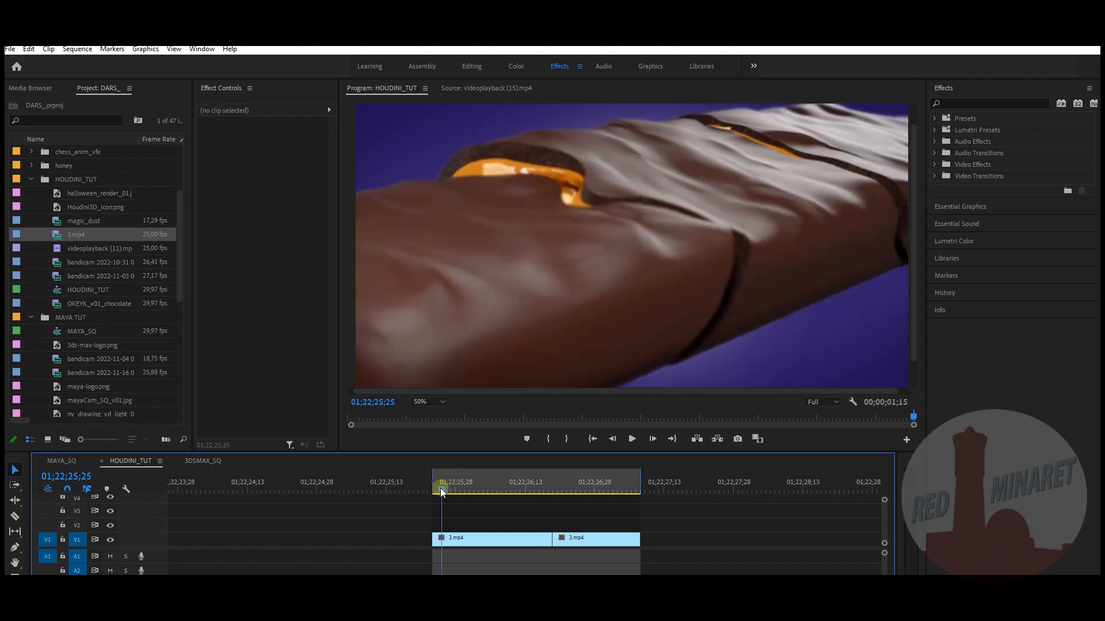
# Scrub and play the 3.mp4 clip in the HOUDINI_TUT sequence to examine how the chocolate bar breaks apart.
pyautogui.moveTo(440, 490); pyautogui.dragTo(479, 492)
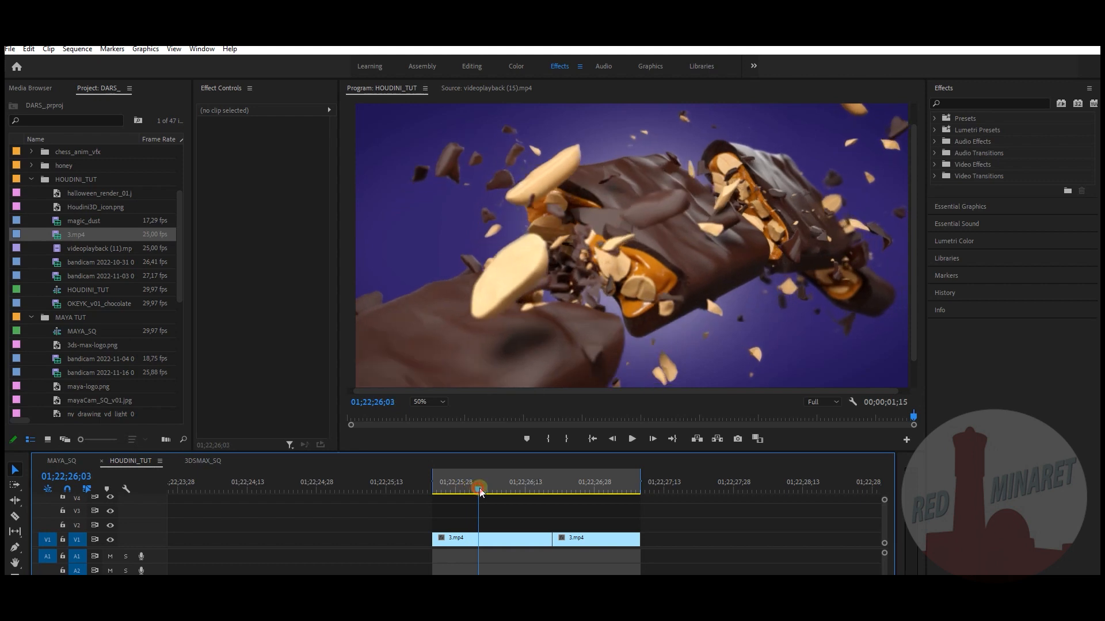
pyautogui.moveTo(485, 488)
pyautogui.mouseDown()
pyautogui.moveTo(437, 492)
pyautogui.moveTo(481, 493)
pyautogui.mouseUp()
pyautogui.moveTo(484, 490); pyautogui.dragTo(521, 493)
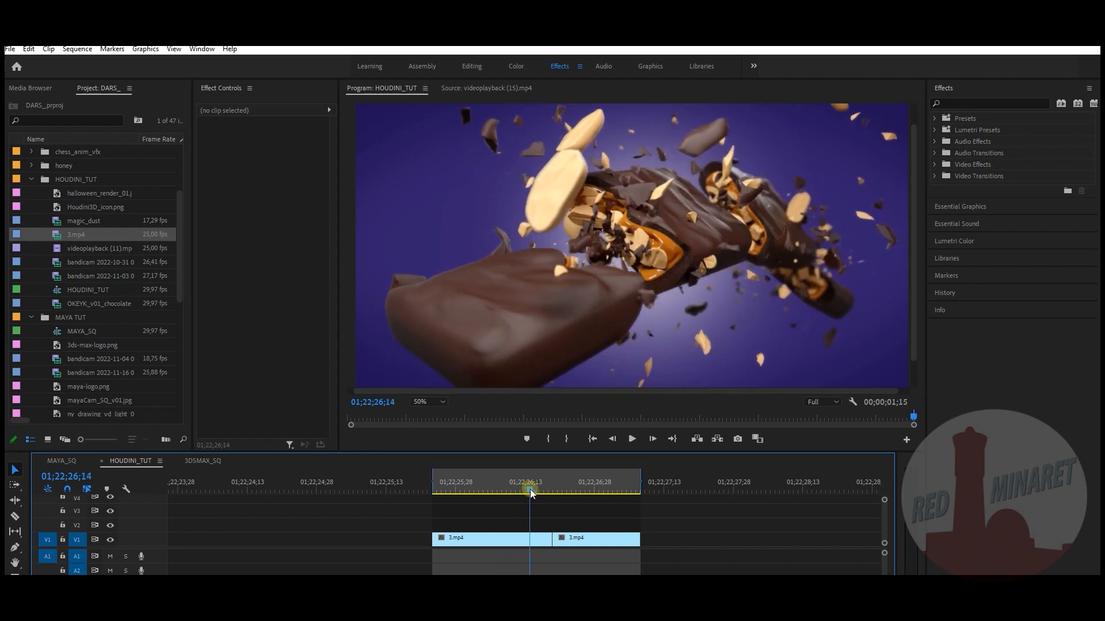
pyautogui.press('space')
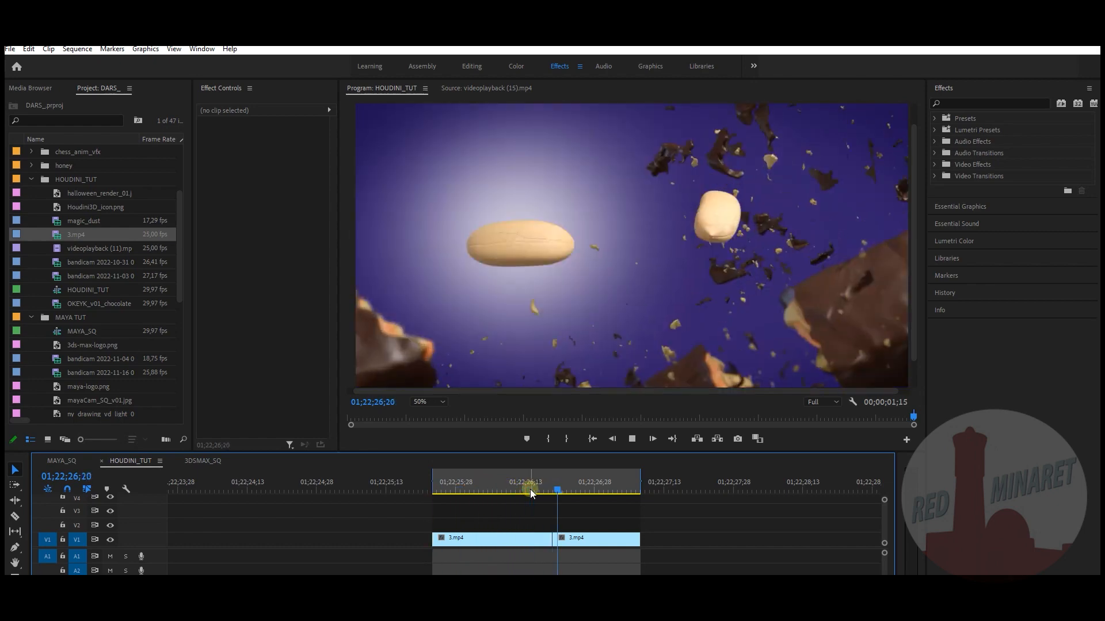
pyautogui.click(528, 488)
pyautogui.press('space')
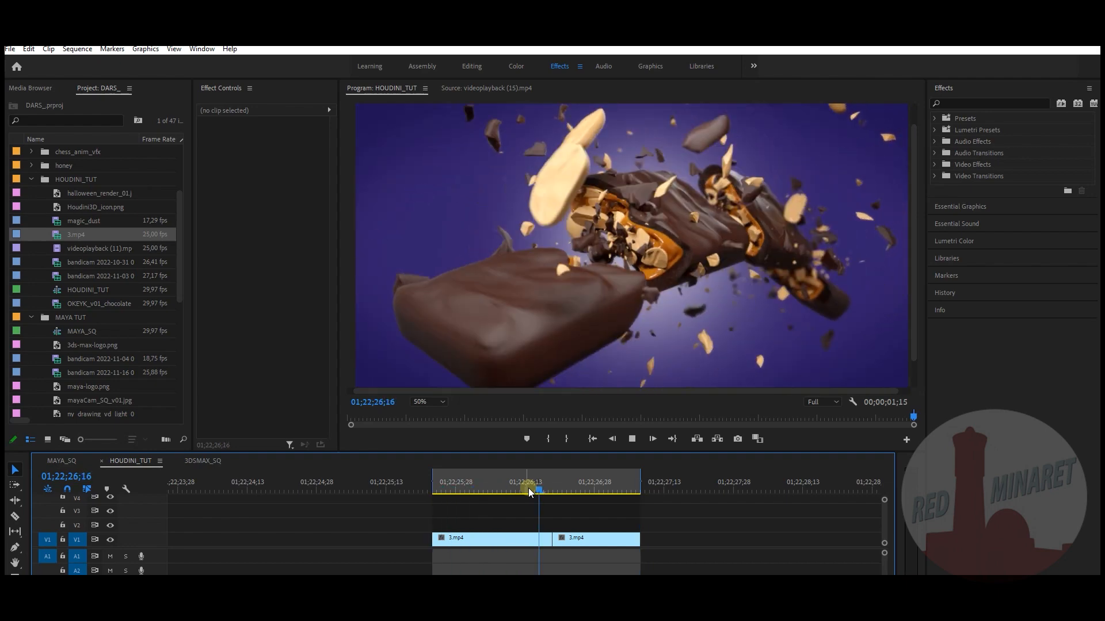
pyautogui.click(528, 488)
pyautogui.press('space')
pyautogui.moveTo(493, 489)
pyautogui.mouseDown()
pyautogui.moveTo(433, 488)
pyautogui.moveTo(519, 485)
pyautogui.moveTo(444, 486)
pyautogui.moveTo(474, 490)
pyautogui.mouseUp()
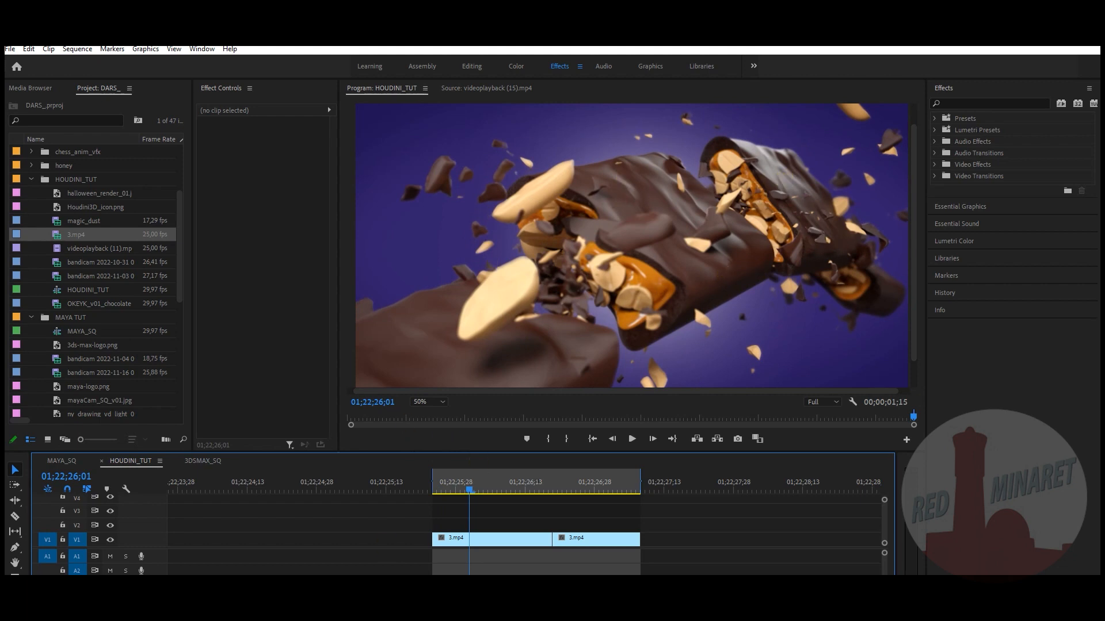
# Switch to the chocolate_split project in Houdini and inspect the chocolate bar geometry of color1.
pyautogui.moveTo(190, 615)
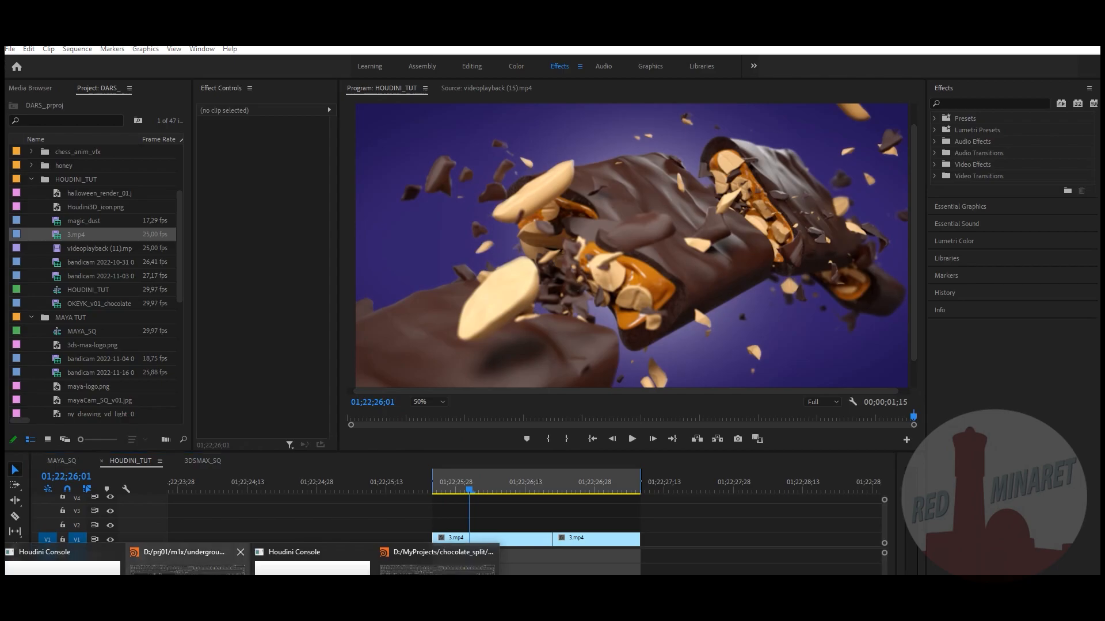
pyautogui.click(432, 567)
pyautogui.moveTo(510, 371); pyautogui.dragTo(547, 411, button='middle')
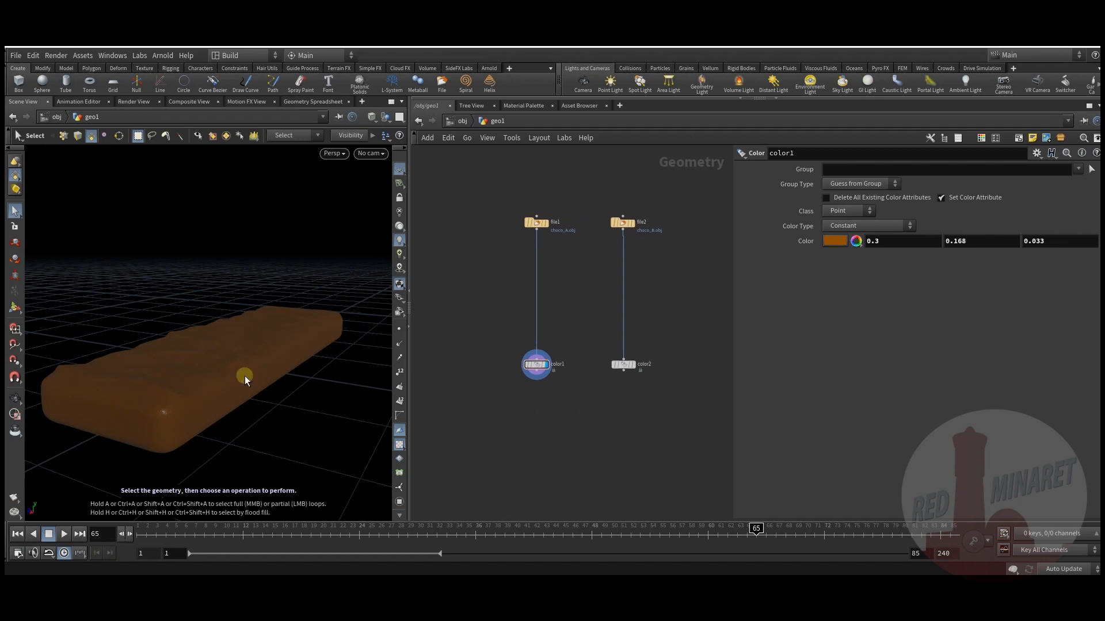
pyautogui.press('Escape')
pyautogui.moveTo(279, 362); pyautogui.dragTo(266, 385)
# Display the color2 inner bar and the color3 nut geometry in turn to examine their shapes.
pyautogui.click(623, 365)
pyautogui.click(633, 364)
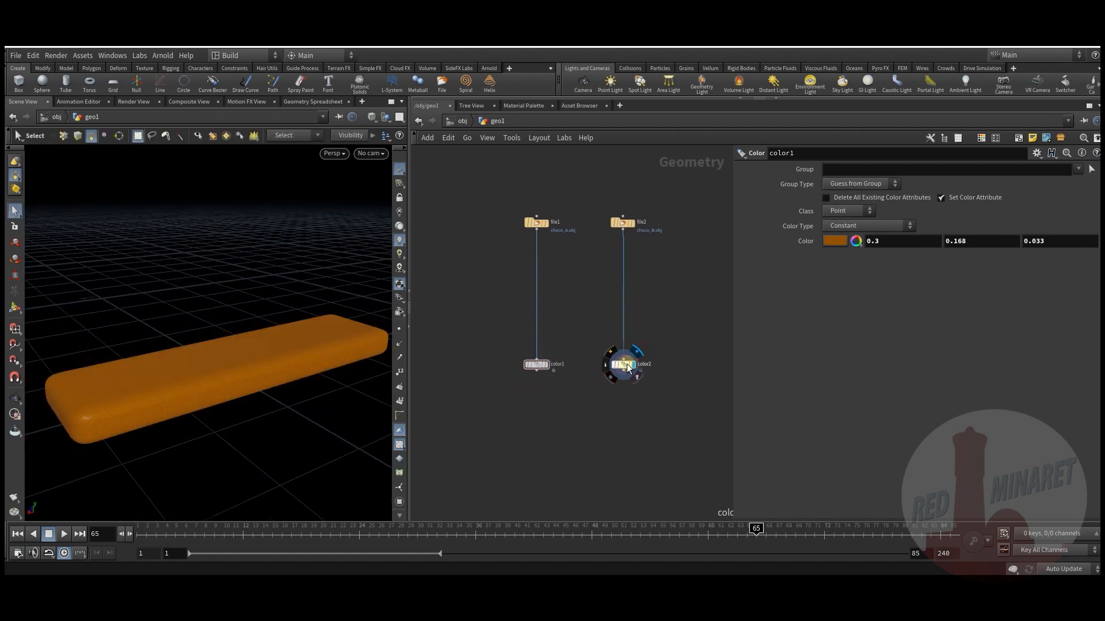
pyautogui.moveTo(659, 406); pyautogui.dragTo(587, 413, button='middle')
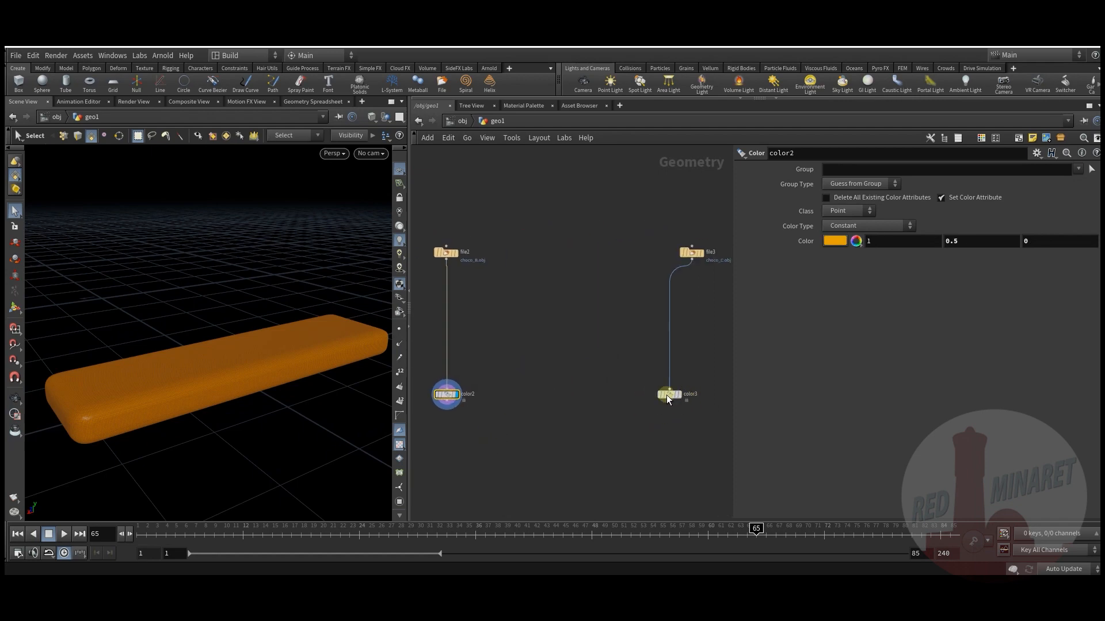
pyautogui.click(688, 382)
pyautogui.click(672, 395)
pyautogui.press('Escape')
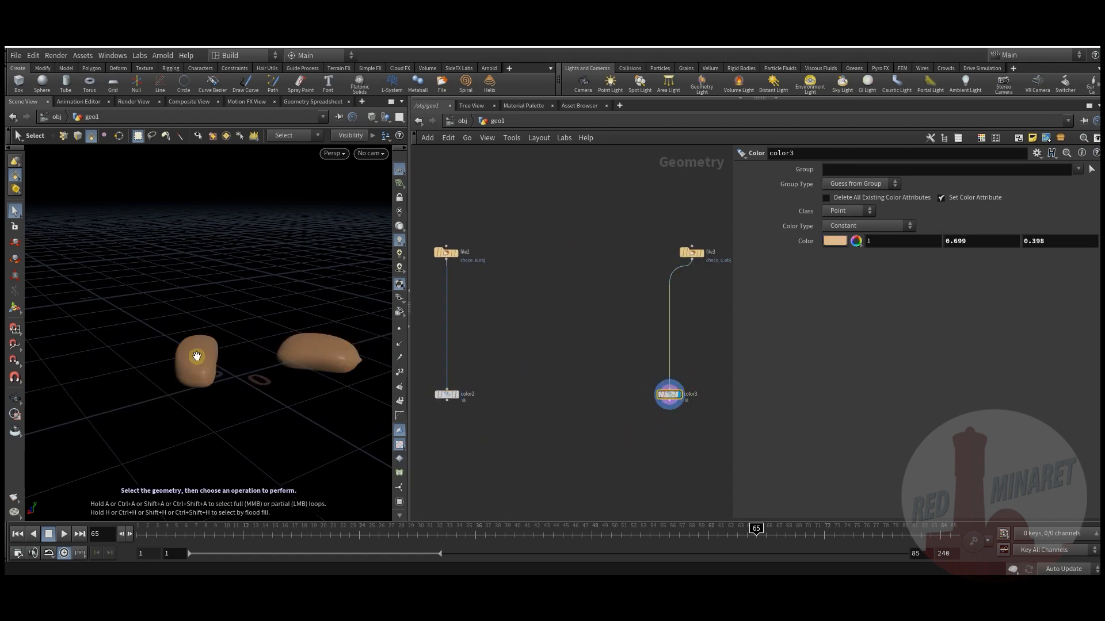
pyautogui.moveTo(197, 360); pyautogui.dragTo(227, 380)
pyautogui.press('s')
# Add a Boolean node below color1 in the geometry network.
pyautogui.moveTo(590, 429); pyautogui.dragTo(535, 390, button='middle')
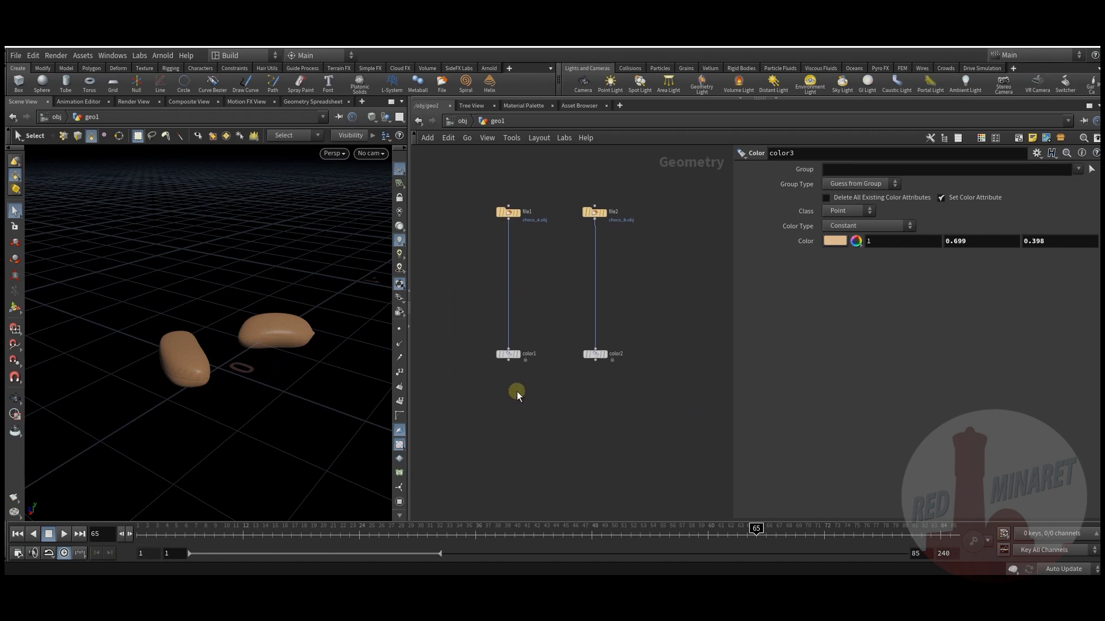
pyautogui.moveTo(502, 393); pyautogui.dragTo(545, 364, button='middle')
pyautogui.scroll(3, 543, 379)
pyautogui.press('Tab')
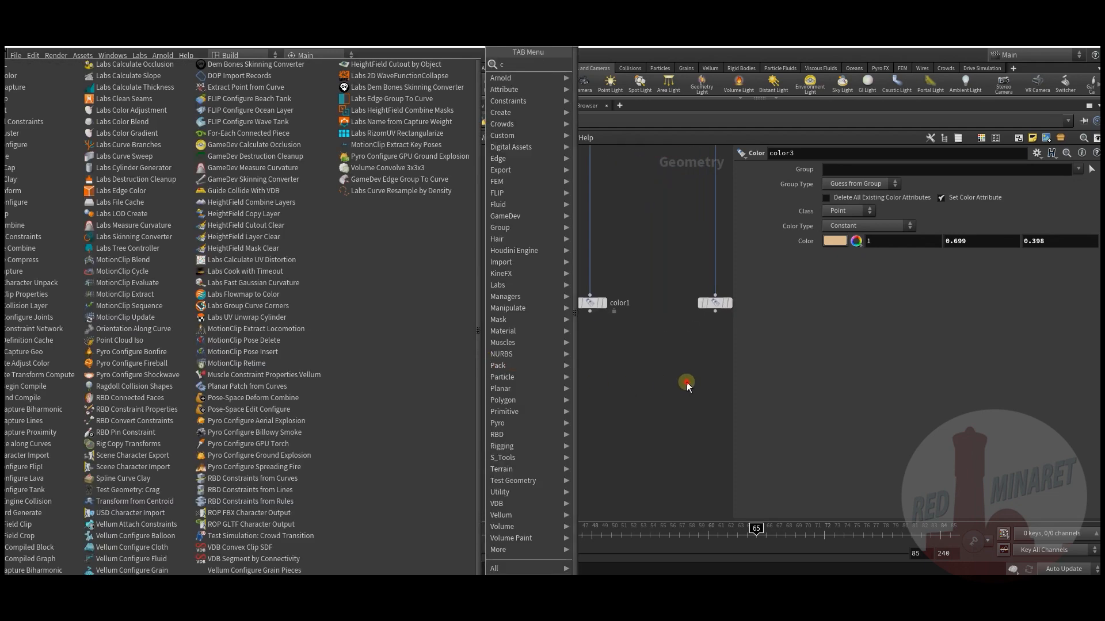
pyautogui.click(685, 382)
pyautogui.press('Tab')
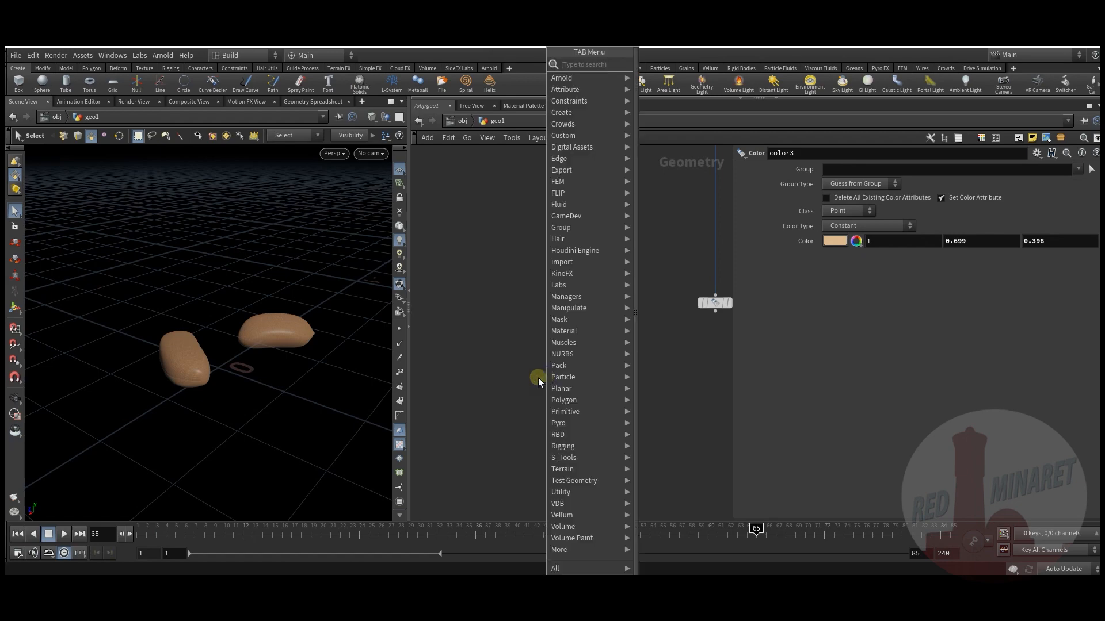
pyautogui.write('bo')
pyautogui.click(658, 64)
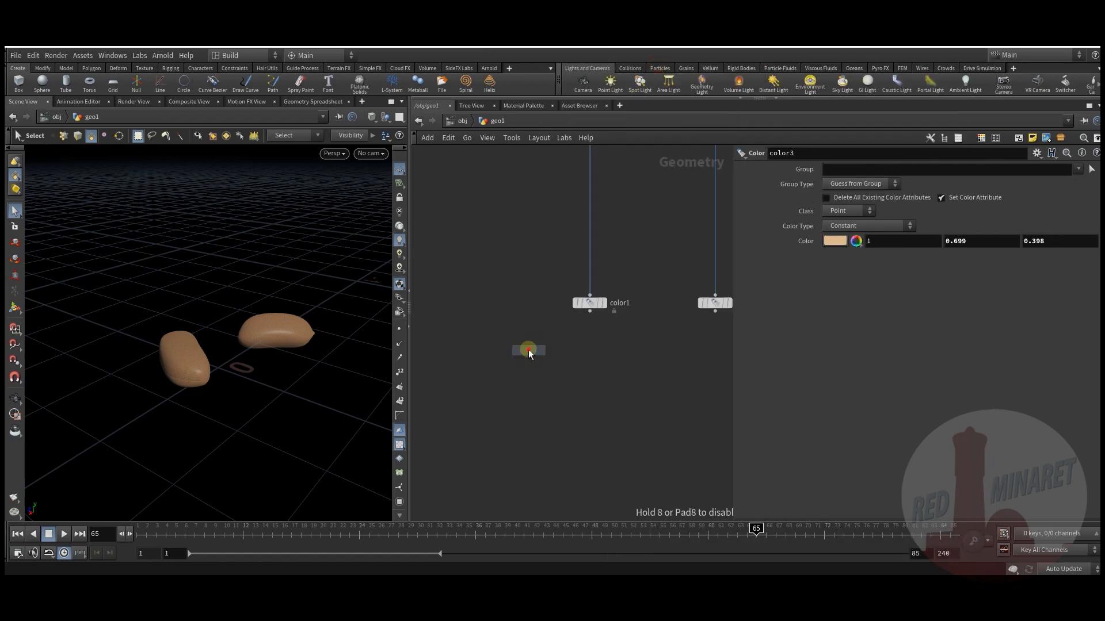
pyautogui.click(527, 348)
# Connect color1 and color2 to the Boolean node, display its result and place the node slightly lower.
pyautogui.moveTo(590, 311); pyautogui.dragTo(528, 362)
pyautogui.click(535, 343)
pyautogui.click(541, 349)
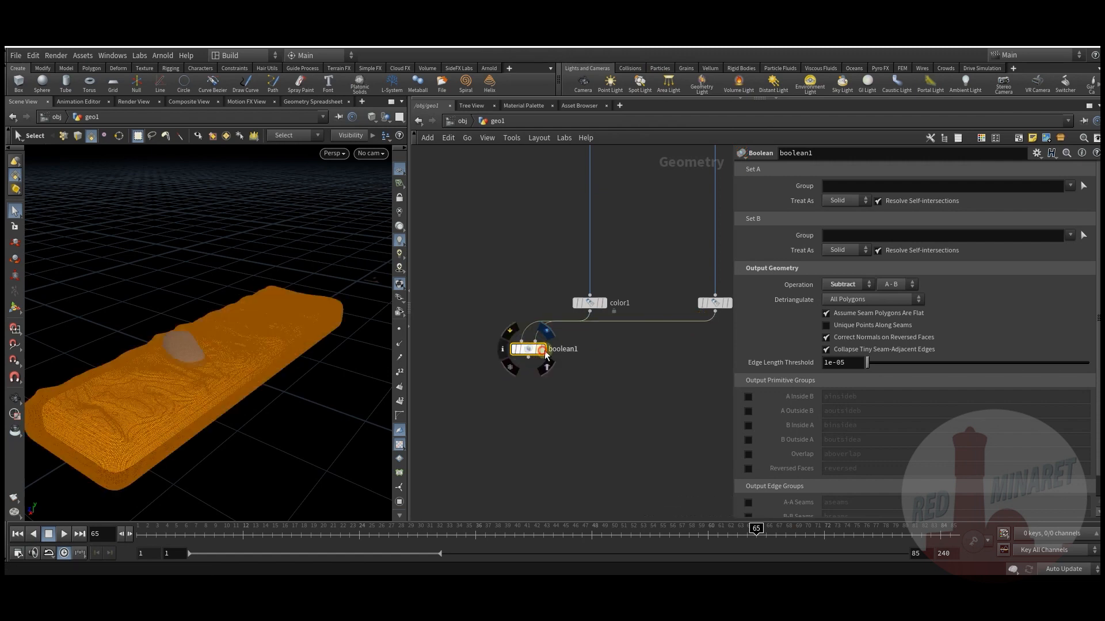
pyautogui.moveTo(527, 350); pyautogui.dragTo(526, 382)
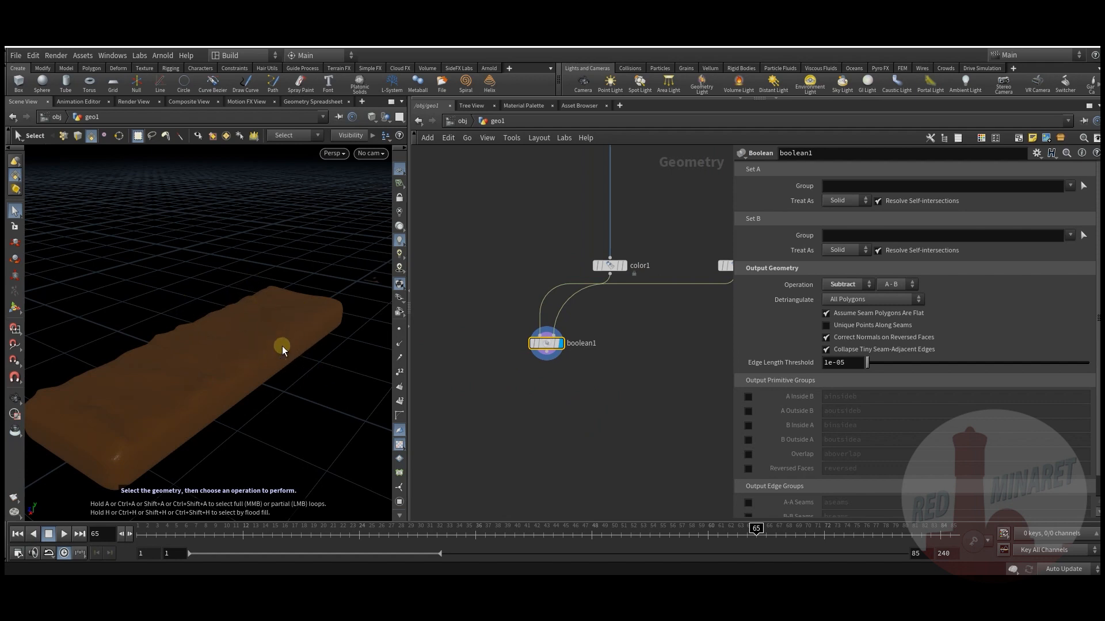
# Add a Line node beside boolean1 and centre it along the X axis with the center_x preset.
pyautogui.moveTo(531, 366); pyautogui.dragTo(512, 344, button='middle')
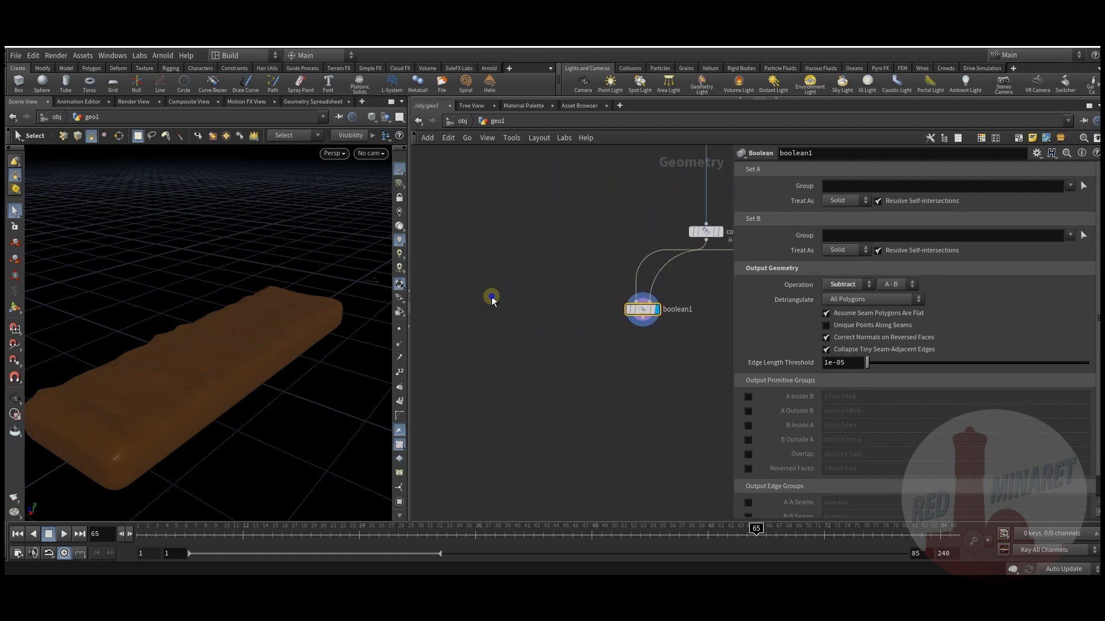
pyautogui.press('Tab')
pyautogui.write('lin')
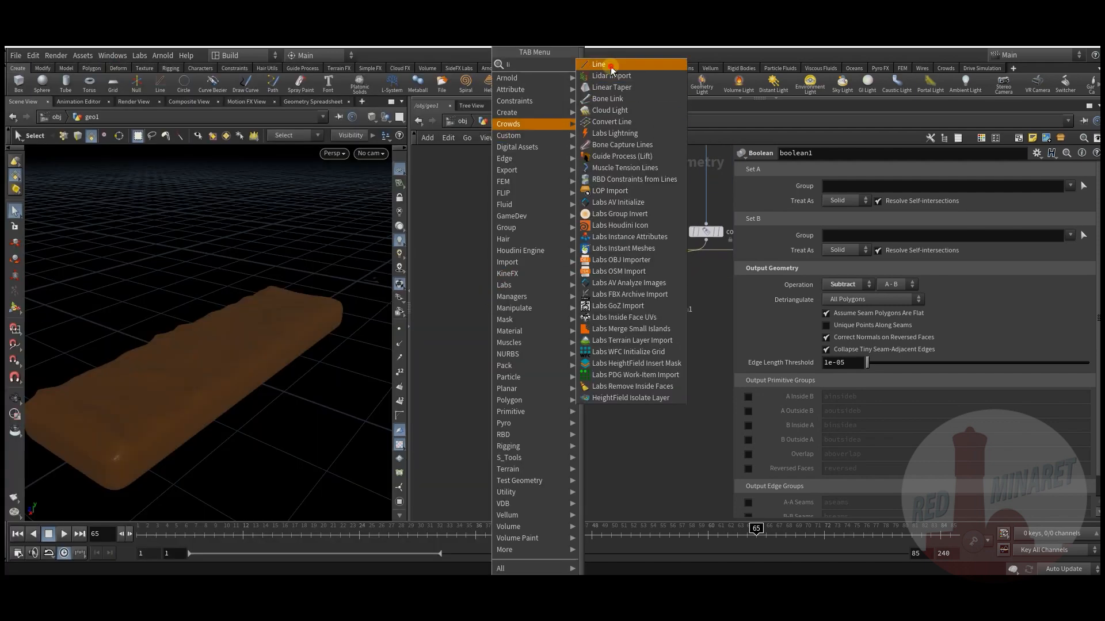
pyautogui.press('Return')
pyautogui.click(472, 316)
pyautogui.moveTo(473, 321); pyautogui.dragTo(479, 303)
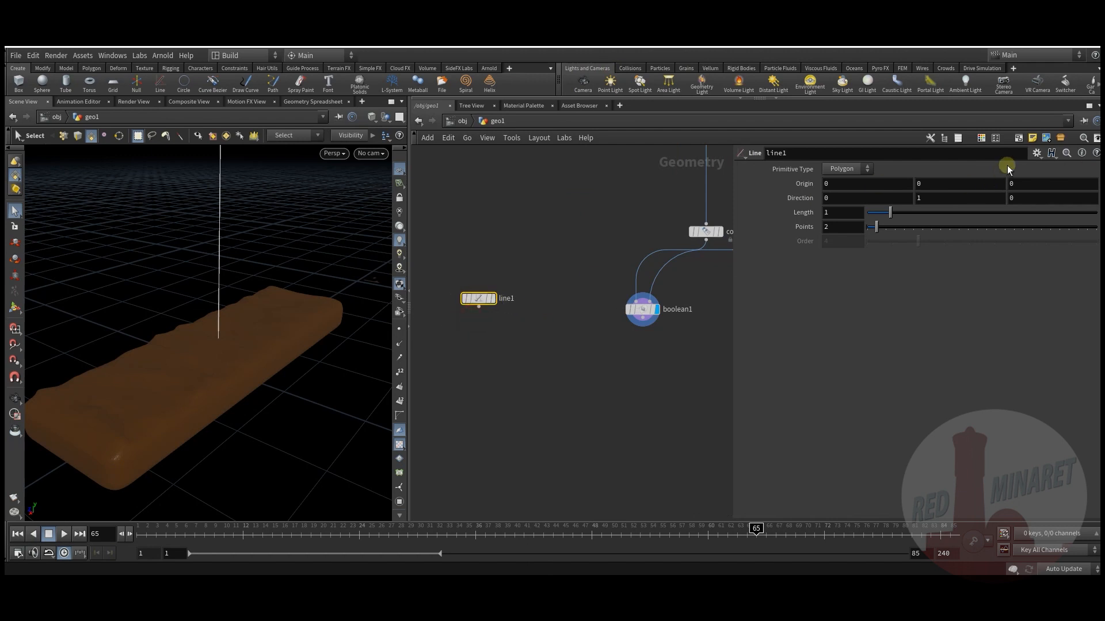
pyautogui.click(1029, 161)
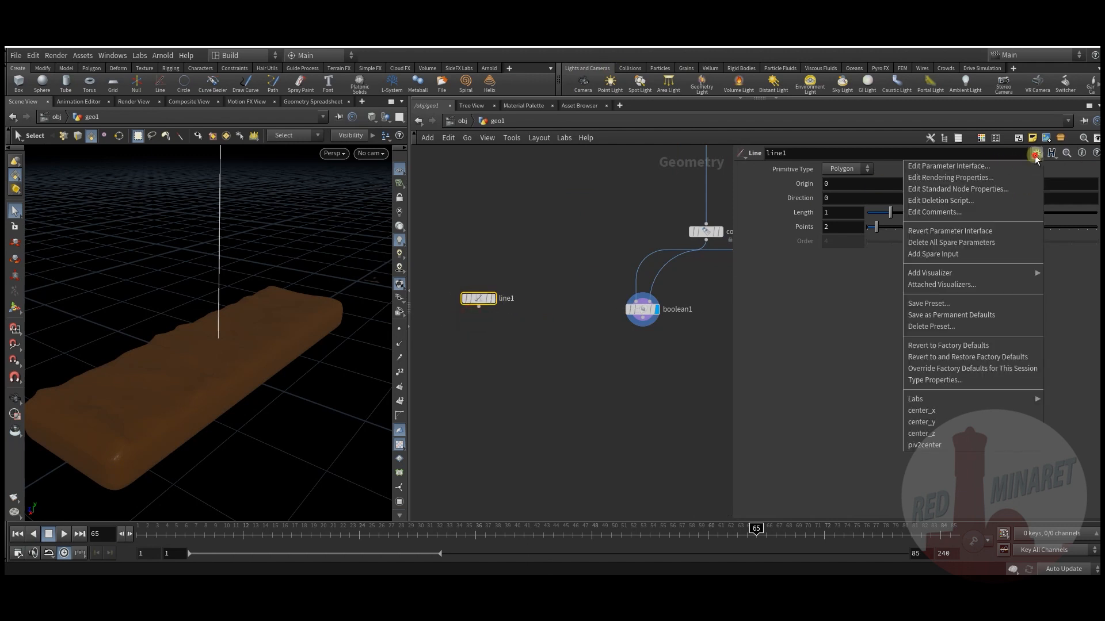
pyautogui.click(947, 414)
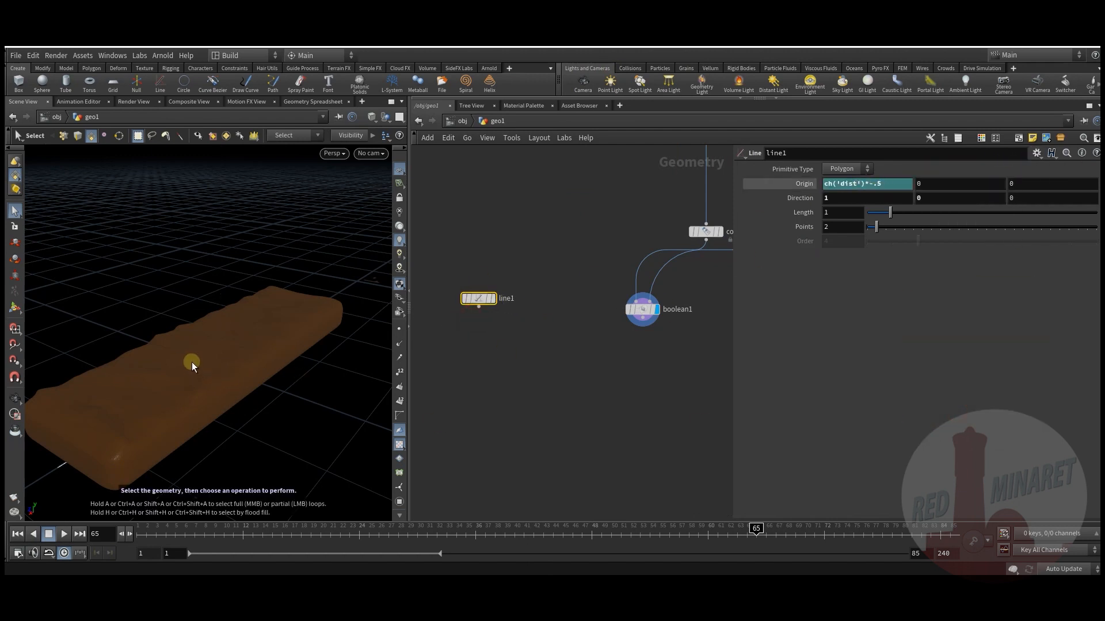
# Display line1 and template boolean1 so that the bar shows as a reference around the line.
pyautogui.click(491, 298)
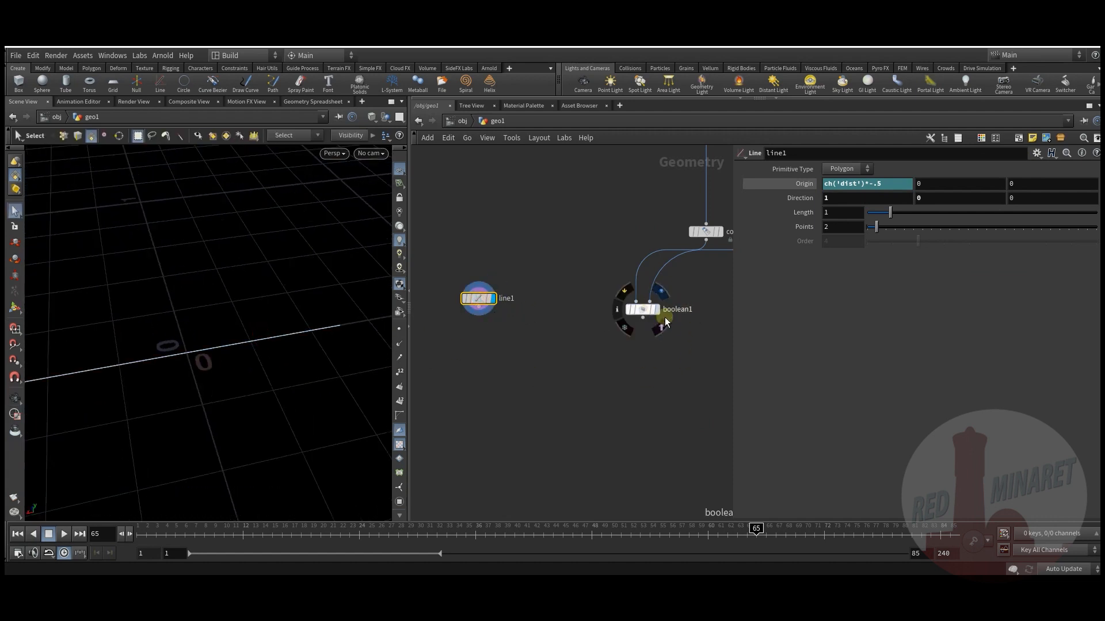
pyautogui.click(661, 326)
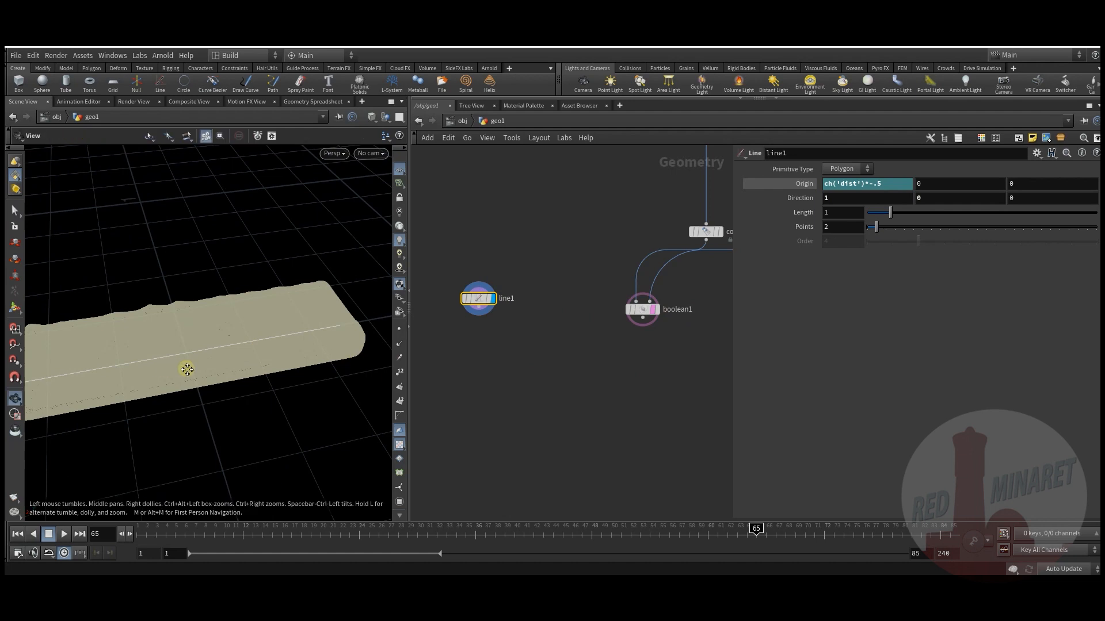
pyautogui.scroll(-3, 208, 368)
# Set line1's length to 0.53 and its number of points to 3.
pyautogui.moveTo(481, 302)
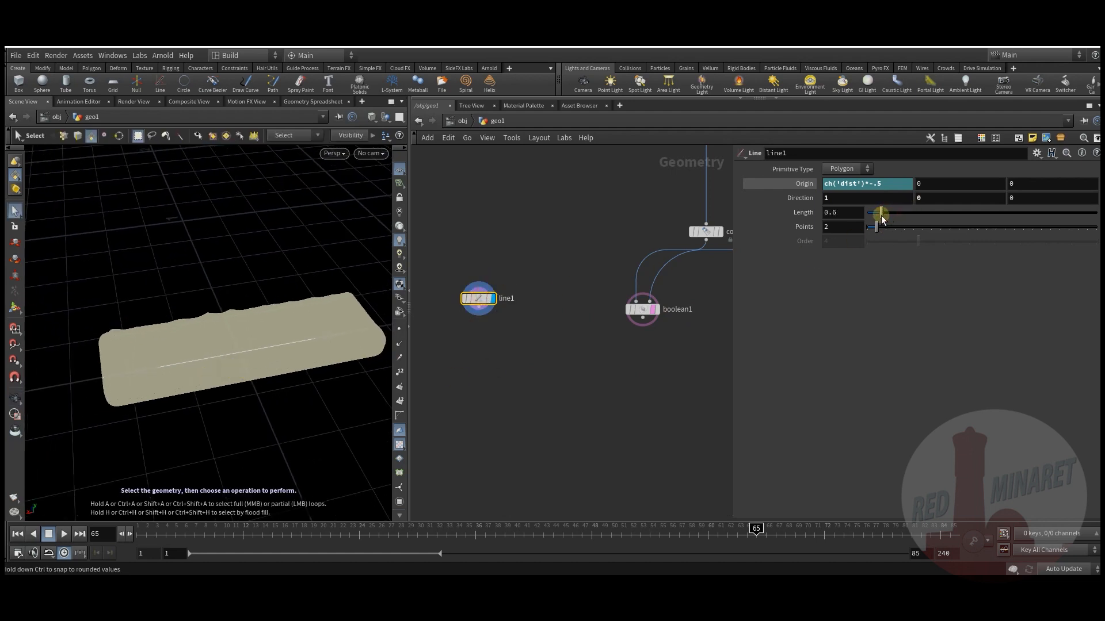
pyautogui.moveTo(506, 336); pyautogui.dragTo(526, 345, button='middle')
pyautogui.click(842, 226)
pyautogui.write('3')
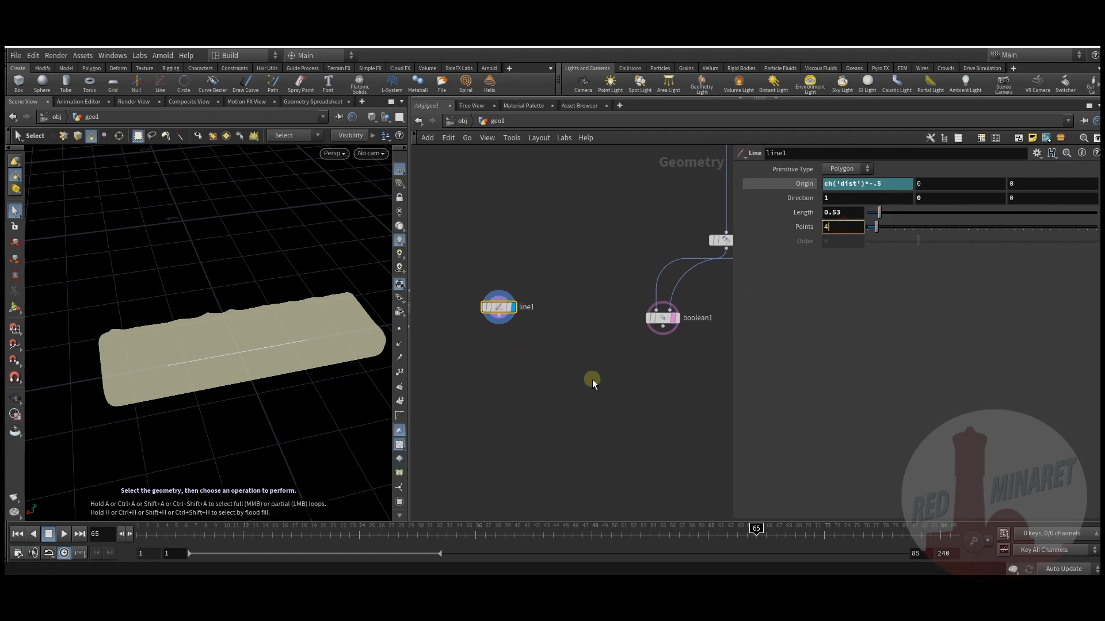
pyautogui.click(556, 368)
# Add a Grid node next to line1 and orient it to the YZ Plane.
pyautogui.moveTo(554, 357); pyautogui.dragTo(587, 349, button='middle')
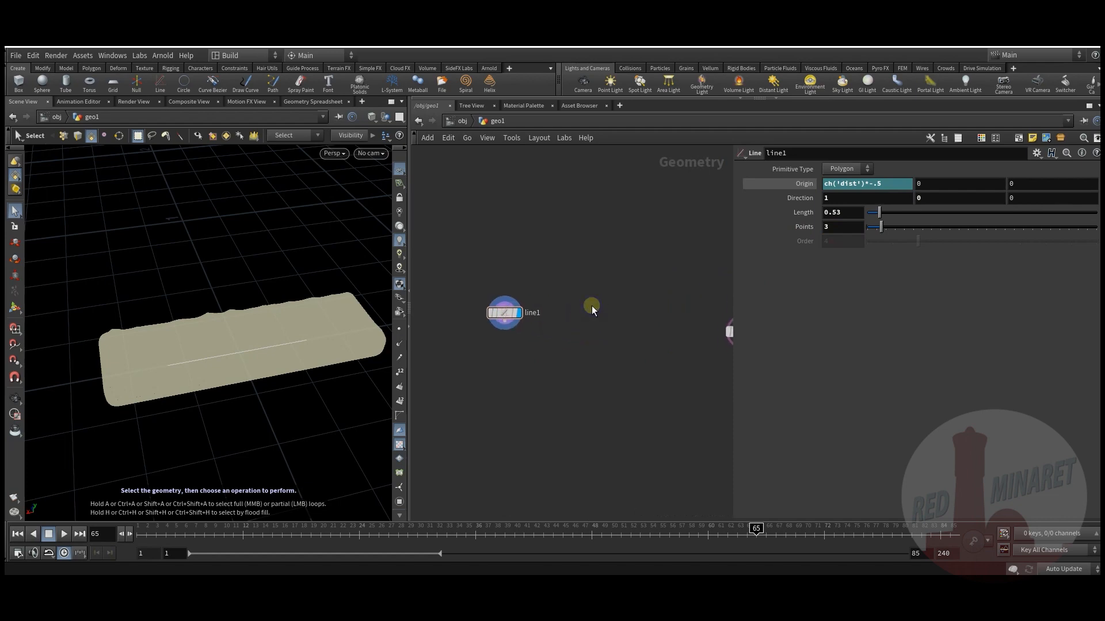
pyautogui.press('Tab')
pyautogui.write('gr')
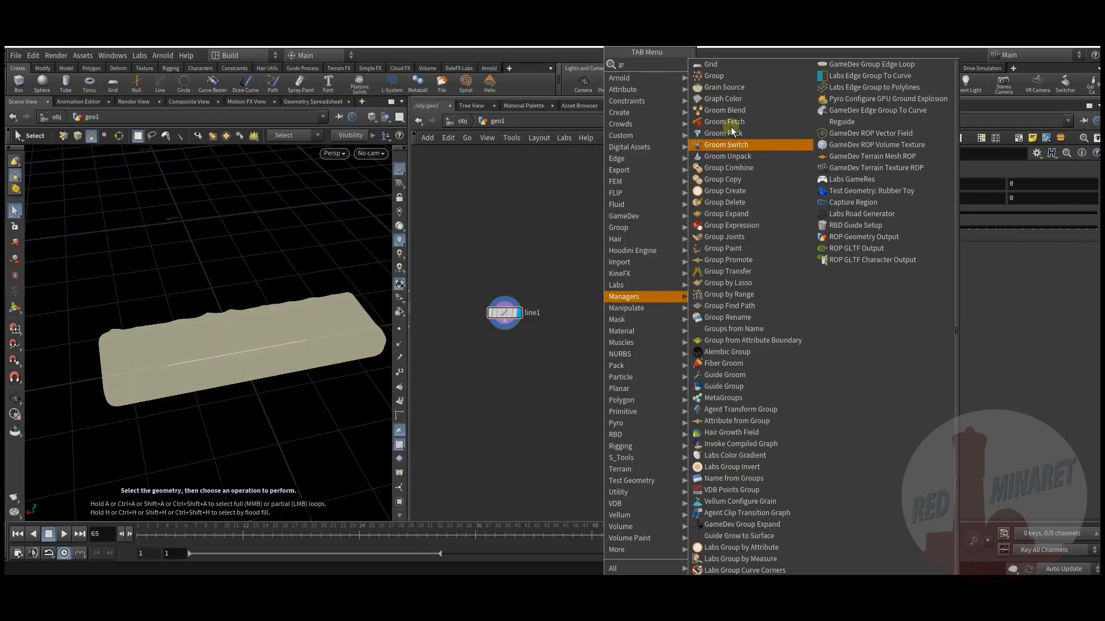
pyautogui.click(711, 64)
pyautogui.click(610, 308)
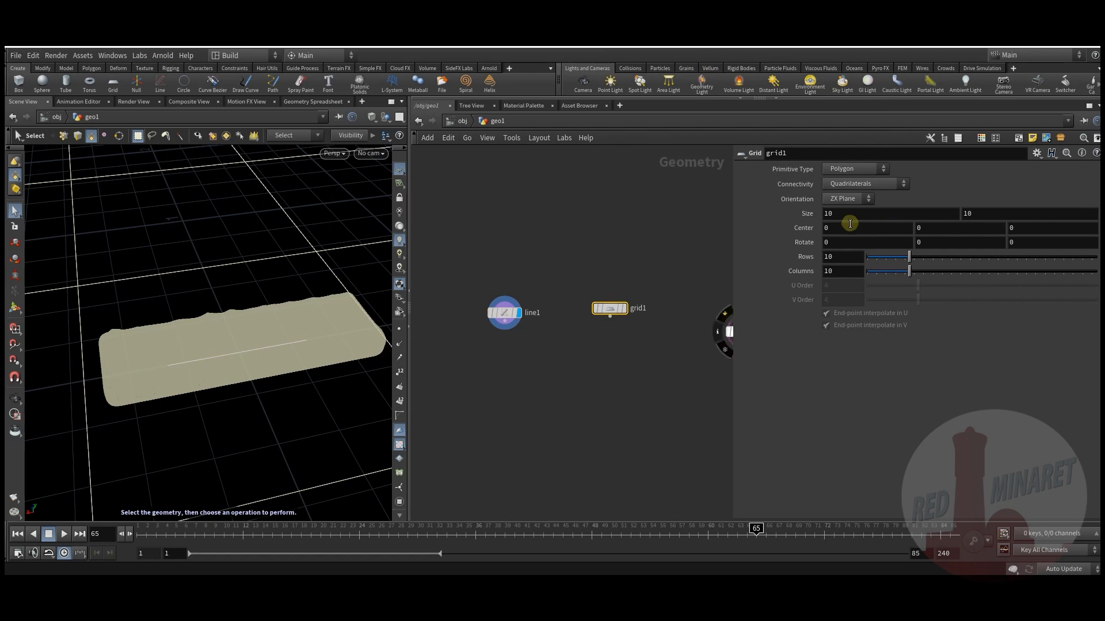
pyautogui.click(850, 199)
pyautogui.click(842, 222)
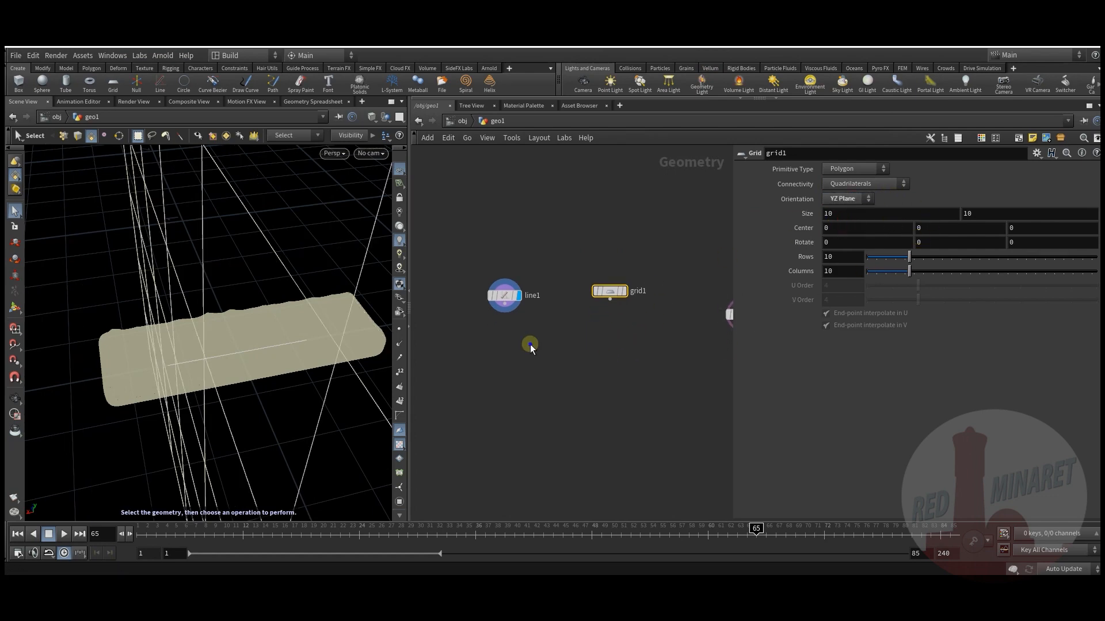
# Add a Copy to Points node that copies grid1 onto the points of line1, and display it.
pyautogui.press('Tab')
pyautogui.write('cop')
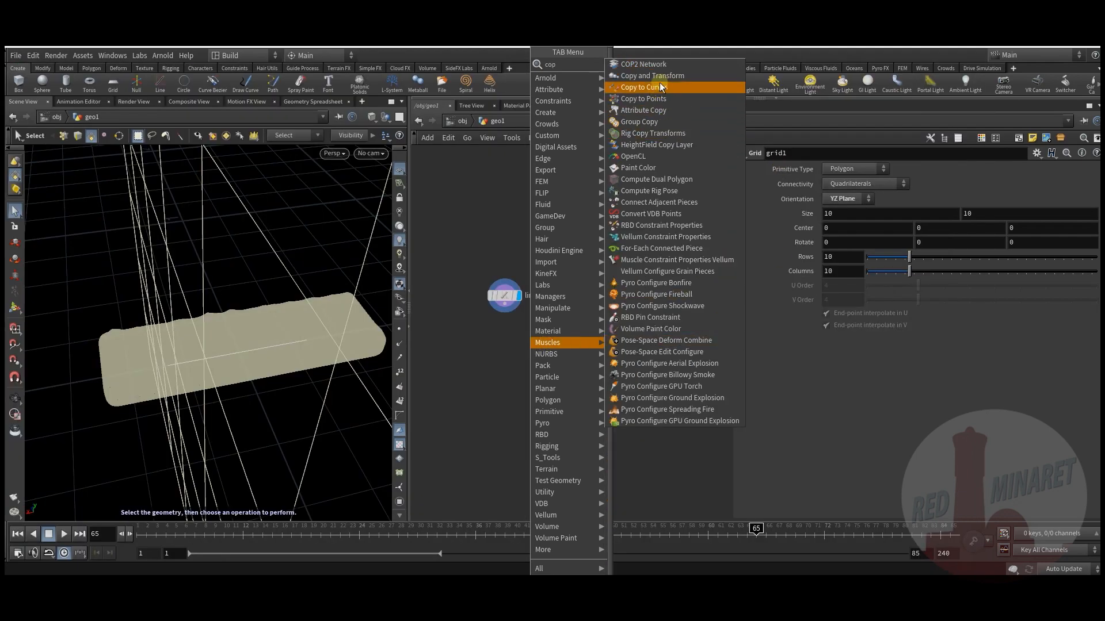
pyautogui.click(671, 99)
pyautogui.click(561, 354)
pyautogui.moveTo(505, 310); pyautogui.dragTo(561, 347)
pyautogui.moveTo(505, 297); pyautogui.dragTo(554, 348)
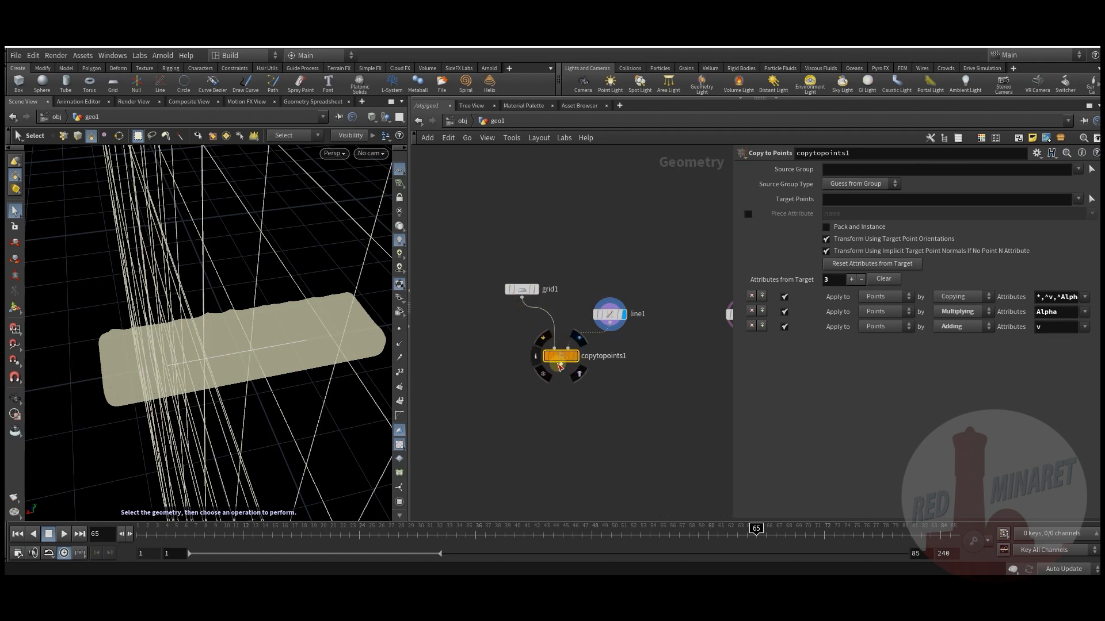
pyautogui.click(576, 357)
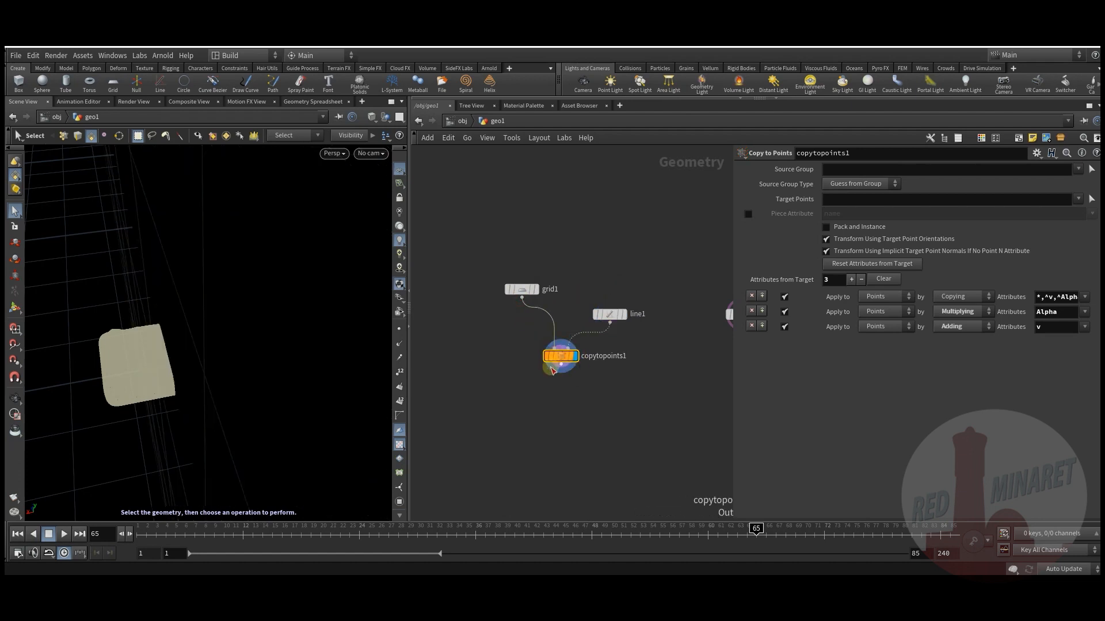
# Set grid1's size to 0.8 by 0.8 and inspect the copied planes cutting across the bar.
pyautogui.click(522, 292)
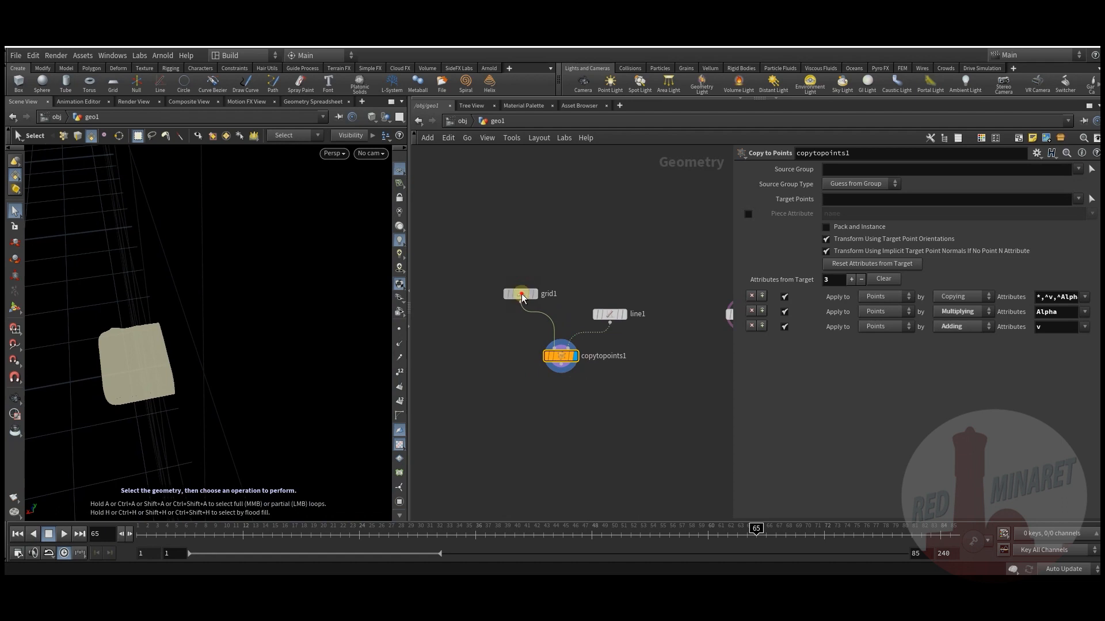
pyautogui.moveTo(808, 215); pyautogui.dragTo(347, 289, button='middle')
pyautogui.moveTo(247, 322); pyautogui.dragTo(370, 224)
pyautogui.moveTo(269, 254); pyautogui.dragTo(253, 277)
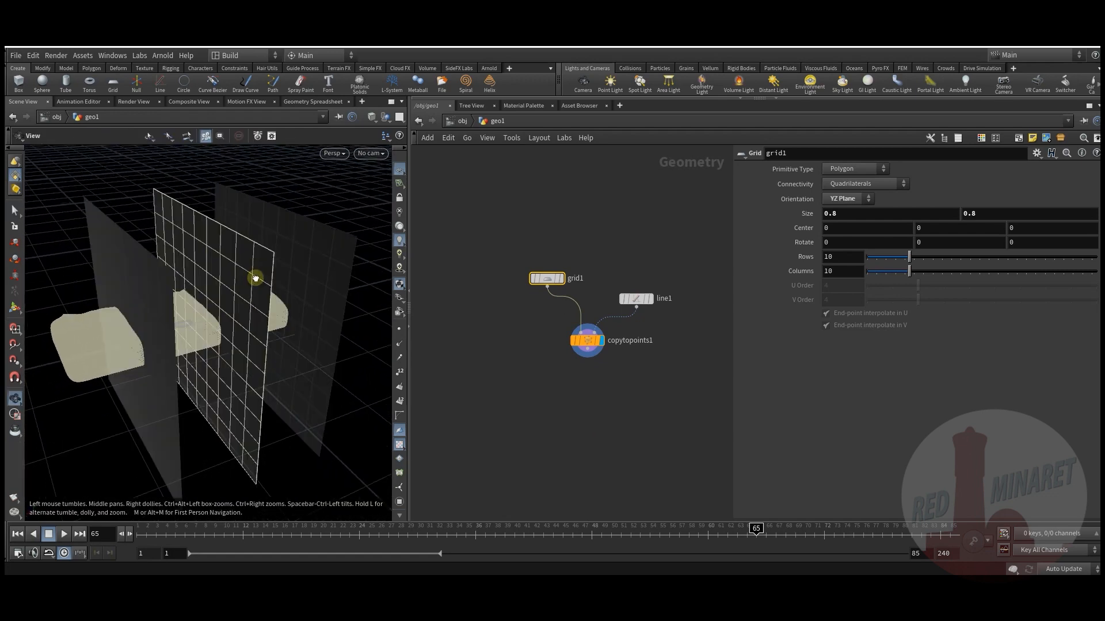
pyautogui.press('Escape')
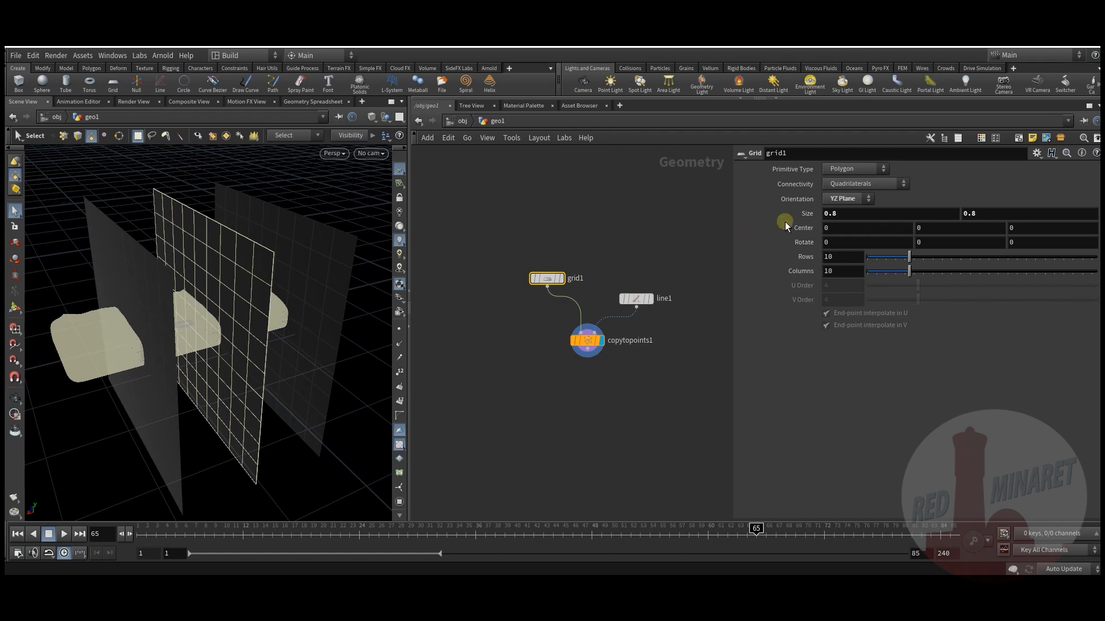
# Set grid1's size to 0.6 by 0.6 and arrange the cutting plane nodes near boolean1.
pyautogui.moveTo(807, 214); pyautogui.dragTo(791, 216, button='middle')
pyautogui.moveTo(666, 372); pyautogui.dragTo(554, 359, button='middle')
pyautogui.moveTo(520, 282); pyautogui.dragTo(518, 269)
pyautogui.moveTo(560, 313); pyautogui.dragTo(586, 289, button='middle')
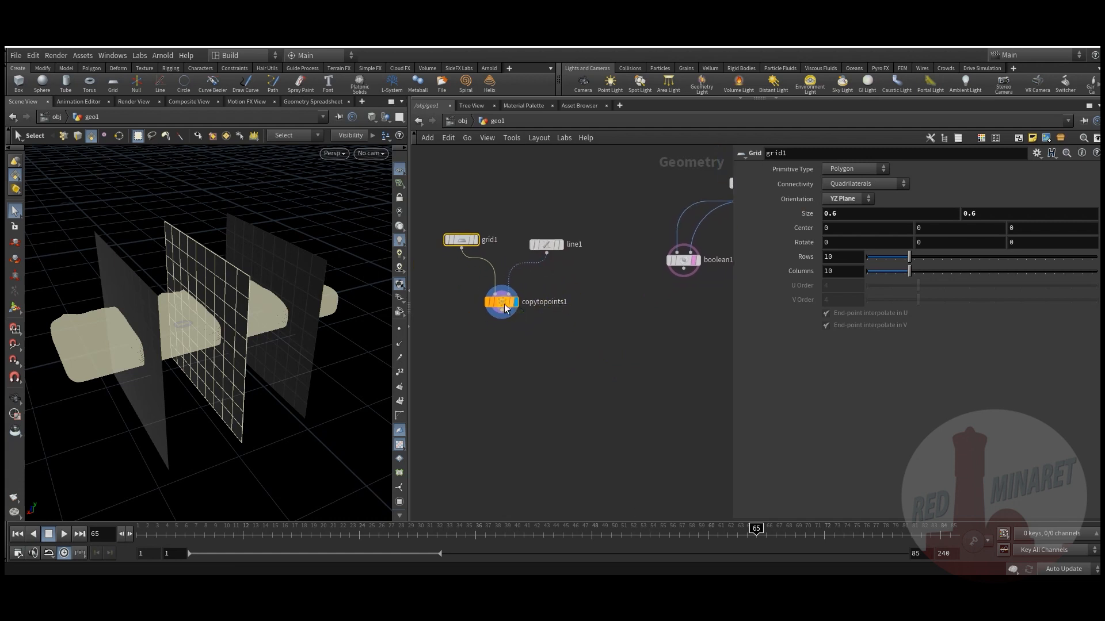
pyautogui.moveTo(570, 355); pyautogui.dragTo(563, 327, button='middle')
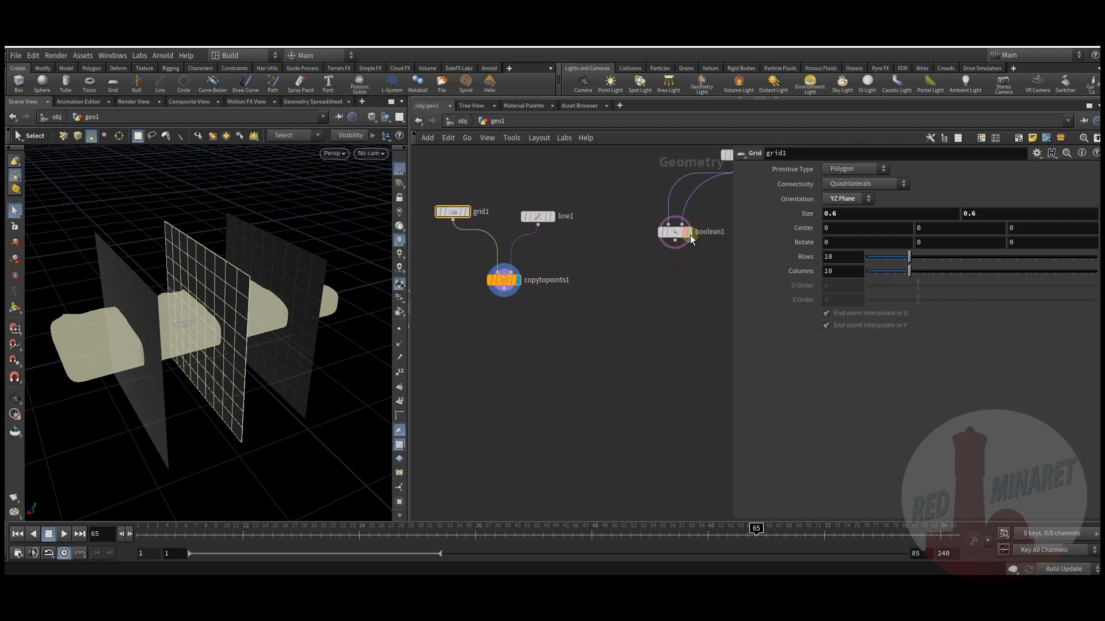
# Duplicate boolean1, then wire boolean1's output into the copy's first input and copytopoints1 into its second.
pyautogui.click(589, 337)
pyautogui.click(477, 327)
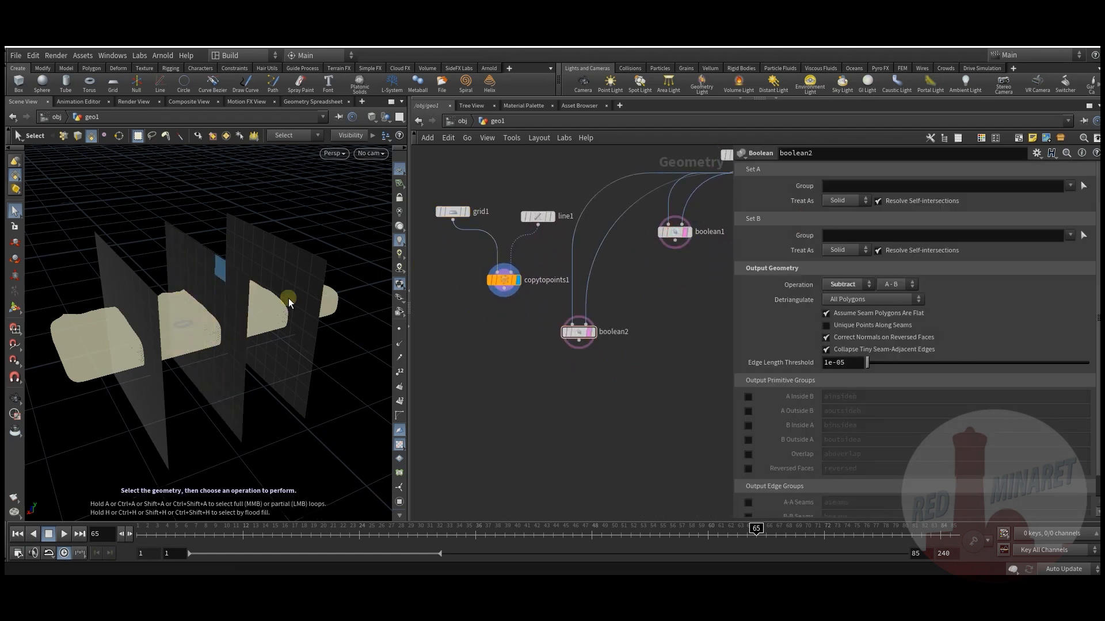
pyautogui.moveTo(581, 333); pyautogui.dragTo(569, 363)
pyautogui.moveTo(504, 297); pyautogui.dragTo(573, 348)
pyautogui.click(578, 358)
pyautogui.click(675, 247)
pyautogui.click(584, 367)
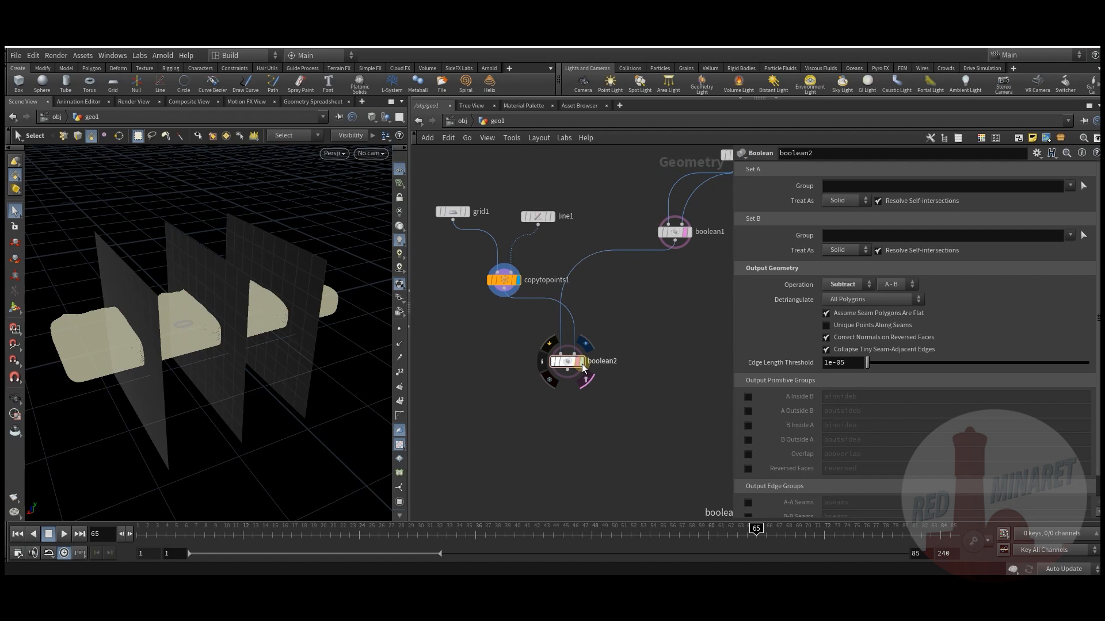
# Display boolean2 and set its operation to Shatter.
pyautogui.click(582, 362)
pyautogui.moveTo(567, 366); pyautogui.dragTo(546, 345)
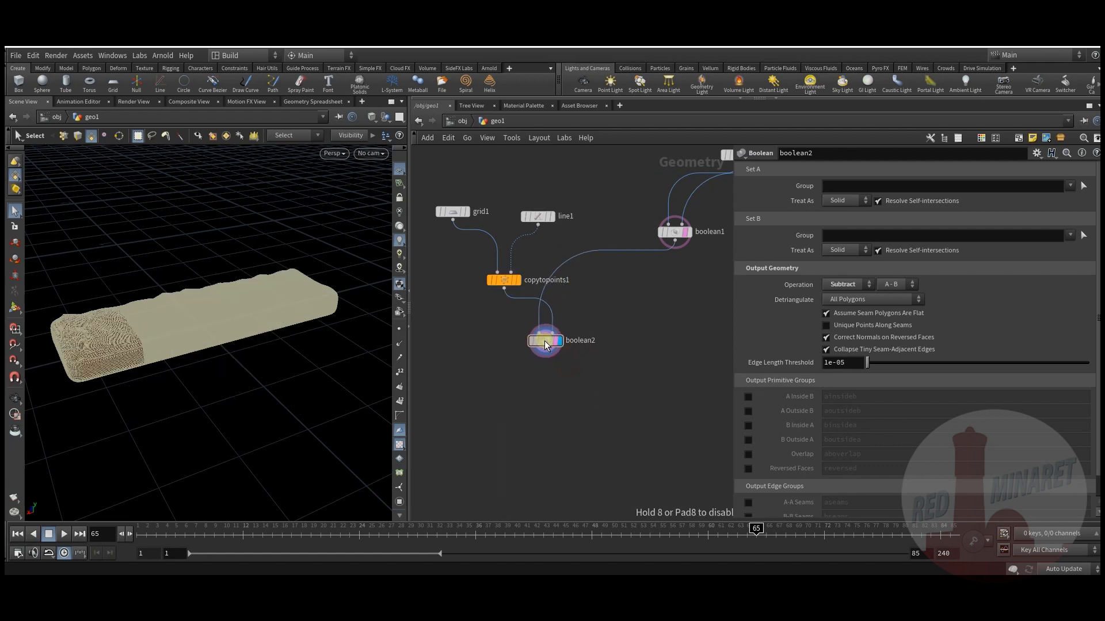
pyautogui.click(547, 345)
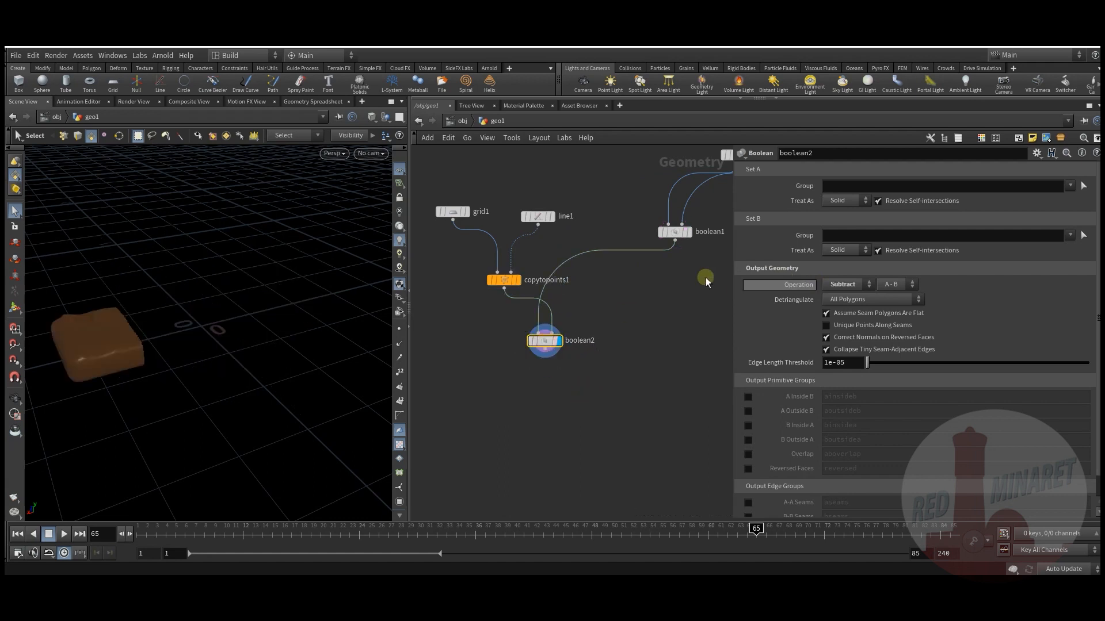
pyautogui.click(856, 286)
# Duplicate the brown Color node (0.3, 0.168, 0.033), place the copy after boolean2 and display it.
pyautogui.moveTo(596, 362); pyautogui.dragTo(641, 257, button='middle')
pyautogui.keyDown('alt'); pyautogui.moveTo(675, 195); pyautogui.dragTo(481, 392); pyautogui.keyUp('alt')
pyautogui.click(530, 431)
pyautogui.moveTo(518, 432); pyautogui.dragTo(484, 422)
pyautogui.moveTo(461, 448); pyautogui.dragTo(557, 370, button='middle')
# Add an Exploded View node after color4 and display it.
pyautogui.press('Tab')
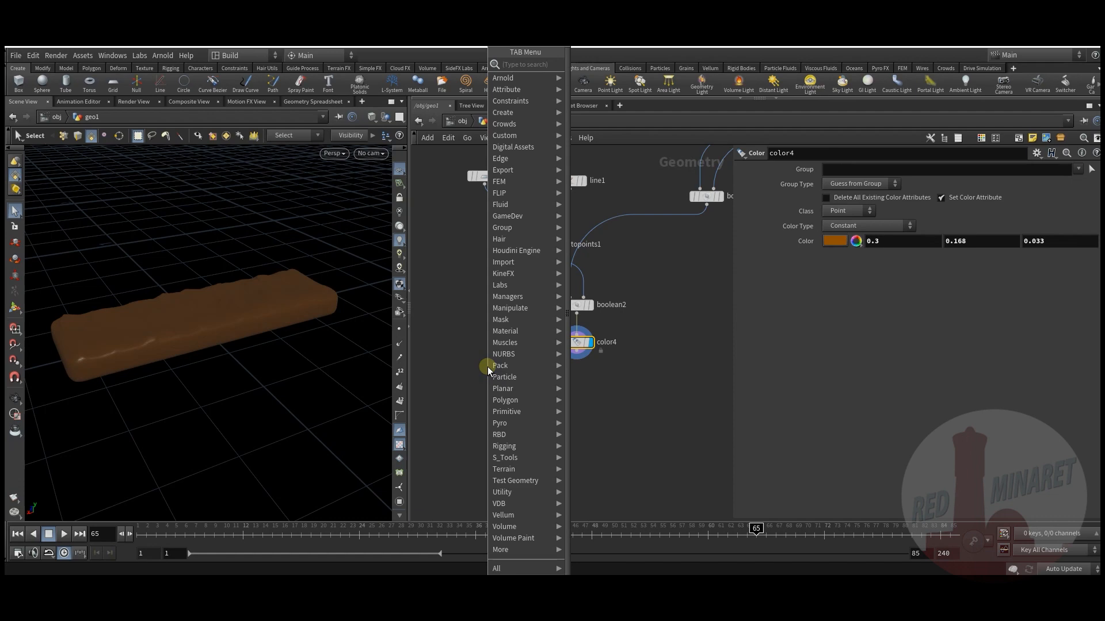
pyautogui.write('ex')
pyautogui.click(623, 64)
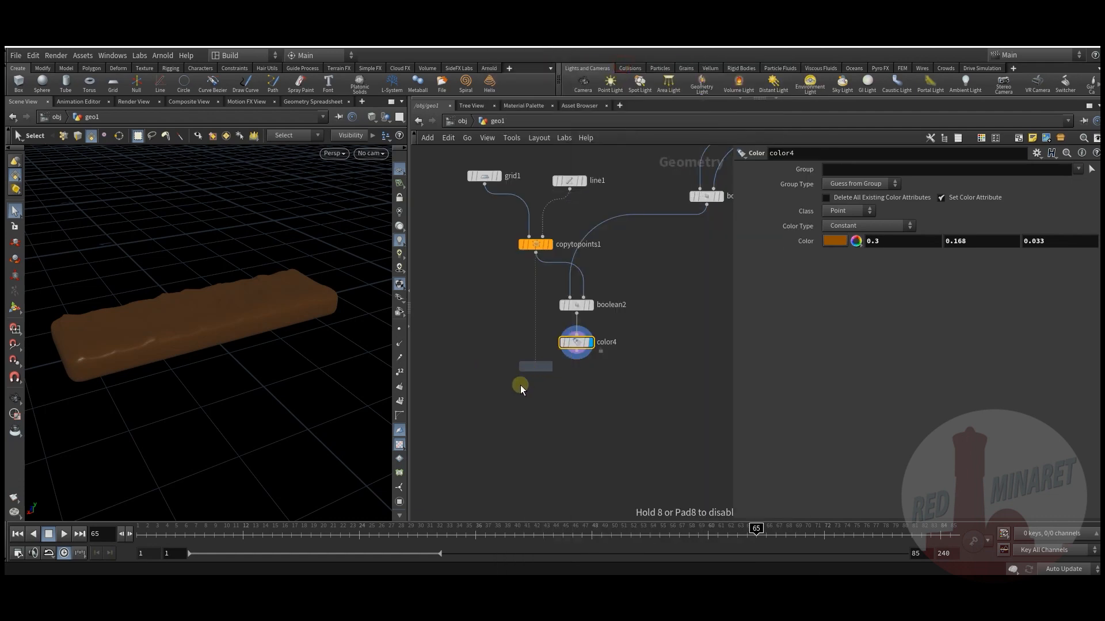
pyautogui.click(519, 384)
pyautogui.click(514, 381)
pyautogui.click(532, 388)
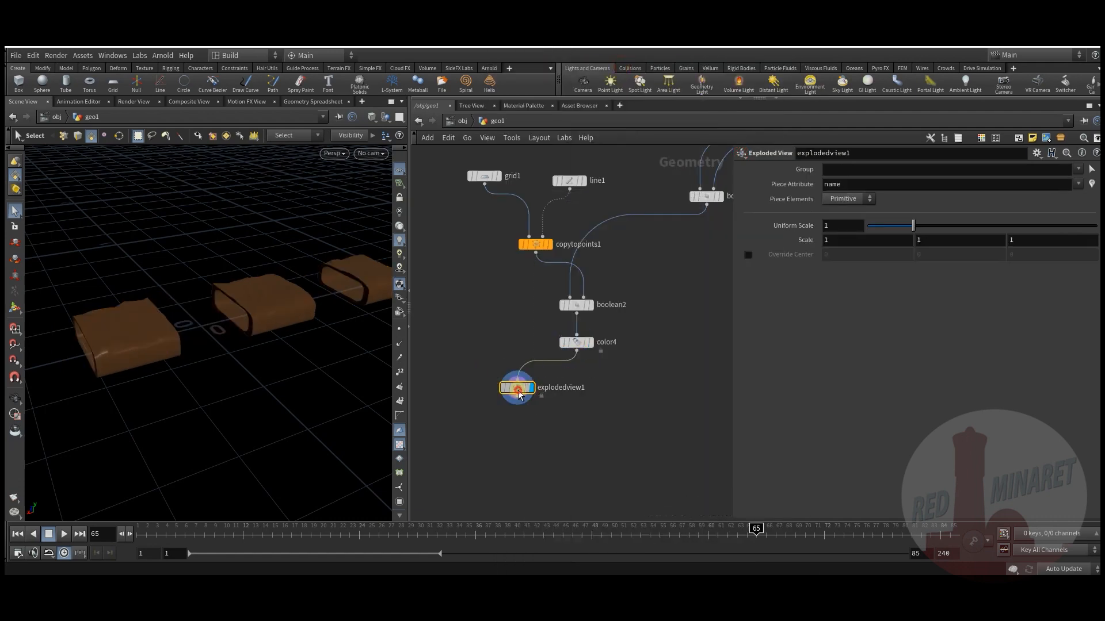
# Examine the separated chocolate shell pieces from several angles and the nodes that feed them.
pyautogui.keyDown('alt'); pyautogui.moveTo(263, 326); pyautogui.dragTo(252, 360); pyautogui.keyUp('alt')
pyautogui.press('s')
pyautogui.moveTo(510, 328); pyautogui.dragTo(530, 387, button='middle')
pyautogui.moveTo(617, 385); pyautogui.dragTo(548, 369, button='middle')
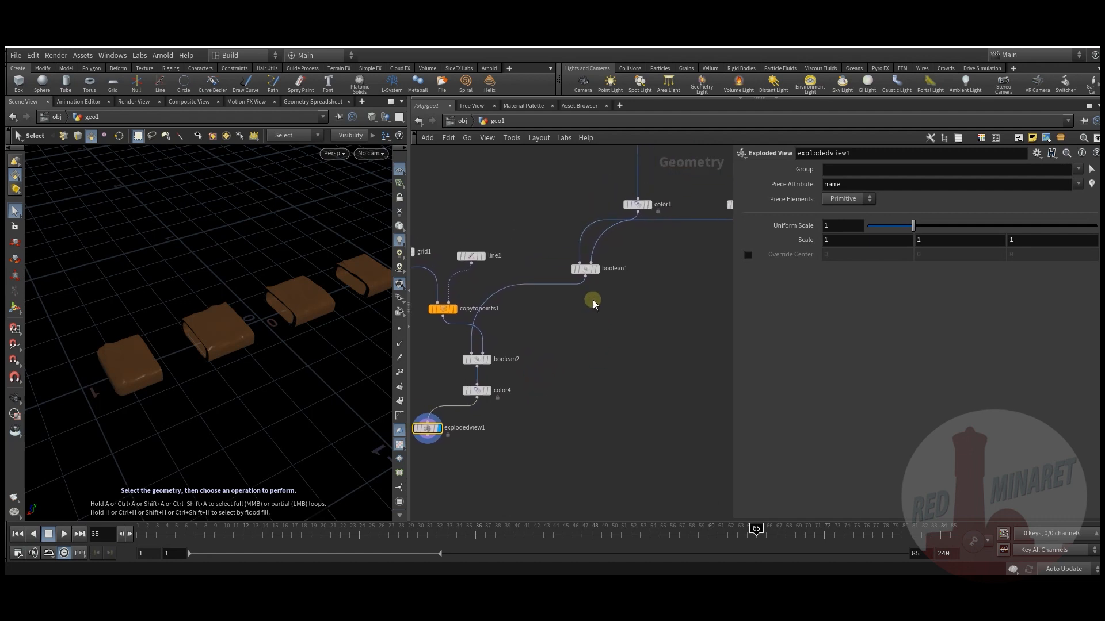
pyautogui.moveTo(592, 301); pyautogui.dragTo(599, 357, button='middle')
pyautogui.moveTo(704, 222)
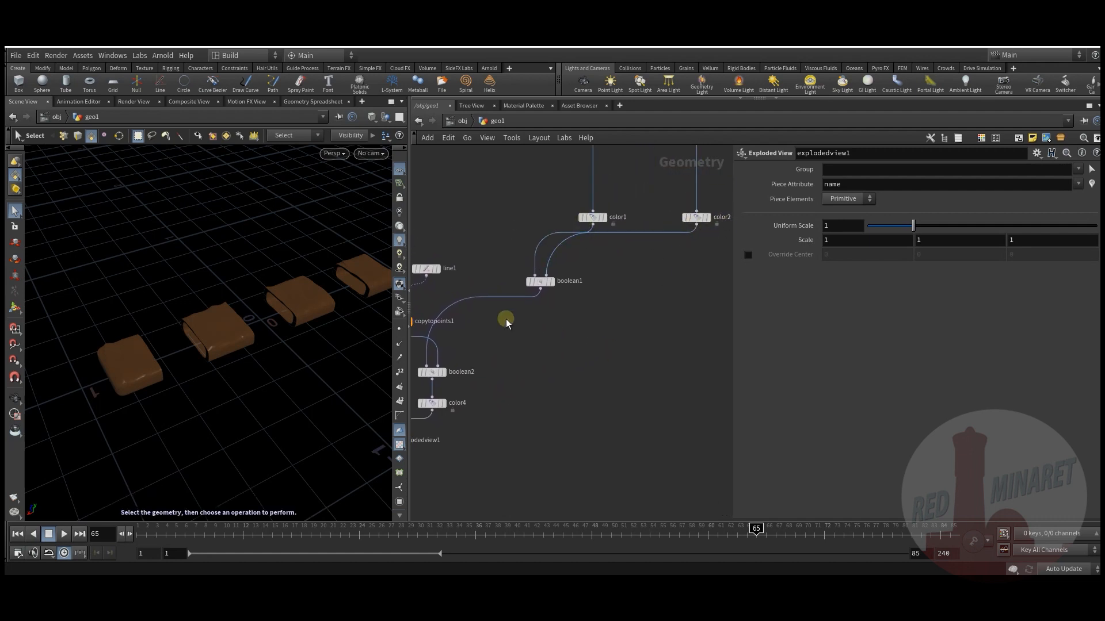
pyautogui.moveTo(495, 396); pyautogui.dragTo(564, 384, button='middle')
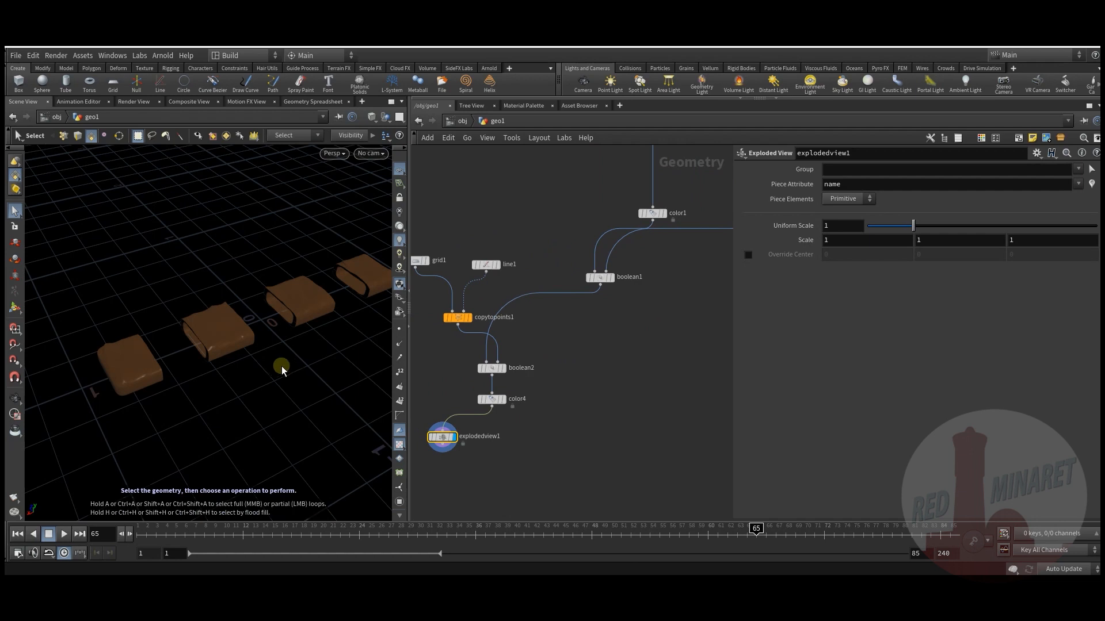
pyautogui.keyDown('alt'); pyautogui.moveTo(193, 338); pyautogui.dragTo(197, 352); pyautogui.keyUp('alt')
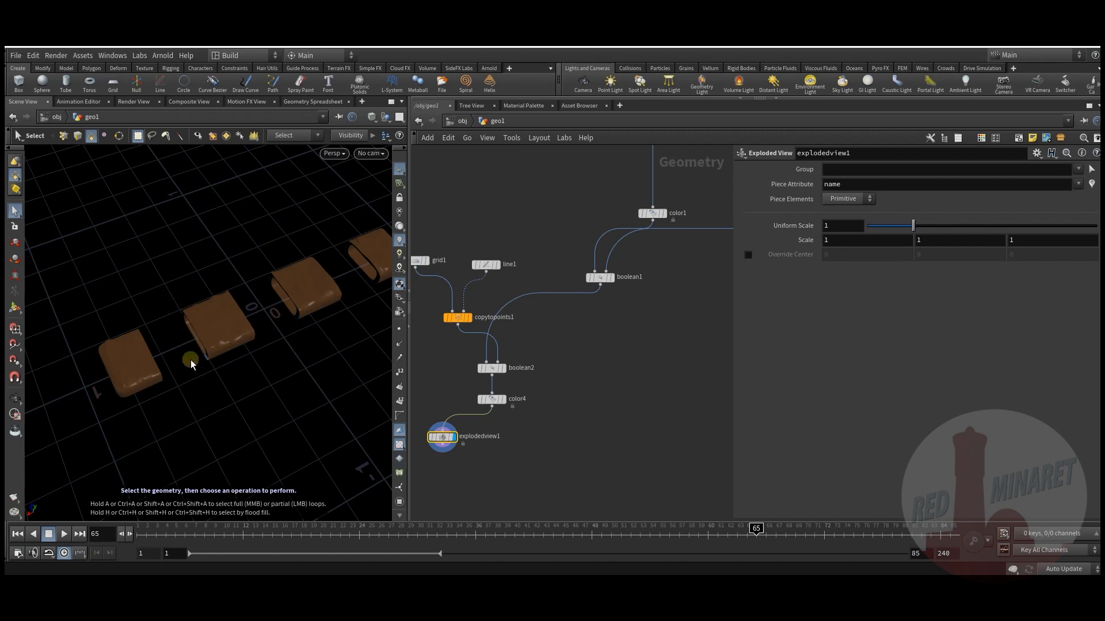
pyautogui.keyDown('alt'); pyautogui.moveTo(219, 334); pyautogui.dragTo(286, 292); pyautogui.keyUp('alt')
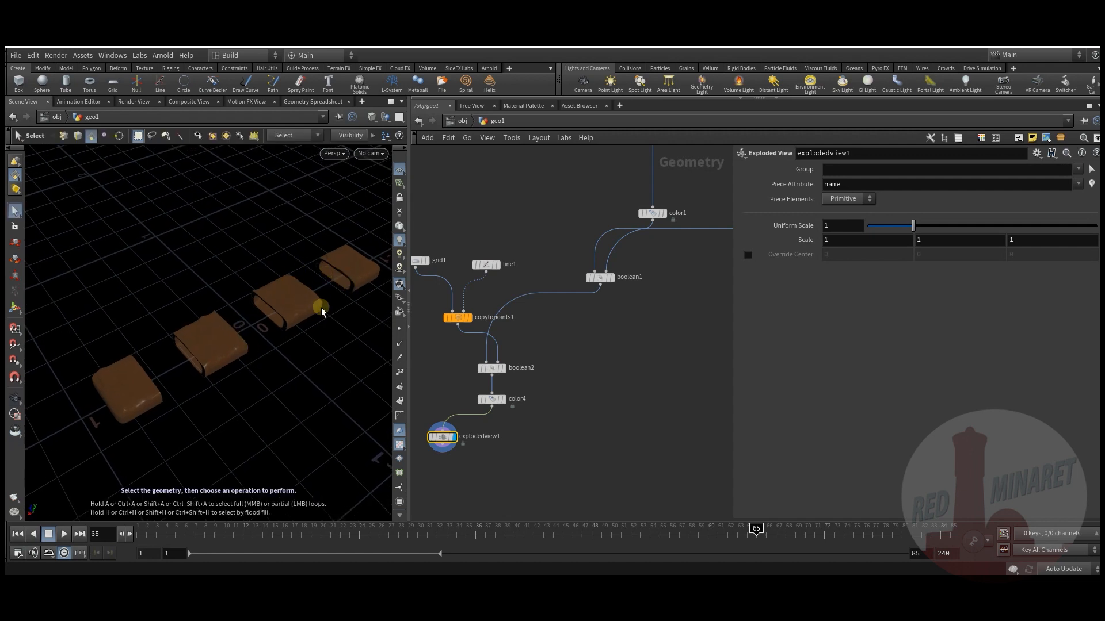
pyautogui.keyDown('alt'); pyautogui.moveTo(230, 312); pyautogui.dragTo(238, 352); pyautogui.keyUp('alt')
pyautogui.moveTo(542, 382); pyautogui.dragTo(493, 371, button='middle')
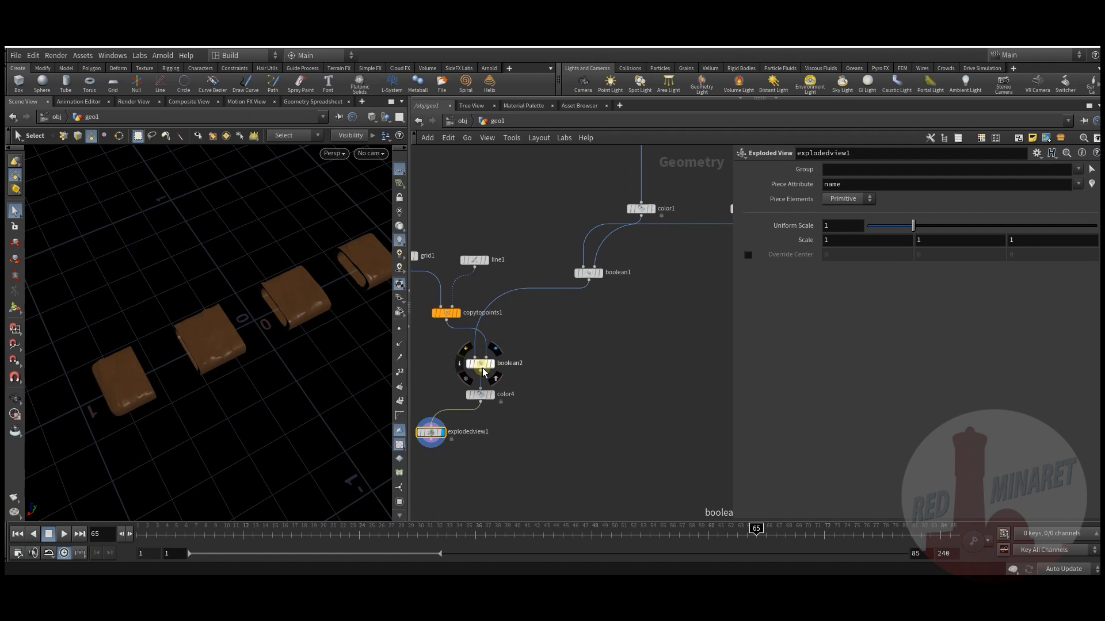
# Duplicate boolean2 with its cutting planes input and connect color2 to the copy's first input.
pyautogui.keyDown('alt'); pyautogui.moveTo(486, 369); pyautogui.dragTo(590, 363); pyautogui.keyUp('alt')
pyautogui.moveTo(654, 352); pyautogui.dragTo(544, 382, button='middle')
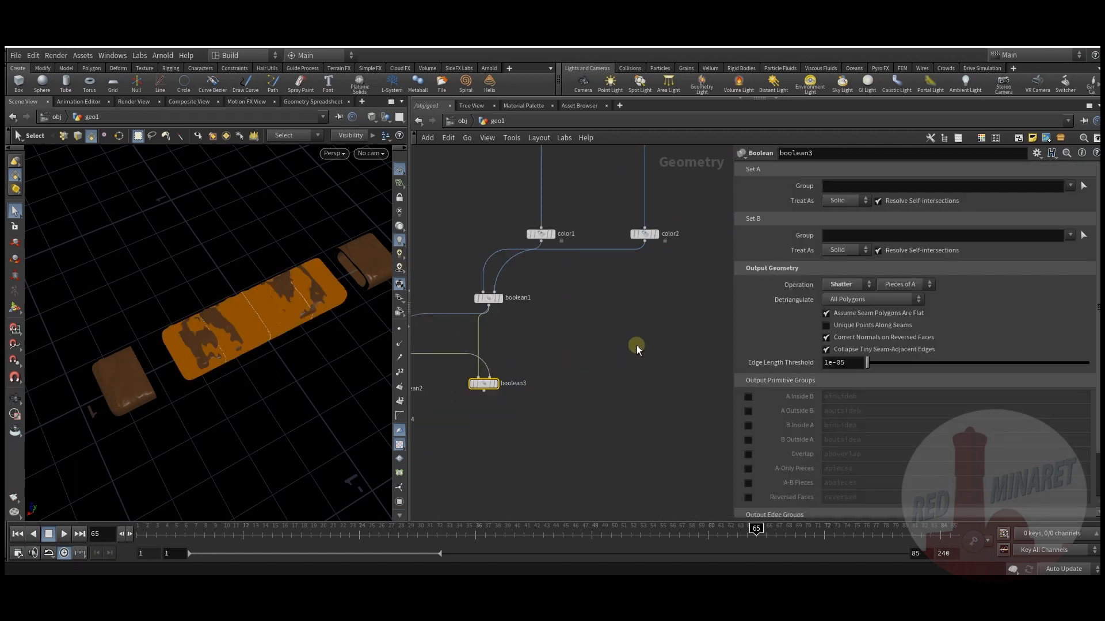
pyautogui.click(633, 253)
pyautogui.click(472, 384)
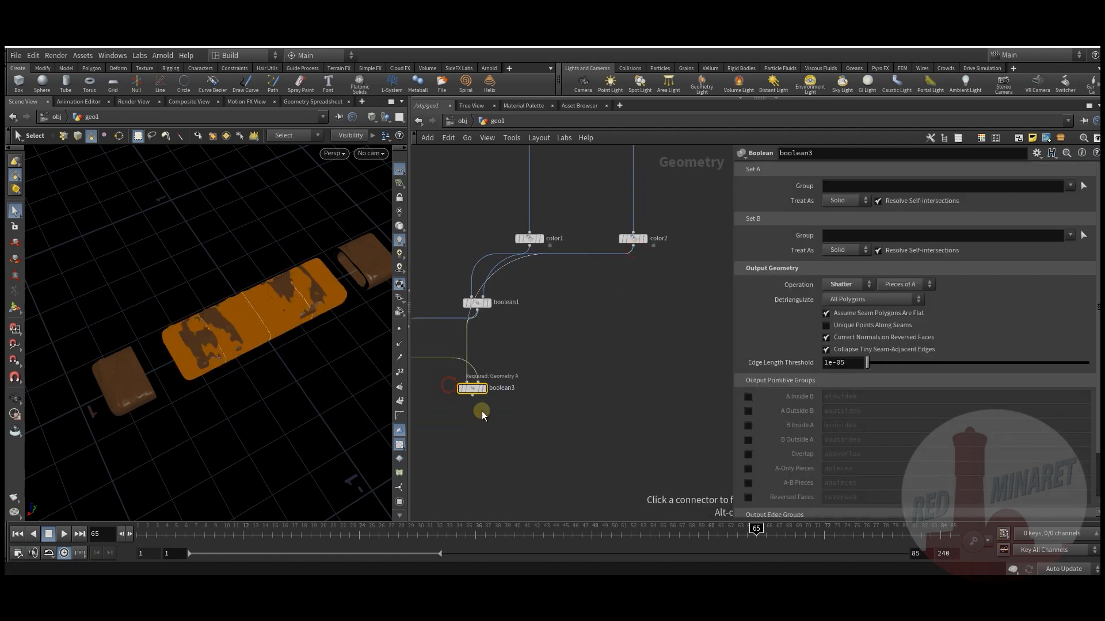
pyautogui.moveTo(637, 244)
pyautogui.moveTo(620, 291); pyautogui.dragTo(695, 241, button='middle')
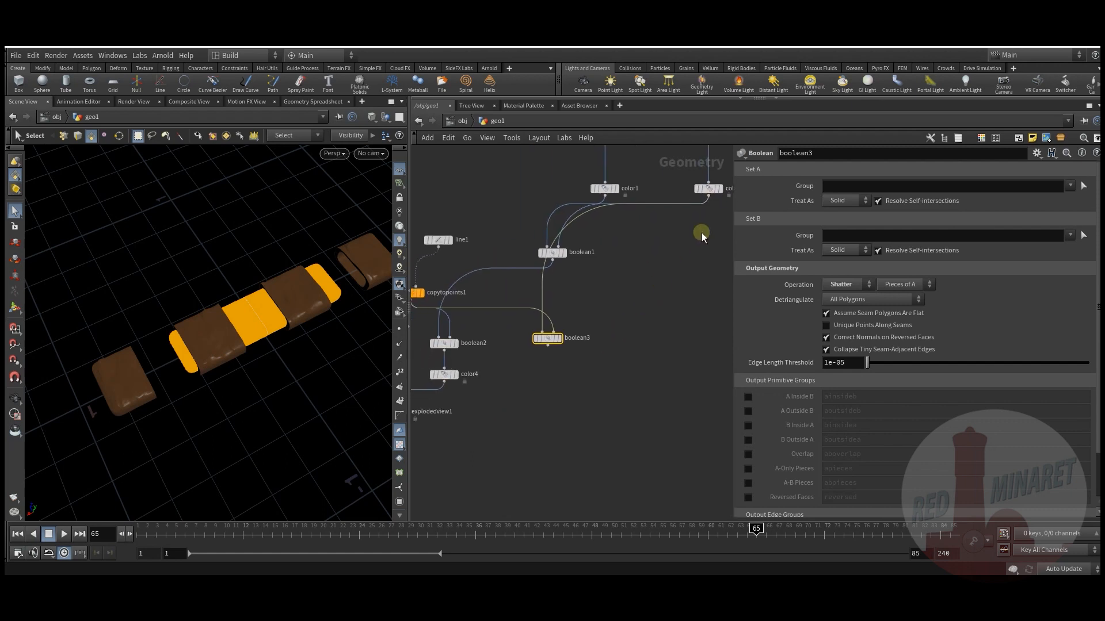
# Attach a copy of the orange Color node (1, 0.5, 0) after boolean3 and move explodedview1 lower.
pyautogui.click(548, 346)
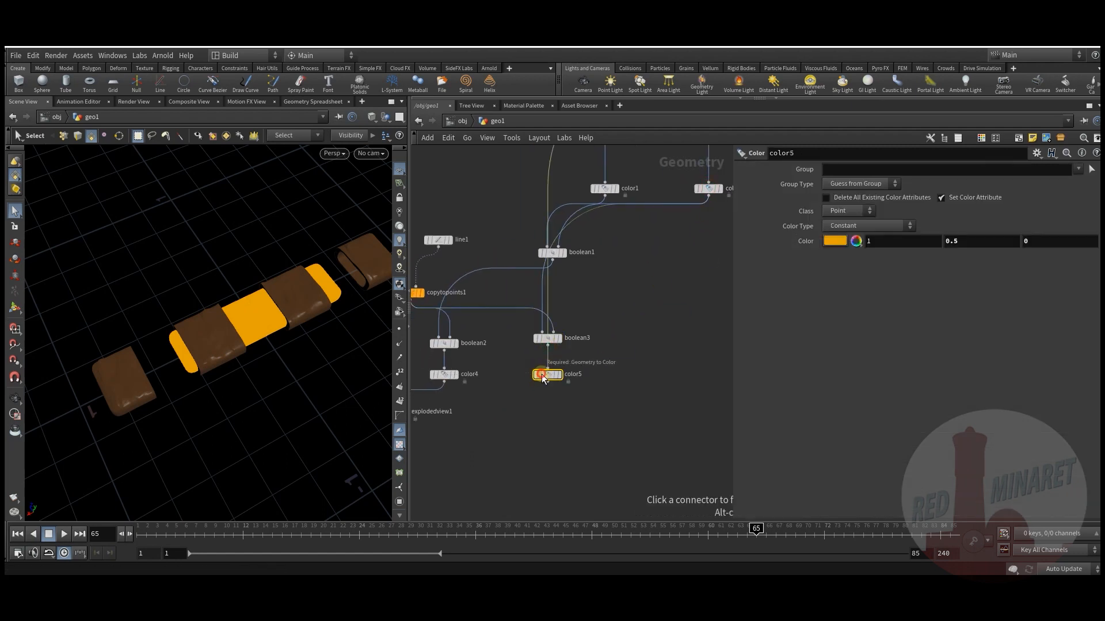
pyautogui.moveTo(522, 397); pyautogui.dragTo(622, 335, button='middle')
pyautogui.moveTo(493, 351); pyautogui.dragTo(483, 388)
pyautogui.moveTo(585, 366); pyautogui.dragTo(567, 374, button='middle')
# Add a Merge node combining color4 and color5, and display it.
pyautogui.press('Tab')
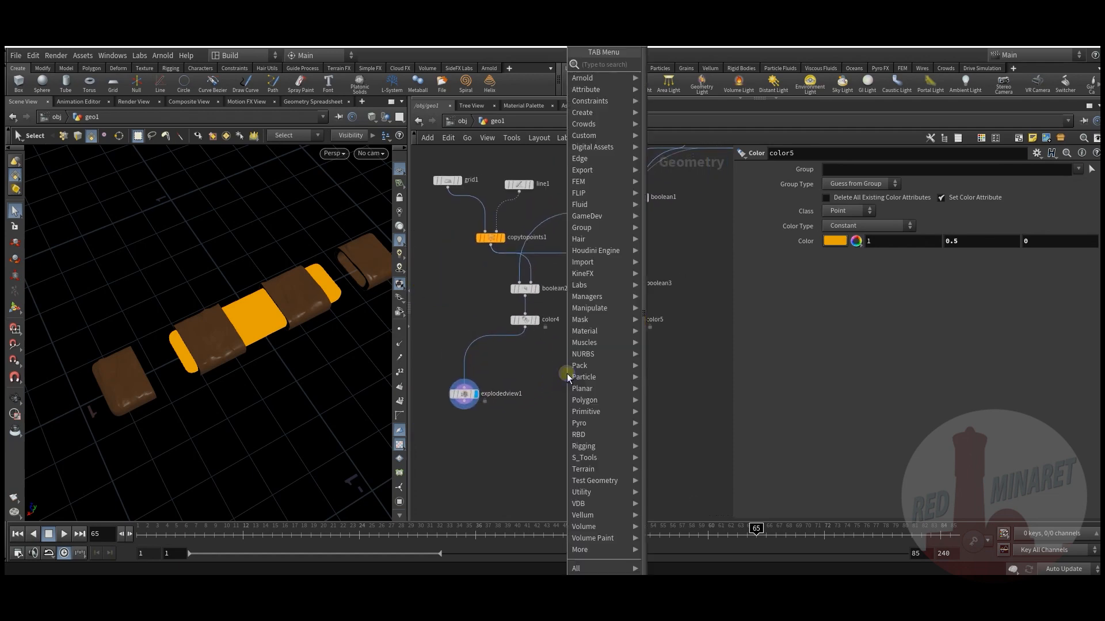
pyautogui.write('mer')
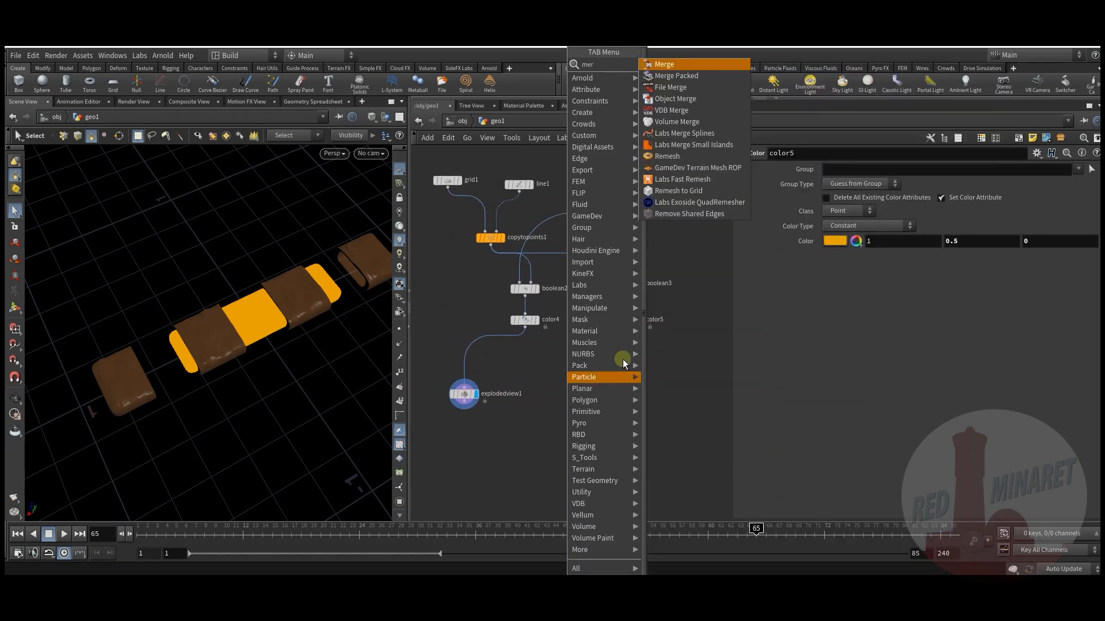
pyautogui.click(666, 64)
pyautogui.click(568, 383)
pyautogui.moveTo(525, 328); pyautogui.dragTo(571, 378)
pyautogui.click(580, 385)
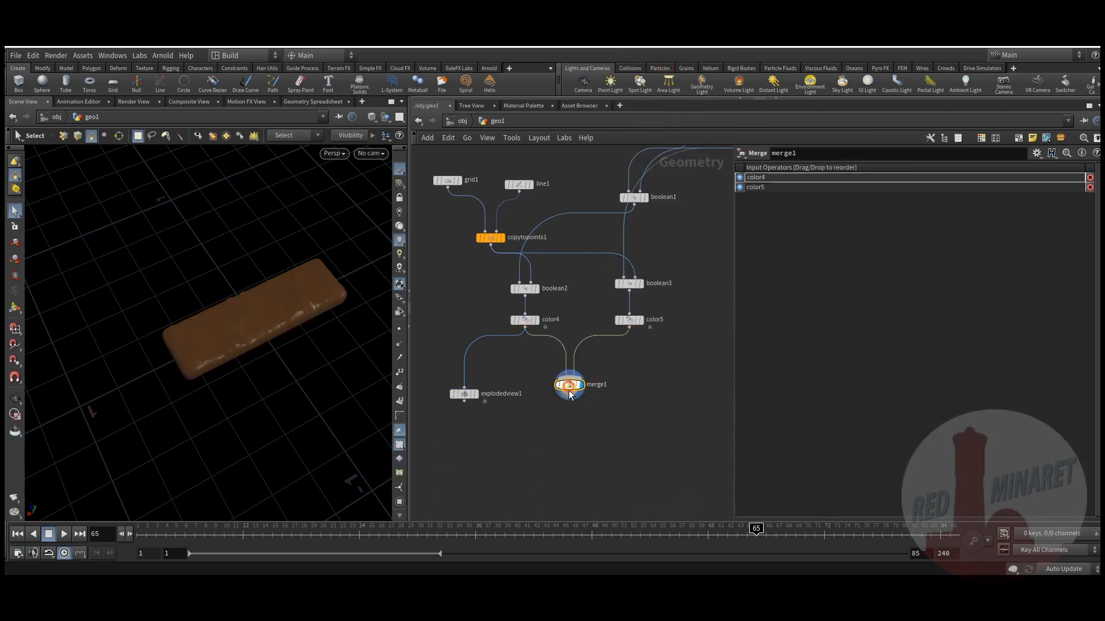
# Rewire explodedview1 to take merge1 as its input, display it and inspect the filled pieces.
pyautogui.moveTo(467, 393); pyautogui.dragTo(480, 461)
pyautogui.moveTo(570, 394); pyautogui.dragTo(477, 457)
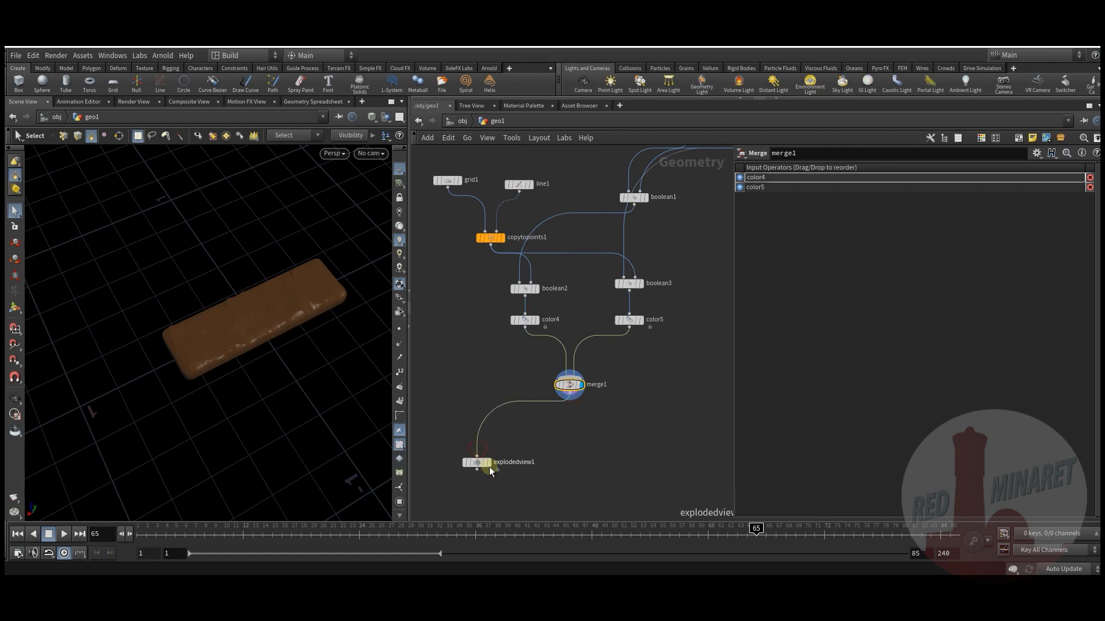
pyautogui.click(477, 464)
pyautogui.press('Escape')
pyautogui.moveTo(220, 400); pyautogui.dragTo(469, 387)
pyautogui.moveTo(361, 389); pyautogui.dragTo(244, 359)
# Make room between grid1 and copytopoints1, and set grid1 to 41 rows and 40 columns.
pyautogui.moveTo(483, 353); pyautogui.dragTo(596, 366, button='middle')
pyautogui.press('Escape')
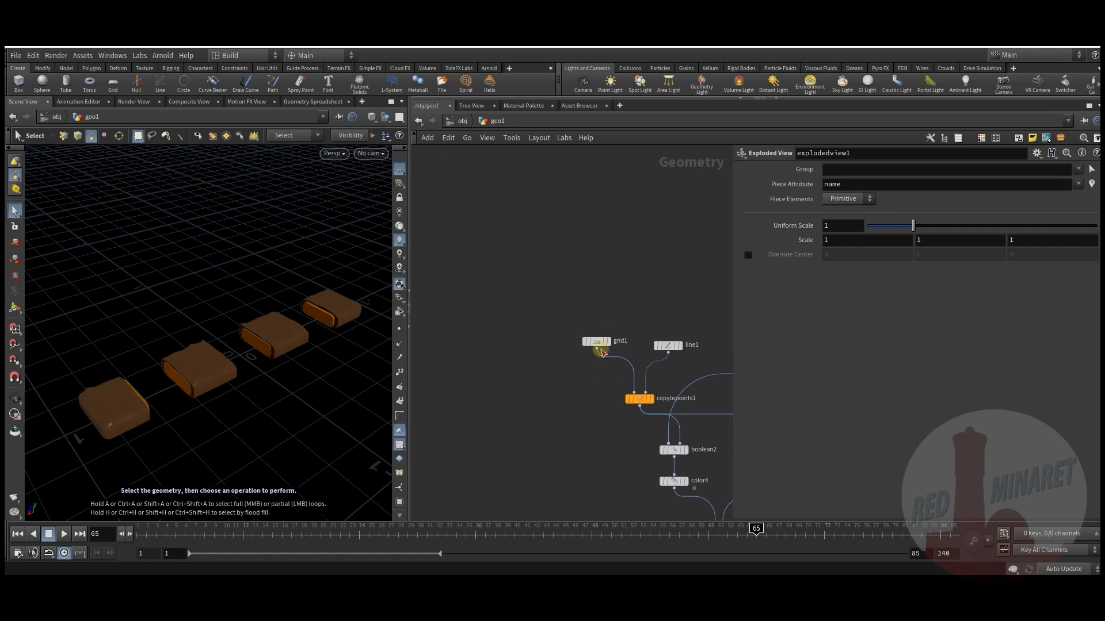
pyautogui.moveTo(597, 342); pyautogui.dragTo(506, 219)
pyautogui.moveTo(572, 364); pyautogui.dragTo(558, 356, button='middle')
pyautogui.moveTo(623, 391); pyautogui.dragTo(566, 373)
pyautogui.click(490, 212)
pyautogui.click(1048, 257)
pyautogui.click(1049, 272)
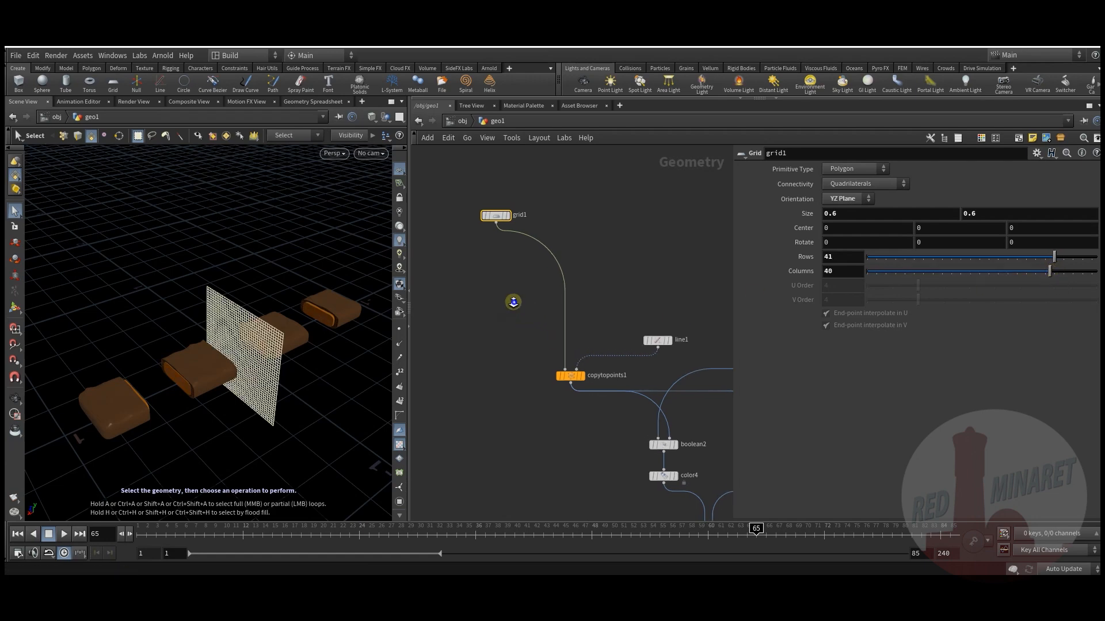
# Insert a Mountain node between grid1 and copytopoints1.
pyautogui.press('Tab')
pyautogui.write('mou')
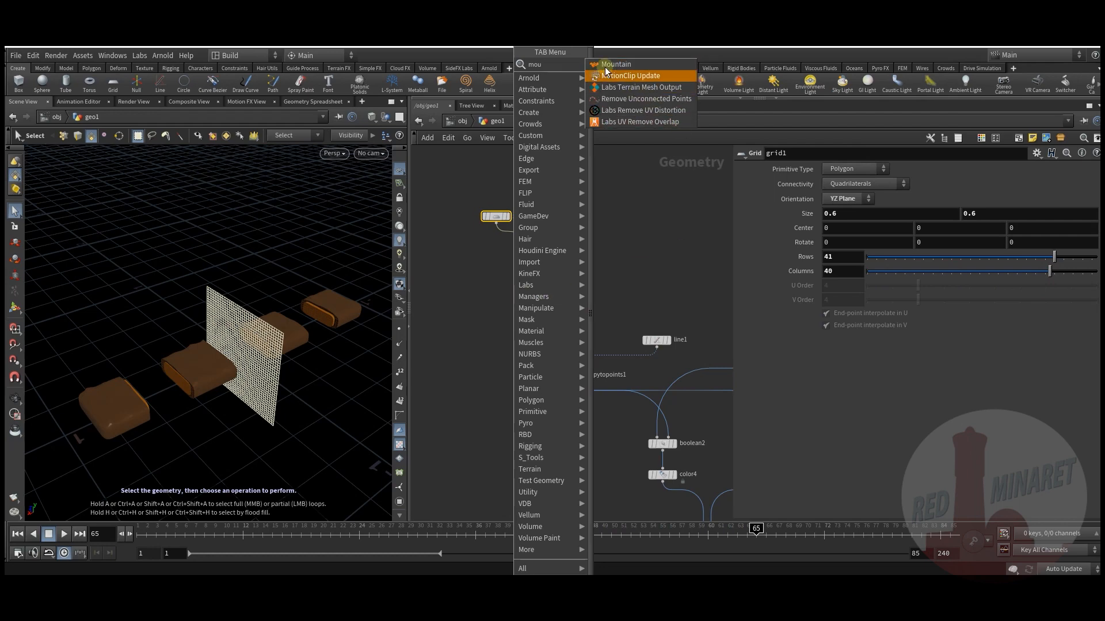
pyautogui.press('Return')
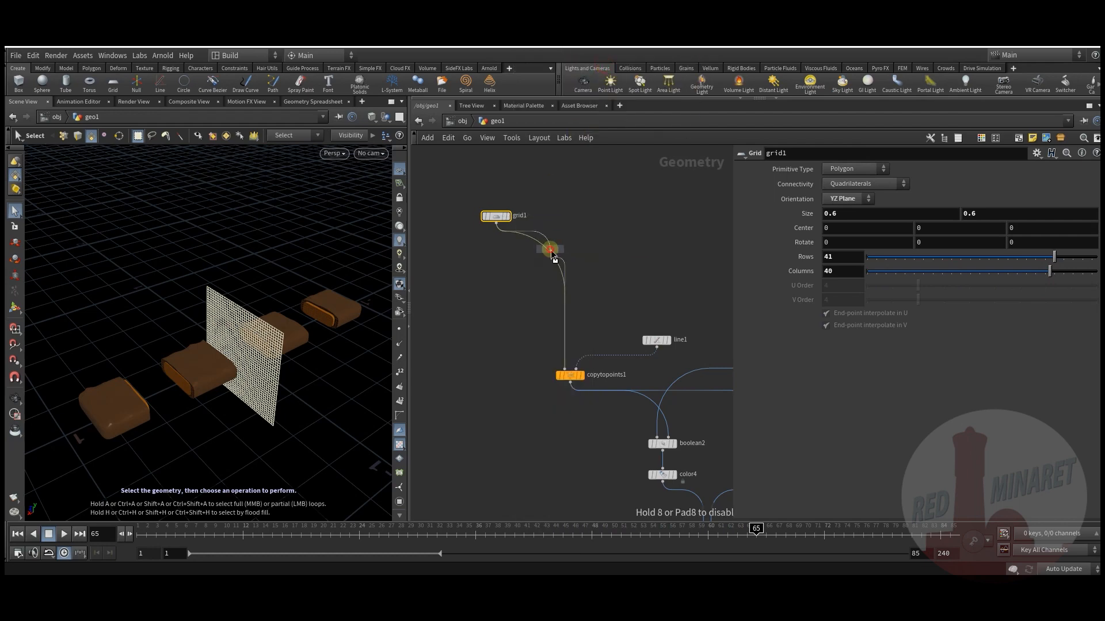
pyautogui.click(551, 262)
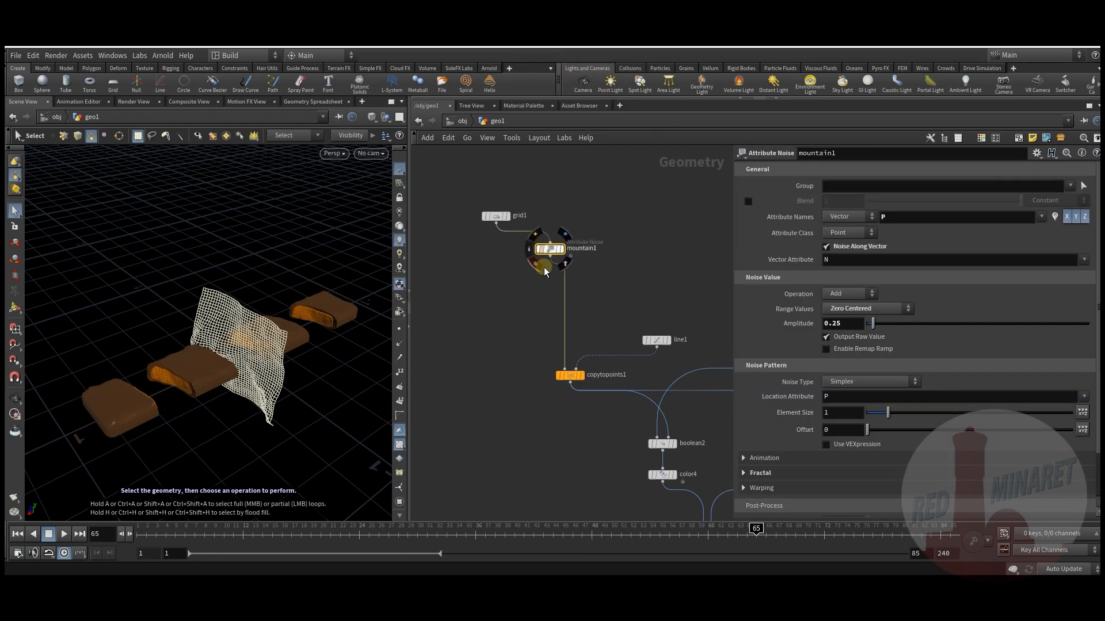
pyautogui.moveTo(551, 253); pyautogui.dragTo(510, 276)
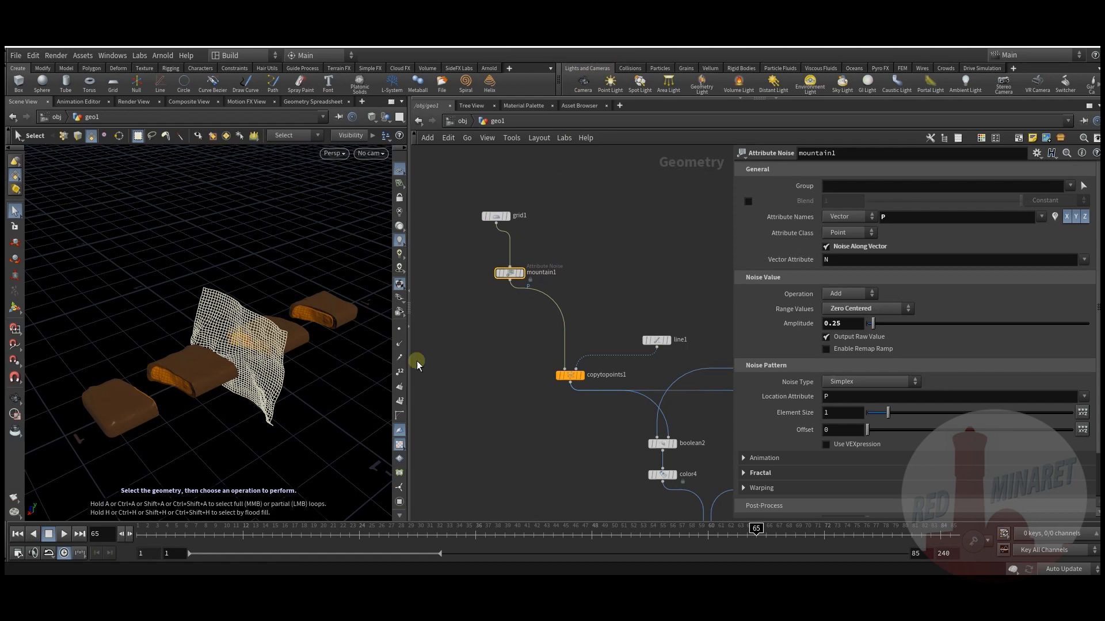
# Set mountain1's element size to 0.25 and its amplitude to 0.07.
pyautogui.keyDown('alt'); pyautogui.moveTo(323, 374); pyautogui.dragTo(160, 367); pyautogui.keyUp('alt')
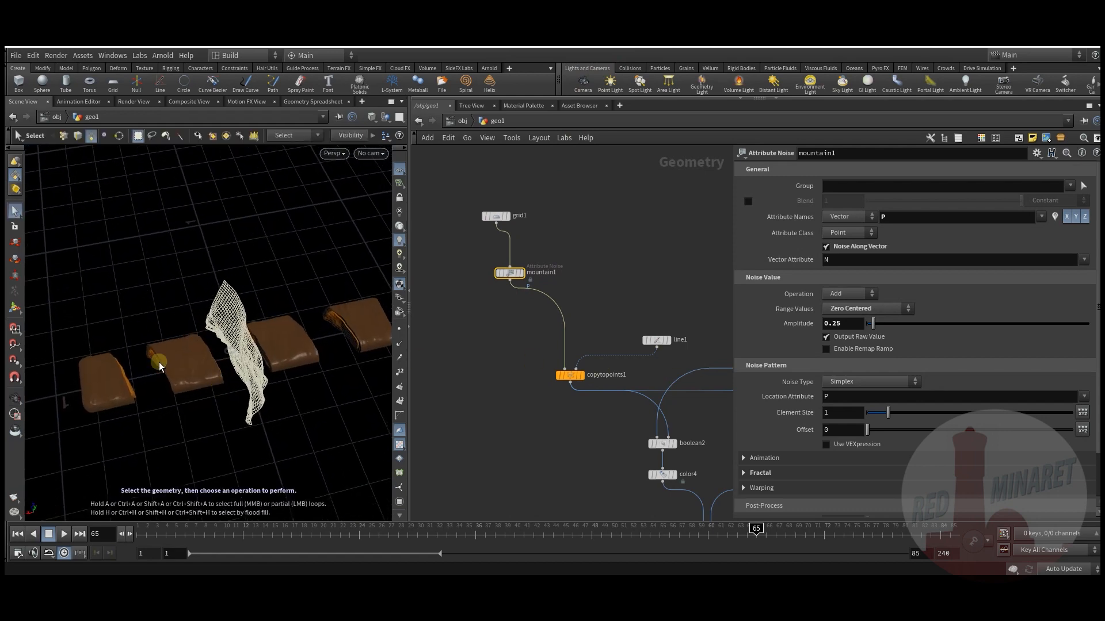
pyautogui.click(846, 412)
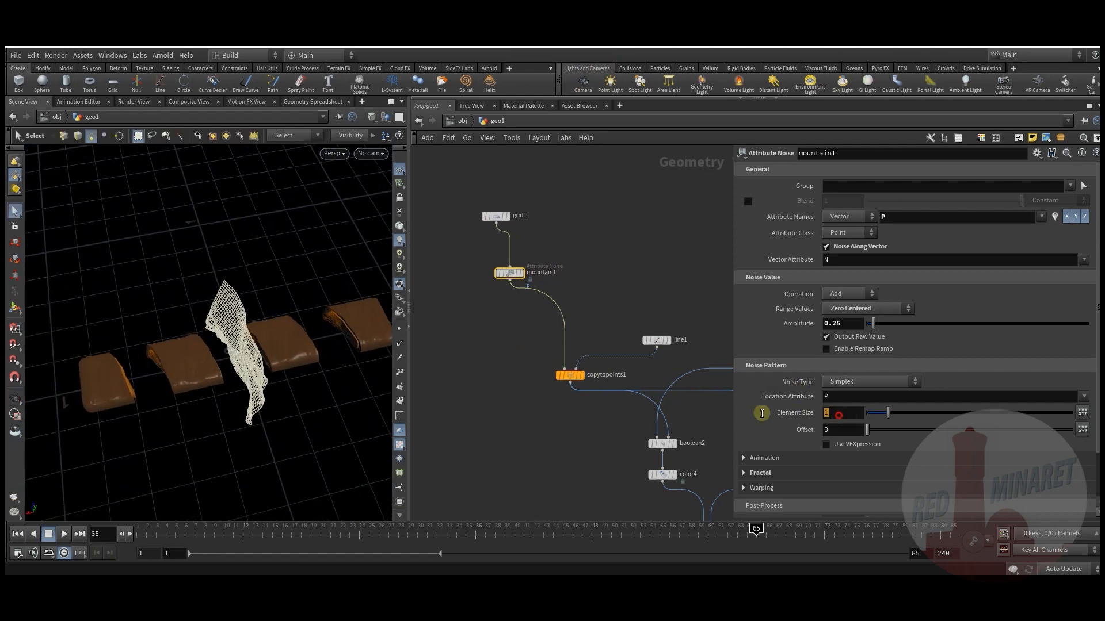
pyautogui.write('.25')
pyautogui.press('Return')
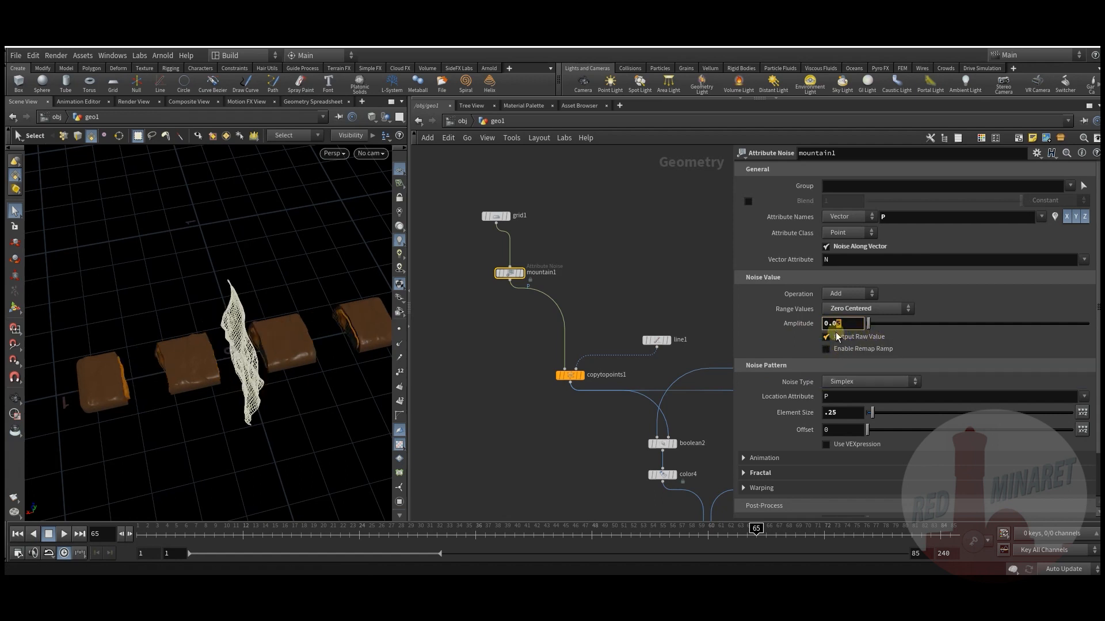
pyautogui.press('Return')
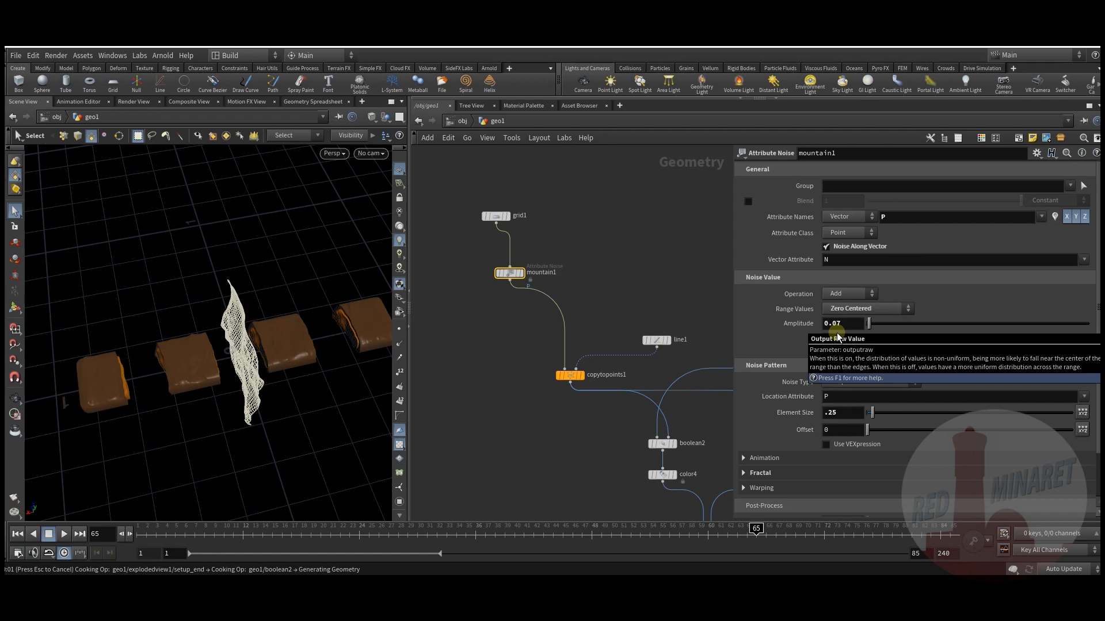
# Inspect the roughened cuts and set mountain1's noise offset to 4.1.
pyautogui.press('Escape')
pyautogui.moveTo(225, 359); pyautogui.dragTo(269, 369)
pyautogui.press('s')
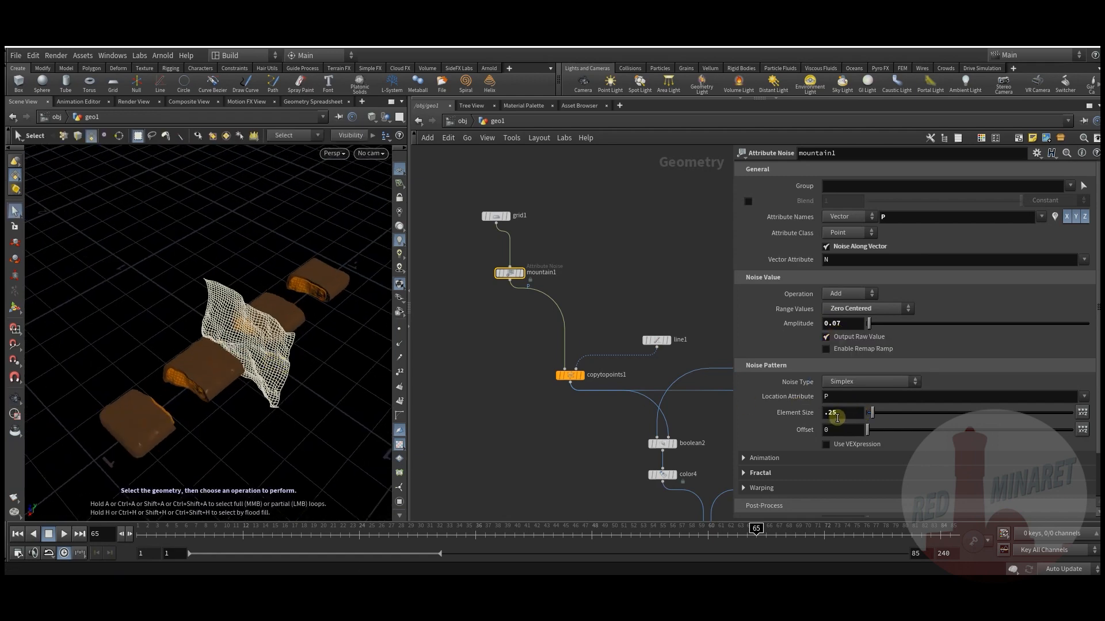
pyautogui.click(889, 430)
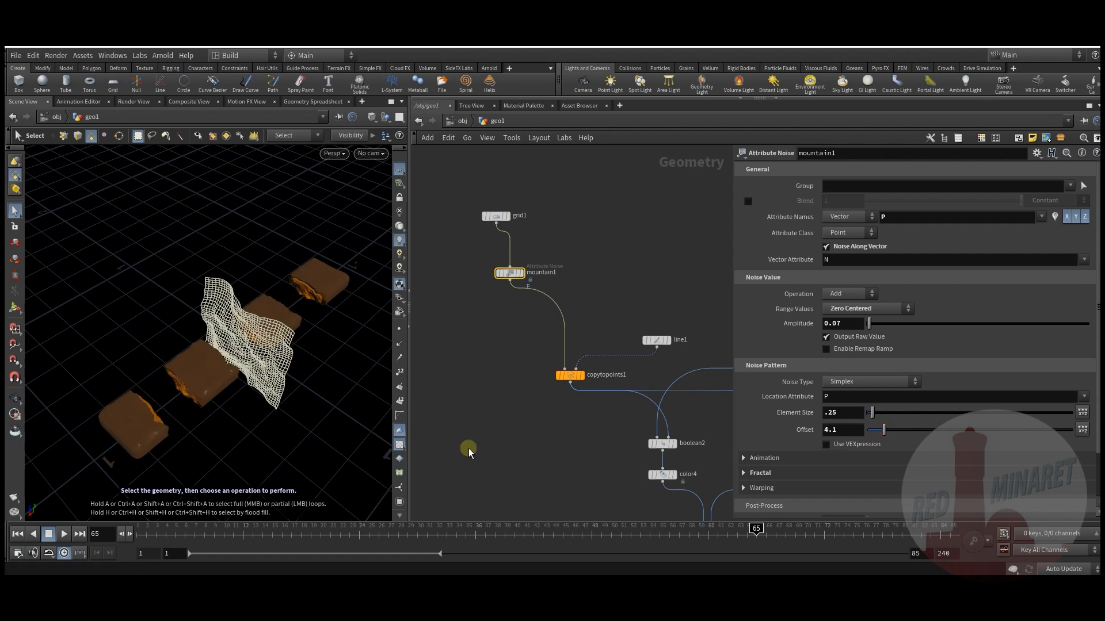
# Reposition line1 and copytopoints1 in the network to make room below copytopoints1.
pyautogui.press('alt')
pyautogui.moveTo(266, 339); pyautogui.dragTo(304, 347)
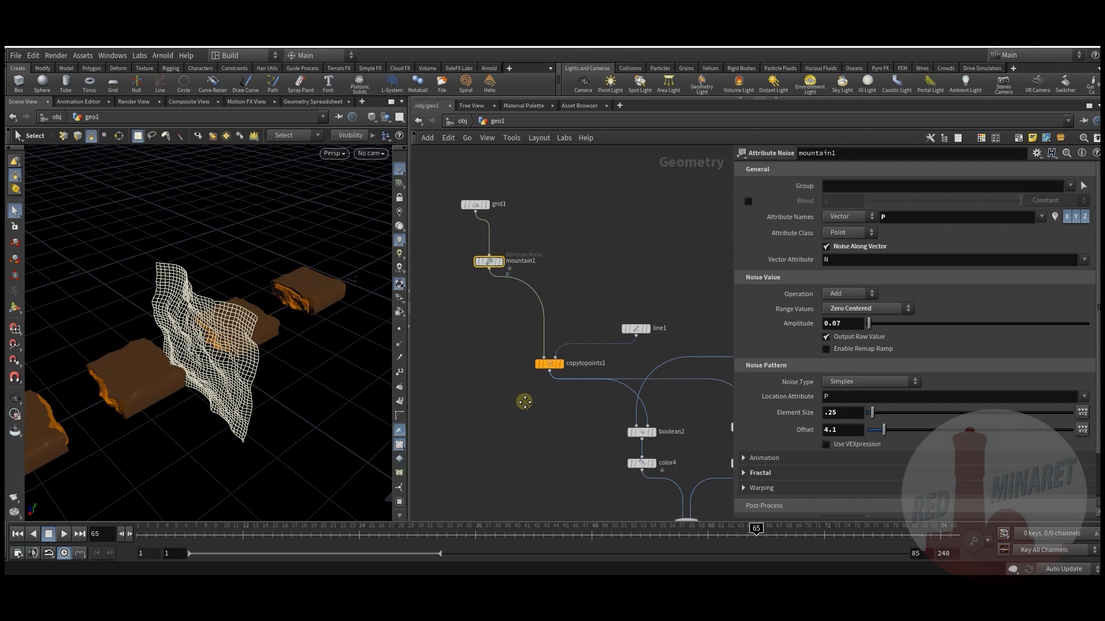
pyautogui.moveTo(645, 364); pyautogui.dragTo(614, 330, button='middle')
pyautogui.moveTo(620, 297); pyautogui.dragTo(600, 230)
pyautogui.moveTo(600, 230); pyautogui.dragTo(575, 440, button='middle')
pyautogui.moveTo(525, 313); pyautogui.dragTo(504, 279)
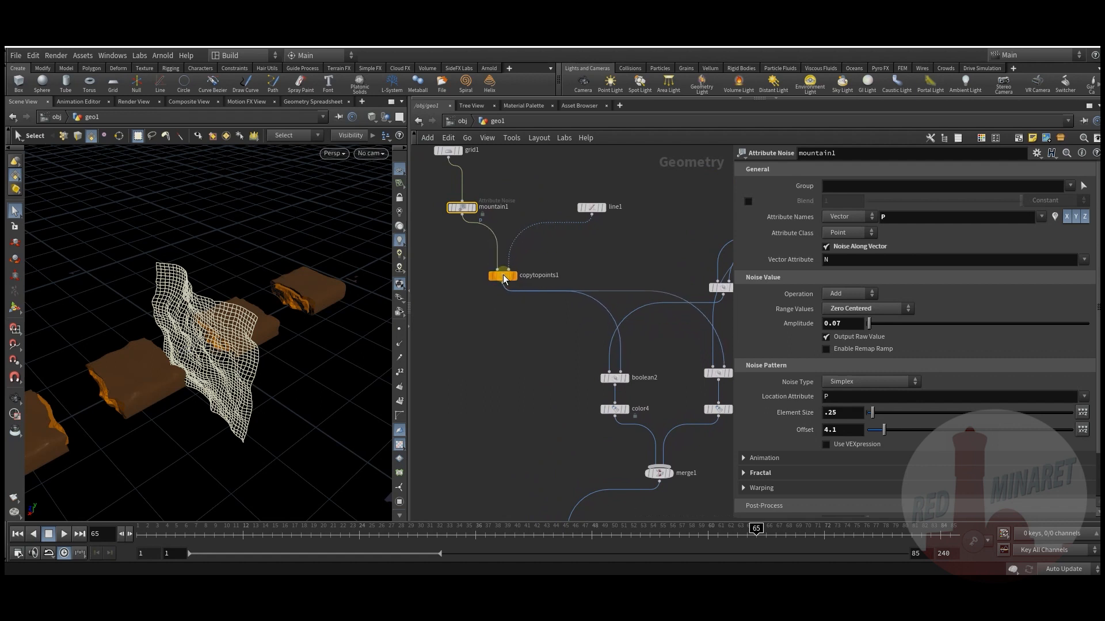
# Place copies of mountain1 on both branches below copytopoints1, one feeding boolean2 and the other feeding boolean3.
pyautogui.keyDown('alt'); pyautogui.moveTo(464, 209); pyautogui.dragTo(609, 297); pyautogui.keyUp('alt')
pyautogui.click(512, 390)
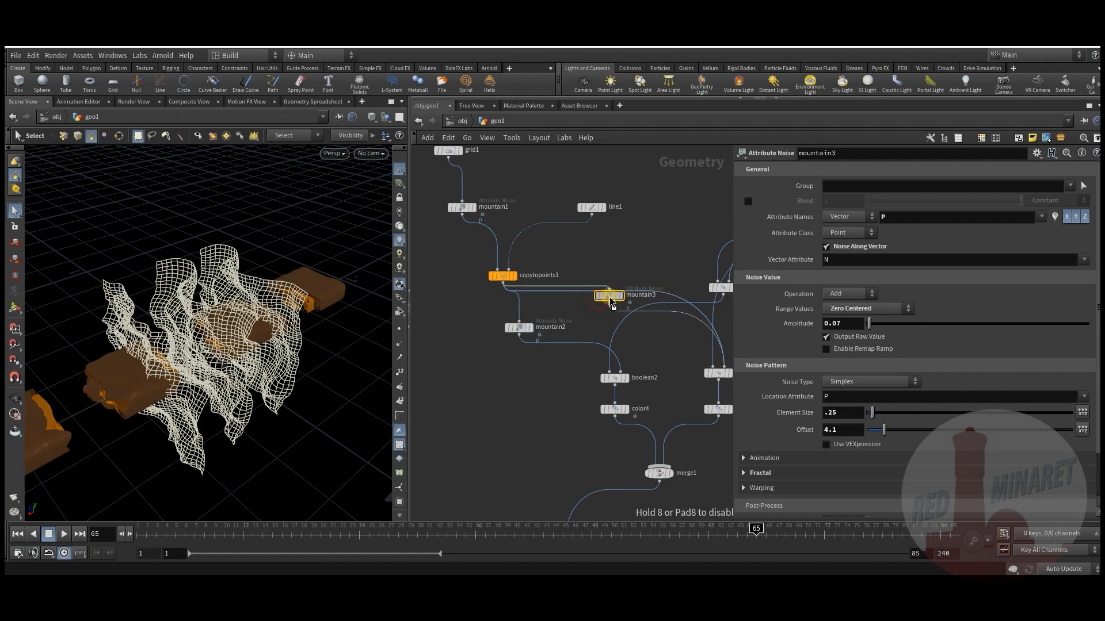
pyautogui.click(541, 387)
pyautogui.press('Escape')
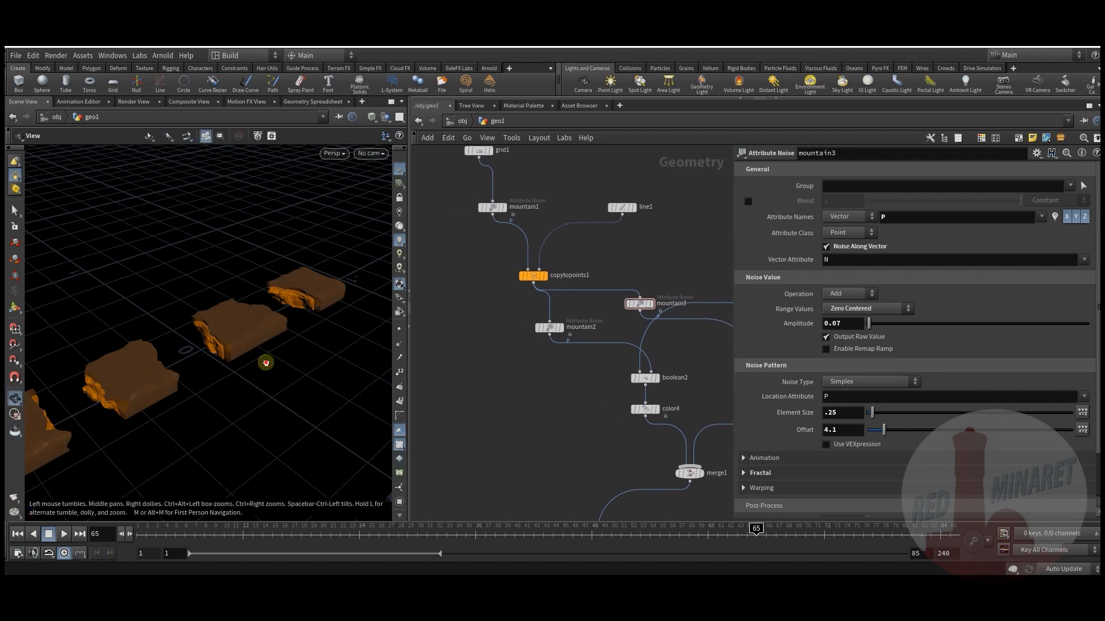
# Set the amplitude of mountain2 to 0.02 and that of mountain3 to 0.03.
pyautogui.moveTo(264, 363); pyautogui.dragTo(260, 393)
pyautogui.click(549, 327)
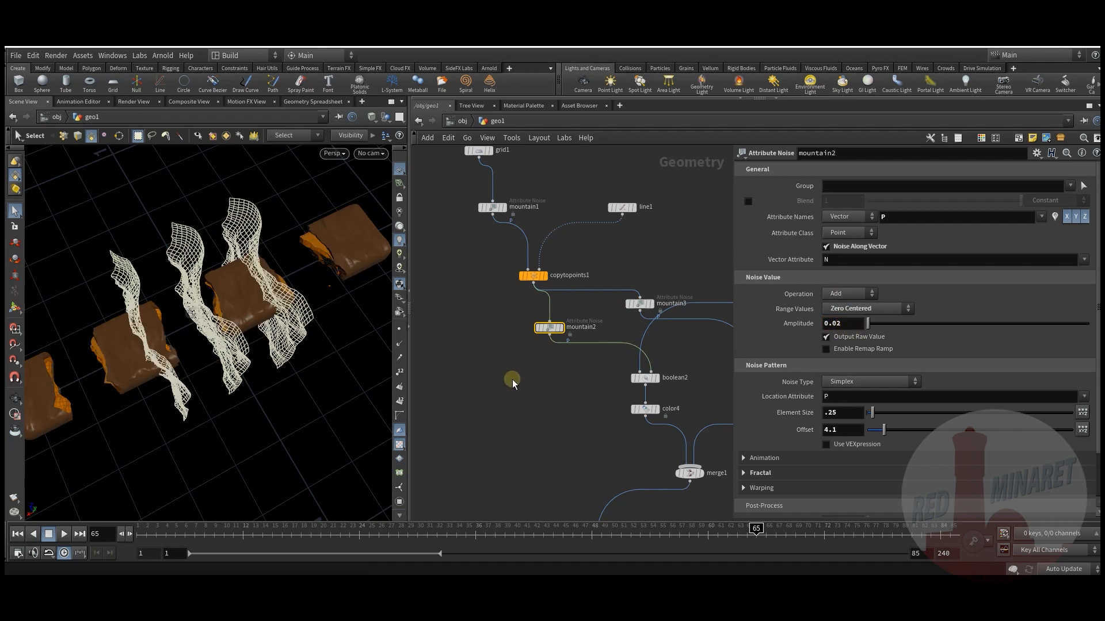
pyautogui.moveTo(522, 378); pyautogui.dragTo(514, 395, button='middle')
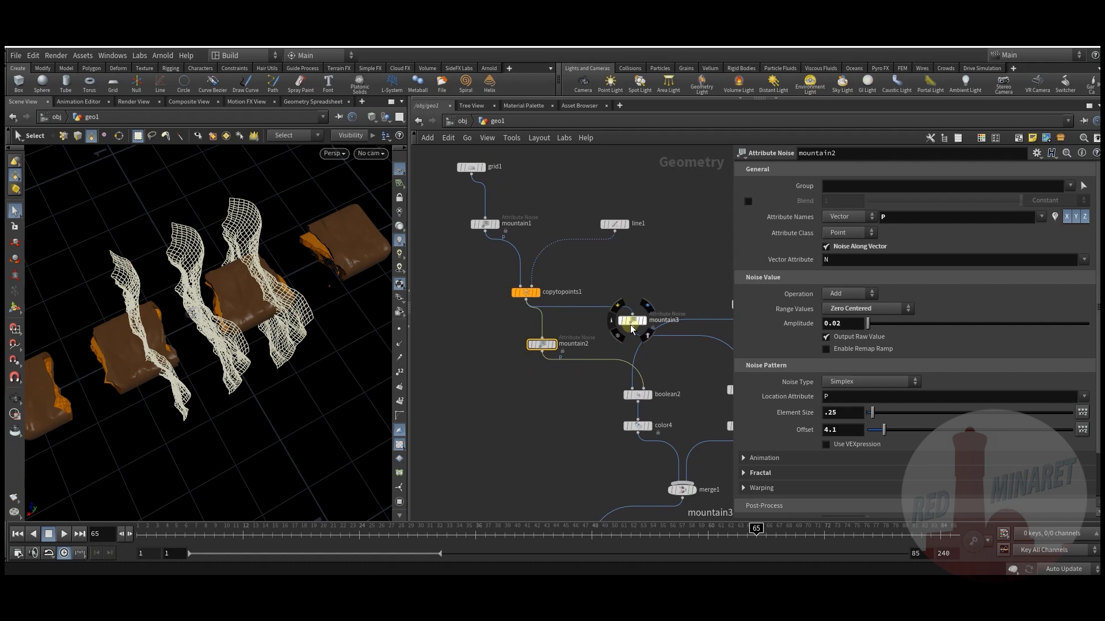
pyautogui.click(631, 320)
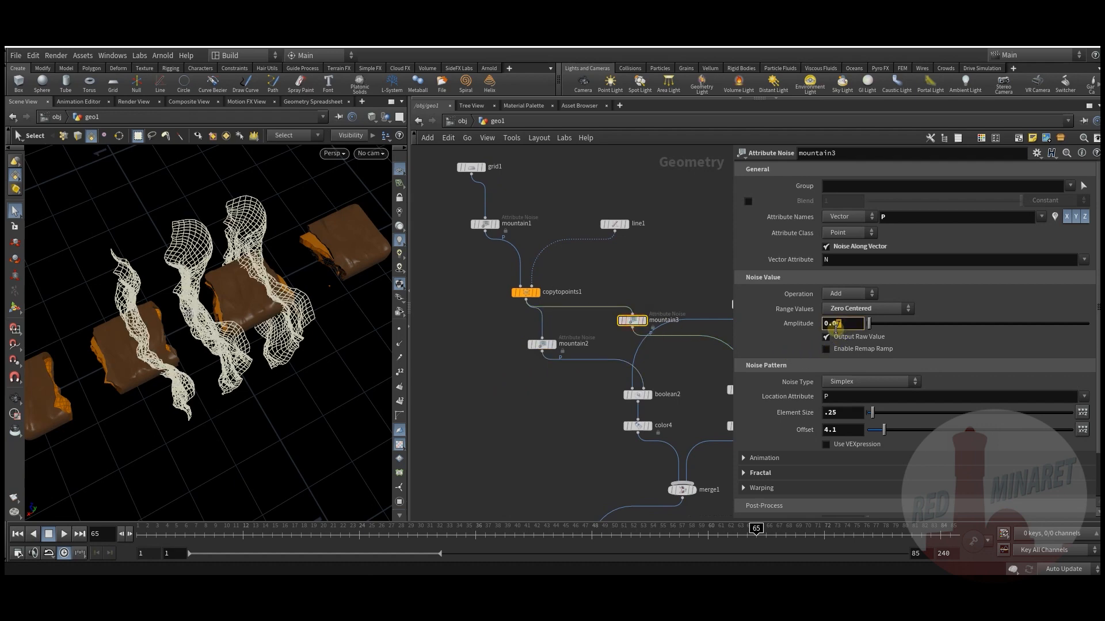
pyautogui.moveTo(548, 396)
pyautogui.mouseDown(button='middle')
pyautogui.moveTo(568, 387)
pyautogui.moveTo(547, 387)
pyautogui.mouseUp(button='middle')
pyautogui.click(547, 387)
pyautogui.press('Escape')
# Examine the chocolate pieces and their cut caramel faces from several angles and distances.
pyautogui.moveTo(276, 336); pyautogui.dragTo(182, 351)
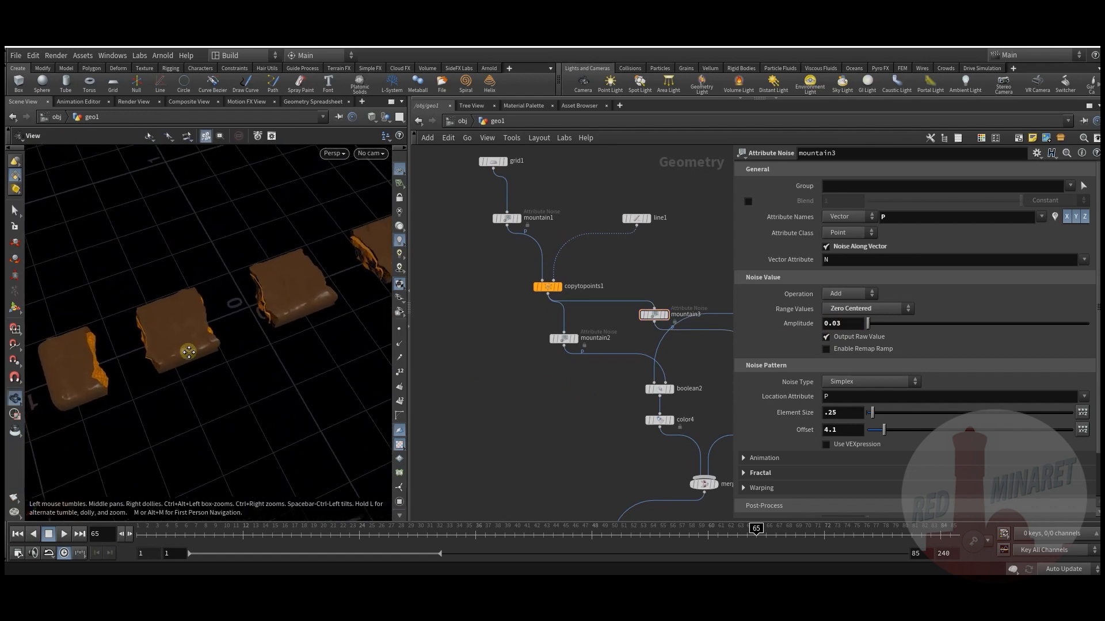
pyautogui.moveTo(183, 350); pyautogui.dragTo(203, 331, button='right')
pyautogui.moveTo(204, 332)
pyautogui.mouseDown()
pyautogui.moveTo(242, 352)
pyautogui.moveTo(230, 370)
pyautogui.moveTo(283, 333)
pyautogui.moveTo(190, 343)
pyautogui.mouseUp()
pyautogui.moveTo(190, 343); pyautogui.dragTo(242, 370, button='right')
pyautogui.moveTo(241, 370); pyautogui.dragTo(217, 362)
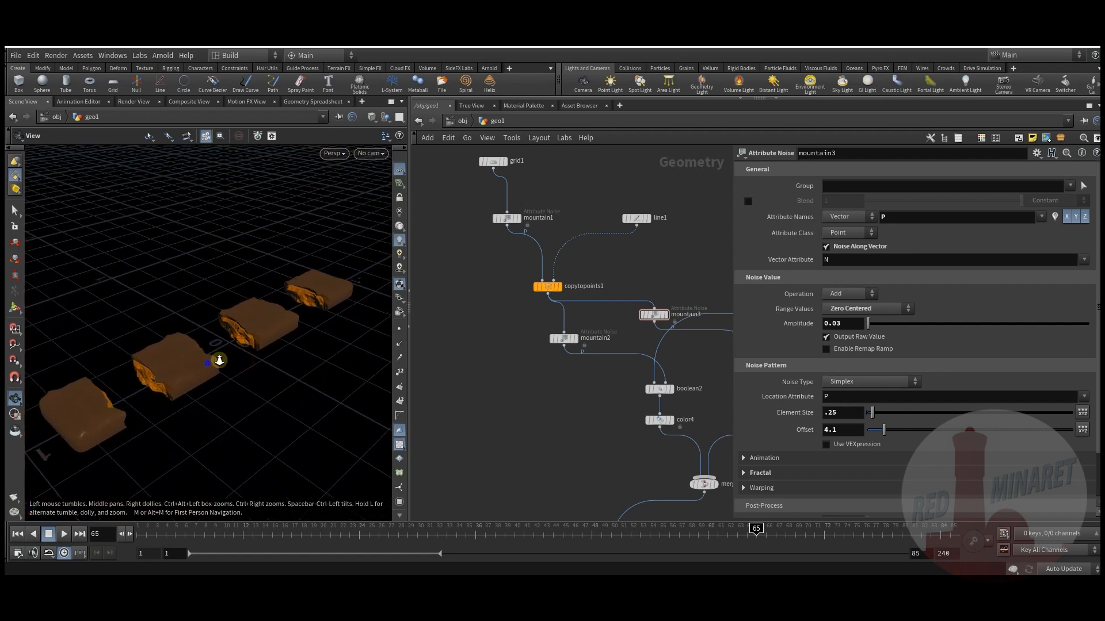
pyautogui.moveTo(217, 363); pyautogui.dragTo(331, 377, button='middle')
pyautogui.moveTo(569, 401); pyautogui.dragTo(562, 347, button='middle')
pyautogui.moveTo(659, 493); pyautogui.dragTo(608, 368, button='middle')
pyautogui.moveTo(264, 368); pyautogui.dragTo(282, 364, button='middle')
# Move explodedview1 and merge1 down to make room below color4 and color5.
pyautogui.moveTo(592, 426); pyautogui.dragTo(547, 379, button='middle')
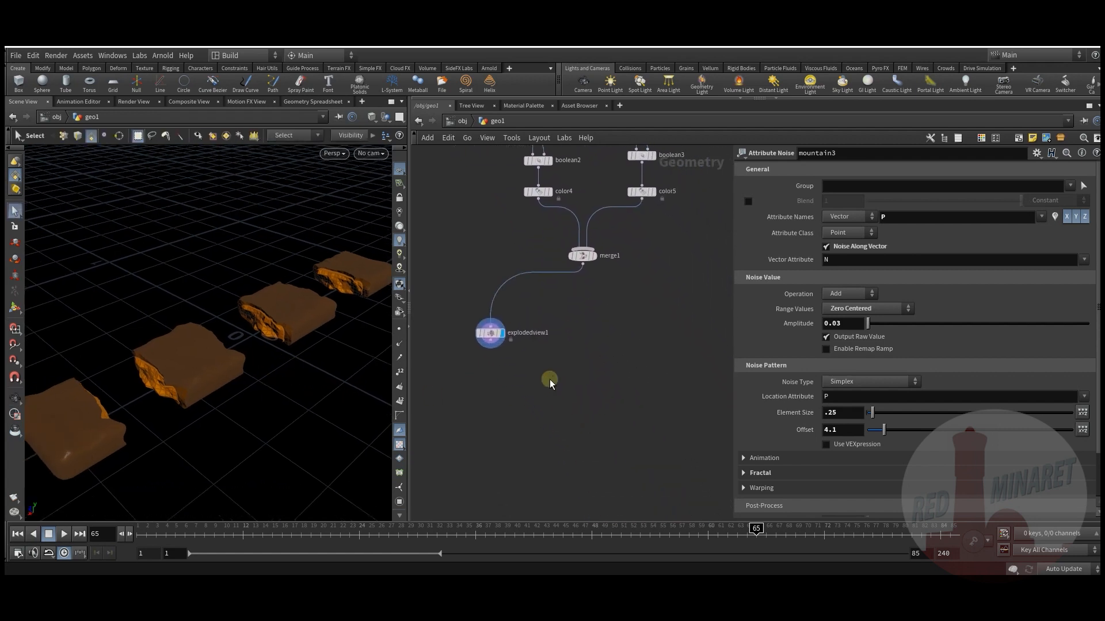
pyautogui.moveTo(583, 305); pyautogui.dragTo(625, 308, button='middle')
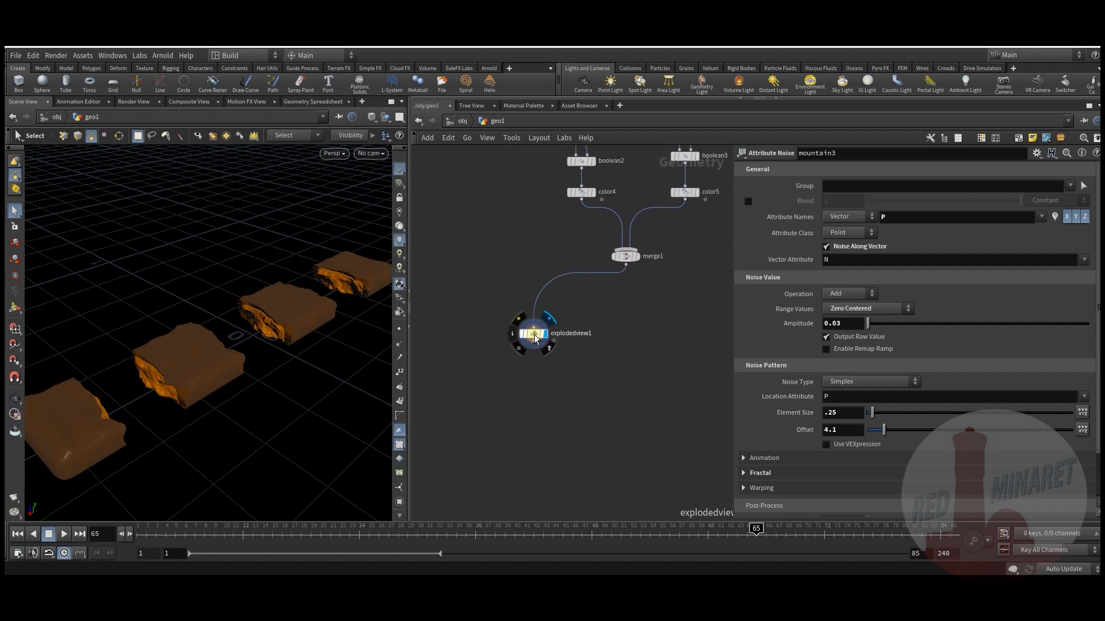
pyautogui.moveTo(530, 330); pyautogui.dragTo(525, 404)
pyautogui.click(626, 258)
pyautogui.moveTo(626, 258); pyautogui.dragTo(632, 340)
pyautogui.moveTo(609, 305); pyautogui.dragTo(571, 315, button='middle')
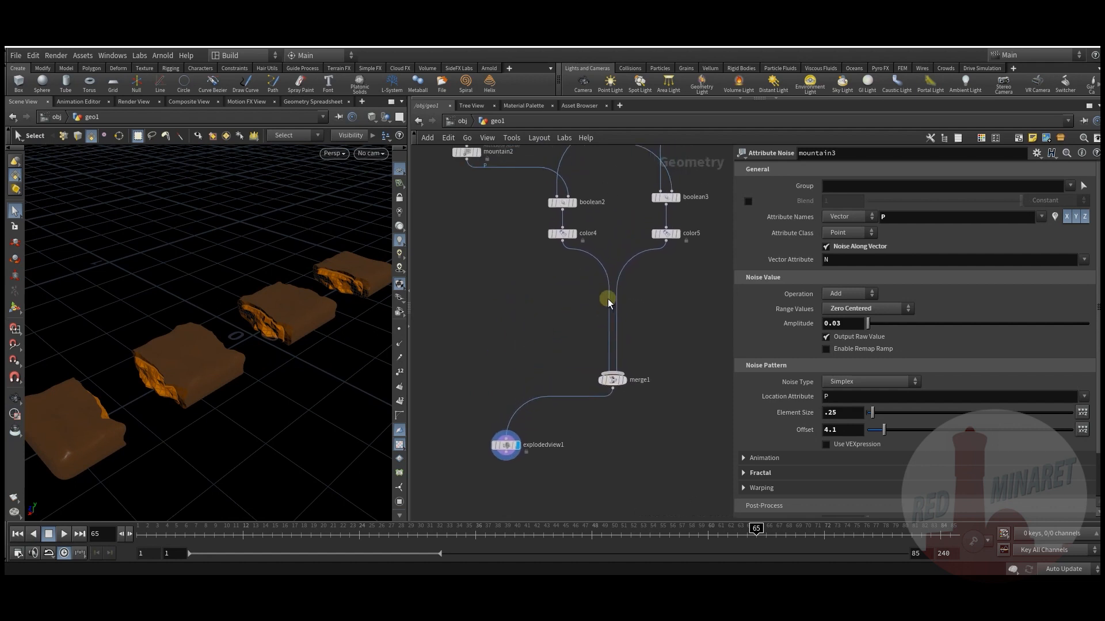
# Insert one Sort node between color4 and merge1 and another between color5 and merge1.
pyautogui.moveTo(627, 284); pyautogui.dragTo(550, 309, button='middle')
pyautogui.press('Tab')
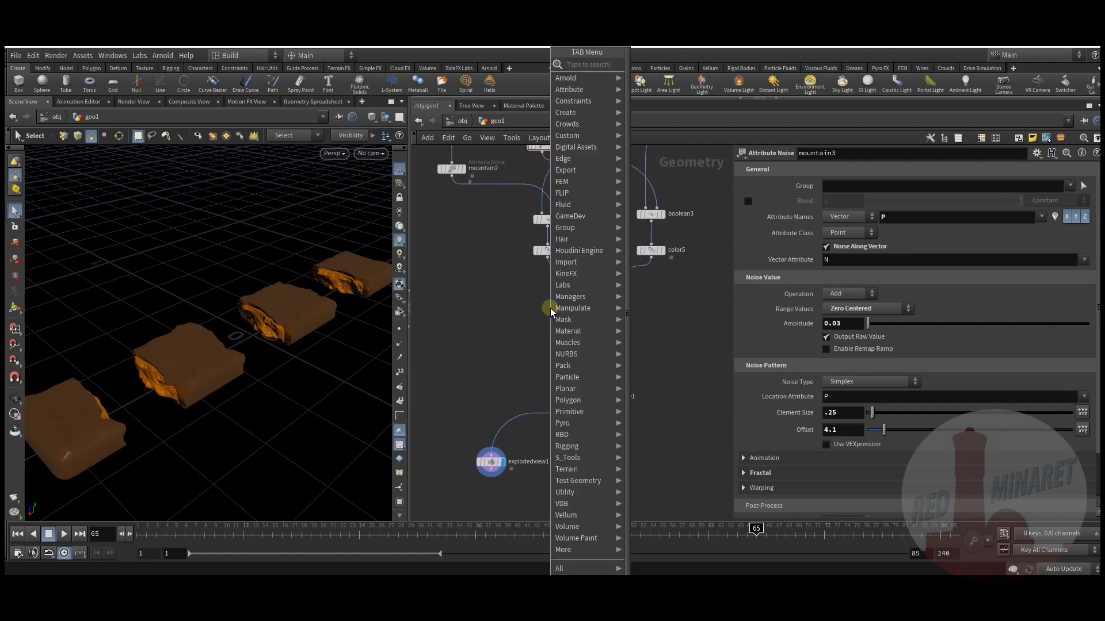
pyautogui.write('s')
pyautogui.moveTo(569, 308)
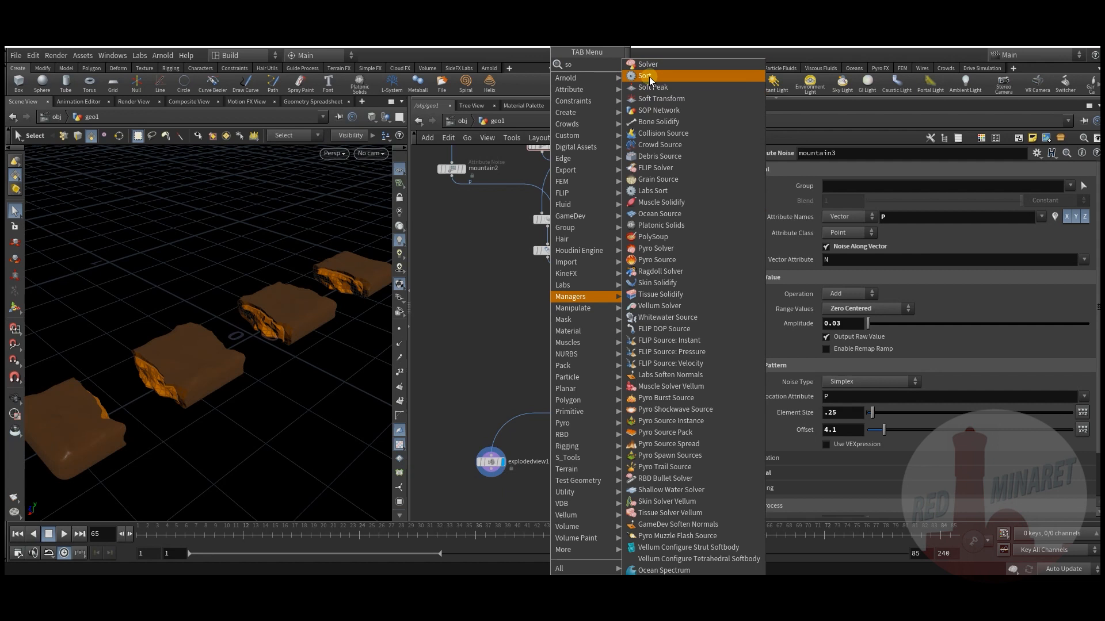
pyautogui.click(650, 77)
pyautogui.click(575, 281)
pyautogui.moveTo(577, 280); pyautogui.dragTo(616, 320)
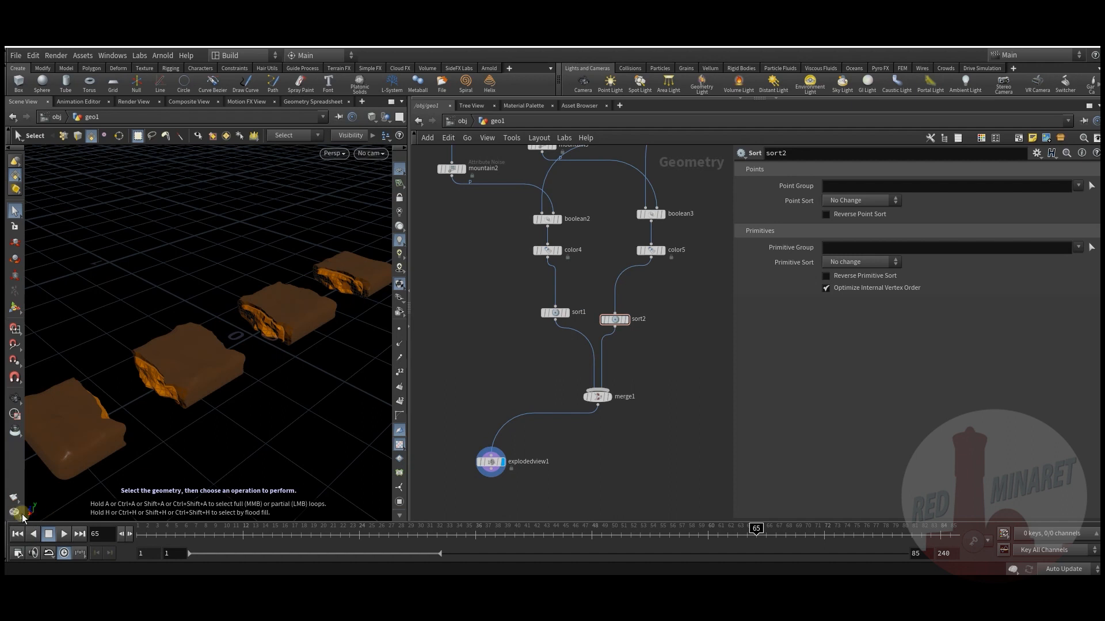
# Set the primitive sort of both sort1 and sort2 to By X.
pyautogui.moveTo(493, 363); pyautogui.dragTo(689, 292)
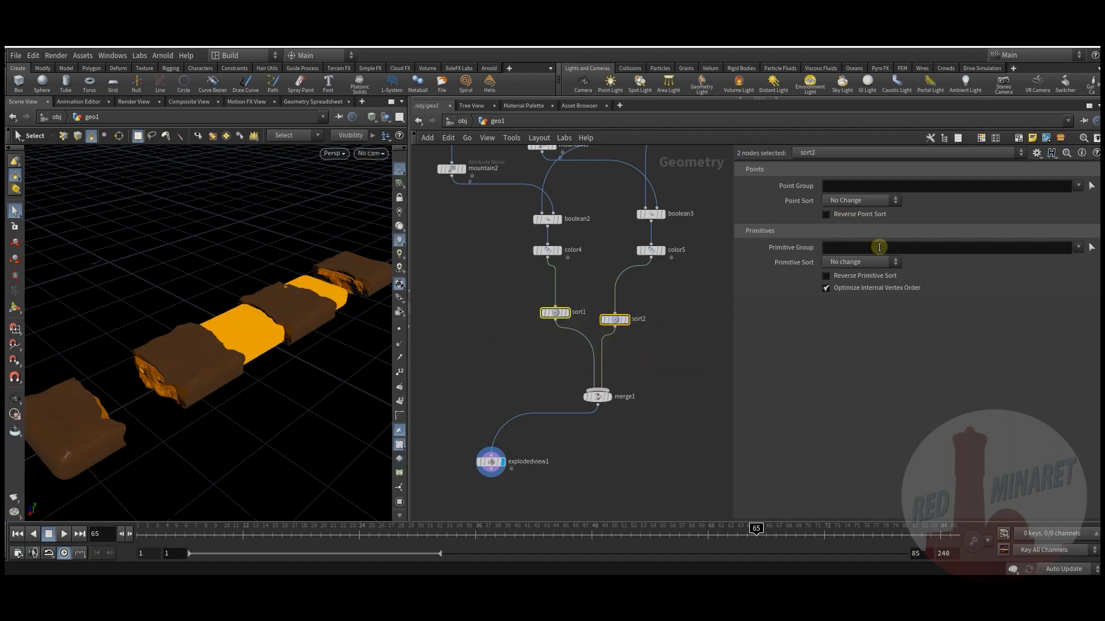
pyautogui.click(893, 264)
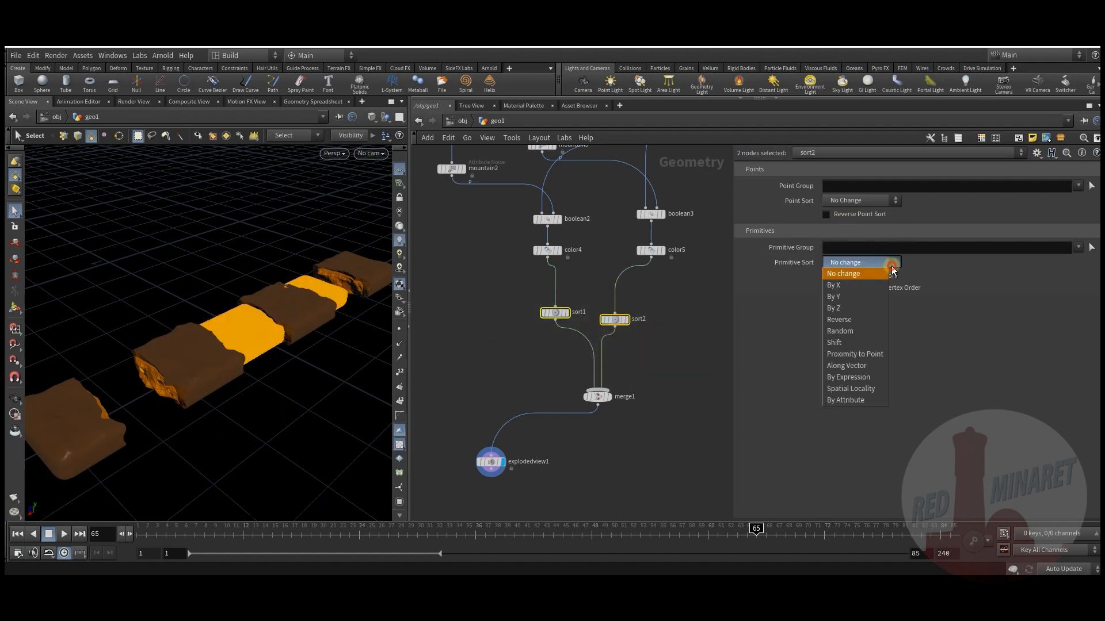
pyautogui.click(851, 288)
pyautogui.moveTo(654, 366); pyautogui.dragTo(642, 275, button='middle')
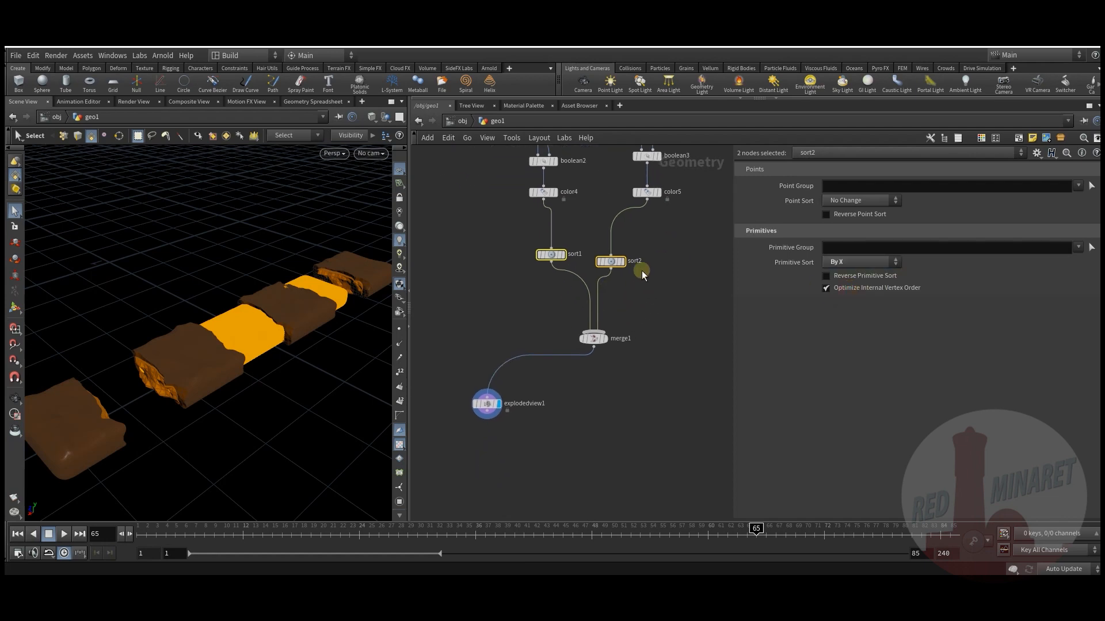
pyautogui.click(655, 286)
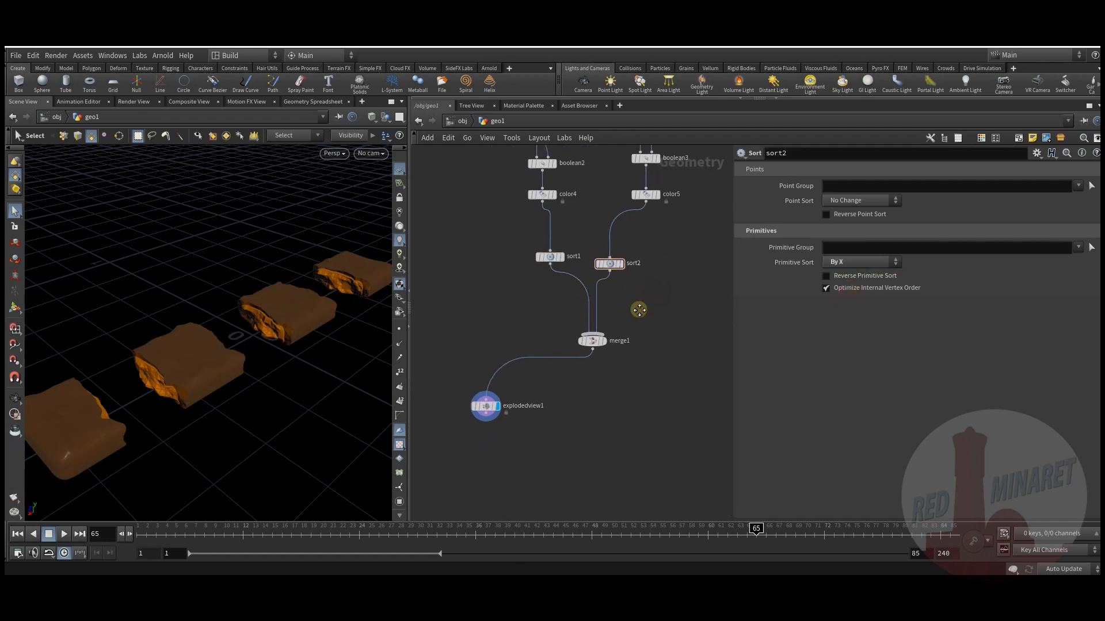
# Insert a Connectivity node between sort1 and merge1, and place a copy of it between sort2 and merge1.
pyautogui.moveTo(642, 299); pyautogui.dragTo(633, 327, button='middle')
pyautogui.write('con')
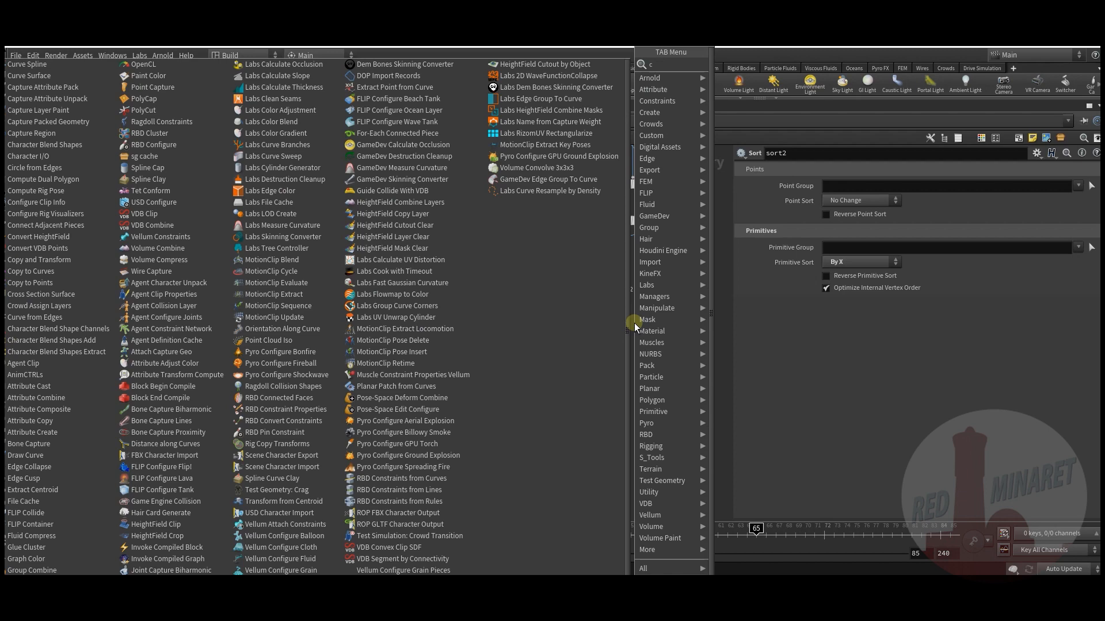
pyautogui.click(761, 78)
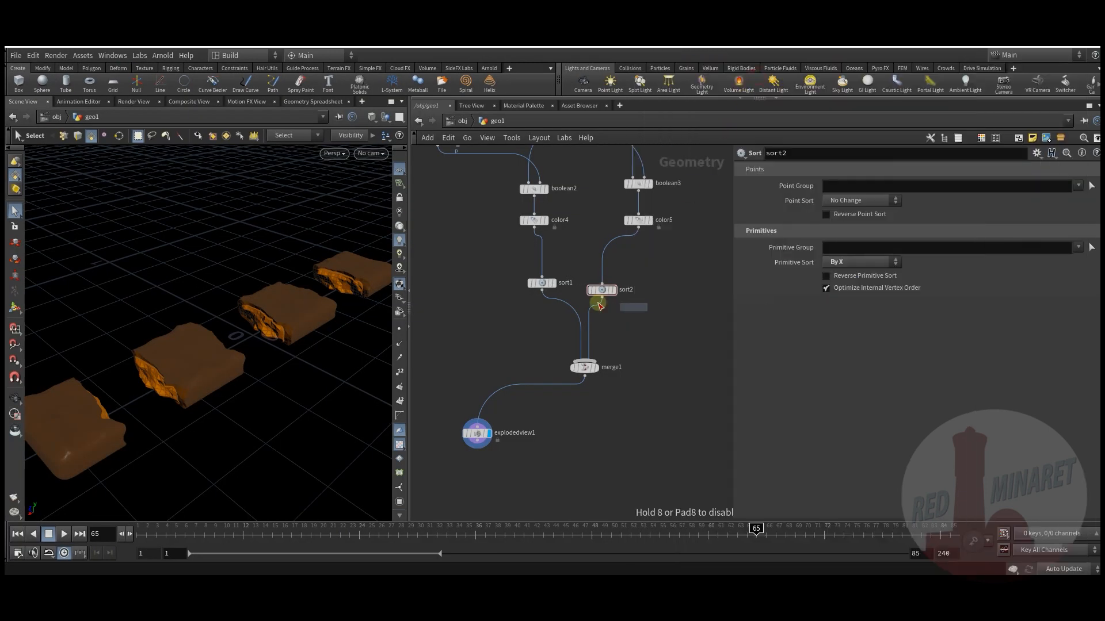
pyautogui.click(561, 308)
pyautogui.moveTo(561, 308); pyautogui.dragTo(547, 319)
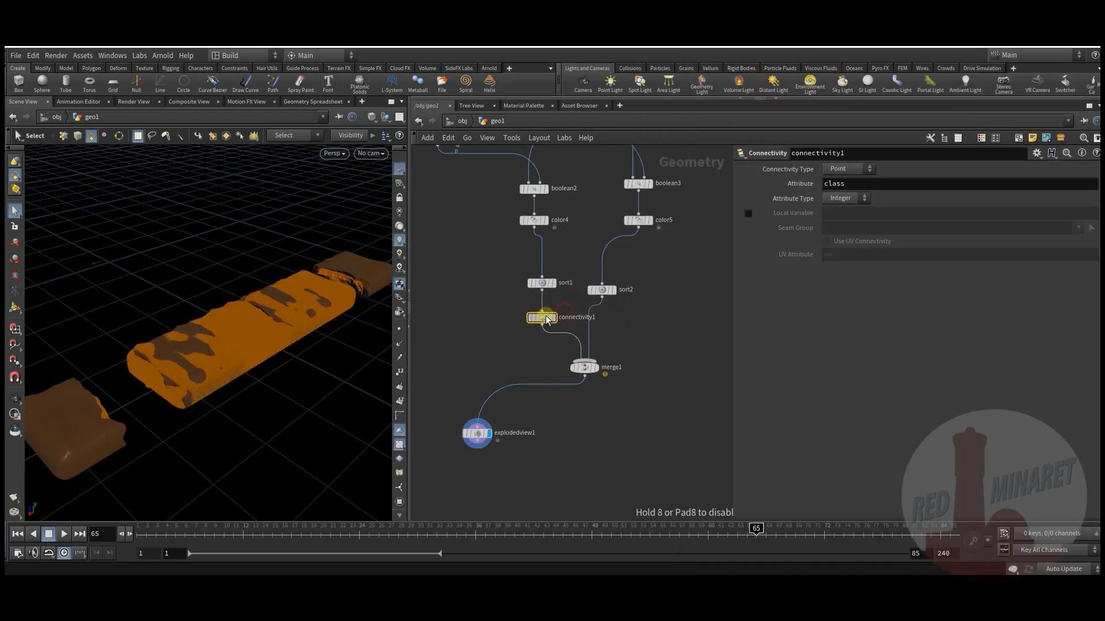
pyautogui.moveTo(614, 296); pyautogui.dragTo(632, 292)
pyautogui.keyDown('alt'); pyautogui.moveTo(545, 315); pyautogui.dragTo(645, 325); pyautogui.keyUp('alt')
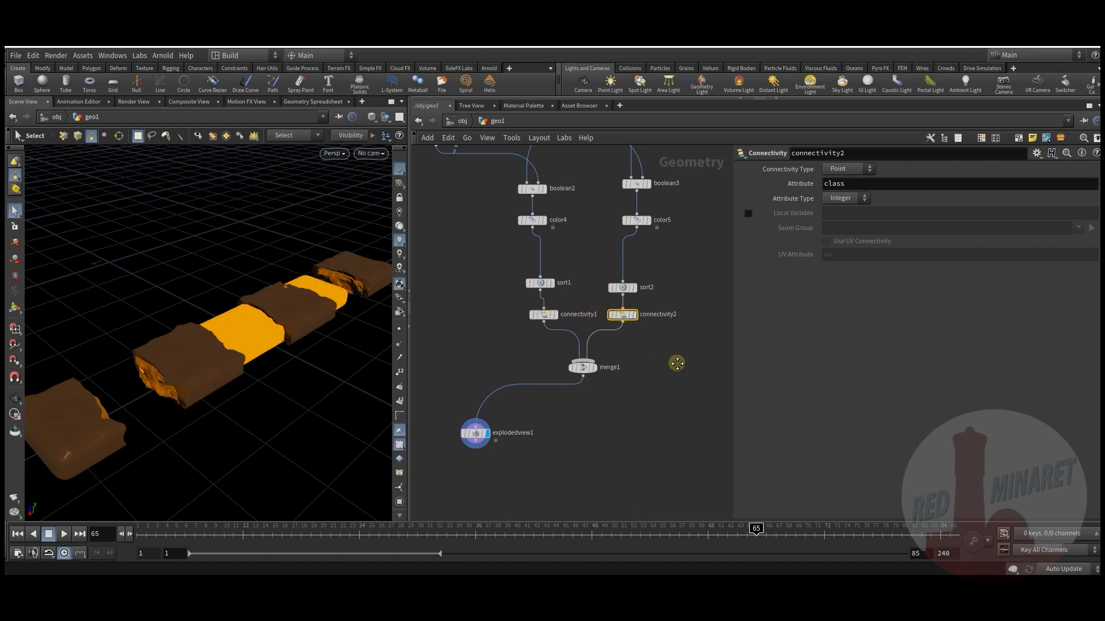
pyautogui.scroll(-3, 673, 365)
pyautogui.click(587, 401)
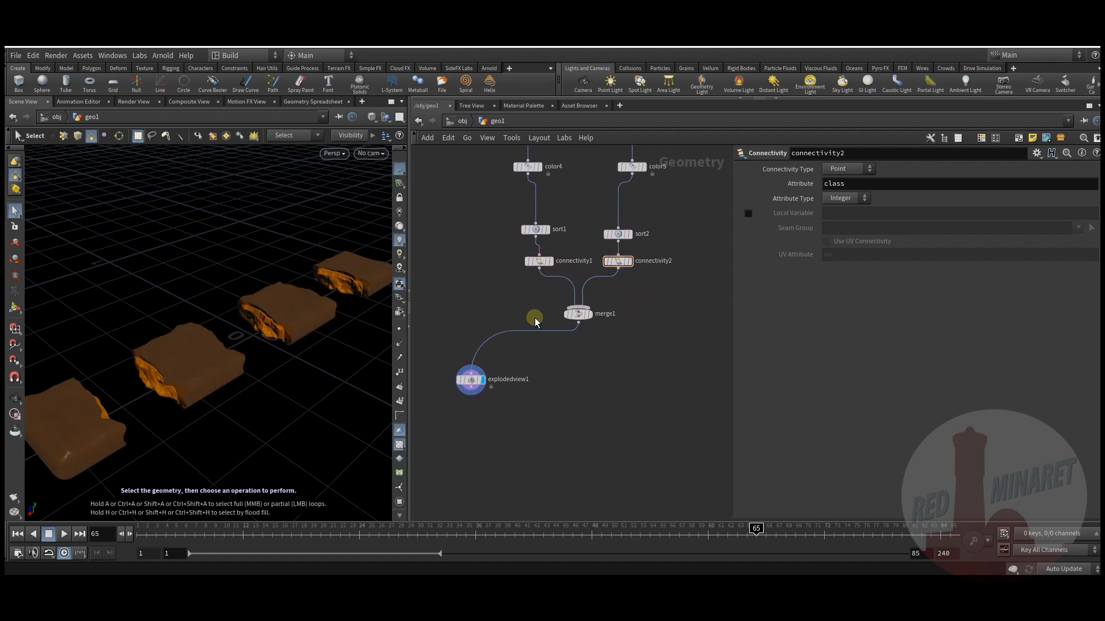
# Align connectivity1 under sort1 and set the connectivity type of both Connectivity nodes to Primitive.
pyautogui.moveTo(485, 213); pyautogui.dragTo(678, 278)
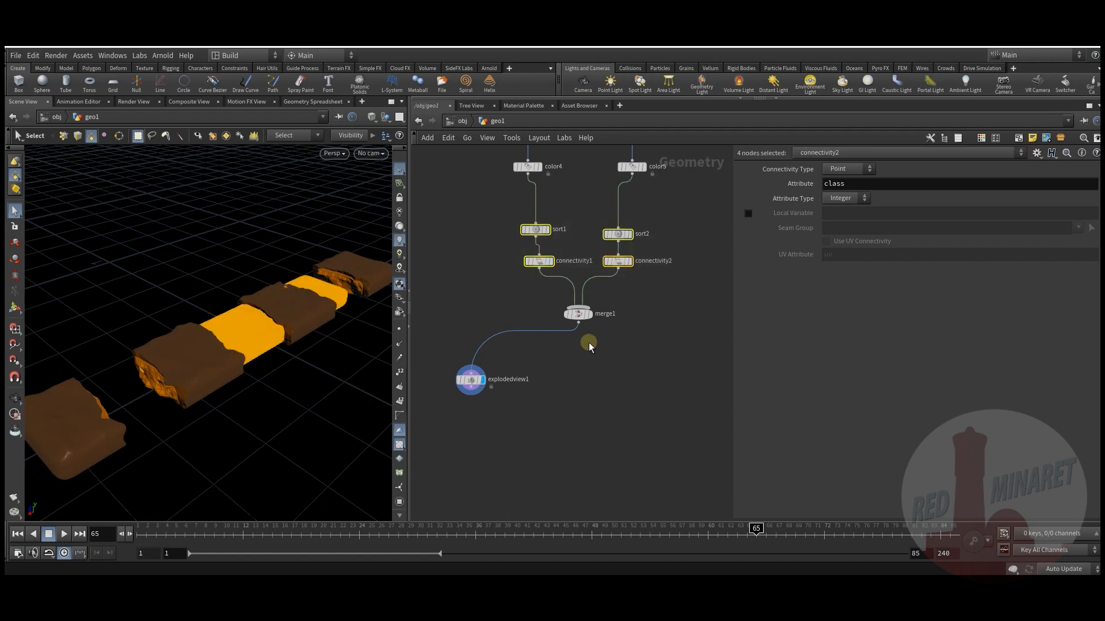
pyautogui.click(562, 414)
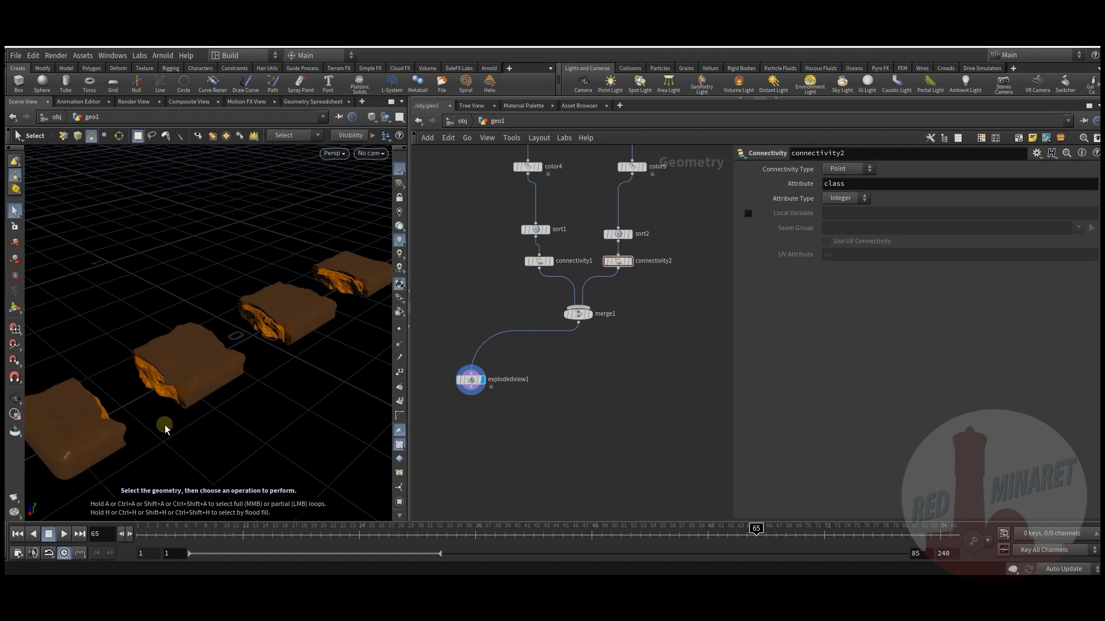
pyautogui.write('connectivit')
pyautogui.moveTo(539, 262); pyautogui.dragTo(534, 259)
pyautogui.moveTo(639, 260); pyautogui.dragTo(638, 259)
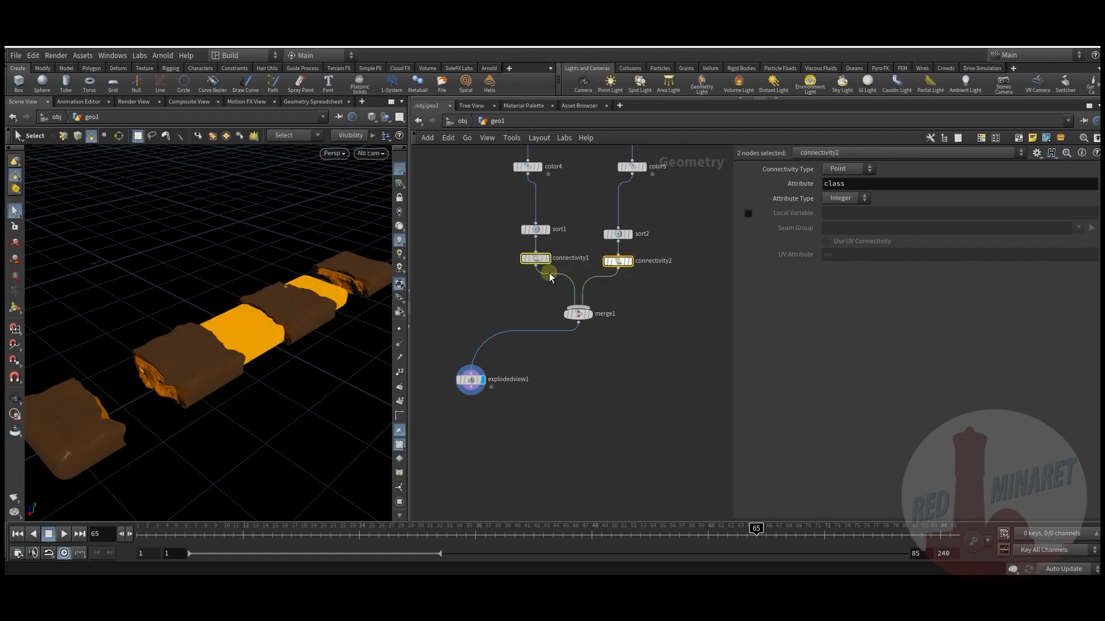
pyautogui.click(861, 169)
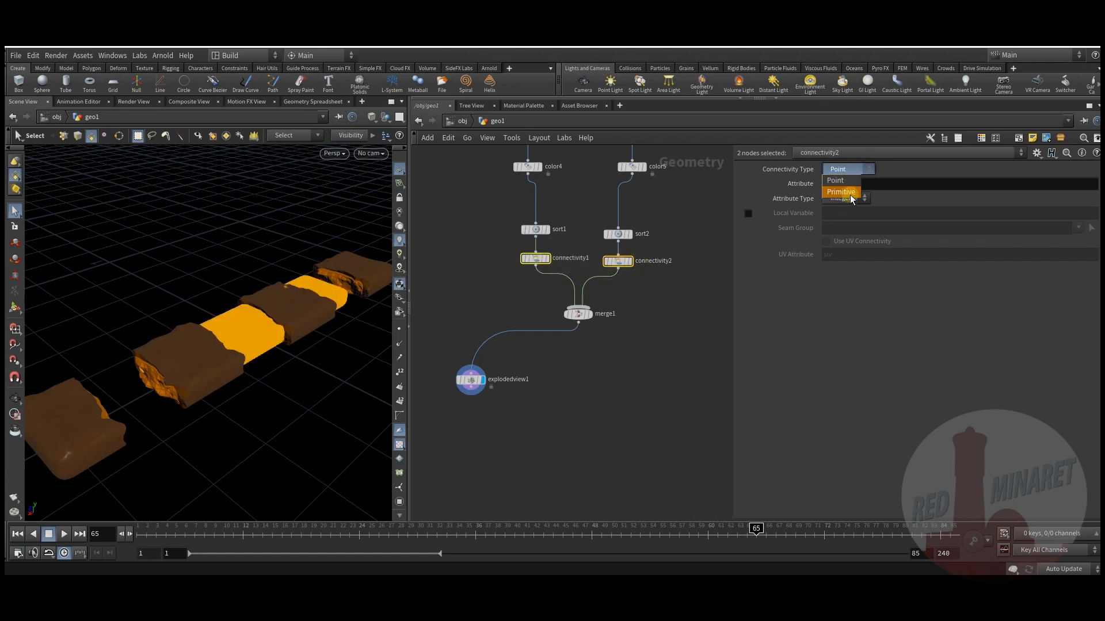
pyautogui.click(849, 193)
pyautogui.click(629, 360)
# Add a Blast node below merge1 and connect merge1's output to it.
pyautogui.moveTo(622, 388); pyautogui.dragTo(584, 360, button='middle')
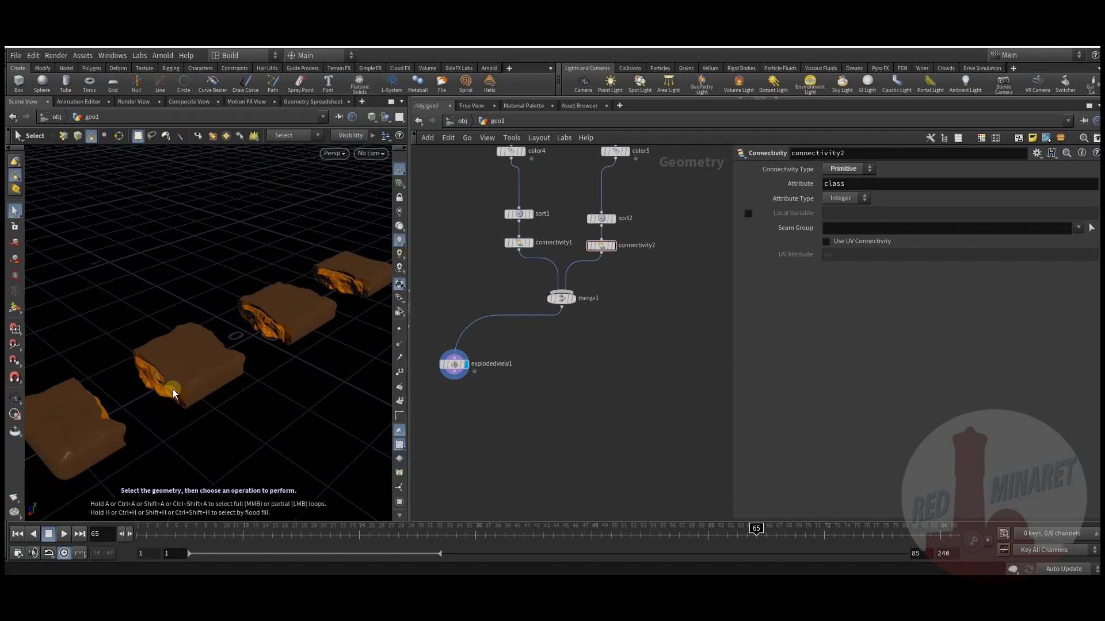
pyautogui.moveTo(603, 384); pyautogui.dragTo(586, 339, button='middle')
pyautogui.press('Tab')
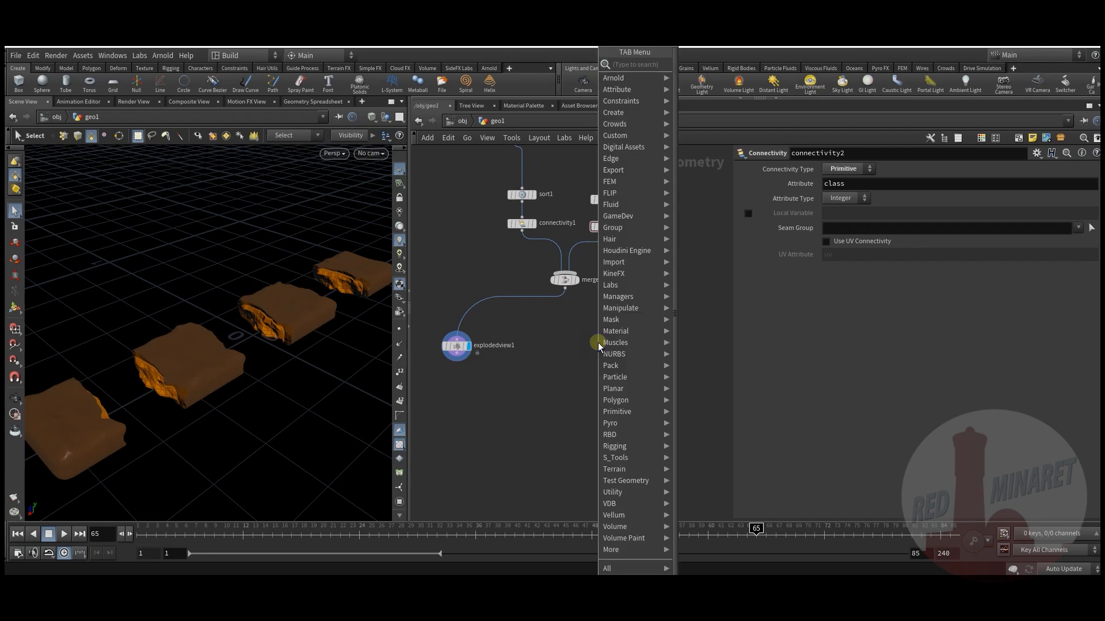
pyautogui.write('bl')
pyautogui.click(693, 64)
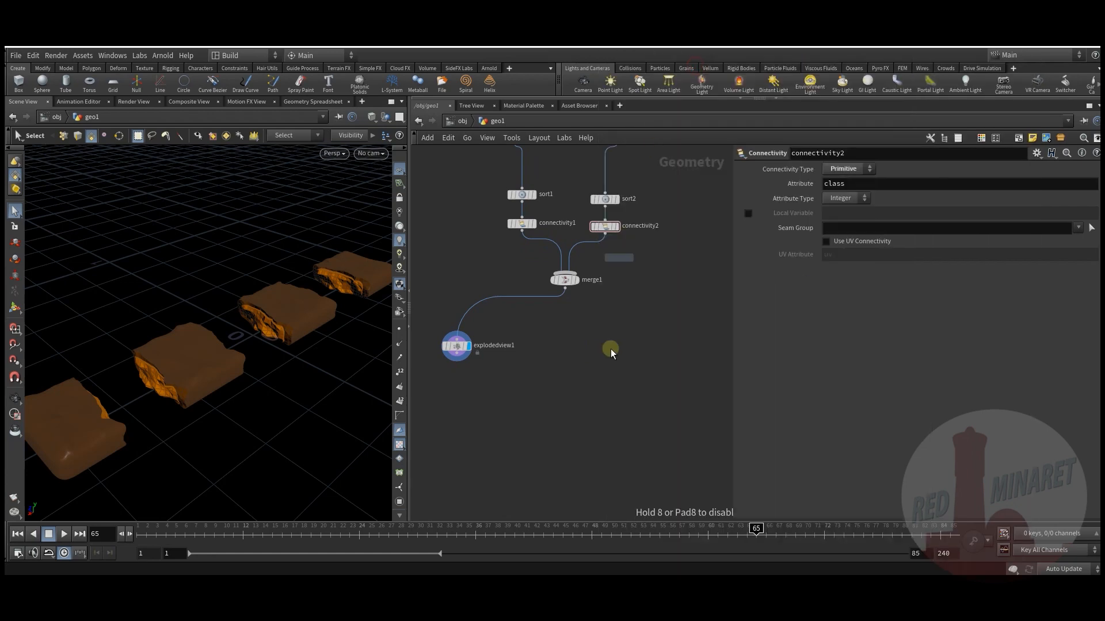
pyautogui.click(610, 347)
pyautogui.moveTo(565, 290); pyautogui.dragTo(610, 373)
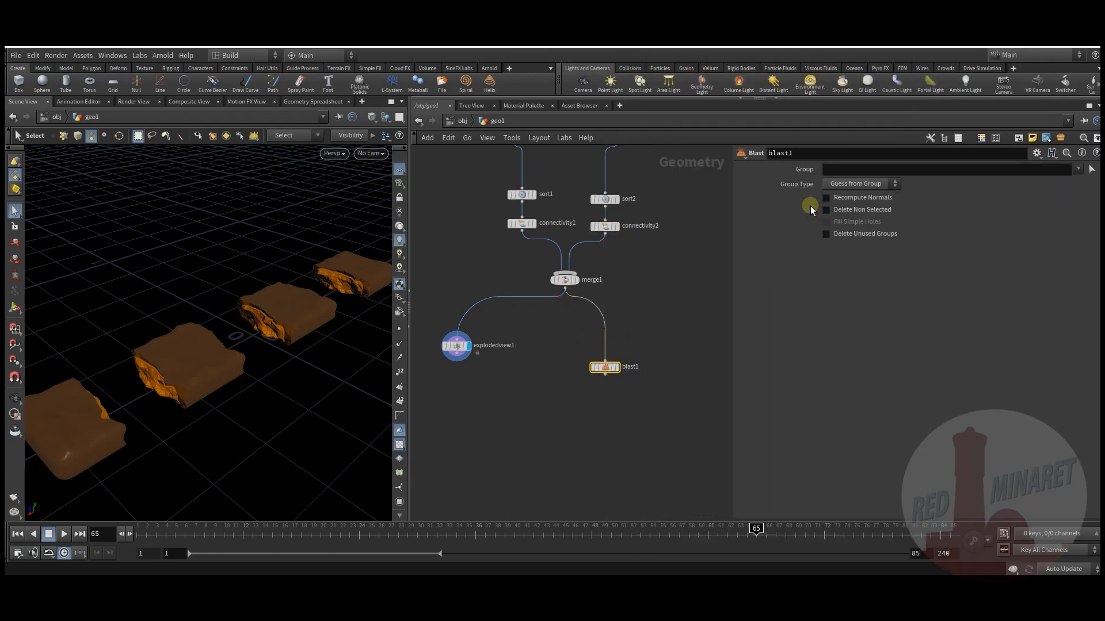
pyautogui.click(896, 170)
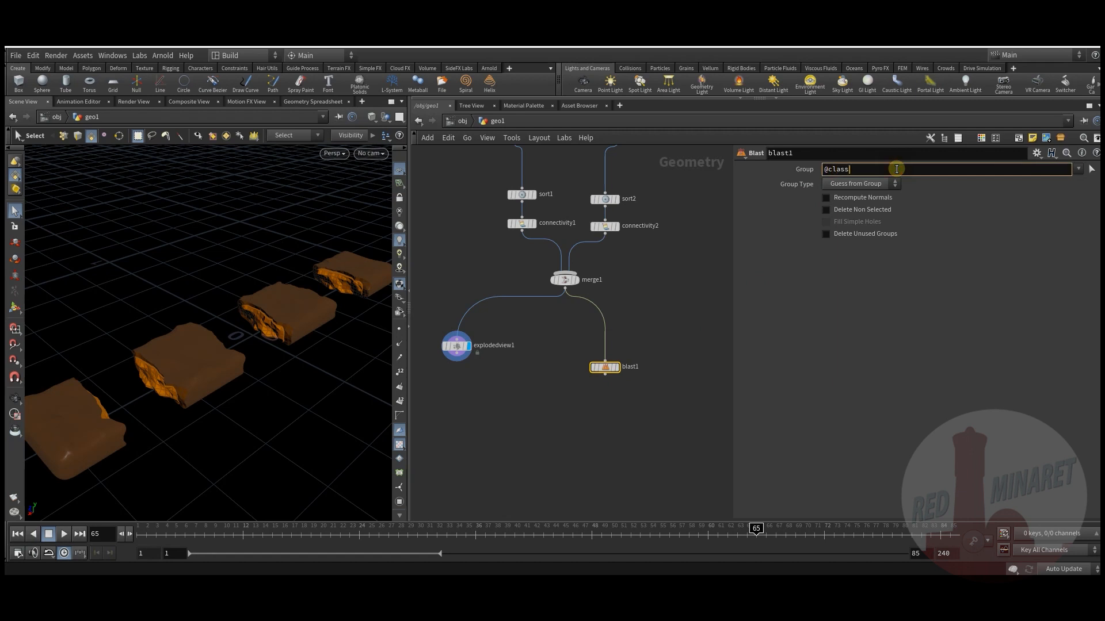
pyautogui.write('@class==0')
pyautogui.press('Return')
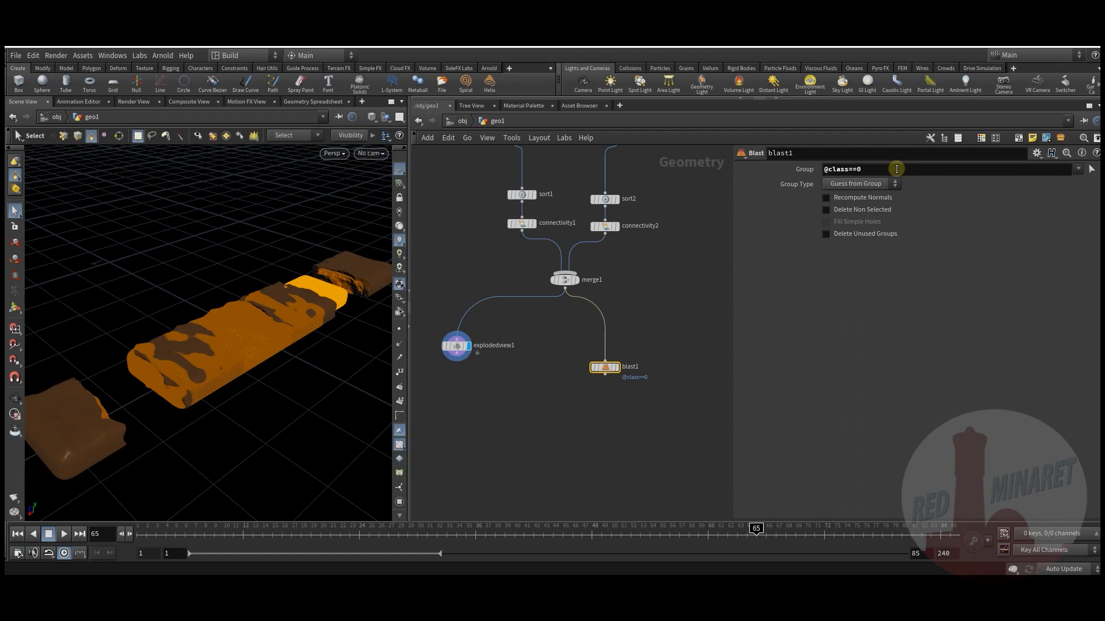
pyautogui.moveTo(606, 373)
pyautogui.click(623, 353)
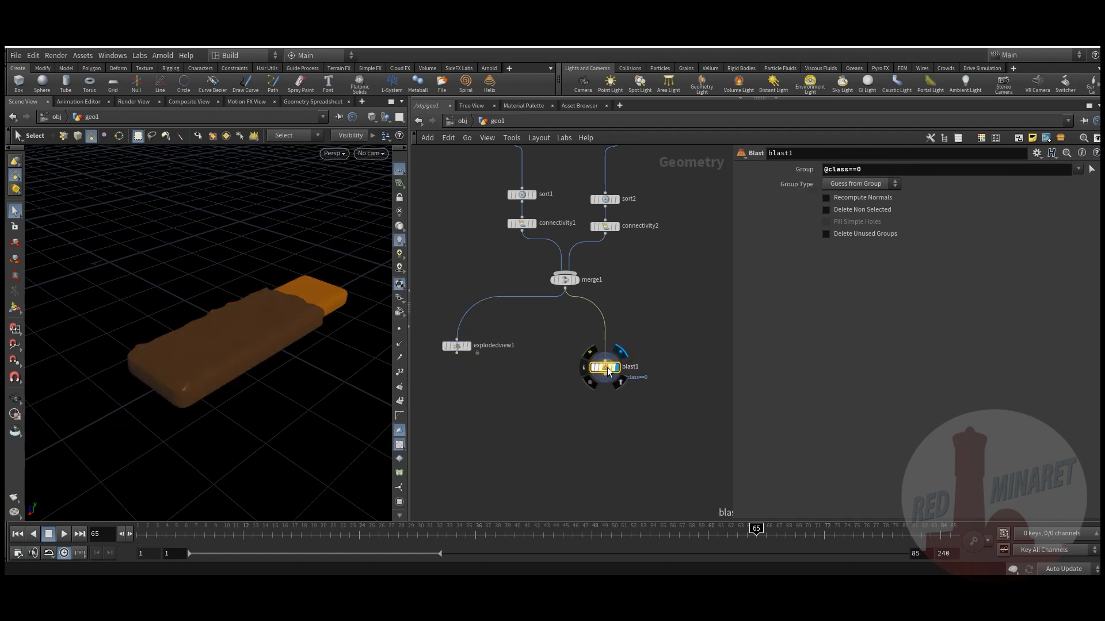
# Turn on Delete Non Selected for blast1 so only the class 0 piece is kept, and inspect it from another angle.
pyautogui.press('Escape')
pyautogui.moveTo(306, 377); pyautogui.dragTo(274, 352)
pyautogui.press('s')
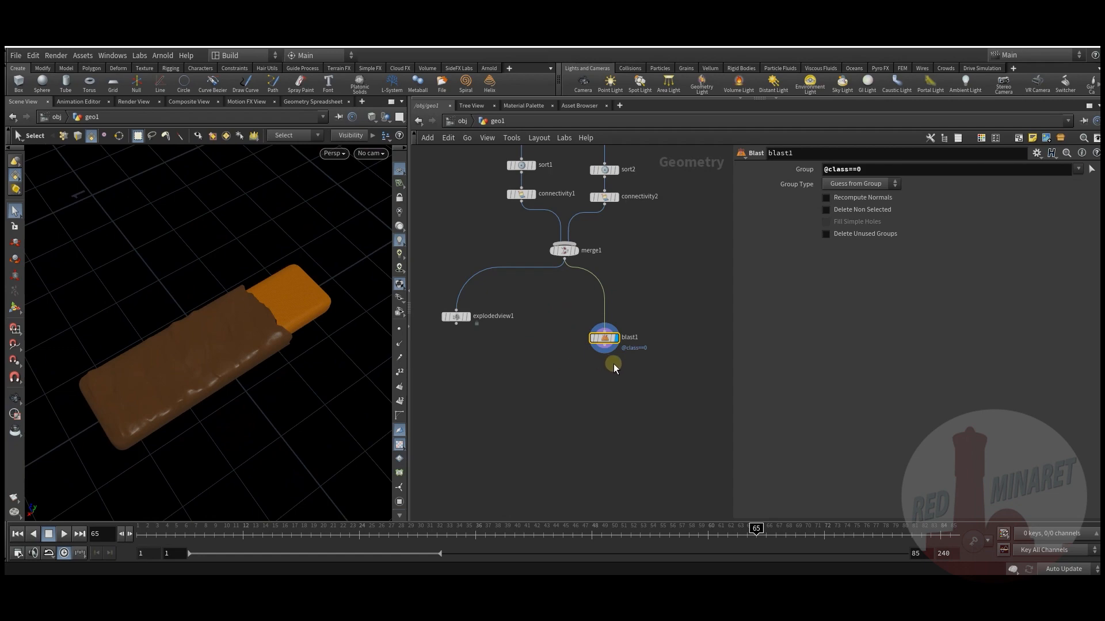
pyautogui.click(846, 214)
pyautogui.press('Escape')
pyautogui.moveTo(274, 370); pyautogui.dragTo(271, 333)
pyautogui.press('s')
# Set the point sort of both sort2 and sort1 to By X.
pyautogui.moveTo(615, 213); pyautogui.dragTo(617, 283, button='middle')
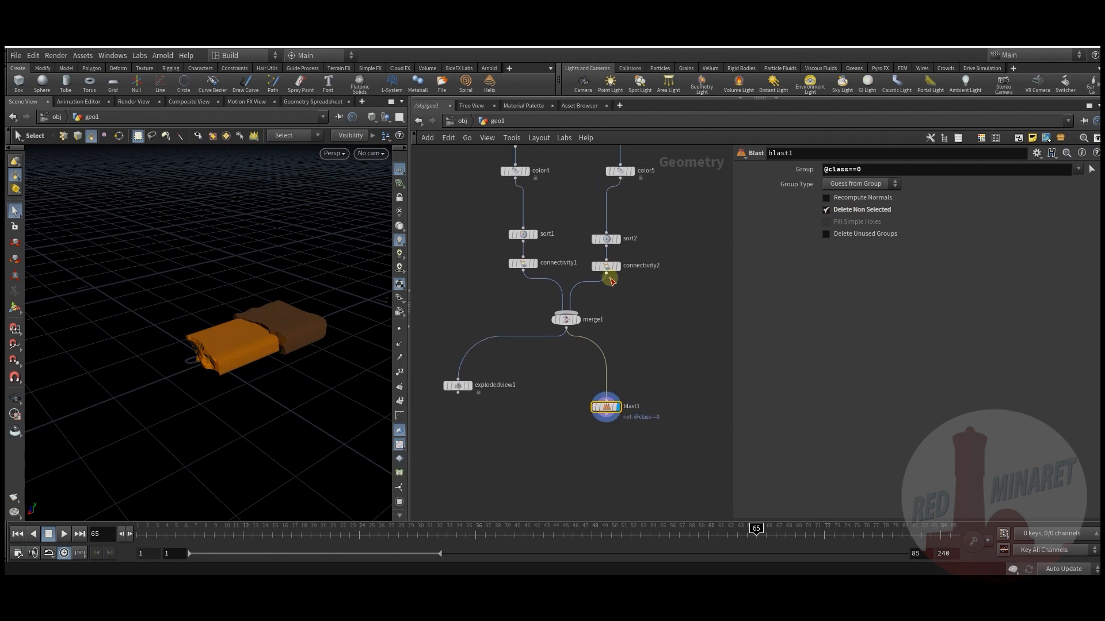
pyautogui.click(606, 266)
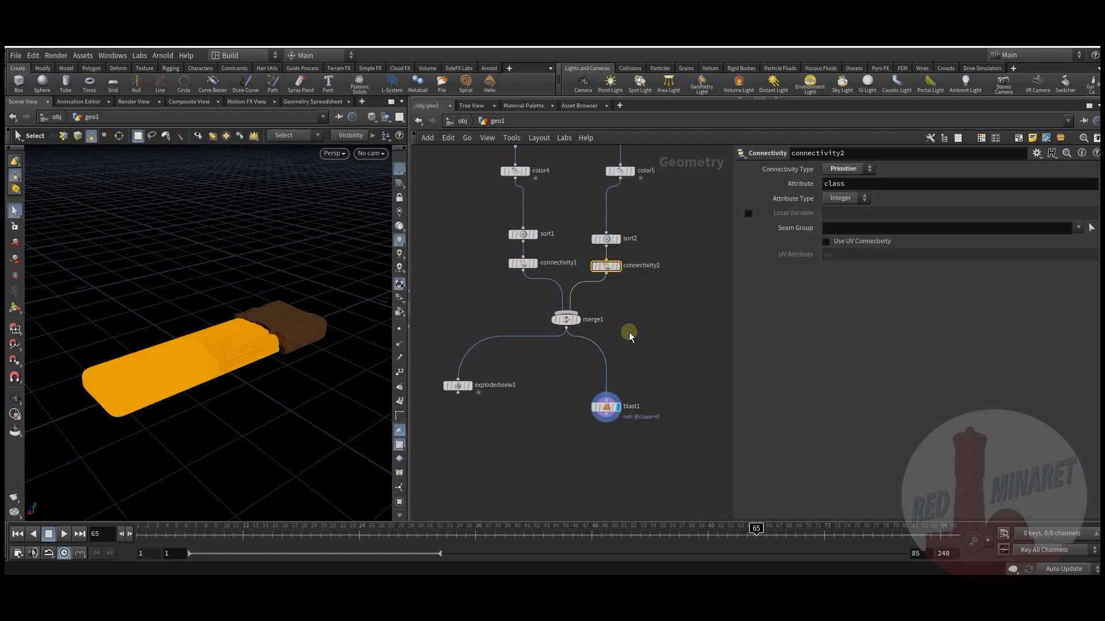
pyautogui.moveTo(630, 335); pyautogui.dragTo(656, 321, button='middle')
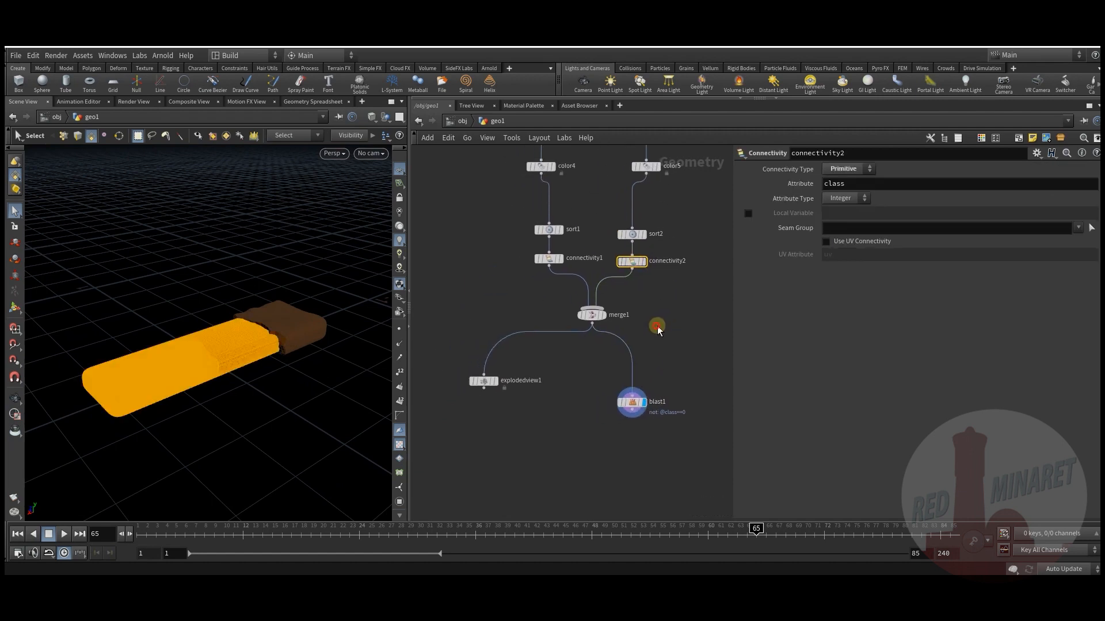
pyautogui.click(634, 234)
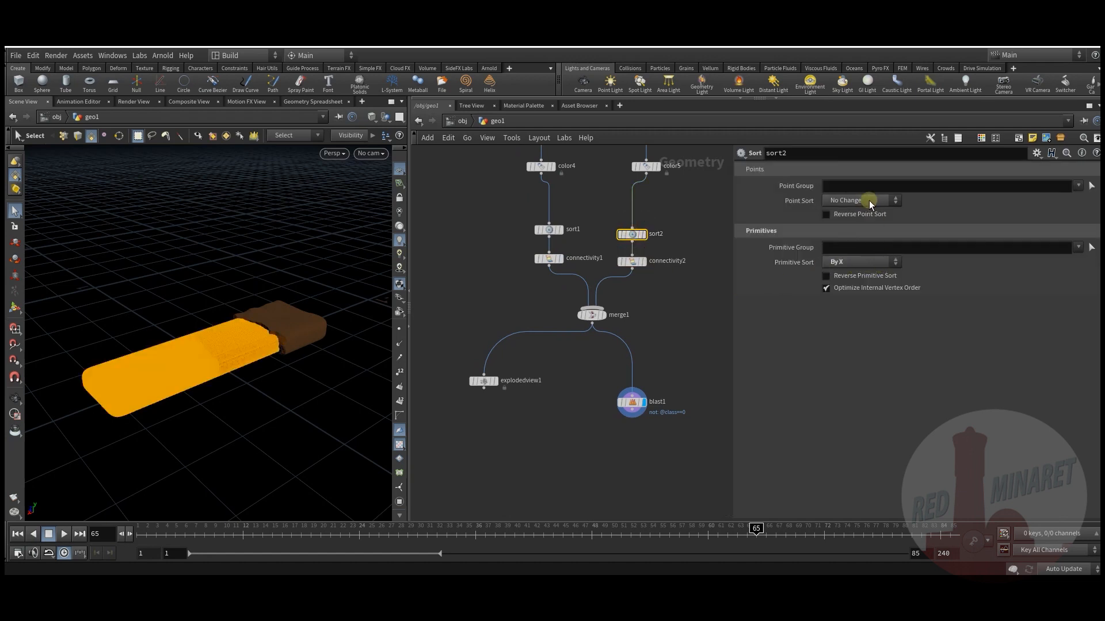
pyautogui.click(867, 206)
pyautogui.click(858, 237)
pyautogui.click(549, 229)
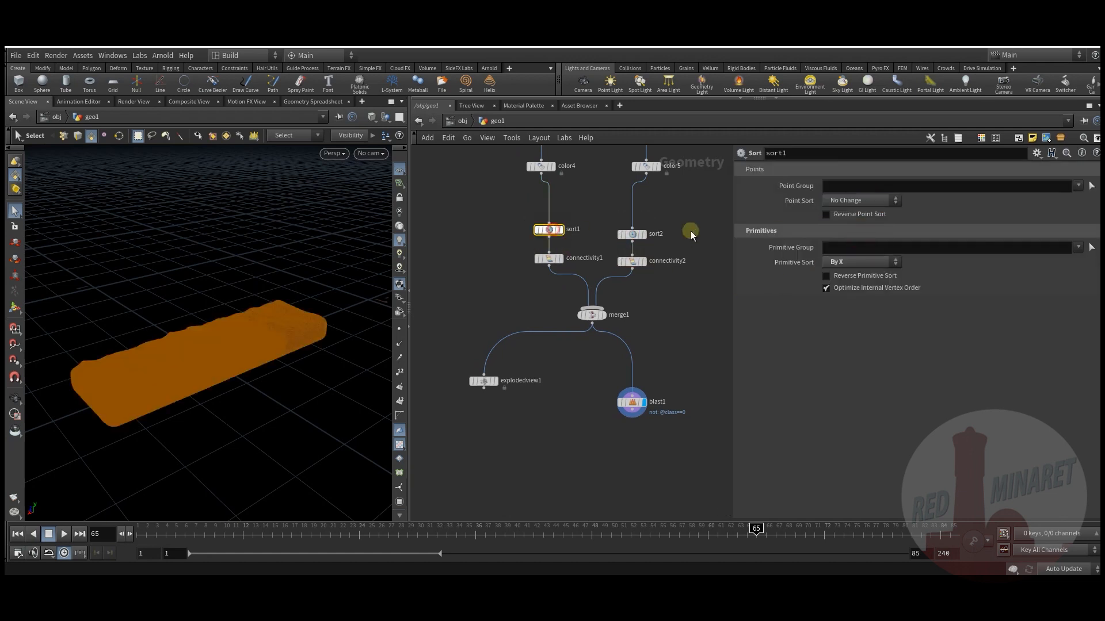
pyautogui.click(861, 200)
pyautogui.click(856, 235)
pyautogui.click(646, 332)
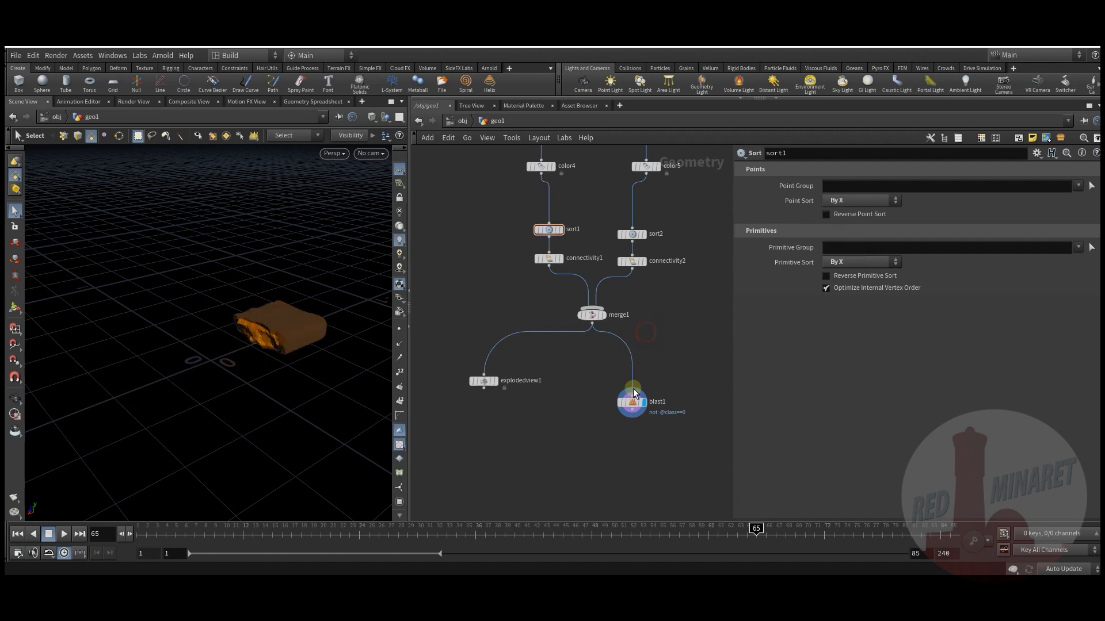
pyautogui.moveTo(547, 412); pyautogui.dragTo(556, 388, button='middle')
pyautogui.click(556, 237)
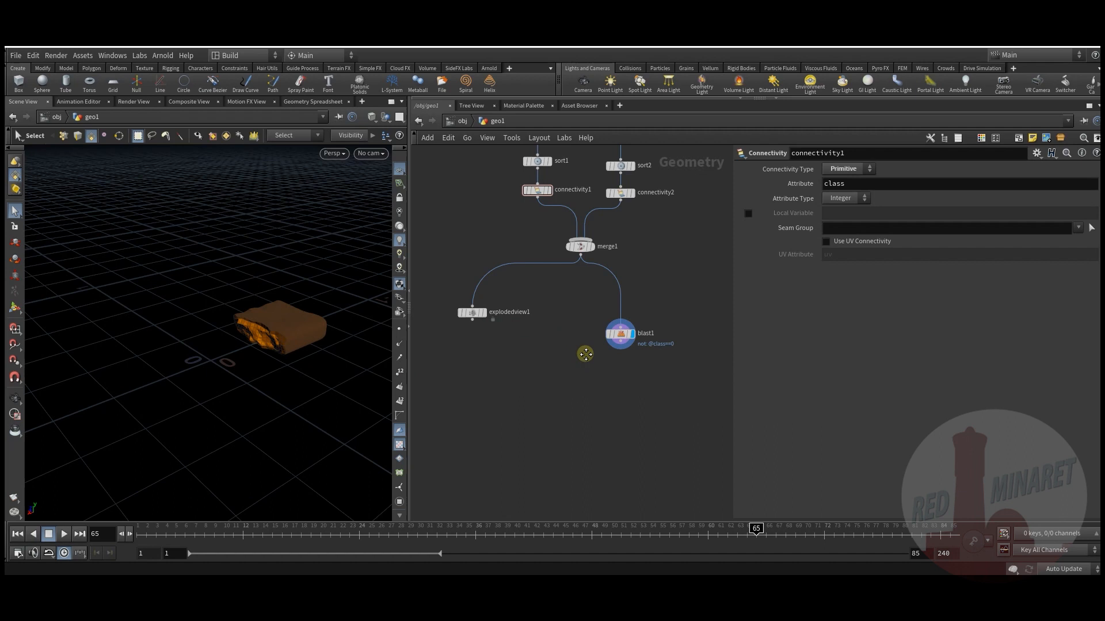
pyautogui.moveTo(584, 351); pyautogui.dragTo(547, 345, button='middle')
pyautogui.moveTo(564, 344)
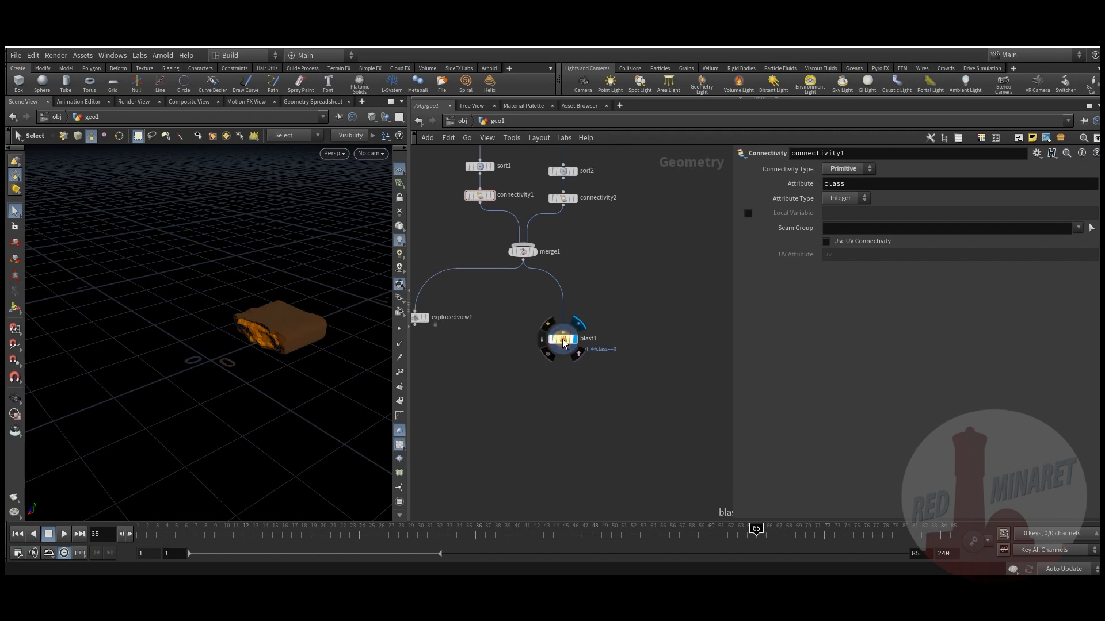
pyautogui.keyDown('alt'); pyautogui.moveTo(564, 344); pyautogui.dragTo(630, 344); pyautogui.keyUp('alt')
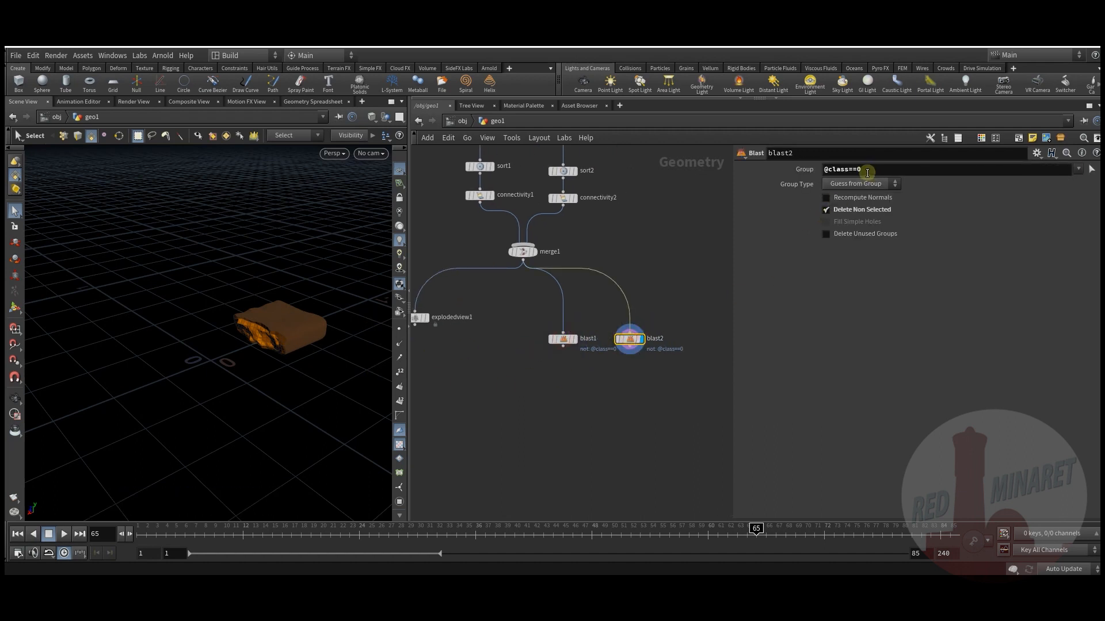
pyautogui.write('1')
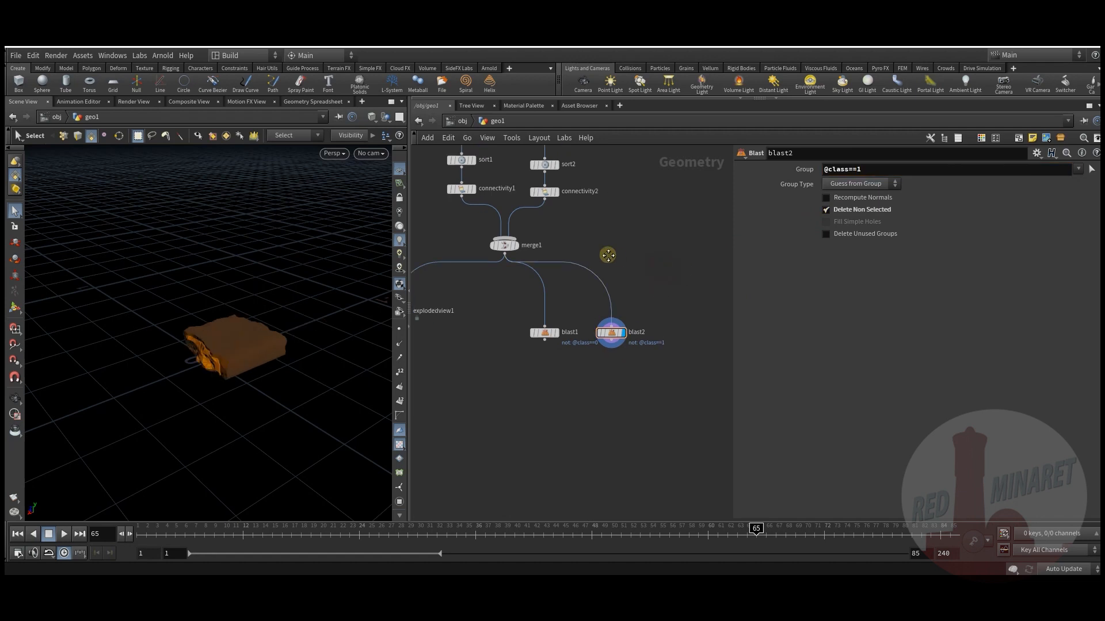
pyautogui.keyDown('alt'); pyautogui.moveTo(633, 316); pyautogui.dragTo(633, 314); pyautogui.keyUp('alt')
pyautogui.doubleClick(859, 169)
pyautogui.write('2')
pyautogui.press('Return')
pyautogui.keyDown('alt'); pyautogui.moveTo(637, 311); pyautogui.dragTo(701, 313); pyautogui.keyUp('alt')
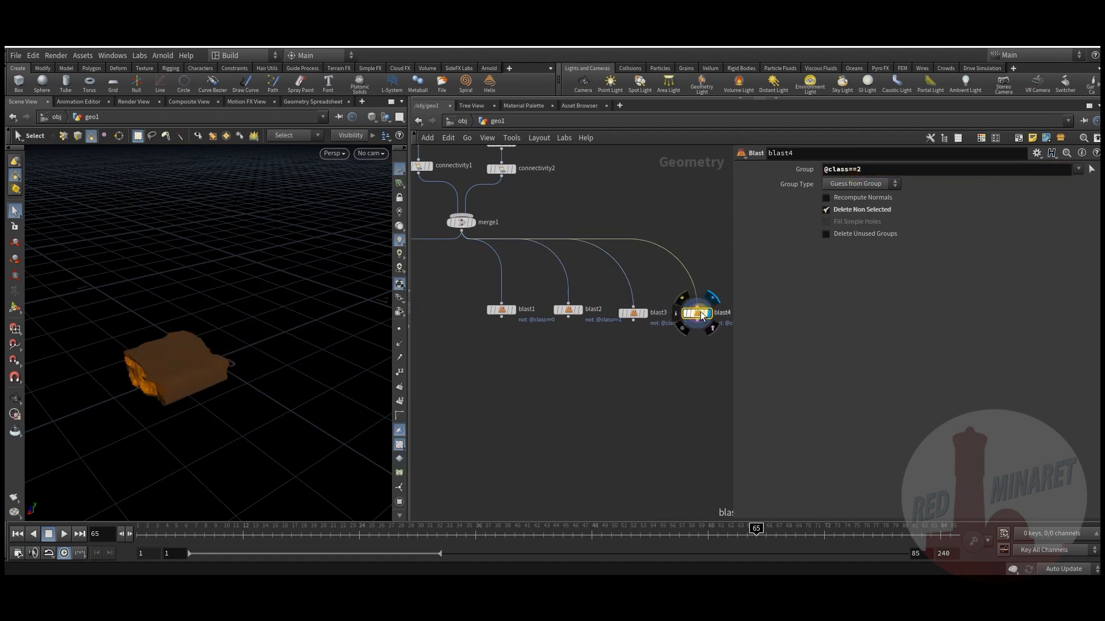
pyautogui.doubleClick(859, 169)
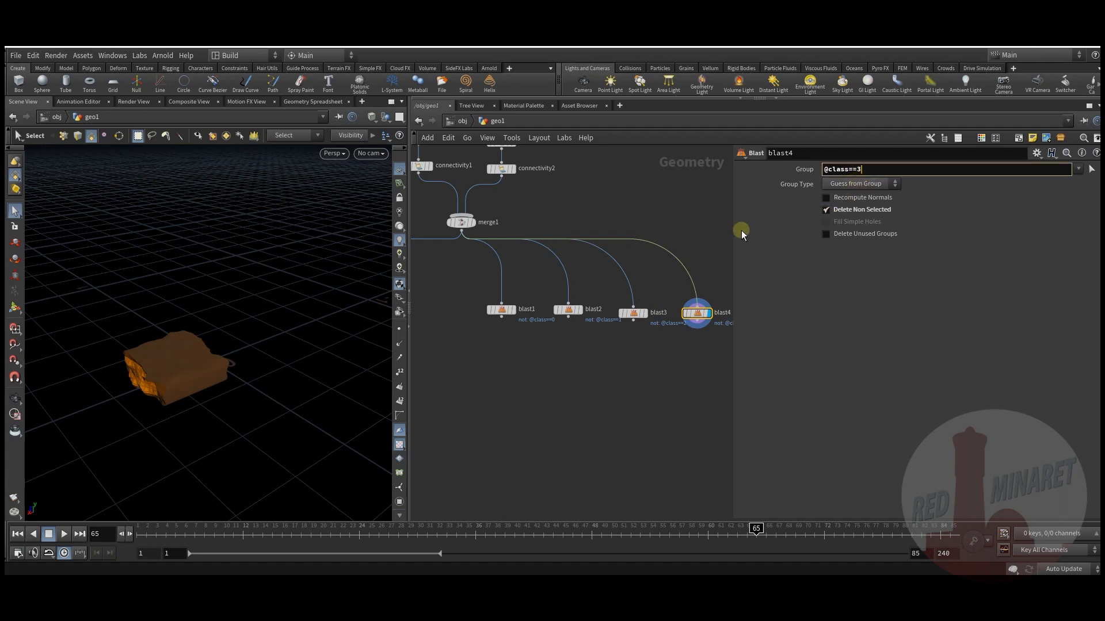
pyautogui.press('Return')
# Add a Merge node below the Blast nodes, connect all four Blast outputs to it and display its result.
pyautogui.moveTo(589, 388); pyautogui.dragTo(634, 331, button='middle')
pyautogui.scroll(-2, 634, 331)
pyautogui.press('Tab')
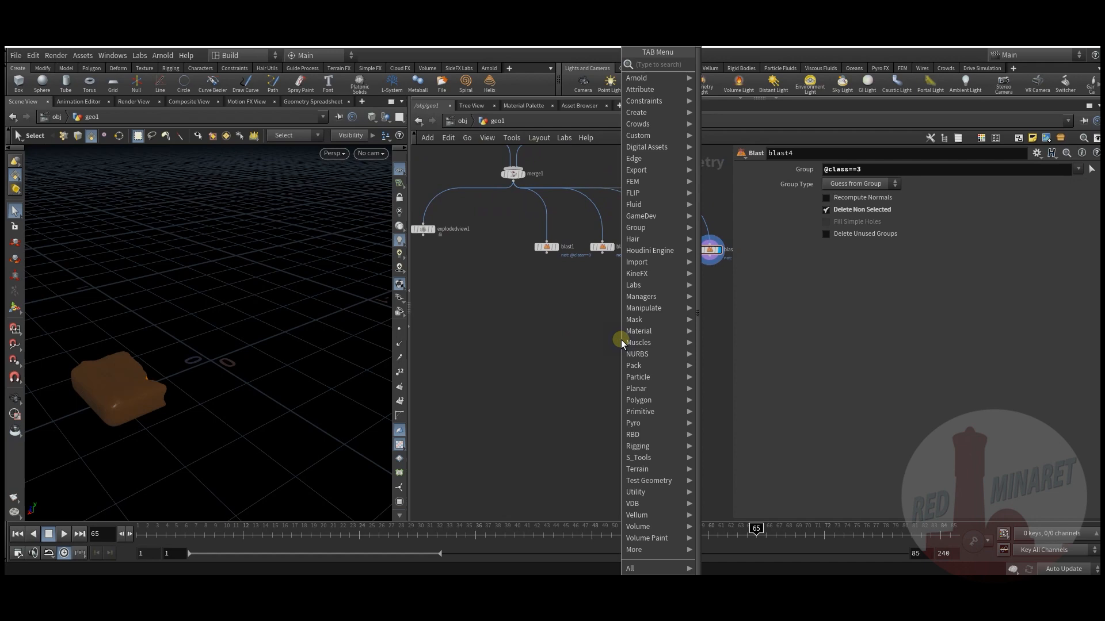
pyautogui.write('mer')
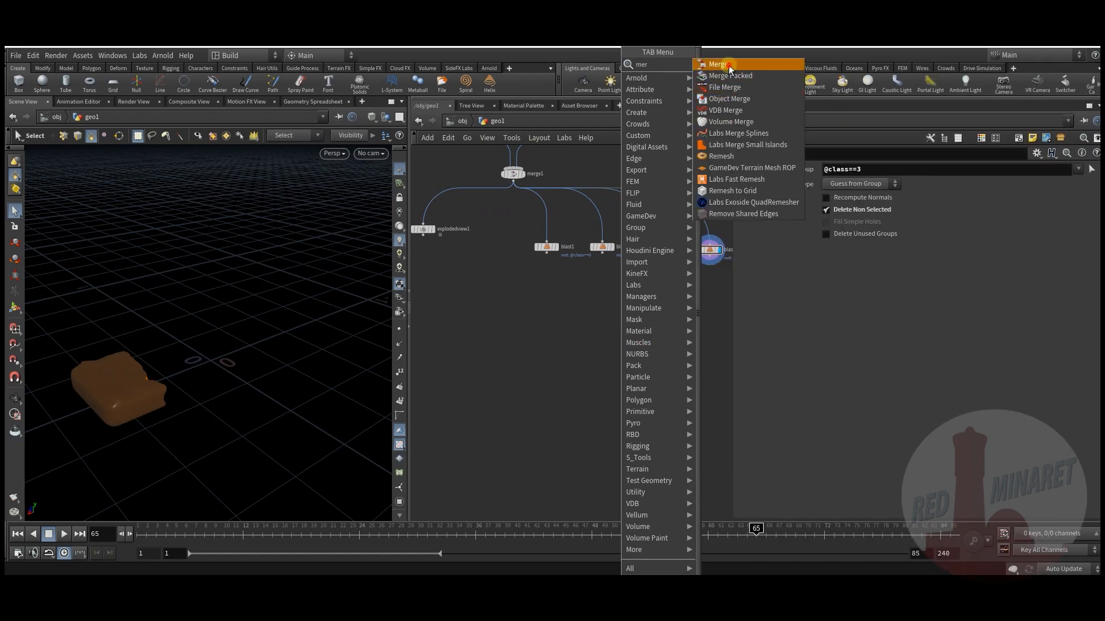
pyautogui.click(730, 69)
pyautogui.click(612, 340)
pyautogui.moveTo(726, 248); pyautogui.dragTo(726, 248)
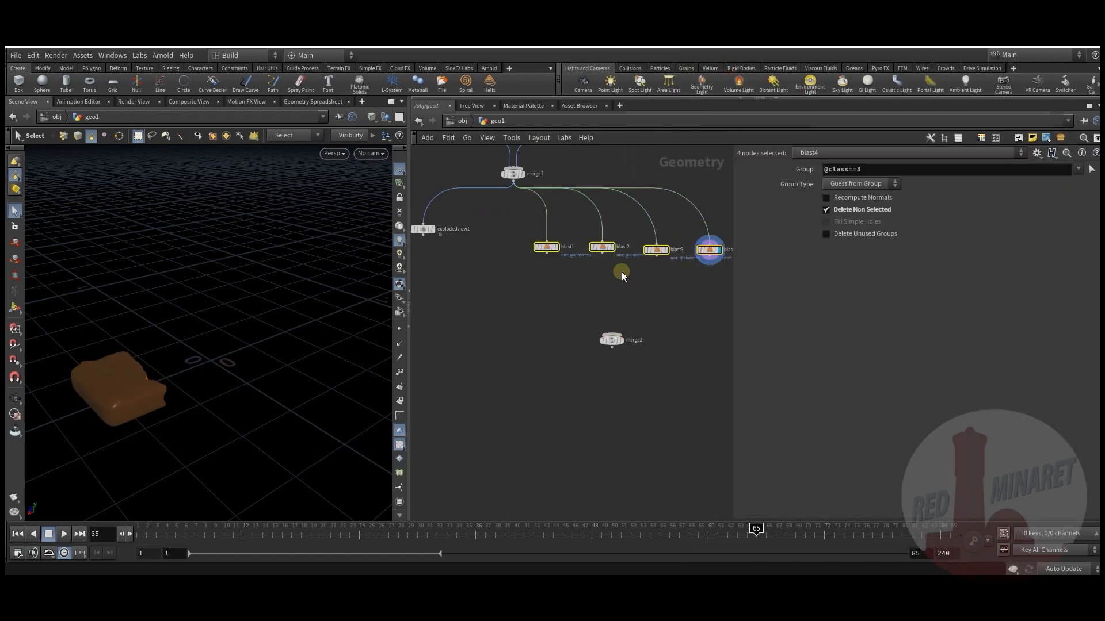
pyautogui.moveTo(550, 260); pyautogui.dragTo(614, 372)
pyautogui.click(627, 330)
pyautogui.click(524, 357)
# Move explodedview1 from merge1 to the output of merge2, display it and show its parameters.
pyautogui.moveTo(524, 357); pyautogui.dragTo(606, 331, button='middle')
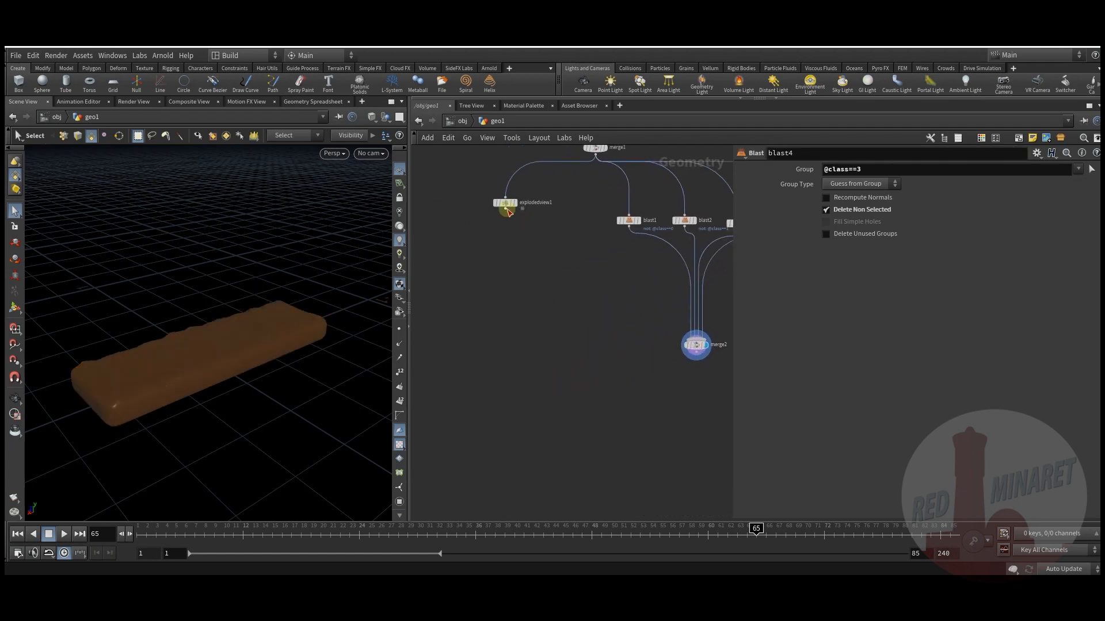
pyautogui.moveTo(529, 306); pyautogui.dragTo(603, 428)
pyautogui.moveTo(695, 360); pyautogui.dragTo(700, 385)
pyautogui.click(688, 395)
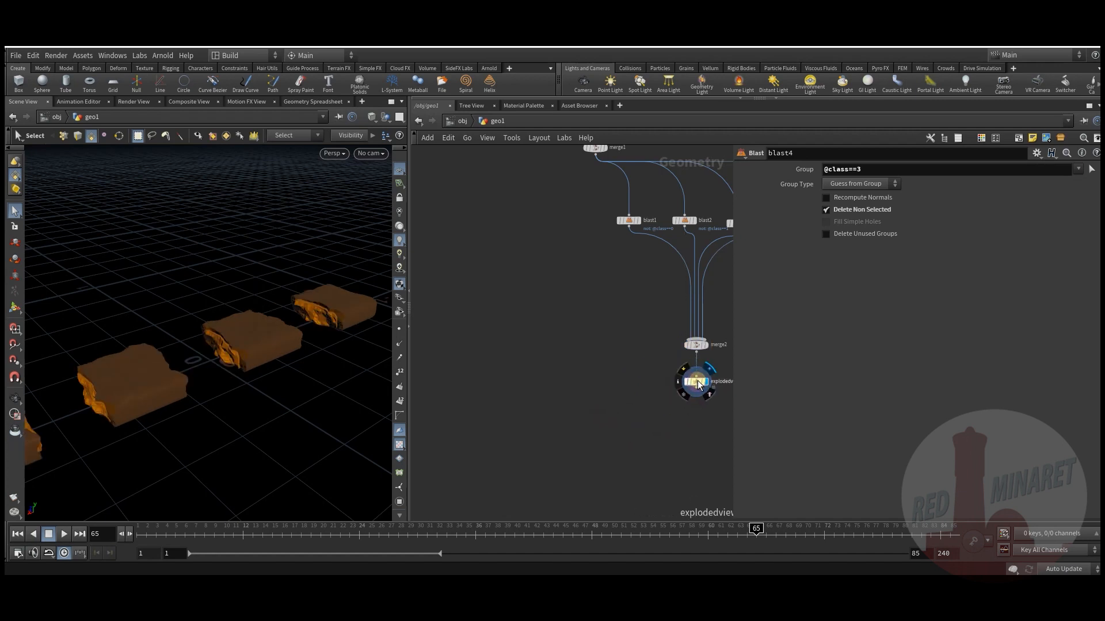
pyautogui.click(697, 383)
pyautogui.moveTo(590, 378)
pyautogui.mouseDown(button='middle')
pyautogui.moveTo(581, 365)
pyautogui.moveTo(558, 373)
pyautogui.moveTo(564, 345)
pyautogui.moveTo(557, 377)
pyautogui.moveTo(573, 387)
pyautogui.mouseUp(button='middle')
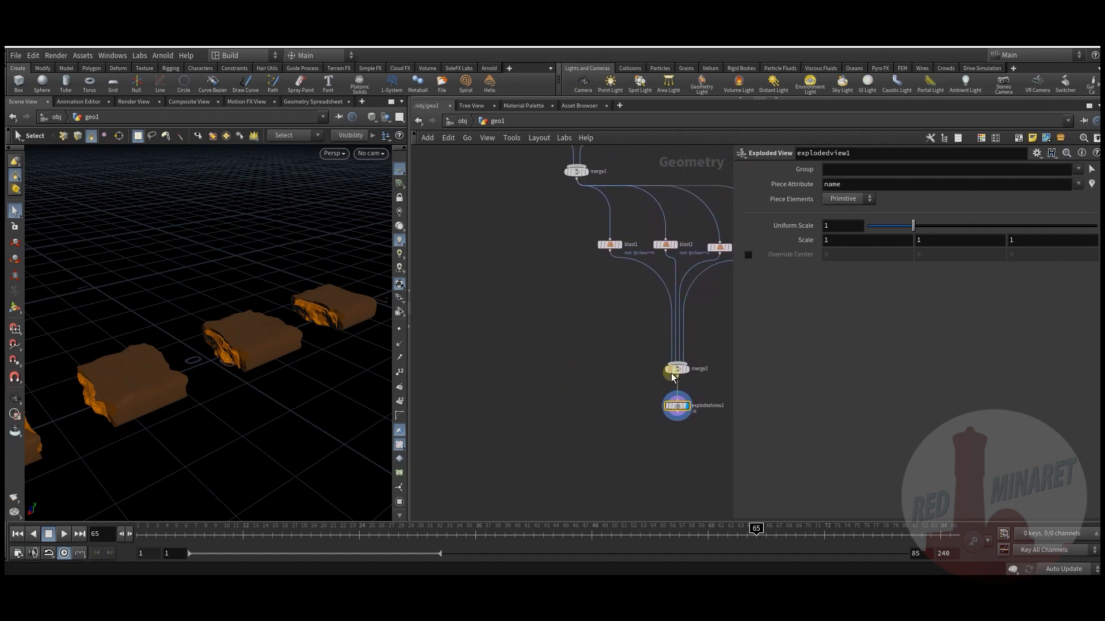
# Duplicate merge2 with its four Blast inputs and place the copy to the side of the original.
pyautogui.keyDown('alt'); pyautogui.moveTo(678, 367); pyautogui.dragTo(494, 377); pyautogui.keyUp('alt')
pyautogui.moveTo(532, 397); pyautogui.dragTo(537, 371, button='middle')
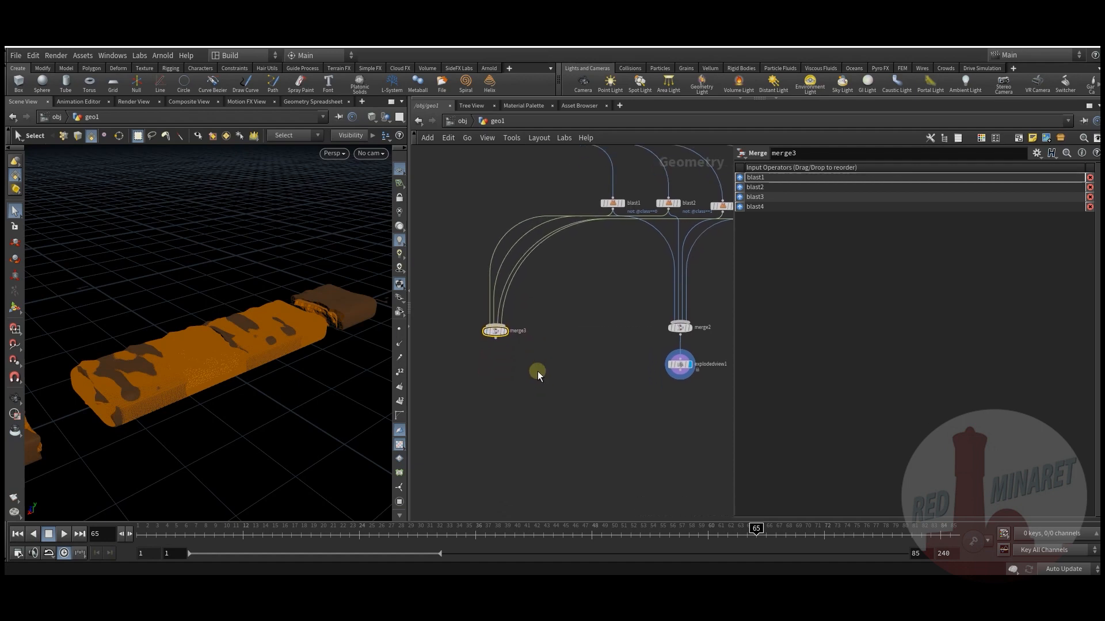
pyautogui.press('Tab')
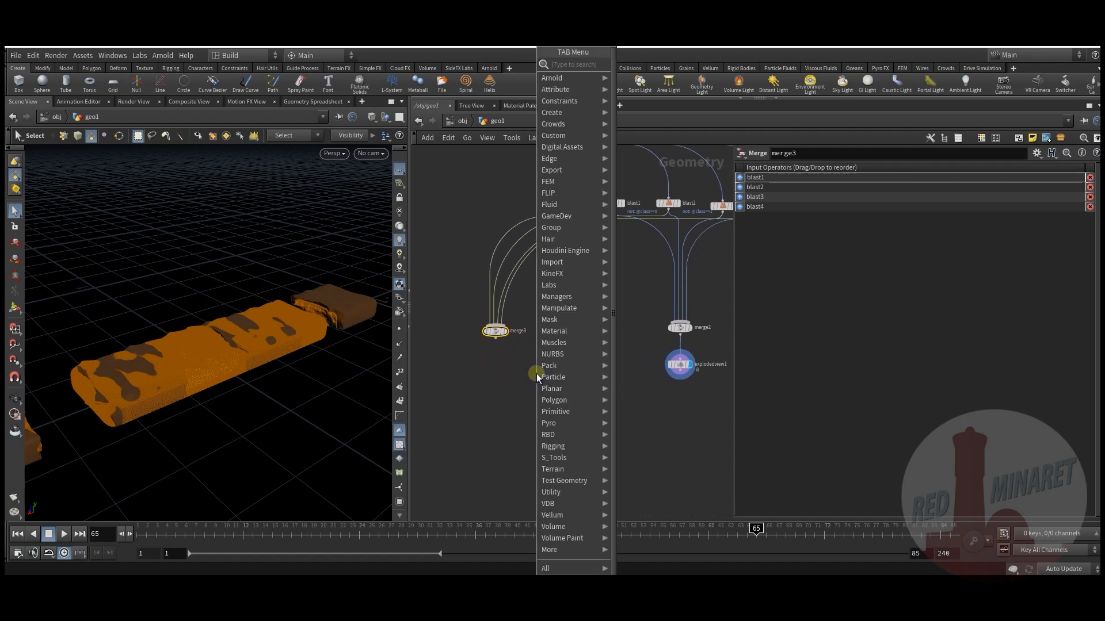
pyautogui.write('bla')
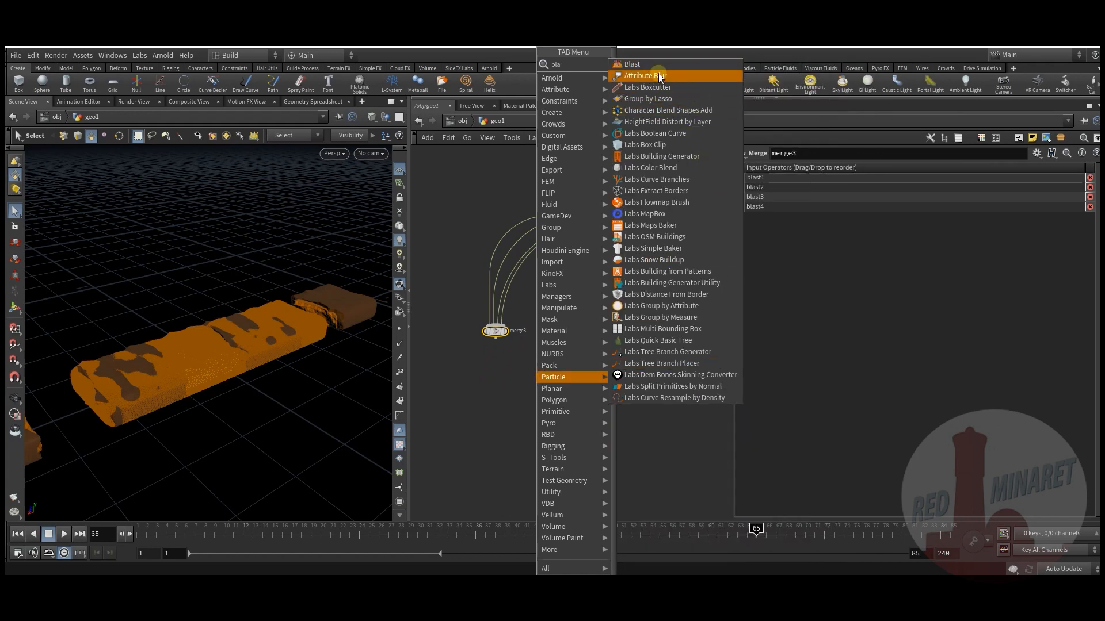
pyautogui.click(514, 389)
# Add a Blend Shapes node below merge3 and connect merge3 as its first input.
pyautogui.press('Tab')
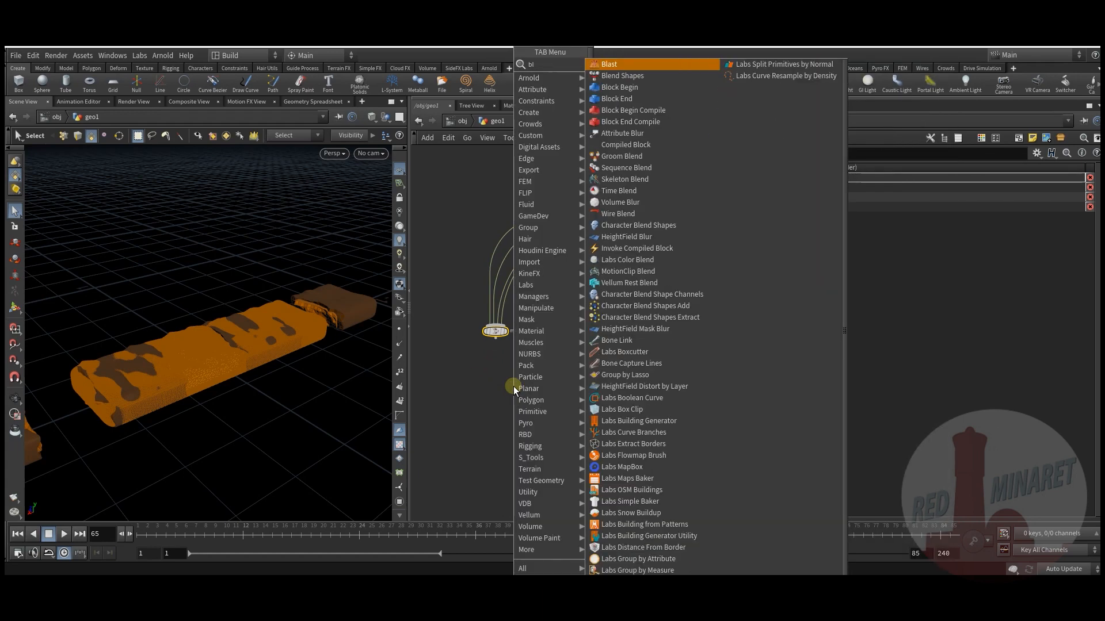
pyautogui.click(578, 183)
pyautogui.click(492, 346)
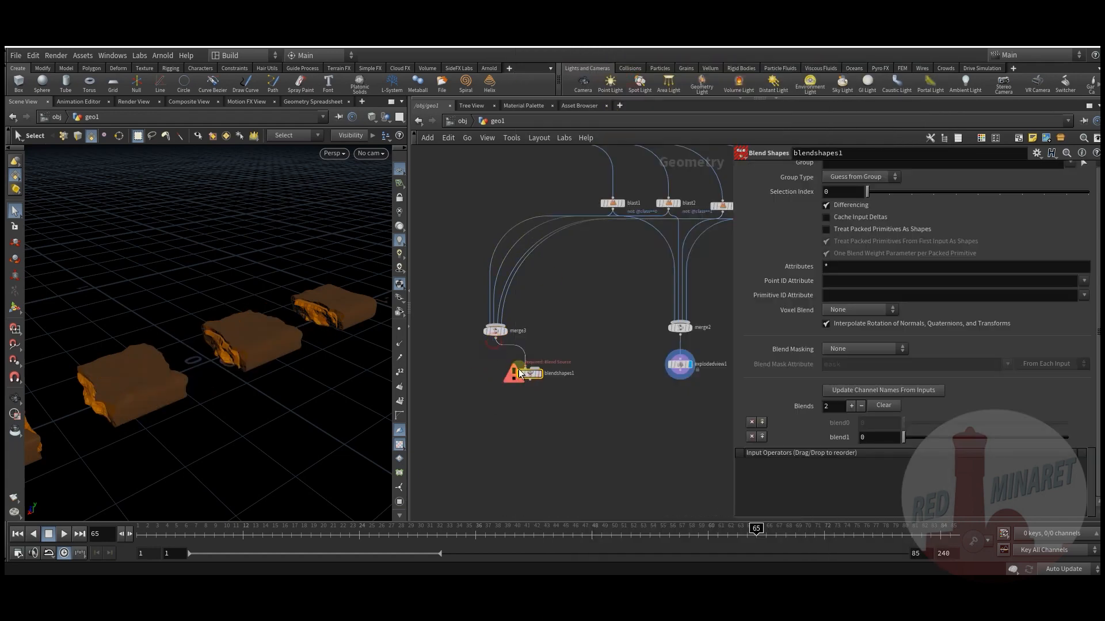
pyautogui.click(509, 367)
pyautogui.moveTo(530, 376); pyautogui.dragTo(533, 413)
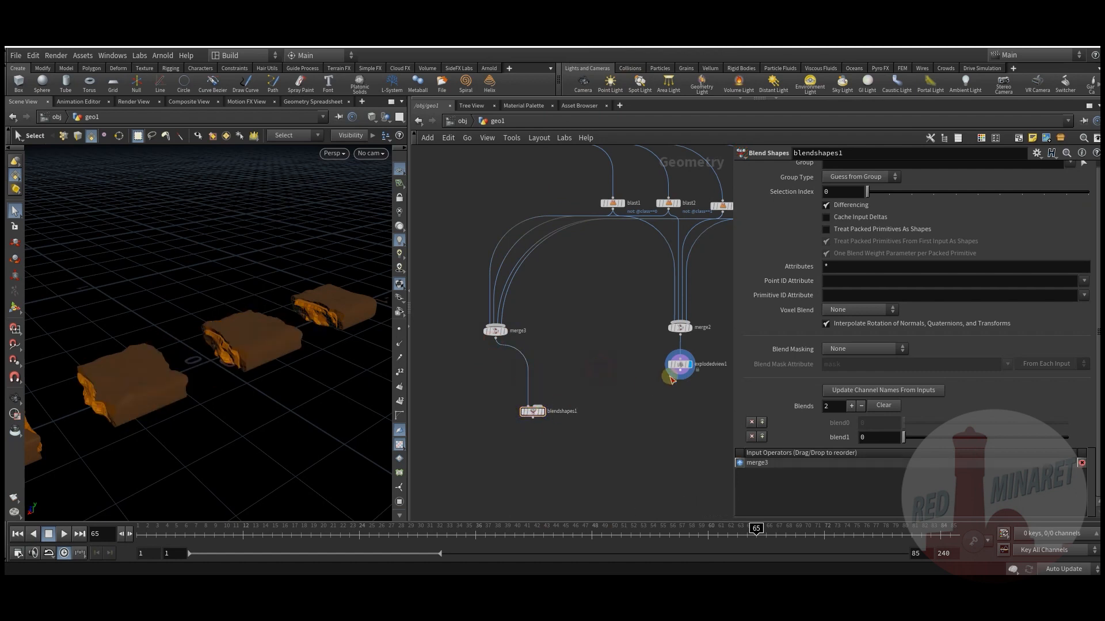
# Connect explodedview1 as the second input of blendshapes1 and display the Blend Shapes result.
pyautogui.click(680, 374)
pyautogui.click(535, 410)
pyautogui.moveTo(534, 412); pyautogui.dragTo(543, 432)
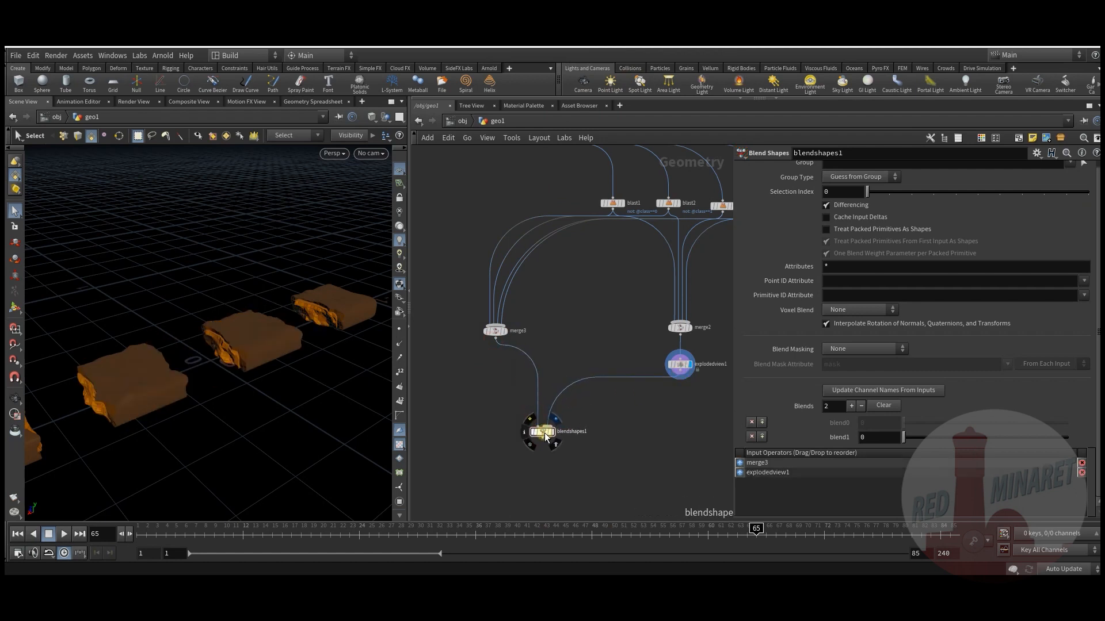
pyautogui.click(558, 423)
pyautogui.press('Escape')
pyautogui.moveTo(208, 353)
pyautogui.mouseDown()
pyautogui.moveTo(247, 328)
pyautogui.moveTo(223, 357)
pyautogui.mouseUp()
pyautogui.press('s')
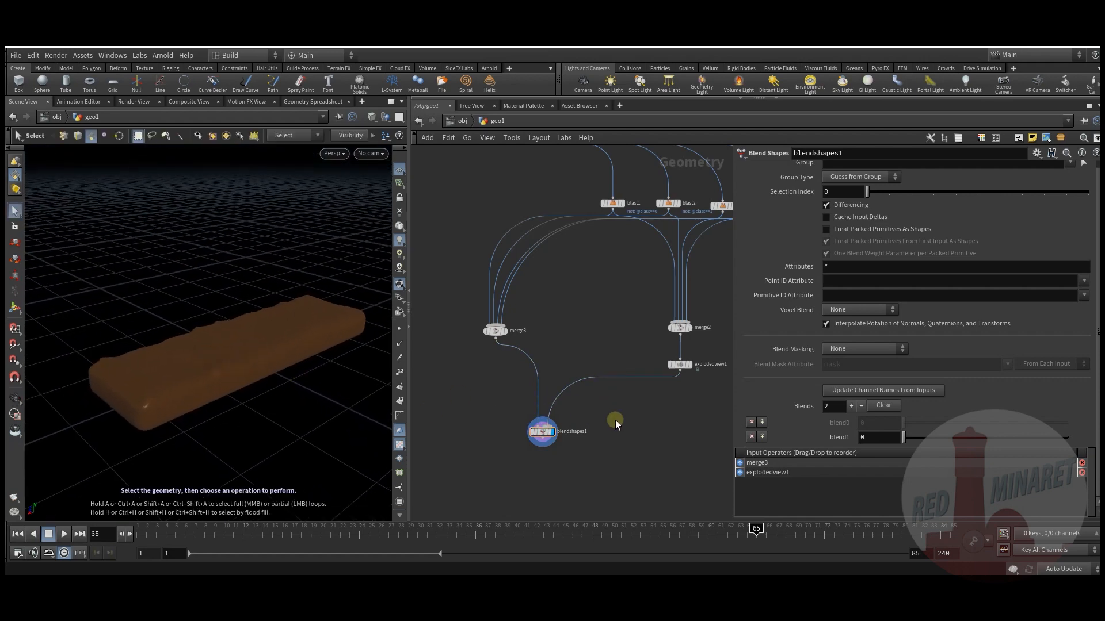
# Update the blend channel names from the inputs and try out the explodedview1 blend, returning it to 0.
pyautogui.click(846, 390)
pyautogui.moveTo(903, 437)
pyautogui.mouseDown()
pyautogui.moveTo(944, 439)
pyautogui.moveTo(889, 446)
pyautogui.moveTo(1084, 445)
pyautogui.moveTo(890, 441)
pyautogui.mouseUp()
pyautogui.press('Escape')
pyautogui.moveTo(239, 330); pyautogui.dragTo(311, 380)
pyautogui.press('s')
pyautogui.moveTo(914, 440)
pyautogui.mouseDown()
pyautogui.moveTo(1082, 445)
pyautogui.moveTo(904, 441)
pyautogui.mouseUp()
# Go to frame 5 and keyframe the explodedview1 blend at 0.
pyautogui.click(141, 532)
pyautogui.moveTo(138, 532); pyautogui.dragTo(175, 540)
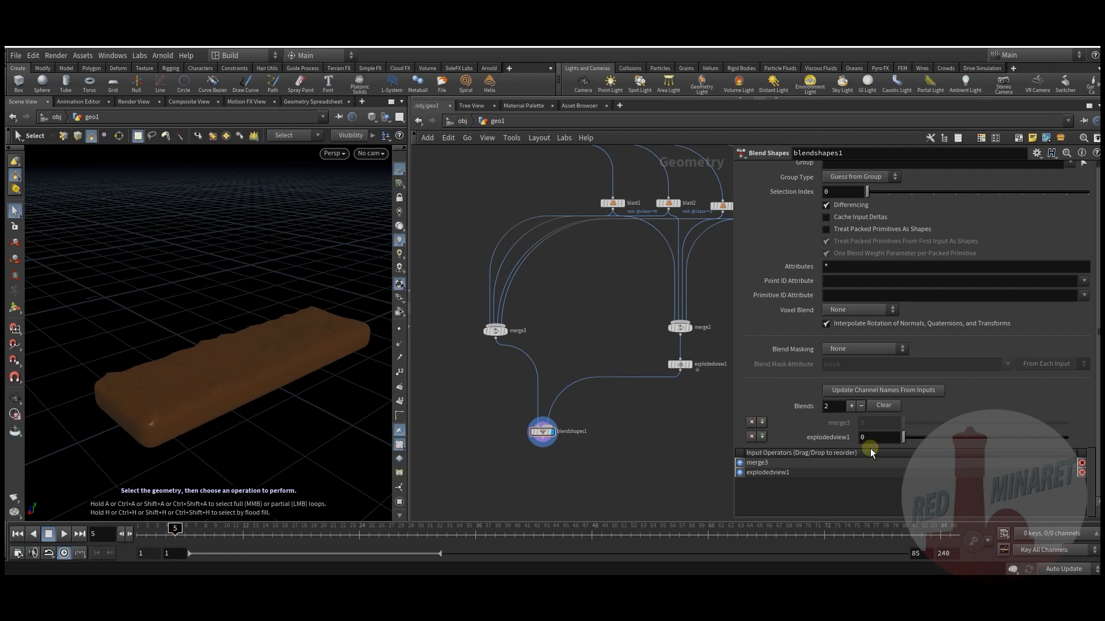
pyautogui.keyDown('alt'); pyautogui.click(877, 438); pyautogui.keyUp('alt')
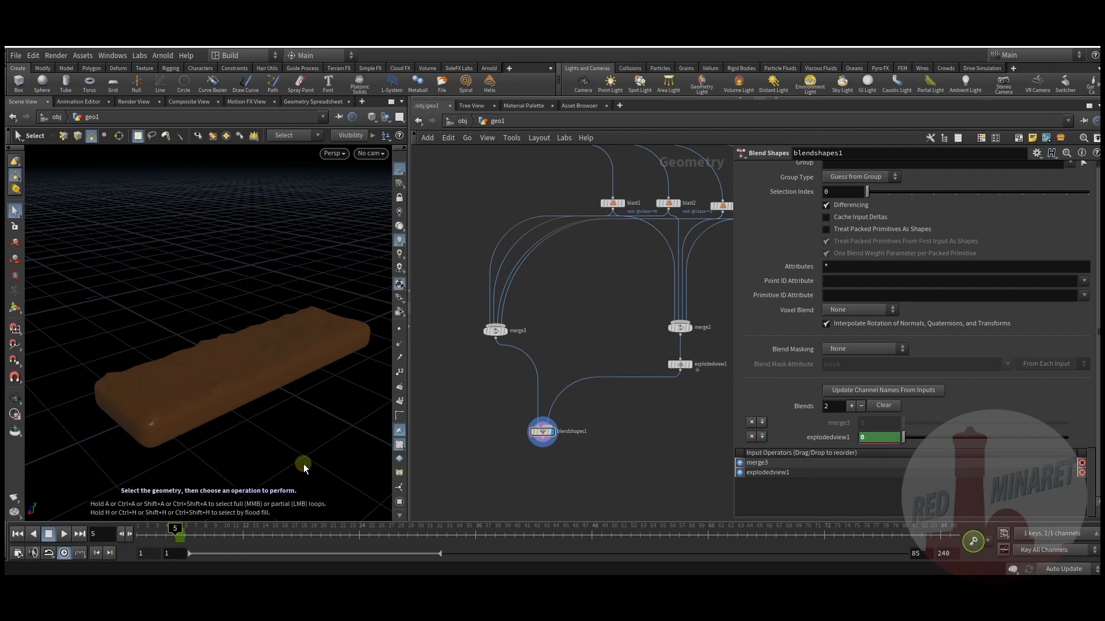
# Go to frame 9 and keyframe the explodedview1 blend at 0.5.
pyautogui.moveTo(227, 536)
pyautogui.mouseDown()
pyautogui.moveTo(185, 538)
pyautogui.moveTo(212, 543)
pyautogui.mouseUp()
pyautogui.moveTo(907, 439); pyautogui.dragTo(979, 442)
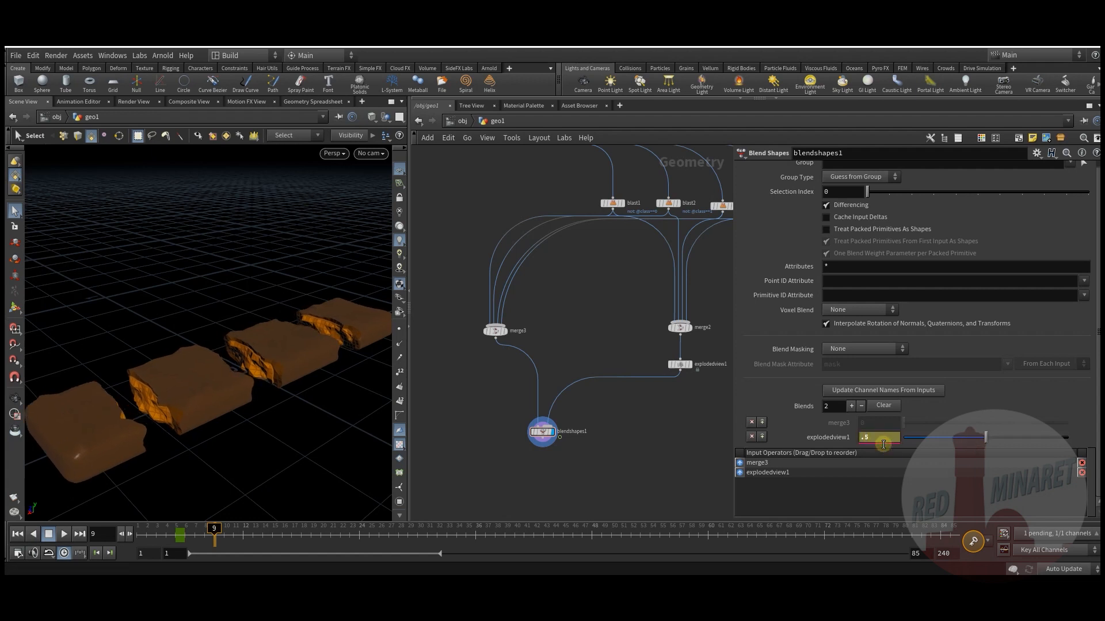
pyautogui.keyDown('alt'); pyautogui.click(883, 441); pyautogui.keyUp('alt')
# Go to frame 75 and keyframe the explodedview1 blend at 1.
pyautogui.moveTo(464, 537); pyautogui.dragTo(853, 541)
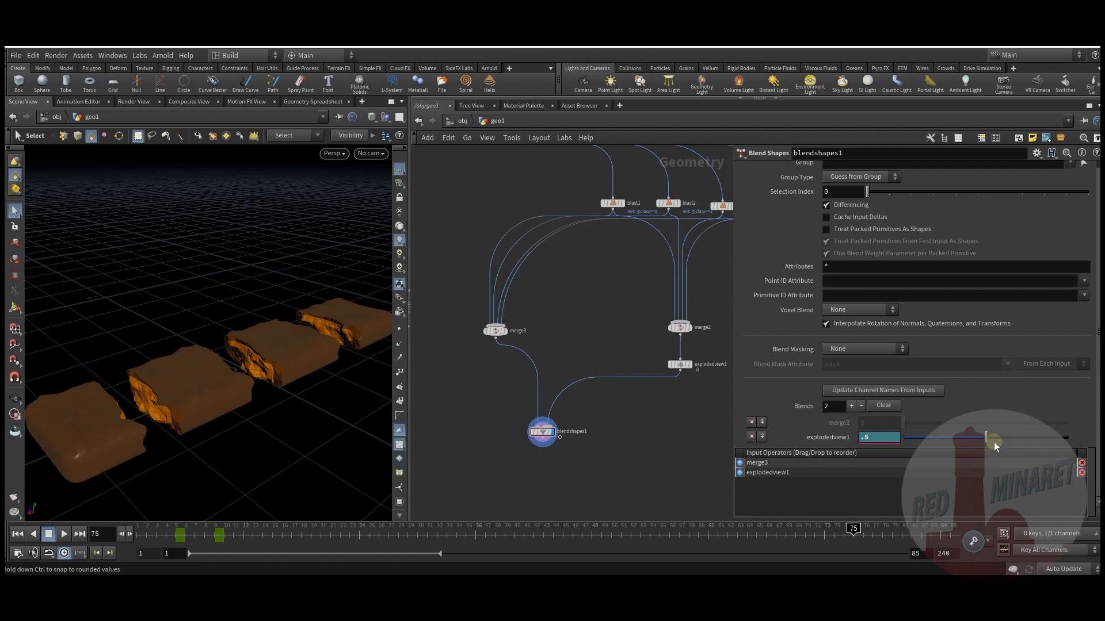
pyautogui.moveTo(985, 438); pyautogui.dragTo(1067, 439)
pyautogui.keyDown('alt'); pyautogui.click(888, 441); pyautogui.keyUp('alt')
pyautogui.keyDown('alt'); pyautogui.moveTo(163, 397); pyautogui.dragTo(256, 377); pyautogui.keyUp('alt')
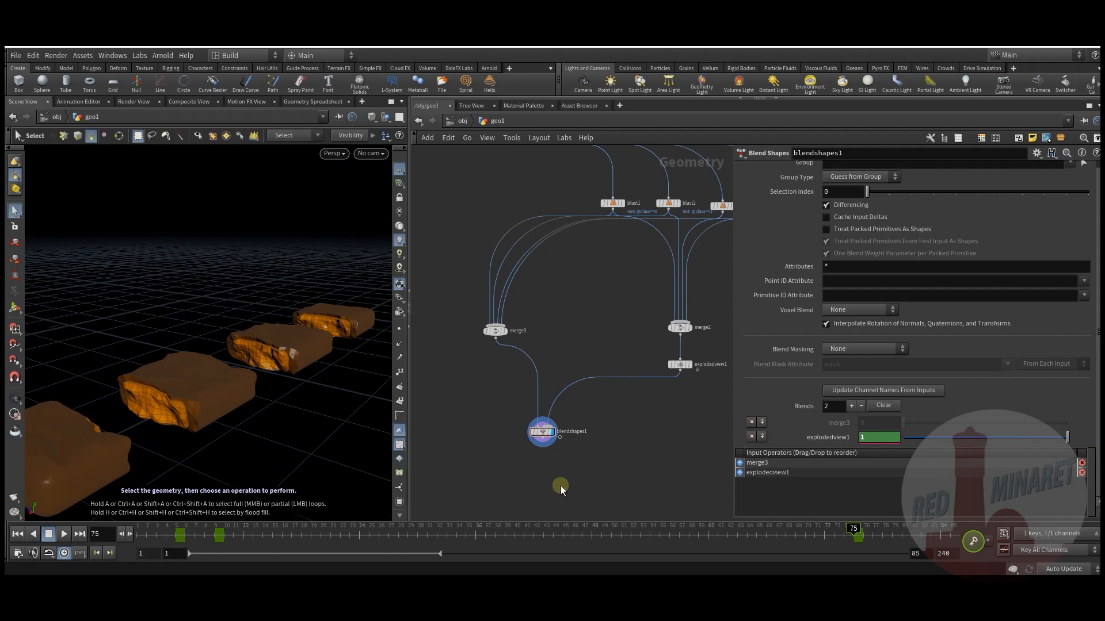
# Play back the blend animation twice to examine the timing of the chocolate pieces separating.
pyautogui.click(65, 534)
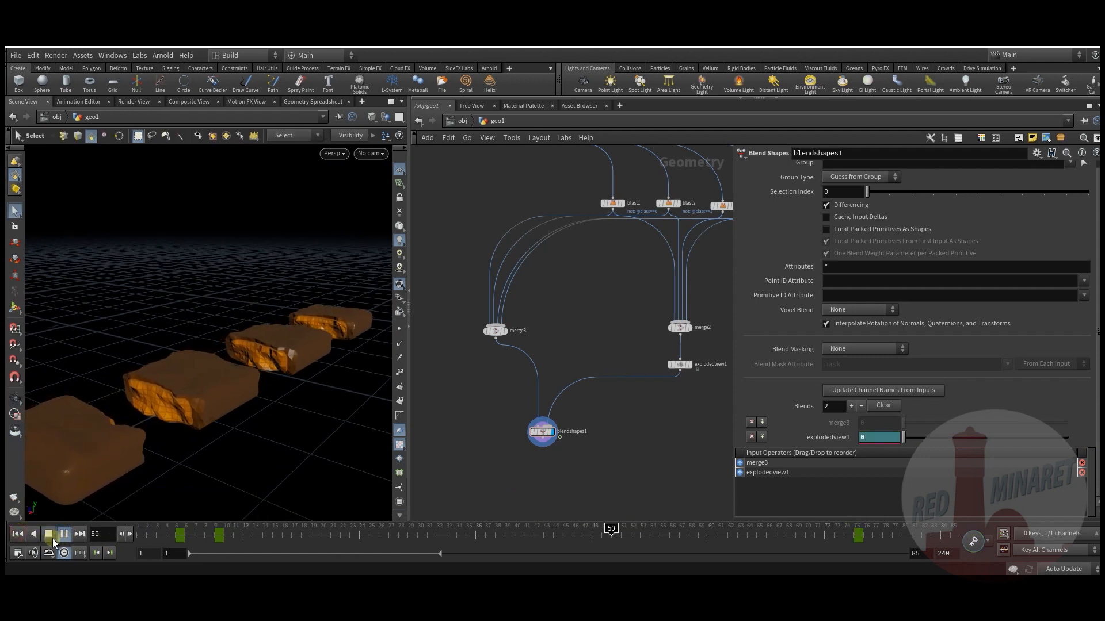
pyautogui.click(49, 534)
pyautogui.moveTo(825, 539); pyautogui.dragTo(138, 539)
pyautogui.click(64, 534)
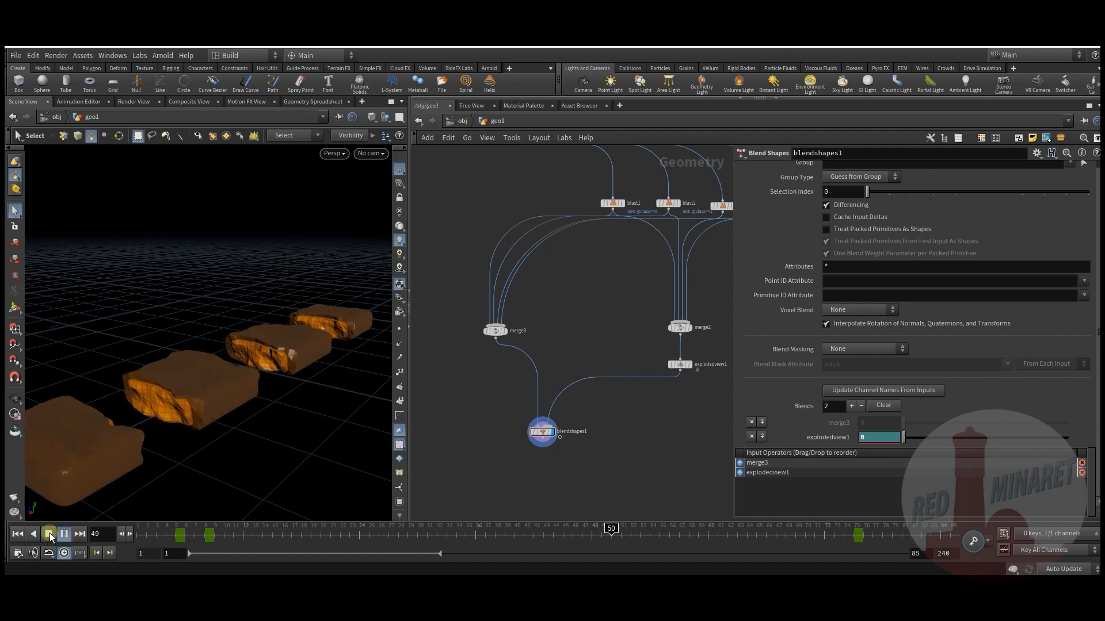
pyautogui.click(49, 535)
# Save the scene and insert a Transform node between blast1 and merge2.
pyautogui.moveTo(610, 350); pyautogui.dragTo(551, 385, button='middle')
pyautogui.hotkey('ctrl', 's')
pyautogui.moveTo(464, 403); pyautogui.dragTo(579, 363, button='middle')
pyautogui.press('Tab')
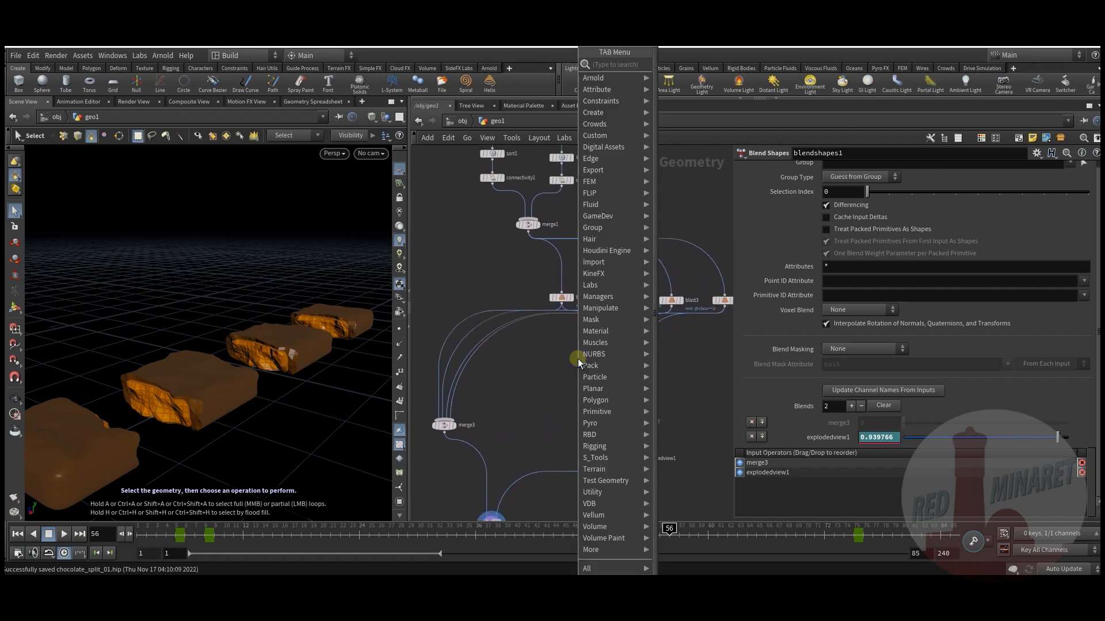
pyautogui.moveTo(600, 307)
pyautogui.click(695, 86)
pyautogui.click(604, 339)
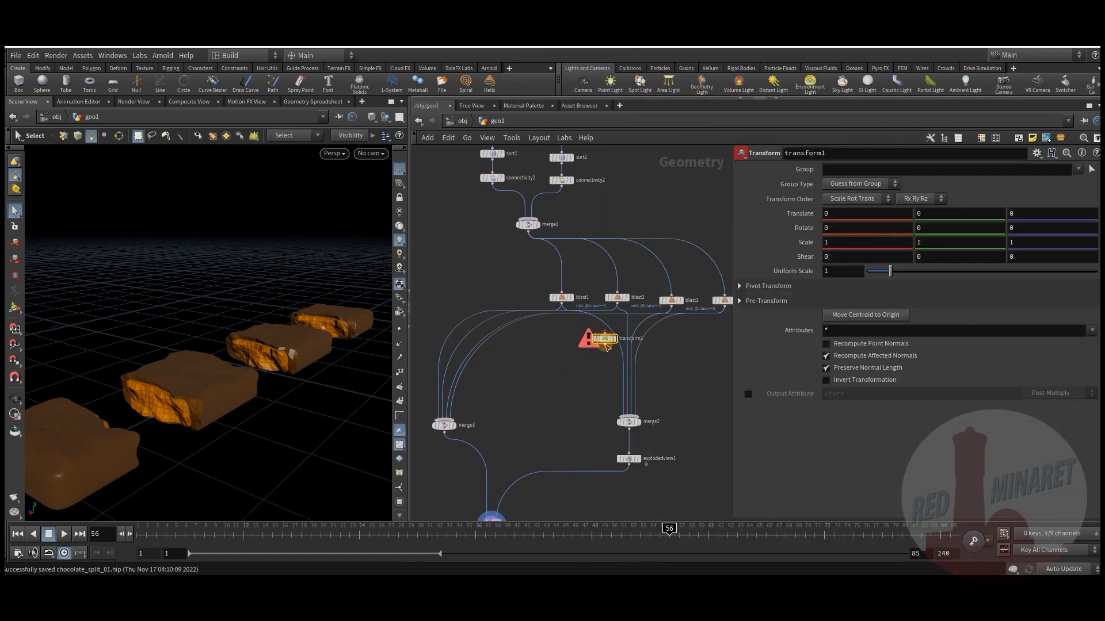
pyautogui.moveTo(605, 339); pyautogui.dragTo(554, 386)
# Insert copies of the Transform node between each of blast2, blast3 and blast4 and merge2.
pyautogui.hotkey('ctrl', 'c')
pyautogui.hotkey('ctrl', 'v')
pyautogui.click(695, 380)
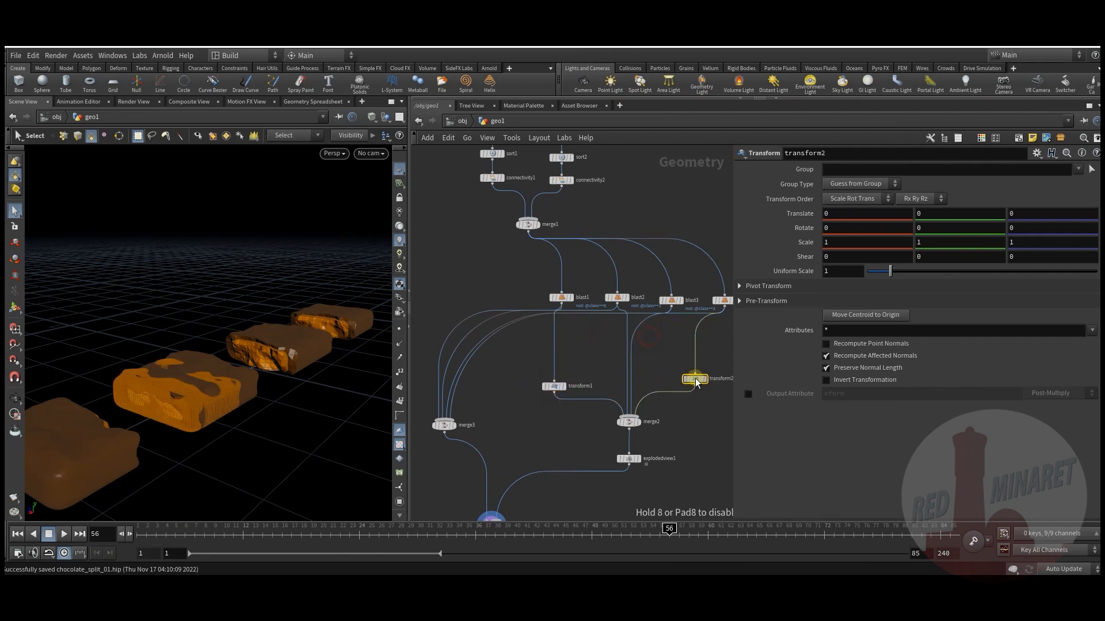
pyautogui.moveTo(653, 359); pyautogui.dragTo(632, 348, button='middle')
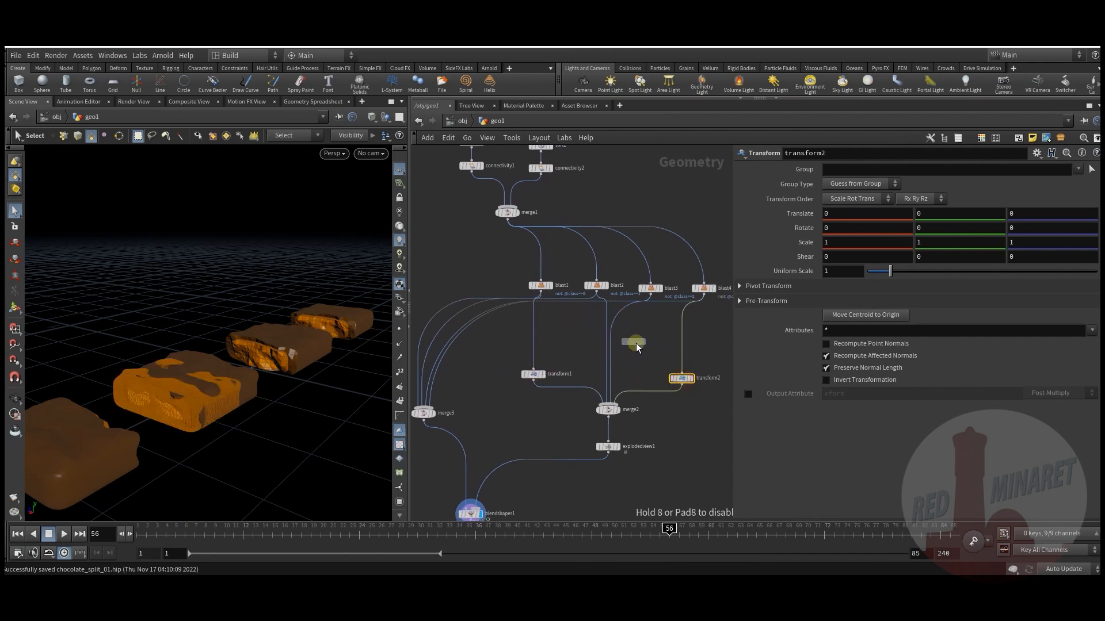
pyautogui.click(618, 318)
pyautogui.moveTo(618, 318); pyautogui.dragTo(637, 370)
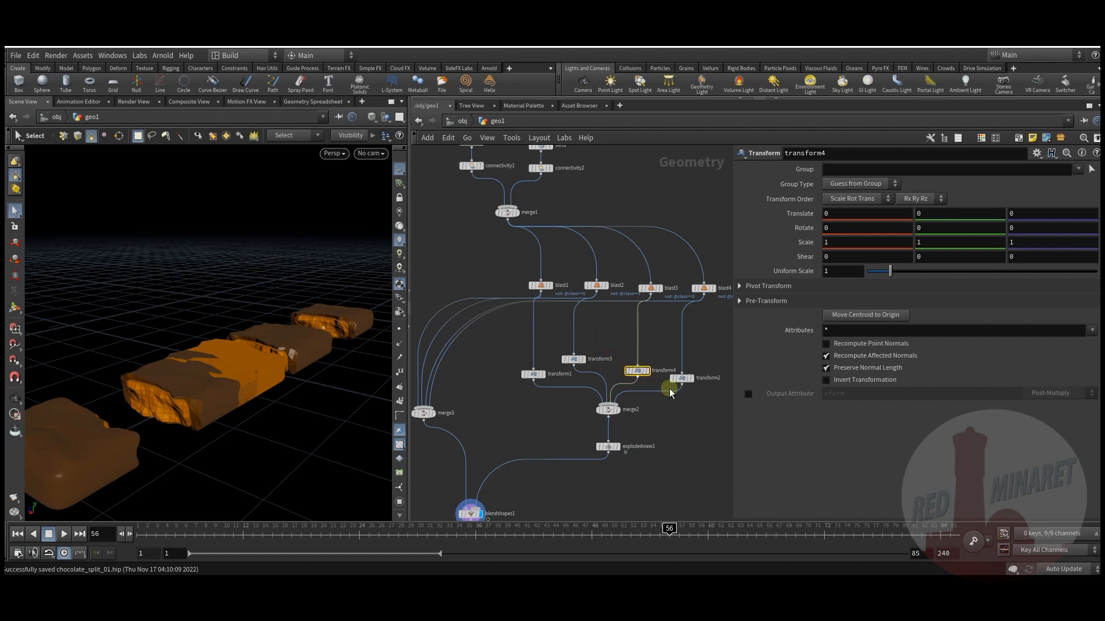
pyautogui.click(222, 432)
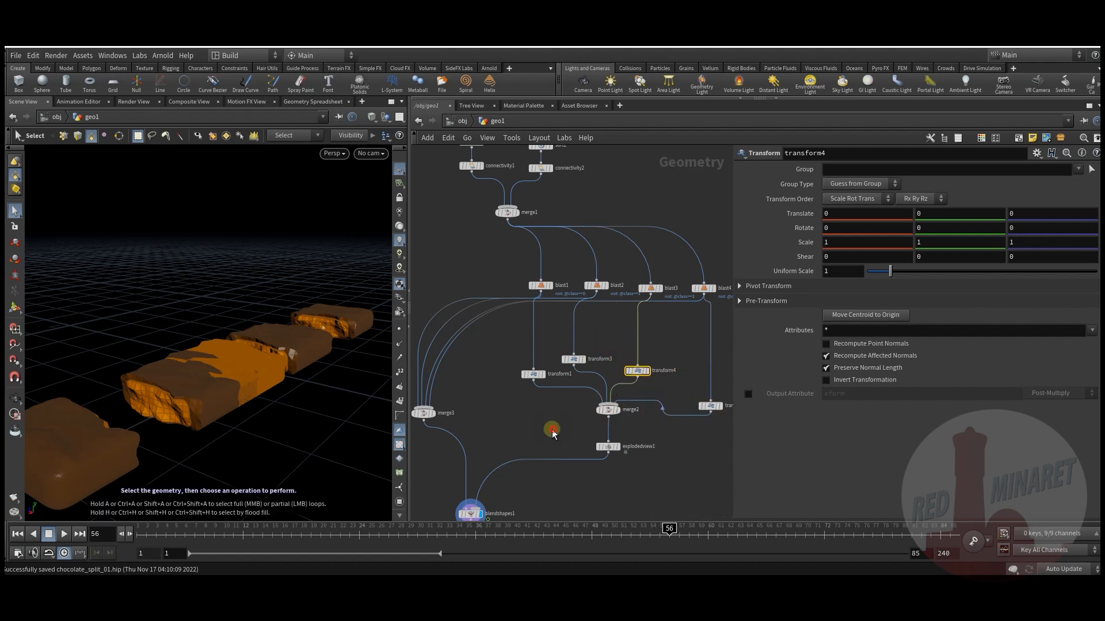
pyautogui.moveTo(552, 424); pyautogui.dragTo(560, 391, button='middle')
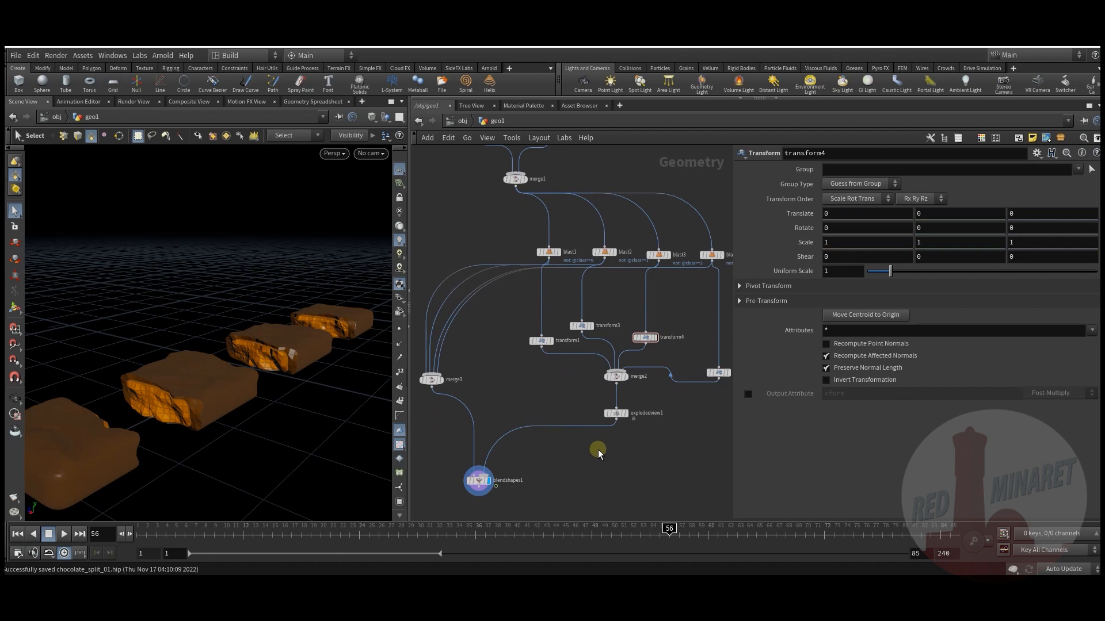
pyautogui.moveTo(555, 377); pyautogui.dragTo(555, 393, button='middle')
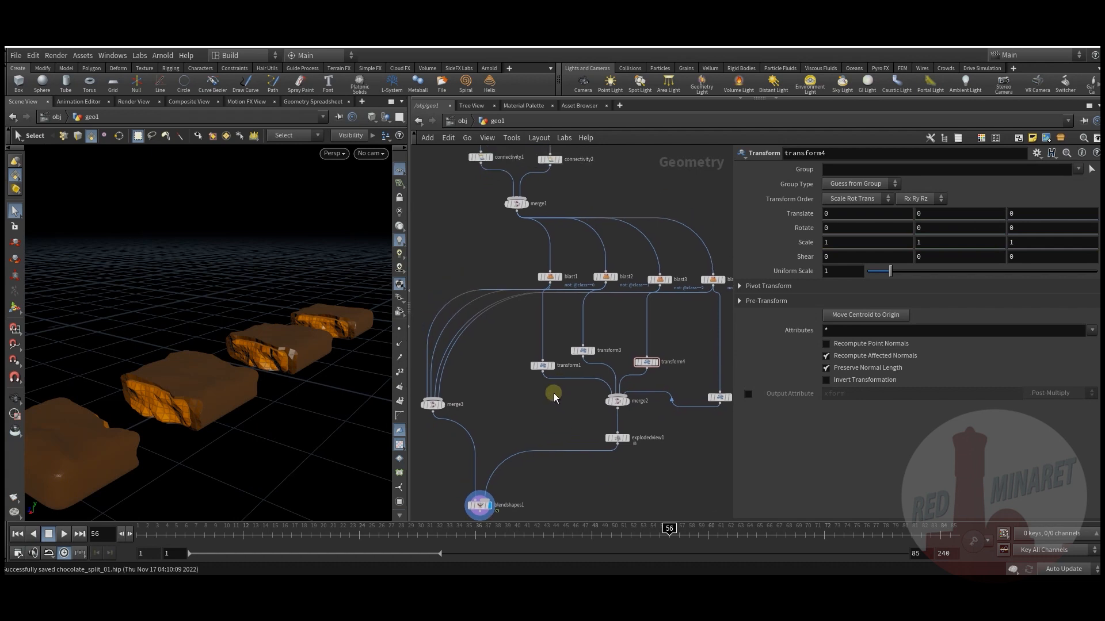
# Create a camera from a lower view of the chocolate pieces and return inside geo1.
pyautogui.keyDown('alt'); pyautogui.moveTo(259, 387); pyautogui.dragTo(284, 374); pyautogui.keyUp('alt')
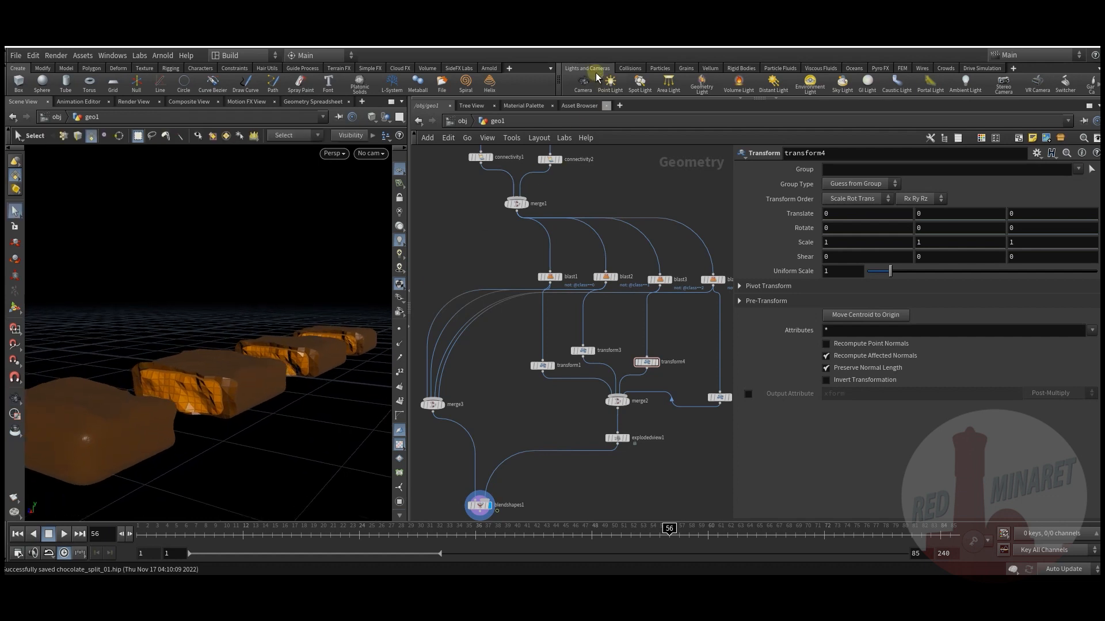
pyautogui.click(277, 333)
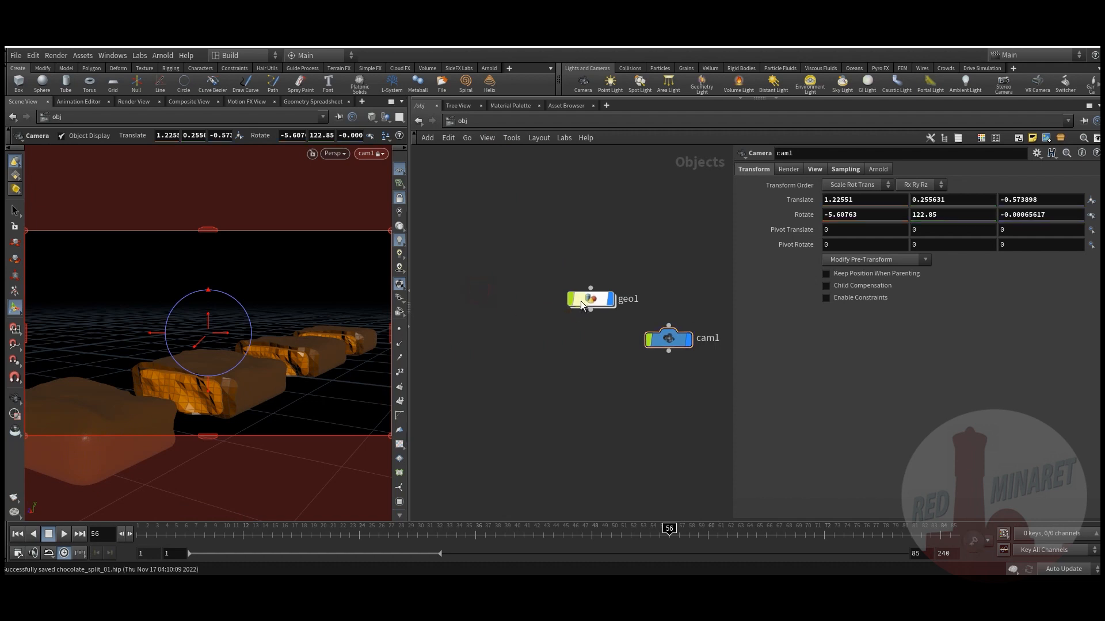
pyautogui.doubleClick(589, 300)
pyautogui.moveTo(530, 396); pyautogui.dragTo(523, 305, button='middle')
pyautogui.click(600, 408)
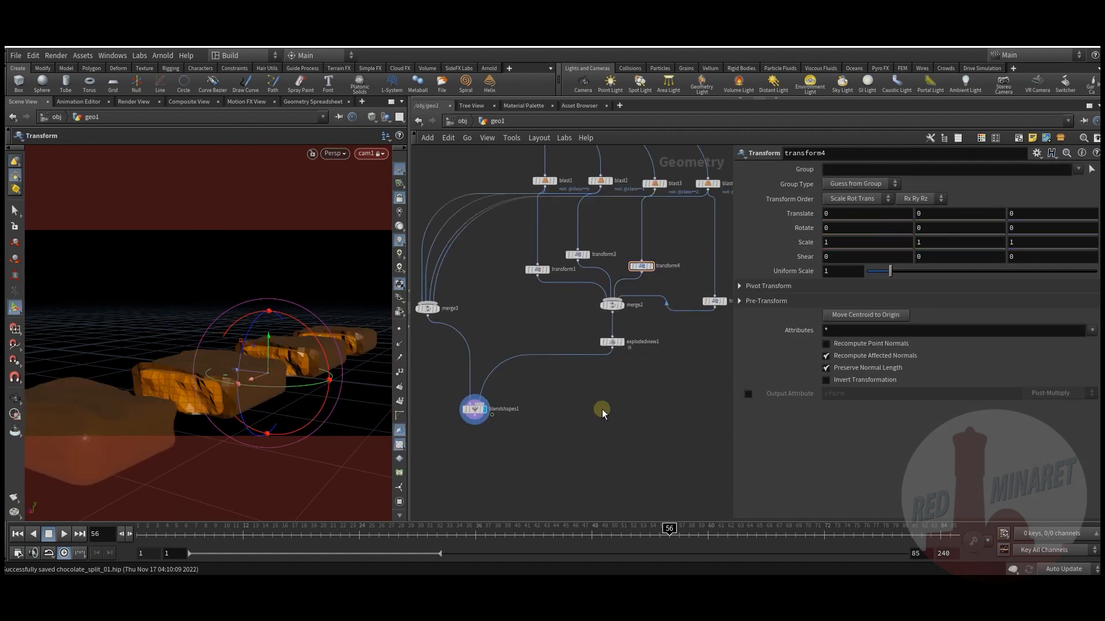
# Shift merge2 slightly in the network and unlock cam1 from the viewport navigation.
pyautogui.click(528, 277)
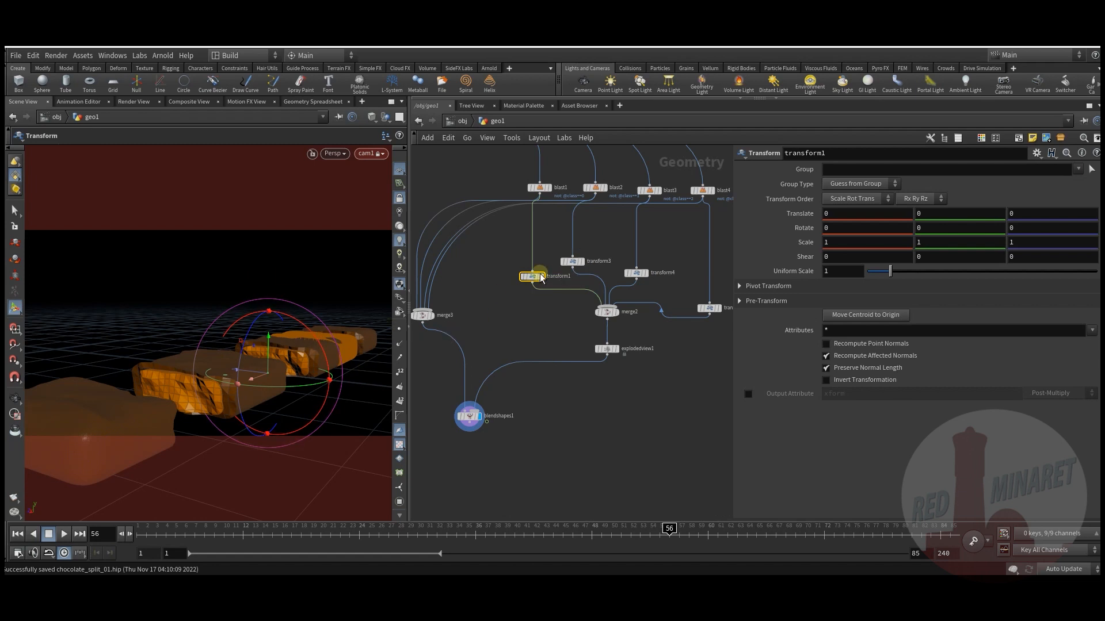
pyautogui.moveTo(532, 283)
pyautogui.moveTo(507, 336); pyautogui.dragTo(454, 384, button='middle')
pyautogui.moveTo(555, 366); pyautogui.dragTo(556, 375)
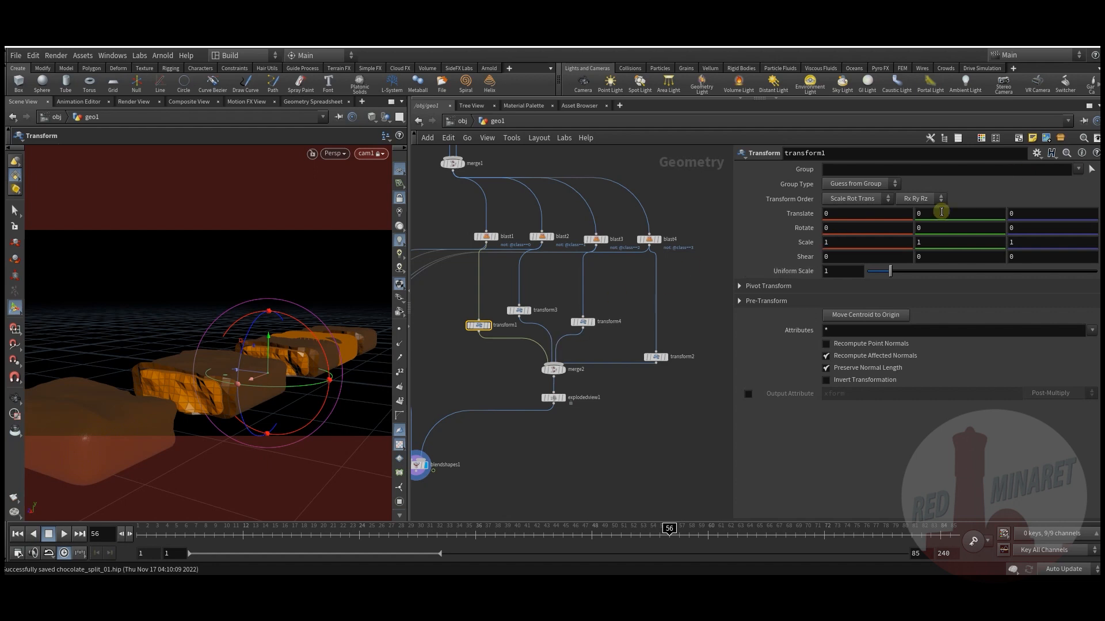
pyautogui.click(399, 197)
pyautogui.click(457, 357)
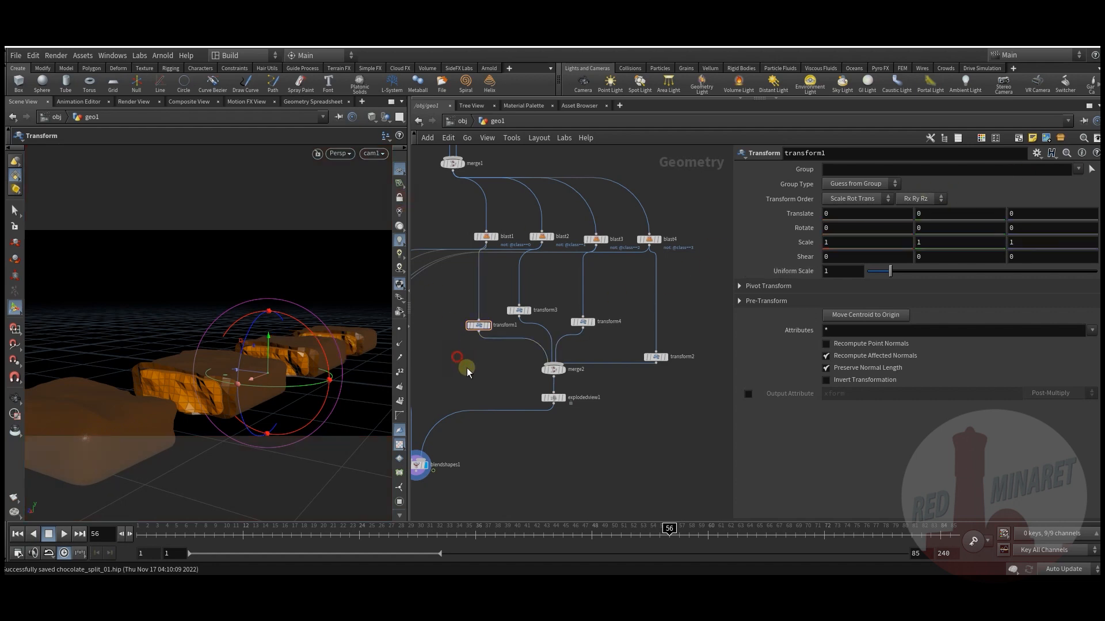
# Apply the centerPivot preset to transform1 and set its Y translation to 0.04.
pyautogui.click(1035, 153)
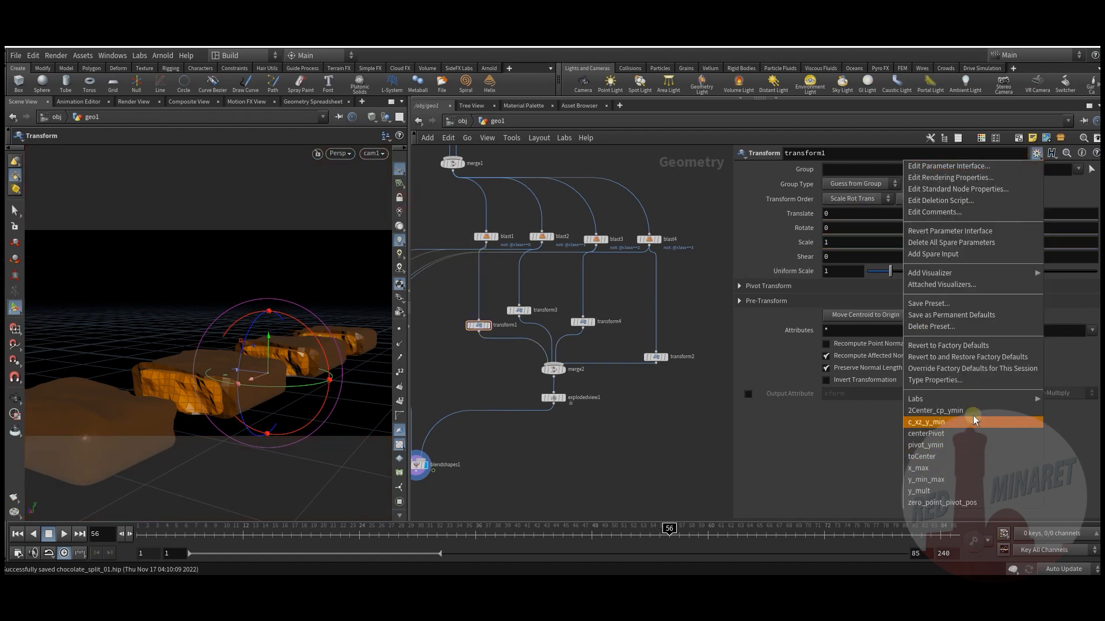
pyautogui.click(969, 433)
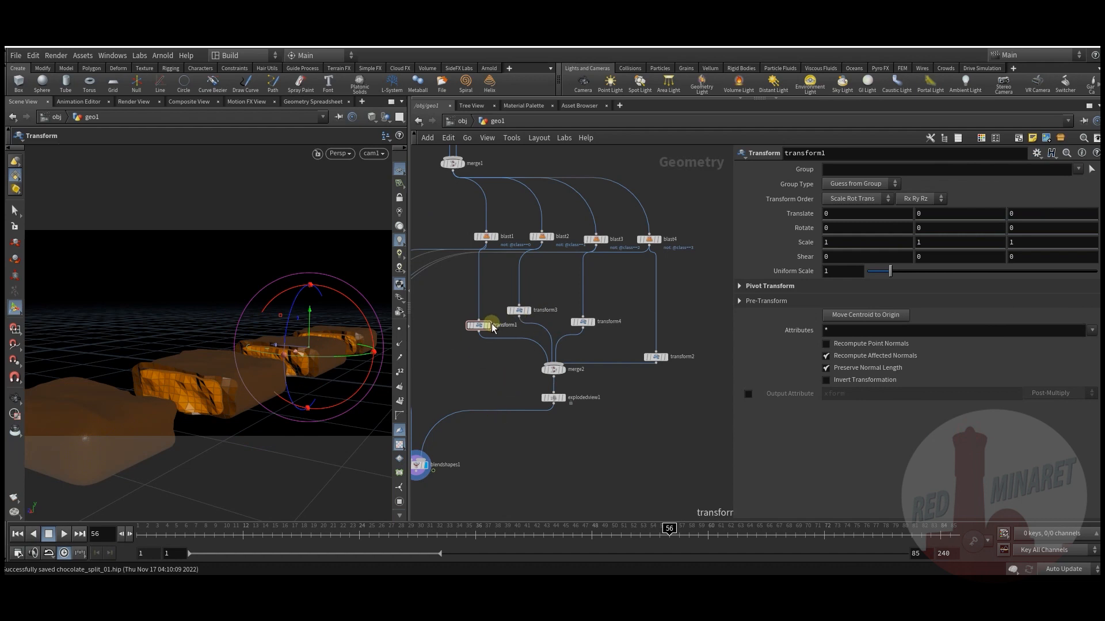
pyautogui.moveTo(929, 214)
pyautogui.mouseDown(button='middle')
pyautogui.moveTo(940, 213)
pyautogui.moveTo(930, 214)
pyautogui.mouseUp(button='middle')
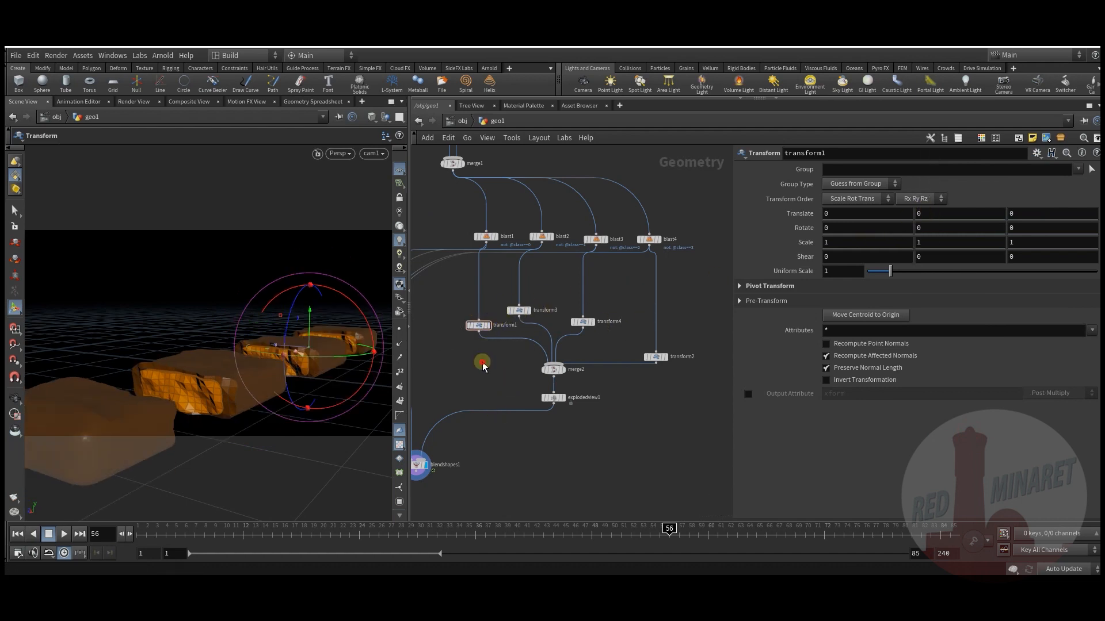
pyautogui.moveTo(481, 334); pyautogui.dragTo(479, 341)
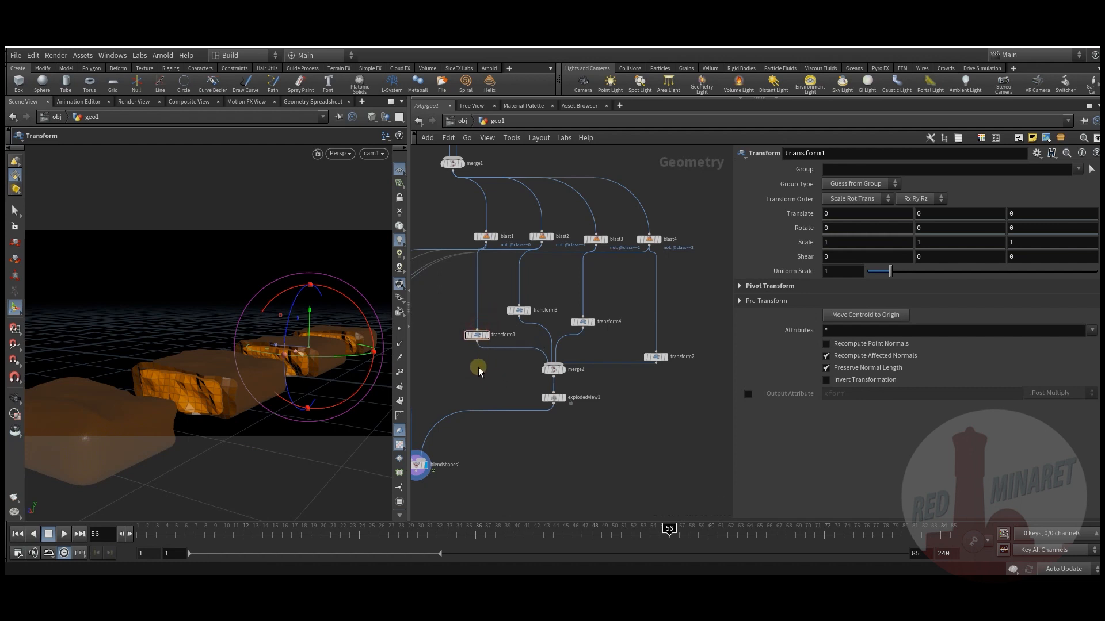
pyautogui.click(477, 336)
pyautogui.click(477, 372)
pyautogui.moveTo(944, 213); pyautogui.dragTo(973, 235, button='middle')
# Display the outputs of blast1 and transform1 in turn to examine the first piece on its own.
pyautogui.click(481, 239)
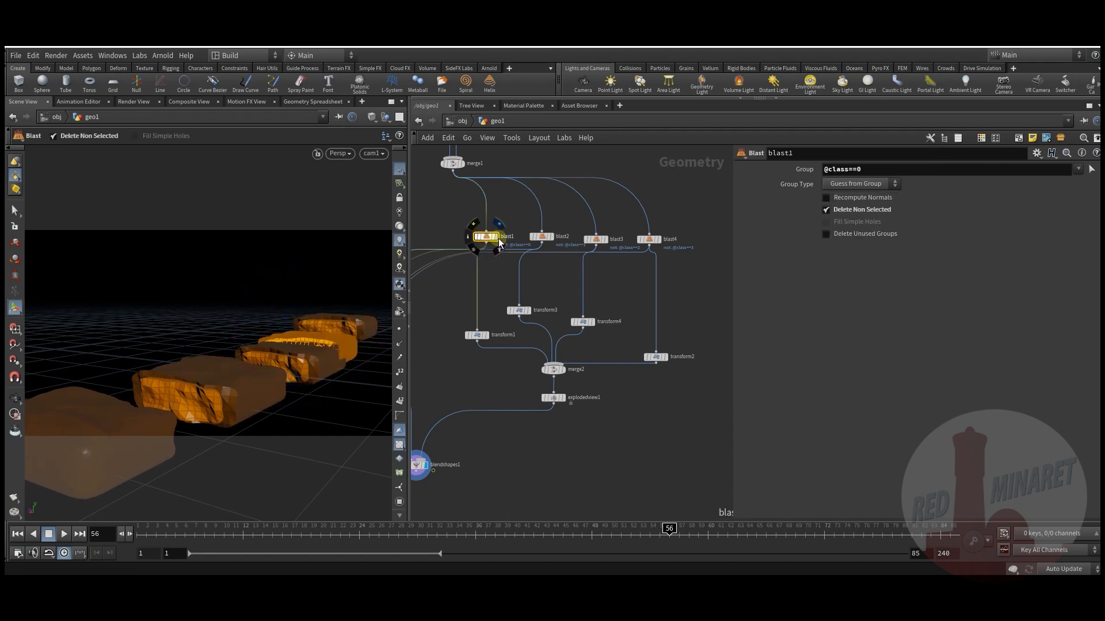
pyautogui.click(498, 238)
pyautogui.click(488, 336)
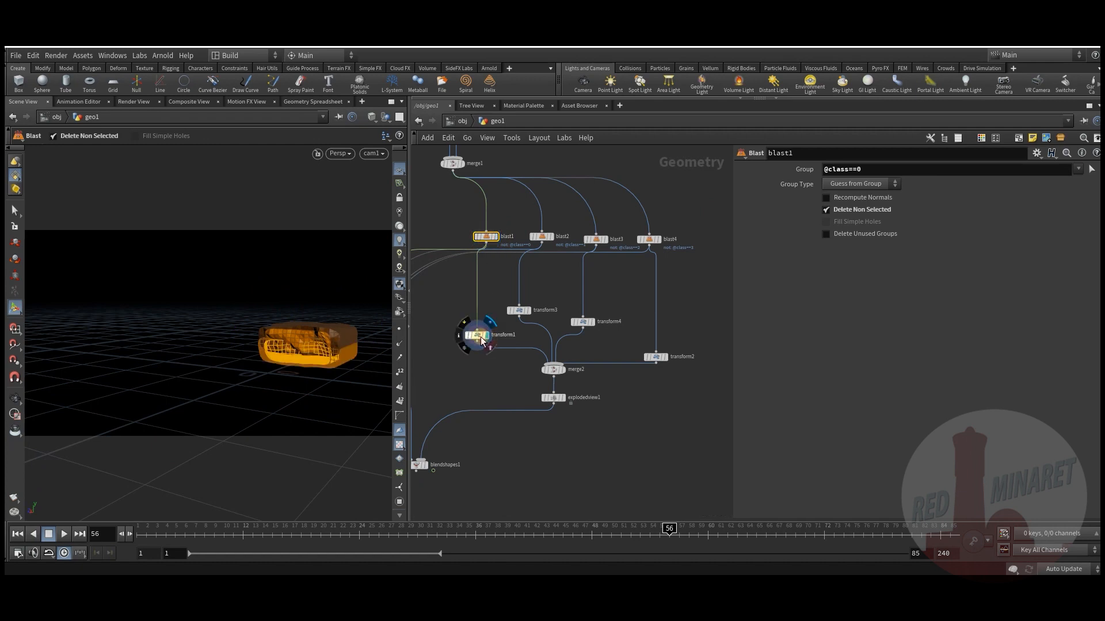
pyautogui.click(476, 336)
pyautogui.moveTo(483, 382); pyautogui.dragTo(500, 354, button='middle')
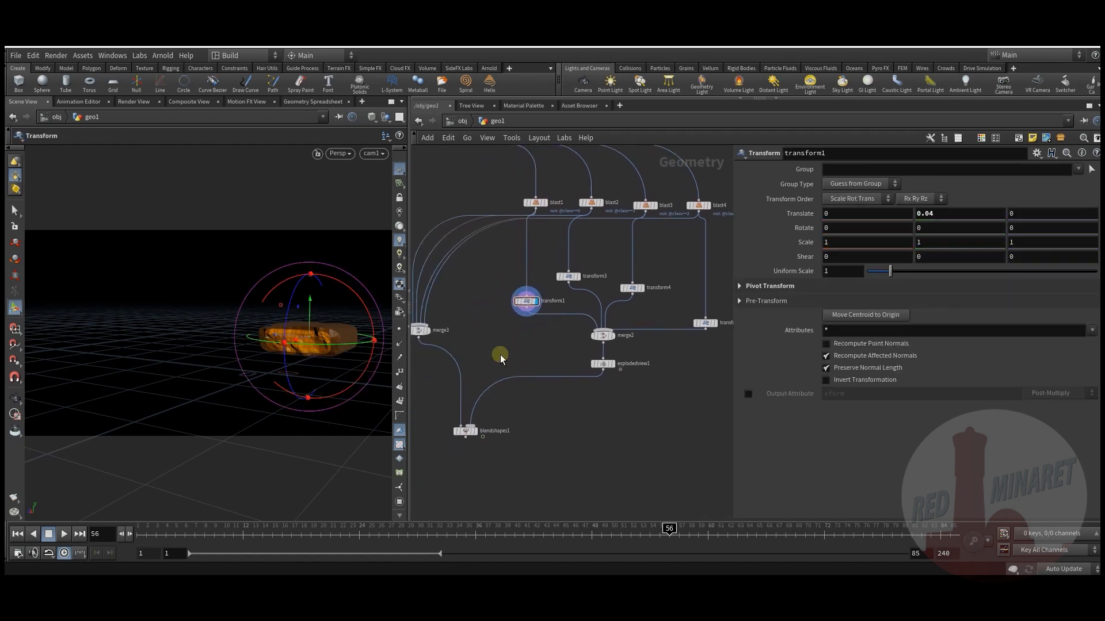
pyautogui.moveTo(509, 422); pyautogui.dragTo(516, 415, button='middle')
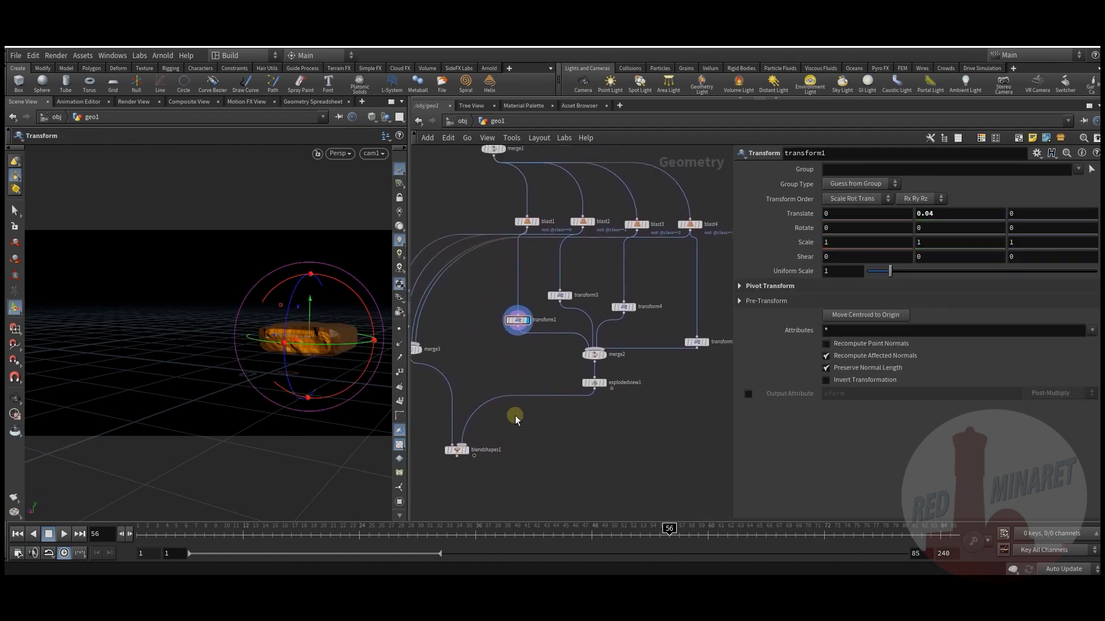
# Display merge2 and pose transform1's piece with Y translation about 0.087, rotation X about -15.2 and Z about 12.9, plus a Z offset.
pyautogui.click(603, 355)
pyautogui.click(593, 354)
pyautogui.moveTo(520, 328); pyautogui.dragTo(508, 345, button='middle')
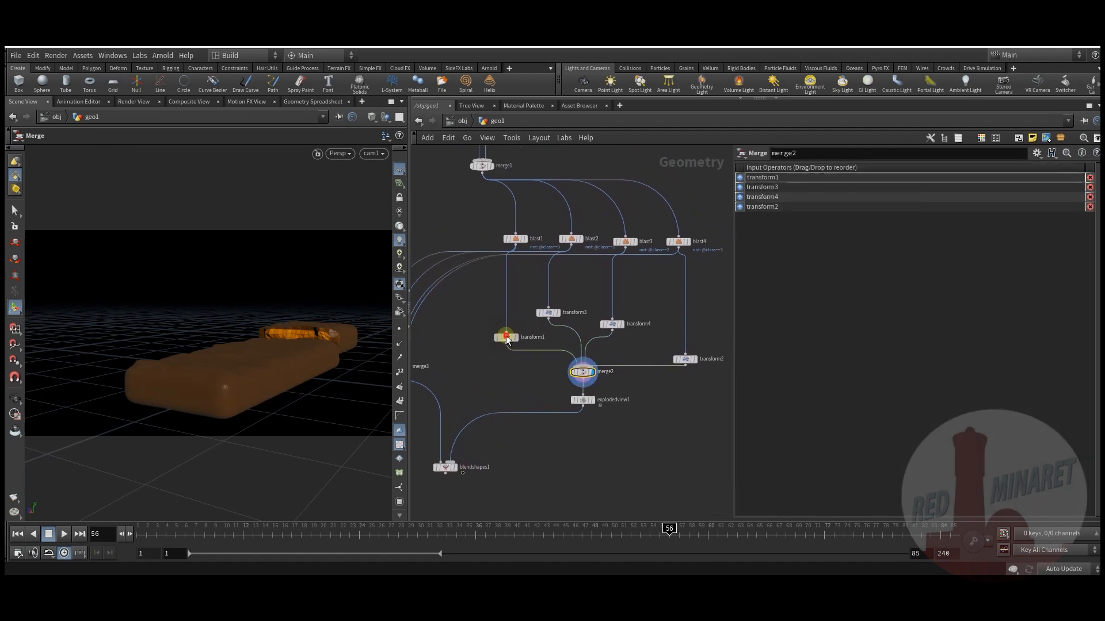
pyautogui.click(507, 339)
pyautogui.moveTo(313, 303); pyautogui.dragTo(323, 323)
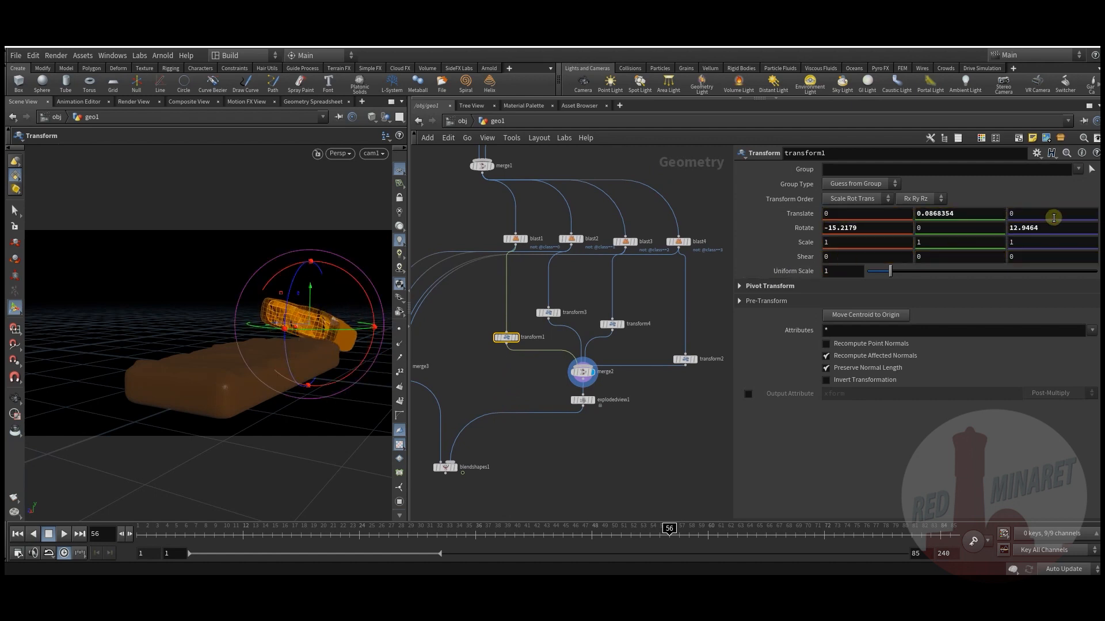
pyautogui.middleClick(1034, 213)
pyautogui.moveTo(1044, 213); pyautogui.dragTo(1016, 207, button='middle')
# Apply the centerPivot preset to transform3, raise its piece along Y and tilt it around Z.
pyautogui.click(550, 315)
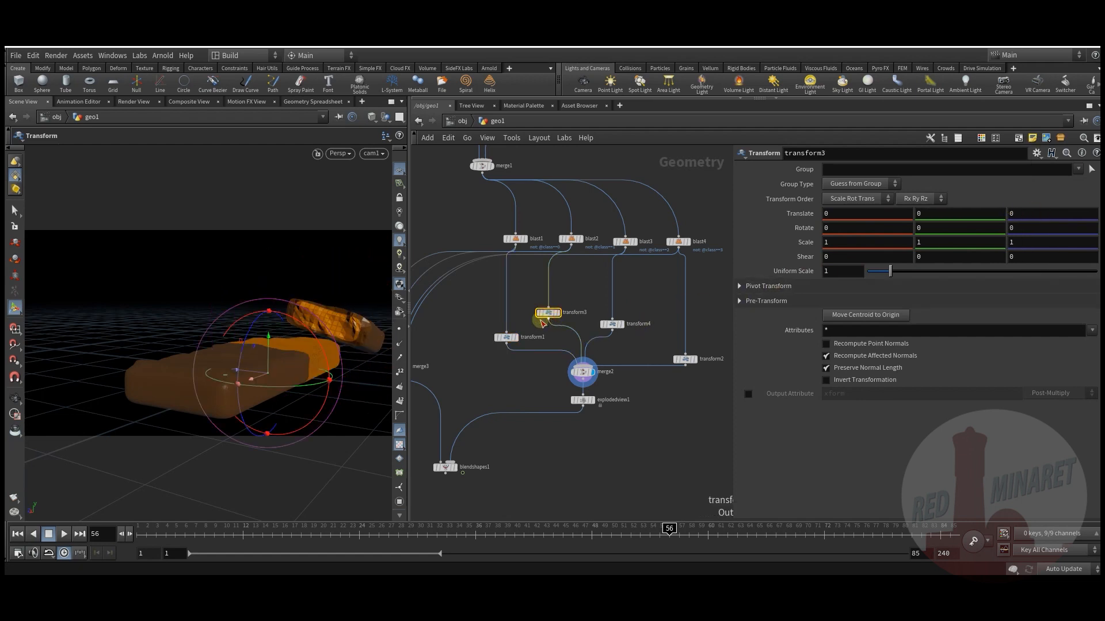
pyautogui.click(1036, 153)
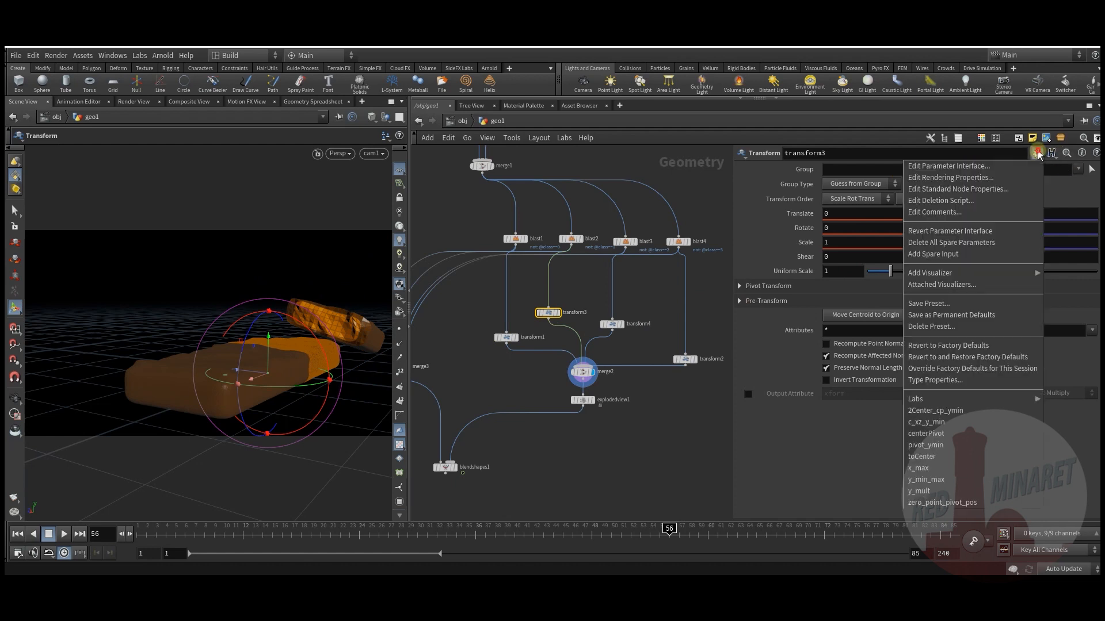
pyautogui.click(969, 432)
pyautogui.moveTo(930, 213); pyautogui.dragTo(953, 241, button='middle')
pyautogui.moveTo(1026, 230)
pyautogui.mouseDown(button='middle')
pyautogui.moveTo(1072, 214)
pyautogui.moveTo(1012, 229)
pyautogui.mouseUp(button='middle')
pyautogui.moveTo(287, 301); pyautogui.dragTo(289, 284)
# Set transform4's Y translation to 0.1 and Z rotation to -5.2, and apply the centerPivot preset.
pyautogui.click(613, 324)
pyautogui.moveTo(933, 220); pyautogui.dragTo(949, 215, button='middle')
pyautogui.moveTo(1042, 230); pyautogui.dragTo(963, 223, button='middle')
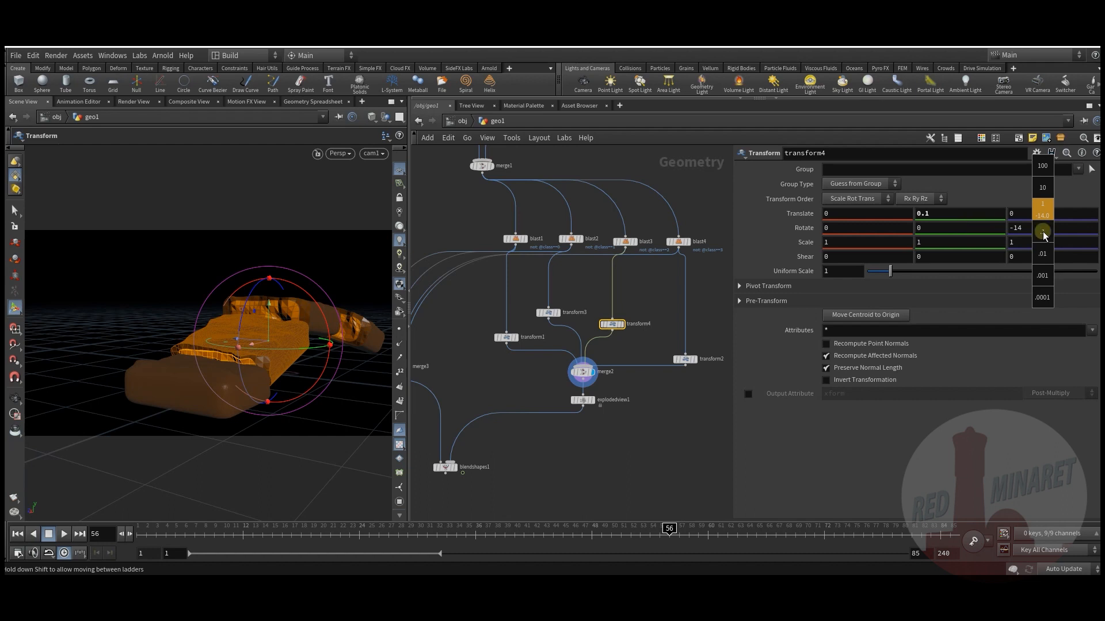
pyautogui.moveTo(1043, 235); pyautogui.dragTo(1043, 235, button='middle')
pyautogui.click(1037, 153)
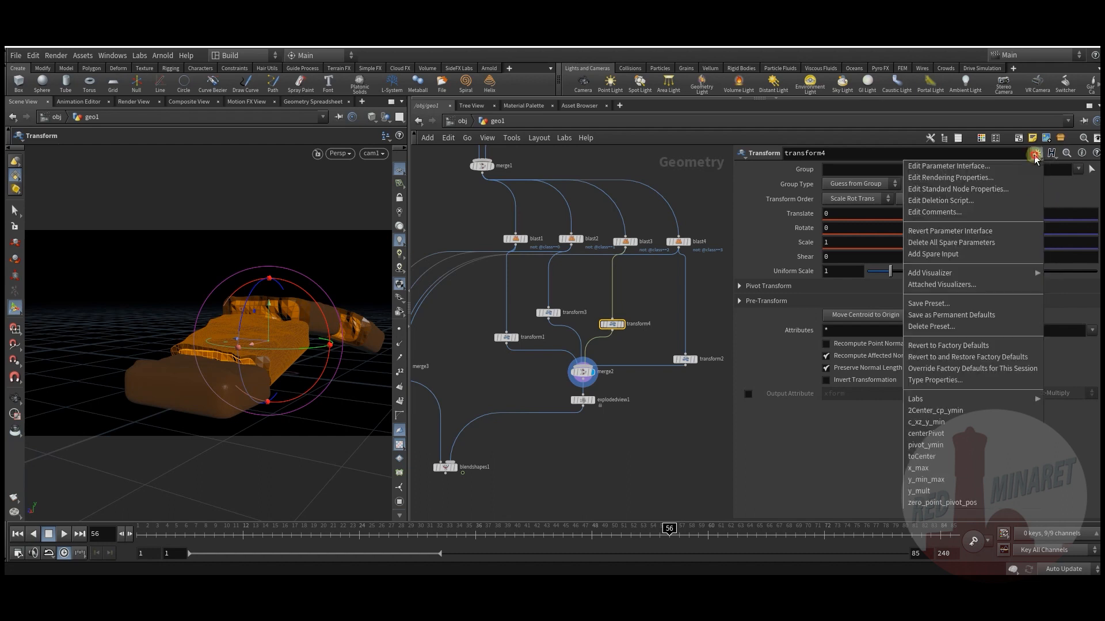
pyautogui.click(948, 433)
pyautogui.moveTo(937, 213); pyautogui.dragTo(760, 253, button='middle')
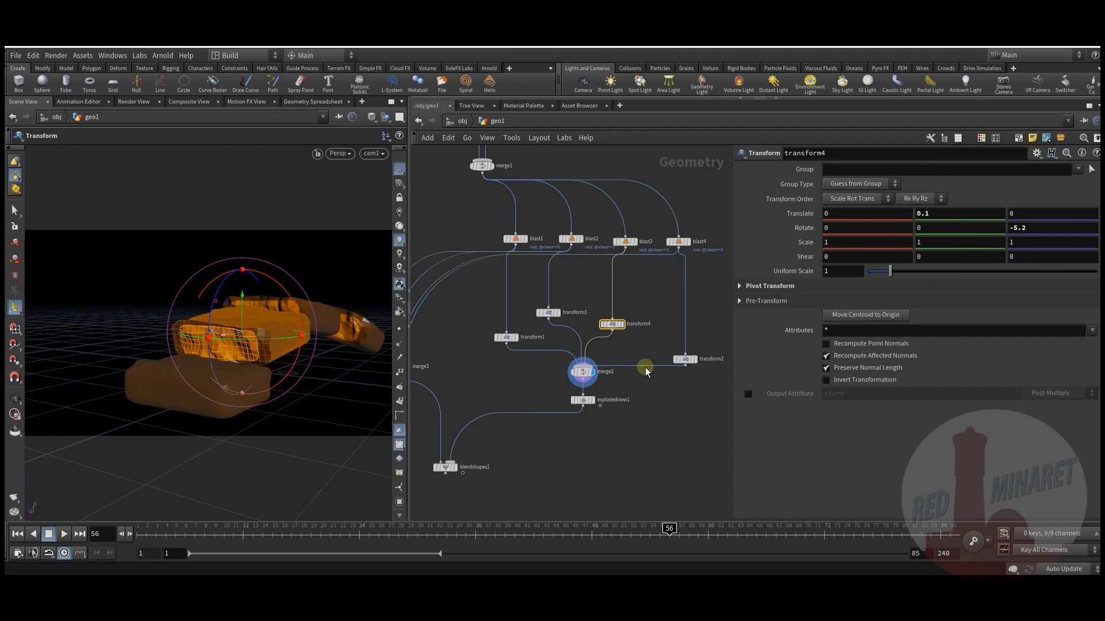
# Center transform2's pivot with a preset, set its X translation to 0.2 and Z rotation to -30, and expand its pivot settings.
pyautogui.click(681, 361)
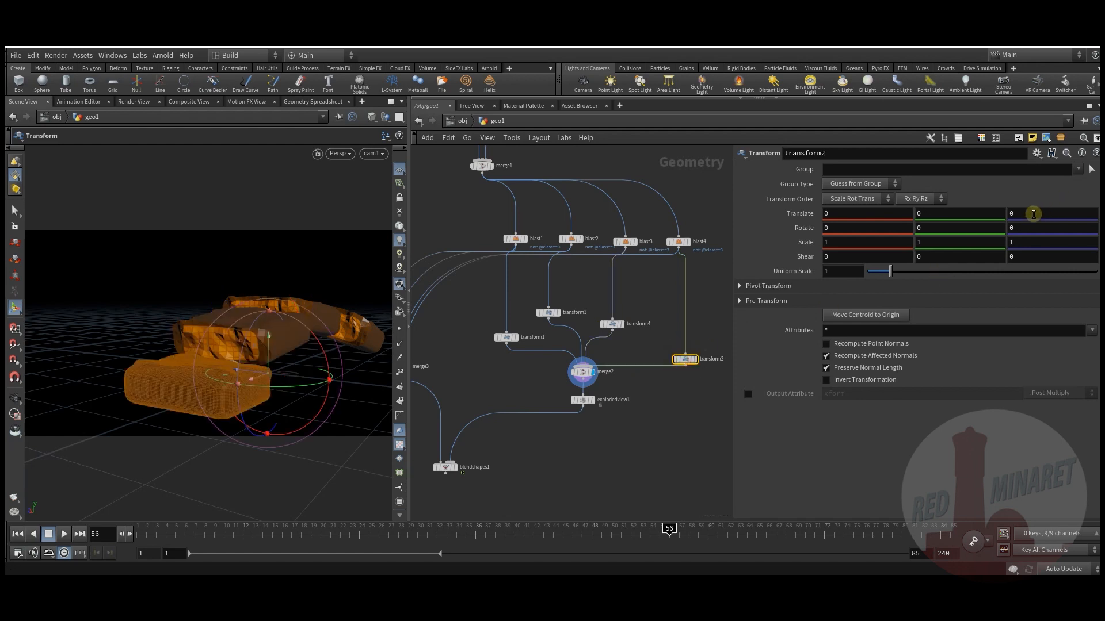
pyautogui.moveTo(841, 214); pyautogui.dragTo(1051, 199, button='middle')
pyautogui.click(1036, 155)
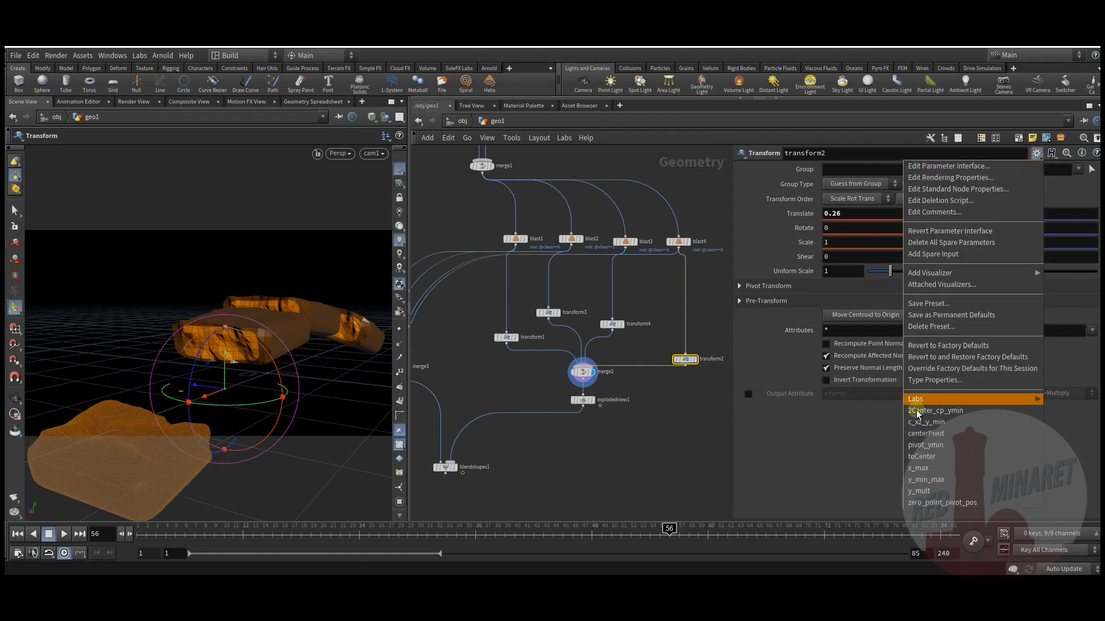
pyautogui.click(957, 420)
pyautogui.moveTo(882, 216)
pyautogui.mouseDown(button='middle')
pyautogui.moveTo(904, 213)
pyautogui.moveTo(886, 214)
pyautogui.mouseUp(button='middle')
pyautogui.moveTo(1025, 214); pyautogui.dragTo(915, 266, button='middle')
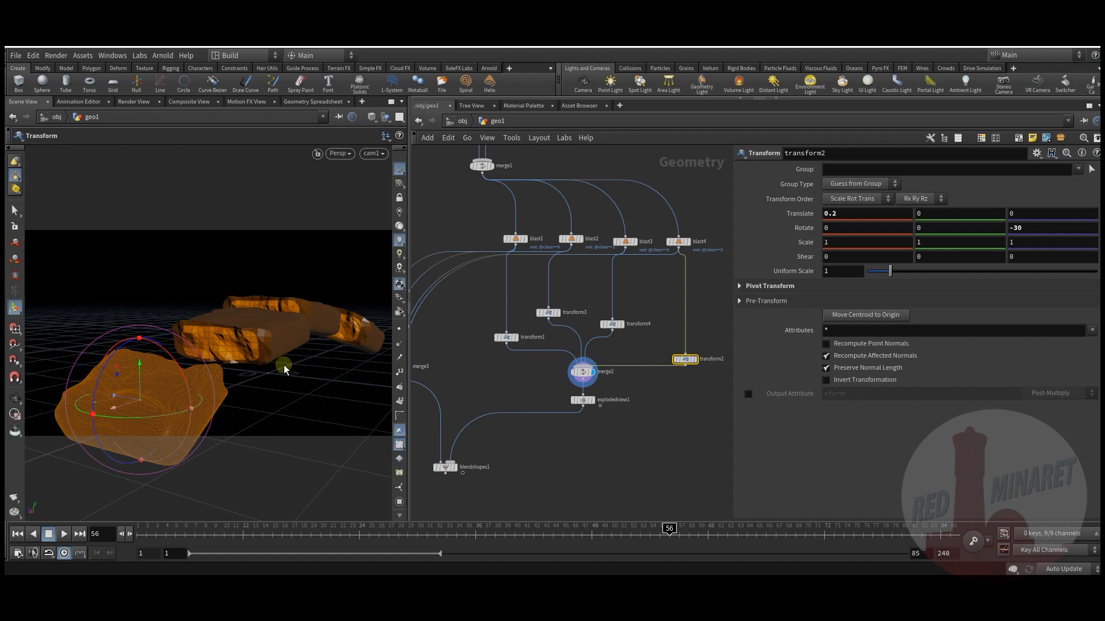
pyautogui.click(748, 286)
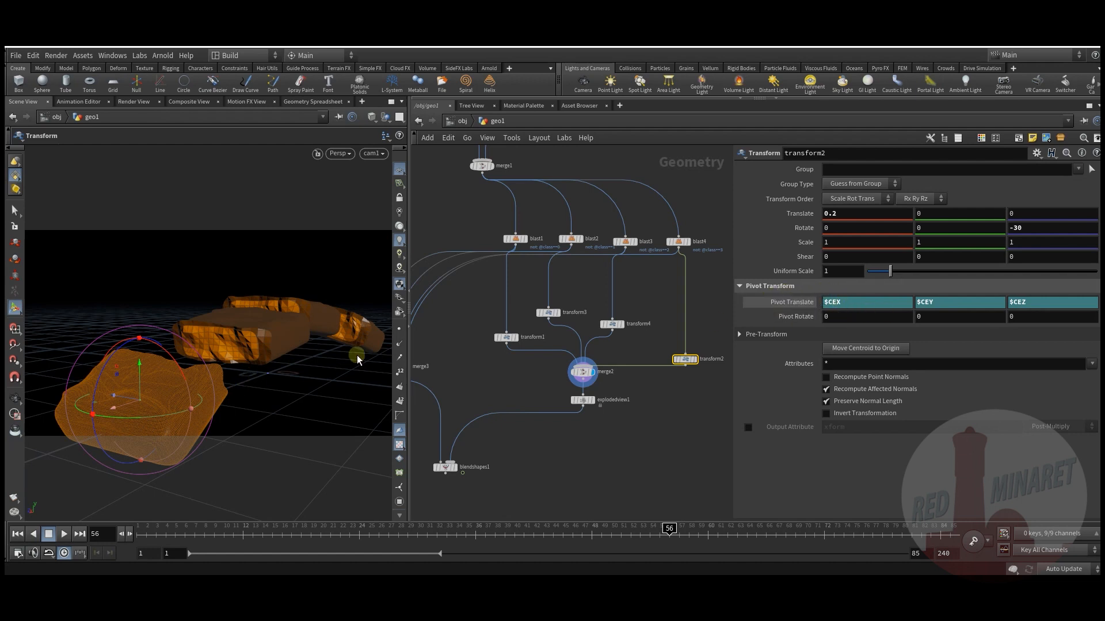
# Set transform4's X translation to 0.09 and its rotation to X -11 and Z -7.2, and display explodedview1.
pyautogui.moveTo(612, 324); pyautogui.dragTo(627, 322)
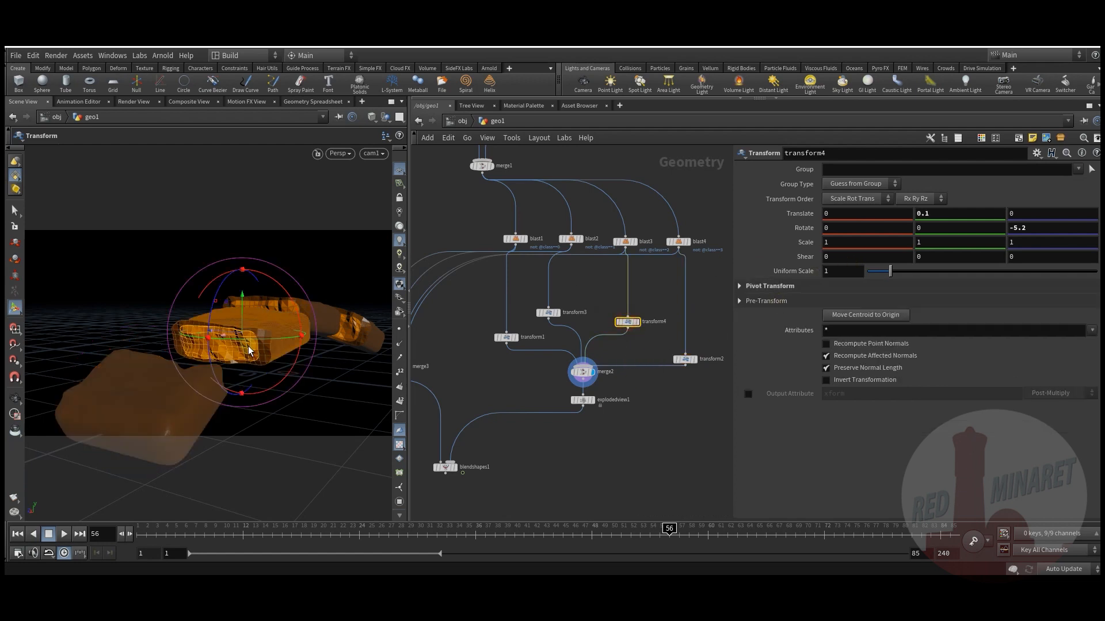
pyautogui.moveTo(836, 215); pyautogui.dragTo(783, 202, button='middle')
pyautogui.moveTo(1044, 234); pyautogui.dragTo(1027, 201, button='middle')
pyautogui.moveTo(579, 455); pyautogui.dragTo(657, 375, button='middle')
pyautogui.click(648, 373)
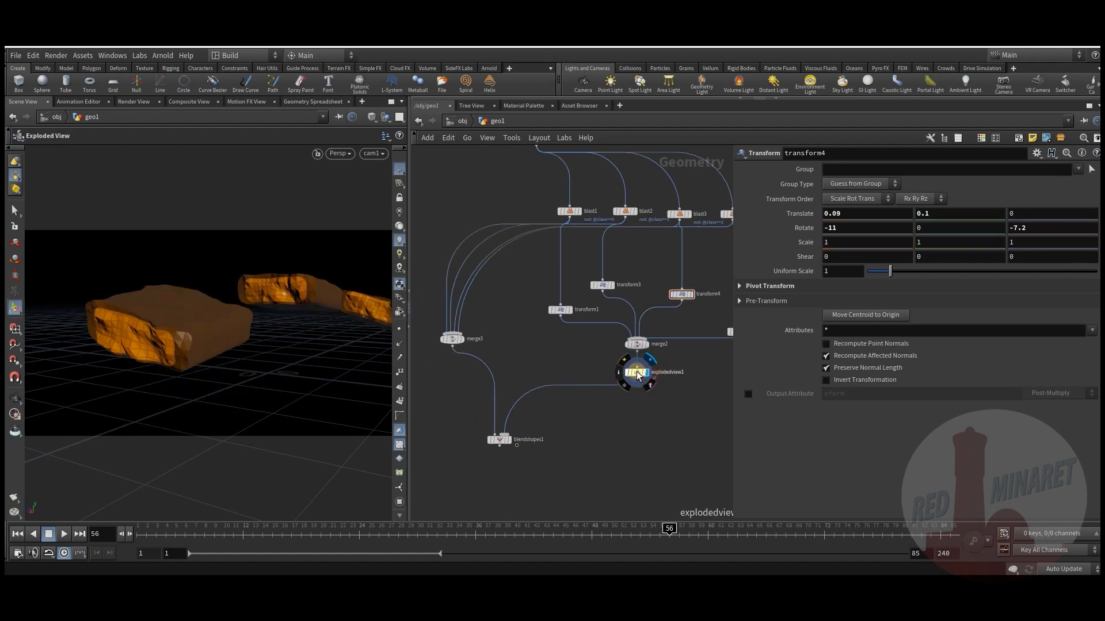
# Set explodedview1's Uniform Scale to 0.06 and display blendshapes1.
pyautogui.click(637, 373)
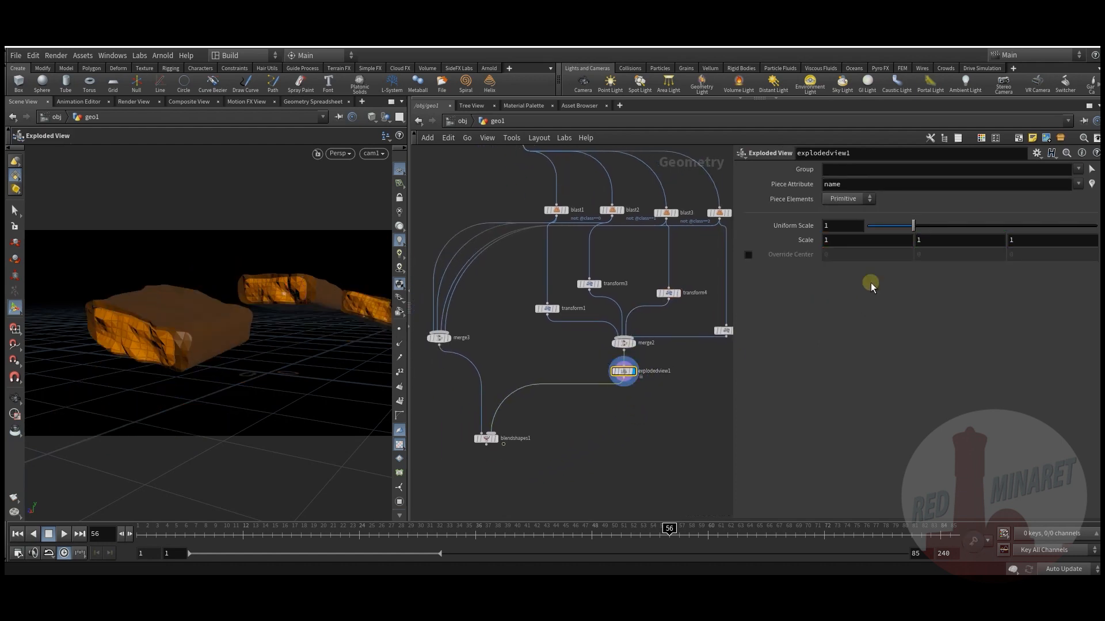
pyautogui.moveTo(914, 231); pyautogui.dragTo(869, 239)
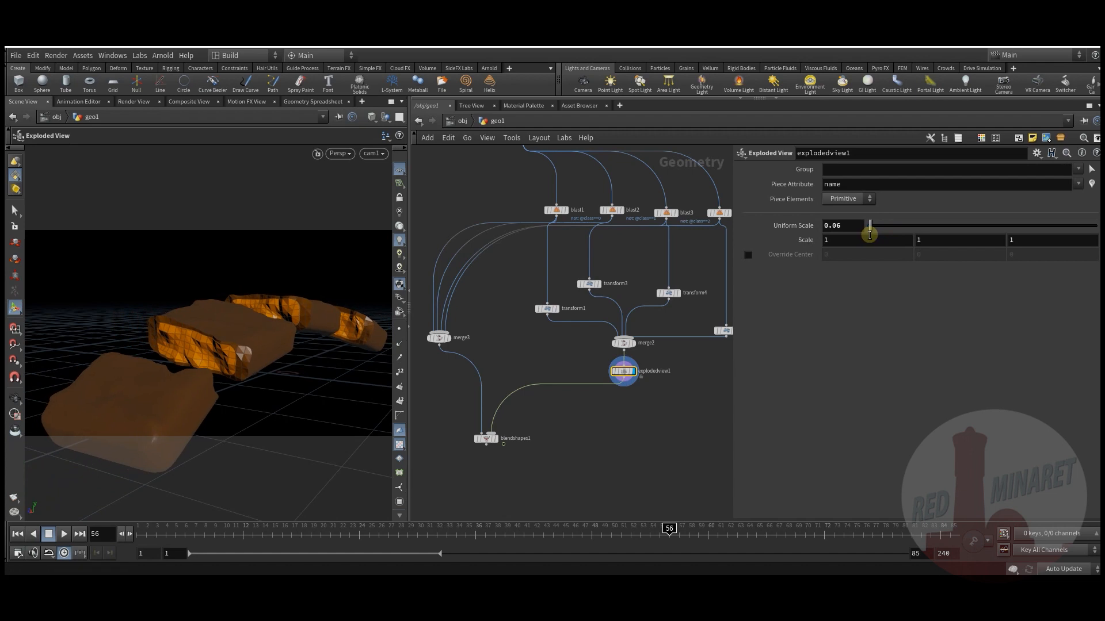
pyautogui.click(486, 439)
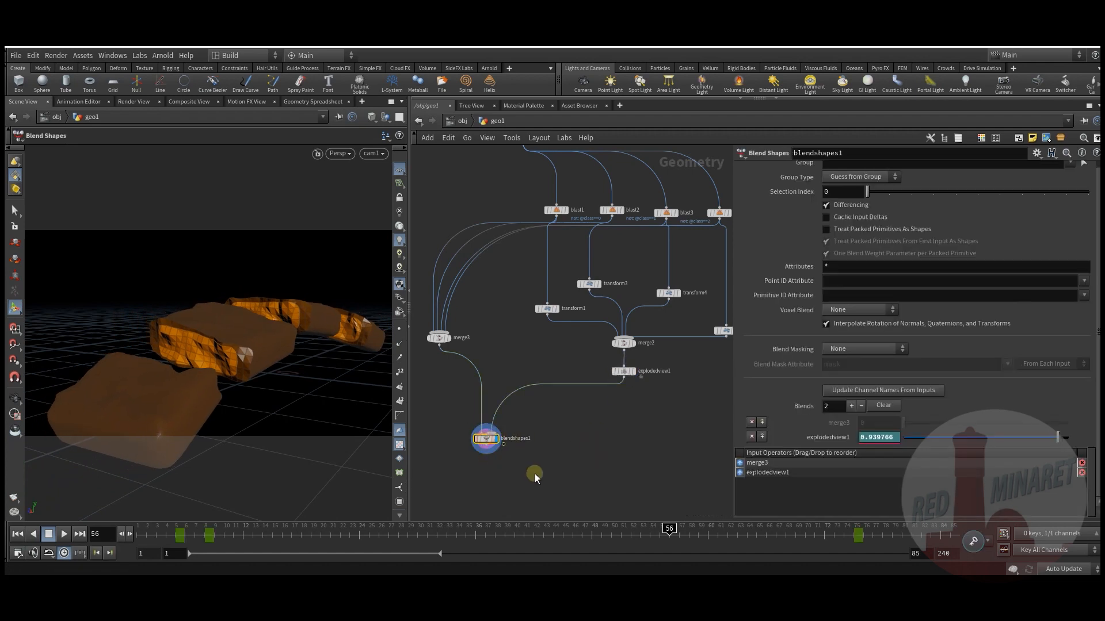
# Preview the blend-shape separation, move its second keyframe one frame earlier, and replay the animation.
pyautogui.moveTo(221, 544); pyautogui.dragTo(133, 543)
pyautogui.moveTo(204, 542); pyautogui.dragTo(465, 535)
pyautogui.click(18, 534)
pyautogui.click(64, 534)
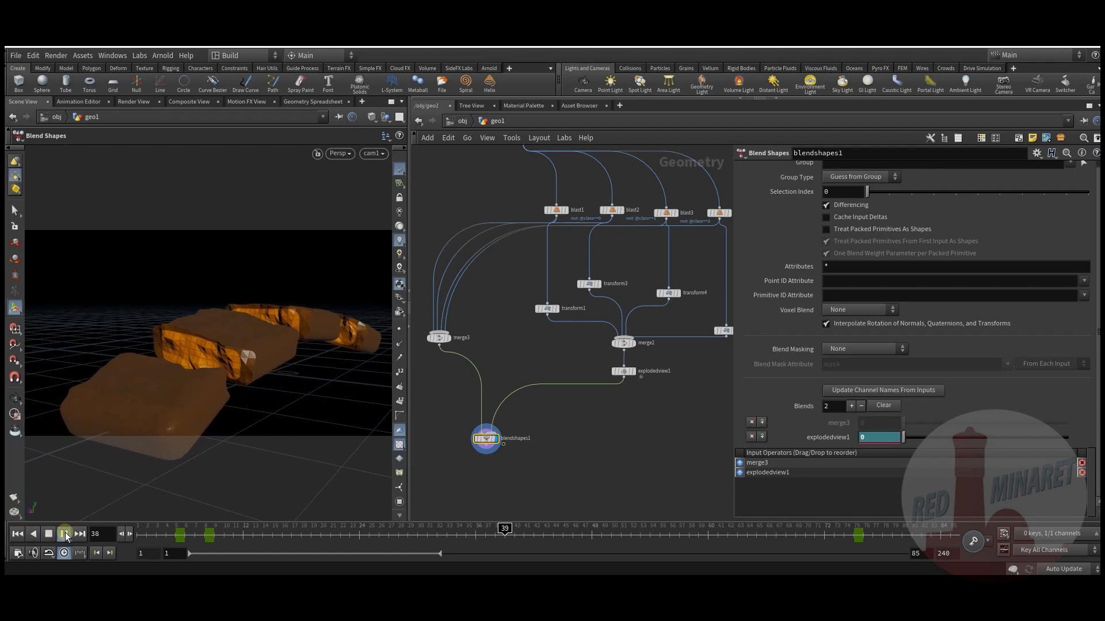
pyautogui.click(49, 534)
pyautogui.click(18, 533)
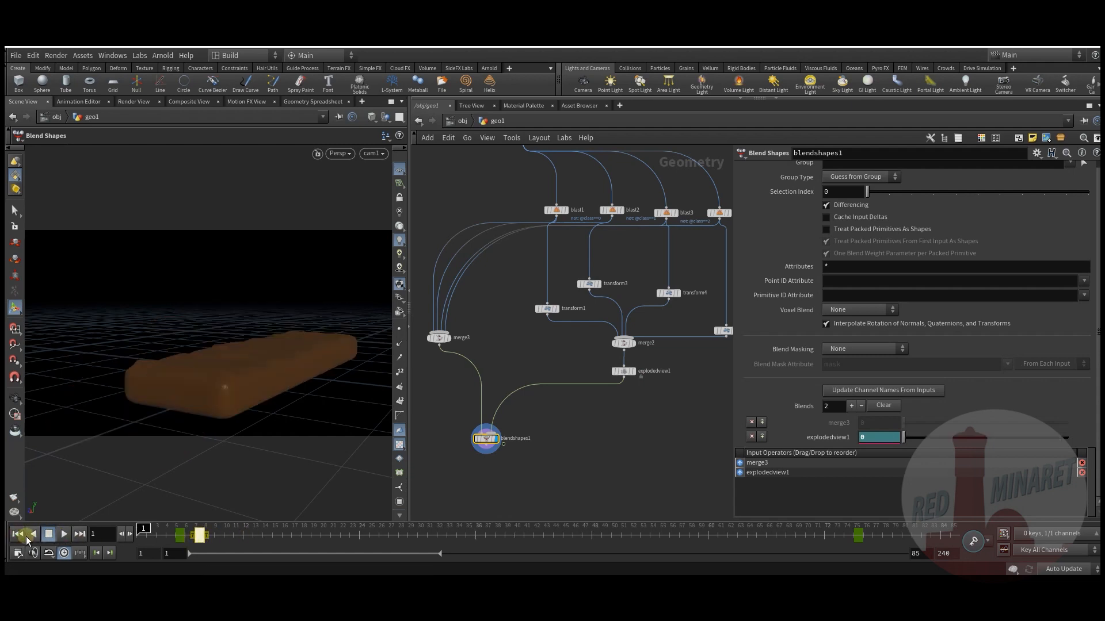
pyautogui.click(63, 534)
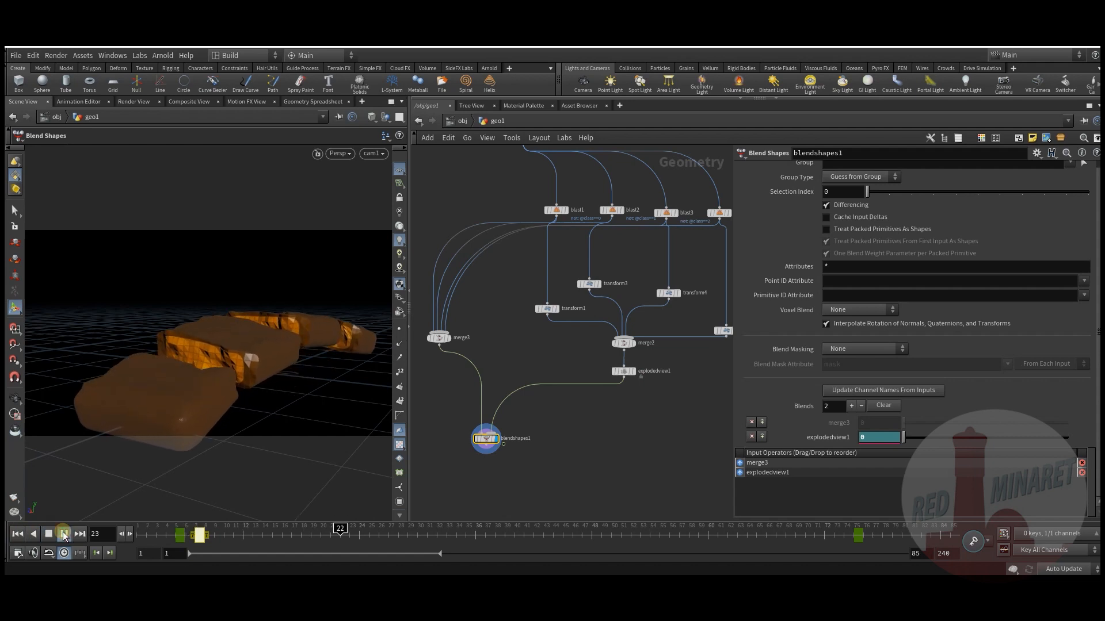
pyautogui.click(50, 535)
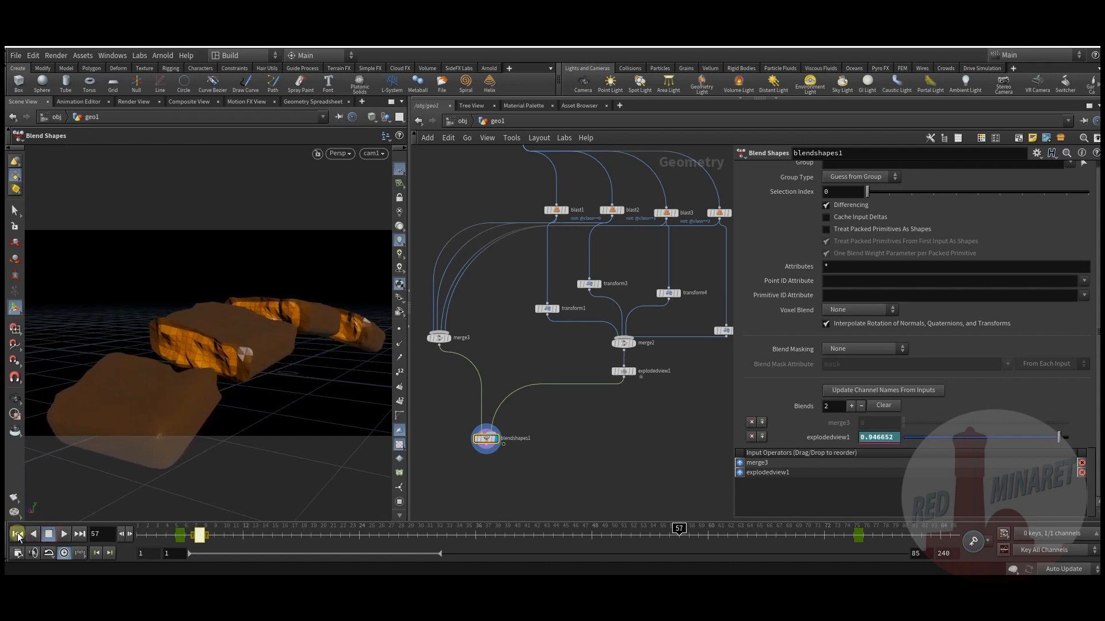
# Set transform3's Z rotation to 10 and its Y translation to 0.151305.
pyautogui.click(623, 438)
pyautogui.moveTo(625, 329); pyautogui.dragTo(613, 347, button='middle')
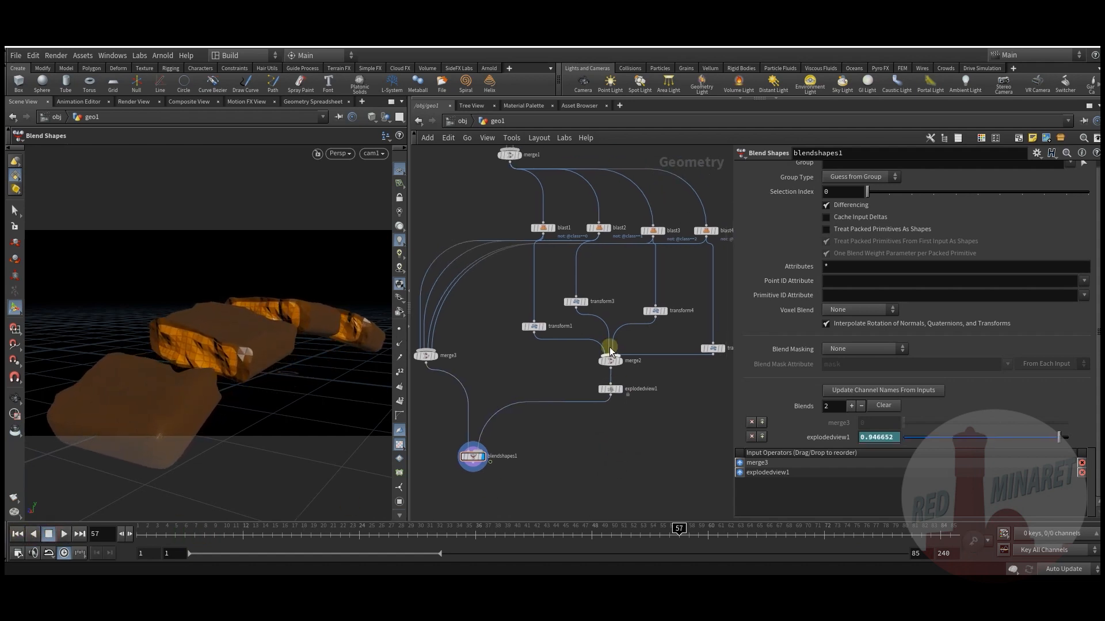
pyautogui.click(577, 300)
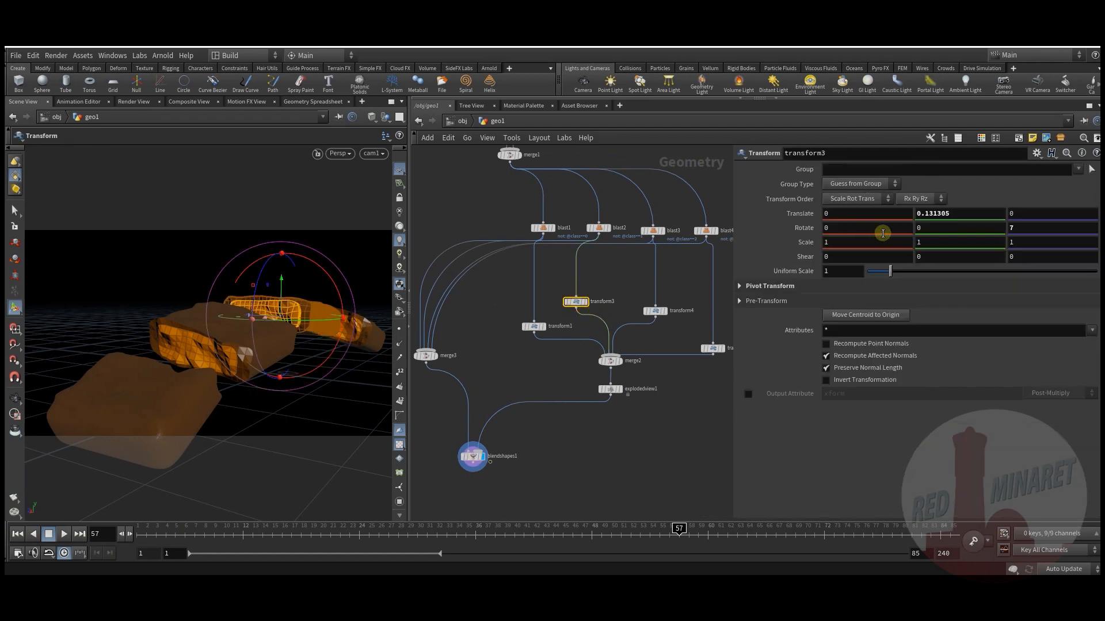
pyautogui.moveTo(1019, 228); pyautogui.dragTo(1048, 211, button='middle')
pyautogui.moveTo(965, 213); pyautogui.dragTo(991, 232, button='middle')
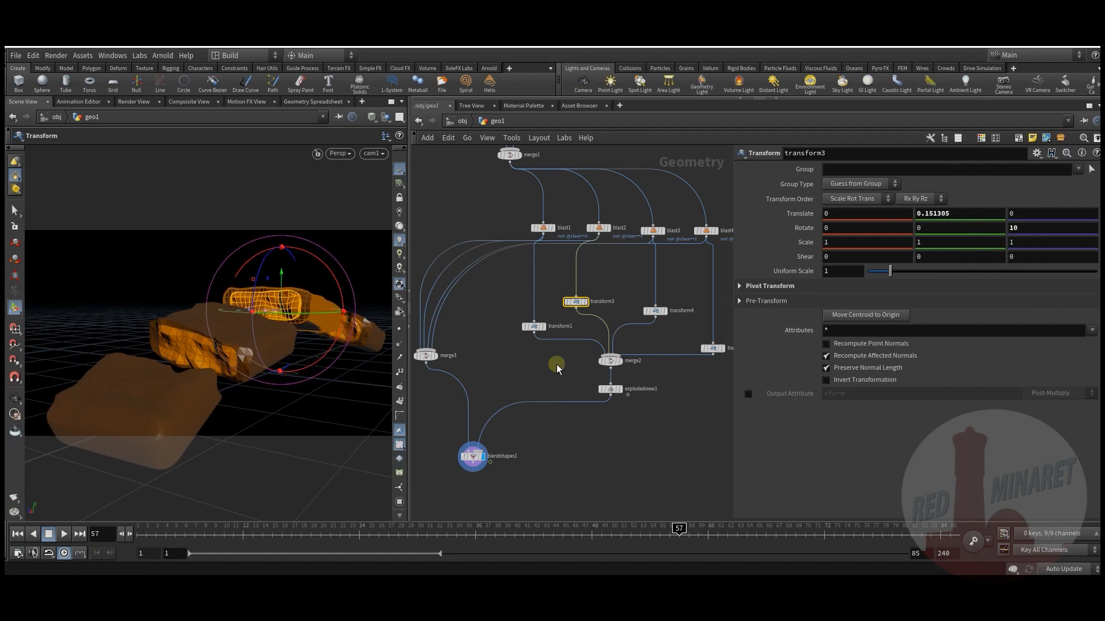
# Set transform4's Z rotation to -15.2.
pyautogui.click(656, 312)
pyautogui.moveTo(1040, 229); pyautogui.dragTo(991, 213, button='middle')
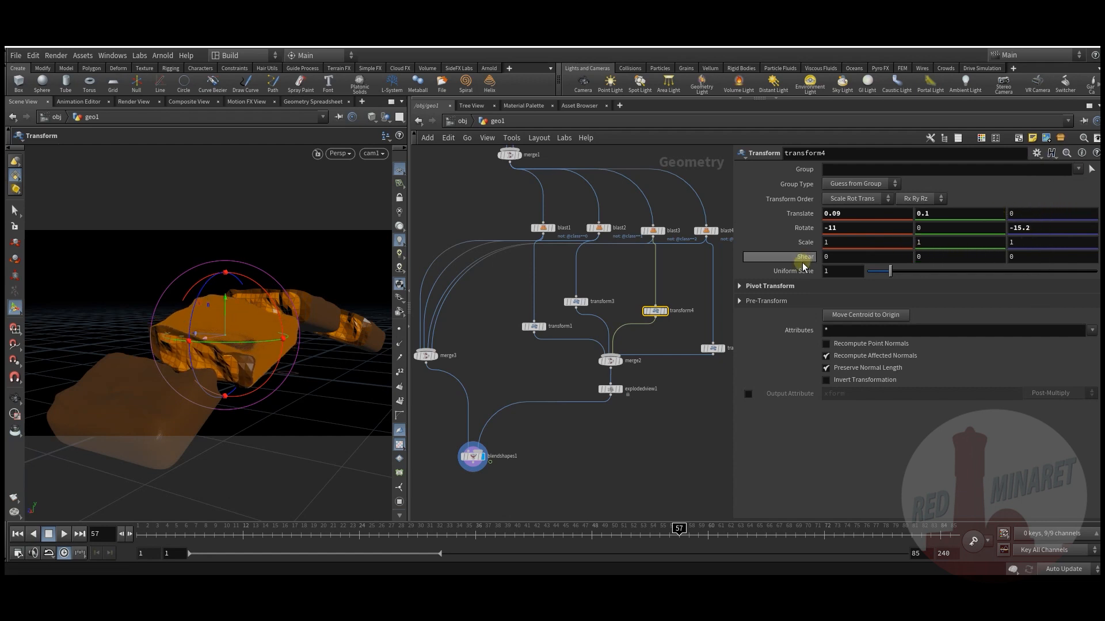
pyautogui.click(600, 463)
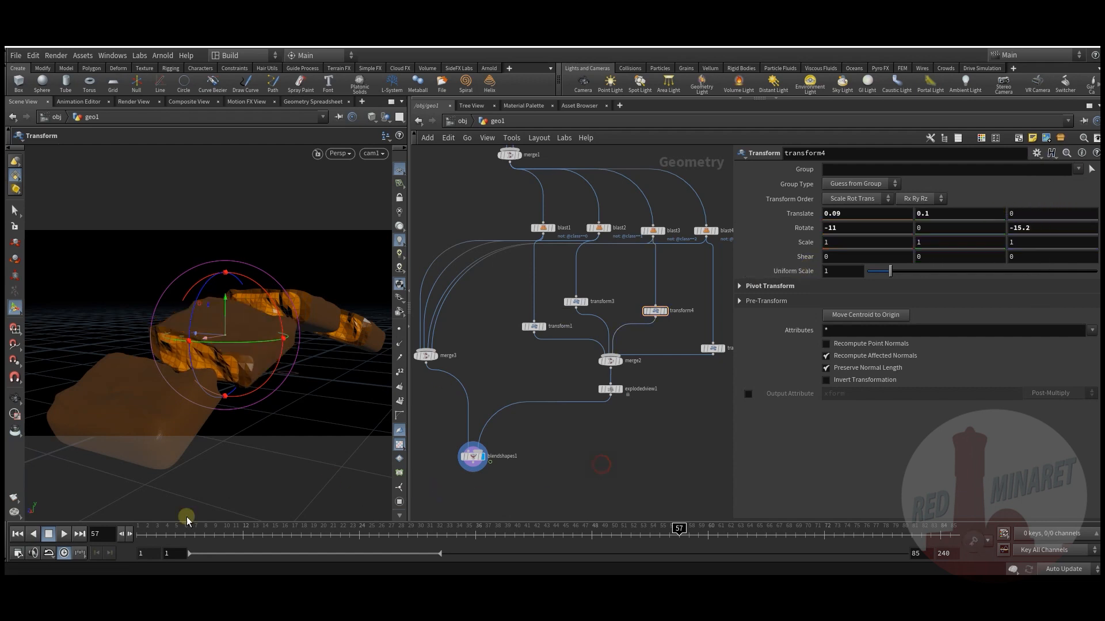
# Play the bar's separation animation from the first frame to check the adjusted pieces.
pyautogui.click(18, 534)
pyautogui.click(49, 534)
pyautogui.click(65, 534)
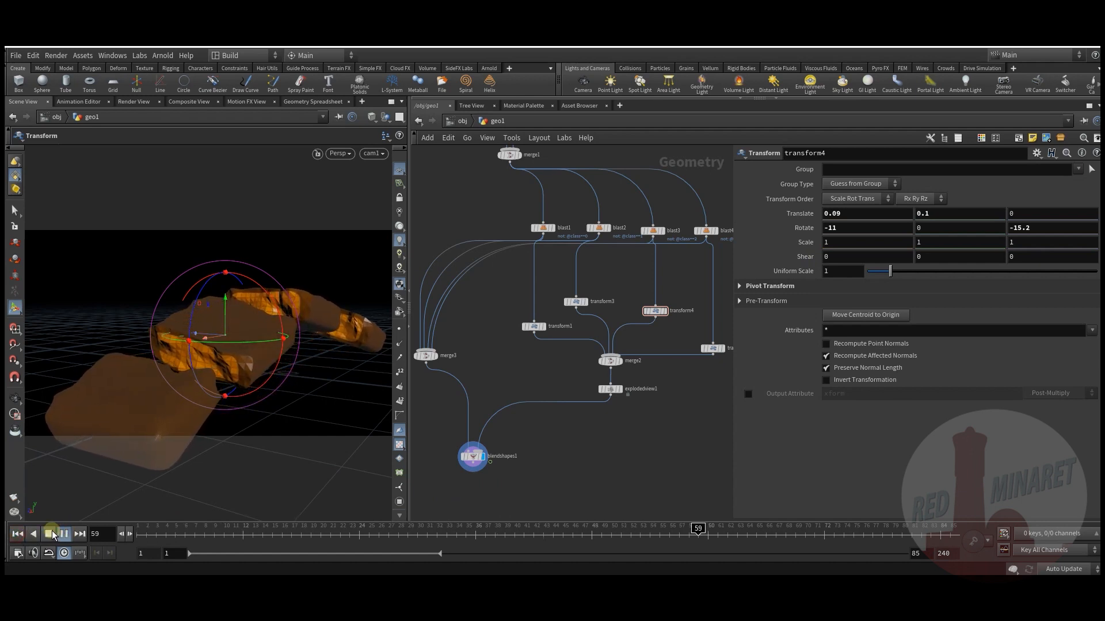
pyautogui.click(50, 535)
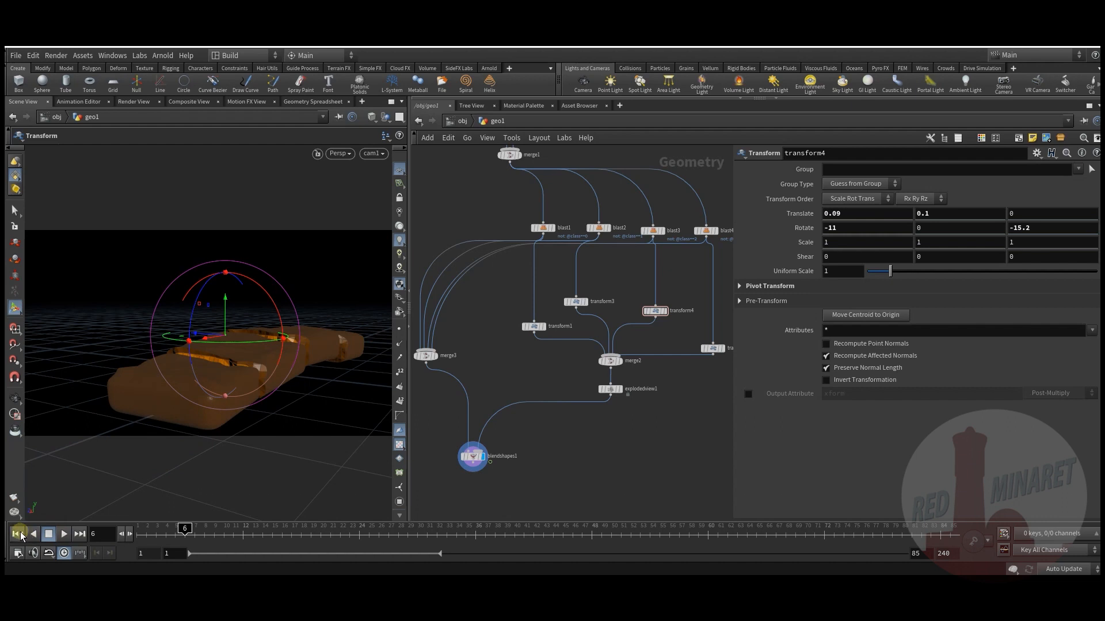
pyautogui.click(63, 535)
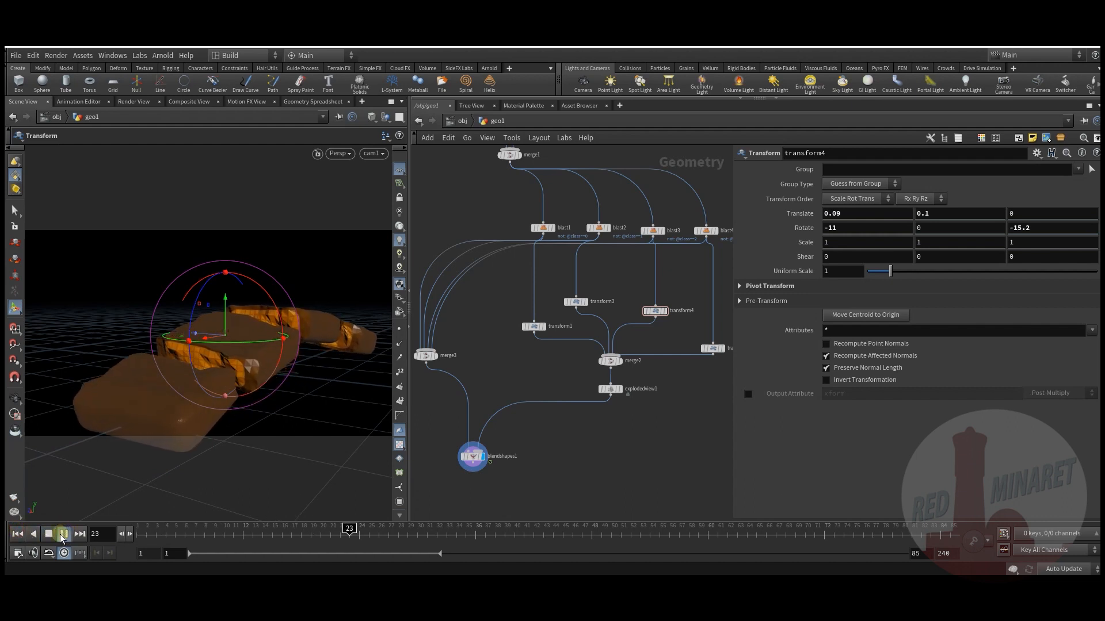
pyautogui.click(49, 535)
# Add a Sphere node in the empty part of the network beside the chocolate bar's node tree.
pyautogui.moveTo(599, 444); pyautogui.dragTo(650, 405, button='middle')
pyautogui.scroll(-5, 633, 414)
pyautogui.scroll(-3, 553, 440)
pyautogui.moveTo(537, 402)
pyautogui.mouseDown(button='middle')
pyautogui.moveTo(552, 421)
pyautogui.moveTo(541, 419)
pyautogui.mouseUp(button='middle')
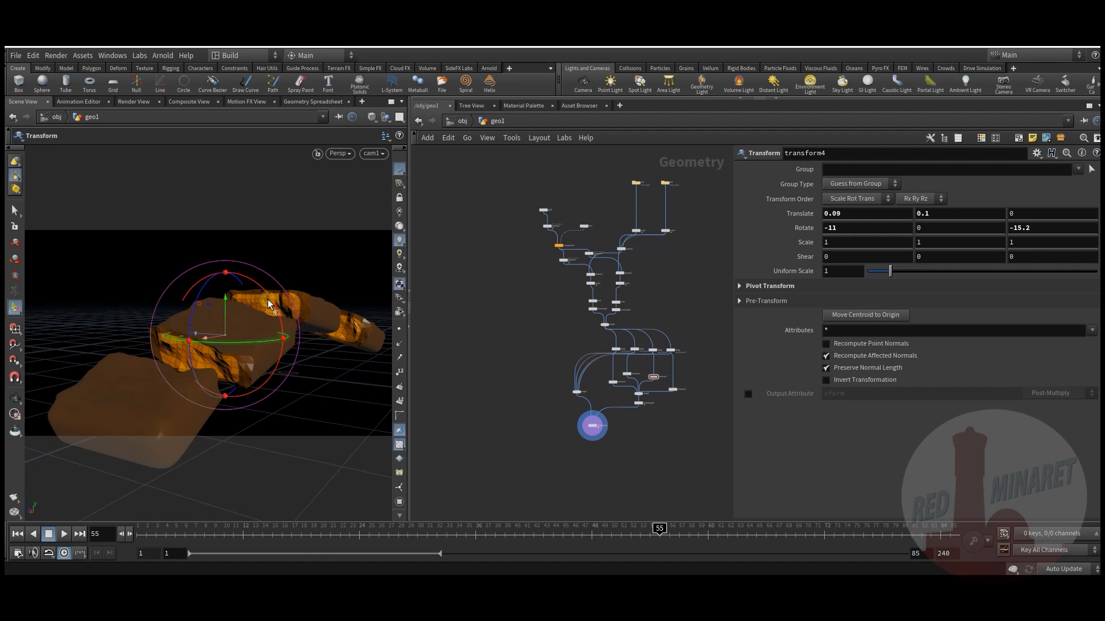
pyautogui.moveTo(506, 403); pyautogui.dragTo(559, 364, button='middle')
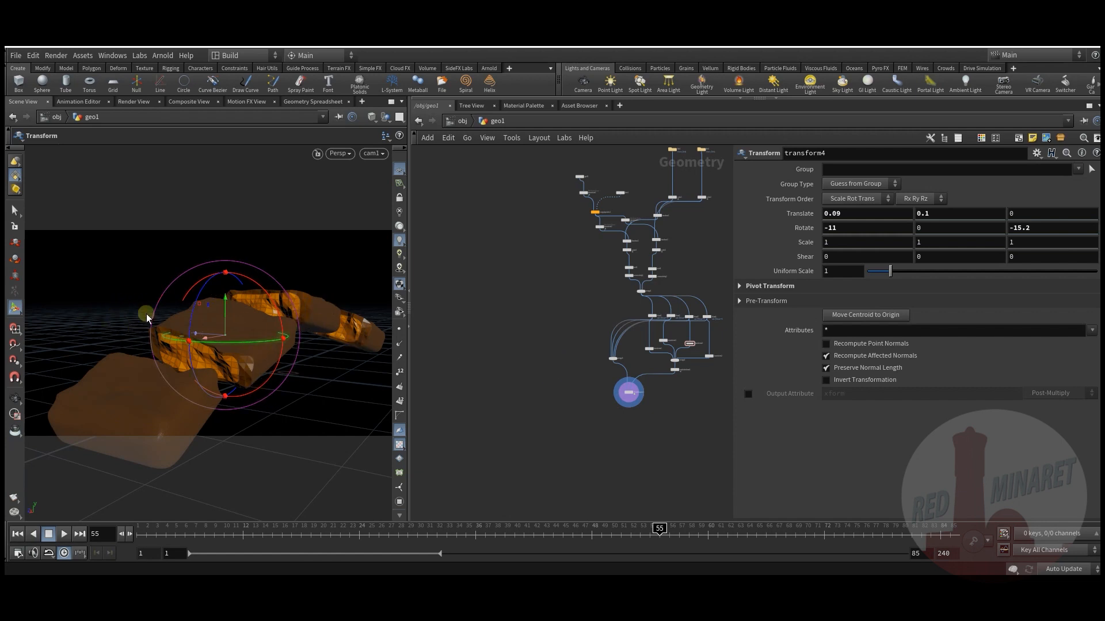
pyautogui.moveTo(509, 362); pyautogui.dragTo(538, 328, button='middle')
pyautogui.scroll(2, 523, 353)
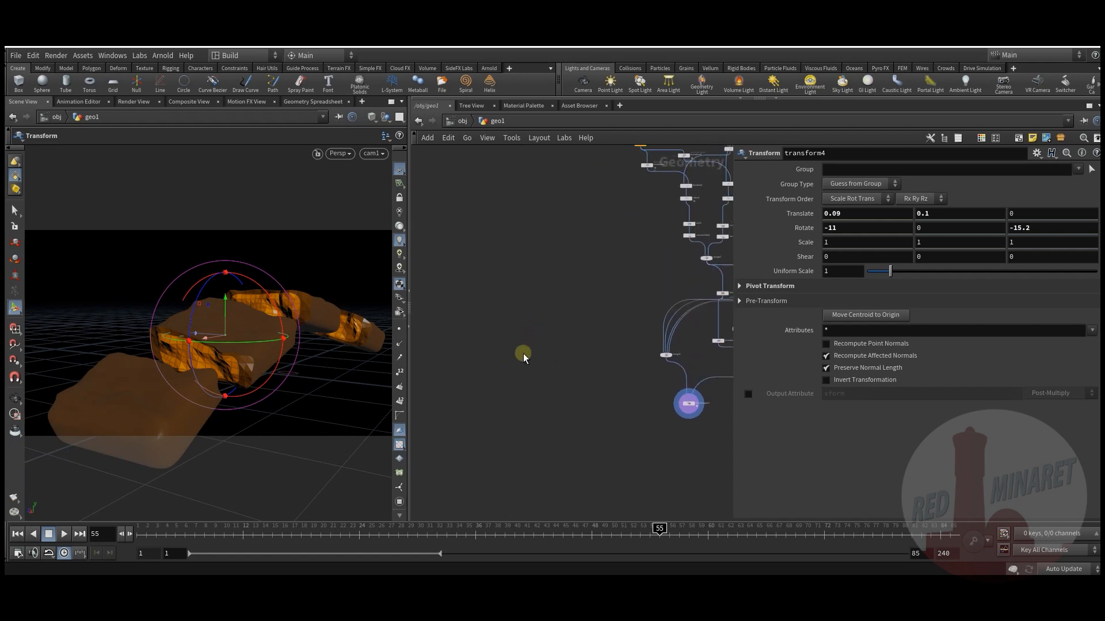
pyautogui.press('Tab')
pyautogui.write('sph')
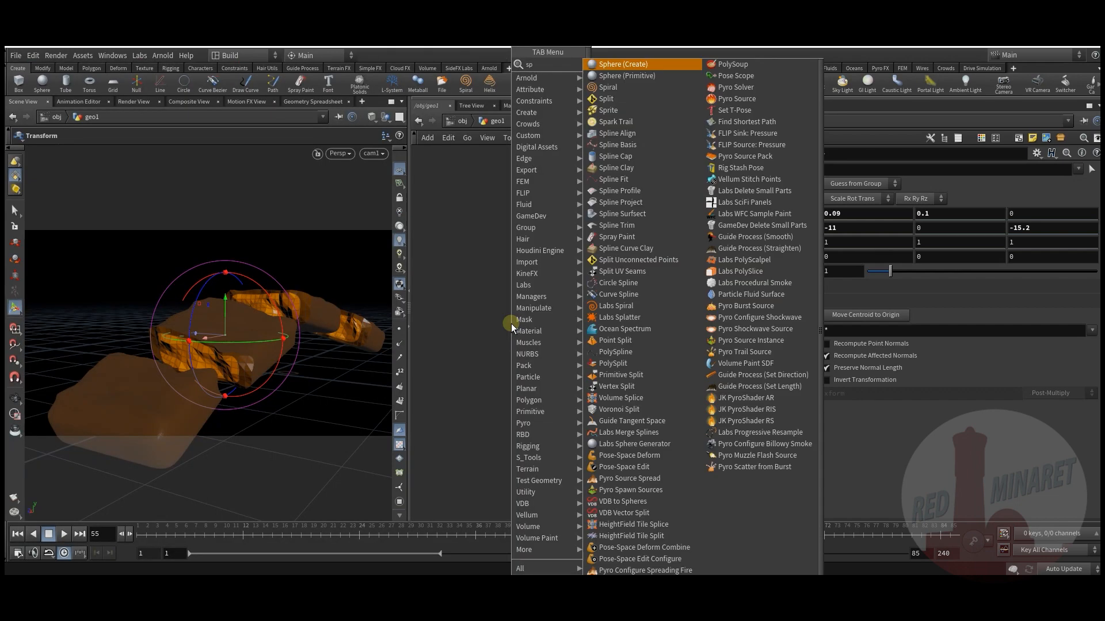
pyautogui.click(624, 68)
pyautogui.click(506, 324)
pyautogui.moveTo(501, 334); pyautogui.dragTo(502, 346)
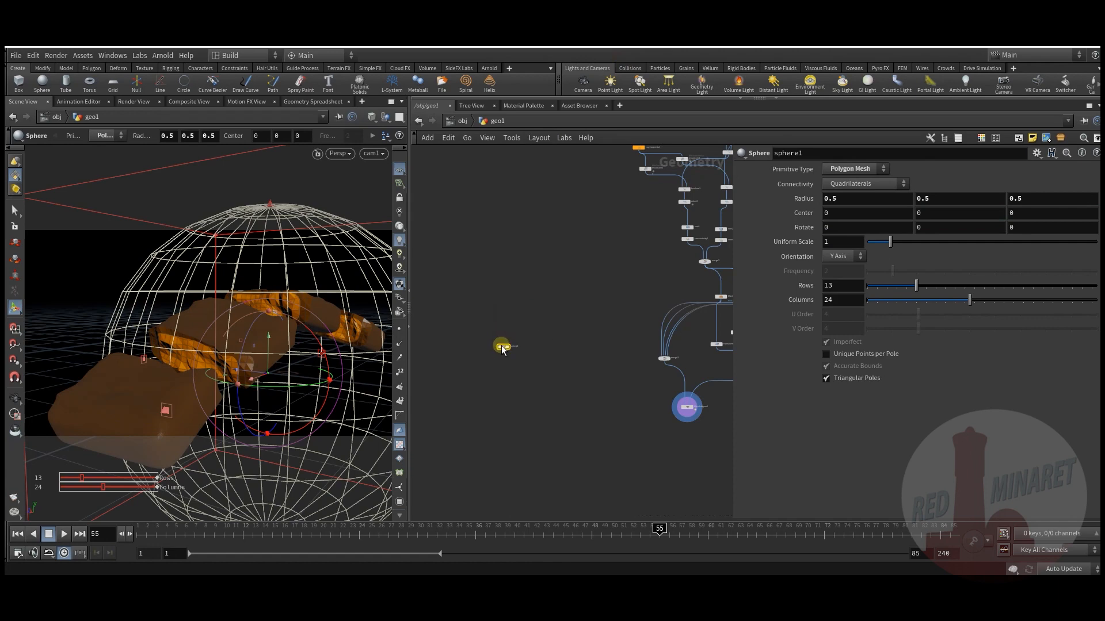
# Append a Transform node to sphere1 and display it.
pyautogui.moveTo(529, 393); pyautogui.dragTo(515, 407, button='middle')
pyautogui.scroll(3, 501, 368)
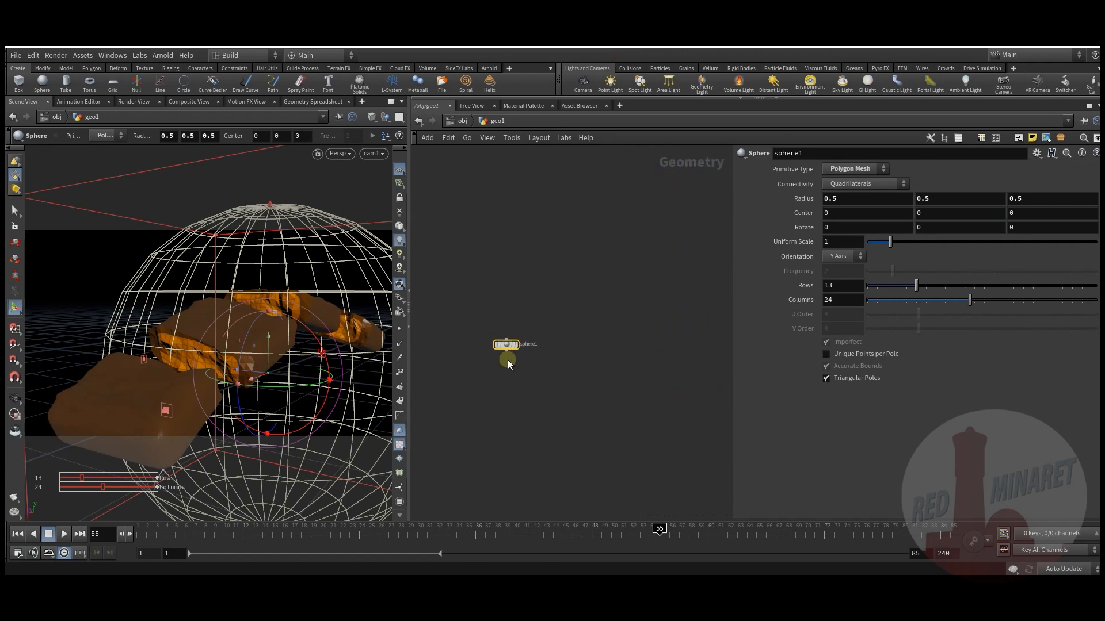
pyautogui.press('Tab')
pyautogui.moveTo(521, 345)
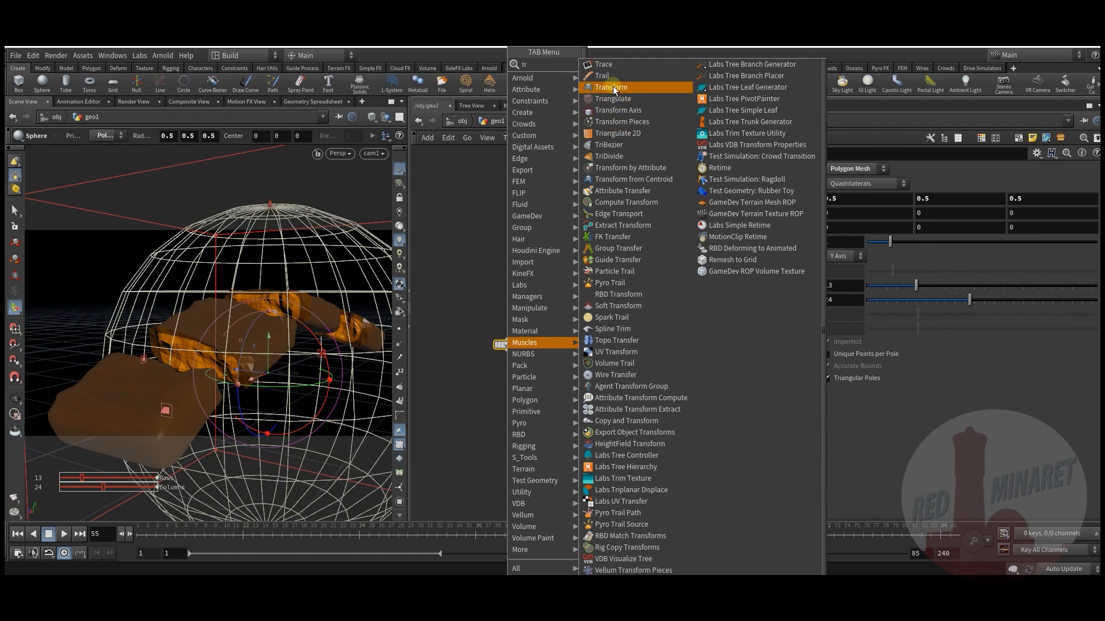
pyautogui.click(632, 87)
pyautogui.click(516, 389)
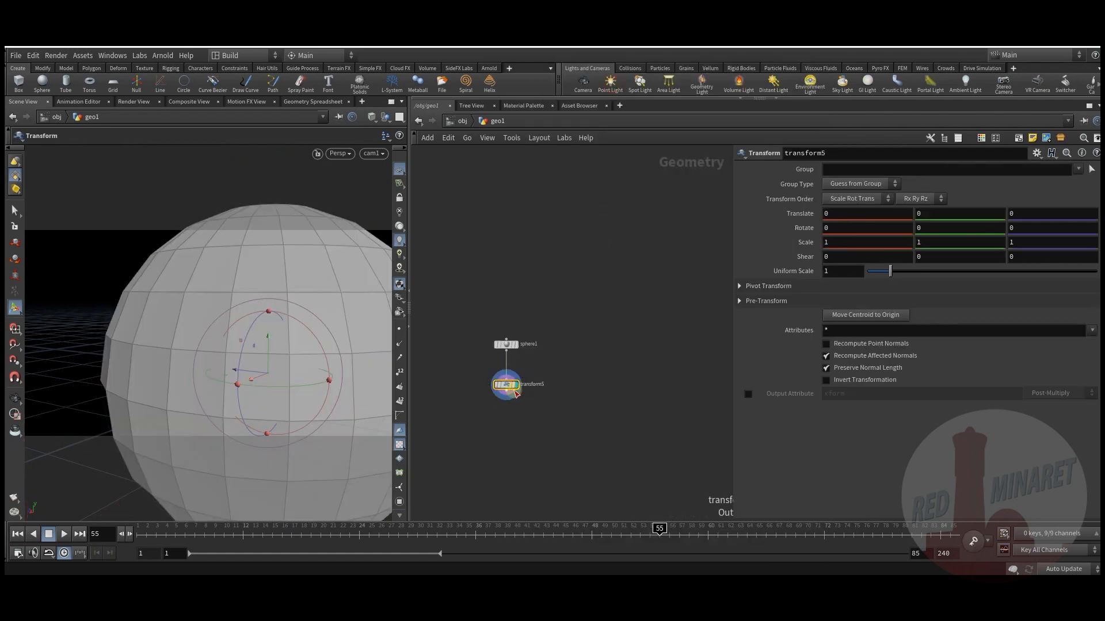
# Template blendshapes1 so the bar pieces serve as a reference, and return to transform5.
pyautogui.moveTo(607, 386); pyautogui.dragTo(706, 419, button='middle')
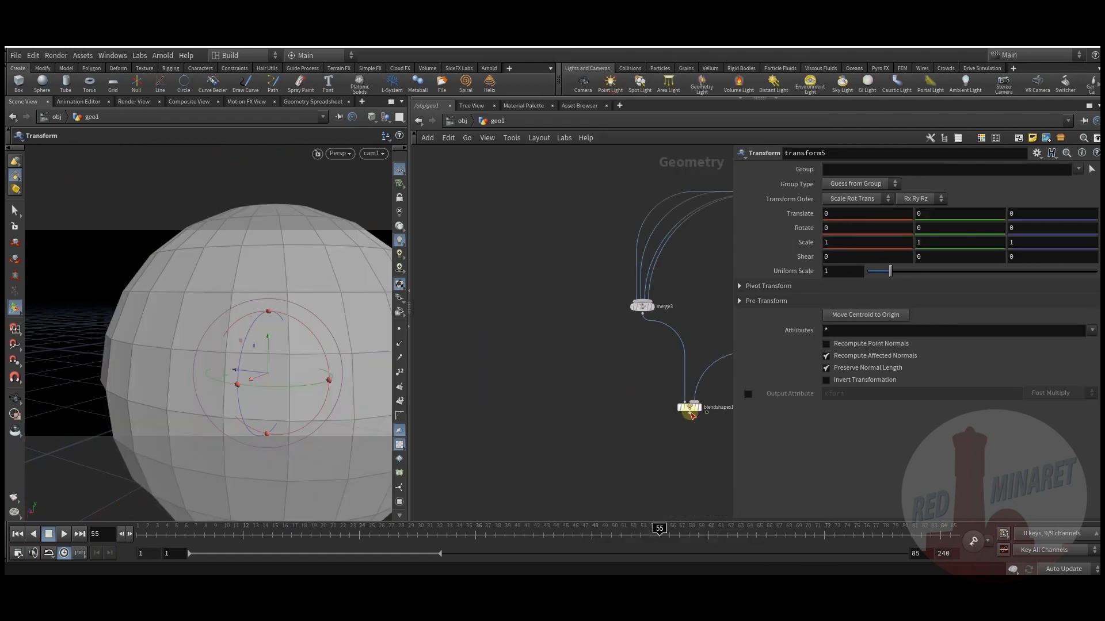
pyautogui.click(703, 421)
pyautogui.moveTo(564, 345); pyautogui.dragTo(536, 406, button='middle')
pyautogui.click(534, 406)
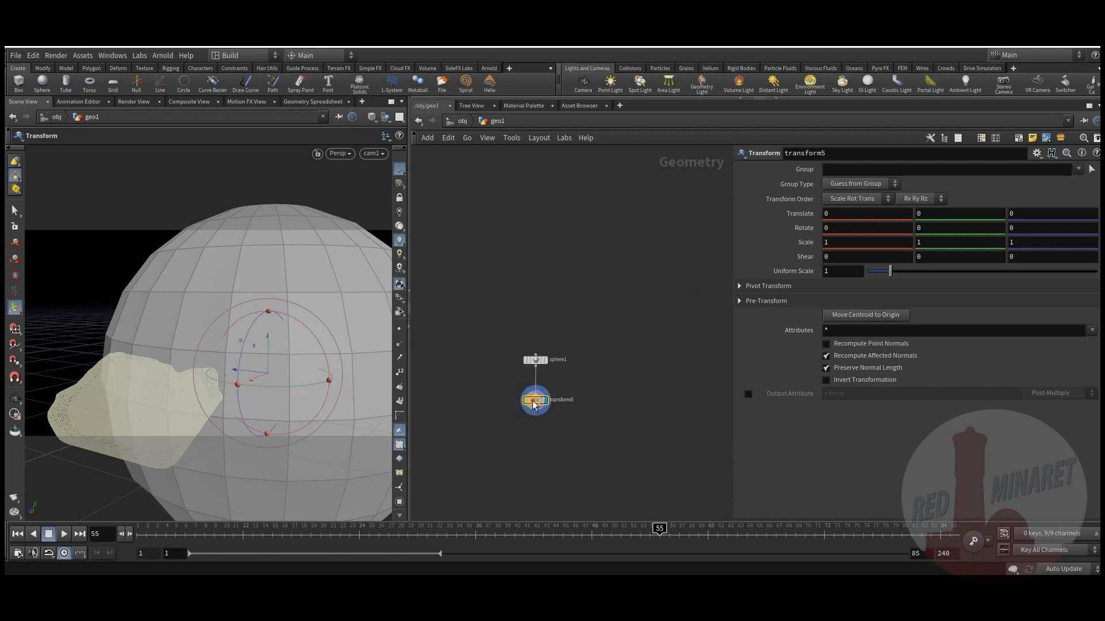
# Increase sphere1's resolution to 41 rows and 42 columns.
pyautogui.click(539, 362)
pyautogui.moveTo(979, 284); pyautogui.dragTo(1059, 301)
pyautogui.moveTo(604, 387); pyautogui.dragTo(626, 380, button='middle')
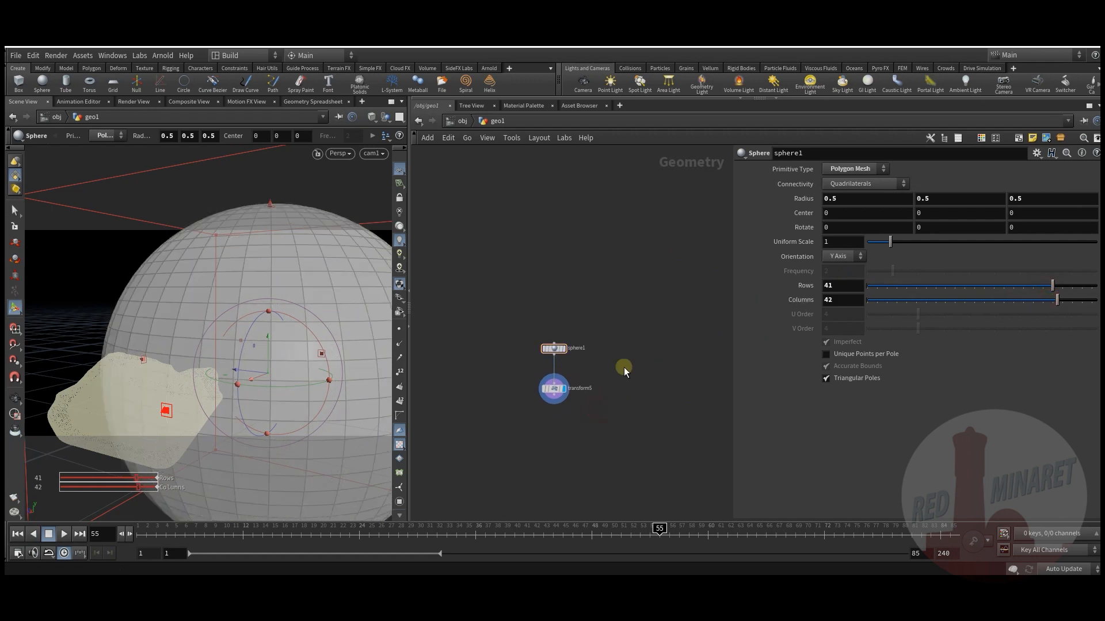
# Set transform5's Uniform Scale to 0.3 and its X scale to 0.7.
pyautogui.click(553, 391)
pyautogui.moveTo(891, 273); pyautogui.dragTo(874, 277)
pyautogui.moveTo(1024, 246); pyautogui.dragTo(1007, 242, button='middle')
pyautogui.moveTo(858, 243); pyautogui.dragTo(830, 242, button='middle')
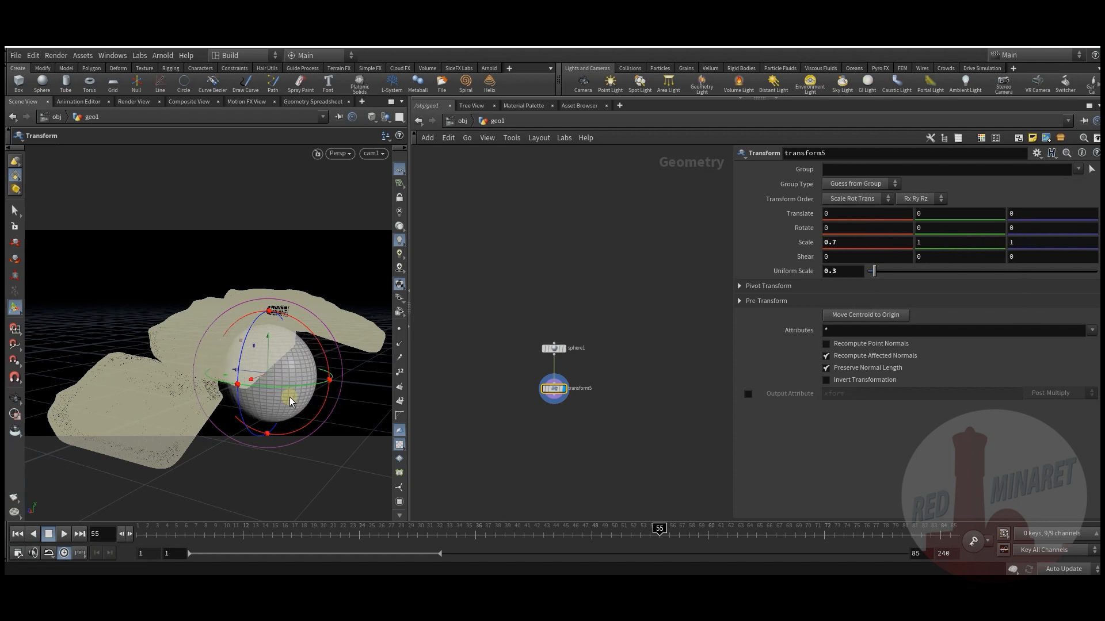
# Position the sphere inside the bar at about X 0.055 and Y 0.051, and key transform5's translation at frame 5.
pyautogui.keyDown('alt'); pyautogui.moveTo(252, 385); pyautogui.dragTo(247, 331); pyautogui.keyUp('alt')
pyautogui.press('Escape')
pyautogui.press('Return')
pyautogui.moveTo(265, 535); pyautogui.dragTo(143, 532)
pyautogui.moveTo(261, 282); pyautogui.dragTo(263, 317)
pyautogui.moveTo(198, 533); pyautogui.dragTo(175, 534)
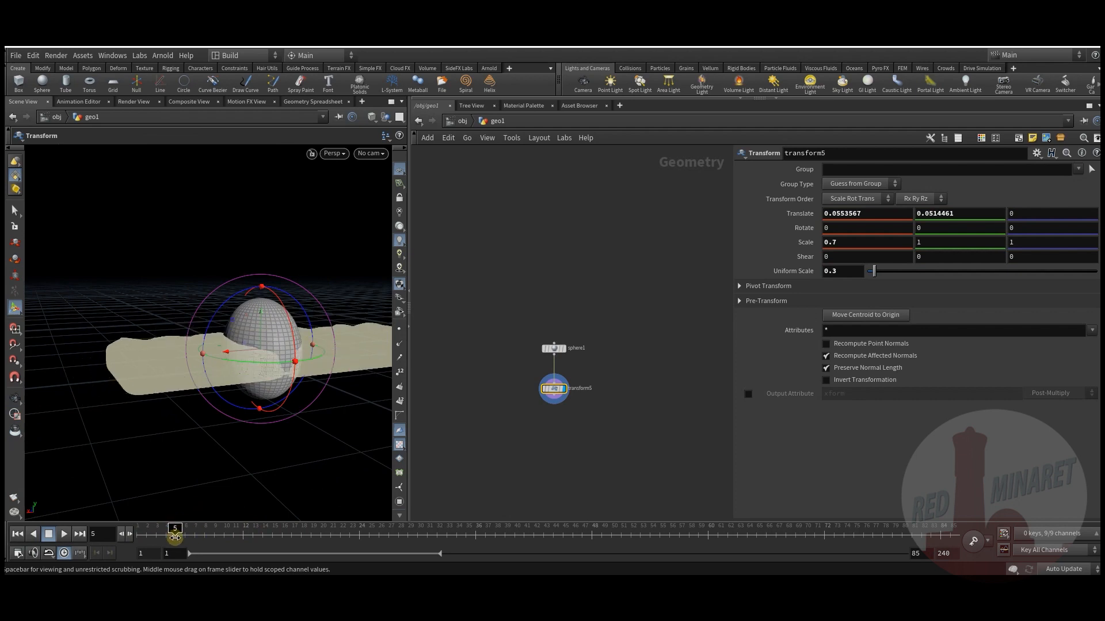
pyautogui.keyDown('alt'); pyautogui.click(800, 213); pyautogui.keyUp('alt')
# Raise the sphere to about Y 0.139 at frame 9 and key transform5's translation.
pyautogui.moveTo(200, 532); pyautogui.dragTo(214, 532)
pyautogui.moveTo(266, 319); pyautogui.dragTo(263, 287)
pyautogui.keyDown('alt'); pyautogui.click(796, 214); pyautogui.keyUp('alt')
# Key transform5's Uniform Scale at 0 on frame 5 and 0.4 on frame 9.
pyautogui.moveTo(202, 540); pyautogui.dragTo(172, 534)
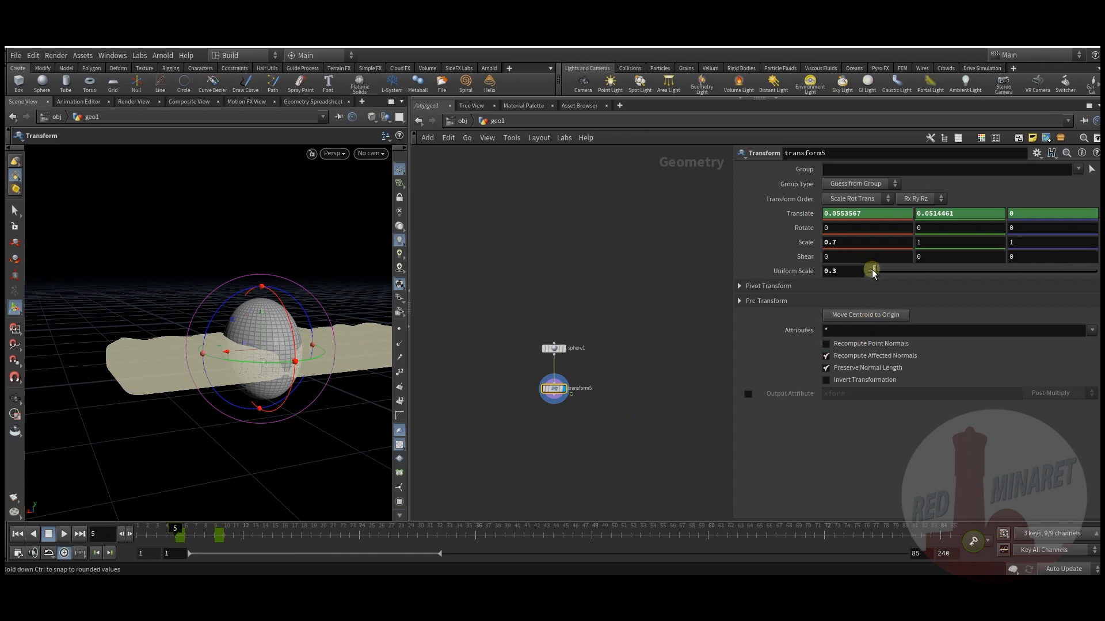
pyautogui.moveTo(874, 270); pyautogui.dragTo(873, 275)
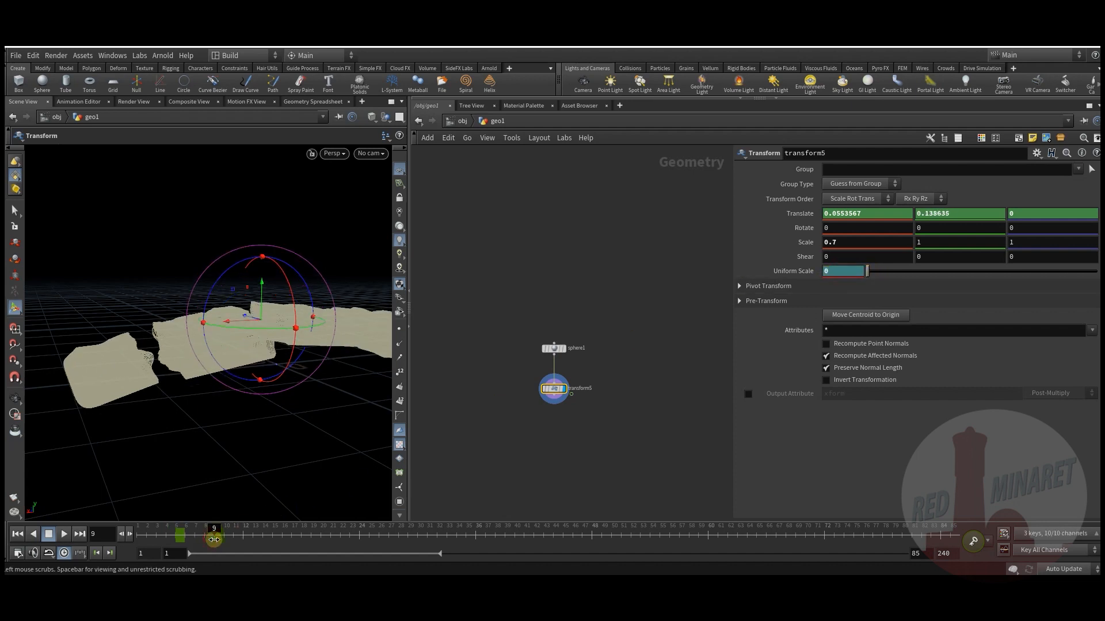
pyautogui.moveTo(869, 275); pyautogui.dragTo(877, 275)
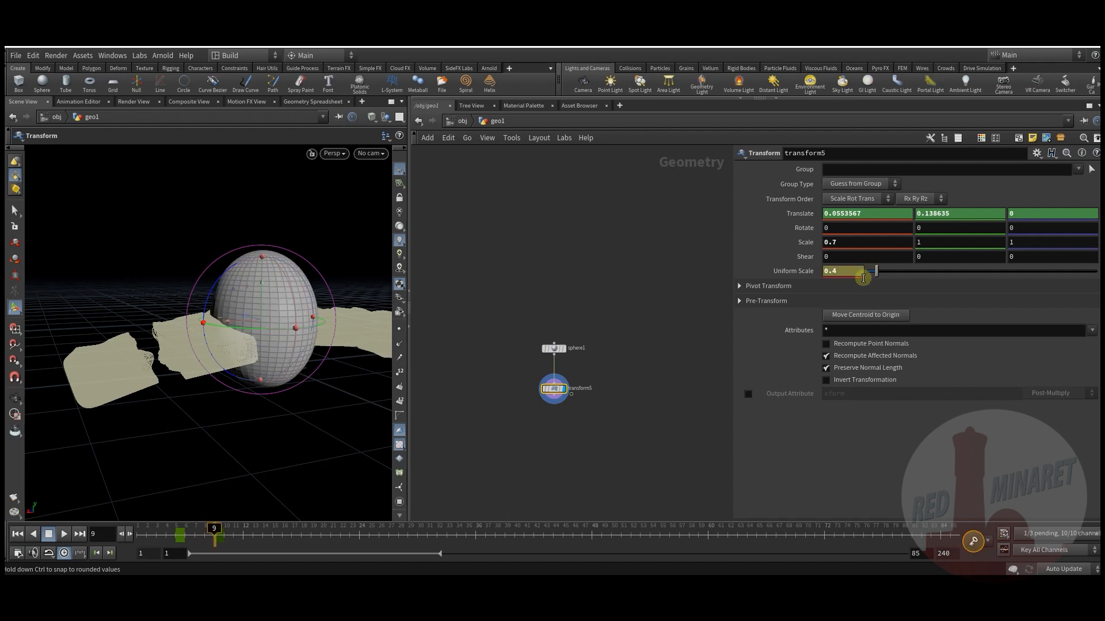
pyautogui.keyDown('alt'); pyautogui.click(863, 279); pyautogui.keyUp('alt')
# Key transform5's Uniform Scale at 0.68 on frame 74.
pyautogui.moveTo(360, 532); pyautogui.dragTo(840, 535)
pyautogui.moveTo(891, 270); pyautogui.dragTo(885, 275)
pyautogui.press('k')
# Review the sphere's growth from another angle and shift transform5's last Uniform Scale key to about frame 78.
pyautogui.press('Escape')
pyautogui.moveTo(249, 330); pyautogui.dragTo(261, 344)
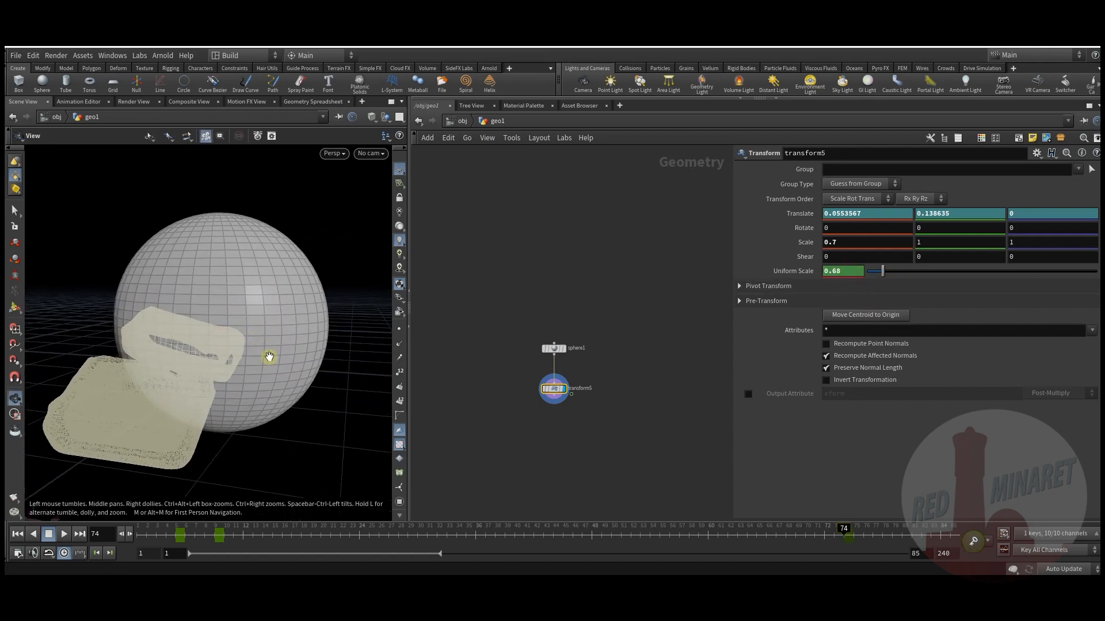
pyautogui.press('Return')
pyautogui.moveTo(261, 535); pyautogui.dragTo(308, 547)
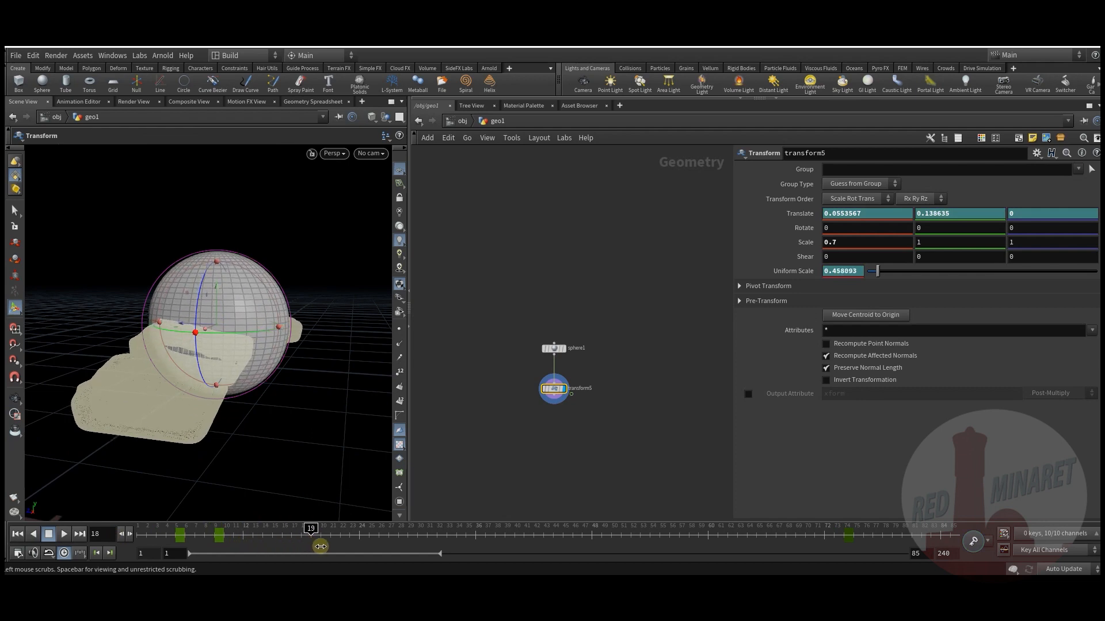
pyautogui.click(48, 535)
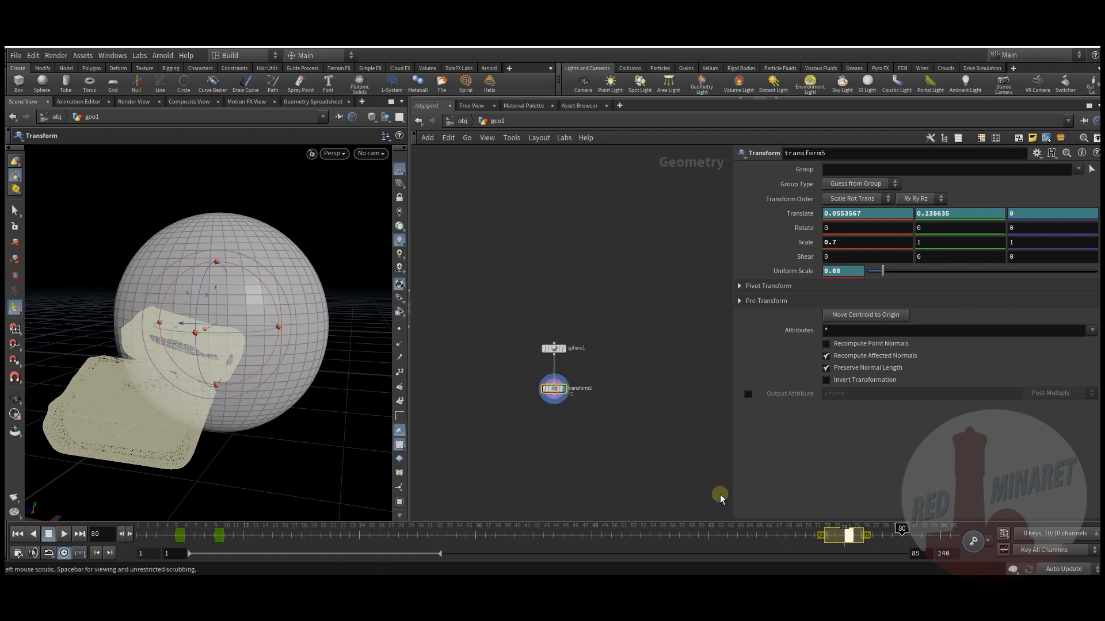
pyautogui.click(578, 431)
pyautogui.click(550, 396)
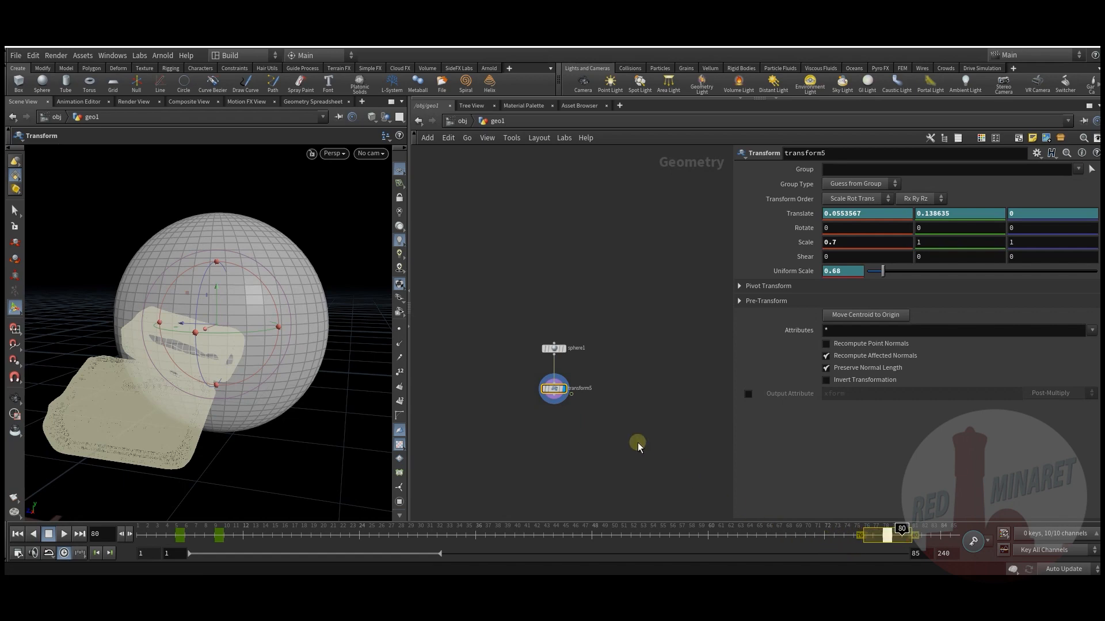
# Insert a Mountain node between sphere1 and transform5, spacing the nodes apart to make room for it.
pyautogui.click(679, 472)
pyautogui.scroll(2, 576, 435)
pyautogui.click(566, 346)
pyautogui.moveTo(542, 349); pyautogui.dragTo(547, 302)
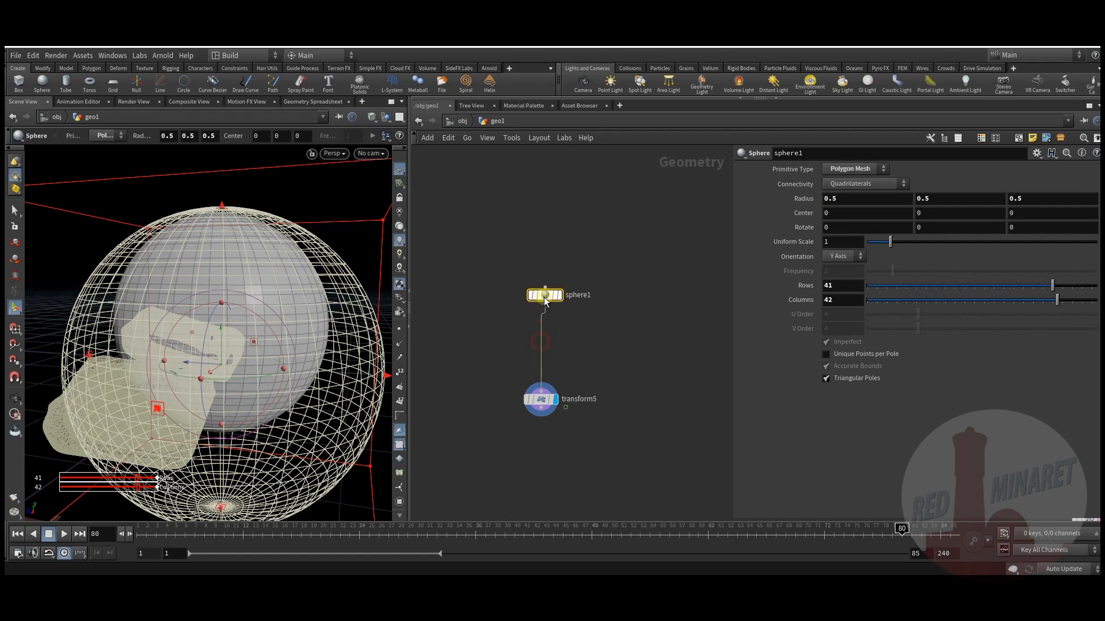
pyautogui.click(565, 337)
pyautogui.press('Tab')
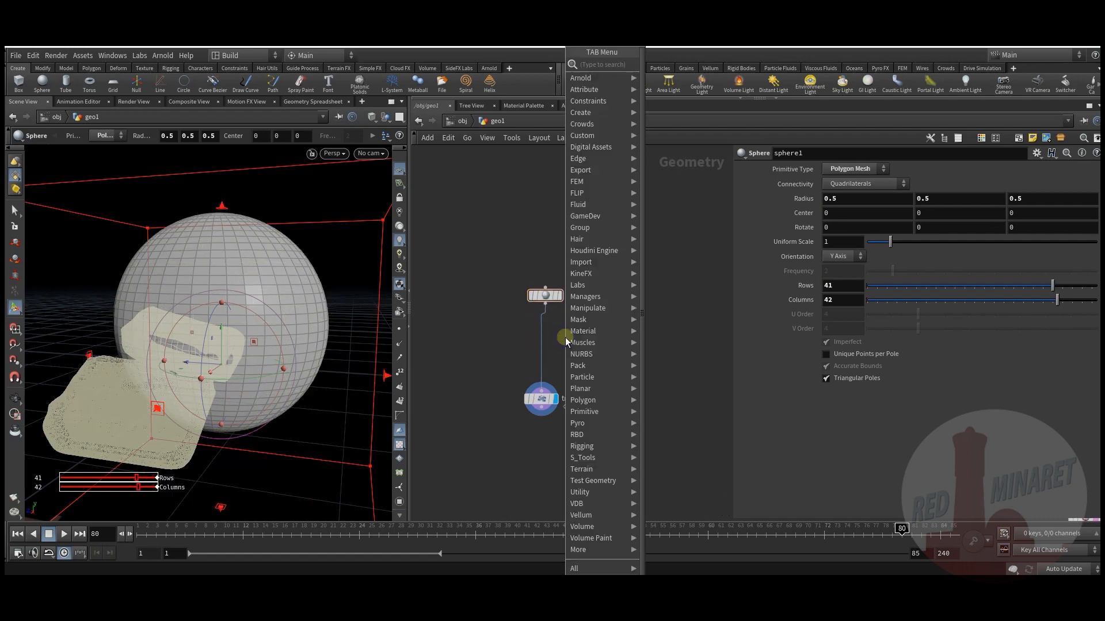
pyautogui.write('mou')
pyautogui.click(668, 64)
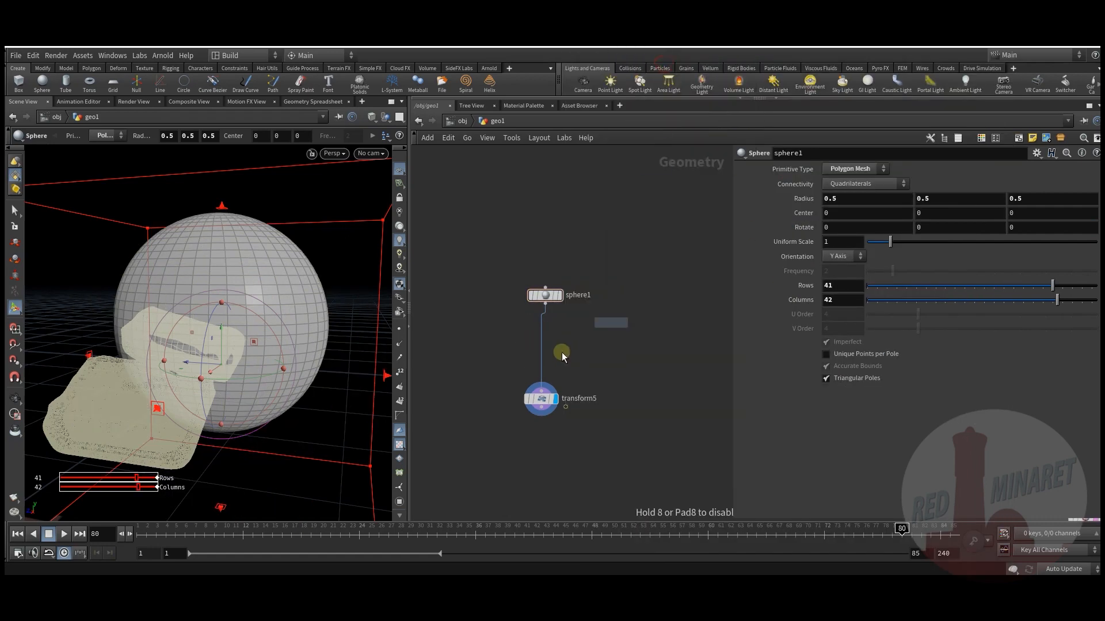
pyautogui.click(543, 340)
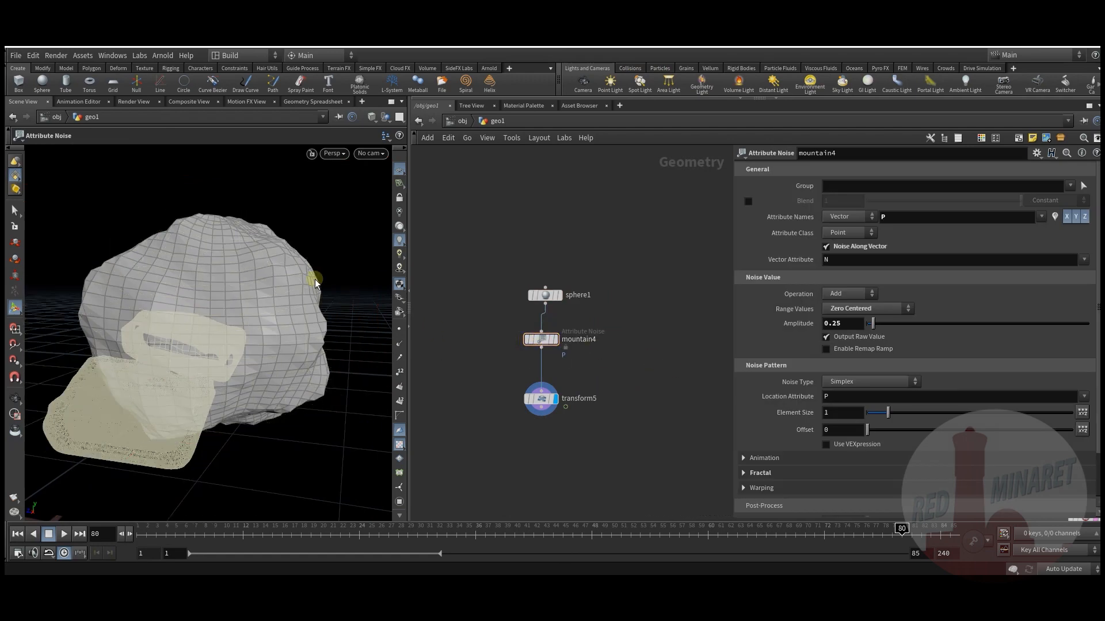
# Set mountain4's noise Element Size to 0.2 and review the spiky sphere over the animation.
pyautogui.moveTo(889, 416); pyautogui.dragTo(872, 422)
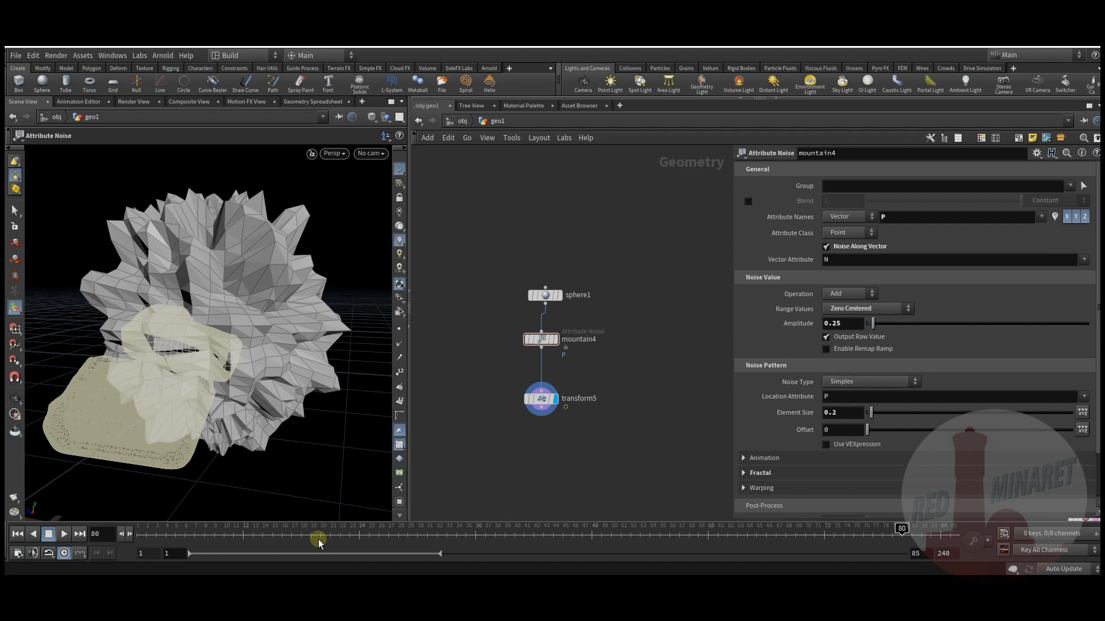
pyautogui.moveTo(208, 537); pyautogui.dragTo(591, 536)
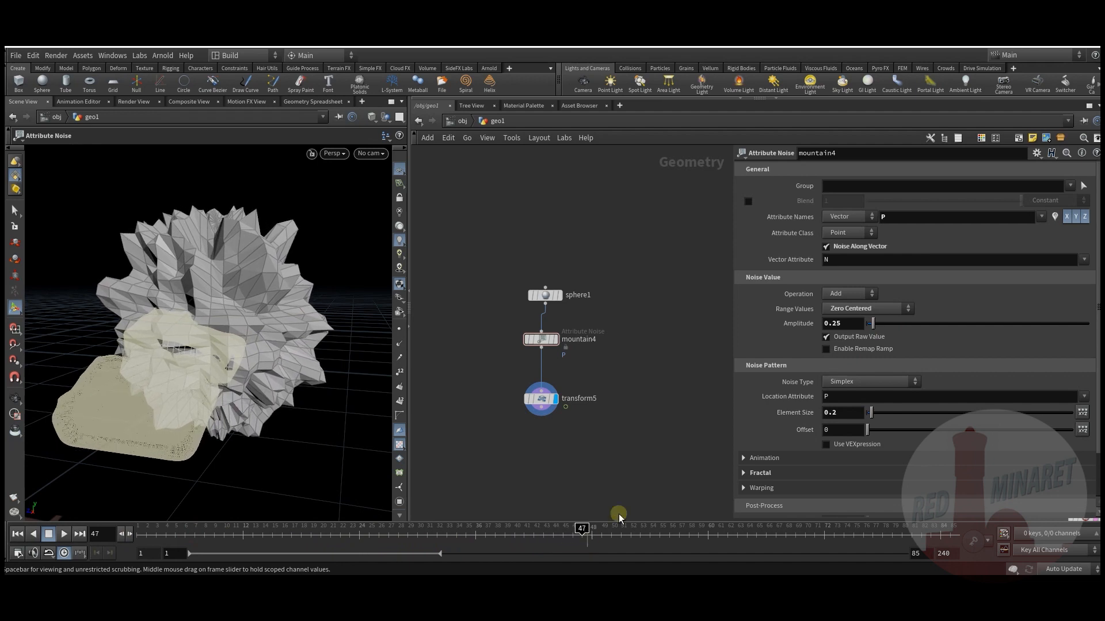
pyautogui.moveTo(471, 528); pyautogui.dragTo(389, 529)
pyautogui.moveTo(276, 550); pyautogui.dragTo(738, 556)
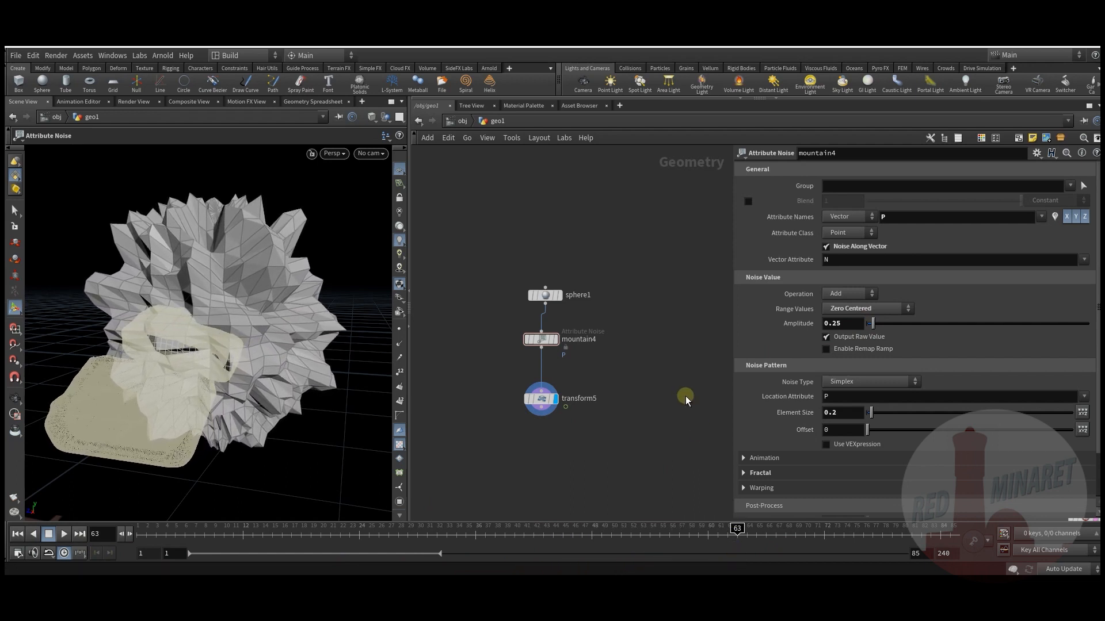
# Set mountain4's Range Values to Positive, Offset to 2.9 and Amplitude to 0.1.
pyautogui.click(909, 308)
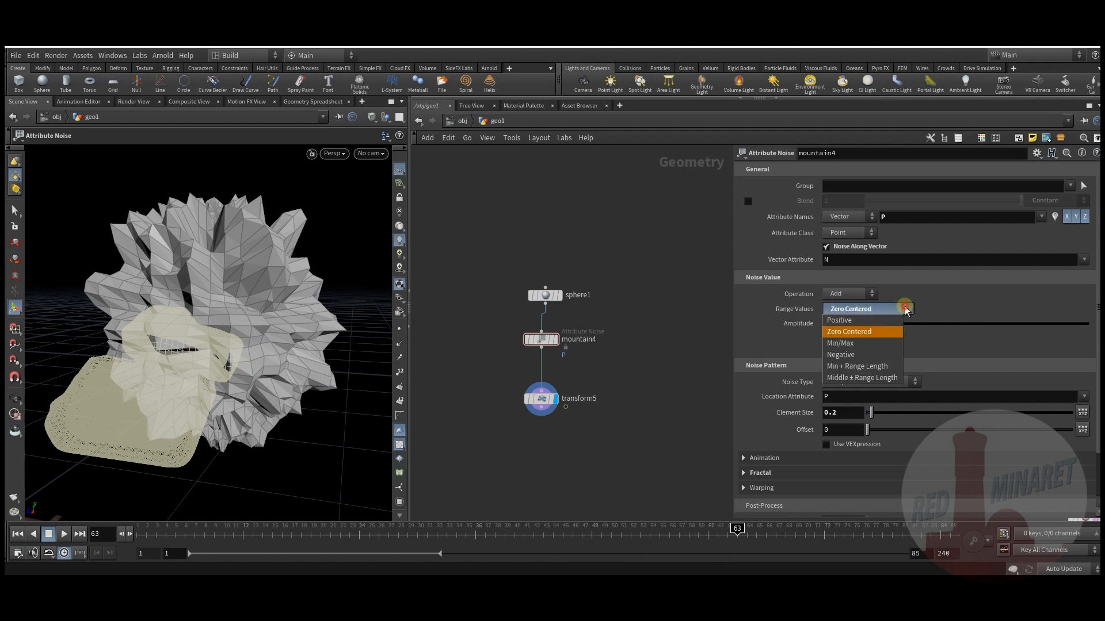
pyautogui.click(880, 322)
pyautogui.moveTo(282, 532); pyautogui.dragTo(504, 532)
pyautogui.moveTo(873, 432); pyautogui.dragTo(880, 430)
pyautogui.moveTo(843, 322); pyautogui.dragTo(909, 343, button='middle')
# Key mountain4's Amplitude at 0.1 on frame 5, where the sphere starts growing.
pyautogui.moveTo(295, 540); pyautogui.dragTo(189, 538)
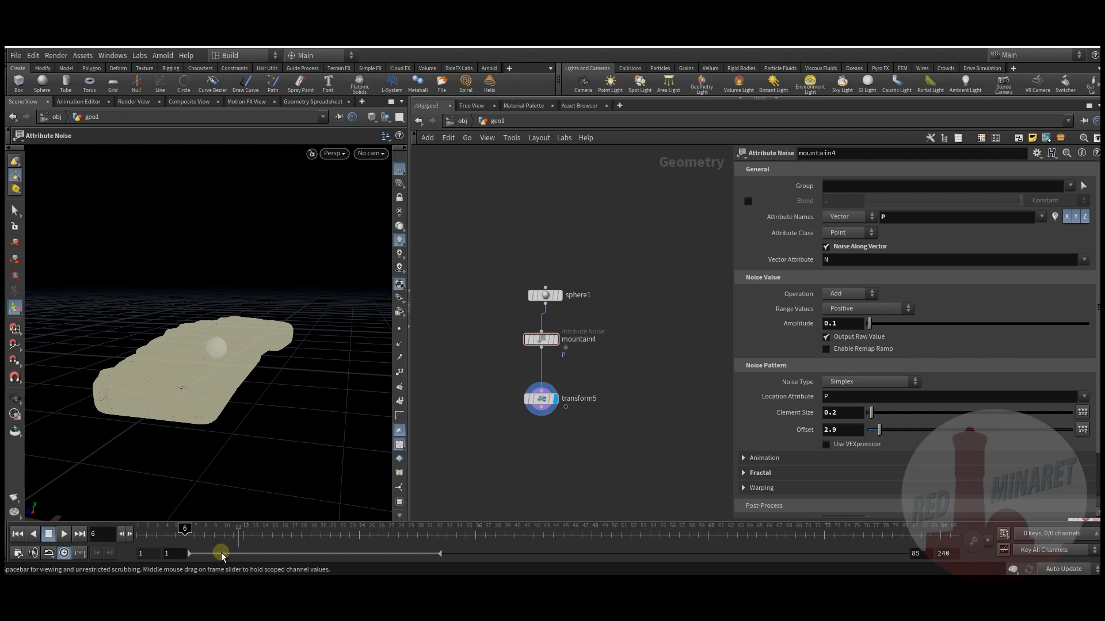
pyautogui.moveTo(170, 534); pyautogui.dragTo(195, 545)
pyautogui.click(172, 545)
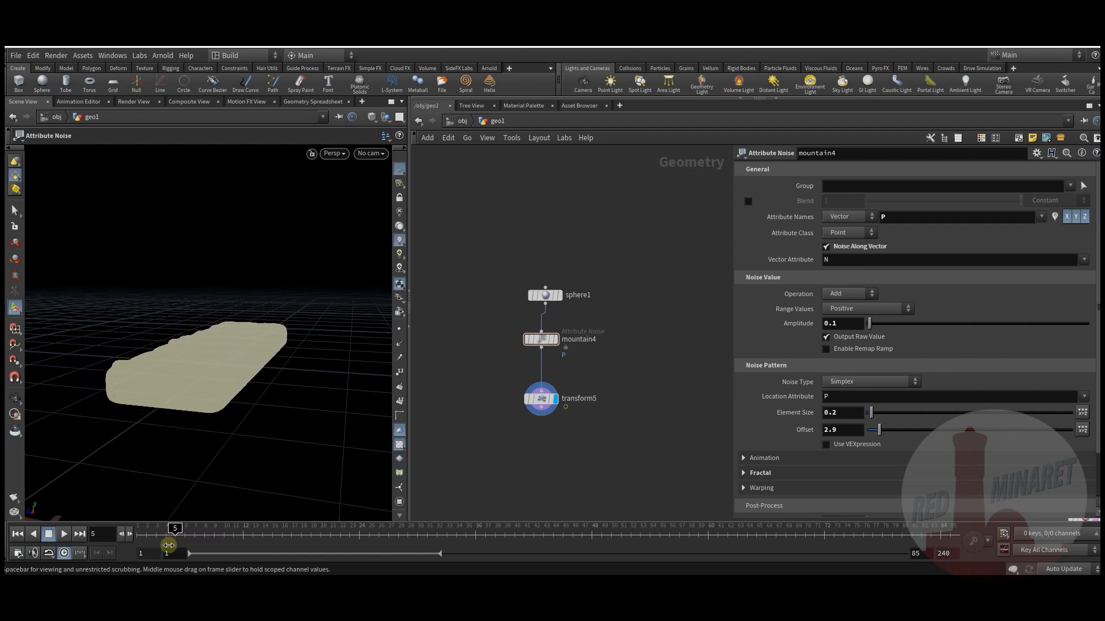
pyautogui.keyDown('alt'); pyautogui.click(849, 325); pyautogui.keyUp('alt')
# Key mountain4's Amplitude at 0.34 on frame 9 and 0.47 on frame 77.
pyautogui.moveTo(206, 542); pyautogui.dragTo(210, 548)
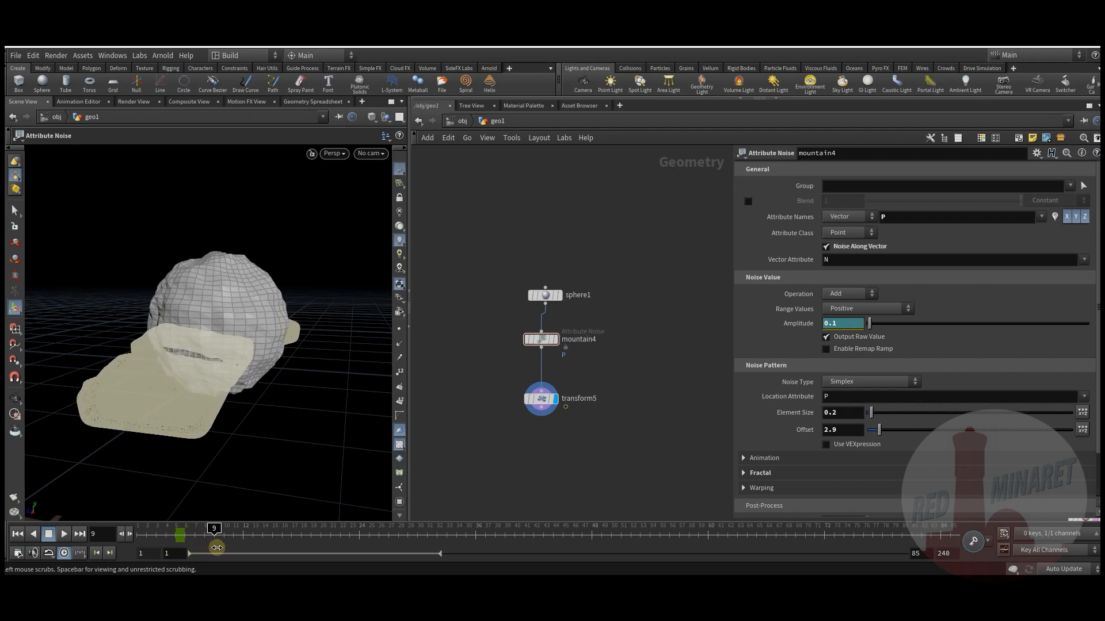
pyautogui.middleClick(848, 324)
pyautogui.moveTo(846, 346); pyautogui.dragTo(979, 348, button='middle')
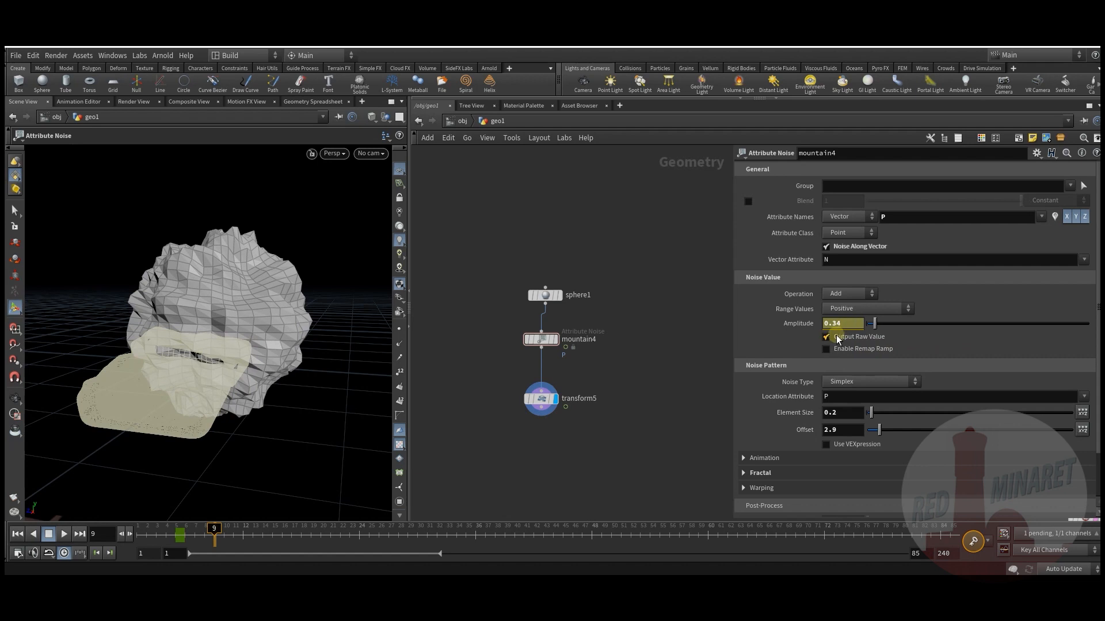
pyautogui.moveTo(514, 537); pyautogui.dragTo(872, 535)
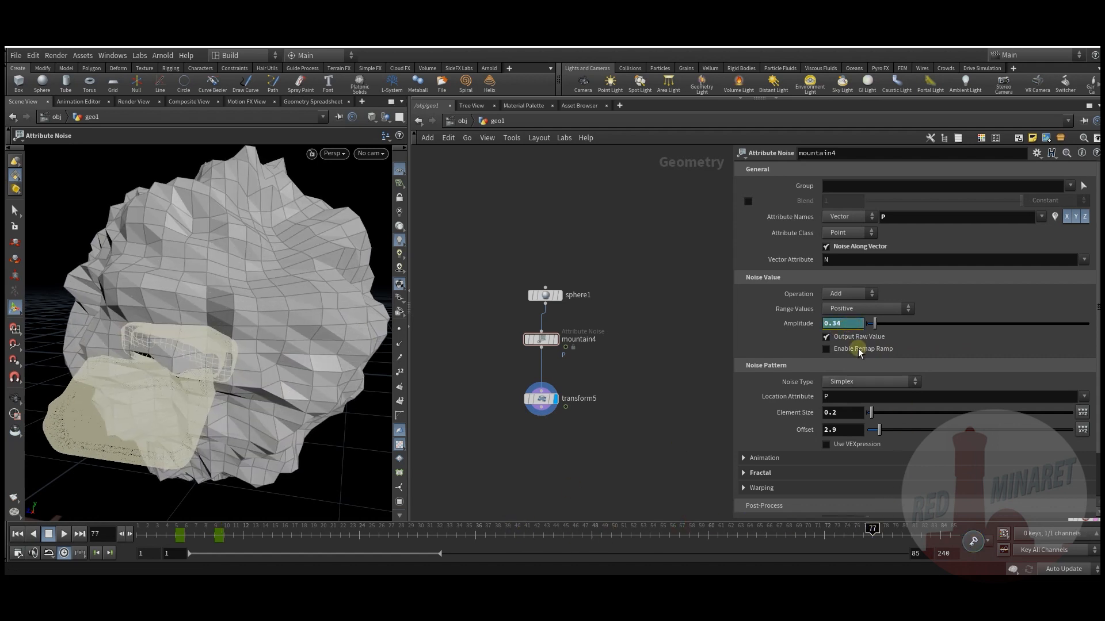
pyautogui.moveTo(855, 323); pyautogui.dragTo(923, 349, button='middle')
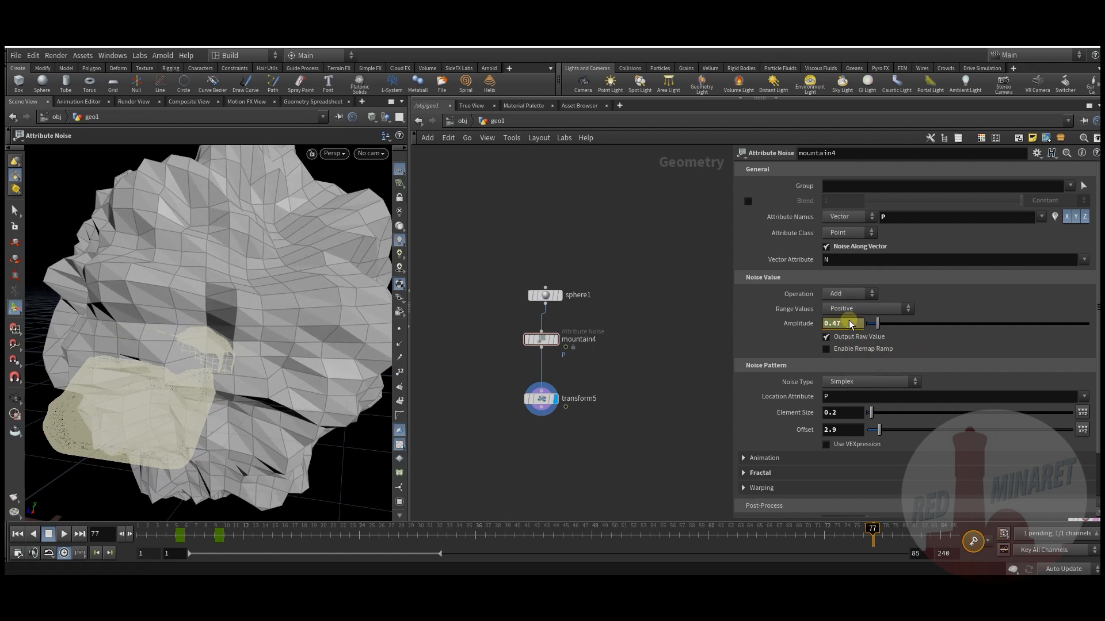
# Reduce transform5's Uniform Scale at frame 9 and set its Scale to 0.64, 1 and 1.47.
pyautogui.moveTo(222, 537); pyautogui.dragTo(217, 540)
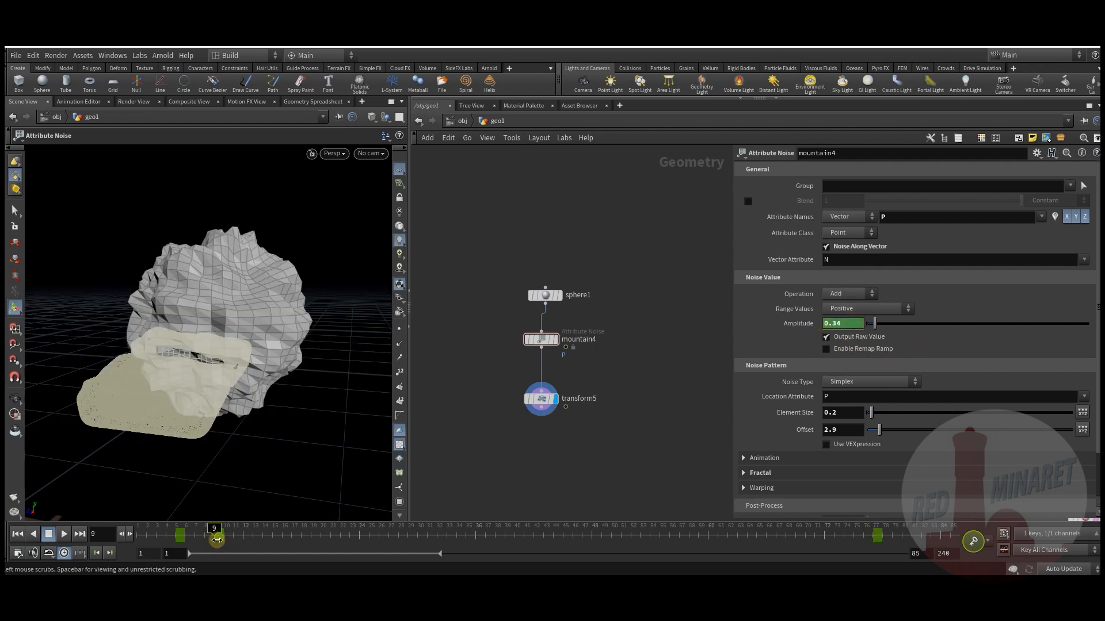
pyautogui.click(541, 399)
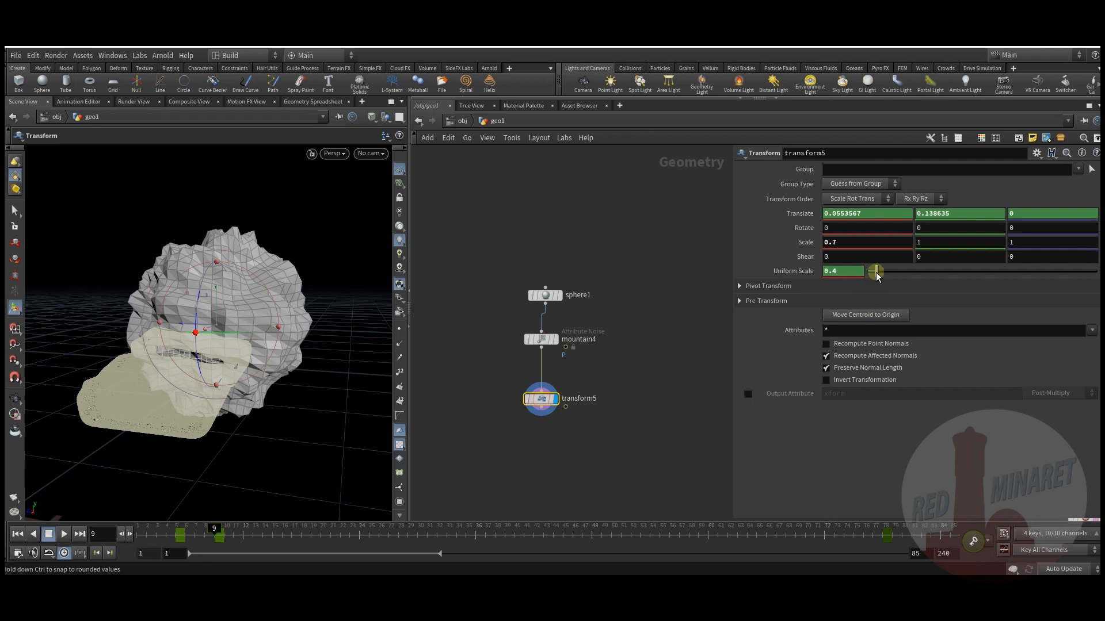
pyautogui.moveTo(851, 271)
pyautogui.mouseDown(button='middle')
pyautogui.moveTo(851, 288)
pyautogui.moveTo(788, 301)
pyautogui.moveTo(848, 251)
pyautogui.mouseUp(button='middle')
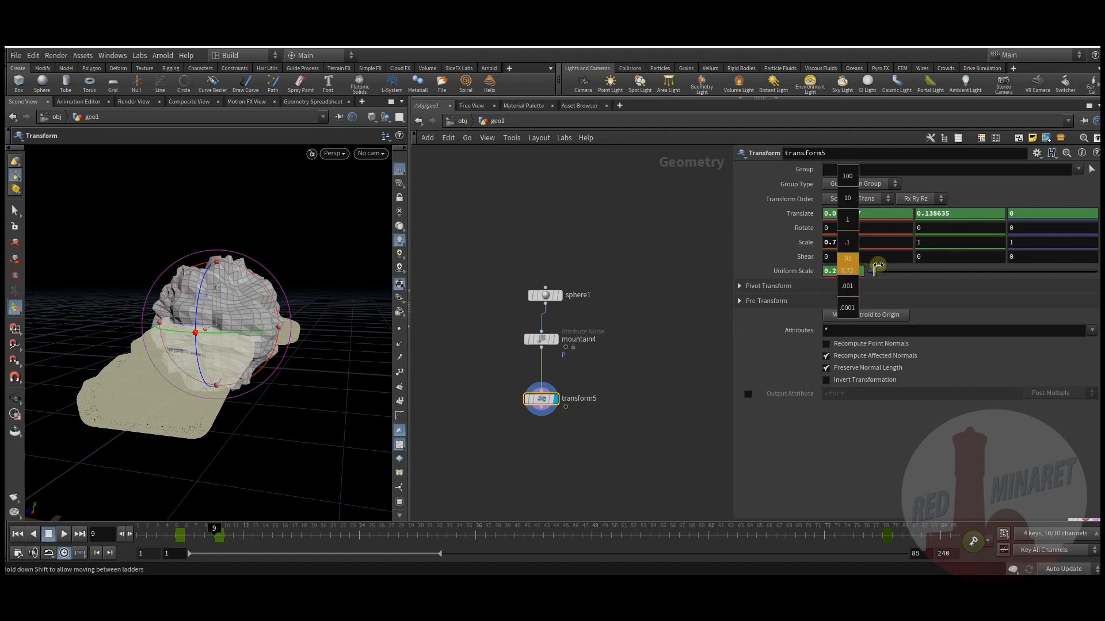
pyautogui.moveTo(925, 267); pyautogui.dragTo(798, 268, button='middle')
pyautogui.moveTo(1030, 244); pyautogui.dragTo(693, 385, button='middle')
# Set transform5's Uniform Scale keys to 0.38 on frame 78 and 0.27 on frame 9.
pyautogui.moveTo(149, 536); pyautogui.dragTo(883, 534)
pyautogui.moveTo(880, 271); pyautogui.dragTo(876, 272)
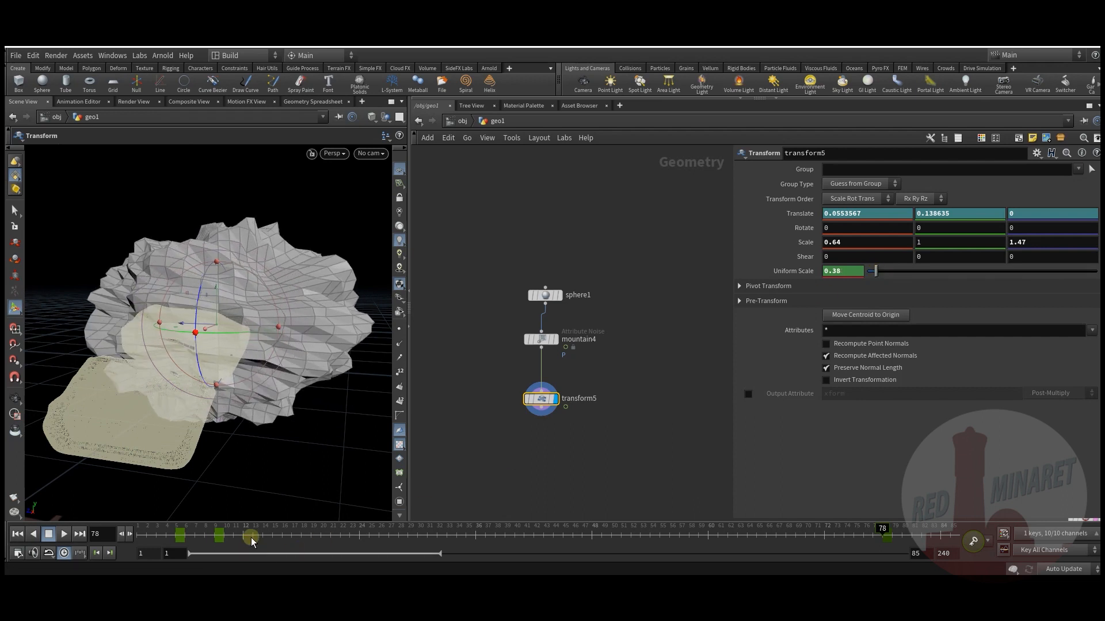
pyautogui.click(211, 540)
pyautogui.moveTo(850, 271)
pyautogui.mouseDown(button='middle')
pyautogui.moveTo(852, 289)
pyautogui.moveTo(830, 292)
pyautogui.moveTo(845, 273)
pyautogui.mouseUp(button='middle')
pyautogui.moveTo(491, 364); pyautogui.dragTo(515, 314, button='middle')
pyautogui.moveTo(553, 384); pyautogui.dragTo(512, 376, button='middle')
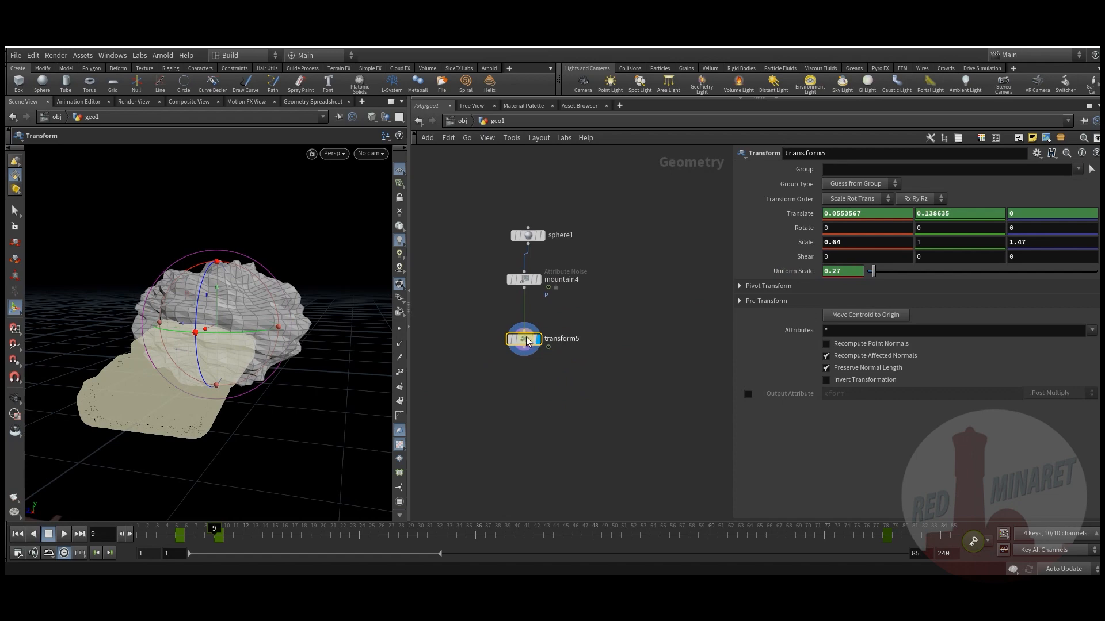
pyautogui.keyDown('alt'); pyautogui.moveTo(523, 339); pyautogui.dragTo(592, 365); pyautogui.keyUp('alt')
pyautogui.keyDown('alt'); pyautogui.moveTo(193, 325); pyautogui.dragTo(226, 326); pyautogui.keyUp('alt')
pyautogui.press('Return')
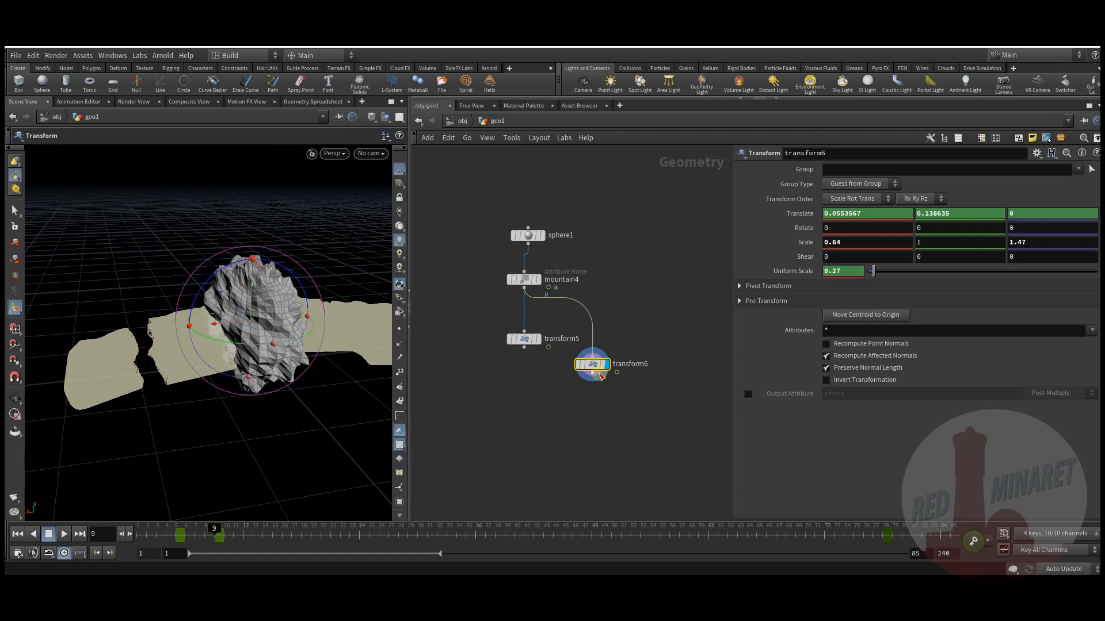
pyautogui.moveTo(594, 372)
pyautogui.press('Delete')
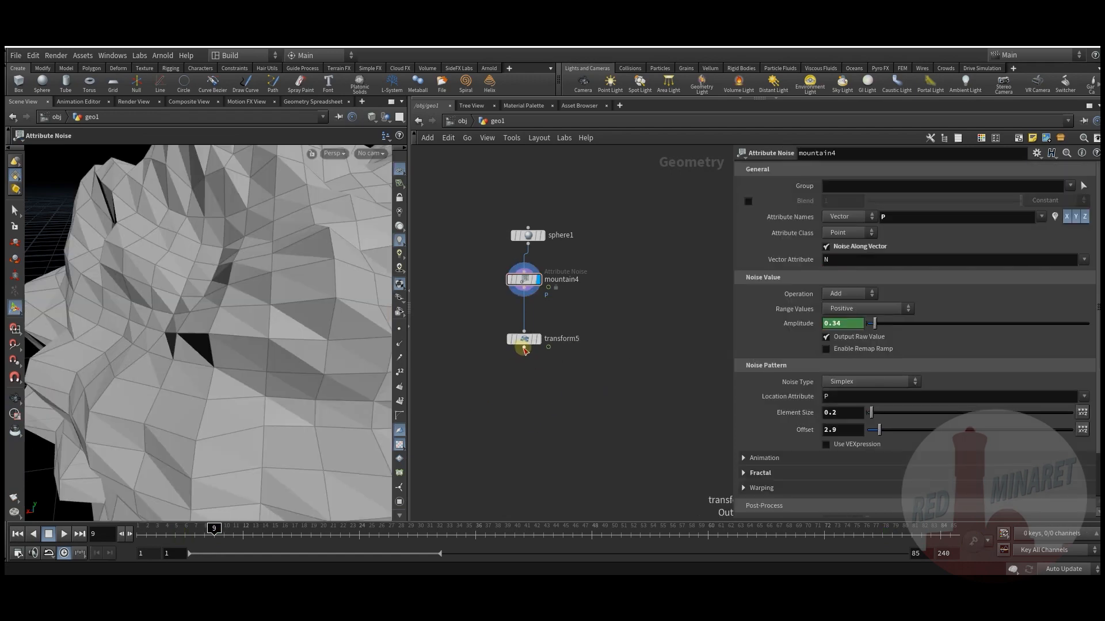
# Append a Transform node to transform5, display it and shift its noisy sphere sideways along the break in the bar.
pyautogui.click(524, 350)
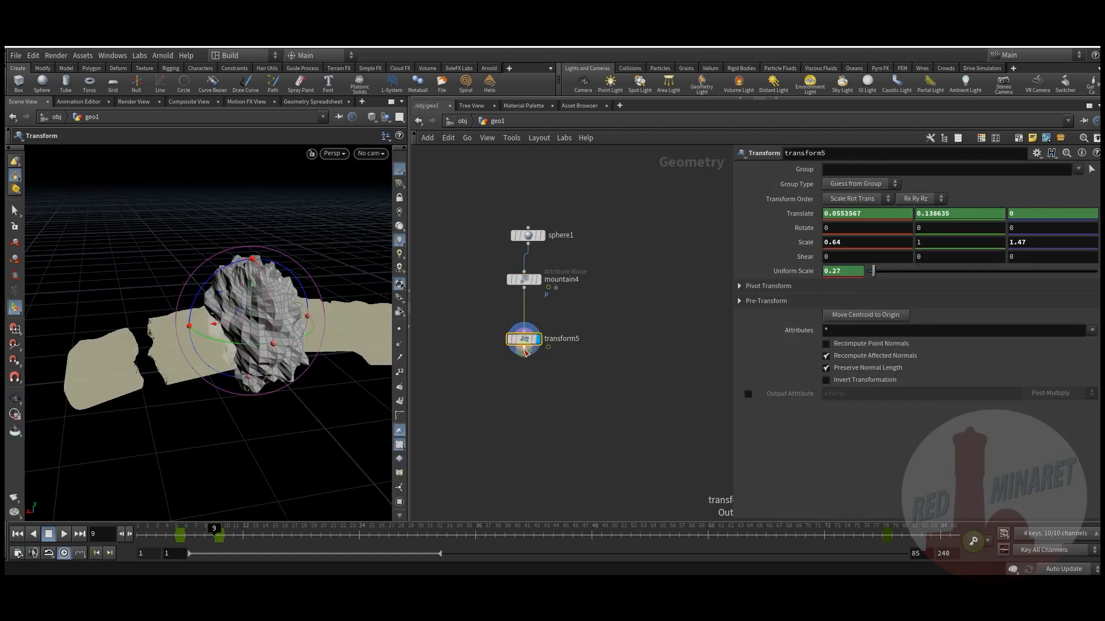
pyautogui.rightClick(525, 350)
pyautogui.write('tr')
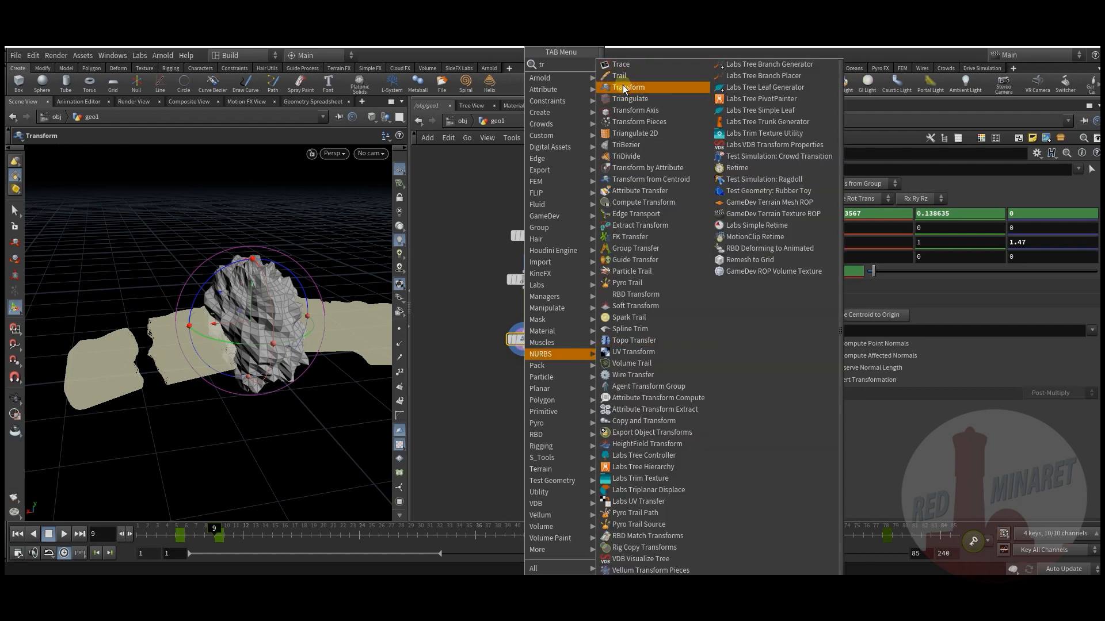
pyautogui.click(622, 87)
pyautogui.click(594, 367)
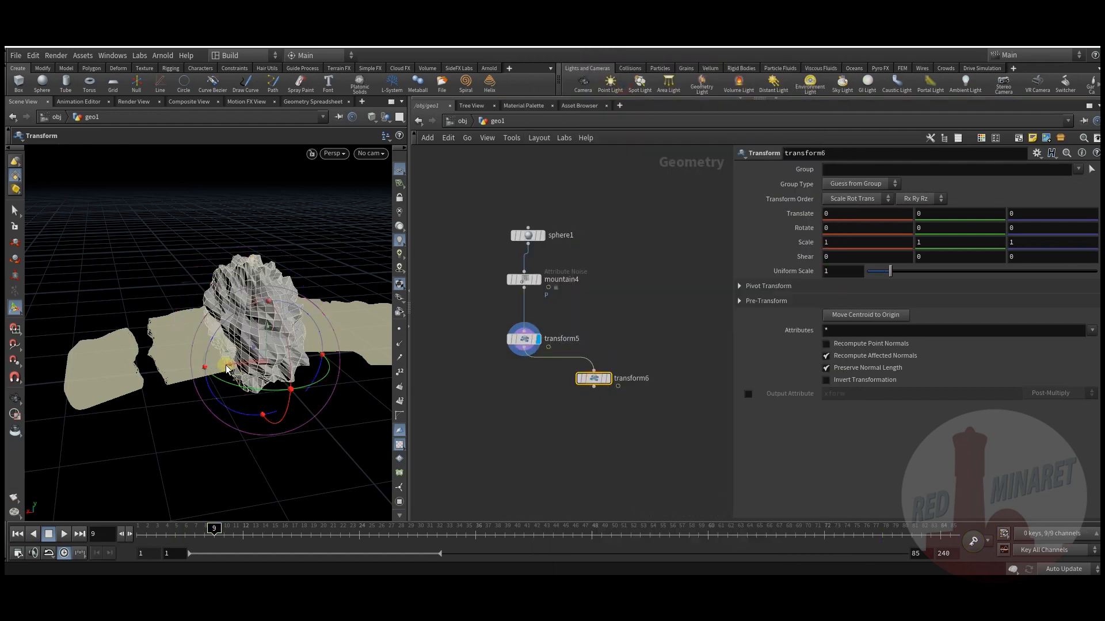
pyautogui.click(609, 380)
pyautogui.moveTo(234, 368); pyautogui.dragTo(160, 372)
pyautogui.keyDown('alt'); pyautogui.moveTo(167, 345); pyautogui.dragTo(148, 370); pyautogui.keyUp('alt')
# Duplicate transform6 as a parallel branch of transform5 and translate the copy to about X -0.393, Y -0.027.
pyautogui.moveTo(594, 383)
pyautogui.keyDown('alt'); pyautogui.moveTo(594, 383); pyautogui.dragTo(667, 398); pyautogui.keyUp('alt')
pyautogui.keyDown('alt'); pyautogui.moveTo(170, 377); pyautogui.dragTo(209, 440); pyautogui.keyUp('alt')
pyautogui.press('Escape')
pyautogui.press('t')
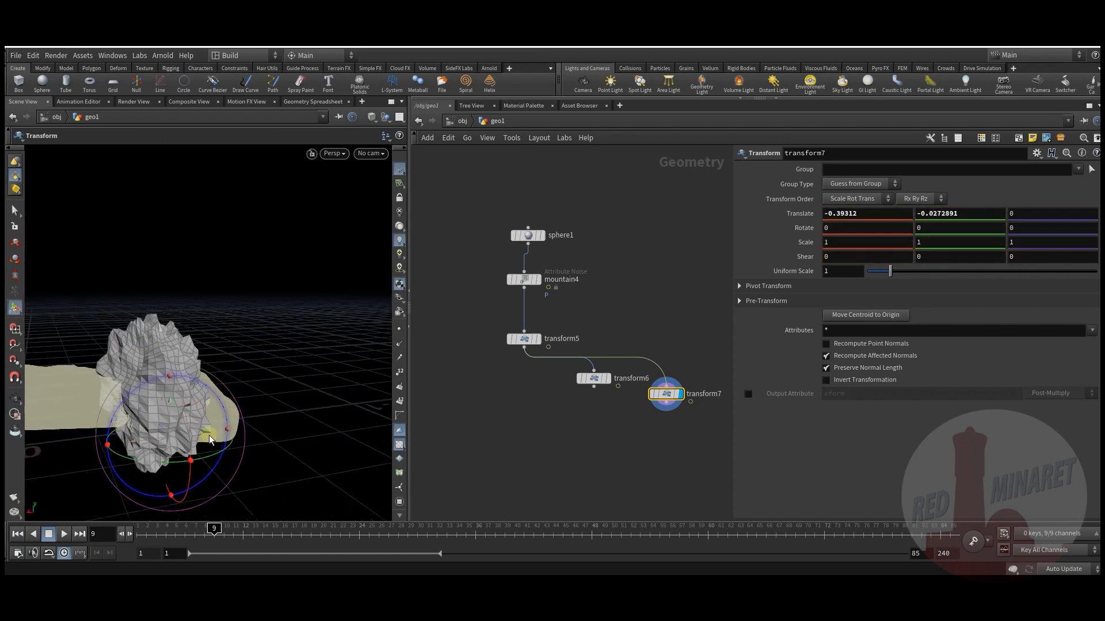
# Add a Merge node and connect transform5, transform6 and transform7 to it.
pyautogui.moveTo(575, 429); pyautogui.dragTo(568, 395, button='middle')
pyautogui.press('Tab')
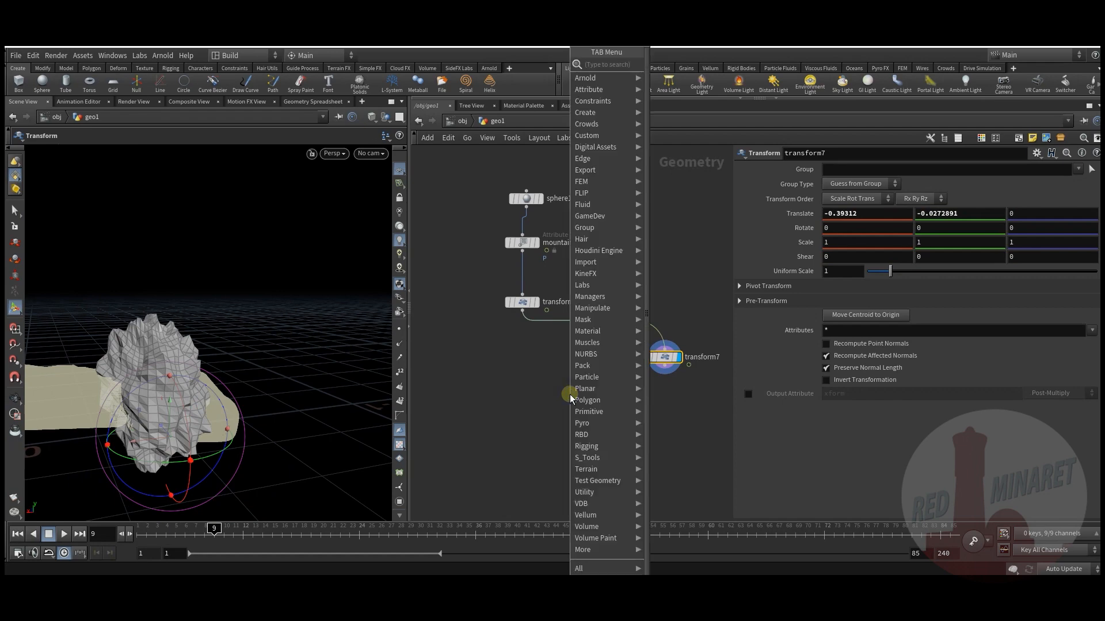
pyautogui.write('merge')
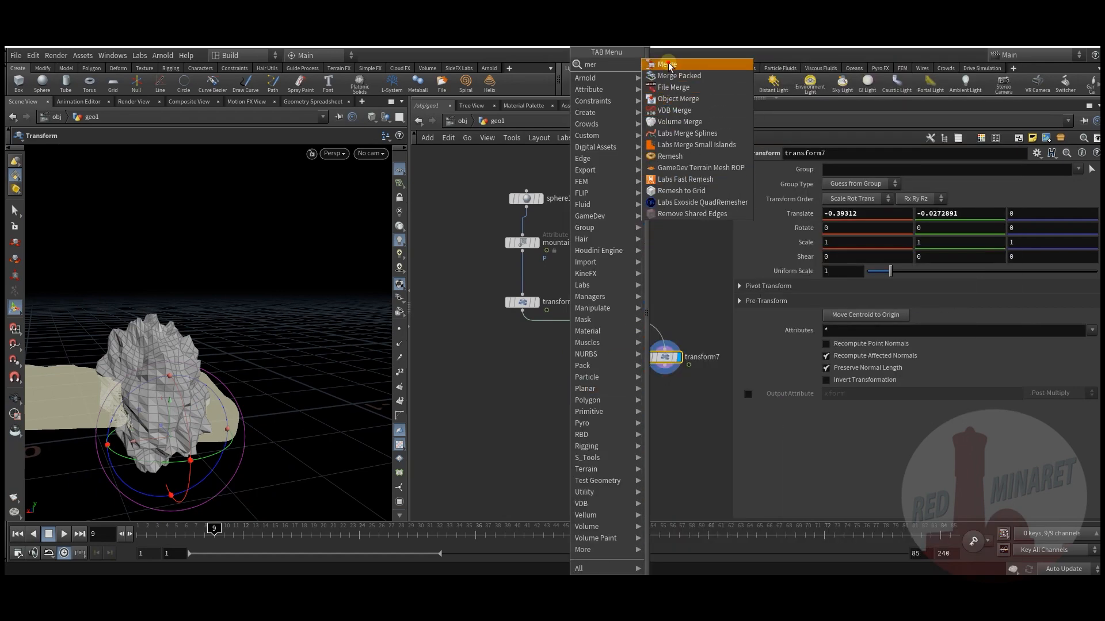
pyautogui.press('Return')
pyautogui.click(562, 430)
pyautogui.click(561, 425)
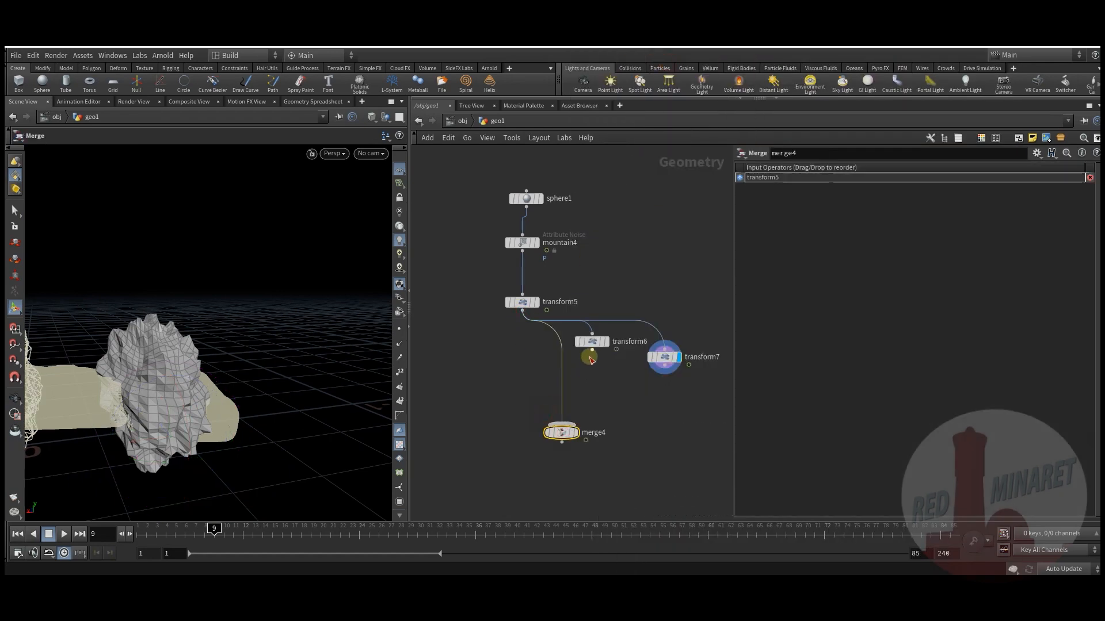
pyautogui.click(572, 420)
pyautogui.click(682, 369)
pyautogui.click(574, 422)
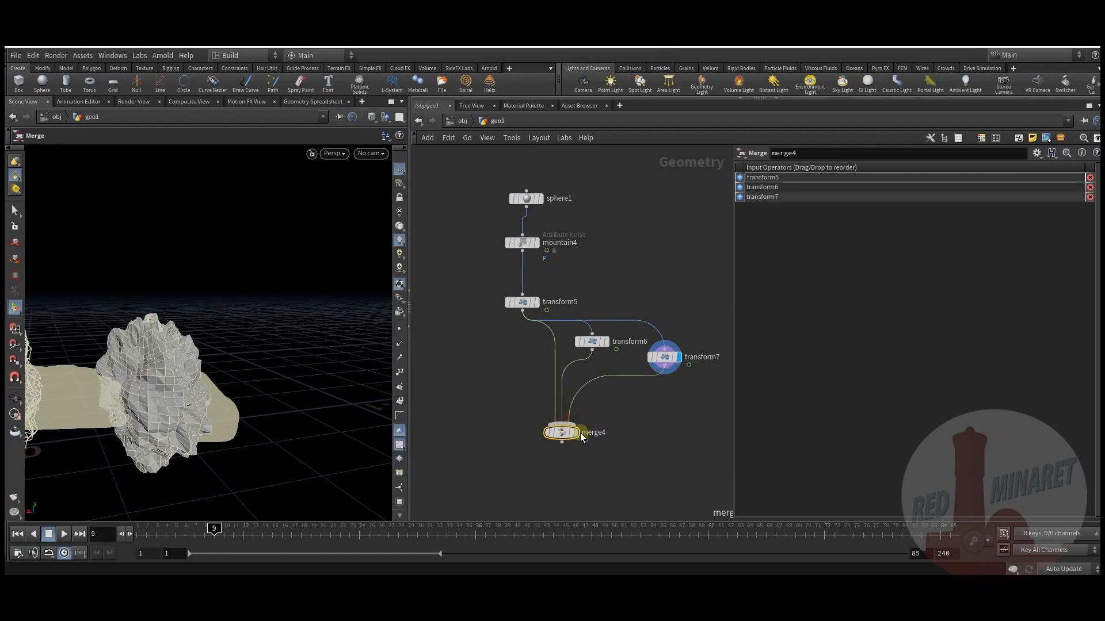
# Display merge4 and review the three merged spheres from another angle up to frame 16.
pyautogui.click(577, 432)
pyautogui.moveTo(498, 464); pyautogui.dragTo(545, 451, button='middle')
pyautogui.press('Escape')
pyautogui.moveTo(167, 388); pyautogui.dragTo(253, 397)
pyautogui.press('Return')
pyautogui.moveTo(235, 535); pyautogui.dragTo(282, 536)
pyautogui.moveTo(547, 371)
pyautogui.mouseDown(button='middle')
pyautogui.moveTo(539, 337)
pyautogui.moveTo(537, 361)
pyautogui.mouseUp(button='middle')
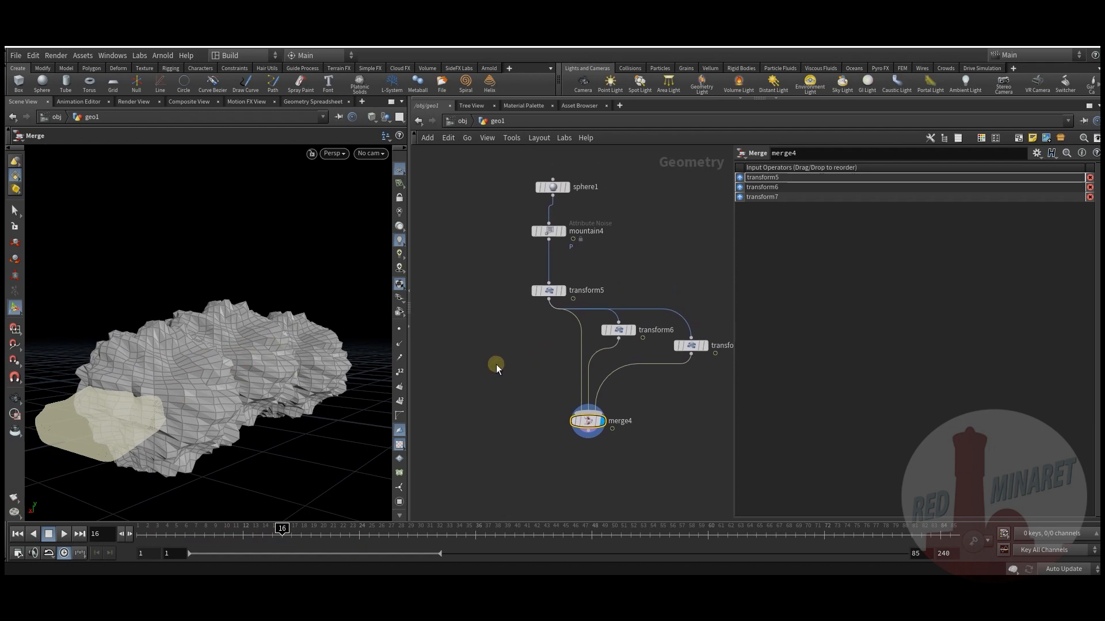
pyautogui.moveTo(518, 370); pyautogui.dragTo(522, 275, button='middle')
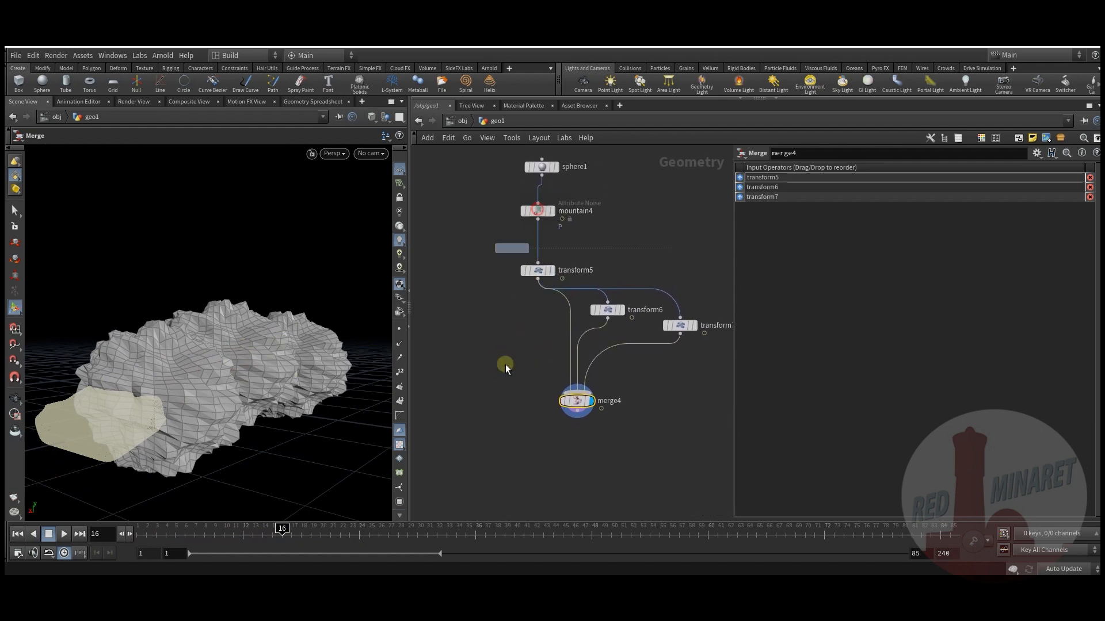
pyautogui.keyDown('alt'); pyautogui.moveTo(505, 364); pyautogui.dragTo(553, 459); pyautogui.keyUp('alt')
pyautogui.moveTo(577, 411); pyautogui.dragTo(553, 450)
pyautogui.click(568, 459)
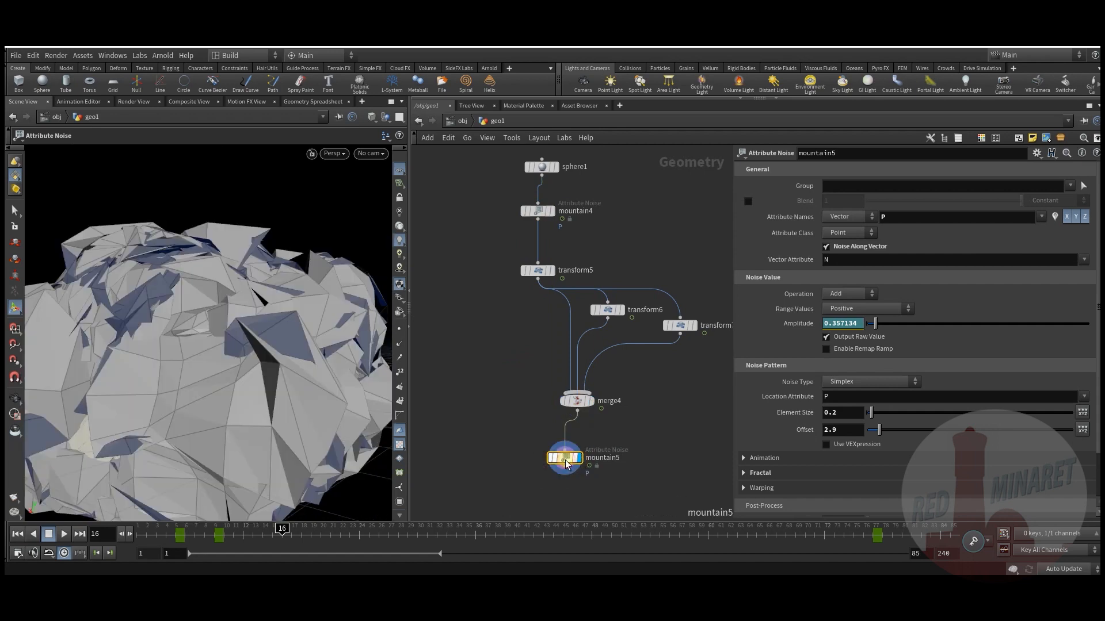
pyautogui.press('Delete')
# Add a Mountain node below merge4 and connect merge4's output to it.
pyautogui.press('Tab')
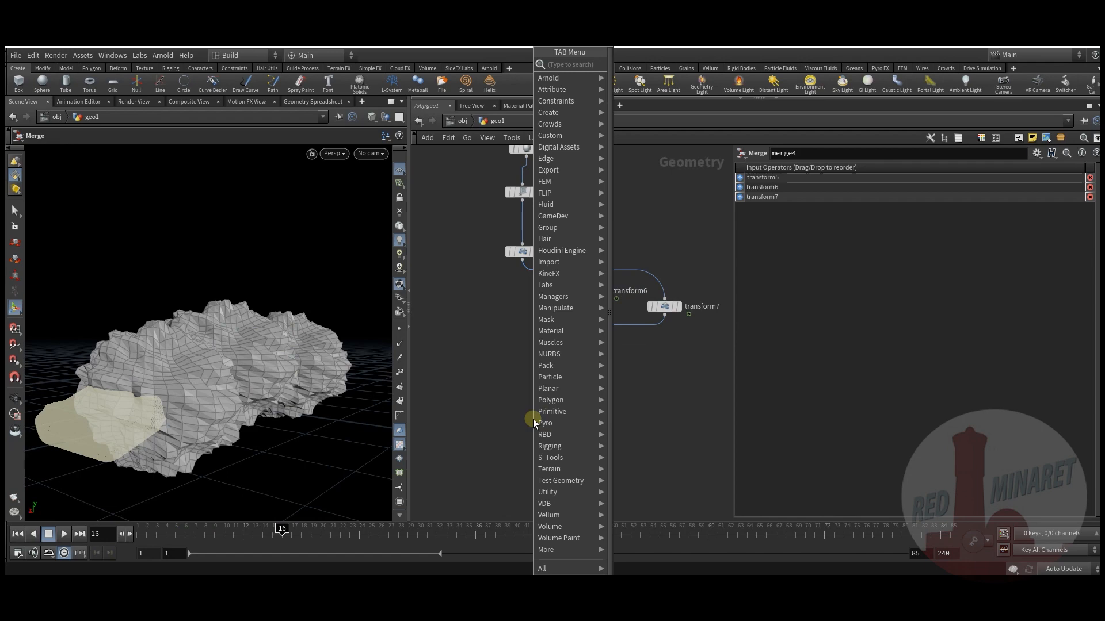
pyautogui.write('mo')
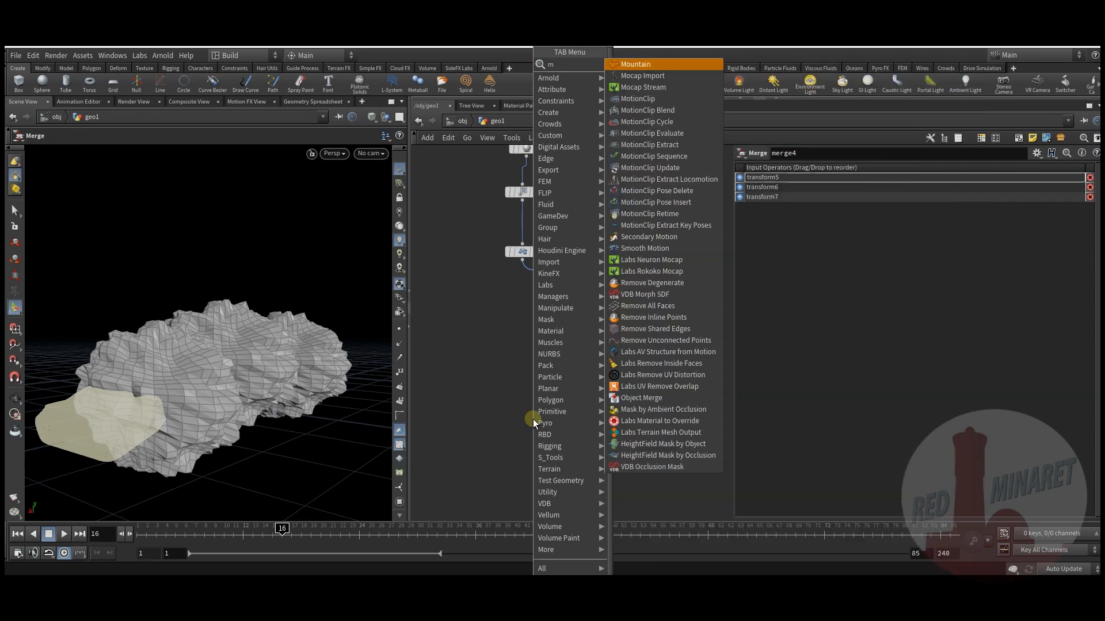
pyautogui.click(642, 64)
pyautogui.click(540, 426)
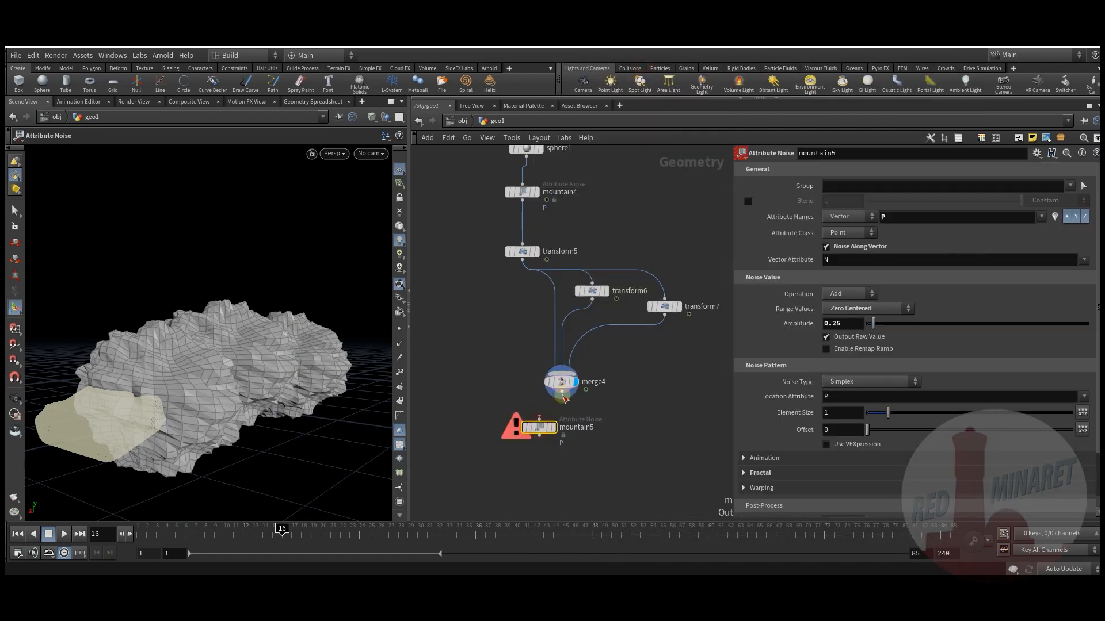
pyautogui.press('l')
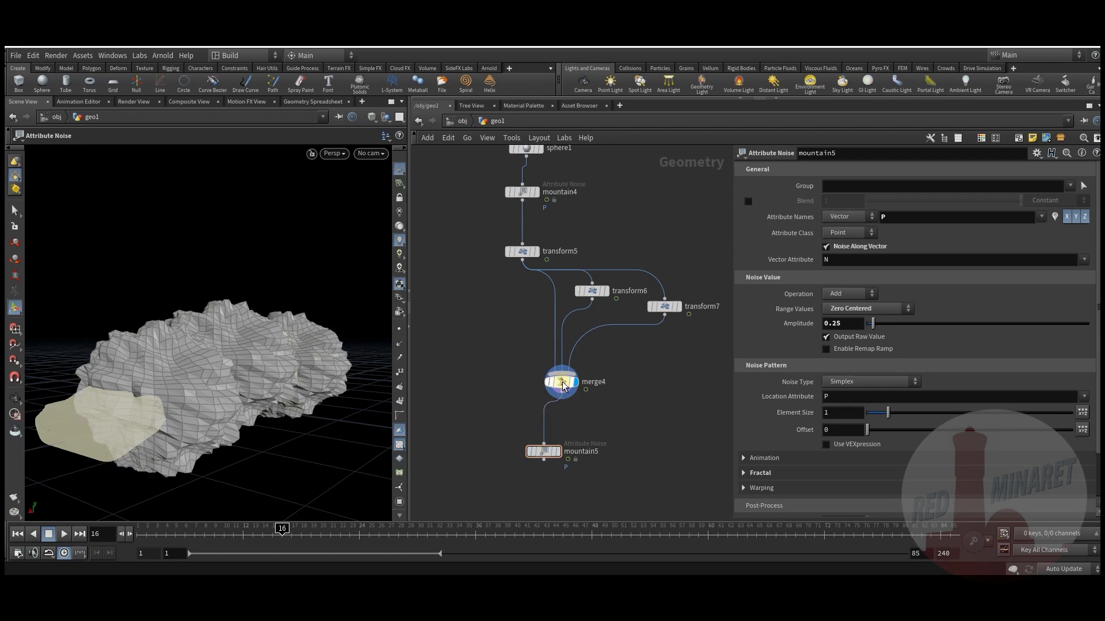
# Insert a Transform node on each of the three branches between transform5, transform6, transform7 and merge4.
pyautogui.press('Tab')
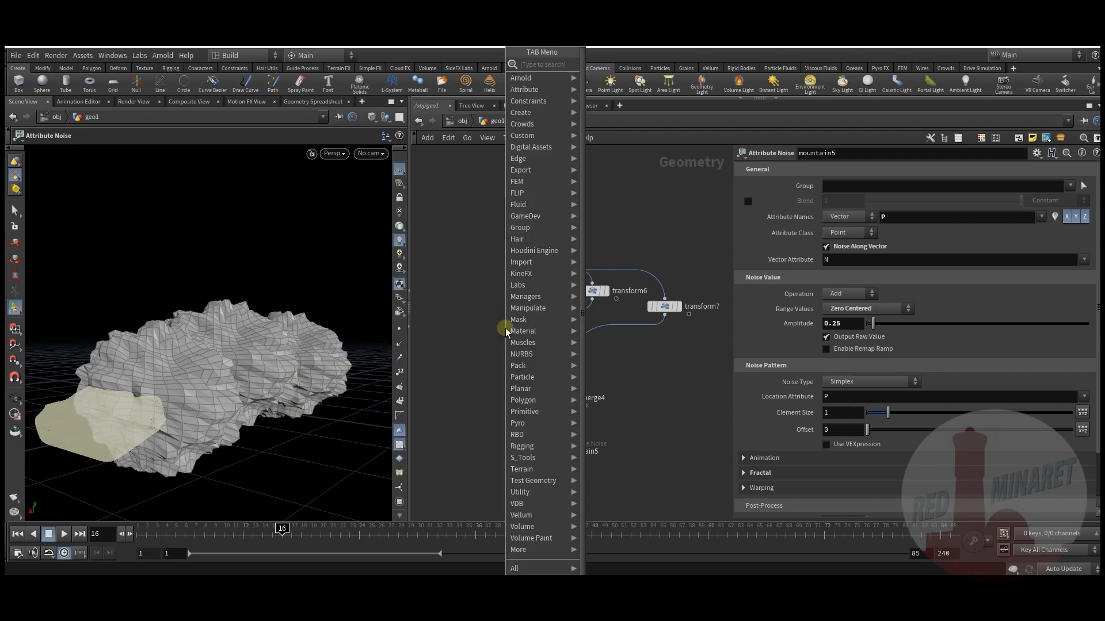
pyautogui.click(619, 91)
pyautogui.click(518, 324)
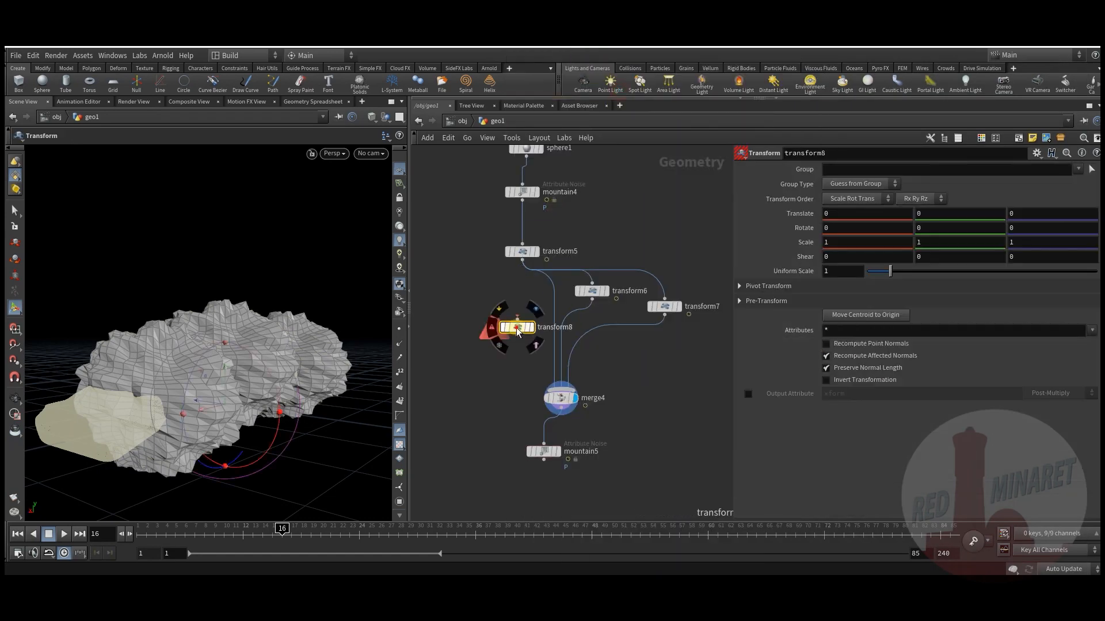
pyautogui.moveTo(511, 334); pyautogui.dragTo(661, 371)
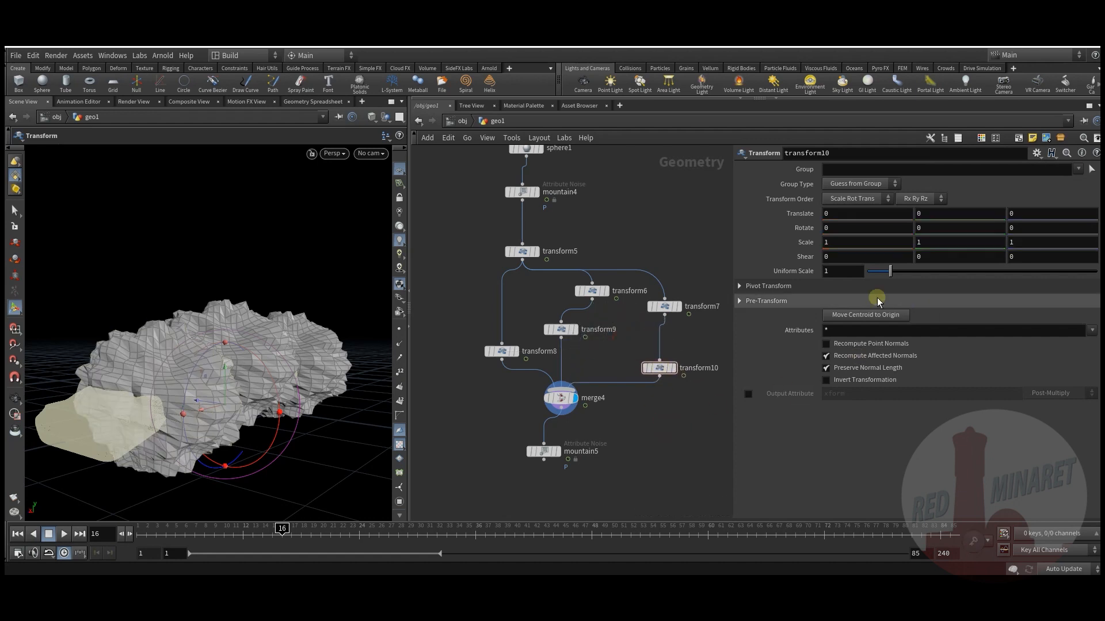
# Set the uniform scale of transform10 to 0.93 and of transform8 to 1.12.
pyautogui.moveTo(892, 277); pyautogui.dragTo(888, 276)
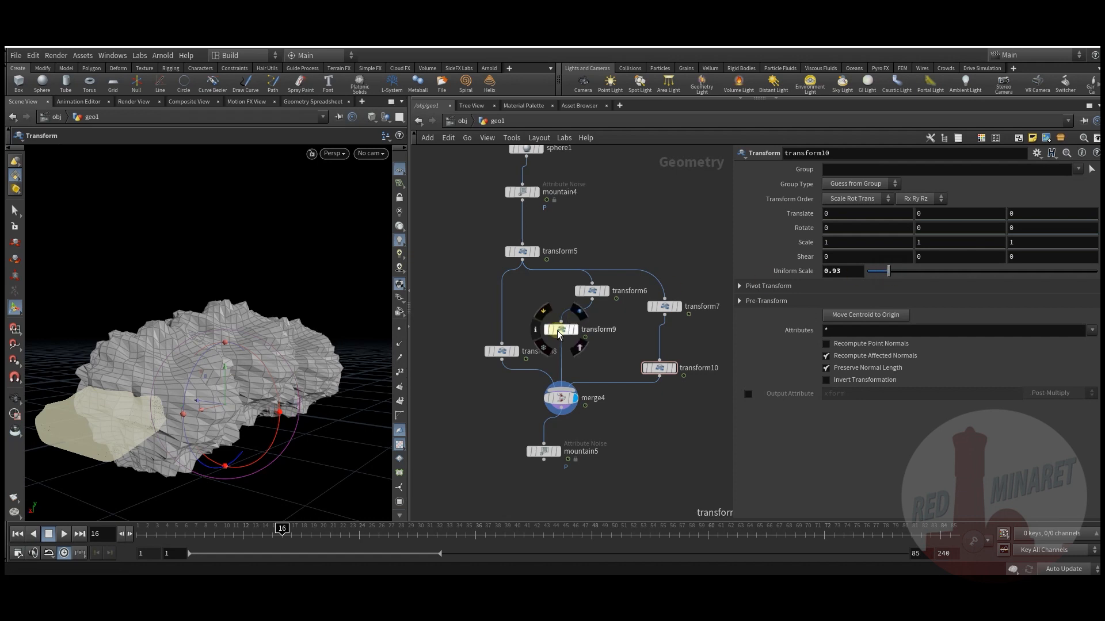
pyautogui.click(501, 351)
pyautogui.moveTo(848, 272); pyautogui.dragTo(914, 297, button='middle')
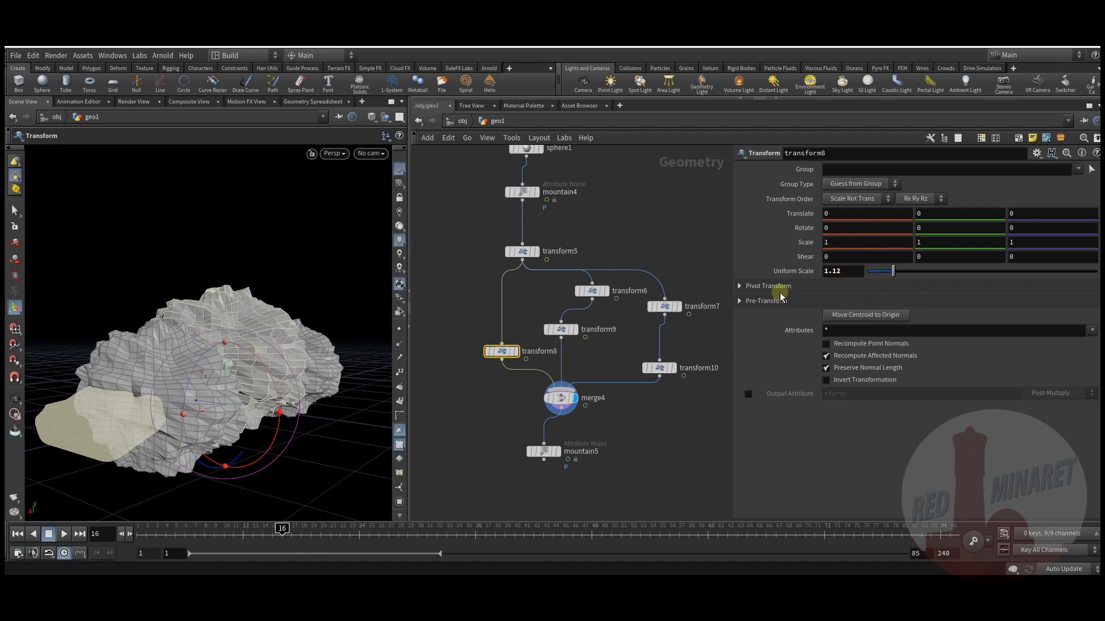
# Set transform9's uniform scale to 0.88 and its scale to 1.11 in Y and 1.14 in Z.
pyautogui.moveTo(562, 335); pyautogui.dragTo(572, 338)
pyautogui.moveTo(891, 272); pyautogui.dragTo(888, 274)
pyautogui.moveTo(921, 242); pyautogui.dragTo(951, 241, button='middle')
pyautogui.click(643, 432)
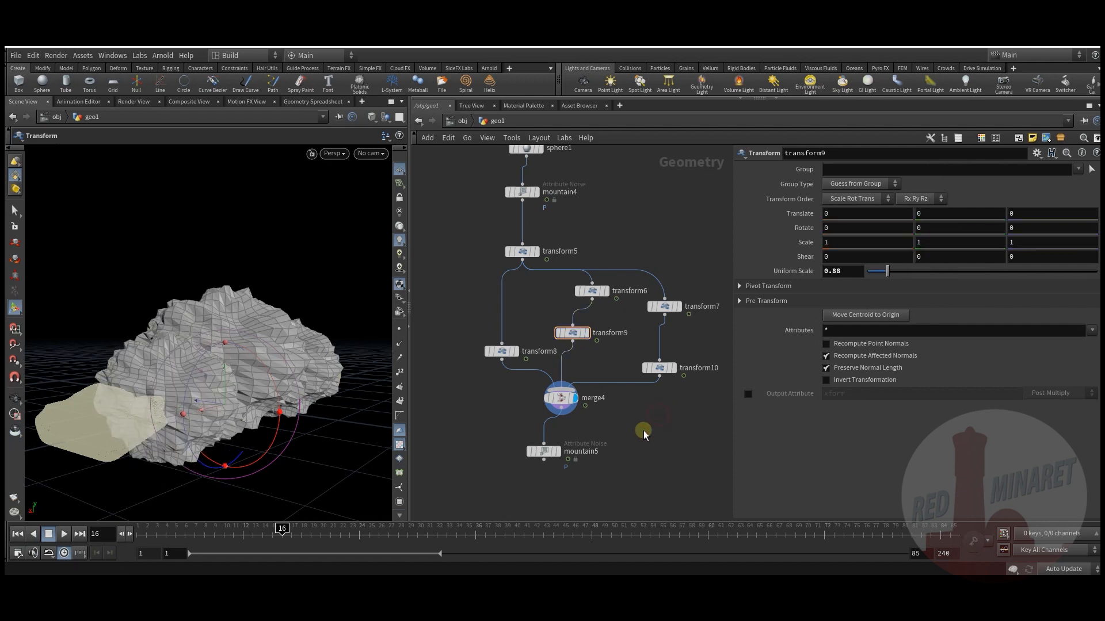
pyautogui.moveTo(643, 432); pyautogui.dragTo(646, 403, button='middle')
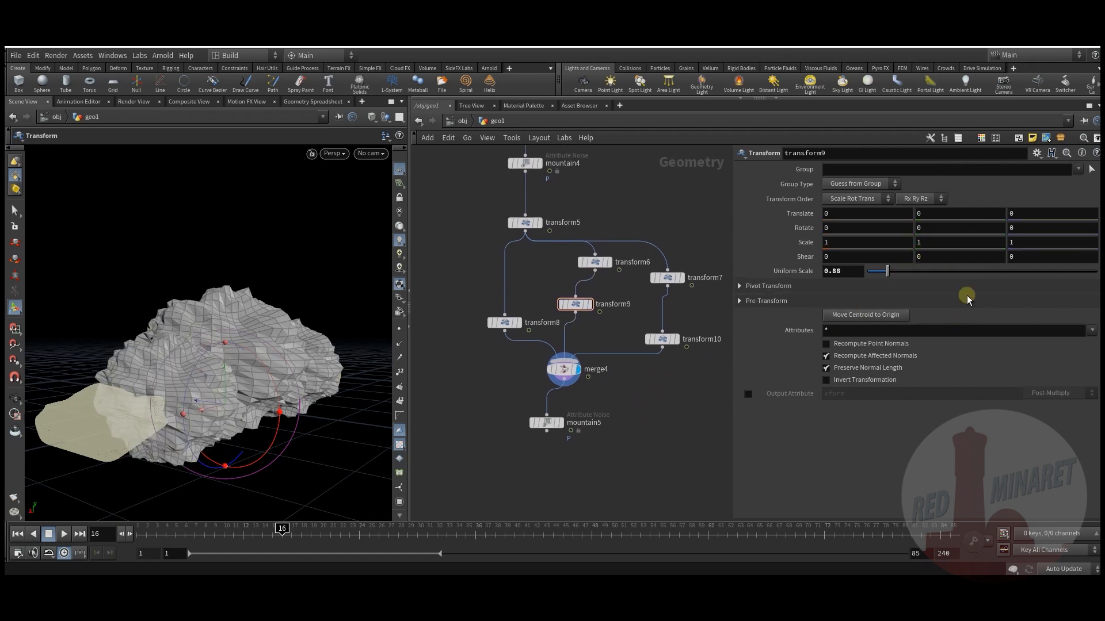
pyautogui.moveTo(946, 242); pyautogui.dragTo(1013, 264, button='middle')
pyautogui.moveTo(872, 243)
pyautogui.mouseDown(button='middle')
pyautogui.moveTo(870, 264)
pyautogui.moveTo(918, 270)
pyautogui.moveTo(873, 239)
pyautogui.mouseUp(button='middle')
pyautogui.hotkey('ctrl', 'z')
pyautogui.moveTo(1053, 241); pyautogui.dragTo(19, 263, button='middle')
# Display mountain5, tidy its position under merge4 and append a Scatter node to it.
pyautogui.click(561, 424)
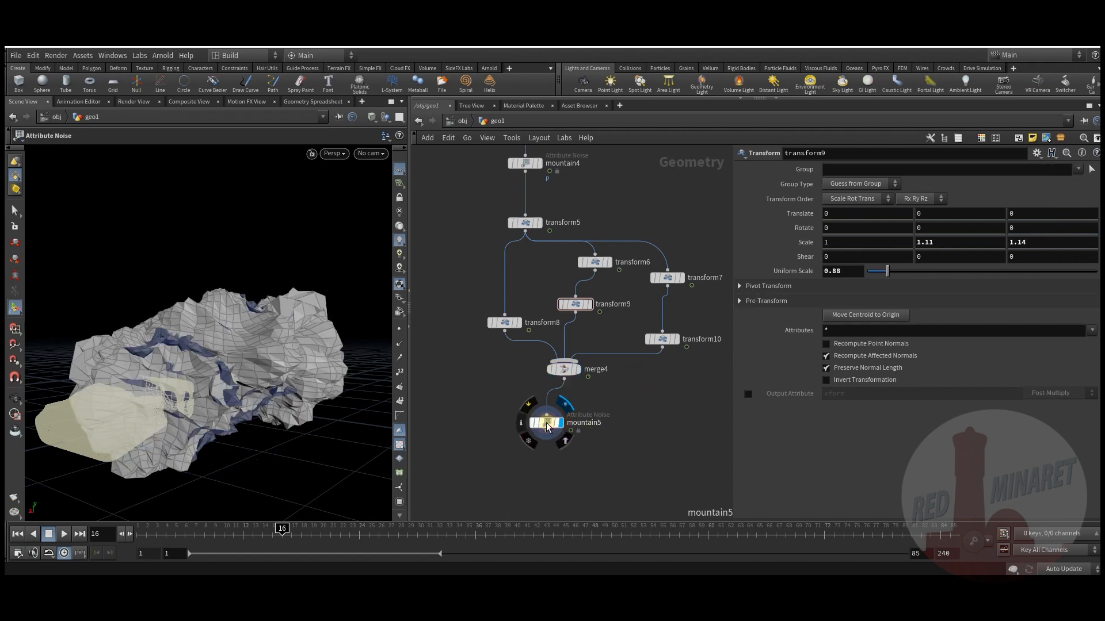
pyautogui.moveTo(548, 428); pyautogui.dragTo(558, 420)
pyautogui.moveTo(558, 420); pyautogui.dragTo(580, 358, button='middle')
pyautogui.press('Tab')
pyautogui.write('sca')
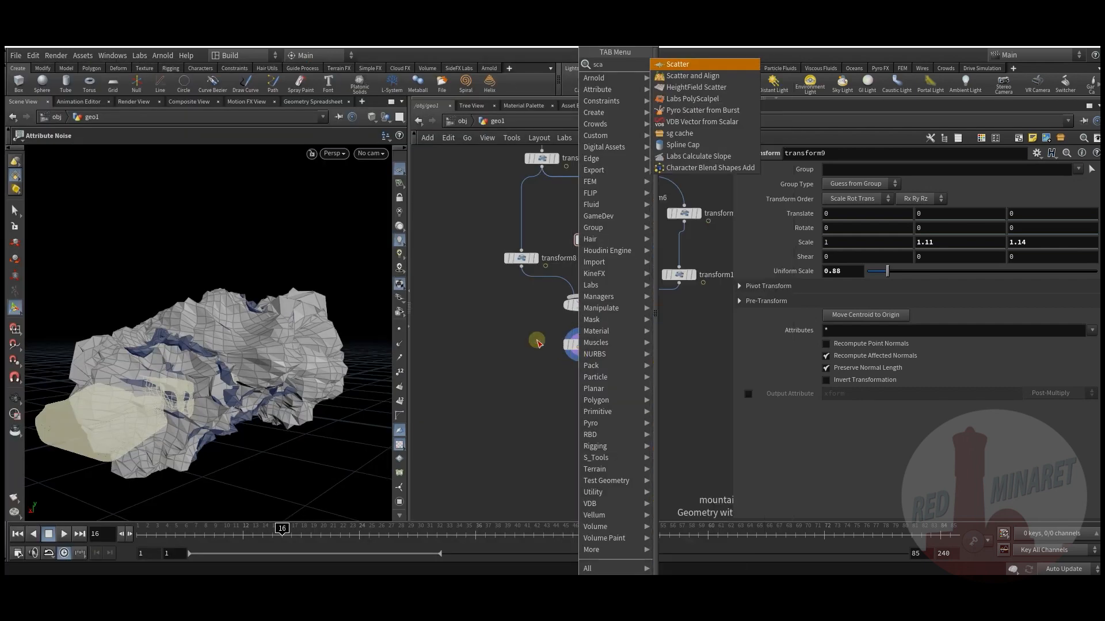
pyautogui.press('Return')
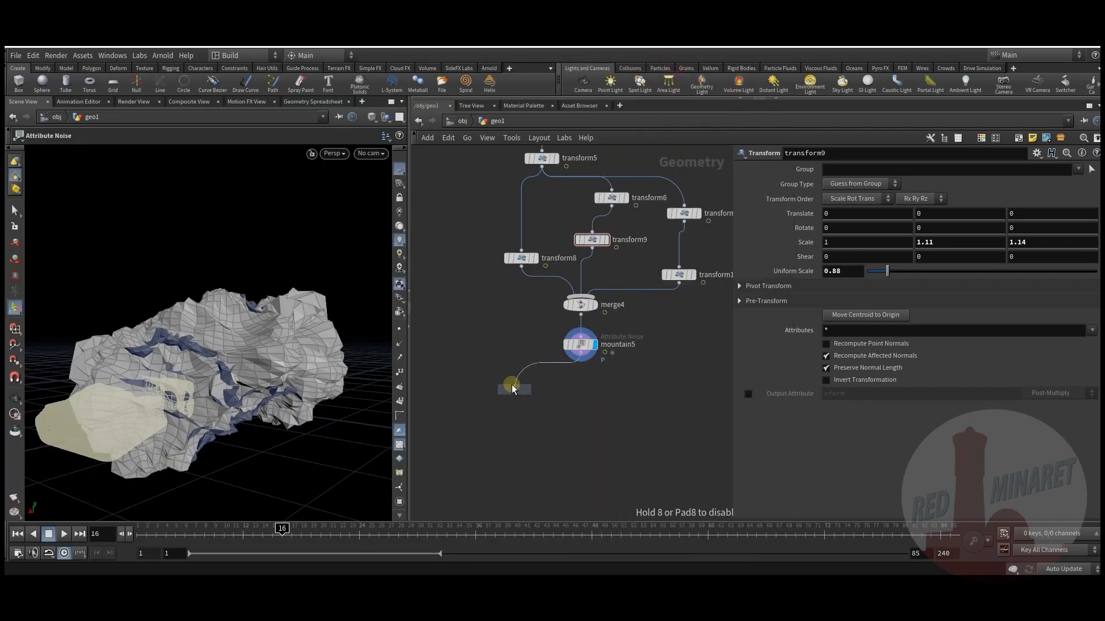
pyautogui.click(512, 384)
# Review the scattered points over the animation up to frame 38 and frame the whole node network.
pyautogui.moveTo(300, 534); pyautogui.dragTo(495, 532)
pyautogui.moveTo(564, 433); pyautogui.dragTo(550, 493, button='middle')
pyautogui.press('h')
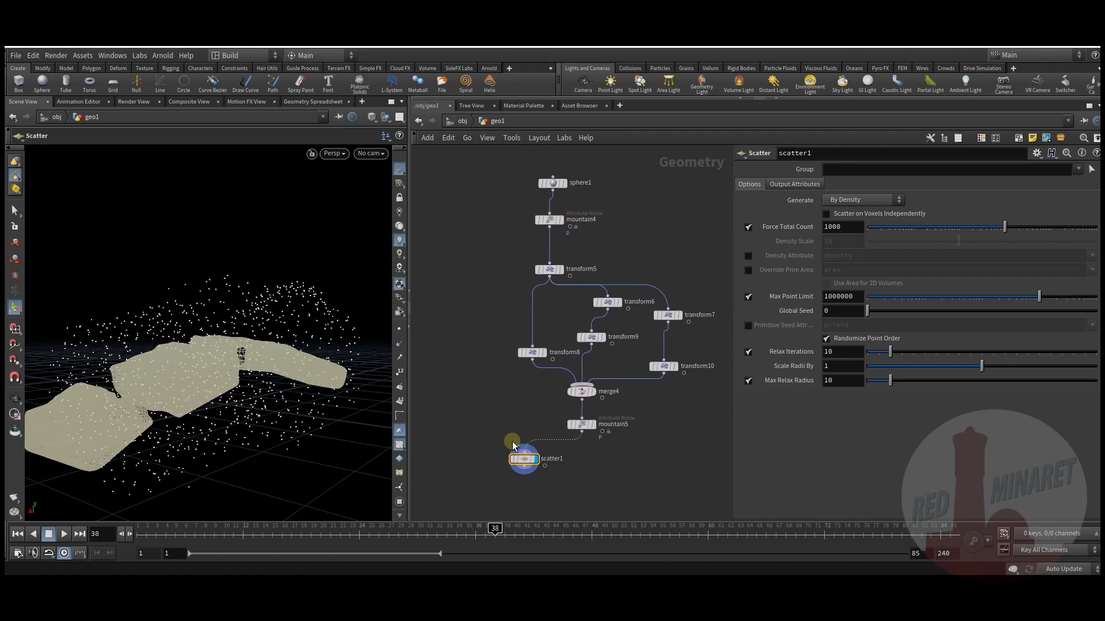
# Try scatter1 between mountain4 and transform5, display transform5 and review its points across several frames.
pyautogui.moveTo(523, 458); pyautogui.dragTo(537, 253)
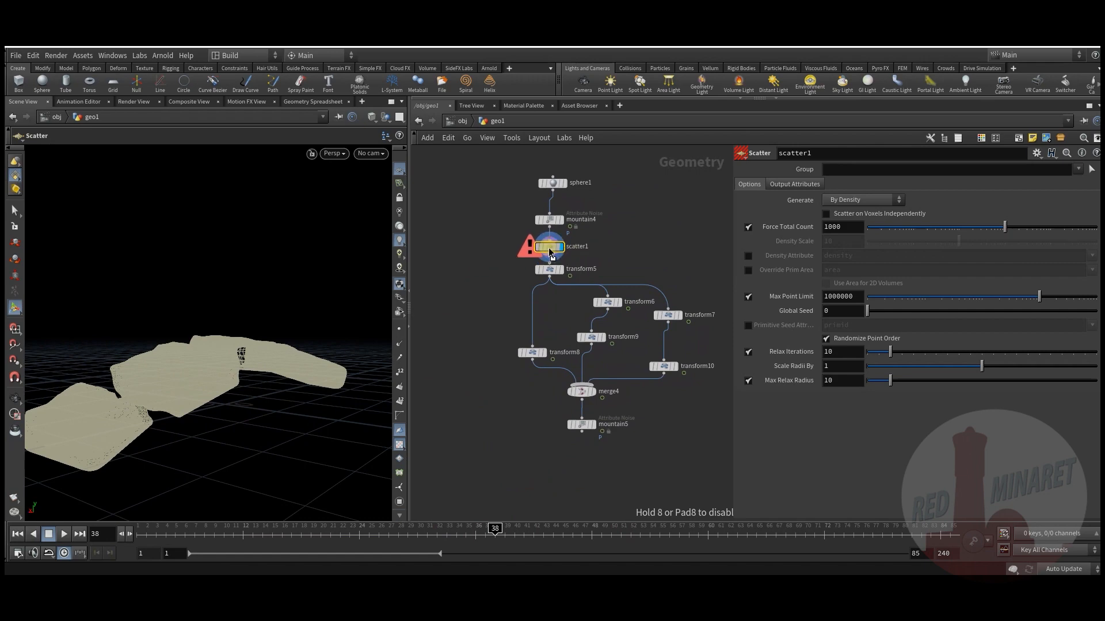
pyautogui.moveTo(295, 535); pyautogui.dragTo(212, 534)
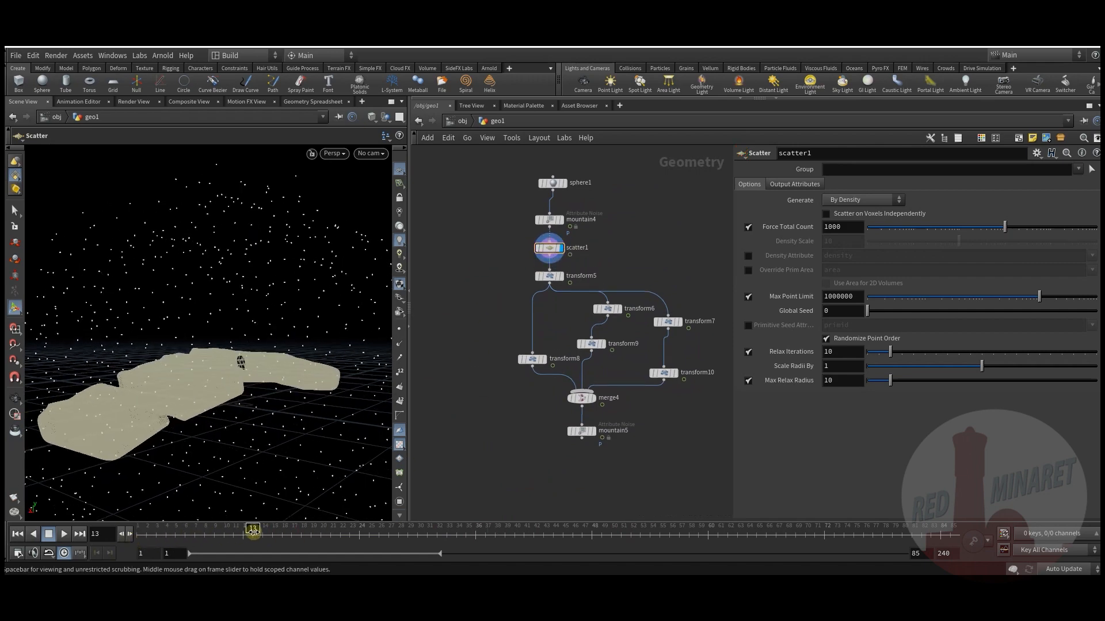
pyautogui.click(551, 276)
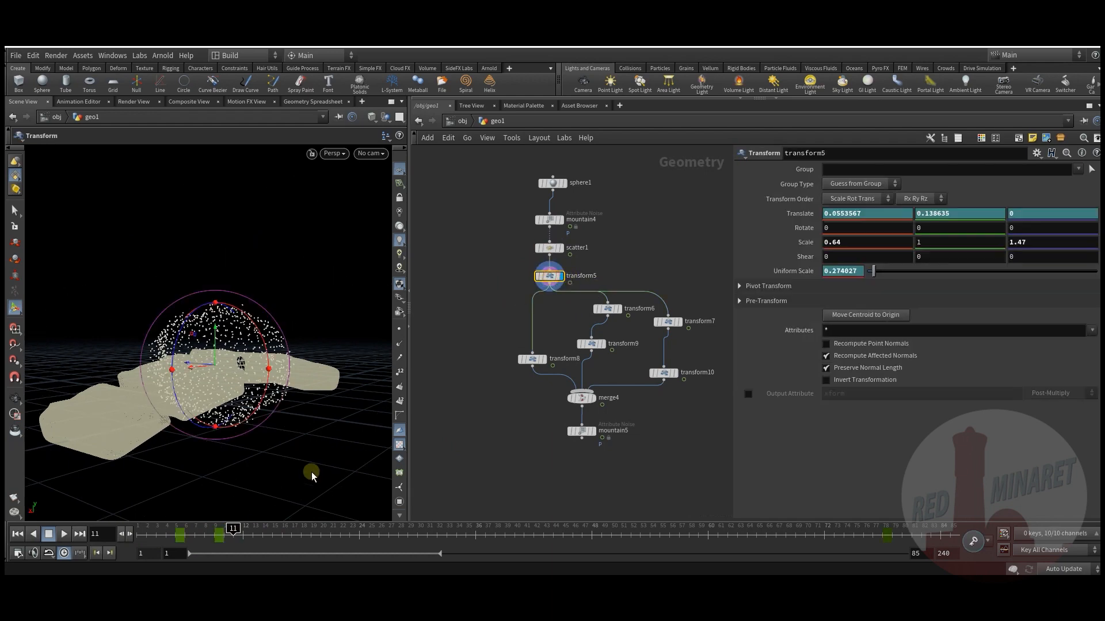
pyautogui.moveTo(156, 528); pyautogui.dragTo(302, 531)
pyautogui.moveTo(486, 525); pyautogui.dragTo(349, 521)
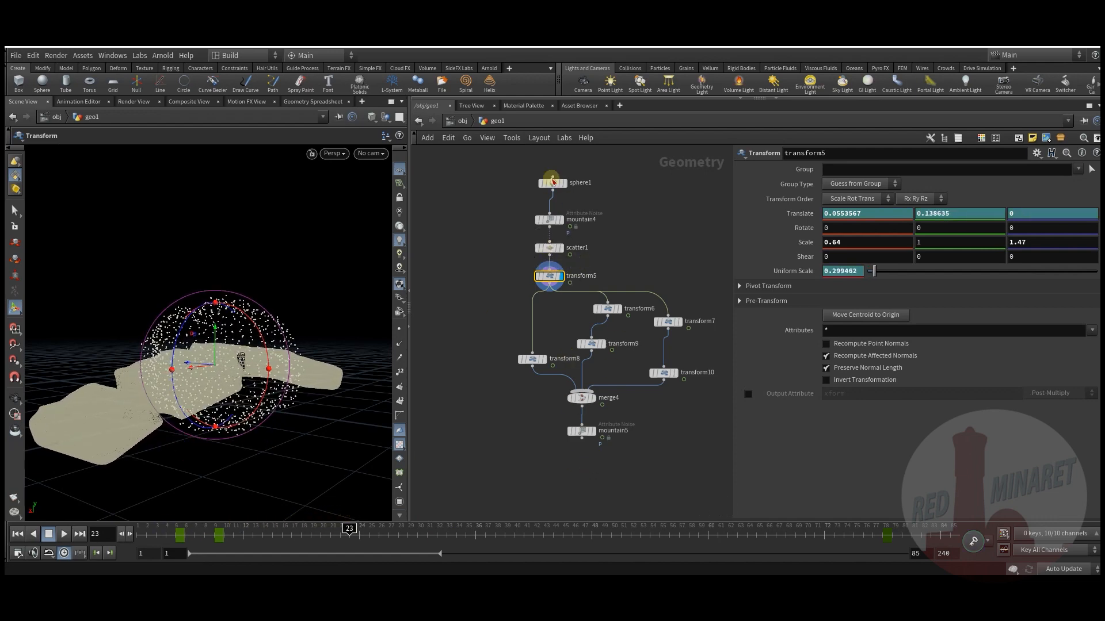
# Try scatter1 between sphere1 and mountain4, check mountain4, and pull scatter1 back out of the chain.
pyautogui.moveTo(551, 183); pyautogui.dragTo(552, 172)
pyautogui.moveTo(547, 248); pyautogui.dragTo(578, 207)
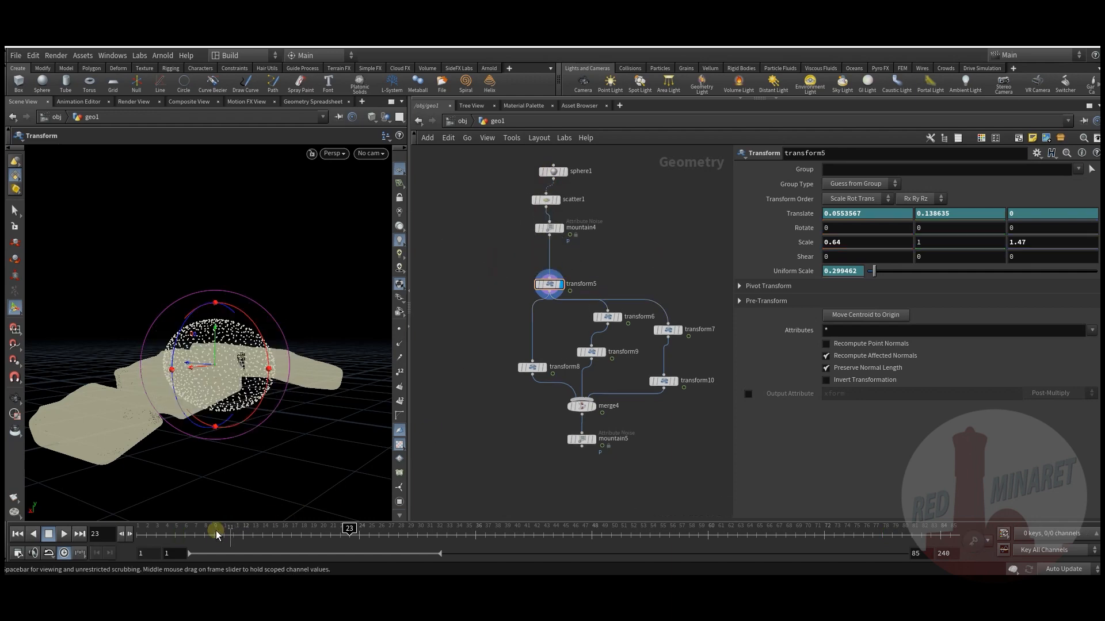
pyautogui.click(549, 227)
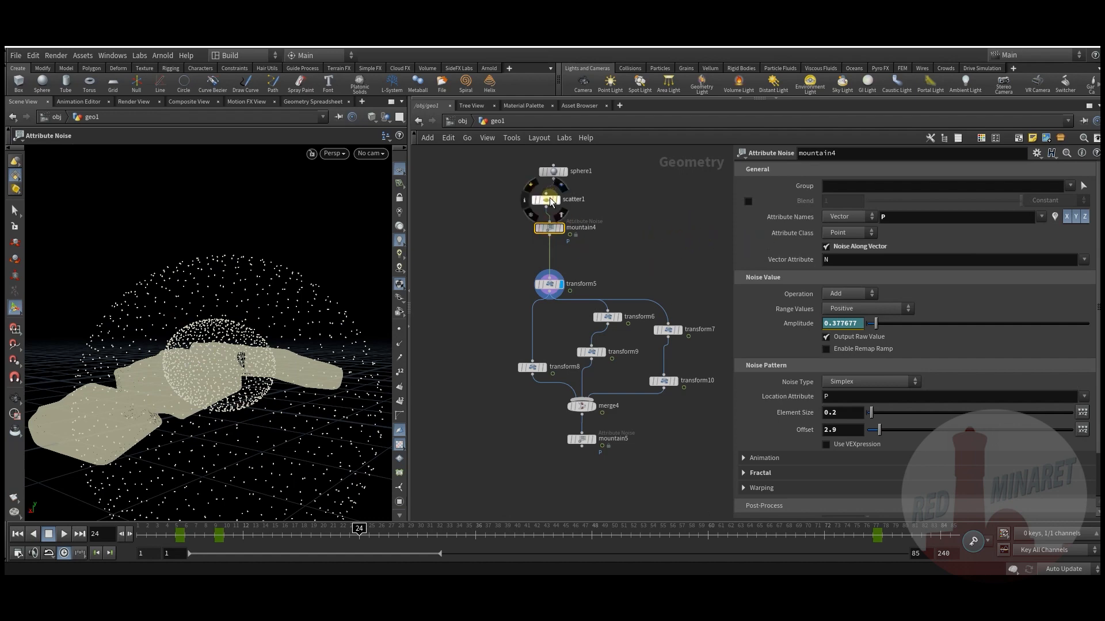
pyautogui.moveTo(554, 199); pyautogui.dragTo(483, 452)
# Add a Time Shift node directly above the disconnected scatter1 node.
pyautogui.moveTo(483, 452); pyautogui.dragTo(488, 347, button='middle')
pyautogui.press('Tab')
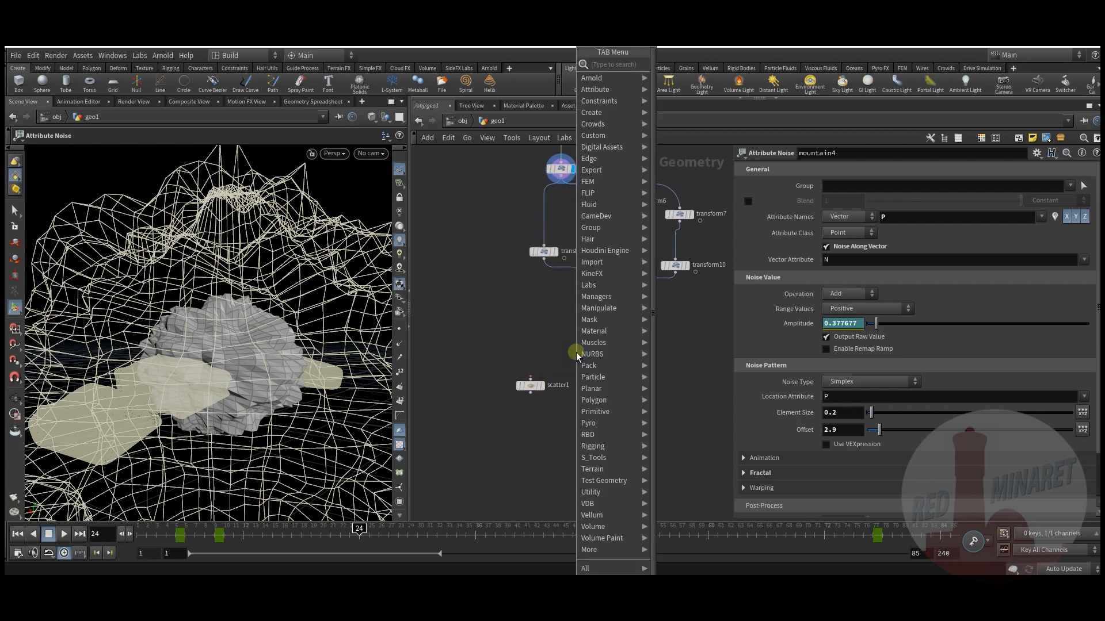
pyautogui.write('tim')
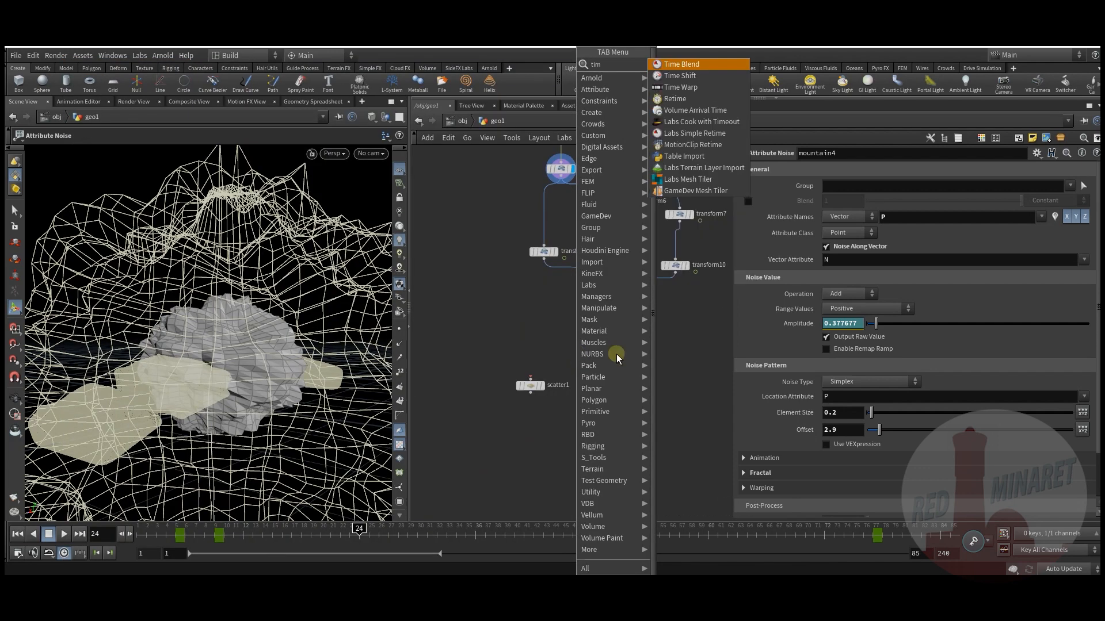
pyautogui.click(688, 88)
pyautogui.click(537, 380)
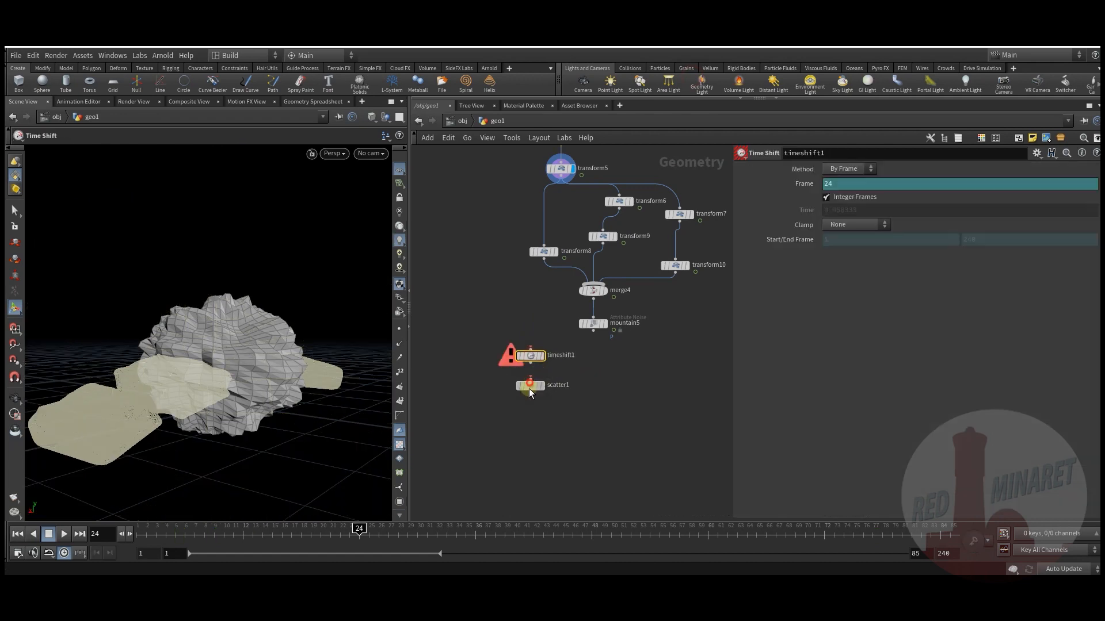
# Examine the node chain from sphere1 through mountain4 and the transform branches down to mountain5.
pyautogui.moveTo(501, 294); pyautogui.dragTo(491, 340, button='middle')
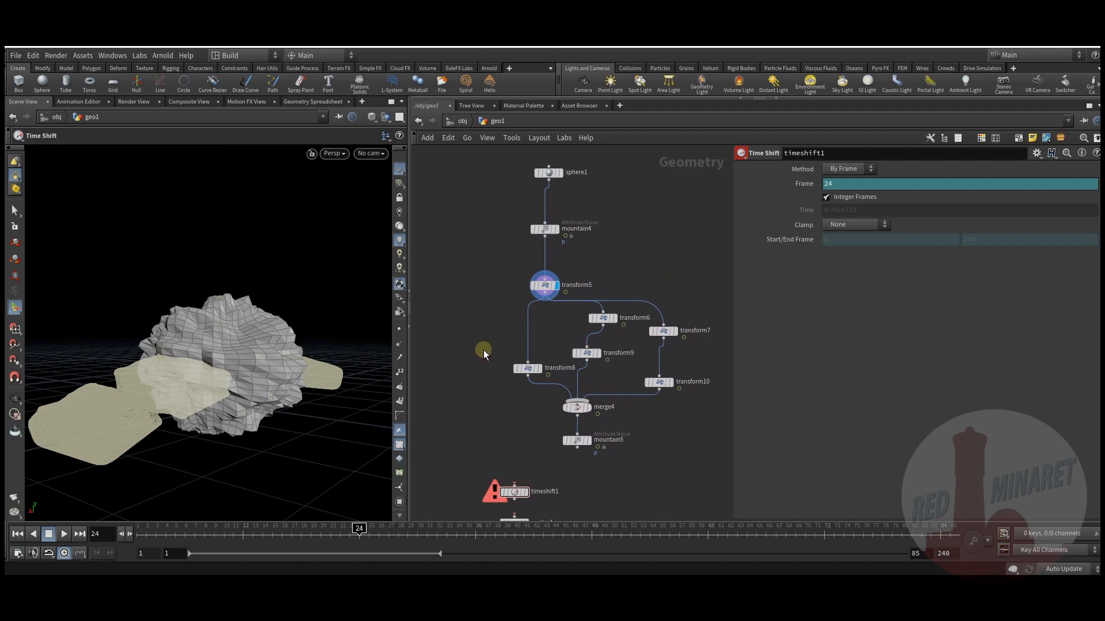
pyautogui.moveTo(510, 211); pyautogui.dragTo(505, 245, button='middle')
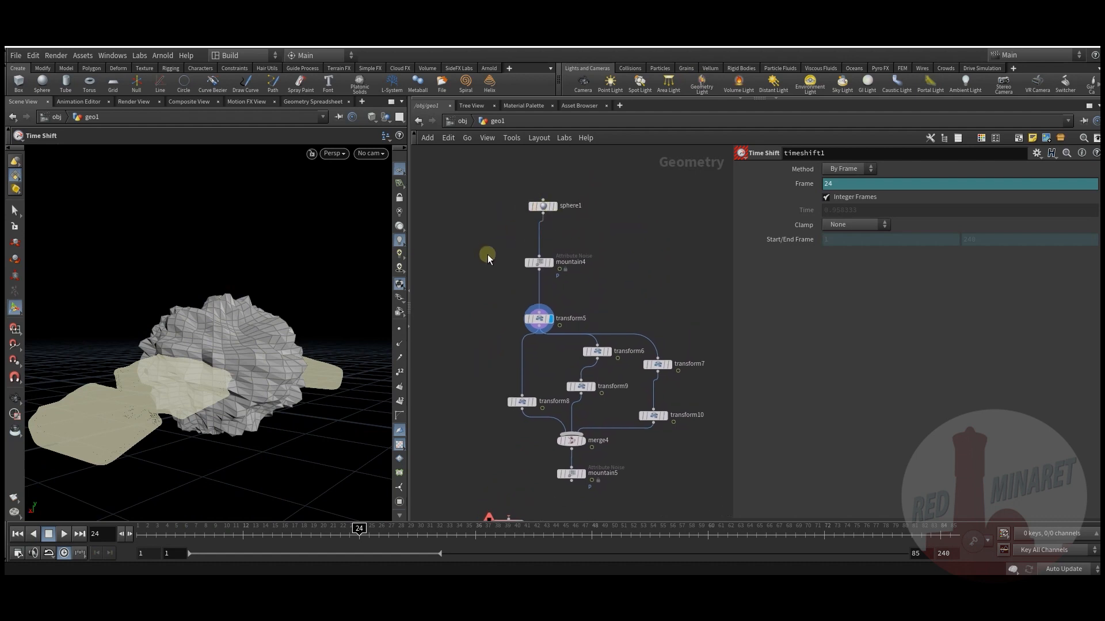
pyautogui.moveTo(492, 314); pyautogui.dragTo(505, 262, button='middle')
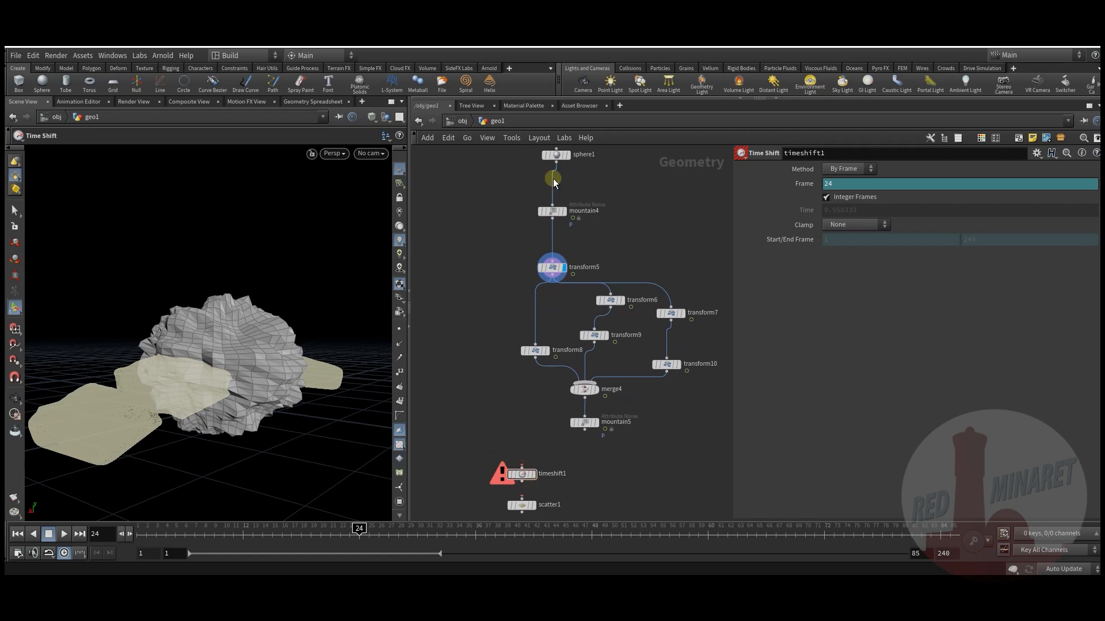
pyautogui.moveTo(541, 157); pyautogui.dragTo(526, 191, button='middle')
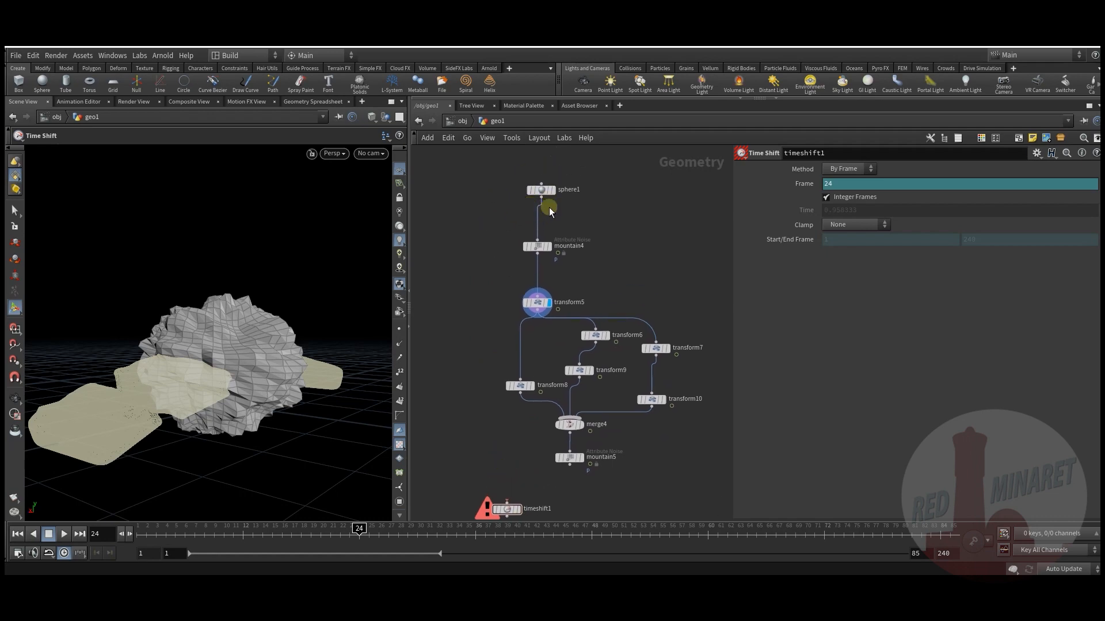
pyautogui.moveTo(477, 241); pyautogui.dragTo(458, 233, button='middle')
pyautogui.moveTo(517, 239); pyautogui.dragTo(518, 244)
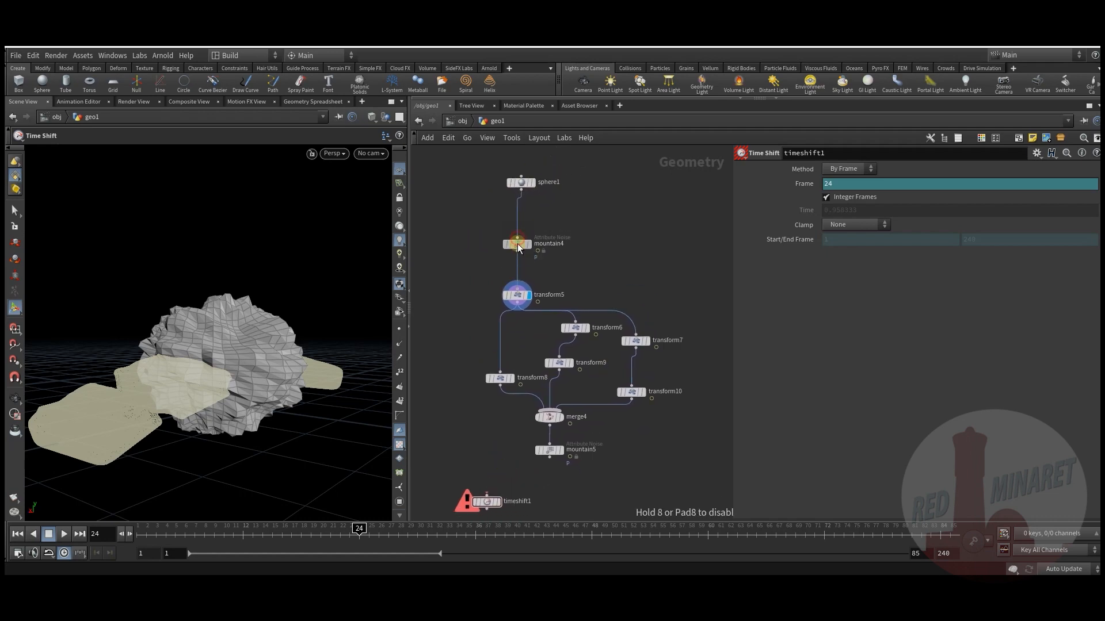
pyautogui.click(517, 246)
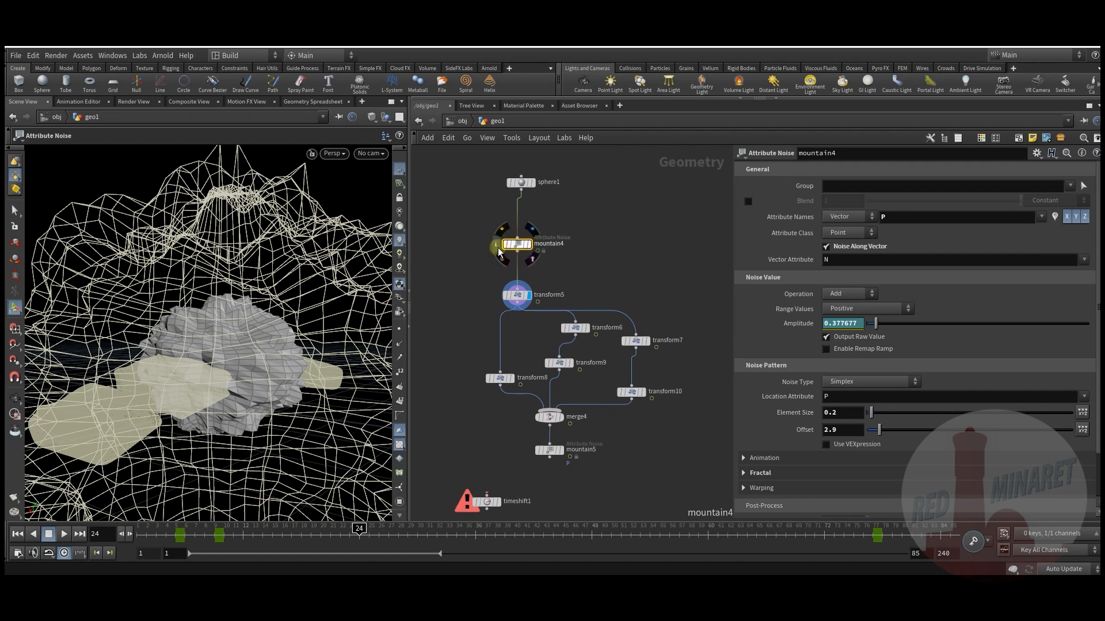
pyautogui.moveTo(523, 247); pyautogui.dragTo(523, 250)
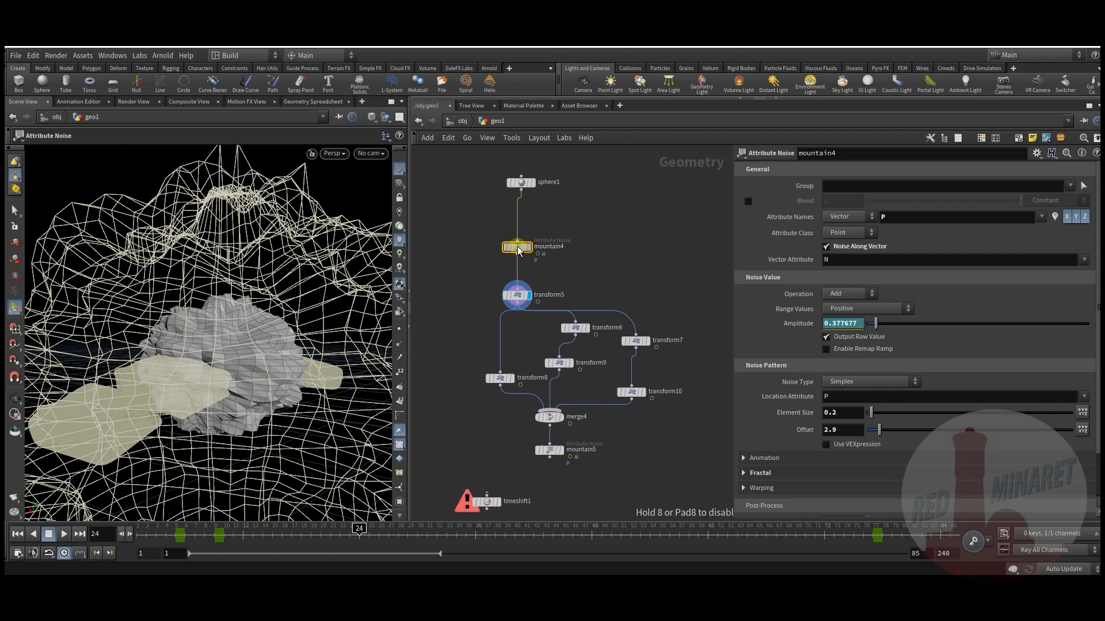
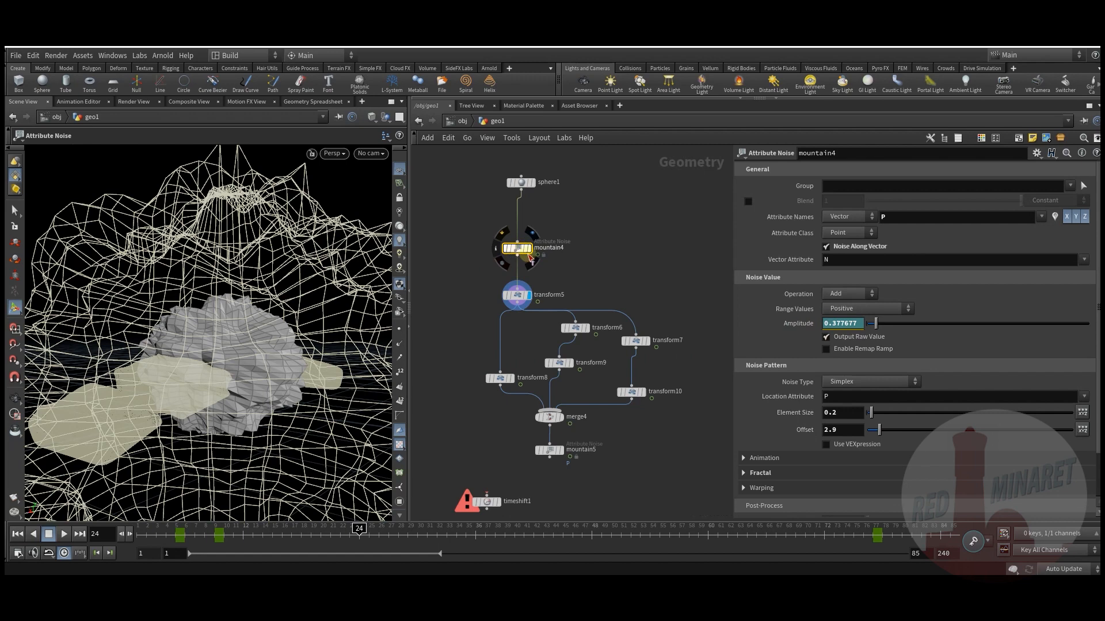
# Connect mountain5's output to timeshift1 and select the Time Shift node.
pyautogui.moveTo(481, 416); pyautogui.dragTo(488, 294, button='middle')
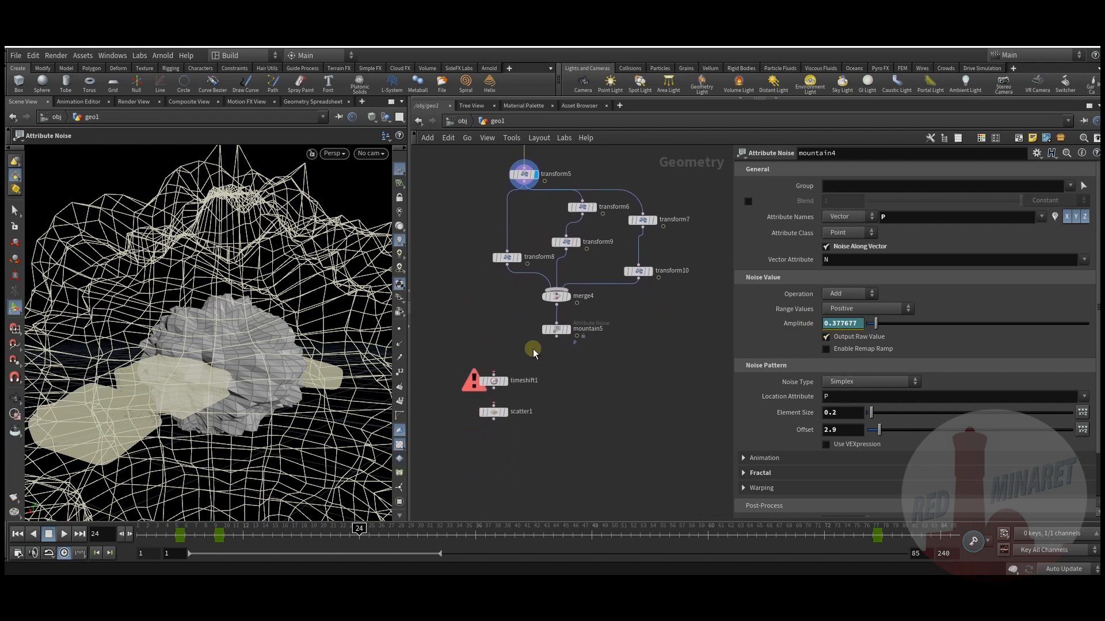
pyautogui.click(522, 339)
pyautogui.click(556, 339)
pyautogui.click(493, 373)
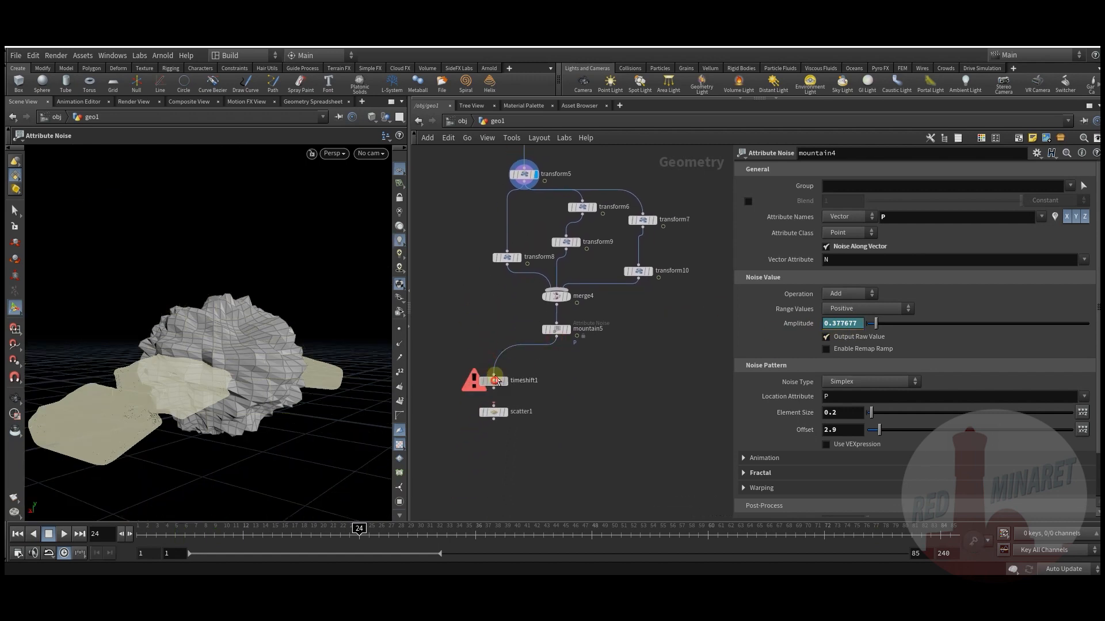
pyautogui.moveTo(494, 380); pyautogui.dragTo(494, 368)
# Delete the channel on timeshift1's Frame parameter and set the frame to 1.
pyautogui.rightClick(805, 183)
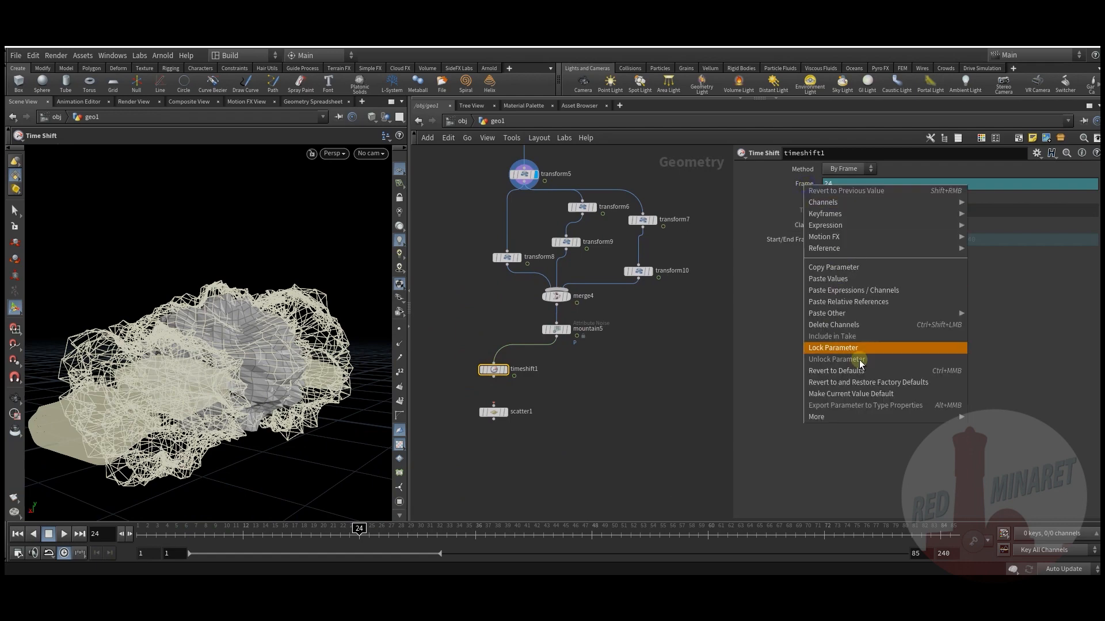
pyautogui.click(858, 325)
pyautogui.write('1')
pyautogui.press('Return')
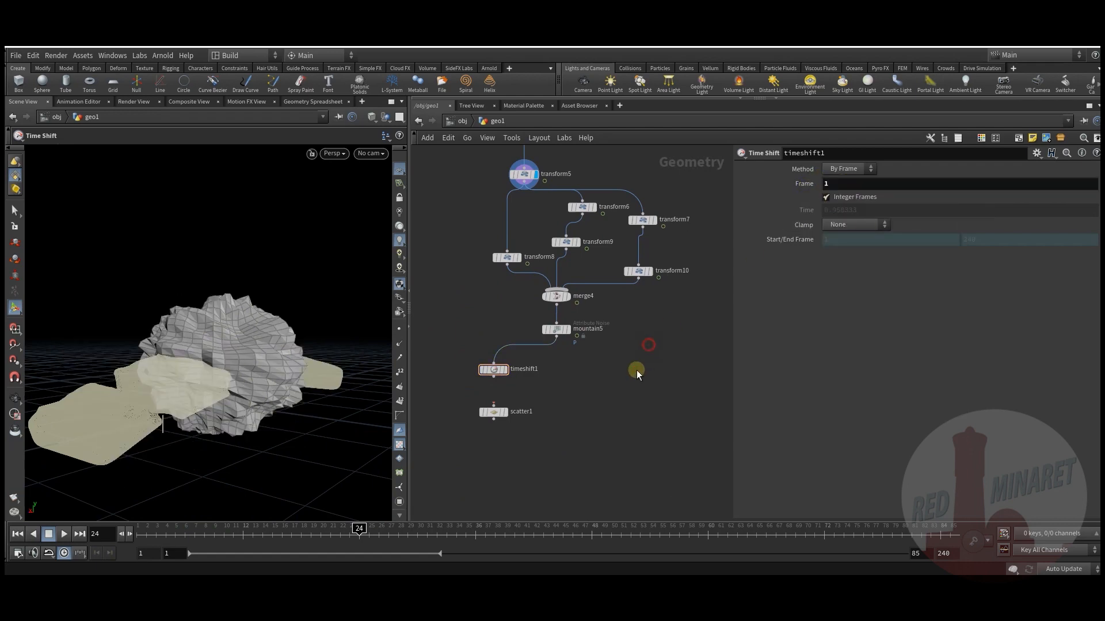
# Add an Attribute Interpolate node next to scatter1 in the network.
pyautogui.moveTo(529, 403); pyautogui.dragTo(523, 352, button='middle')
pyautogui.press('Tab')
pyautogui.write('at')
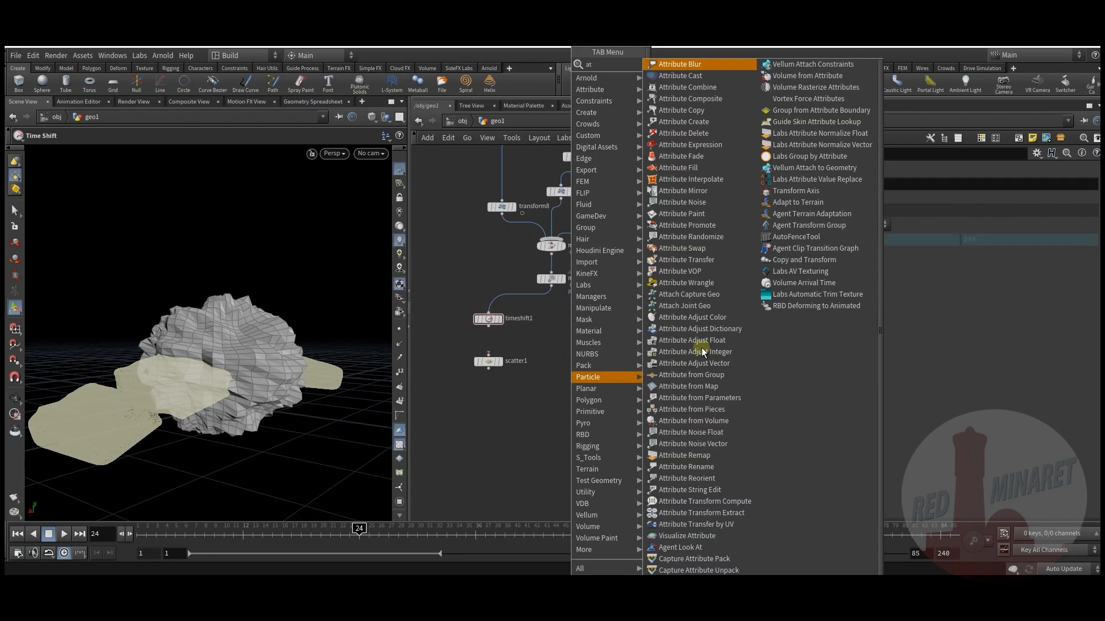
pyautogui.click(719, 178)
pyautogui.click(551, 364)
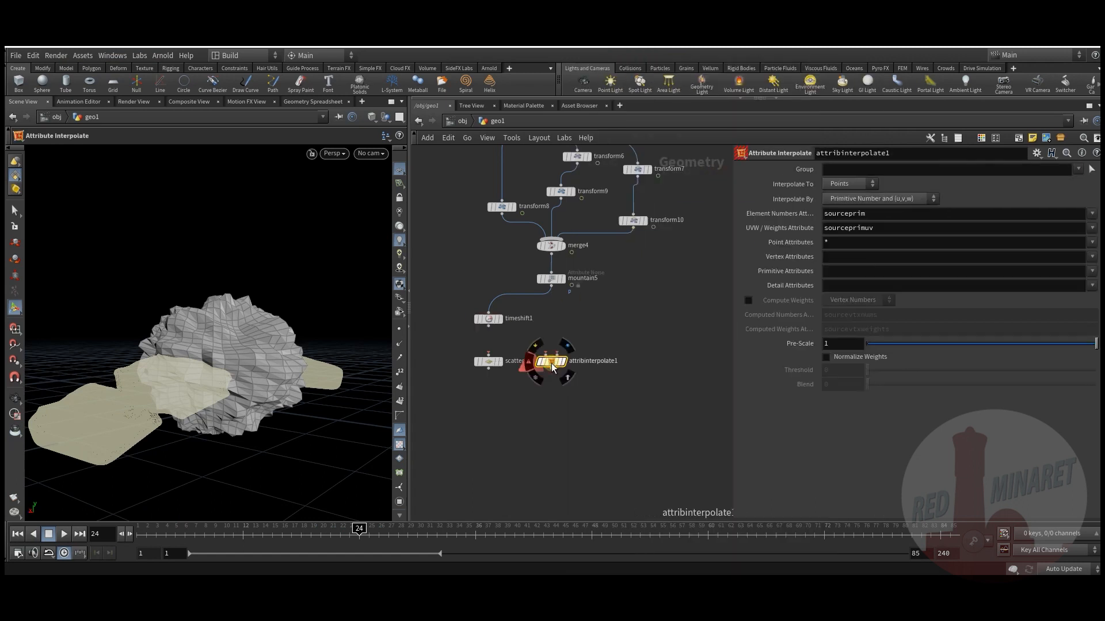
# Connect timeshift1 to scatter1, display scatter1, and wire scatter1 and mountain5 into attribinterpolate1's first and second inputs.
pyautogui.moveTo(484, 359)
pyautogui.mouseDown()
pyautogui.moveTo(485, 344)
pyautogui.moveTo(497, 366)
pyautogui.mouseUp()
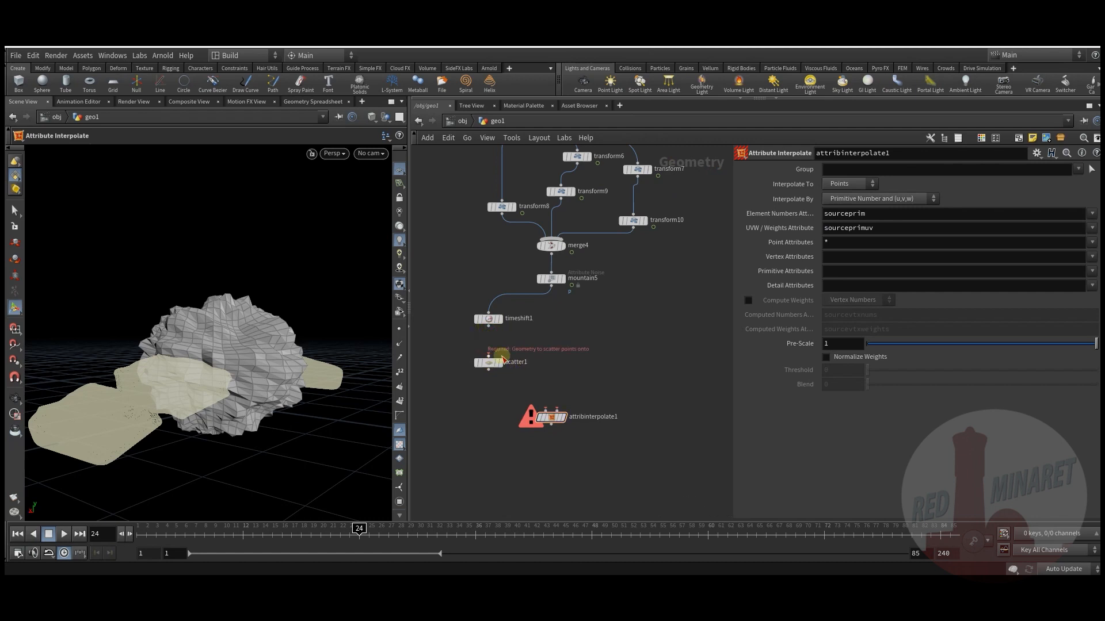
pyautogui.moveTo(488, 354); pyautogui.dragTo(488, 328)
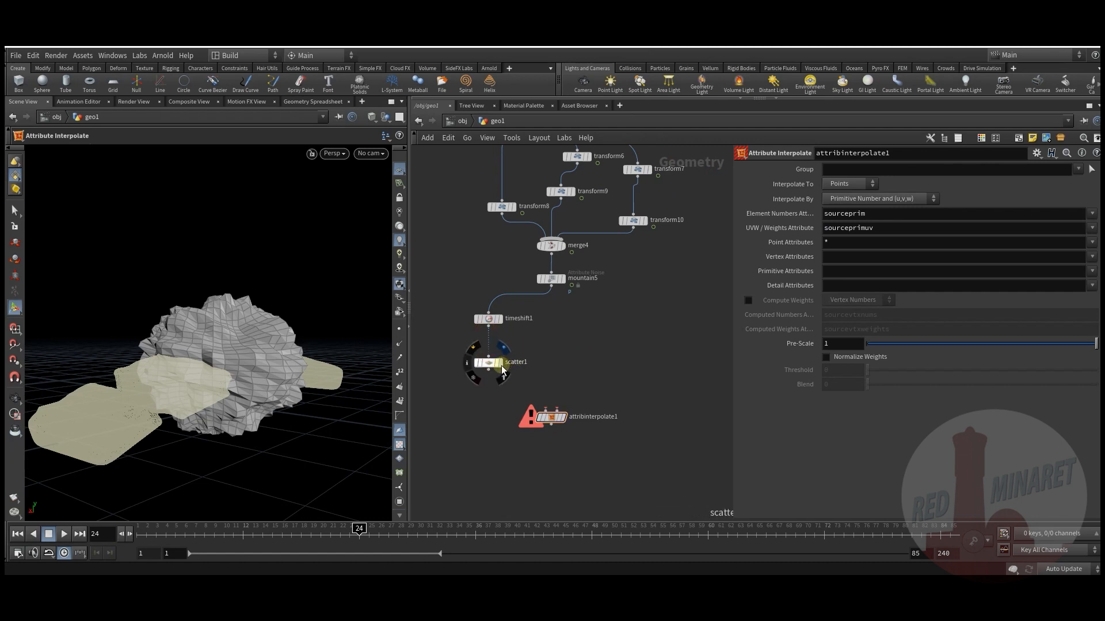
pyautogui.moveTo(502, 370); pyautogui.dragTo(502, 358)
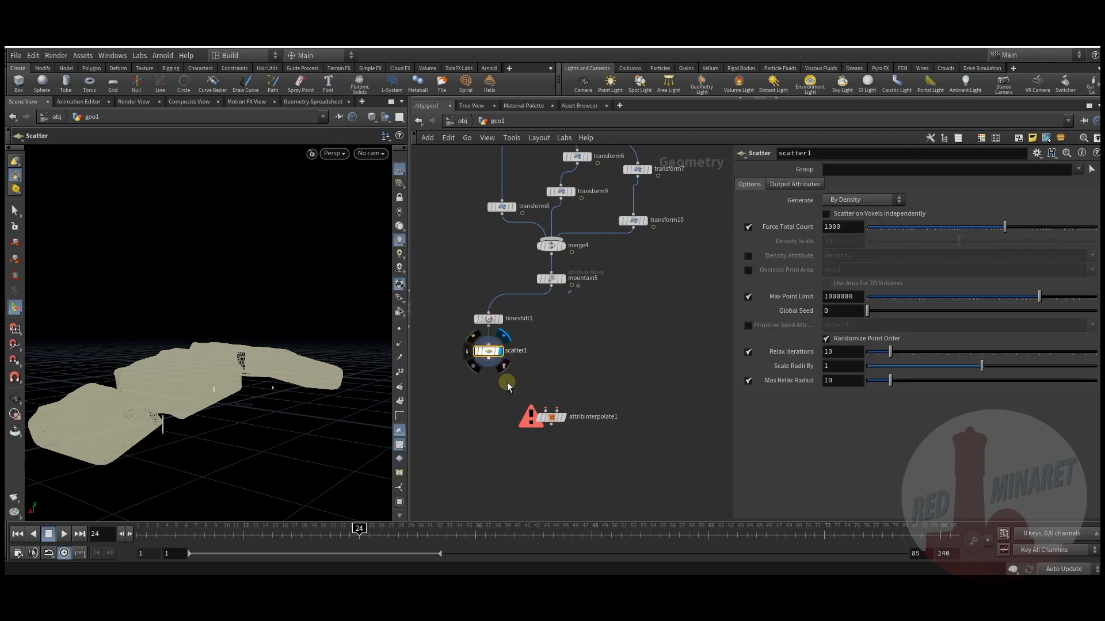
pyautogui.moveTo(490, 361); pyautogui.dragTo(557, 302)
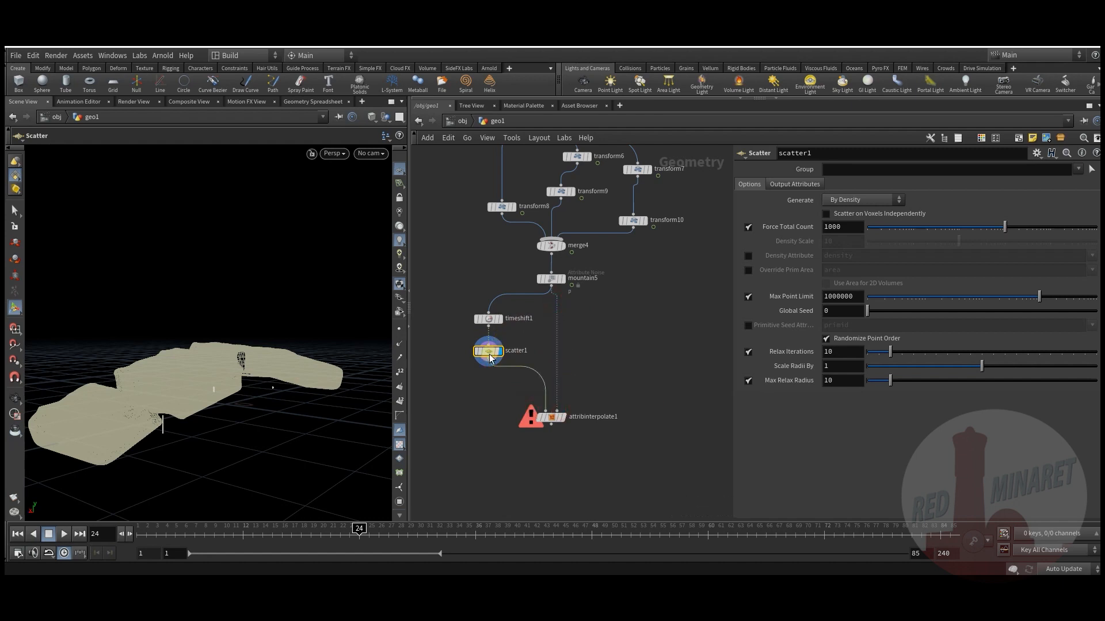
# Enable the Prim Num and Prim UVW output attributes on scatter1, and display attribinterpolate1 closer to the chain.
pyautogui.click(795, 184)
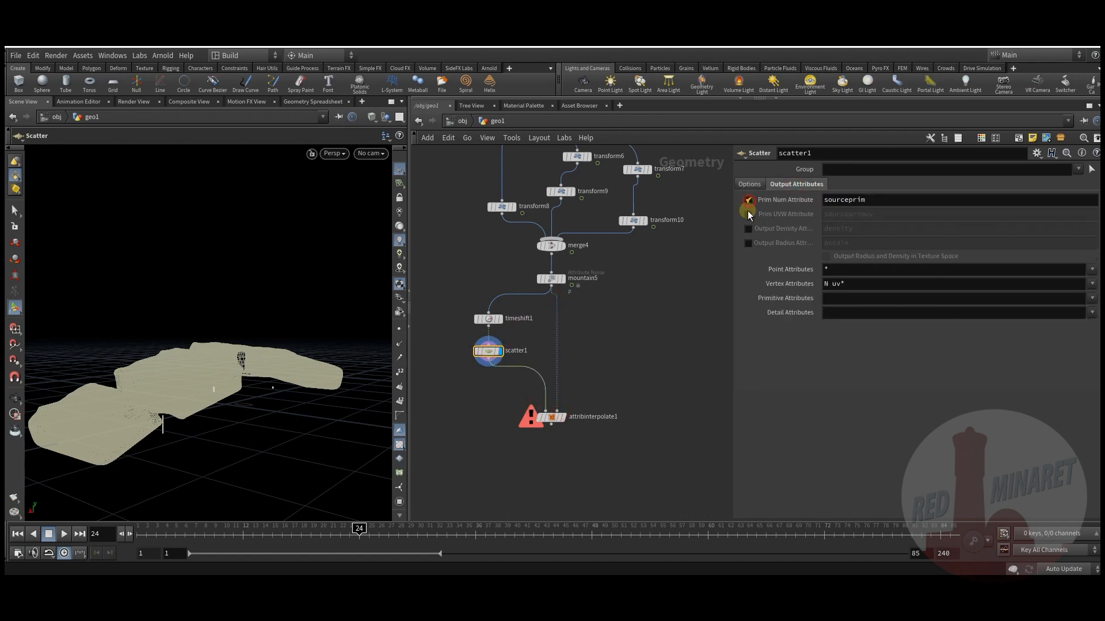
pyautogui.click(563, 422)
pyautogui.moveTo(549, 417); pyautogui.dragTo(546, 379)
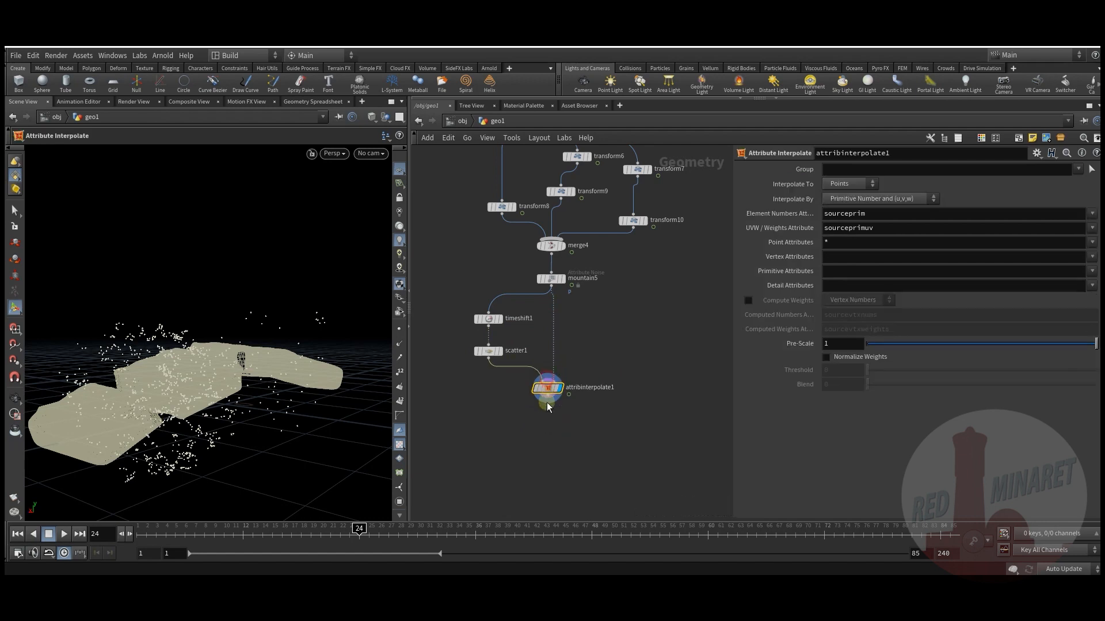
# Examine the node chain and how the interpolated points sit around the broken bar at frame 21.
pyautogui.moveTo(611, 340); pyautogui.dragTo(596, 445, button='middle')
pyautogui.press('h')
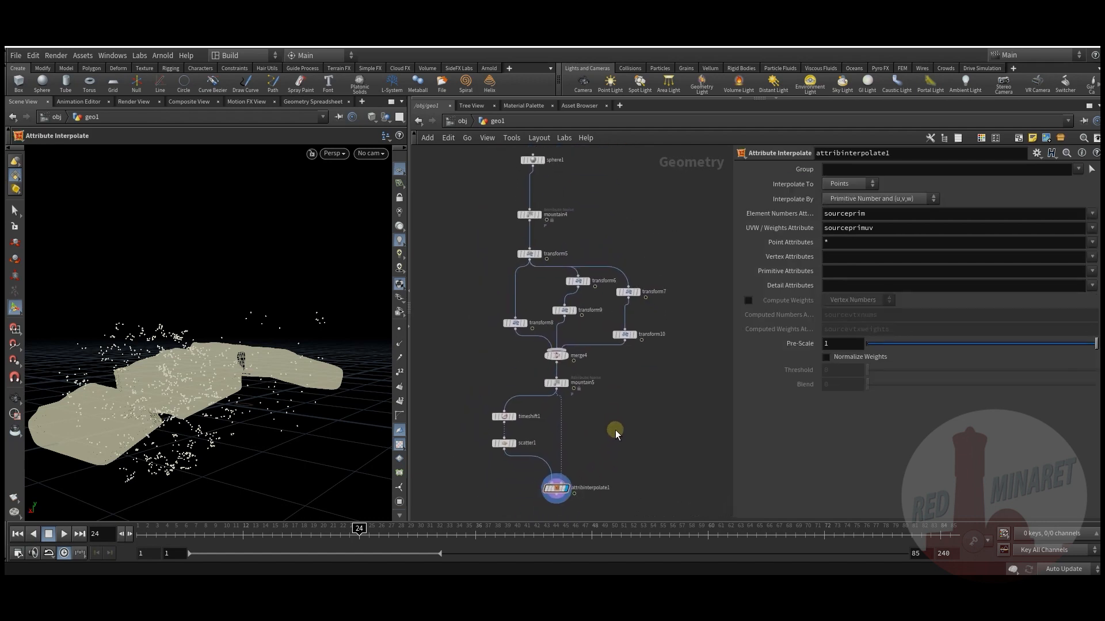
pyautogui.moveTo(217, 531); pyautogui.dragTo(331, 531)
pyautogui.moveTo(270, 397); pyautogui.dragTo(257, 430)
pyautogui.press('Return')
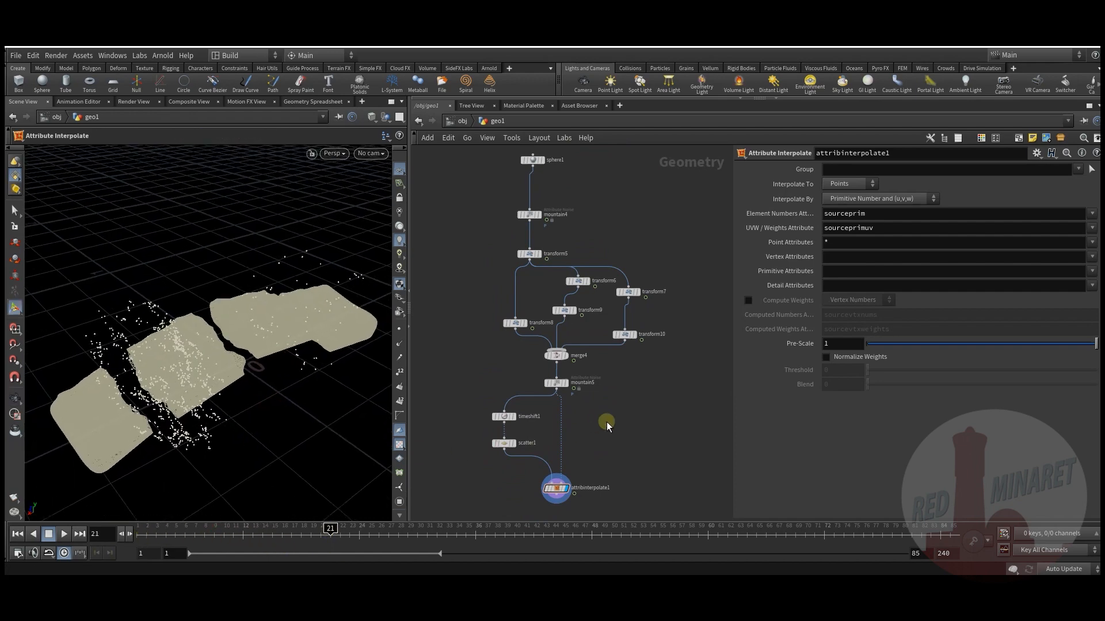
# Set timeshift1's frame to 25.
pyautogui.scroll(2, 606, 422)
pyautogui.scroll(3, 599, 426)
pyautogui.click(532, 384)
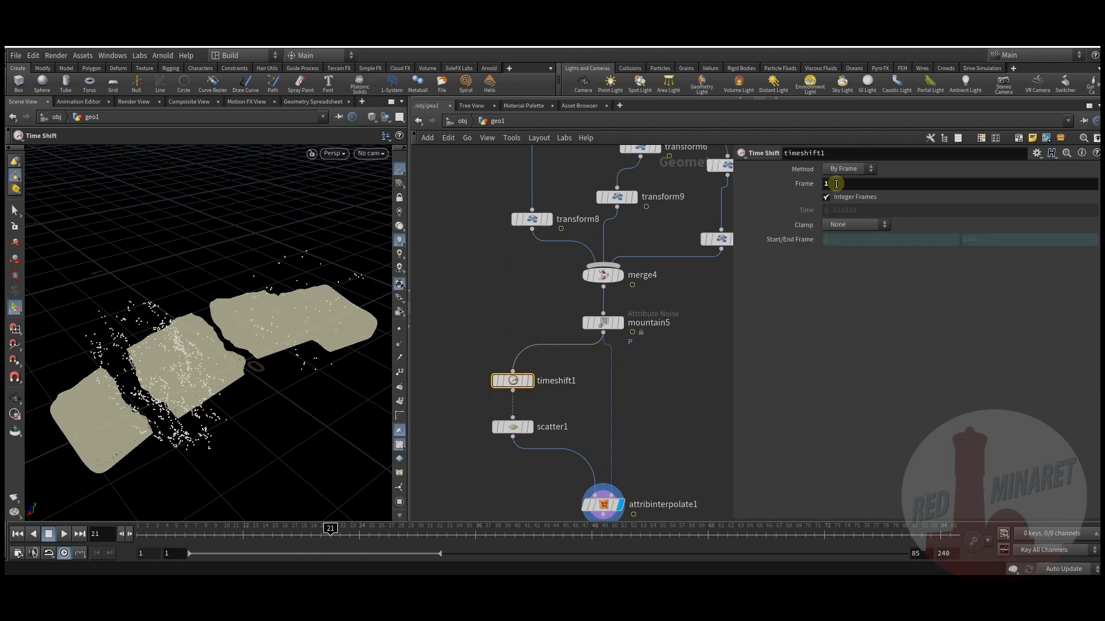
pyautogui.write('25')
pyautogui.click(676, 389)
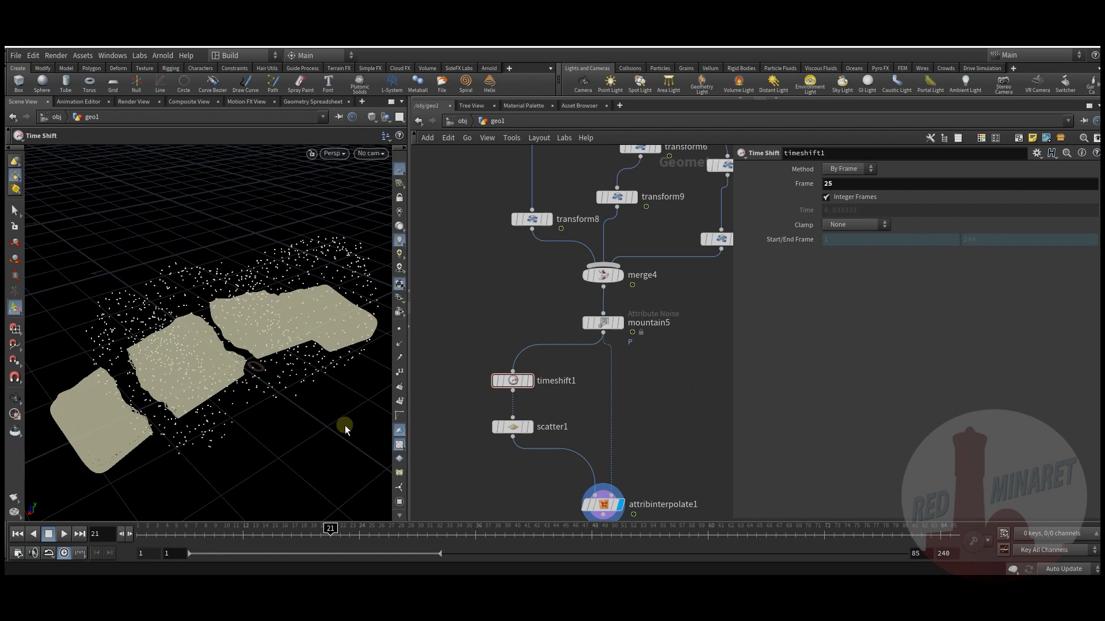
# Examine the interpolated points' motion around the chocolate pieces over the timeline and from several angles, stopping at frame 28.
pyautogui.moveTo(232, 358); pyautogui.dragTo(272, 477)
pyautogui.moveTo(252, 540); pyautogui.dragTo(495, 544)
pyautogui.moveTo(172, 377); pyautogui.dragTo(221, 426)
pyautogui.moveTo(225, 520); pyautogui.dragTo(320, 525)
pyautogui.moveTo(230, 372); pyautogui.dragTo(254, 370)
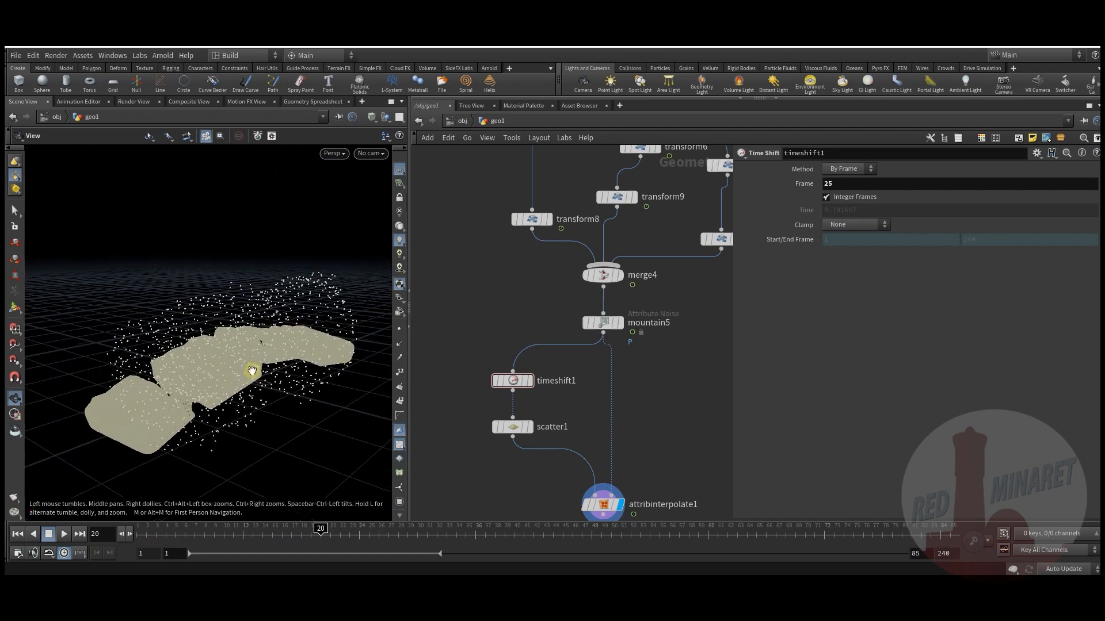
pyautogui.moveTo(641, 421); pyautogui.dragTo(647, 396, button='middle')
pyautogui.moveTo(256, 369); pyautogui.dragTo(220, 368)
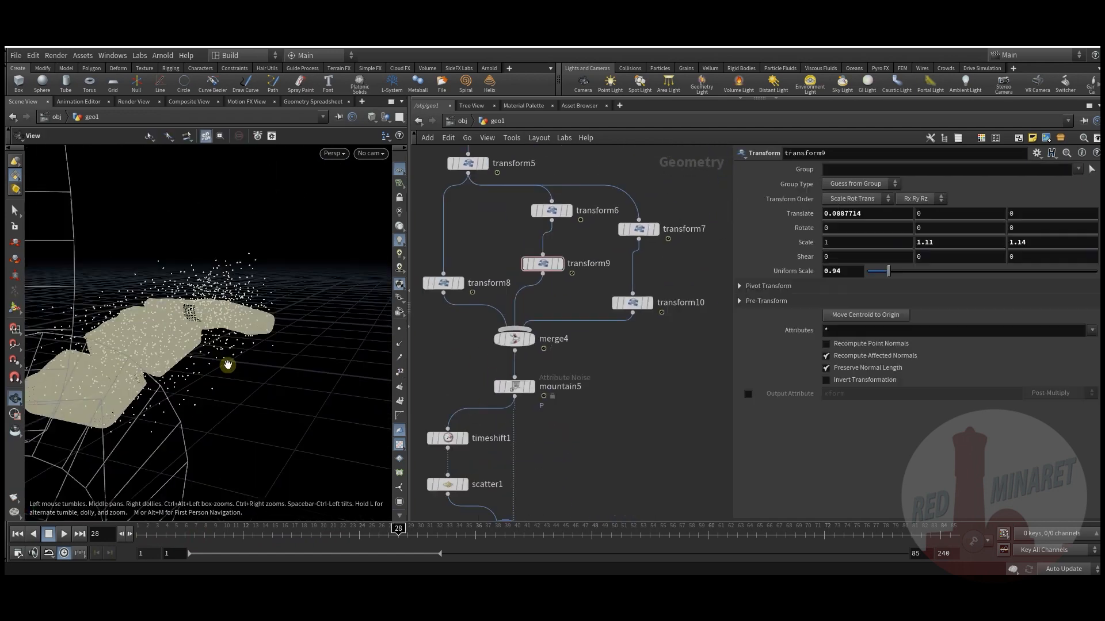
pyautogui.scroll(-2, 529, 309)
pyautogui.moveTo(593, 333); pyautogui.dragTo(572, 354, button='middle')
pyautogui.scroll(-1, 572, 354)
pyautogui.press('Escape')
pyautogui.moveTo(183, 361); pyautogui.dragTo(222, 328)
pyautogui.press('s')
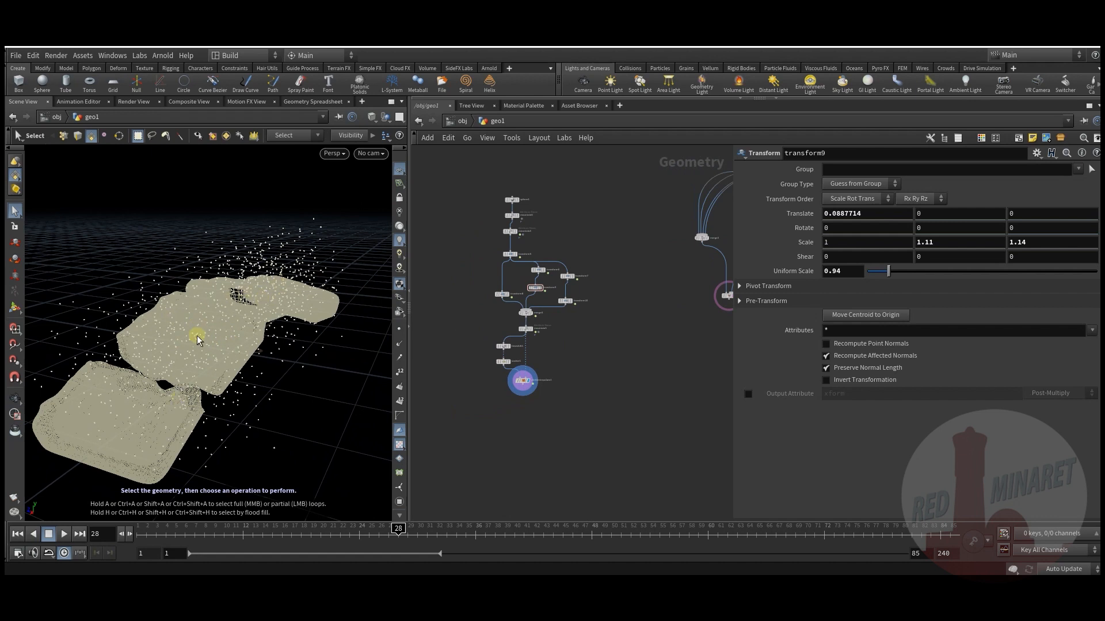
# Add a Delete node below attribinterpolate1, fed by its output, and display it.
pyautogui.scroll(3, 523, 424)
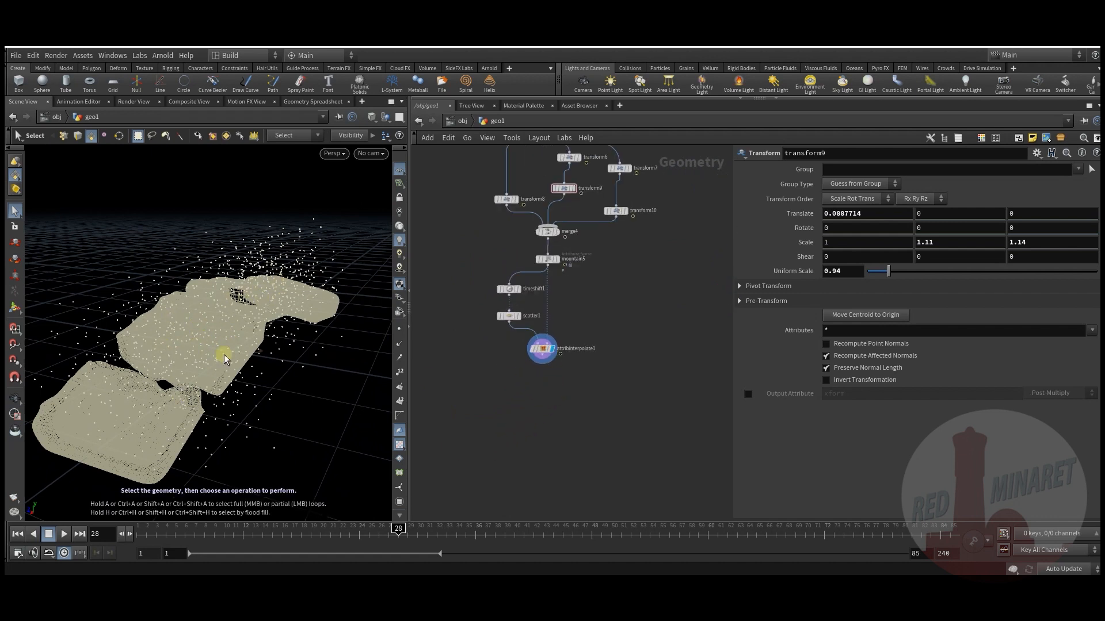
pyautogui.scroll(3, 464, 384)
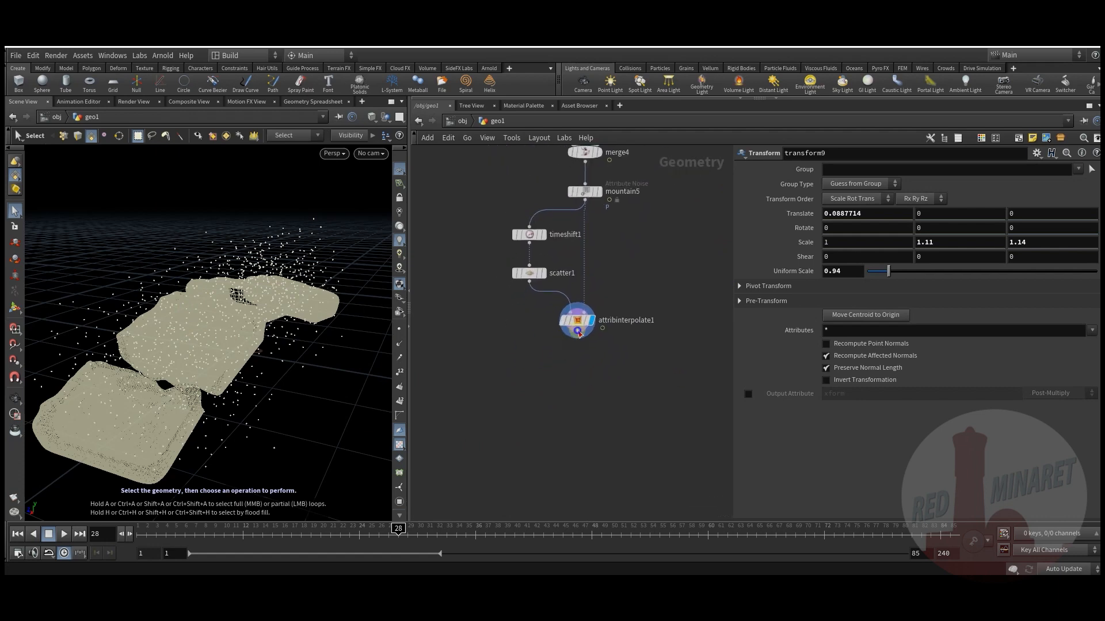
pyautogui.press('Tab')
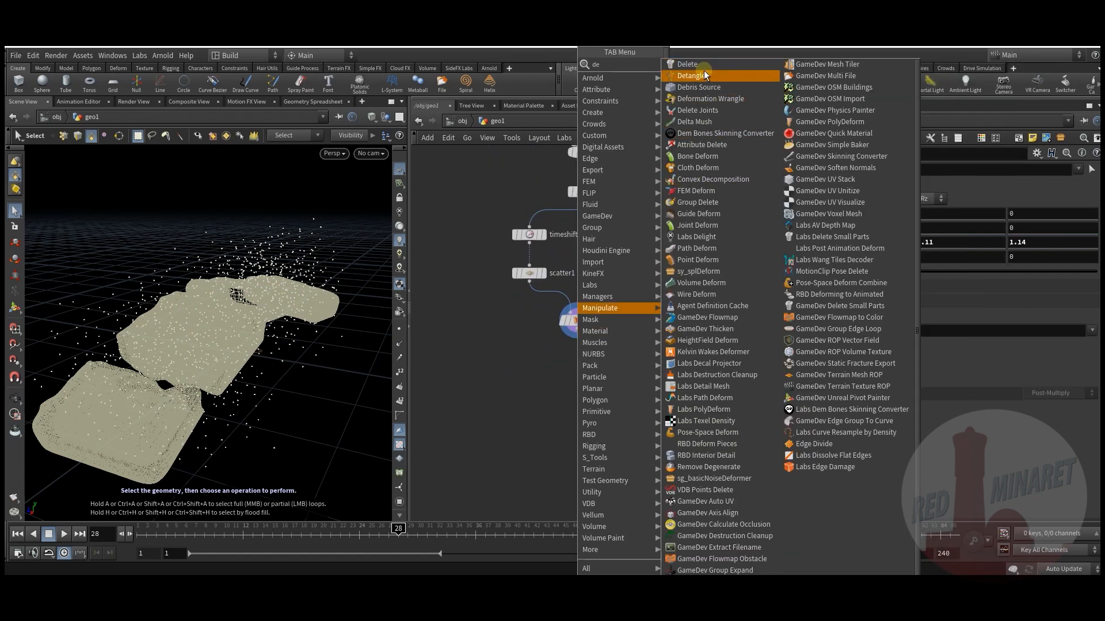
pyautogui.click(691, 74)
pyautogui.click(587, 395)
pyautogui.moveTo(587, 397); pyautogui.dragTo(564, 374)
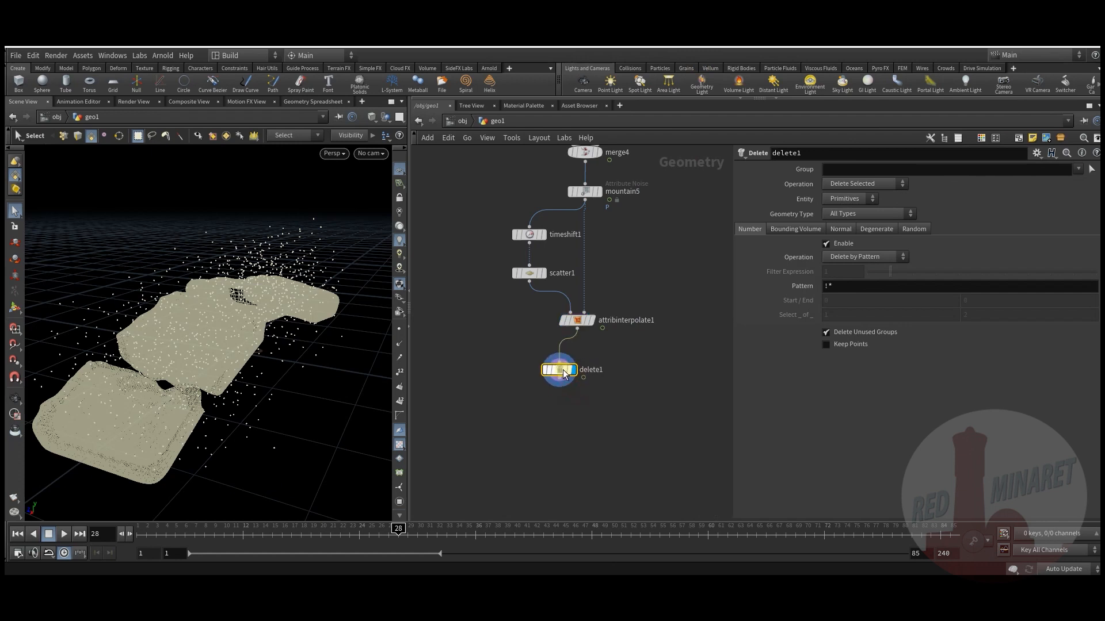
pyautogui.click(876, 260)
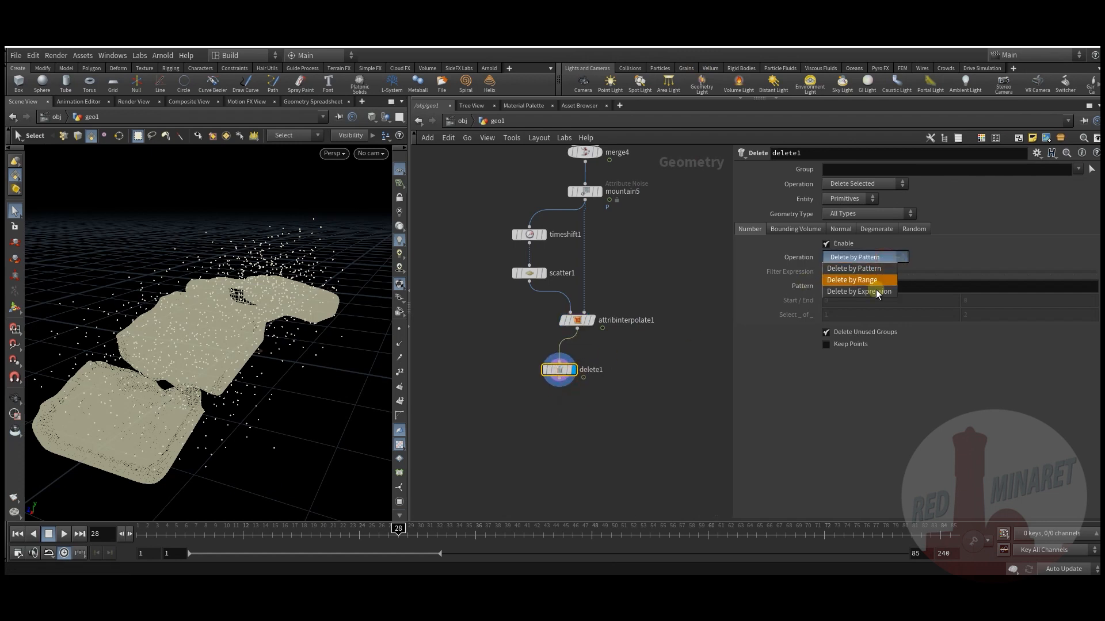
pyautogui.click(874, 285)
pyautogui.click(869, 198)
pyautogui.click(843, 212)
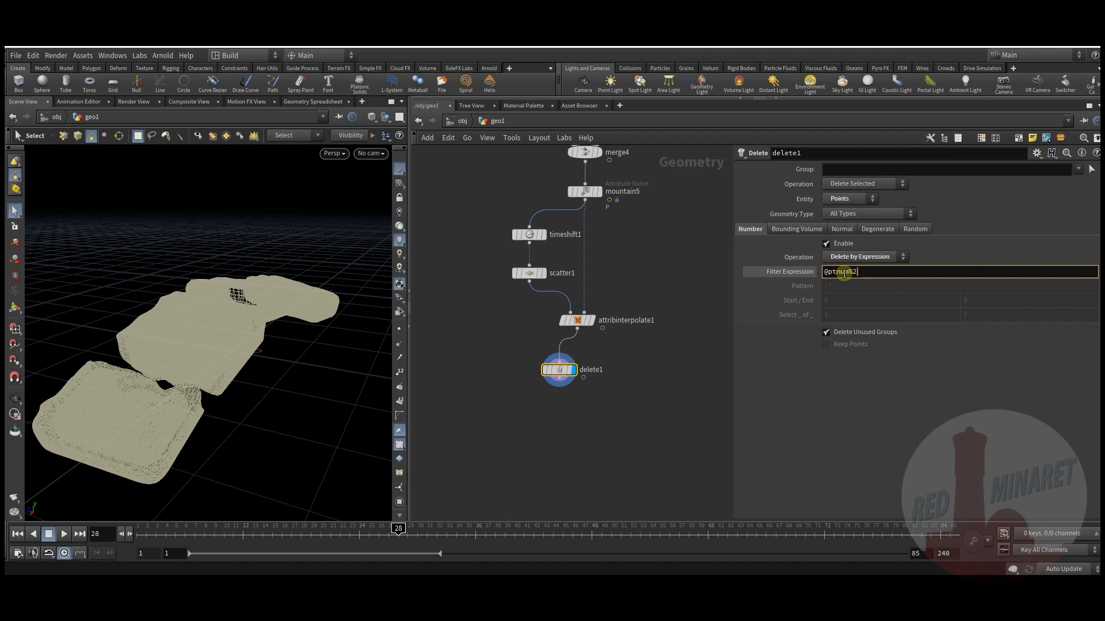
pyautogui.press('Return')
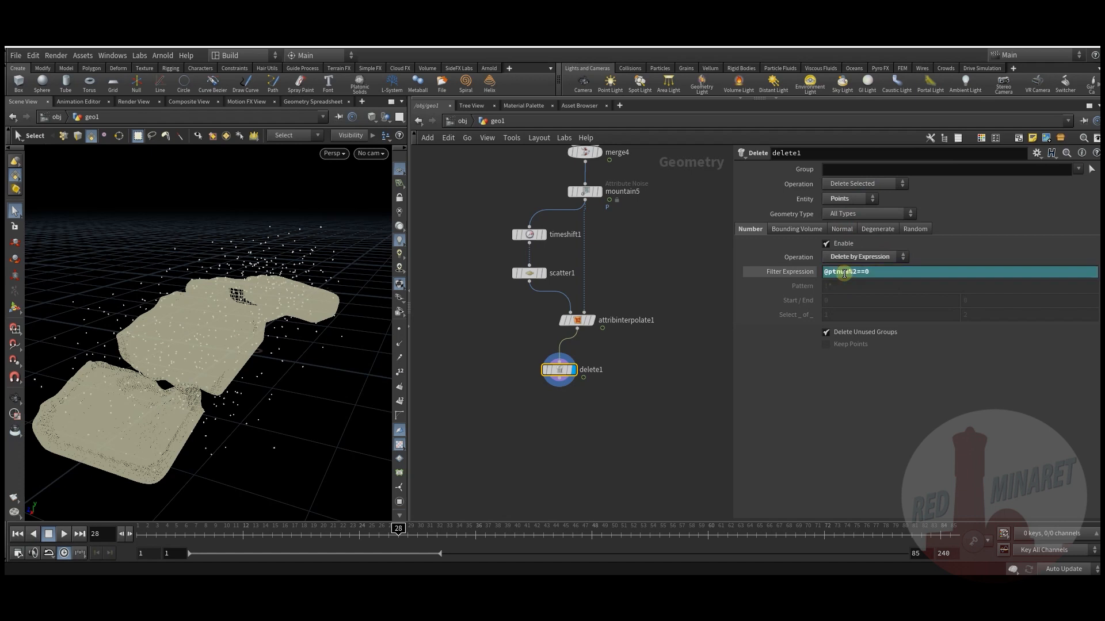
# Duplicate delete1 as a second branch from attribinterpolate1, set the copy to Delete Non-Selected, and space the two nodes apart.
pyautogui.moveTo(561, 371); pyautogui.dragTo(616, 369)
pyautogui.click(886, 184)
pyautogui.click(858, 208)
pyautogui.moveTo(599, 362); pyautogui.dragTo(630, 387)
pyautogui.moveTo(502, 364); pyautogui.dragTo(485, 391)
pyautogui.moveTo(582, 427); pyautogui.dragTo(562, 357, button='middle')
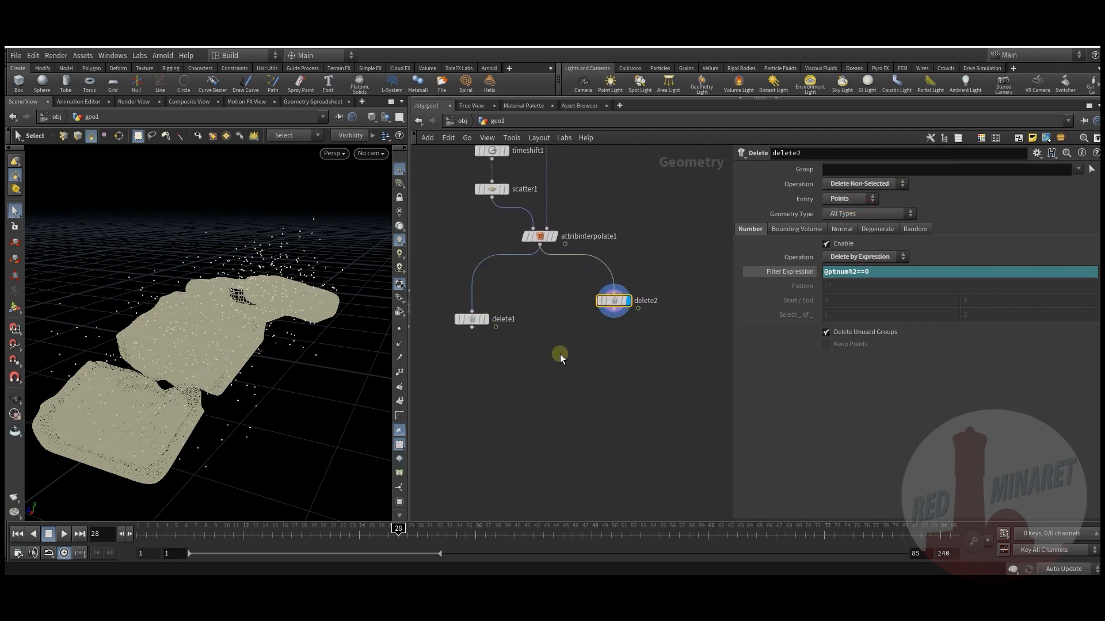
# Move the choco_C.obj file node and its color node to free space near the scatter network.
pyautogui.scroll(-5, 609, 380)
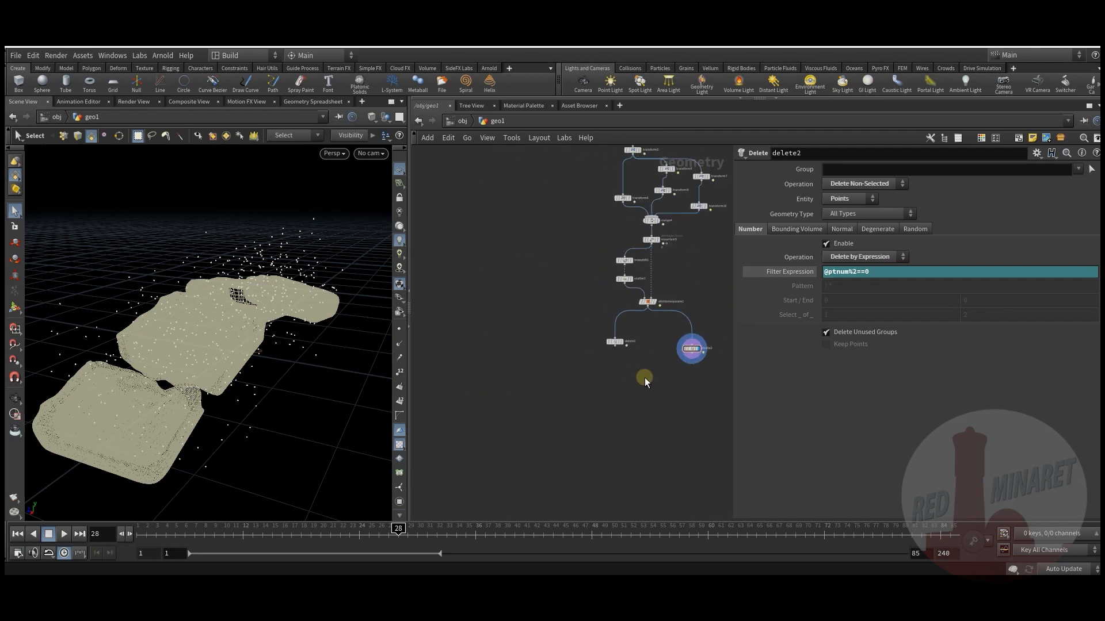
pyautogui.press('l')
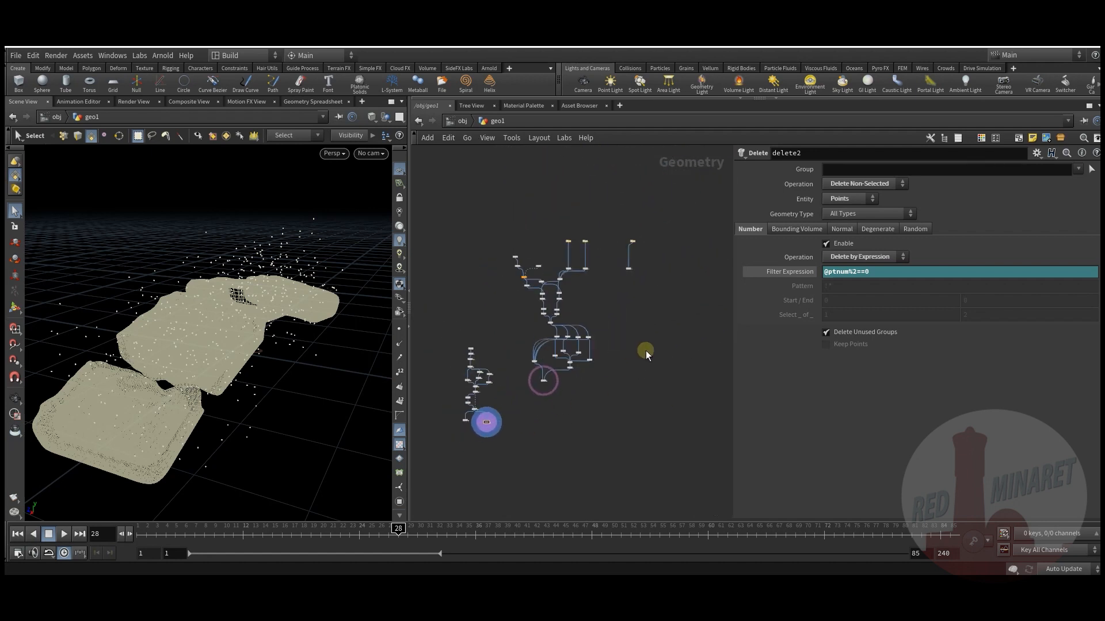
pyautogui.moveTo(614, 229); pyautogui.dragTo(636, 275)
pyautogui.moveTo(621, 303); pyautogui.dragTo(674, 286, button='middle')
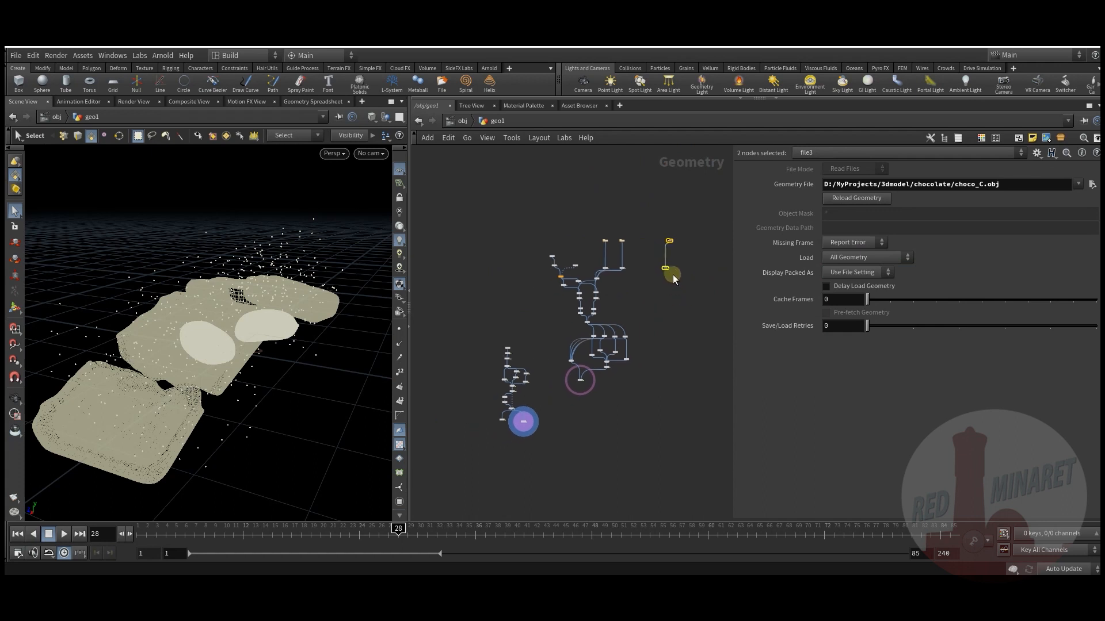
pyautogui.moveTo(451, 291); pyautogui.dragTo(592, 330, button='middle')
pyautogui.scroll(2, 593, 329)
pyautogui.moveTo(594, 316); pyautogui.dragTo(520, 315)
pyautogui.click(562, 317)
pyautogui.moveTo(538, 309); pyautogui.dragTo(568, 350, button='middle')
pyautogui.scroll(5, 546, 355)
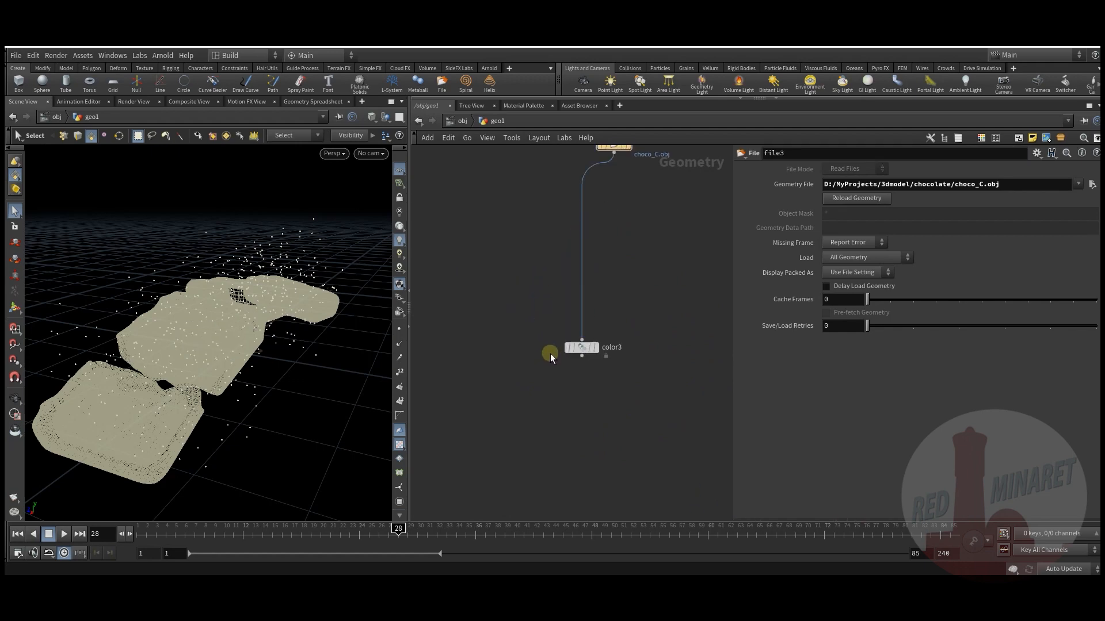
# Display the color3 node's result and frame the nut geometry in the viewport.
pyautogui.click(599, 346)
pyautogui.click(584, 348)
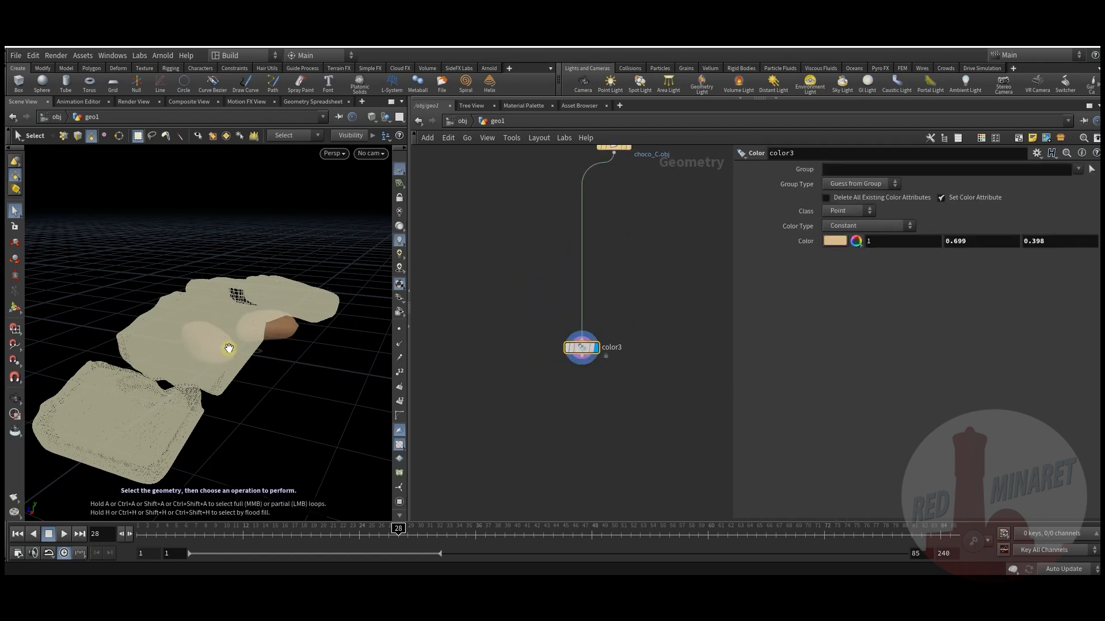
pyautogui.click(599, 366)
pyautogui.press('Escape')
pyautogui.moveTo(254, 350); pyautogui.dragTo(270, 369)
pyautogui.press('s')
pyautogui.moveTo(595, 368); pyautogui.dragTo(595, 347, button='middle')
pyautogui.click(592, 343)
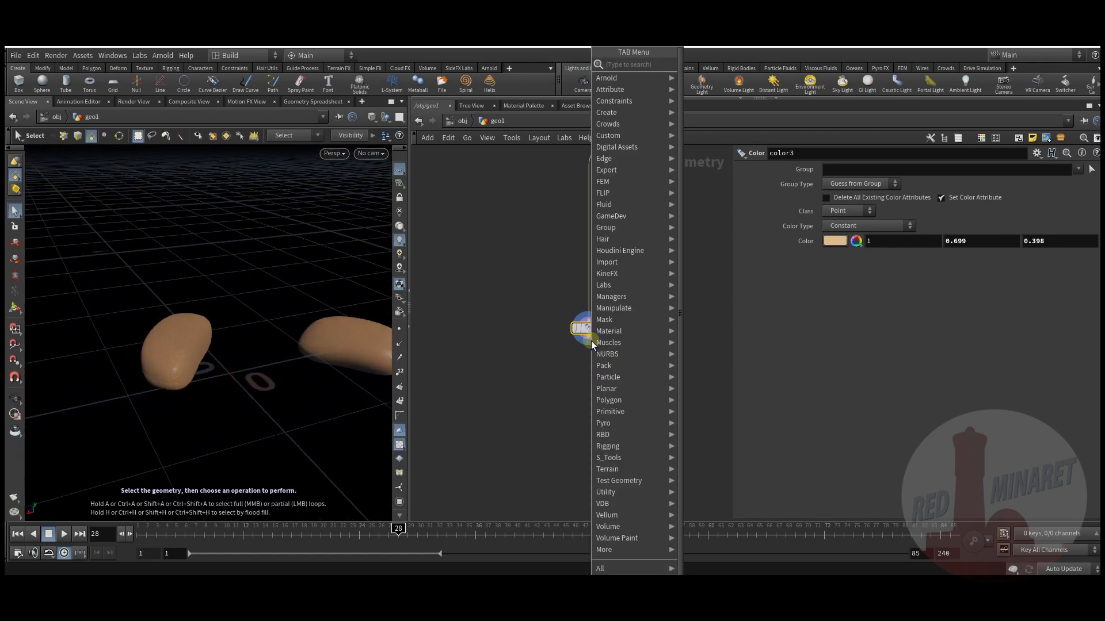
pyautogui.moveTo(627, 98)
pyautogui.click(708, 62)
pyautogui.click(589, 375)
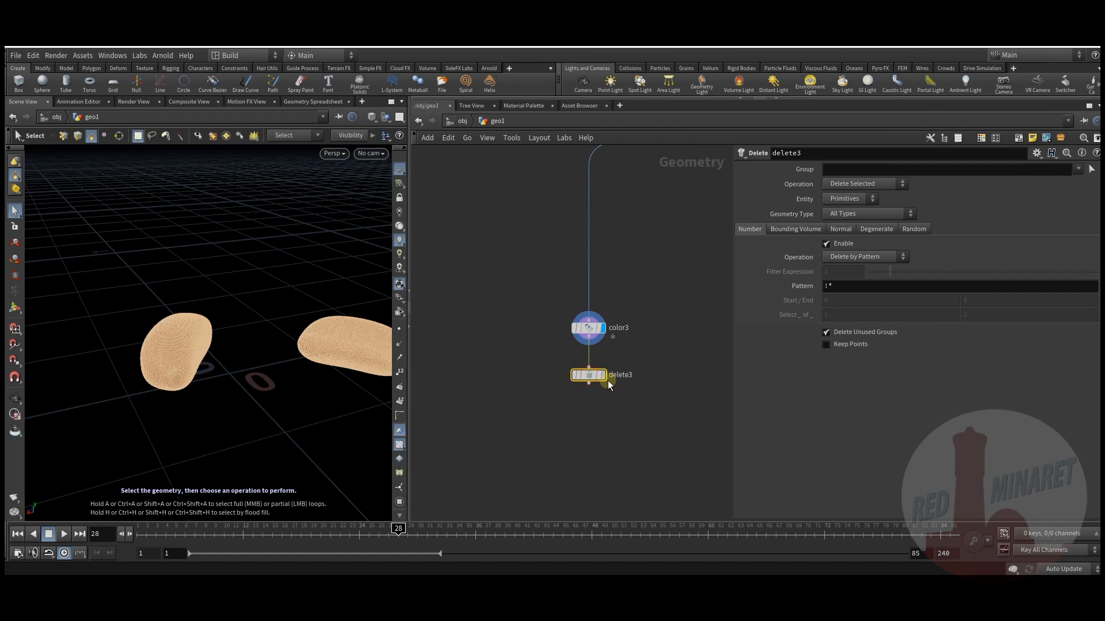
pyautogui.click(1091, 170)
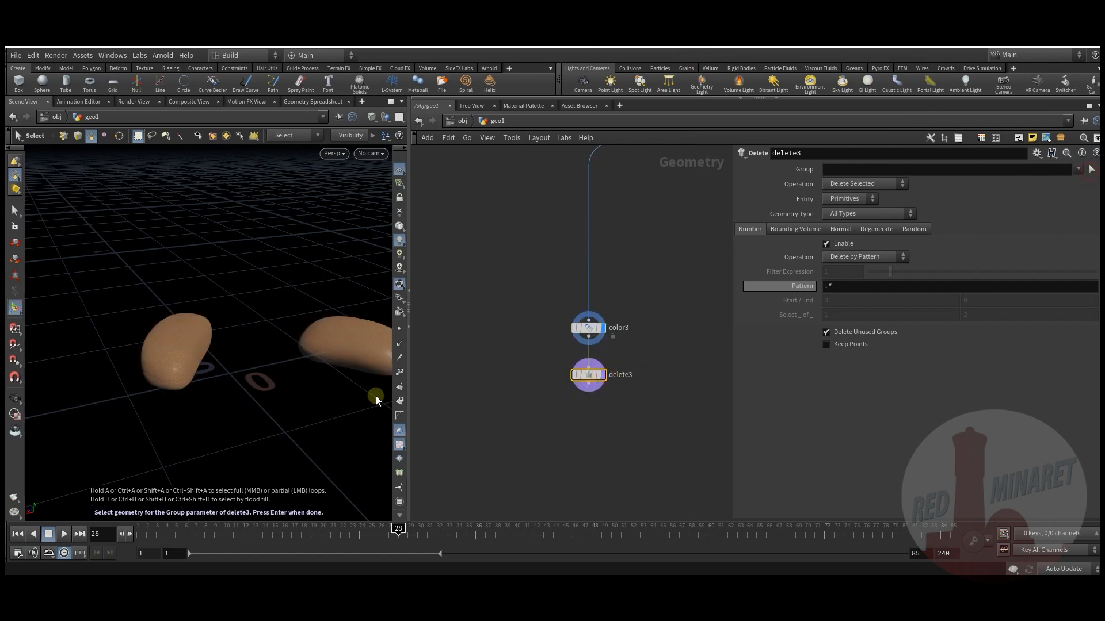
pyautogui.click(174, 361)
pyautogui.press('Return')
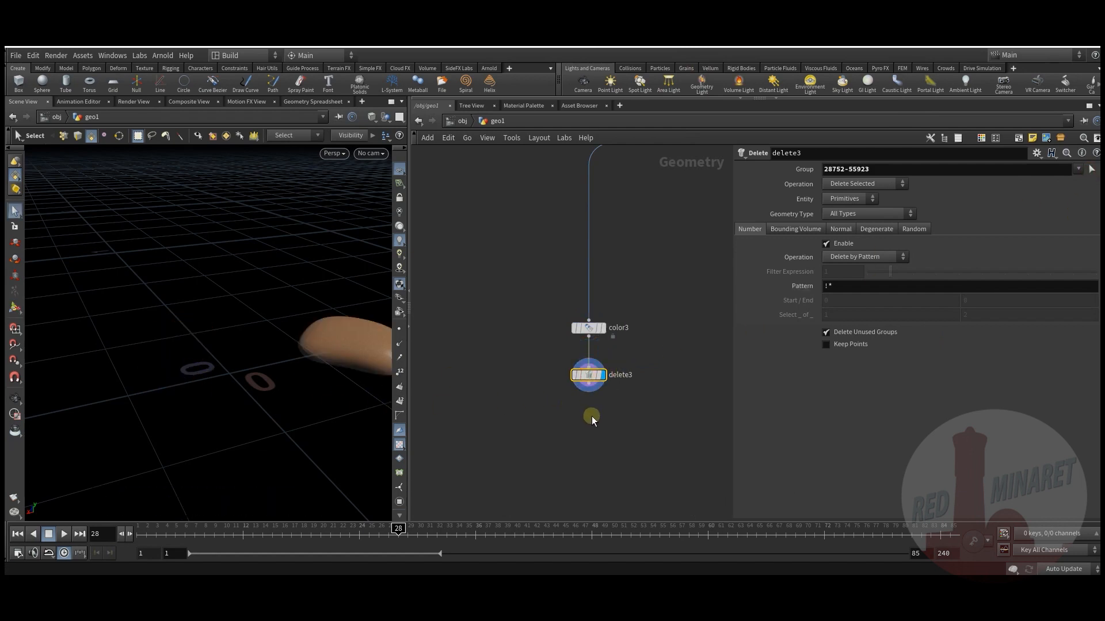
# Add a Match Size node after delete3 and display the centred nut in the viewport.
pyautogui.press('Tab')
pyautogui.write('mat')
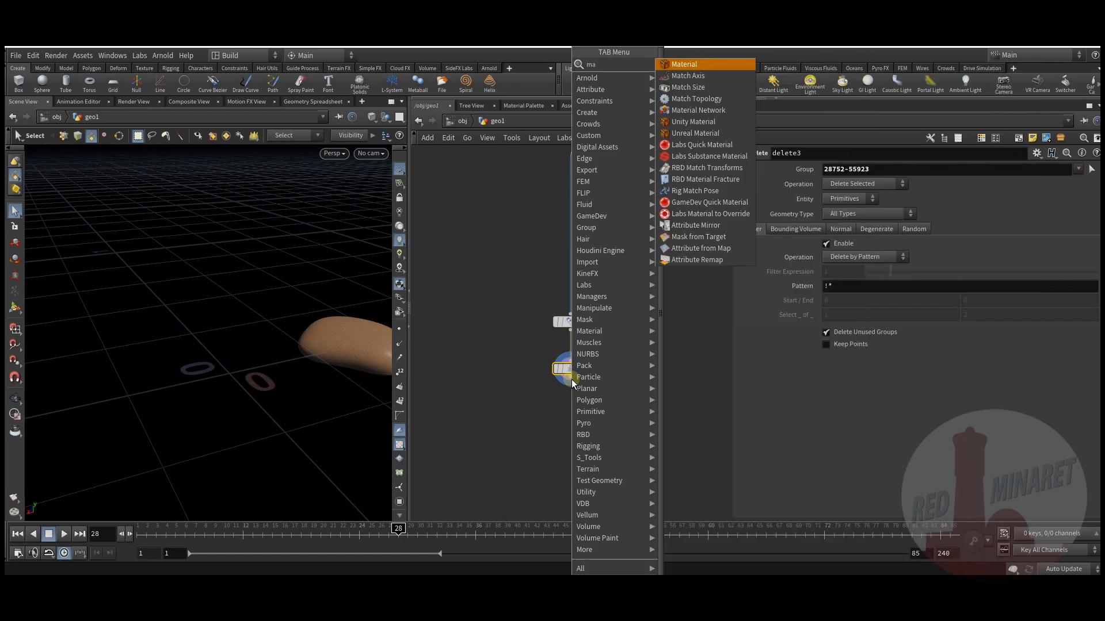
pyautogui.click(688, 87)
pyautogui.click(585, 417)
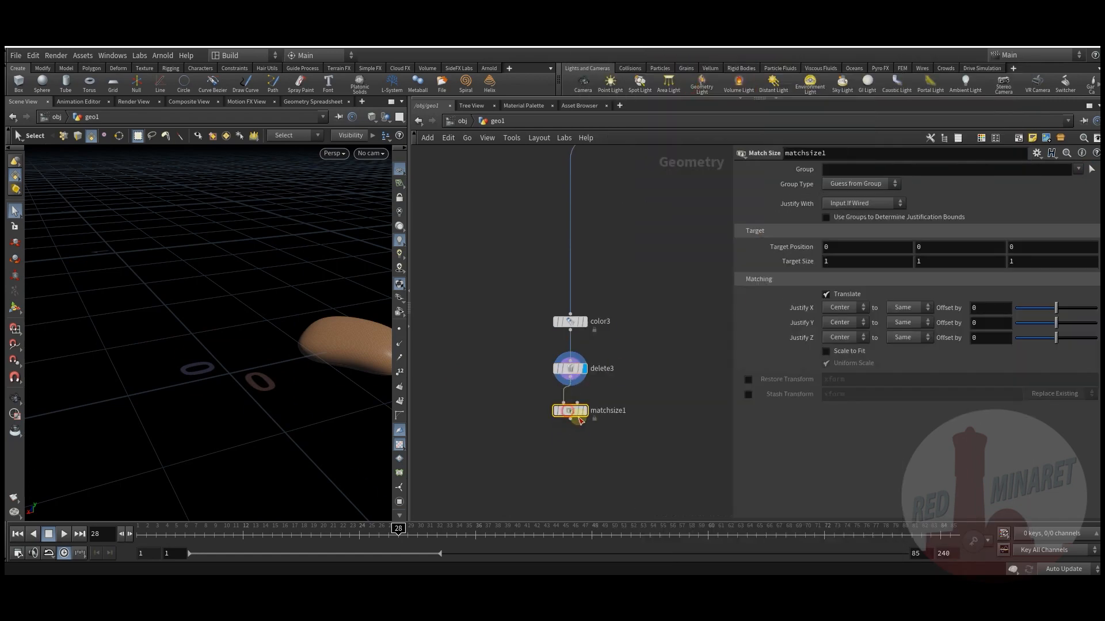
pyautogui.press('Escape')
pyautogui.moveTo(264, 415); pyautogui.dragTo(243, 427)
pyautogui.moveTo(221, 433); pyautogui.dragTo(250, 399)
# Add a Scatter node and connect matchsize1 to its input.
pyautogui.moveTo(606, 443); pyautogui.dragTo(602, 366, button='middle')
pyautogui.press('Tab')
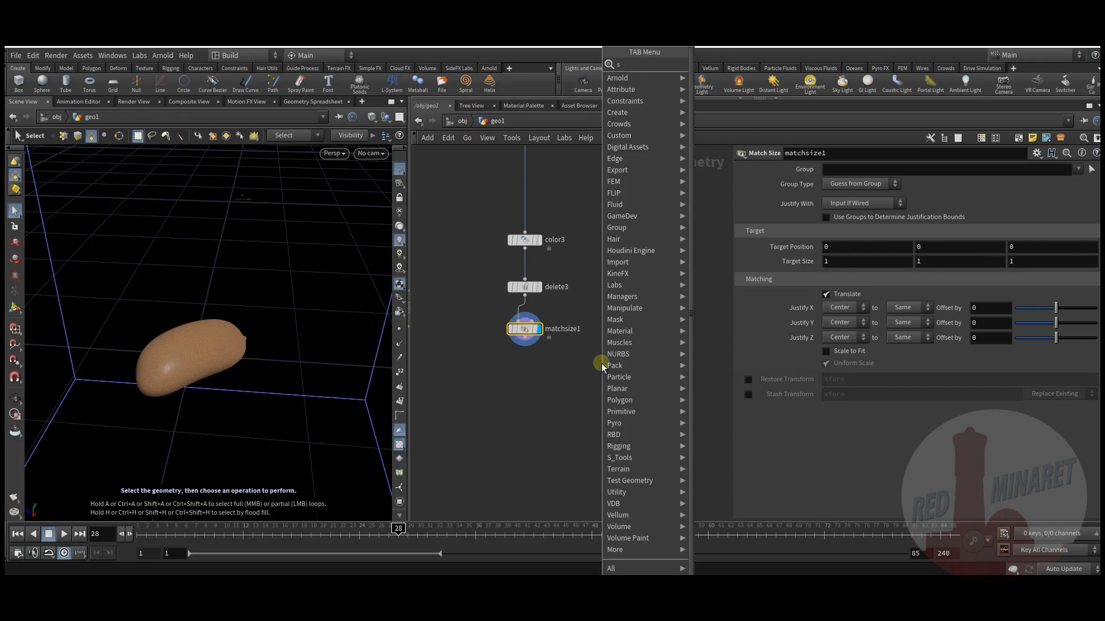
pyautogui.press('Up')
pyautogui.press('Up')
pyautogui.press('Return')
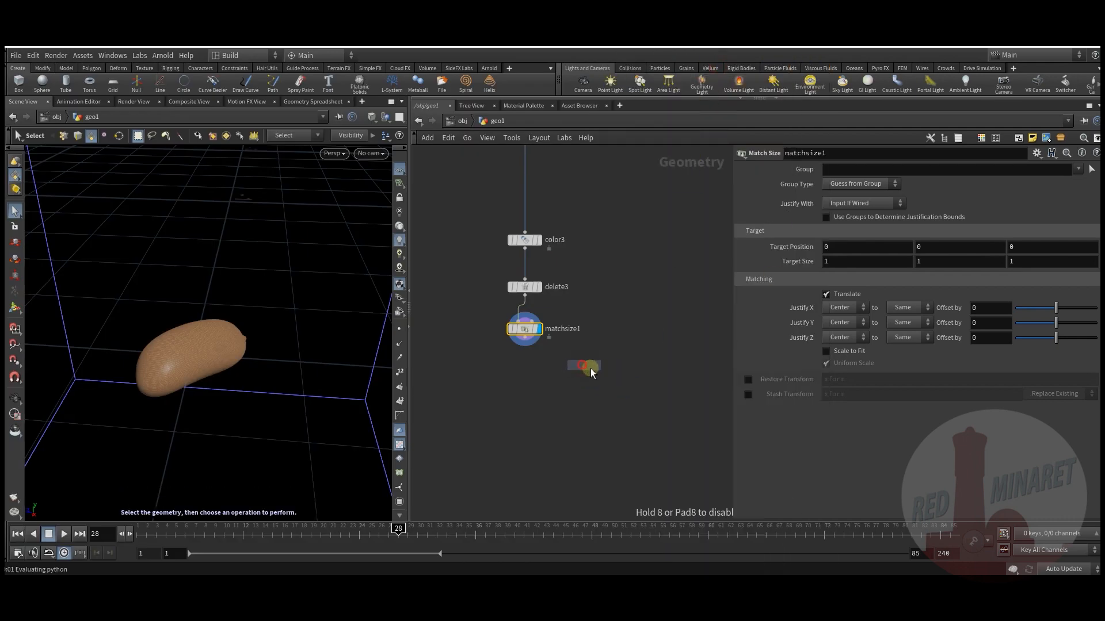
pyautogui.click(588, 367)
pyautogui.click(524, 340)
pyautogui.click(587, 360)
pyautogui.moveTo(604, 366); pyautogui.dragTo(610, 372)
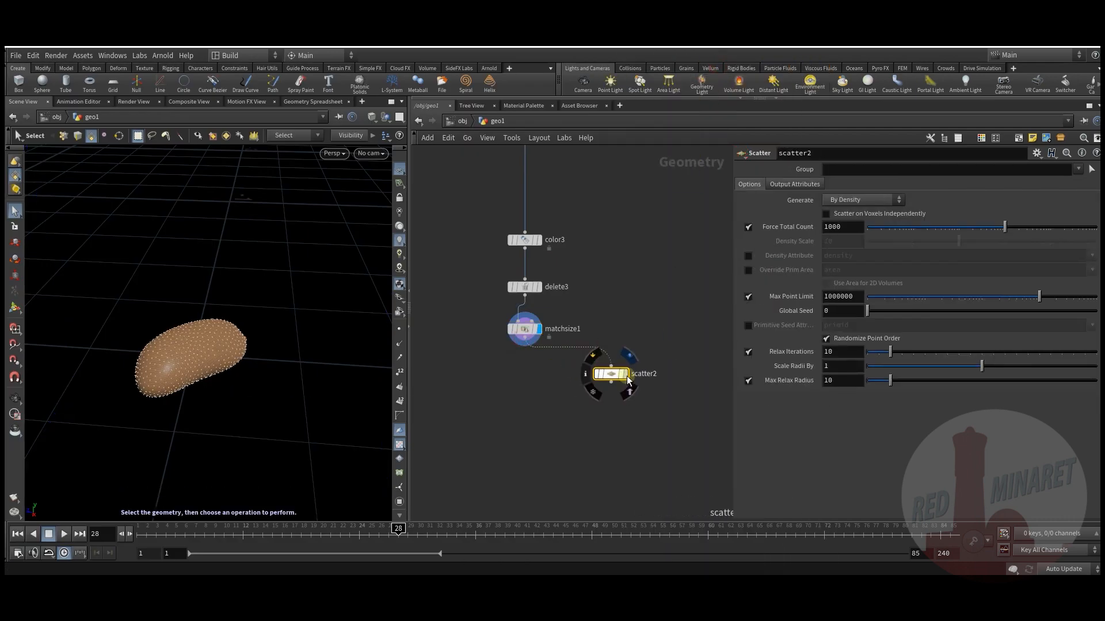
# Add a Boolean Fracture node below matchsize1 and connect the nut geometry to its first input.
pyautogui.press('Tab')
pyautogui.write('bo')
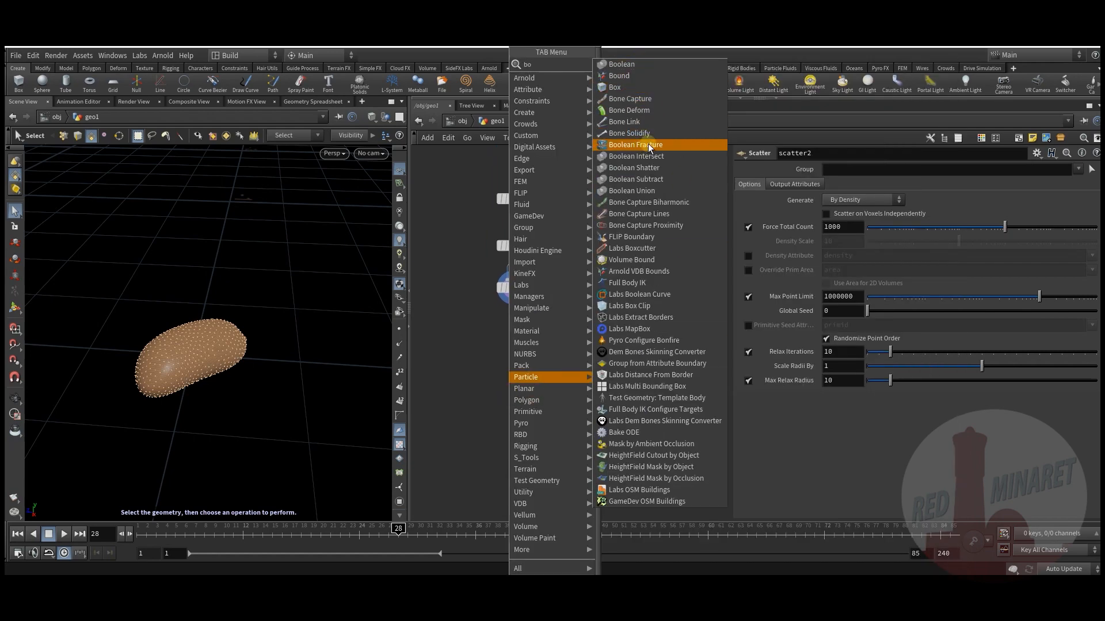
pyautogui.click(648, 144)
pyautogui.click(530, 403)
pyautogui.click(515, 305)
pyautogui.click(524, 393)
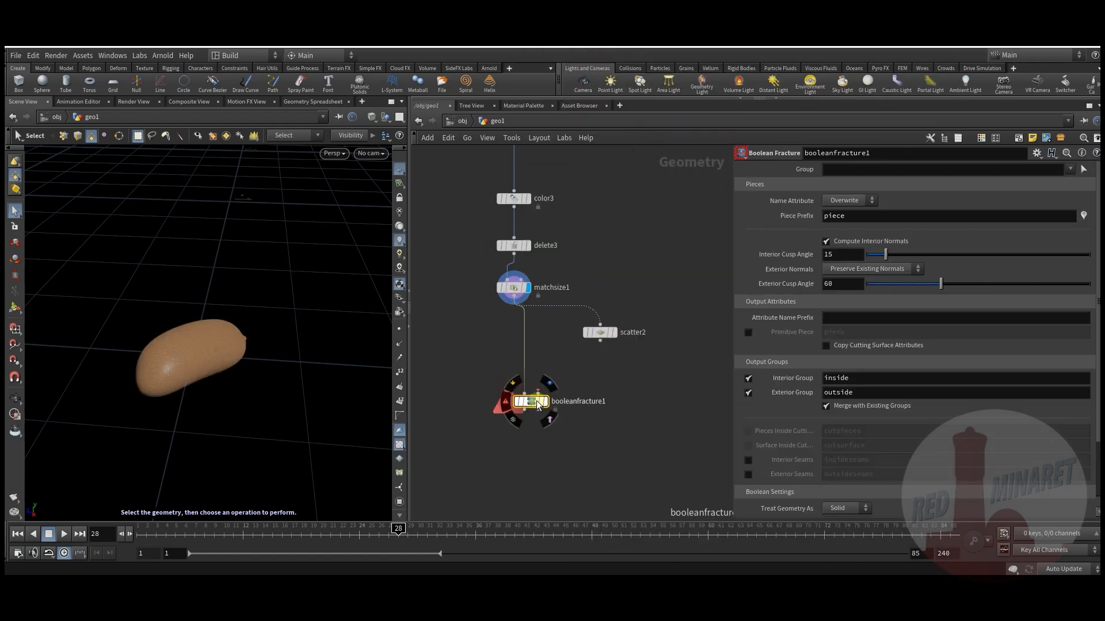
pyautogui.moveTo(539, 405); pyautogui.dragTo(530, 435)
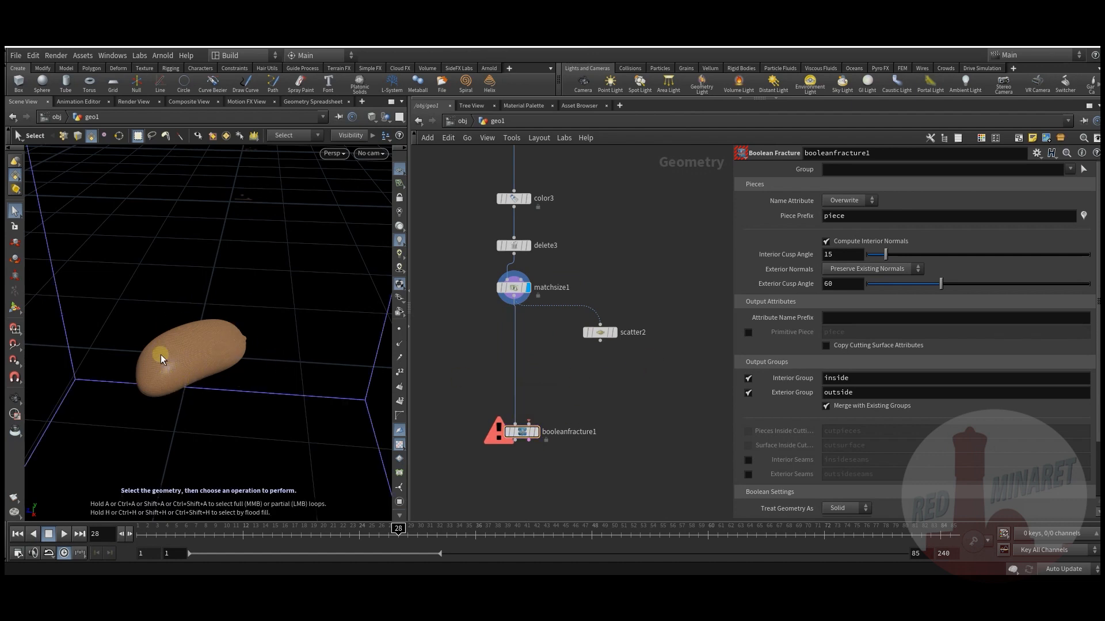
# Add a Grid node beside scatter2.
pyautogui.moveTo(602, 370); pyautogui.dragTo(599, 326, button='middle')
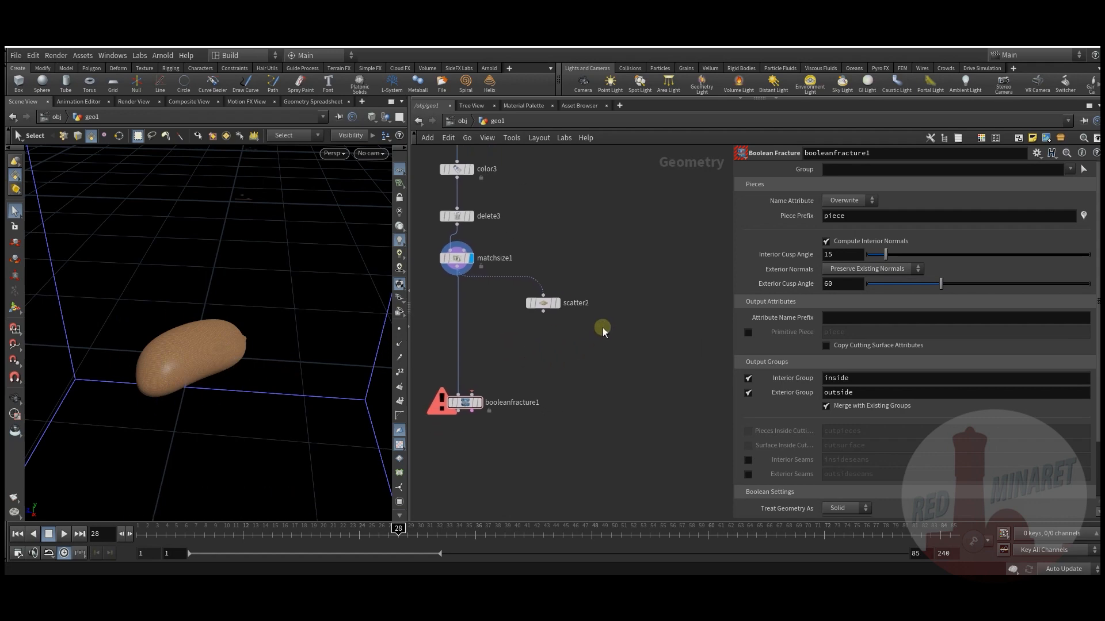
pyautogui.press('Tab')
pyautogui.write('gr')
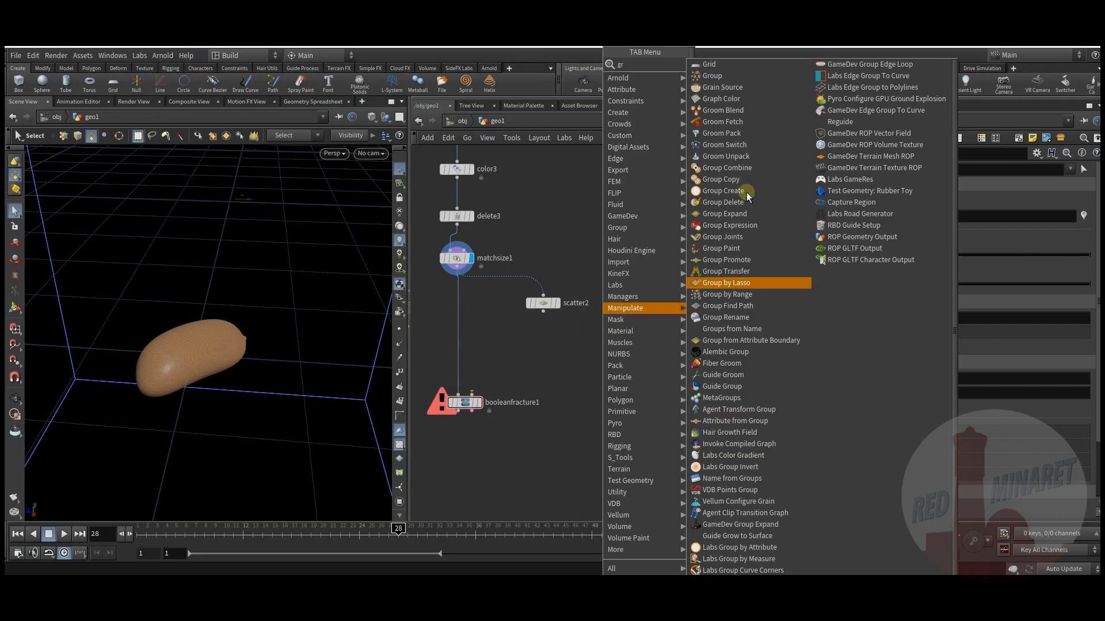
pyautogui.click(713, 64)
pyautogui.click(626, 310)
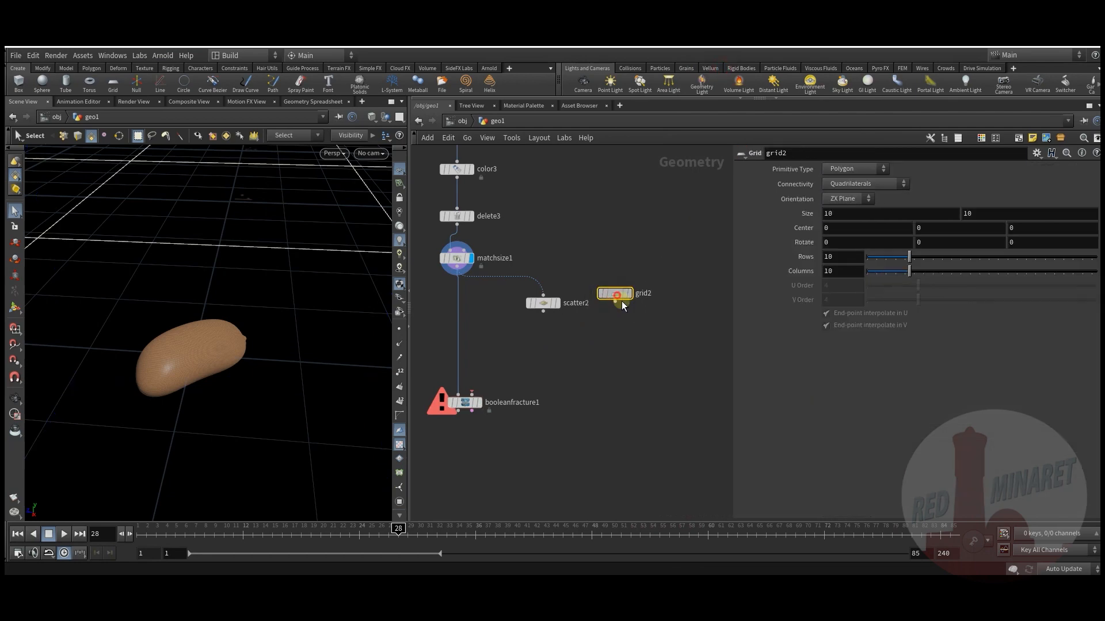
# Add a Copy to Points node with the grid as its geometry and scatter2 as its target points.
pyautogui.moveTo(588, 344); pyautogui.dragTo(587, 361, button='middle')
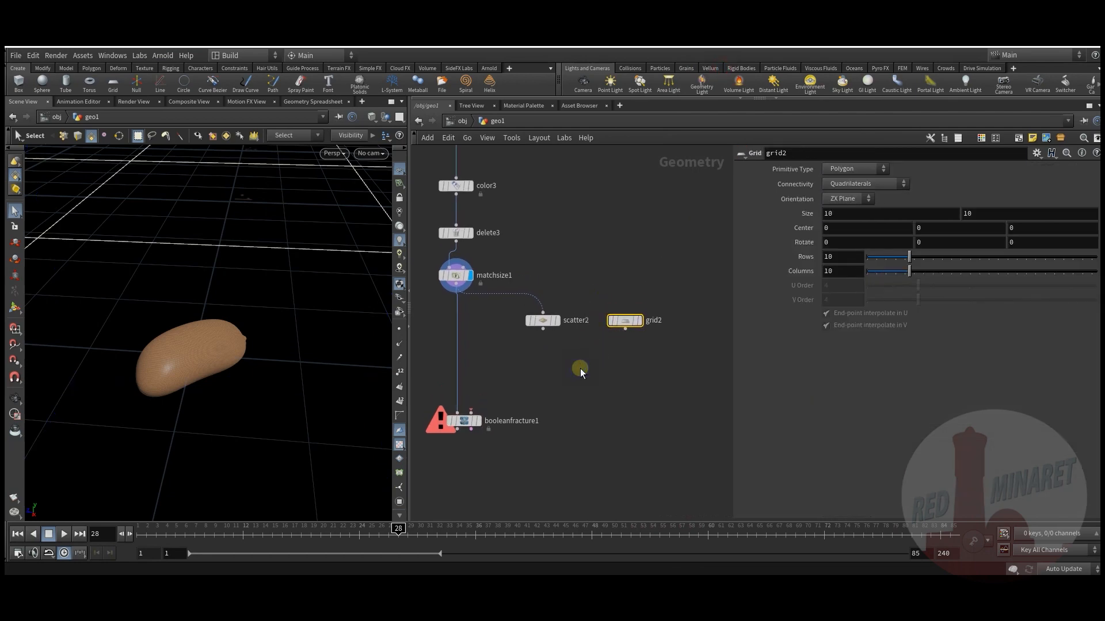
pyautogui.press('Tab')
pyautogui.write('cop')
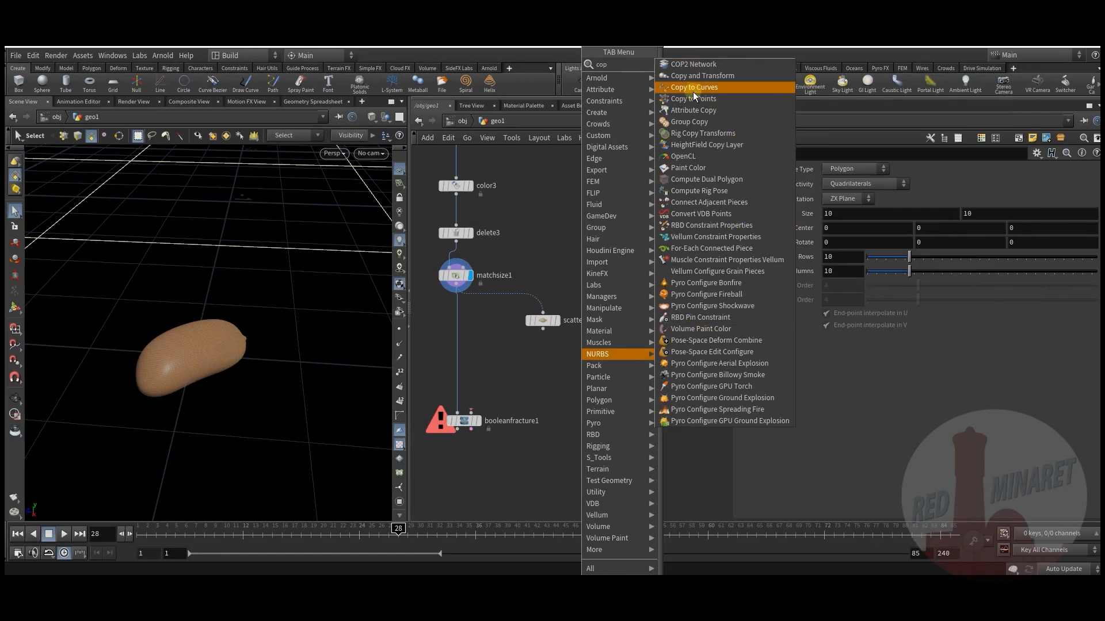
pyautogui.click(705, 99)
pyautogui.click(572, 382)
pyautogui.moveTo(542, 330); pyautogui.dragTo(625, 328)
# Set scatter2's Force Total Count to 25.
pyautogui.click(545, 324)
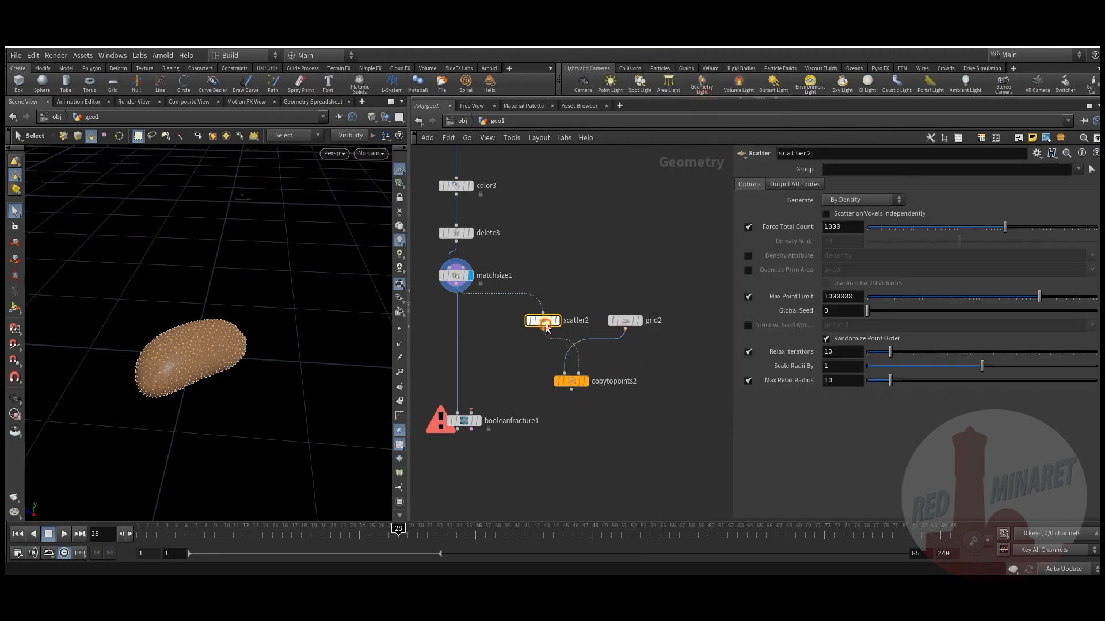
pyautogui.click(843, 227)
pyautogui.write('25')
pyautogui.press('Return')
# Move booleanfracture1 and copytopoints2 lower in the network to make room below scatter2 and grid2.
pyautogui.moveTo(568, 451); pyautogui.dragTo(637, 393, button='middle')
pyautogui.moveTo(535, 366); pyautogui.dragTo(532, 444)
pyautogui.moveTo(662, 354); pyautogui.dragTo(626, 392, button='middle')
pyautogui.moveTo(607, 359); pyautogui.dragTo(607, 413)
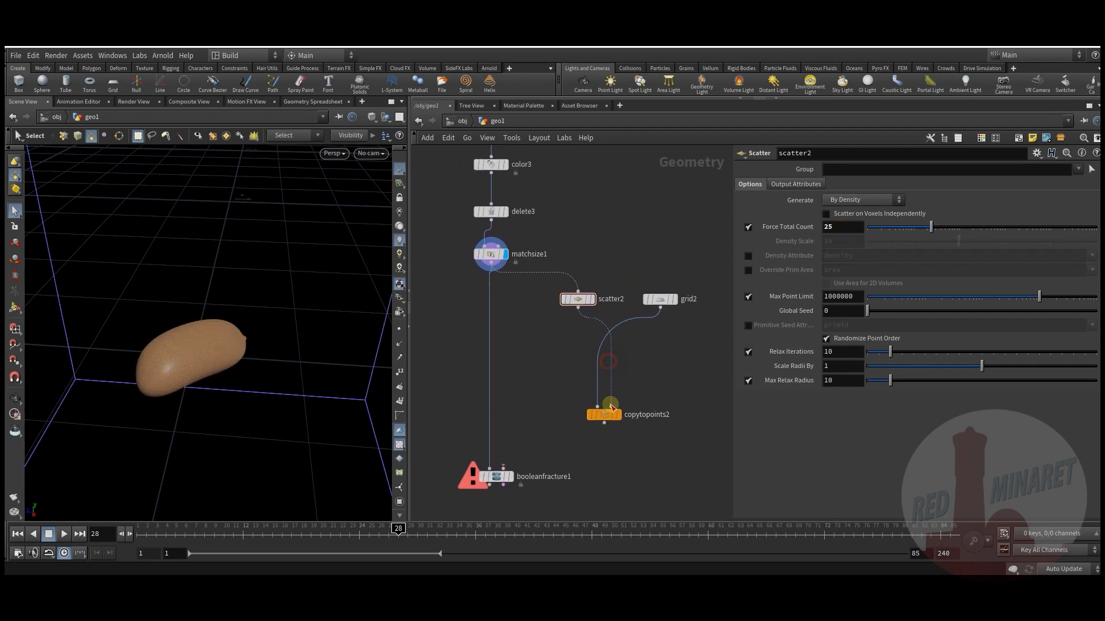
# Set grid2's size to 1 by 1, with 29 rows and 30 columns.
pyautogui.moveTo(668, 343); pyautogui.dragTo(656, 366, button='middle')
pyautogui.click(649, 325)
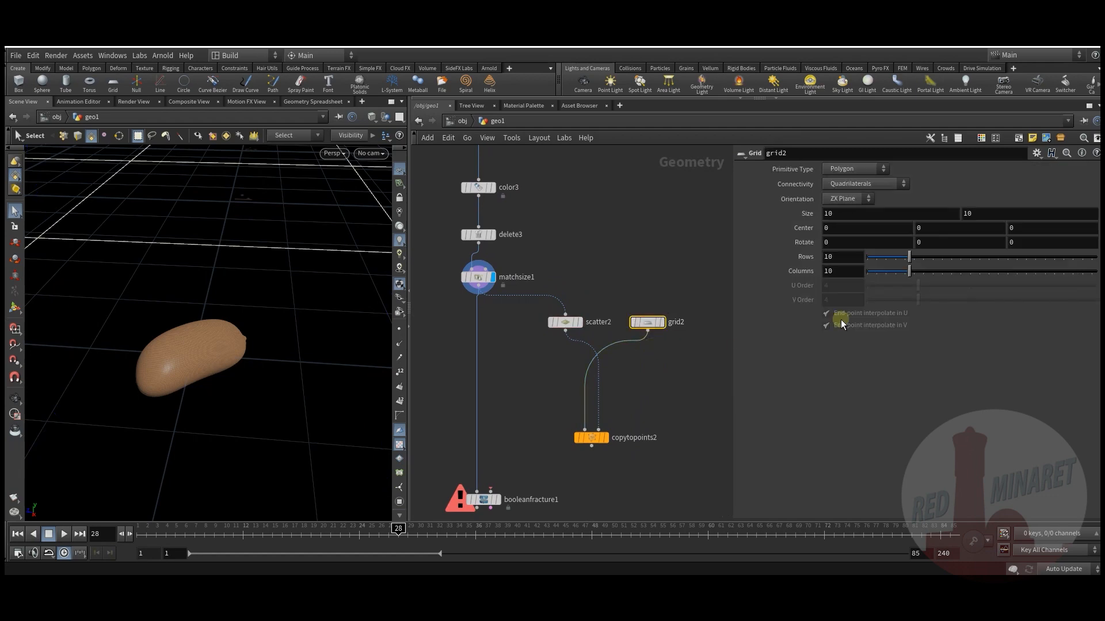
pyautogui.click(842, 214)
pyautogui.click(983, 213)
pyautogui.write('1')
pyautogui.press('Return')
pyautogui.click(998, 259)
pyautogui.click(1002, 272)
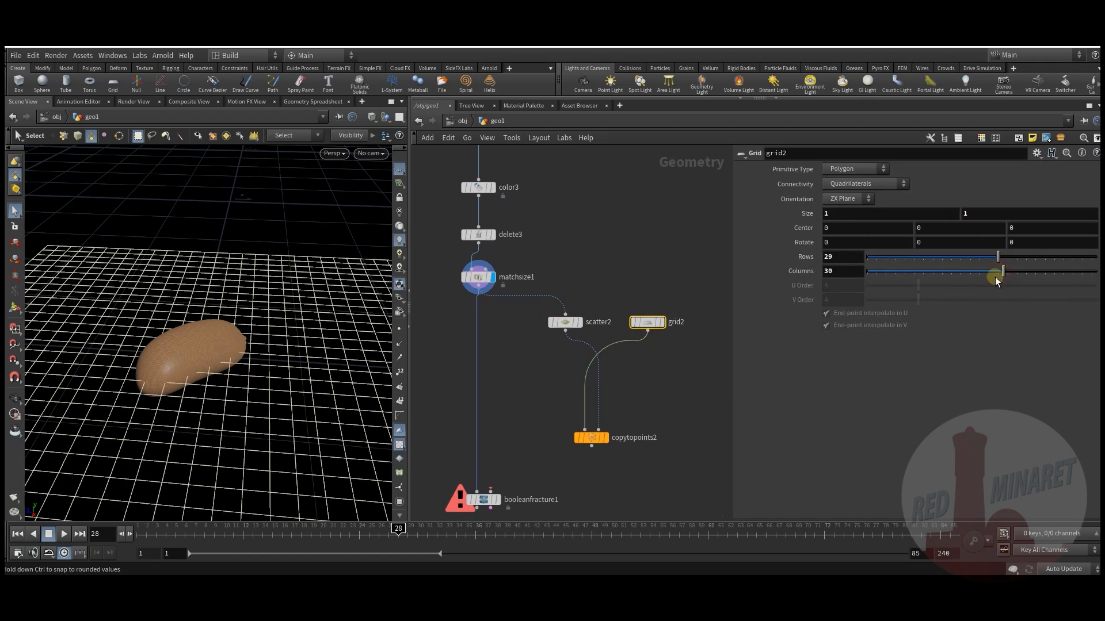
# Reduce grid2's size to .5 by .5.
pyautogui.moveTo(645, 379); pyautogui.dragTo(664, 336, button='middle')
pyautogui.write('.5')
pyautogui.press('Tab')
pyautogui.write('.5')
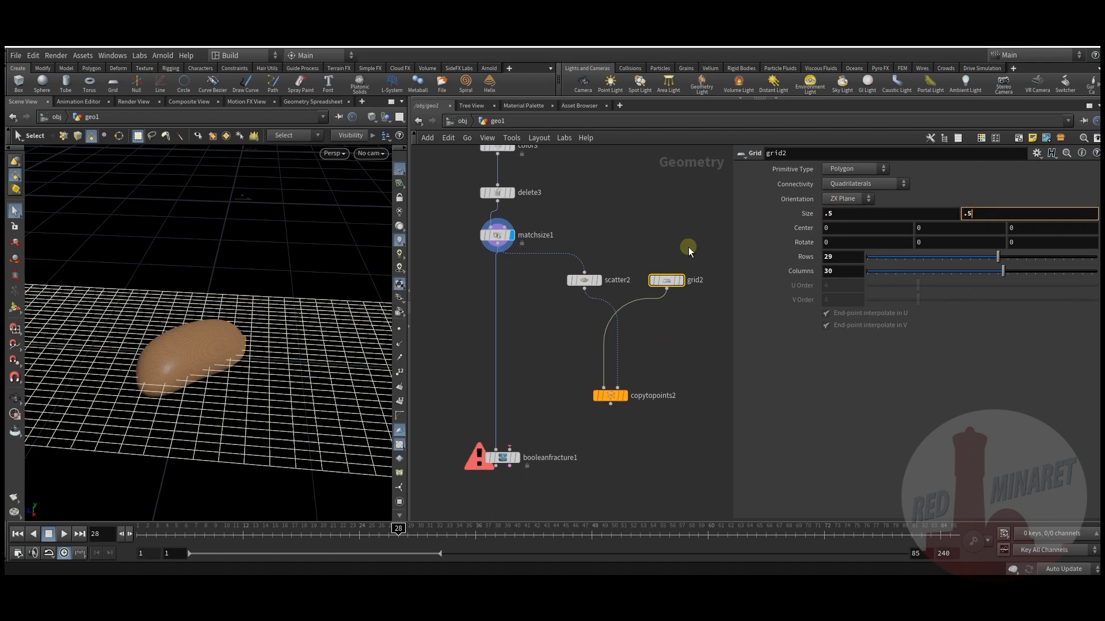
pyautogui.press('Return')
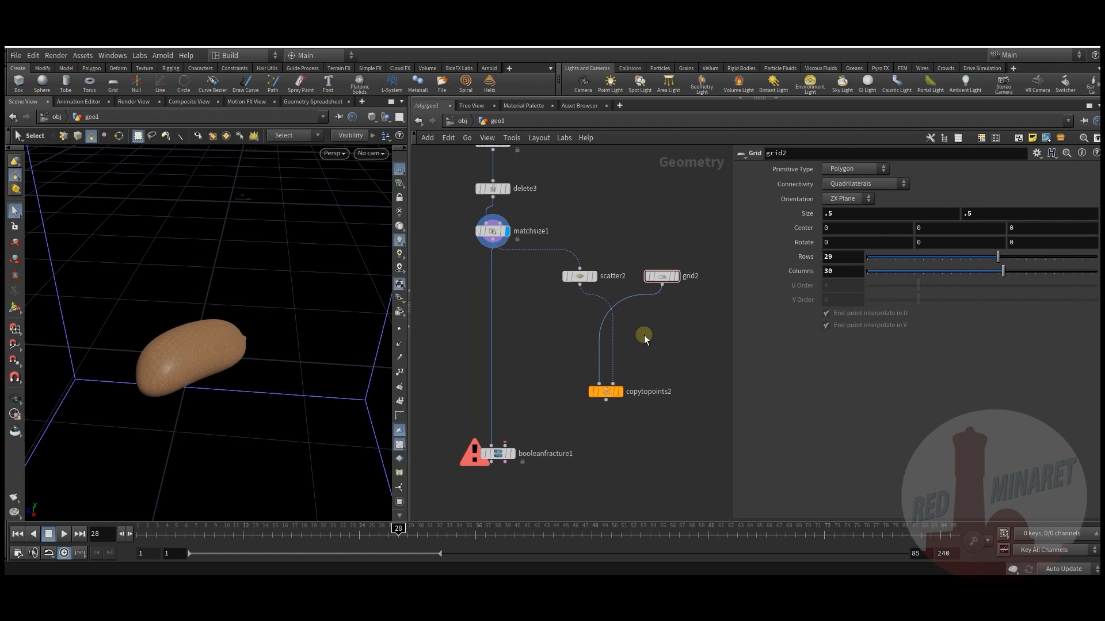
# Show copytopoints2 as a template over the nut.
pyautogui.press('Tab')
pyautogui.click(538, 374)
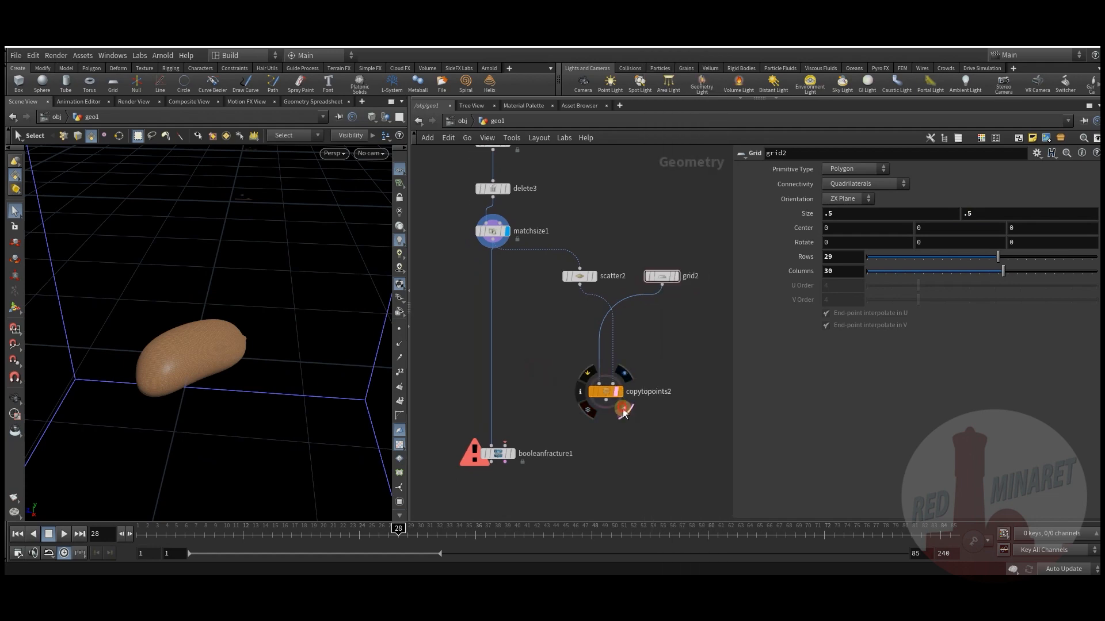
pyautogui.click(624, 413)
# Add an Attribute Randomize node on the connection between scatter2 and copytopoints2.
pyautogui.press('Tab')
pyautogui.write('a')
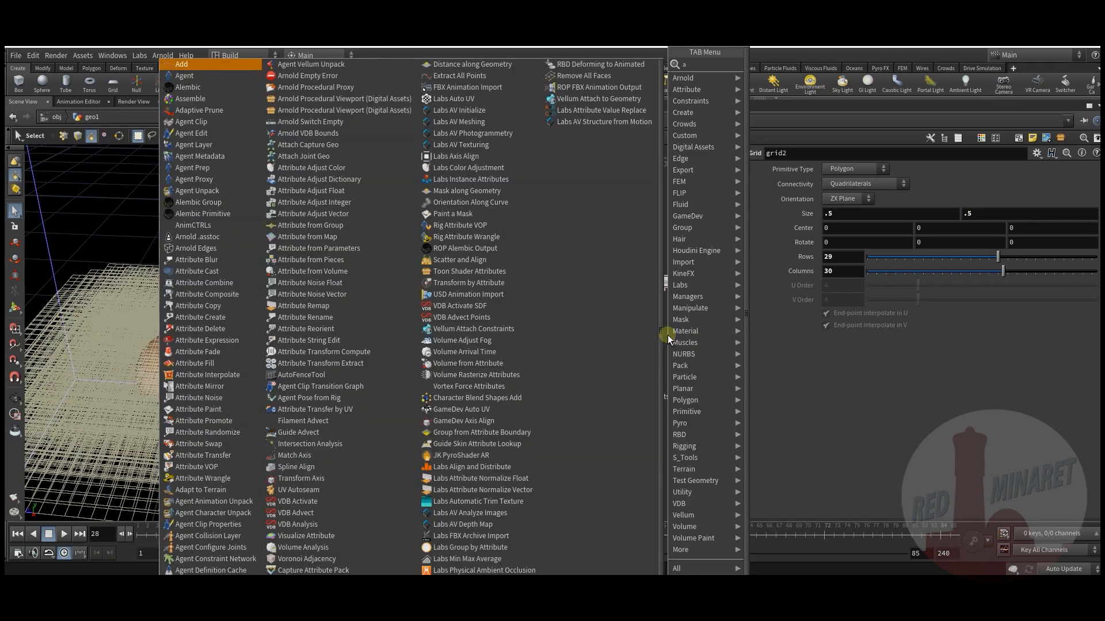
pyautogui.write('t')
pyautogui.click(820, 239)
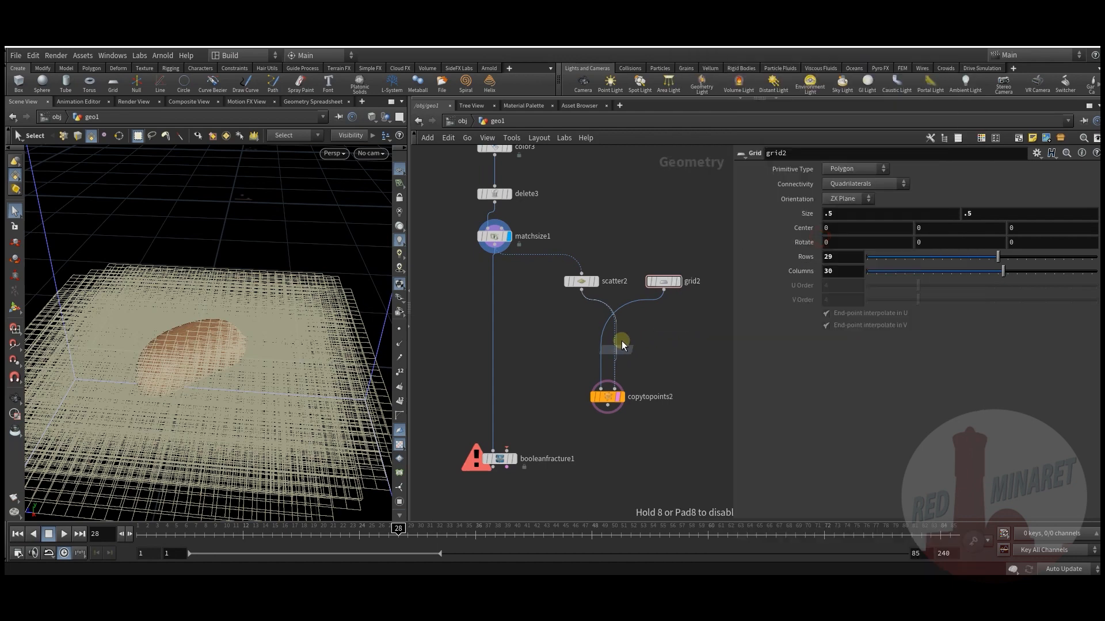
pyautogui.click(622, 343)
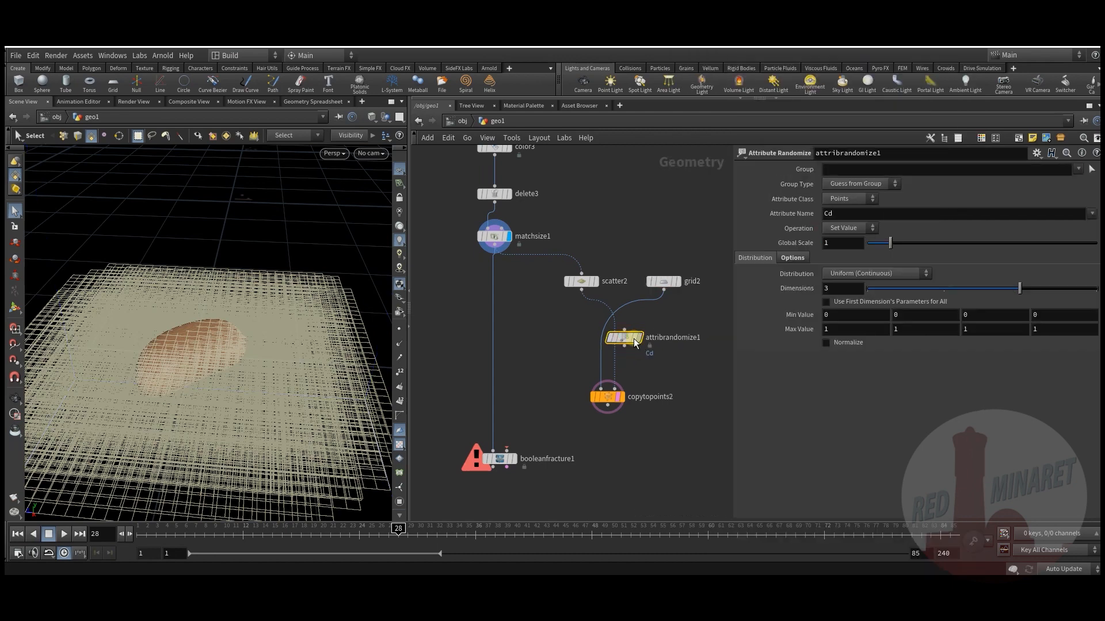
# Make attribrandomize1 randomize the N attribute using the Inside Sphere distribution.
pyautogui.doubleClick(841, 216)
pyautogui.write('N')
pyautogui.press('Return')
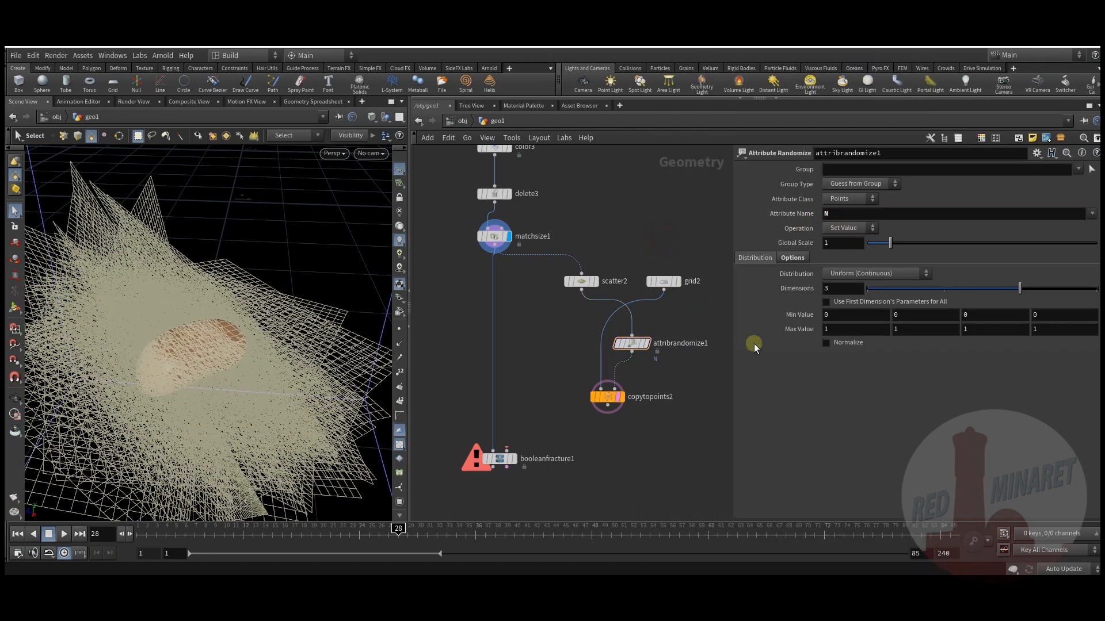
pyautogui.click(902, 275)
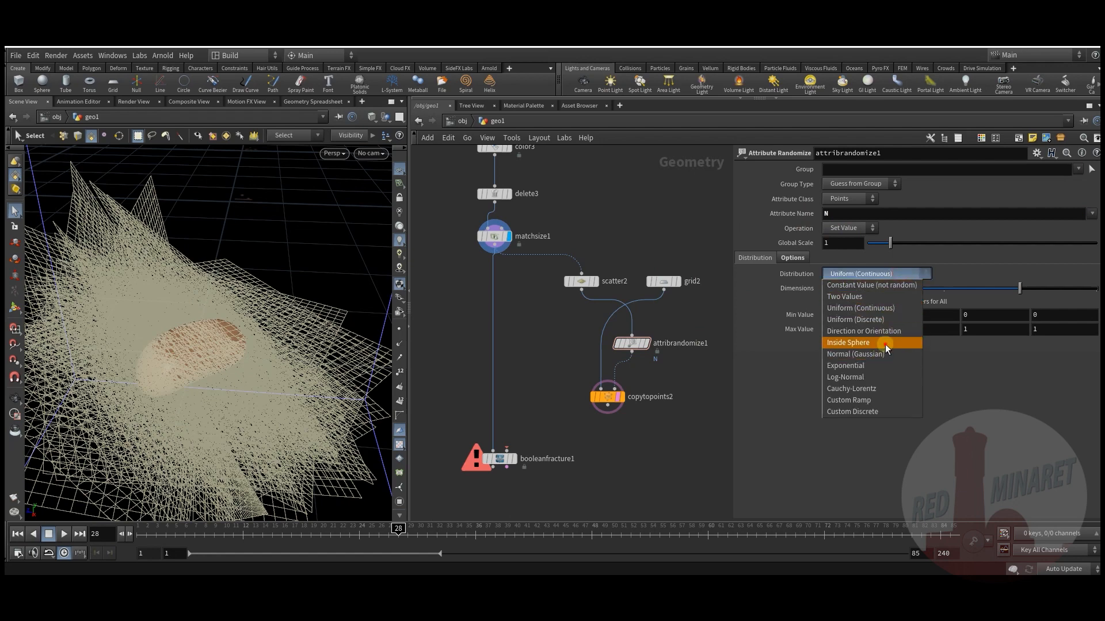
pyautogui.click(885, 344)
# Connect copytopoints2 to booleanfracture1's second input and display the boolean fracture.
pyautogui.moveTo(594, 439); pyautogui.dragTo(631, 406, button='middle')
pyautogui.moveTo(646, 373); pyautogui.dragTo(554, 423)
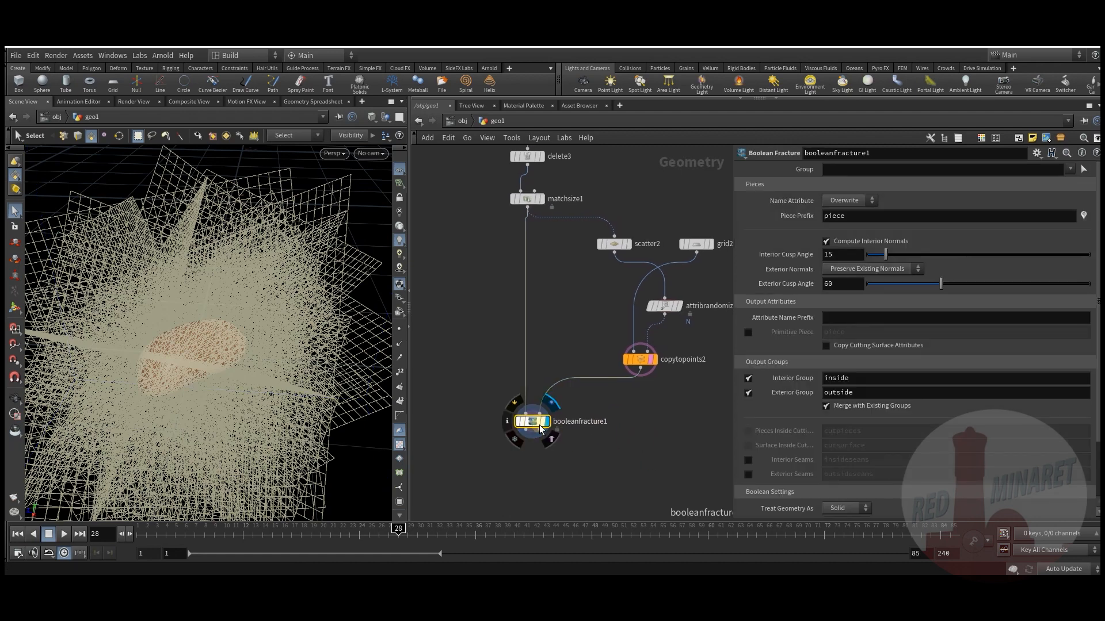
pyautogui.moveTo(535, 416); pyautogui.dragTo(548, 391, button='middle')
# Add an Exploded View node after booleanfracture1 and display the separated nut pieces.
pyautogui.press('Tab')
pyautogui.write('ex')
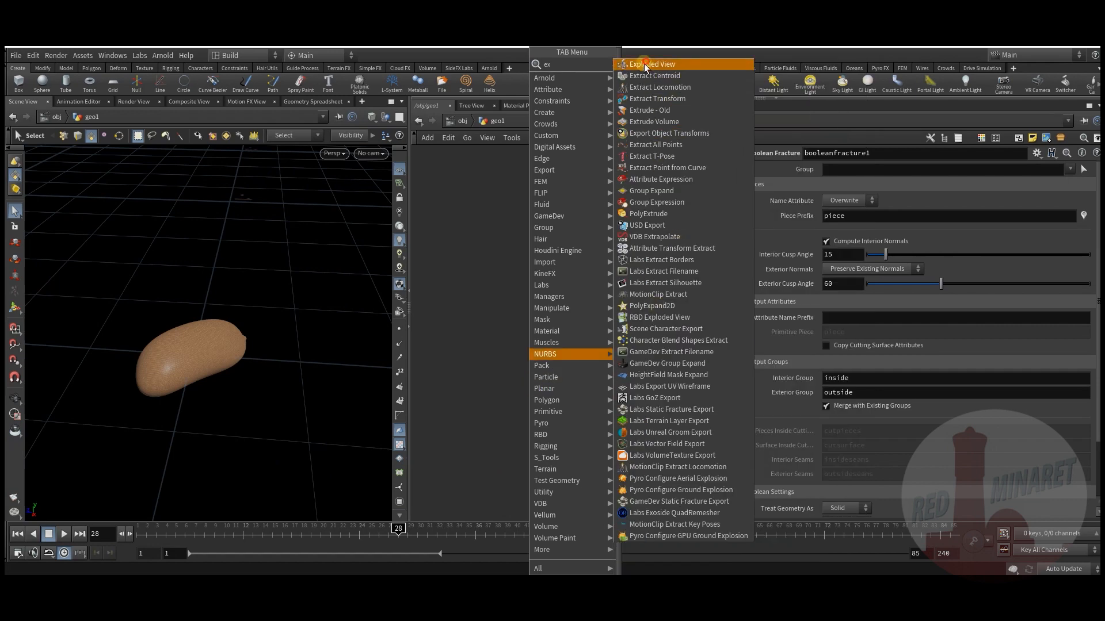
pyautogui.click(646, 64)
pyautogui.click(525, 406)
pyautogui.moveTo(574, 342); pyautogui.dragTo(525, 402)
pyautogui.click(536, 408)
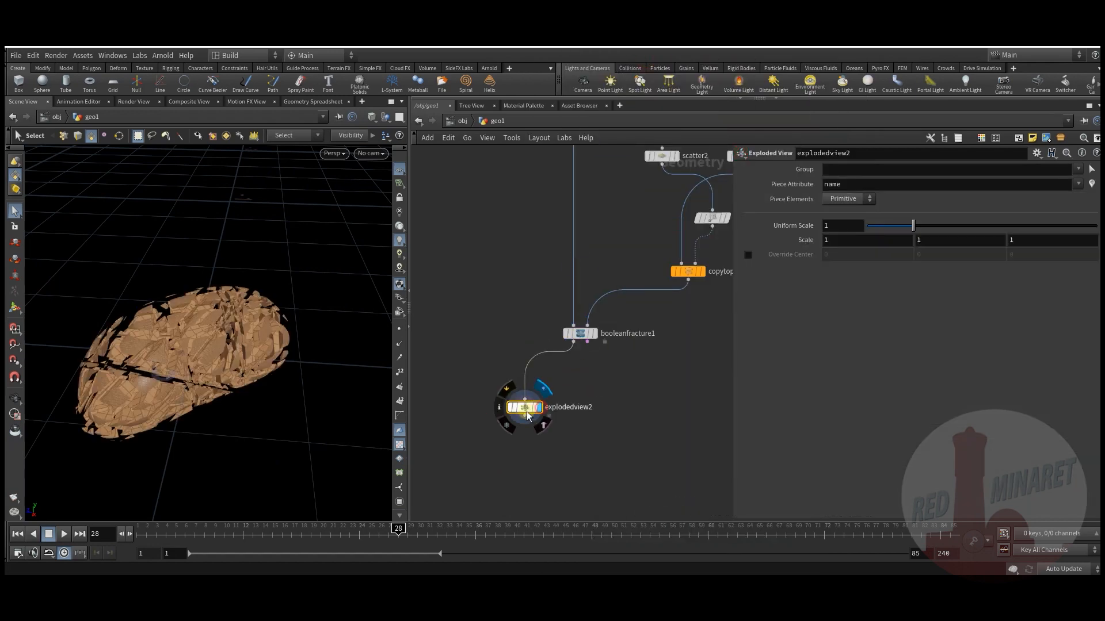
pyautogui.press('space')
pyautogui.moveTo(275, 368)
pyautogui.mouseDown()
pyautogui.moveTo(222, 387)
pyautogui.moveTo(185, 377)
pyautogui.moveTo(277, 340)
pyautogui.moveTo(199, 353)
pyautogui.moveTo(217, 382)
pyautogui.moveTo(276, 352)
pyautogui.moveTo(267, 375)
pyautogui.moveTo(259, 358)
pyautogui.moveTo(177, 395)
pyautogui.moveTo(346, 374)
pyautogui.mouseUp()
# Move grid2 away from copytopoints2 and insert a Mountain node between the two.
pyautogui.moveTo(639, 360); pyautogui.dragTo(489, 486, button='middle')
pyautogui.moveTo(579, 291); pyautogui.dragTo(628, 273)
pyautogui.moveTo(636, 318); pyautogui.dragTo(635, 339, button='middle')
pyautogui.click(618, 286)
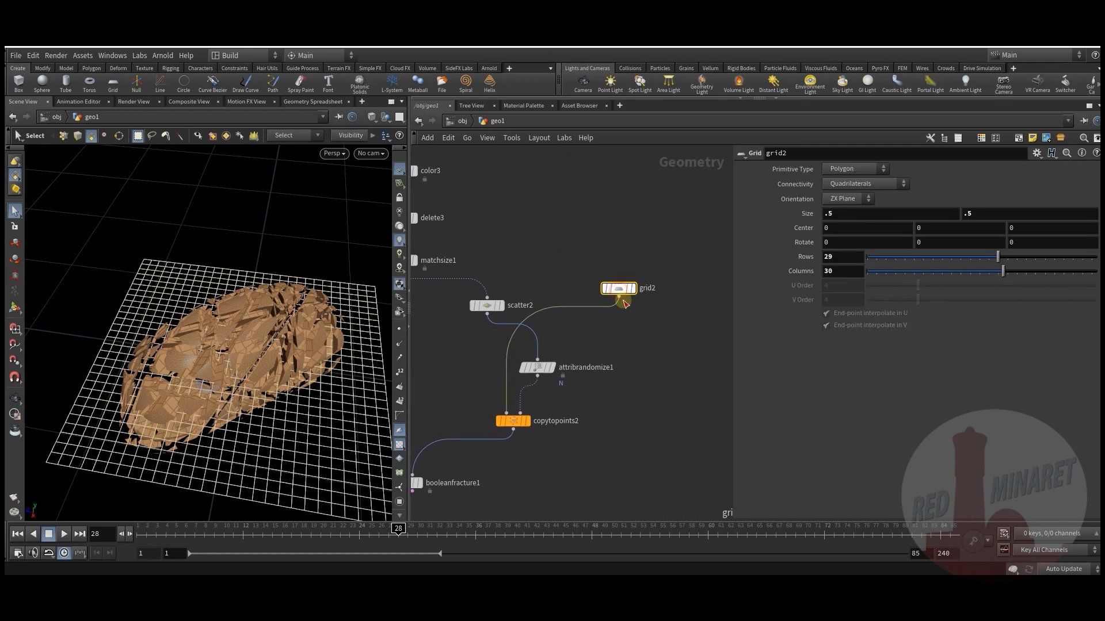
pyautogui.write('gri')
pyautogui.press('Tab')
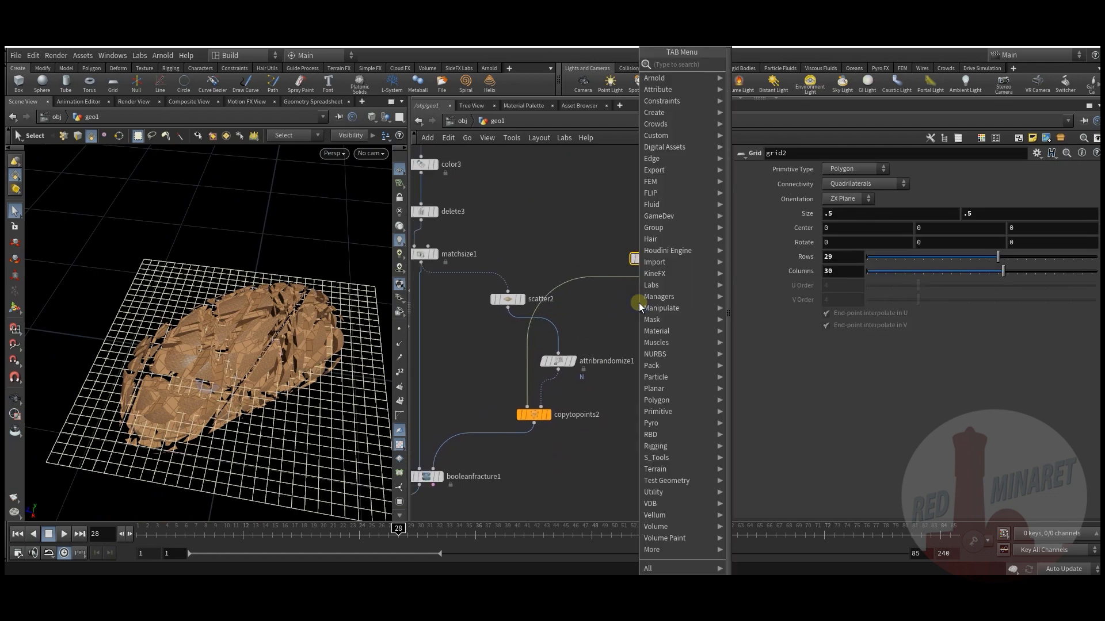
pyautogui.write('m')
pyautogui.moveTo(640, 305)
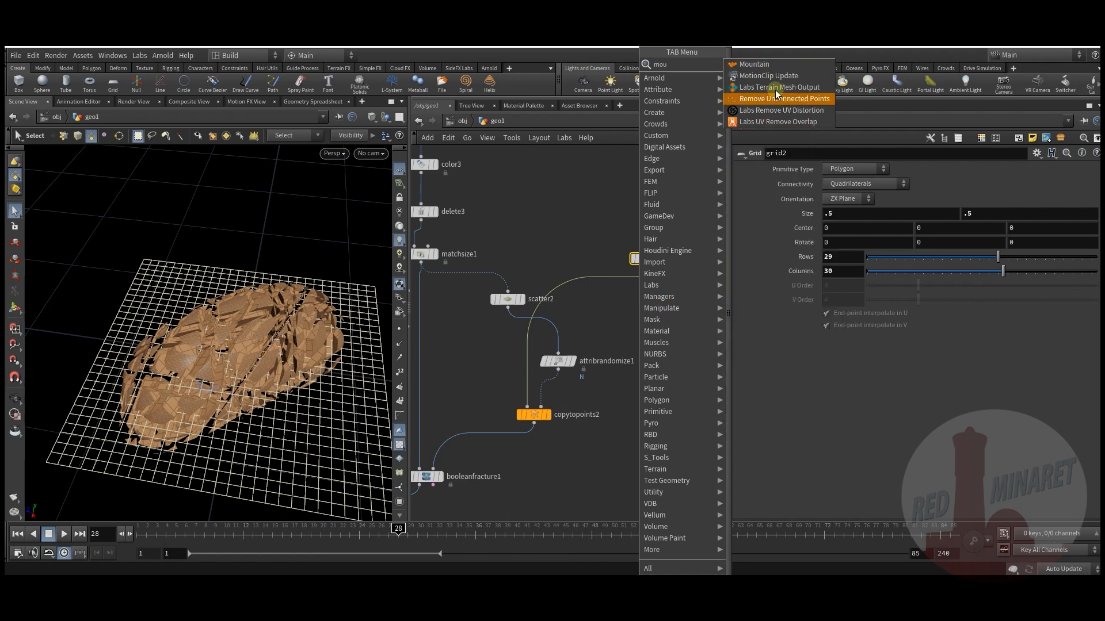
pyautogui.click(756, 63)
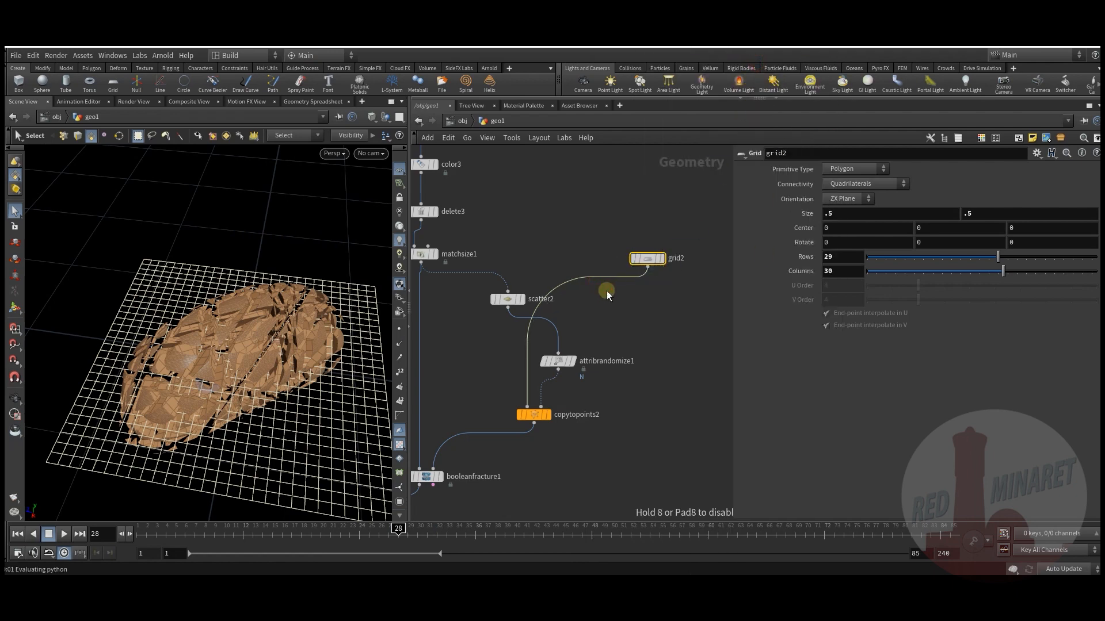
pyautogui.click(606, 291)
pyautogui.moveTo(600, 295); pyautogui.dragTo(618, 309)
pyautogui.click(648, 352)
# Set mountain7's noise Element Size to .2.
pyautogui.moveTo(575, 402); pyautogui.dragTo(570, 404, button='middle')
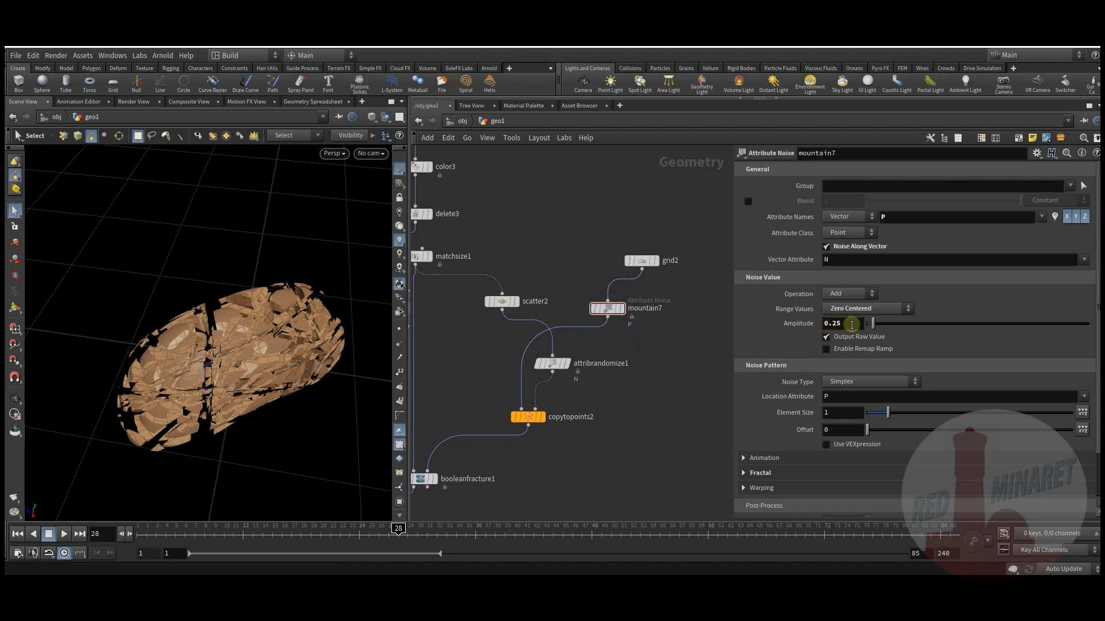
pyautogui.doubleClick(849, 415)
pyautogui.press('Return')
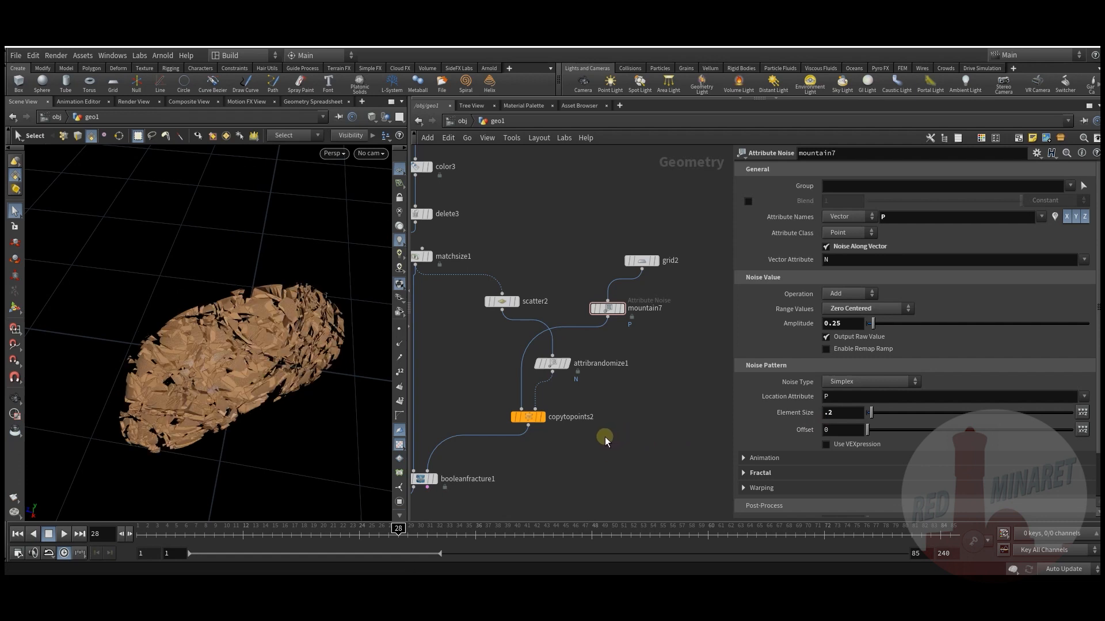
# Set scatter2's Force Total Count to 5.
pyautogui.moveTo(605, 437); pyautogui.dragTo(634, 447, button='middle')
pyautogui.click(534, 317)
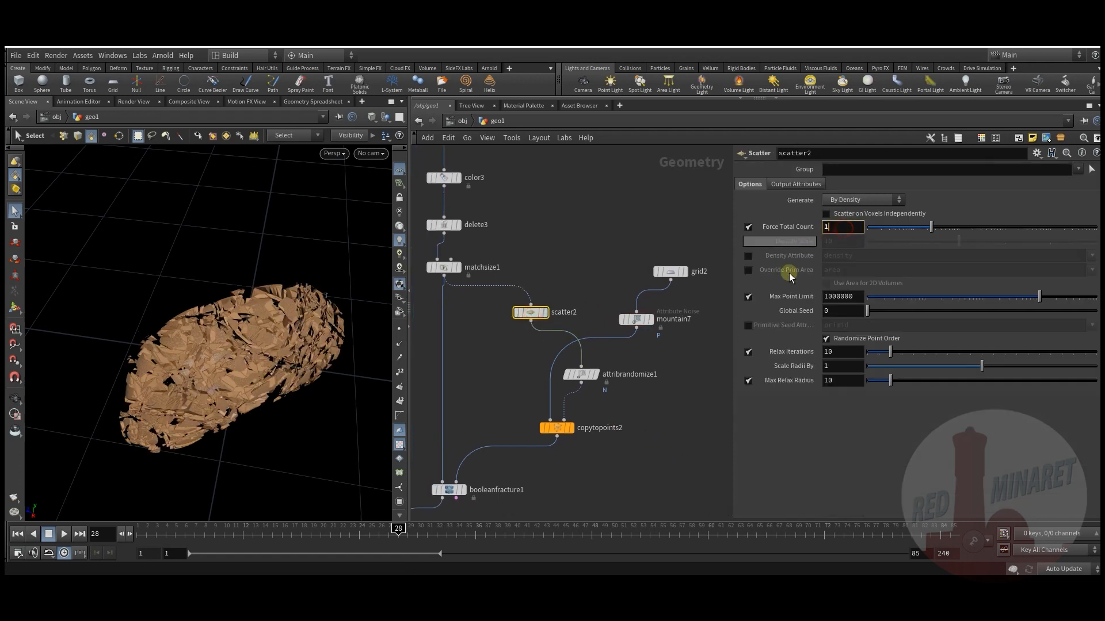
pyautogui.moveTo(623, 457); pyautogui.dragTo(645, 434, button='middle')
pyautogui.press('Escape')
pyautogui.moveTo(237, 385); pyautogui.dragTo(276, 322)
pyautogui.press('s')
pyautogui.doubleClick(837, 226)
pyautogui.write('5')
pyautogui.press('Return')
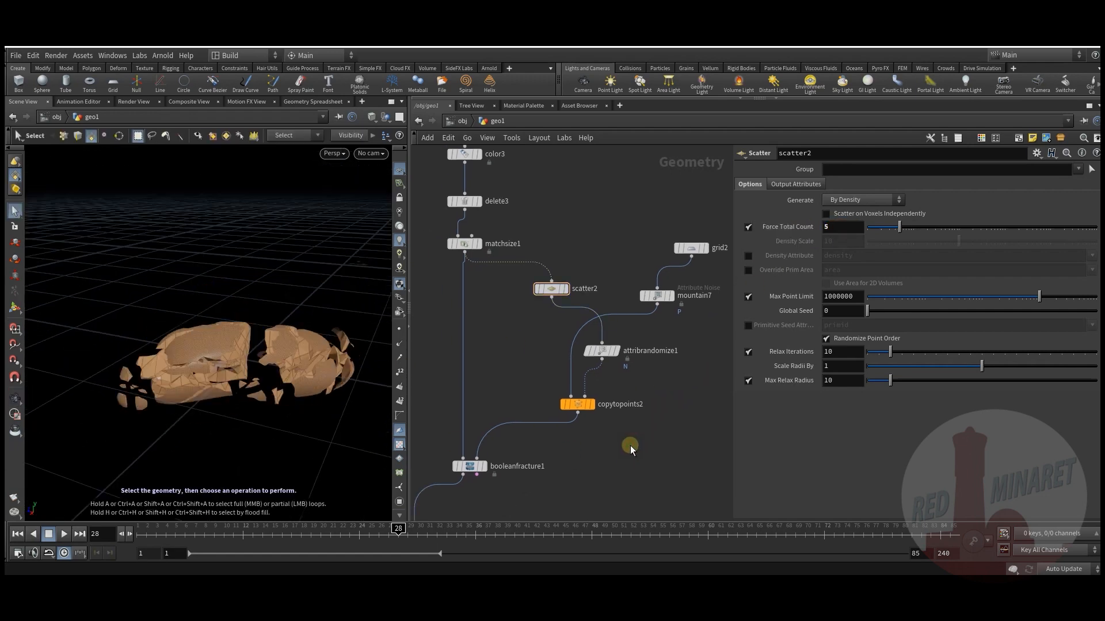
# Raise scatter2's Force Total Count to 8 and check the exploded pieces.
pyautogui.write('8')
pyautogui.press('Return')
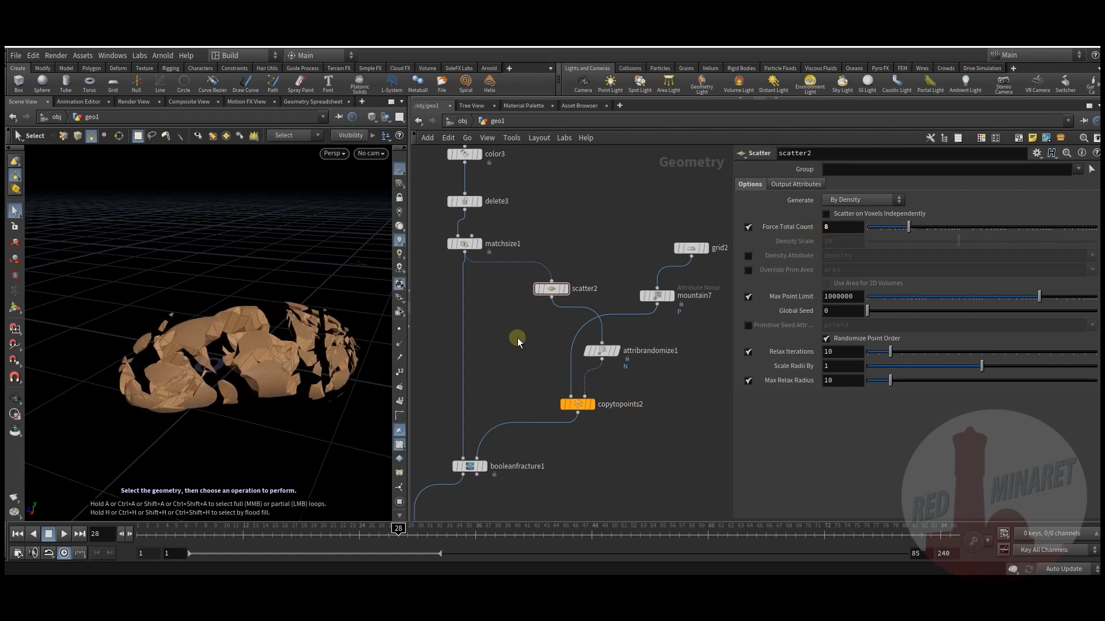
pyautogui.moveTo(517, 338); pyautogui.dragTo(527, 354, button='middle')
pyautogui.press('Escape')
pyautogui.moveTo(249, 388); pyautogui.dragTo(287, 374)
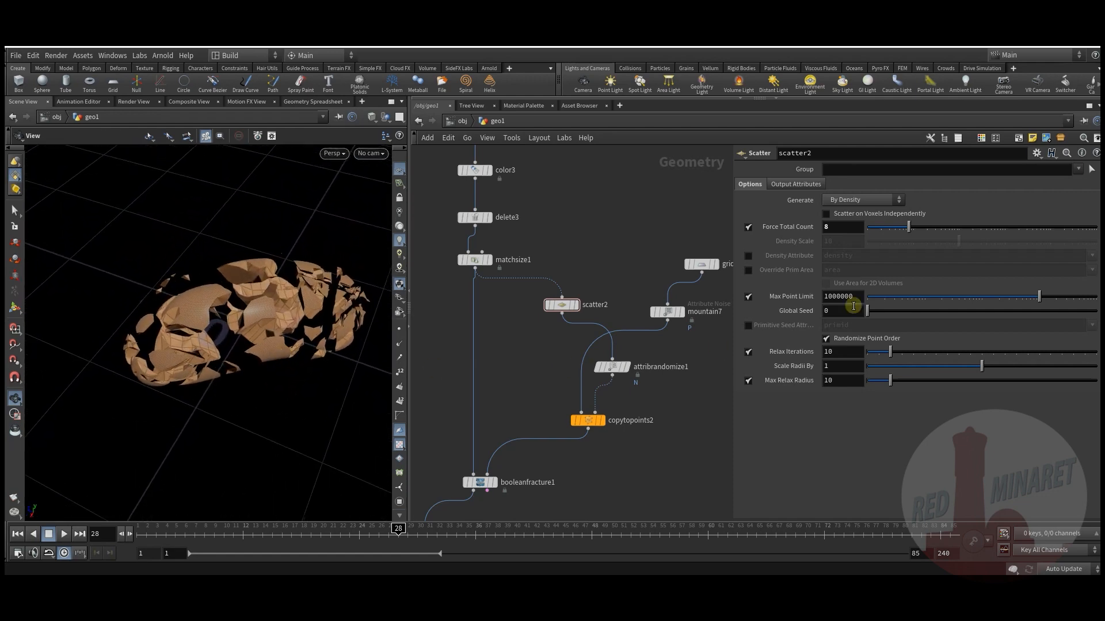
# Raise scatter2's Force Total Count to 10 and check the exploded pieces.
pyautogui.press('s')
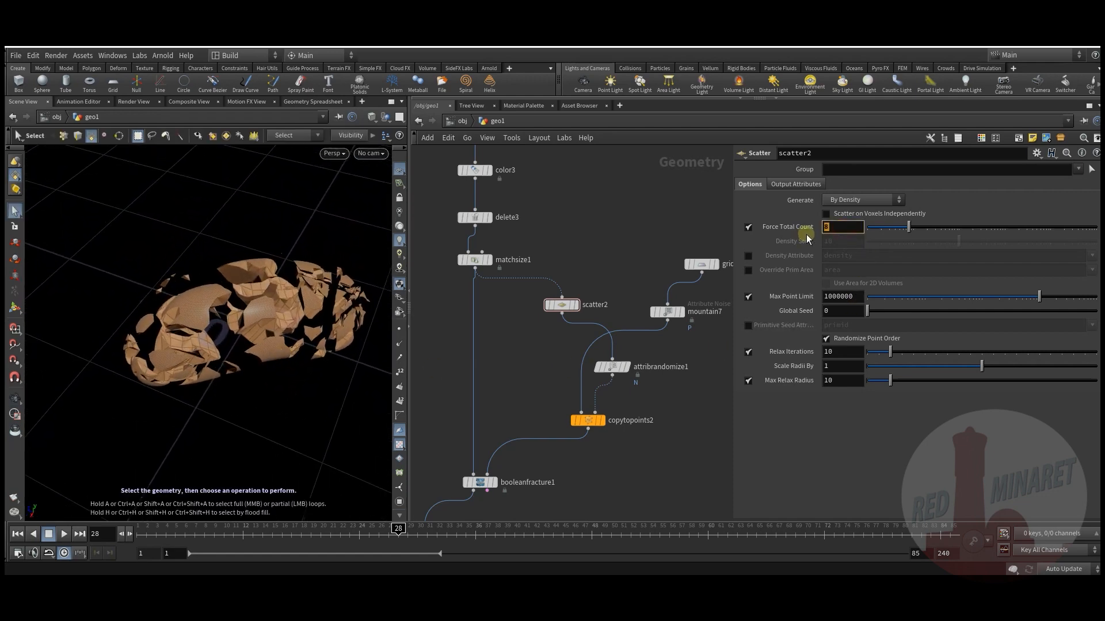
pyautogui.write('10')
pyautogui.press('Return')
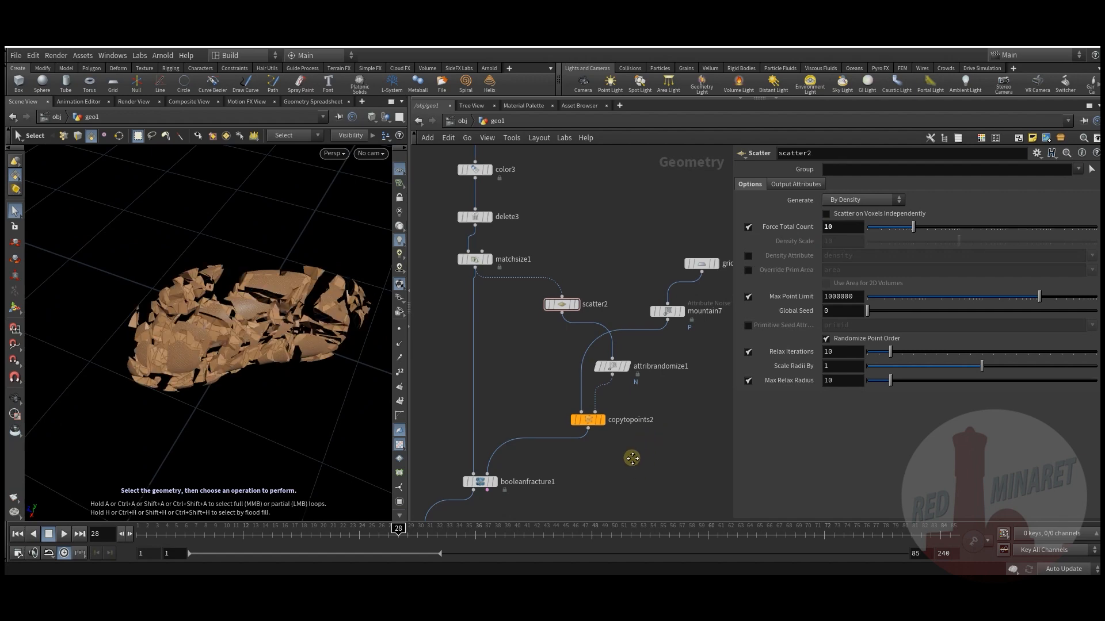
pyautogui.moveTo(632, 458); pyautogui.dragTo(637, 429, button='middle')
pyautogui.press('Escape')
pyautogui.moveTo(232, 377); pyautogui.dragTo(116, 395)
pyautogui.press('s')
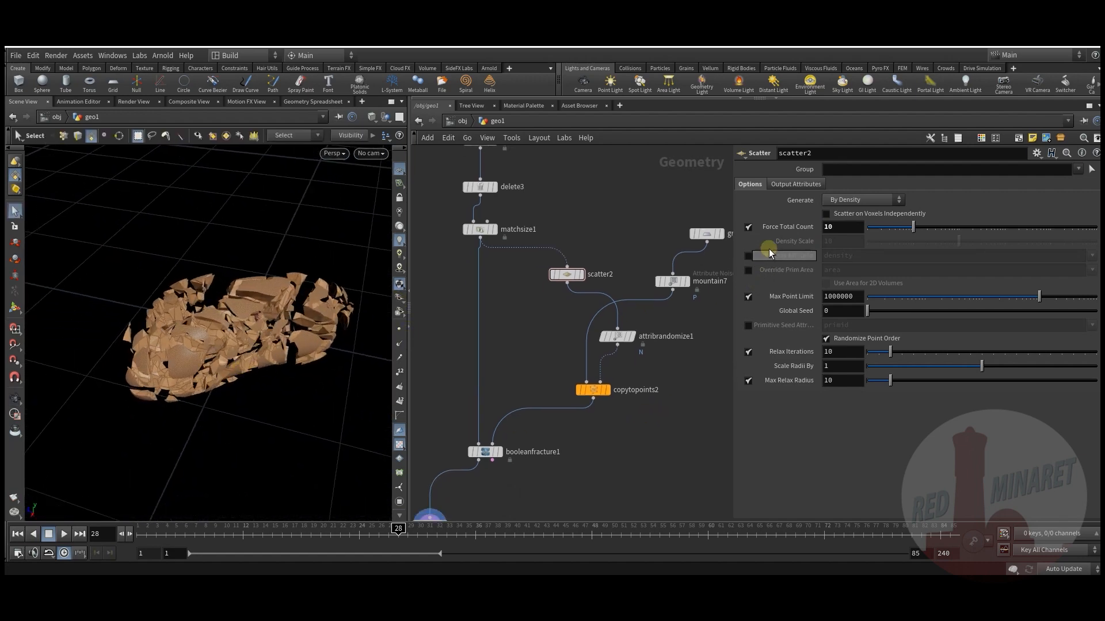
# Set scatter2's Force Total Count to 7.
pyautogui.click(842, 227)
pyautogui.write('8')
pyautogui.press('BackSpace')
pyautogui.write('7')
pyautogui.press('Return')
# Examine the size and shape of the exploded nut fragments from several angles.
pyautogui.moveTo(624, 439); pyautogui.dragTo(635, 421, button='middle')
pyautogui.press('Escape')
pyautogui.moveTo(234, 319)
pyautogui.mouseDown()
pyautogui.moveTo(263, 382)
pyautogui.moveTo(345, 289)
pyautogui.moveTo(235, 328)
pyautogui.moveTo(248, 336)
pyautogui.mouseUp()
pyautogui.press('s')
pyautogui.moveTo(649, 421); pyautogui.dragTo(578, 421, button='middle')
pyautogui.press('Tab')
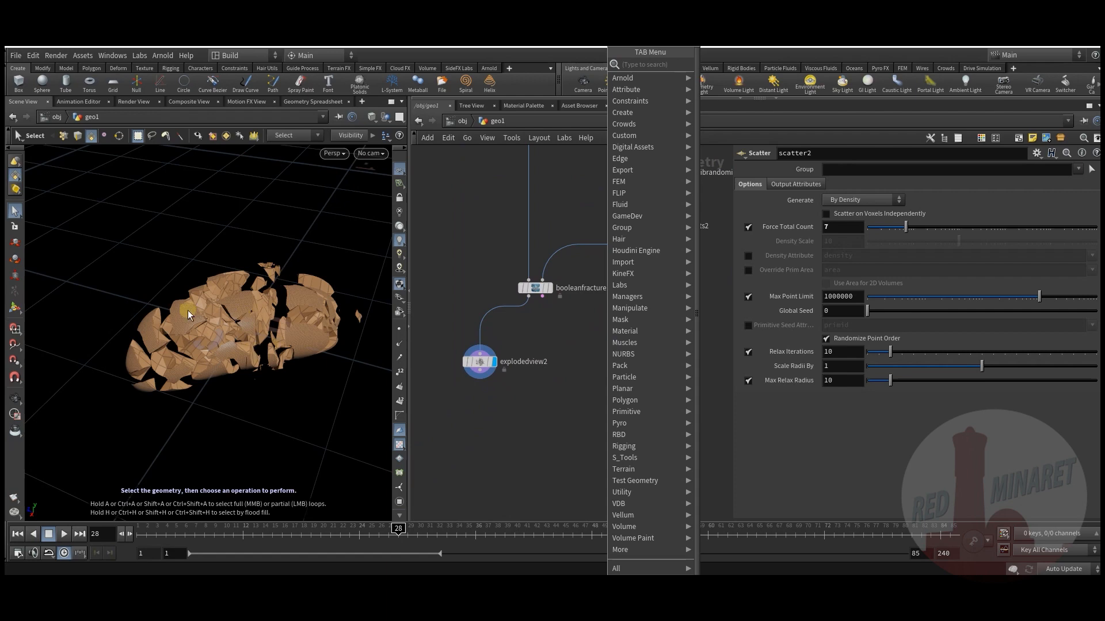
pyautogui.press('Escape')
pyautogui.moveTo(560, 374); pyautogui.dragTo(549, 387, button='middle')
pyautogui.press('Escape')
pyautogui.moveTo(206, 336); pyautogui.dragTo(288, 270)
pyautogui.press('s')
pyautogui.press('Escape')
pyautogui.moveTo(276, 358); pyautogui.dragTo(282, 352)
pyautogui.press('s')
# Add a Measure node fed by booleanfracture1's fractured output and inspect its geometry attributes.
pyautogui.moveTo(631, 388); pyautogui.dragTo(574, 375, button='middle')
pyautogui.press('Tab')
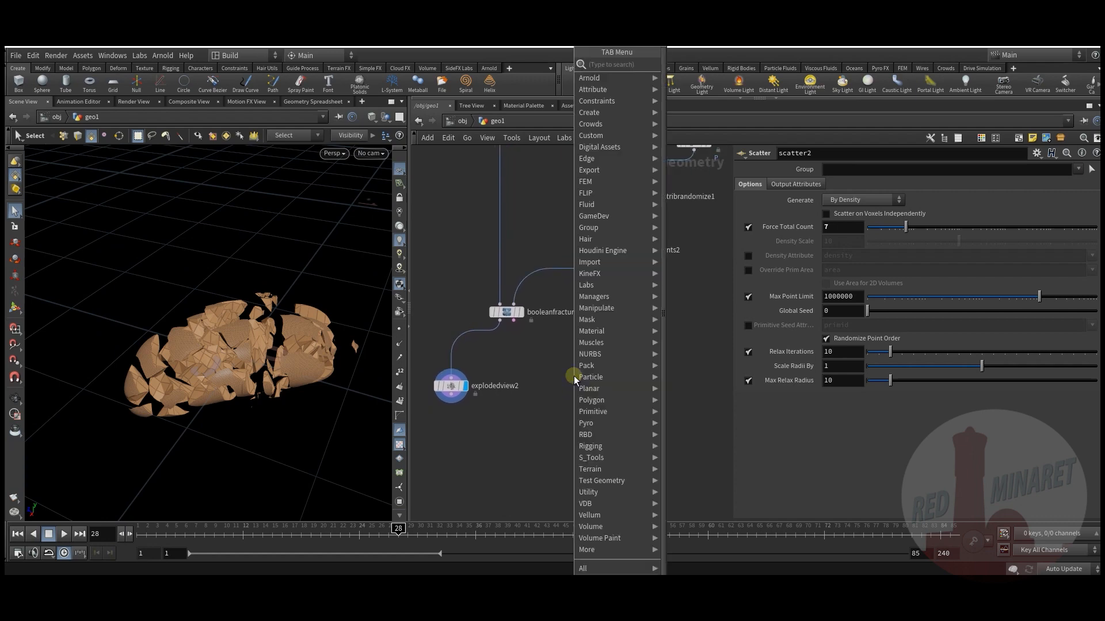
pyautogui.write('mea')
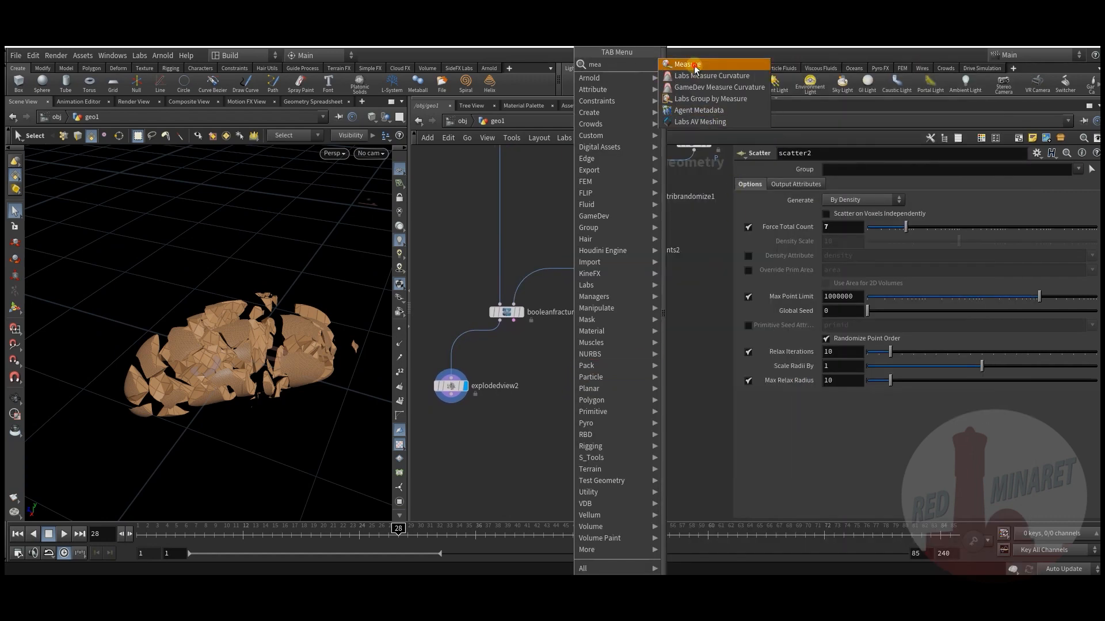
pyautogui.press('Return')
pyautogui.click(574, 370)
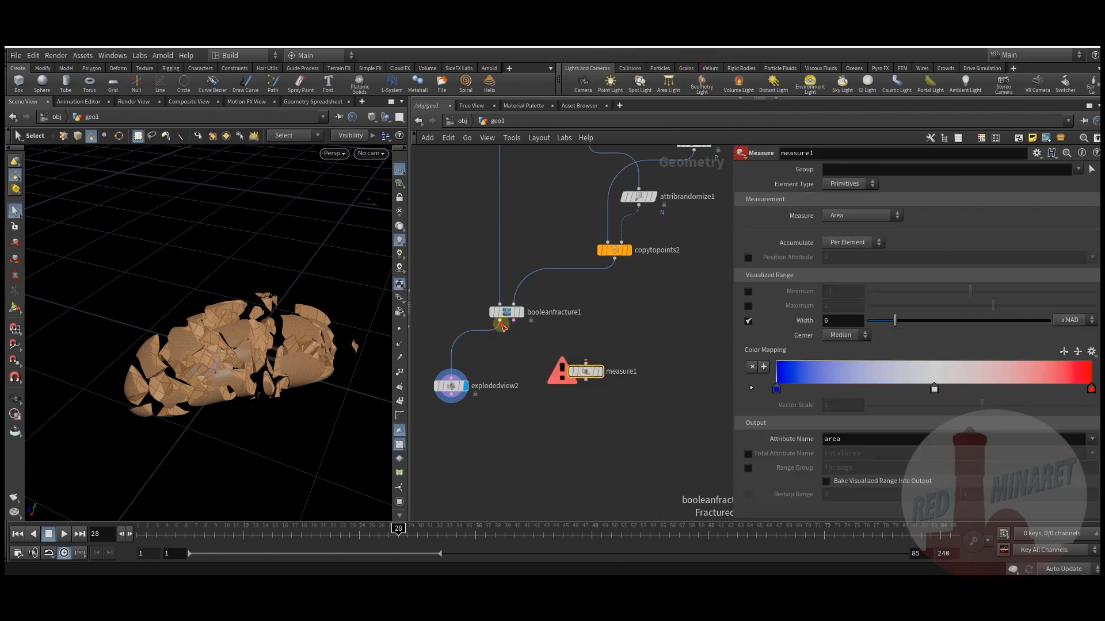
pyautogui.moveTo(595, 419); pyautogui.dragTo(599, 395, button='middle')
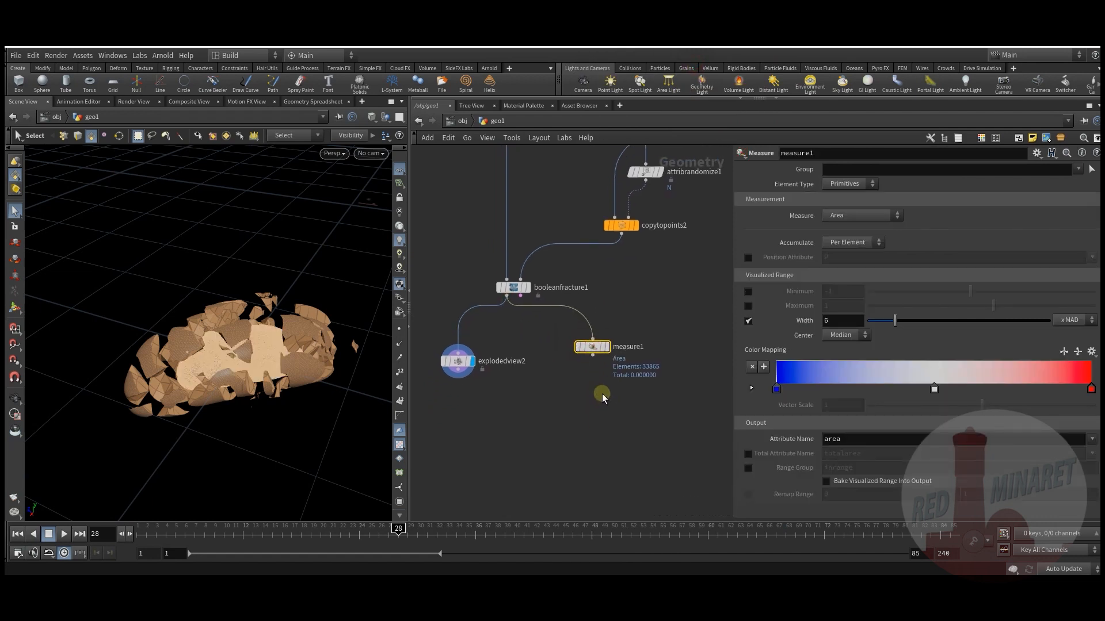
pyautogui.middleClick(596, 351)
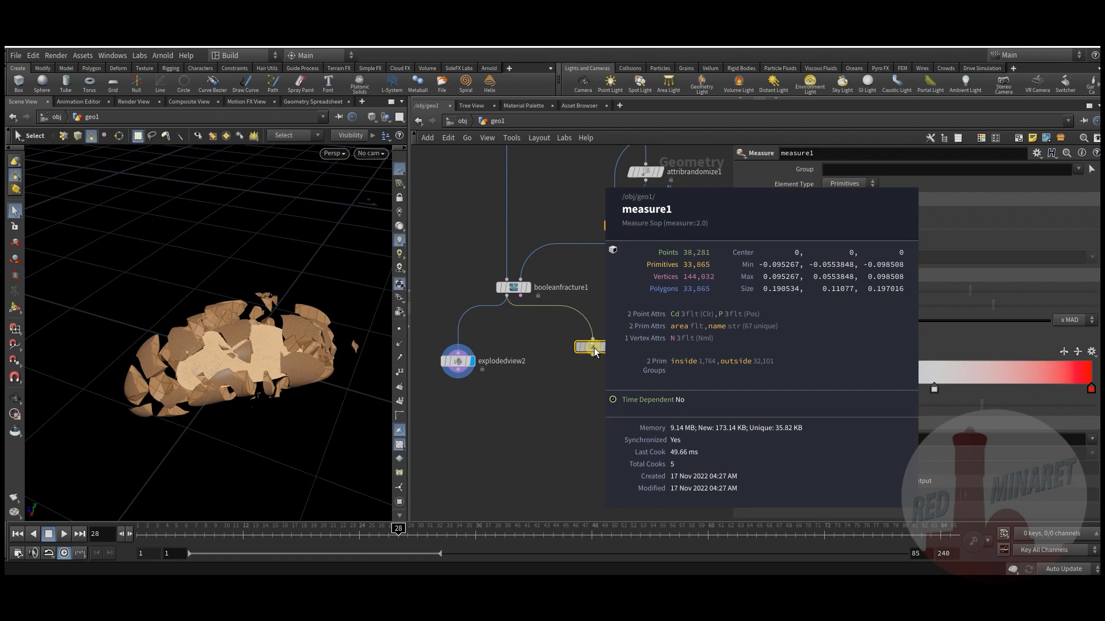
# Add an Attribute Promote node below measure1 and display its output.
pyautogui.press('Tab')
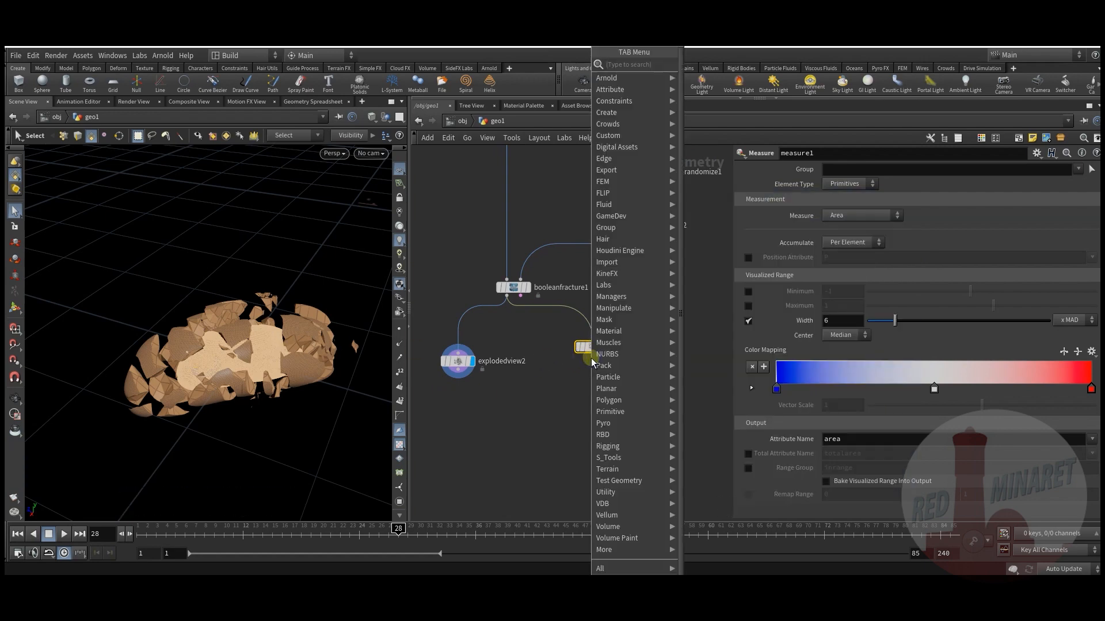
pyautogui.write('at')
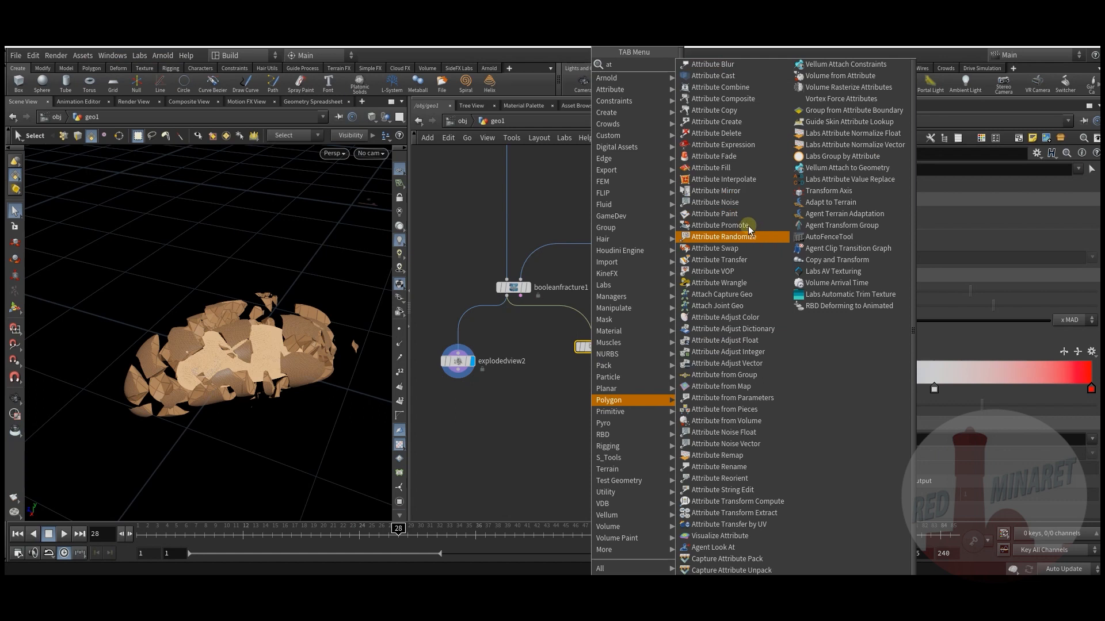
pyautogui.click(748, 226)
pyautogui.click(610, 382)
pyautogui.moveTo(614, 390); pyautogui.dragTo(606, 393)
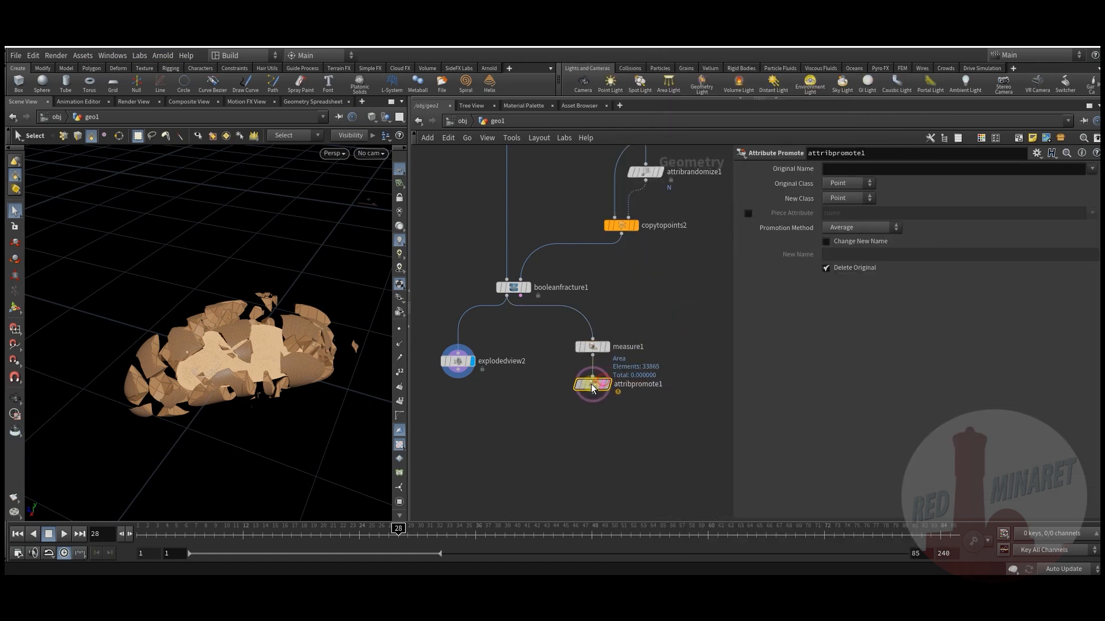
pyautogui.click(606, 385)
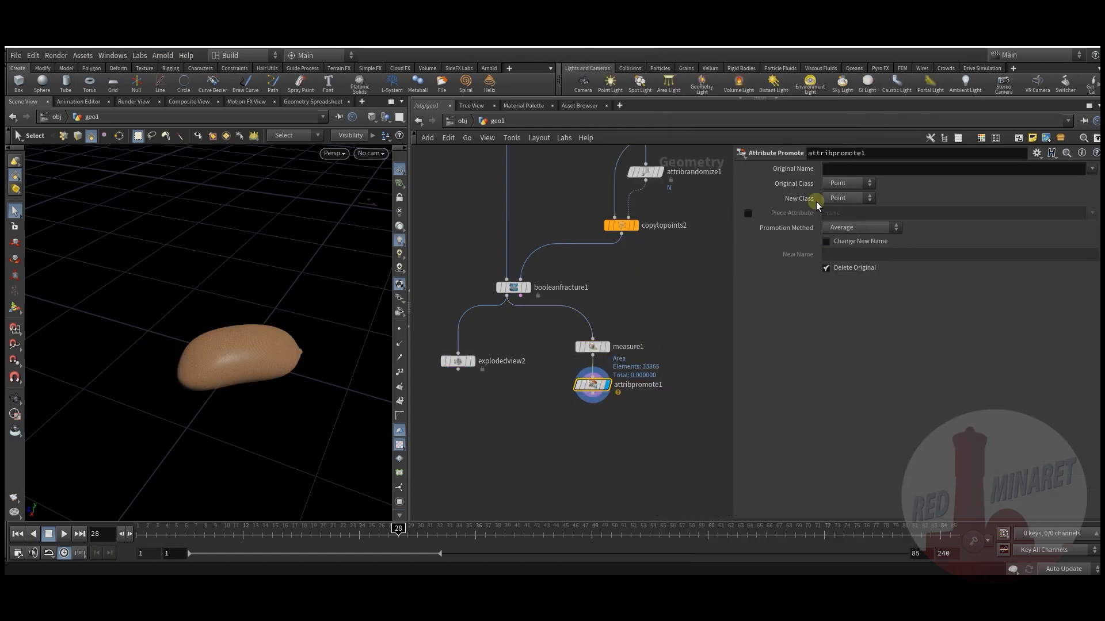
# Set attribpromote1 to promote the area attribute from Primitive class to Primitive class.
pyautogui.click(1091, 171)
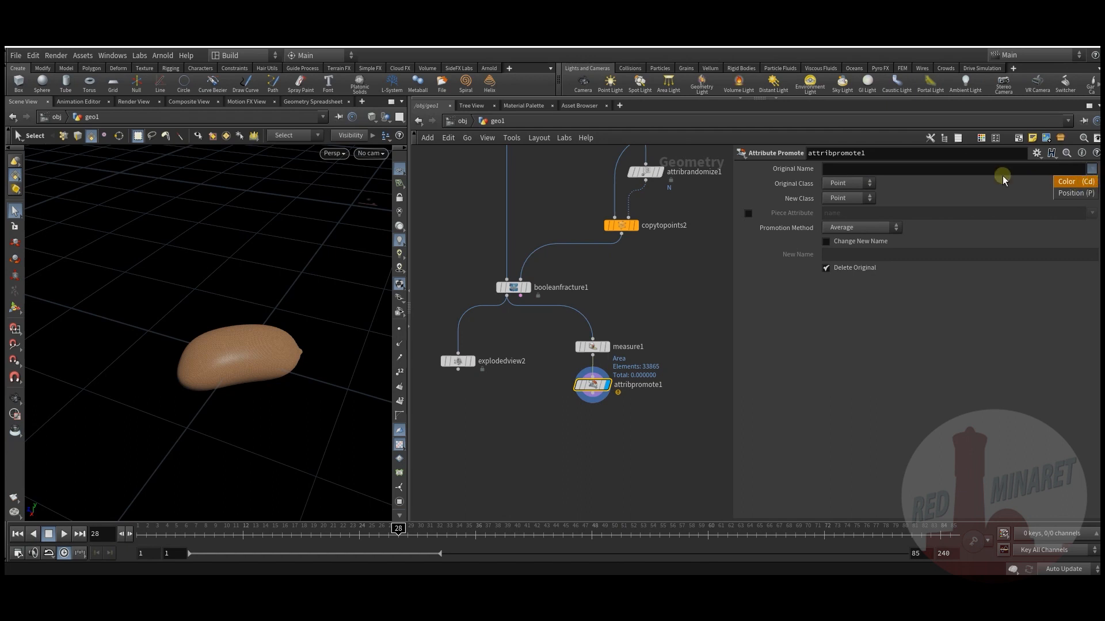
pyautogui.click(672, 283)
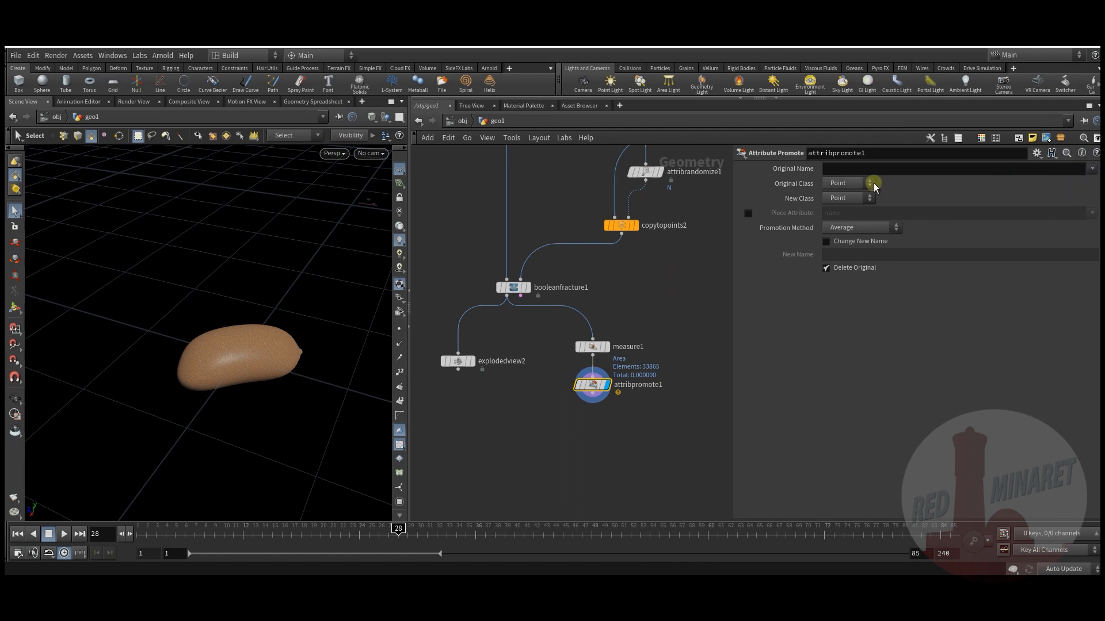
pyautogui.click(839, 206)
pyautogui.click(846, 198)
pyautogui.click(841, 209)
pyautogui.click(1083, 182)
# Set attribpromote1's promotion method to Sum and enable name as its piece attribute.
pyautogui.click(892, 228)
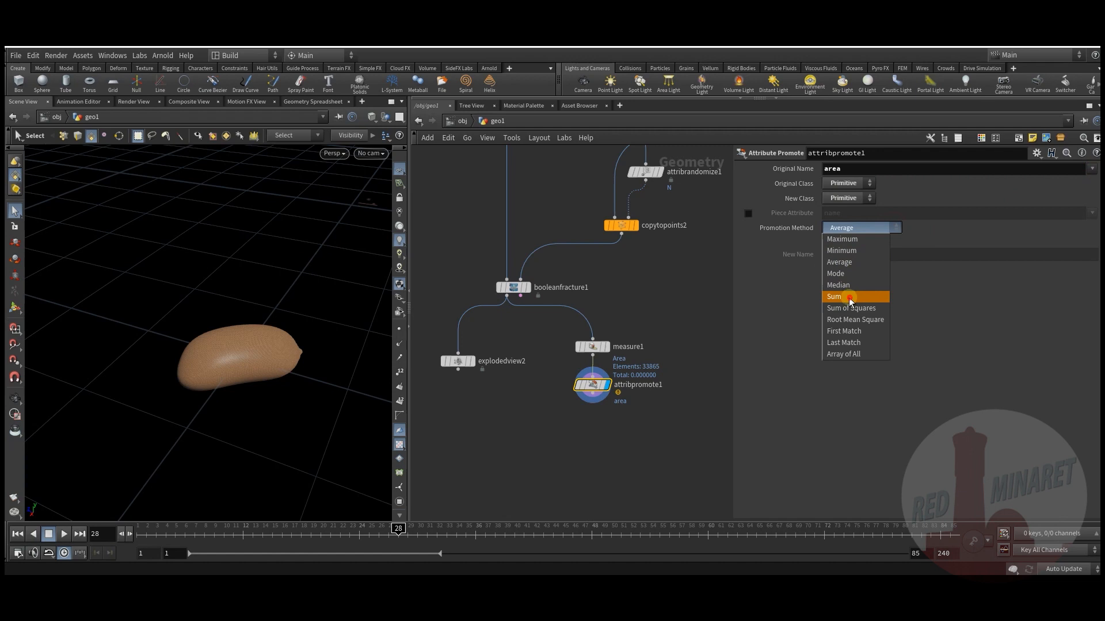
pyautogui.click(850, 297)
pyautogui.click(747, 214)
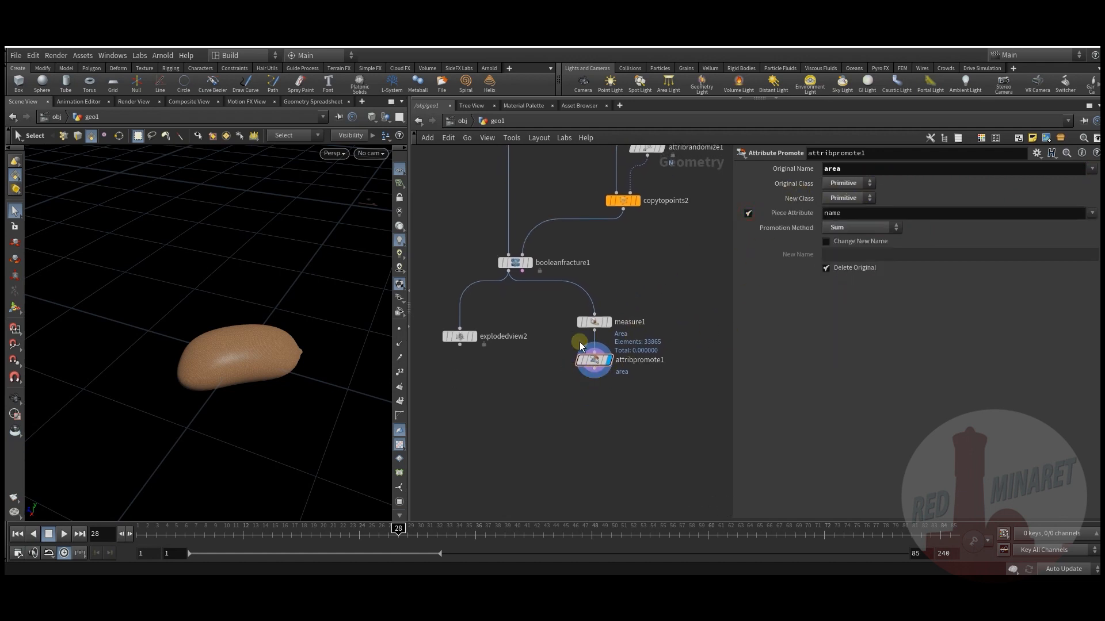
# Add a Delete node below attribpromote1, wired to its output.
pyautogui.moveTo(592, 362); pyautogui.dragTo(593, 356)
pyautogui.doubleClick(846, 216)
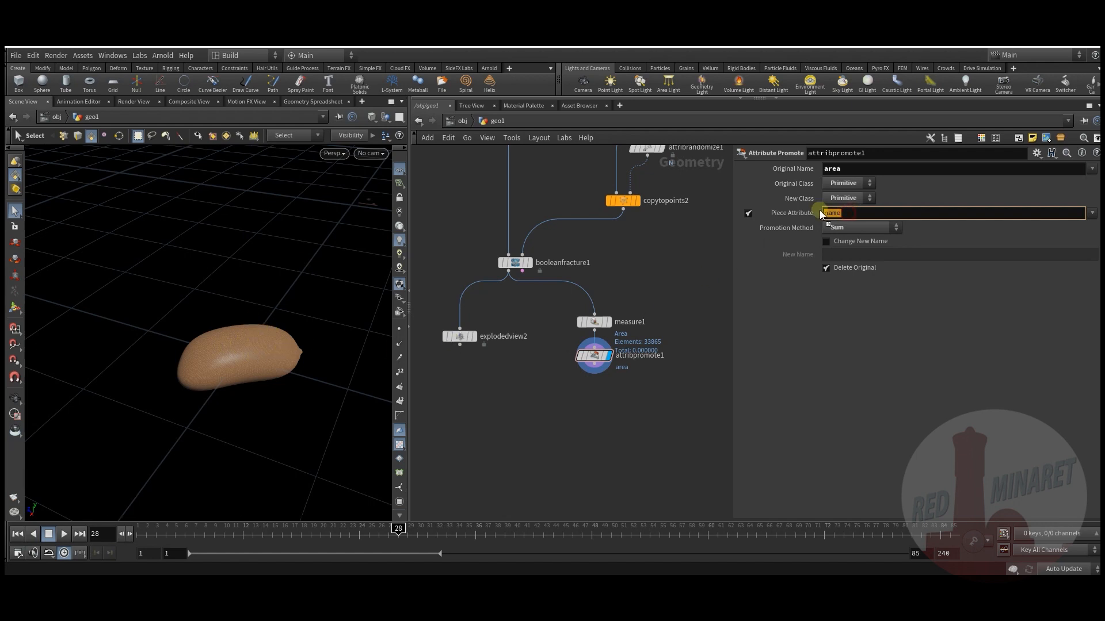
pyautogui.moveTo(603, 420); pyautogui.dragTo(617, 385, button='middle')
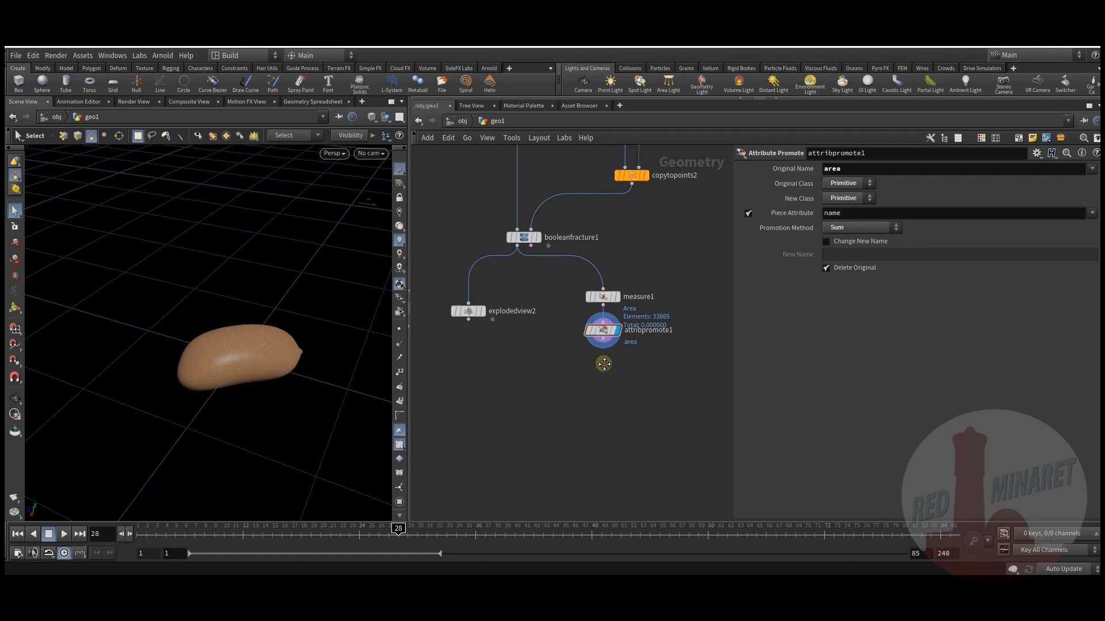
pyautogui.moveTo(604, 362); pyautogui.dragTo(585, 334, button='middle')
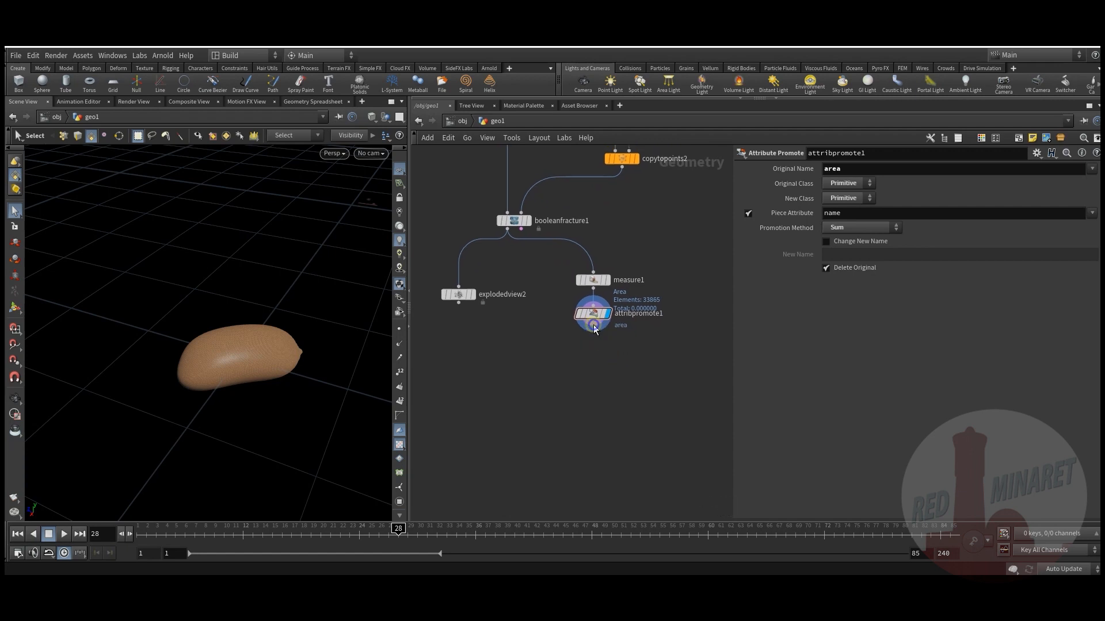
pyautogui.press('Tab')
pyautogui.write('de')
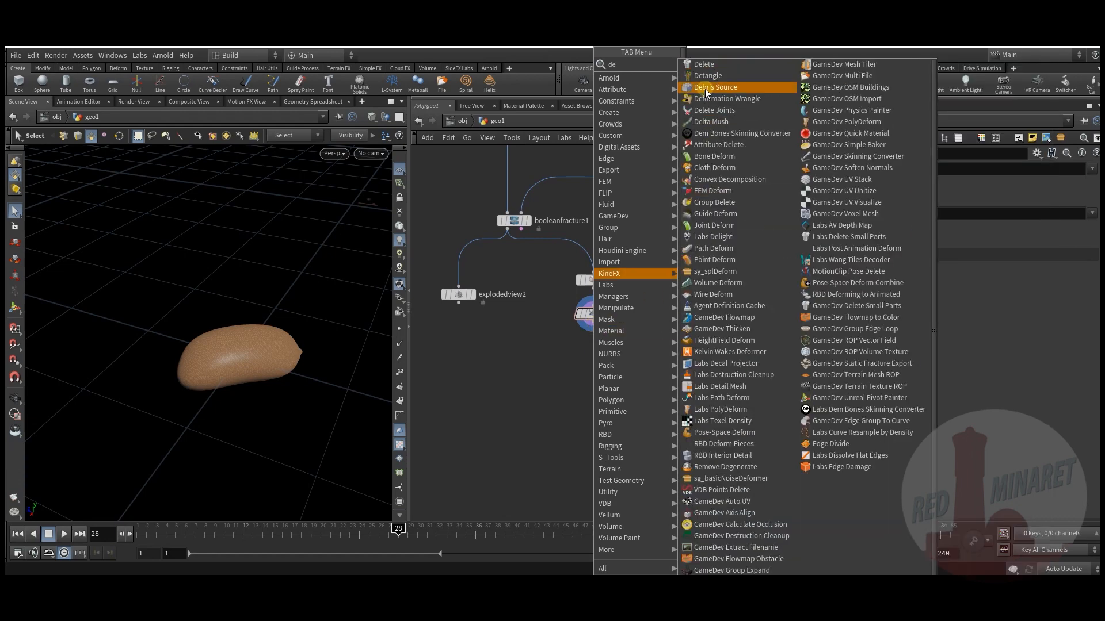
pyautogui.click(702, 65)
pyautogui.click(597, 352)
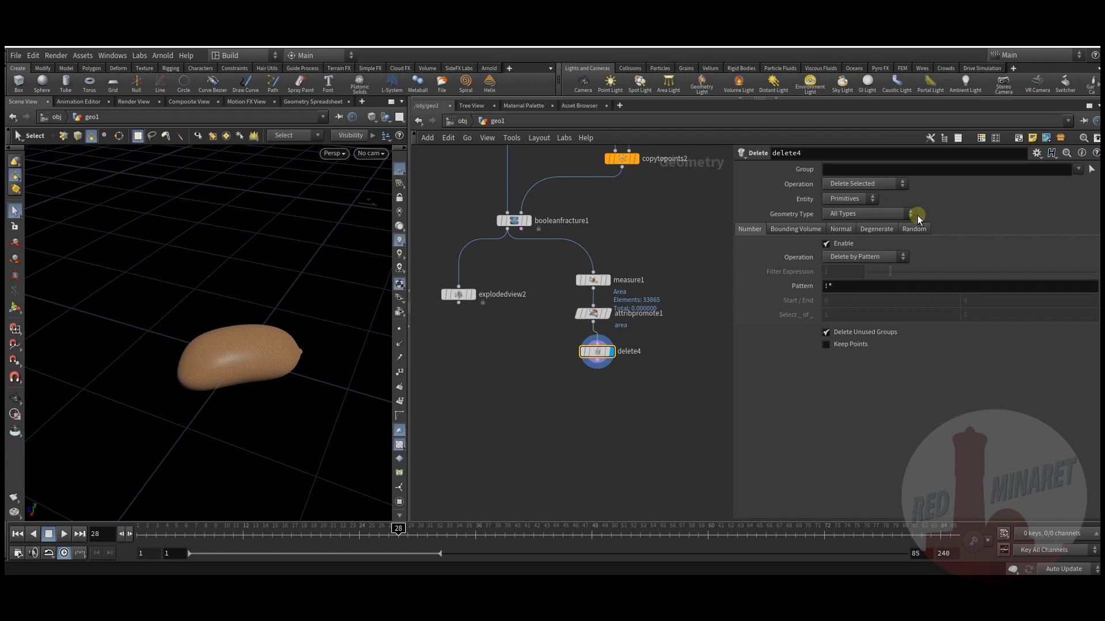
pyautogui.click(887, 260)
pyautogui.click(879, 291)
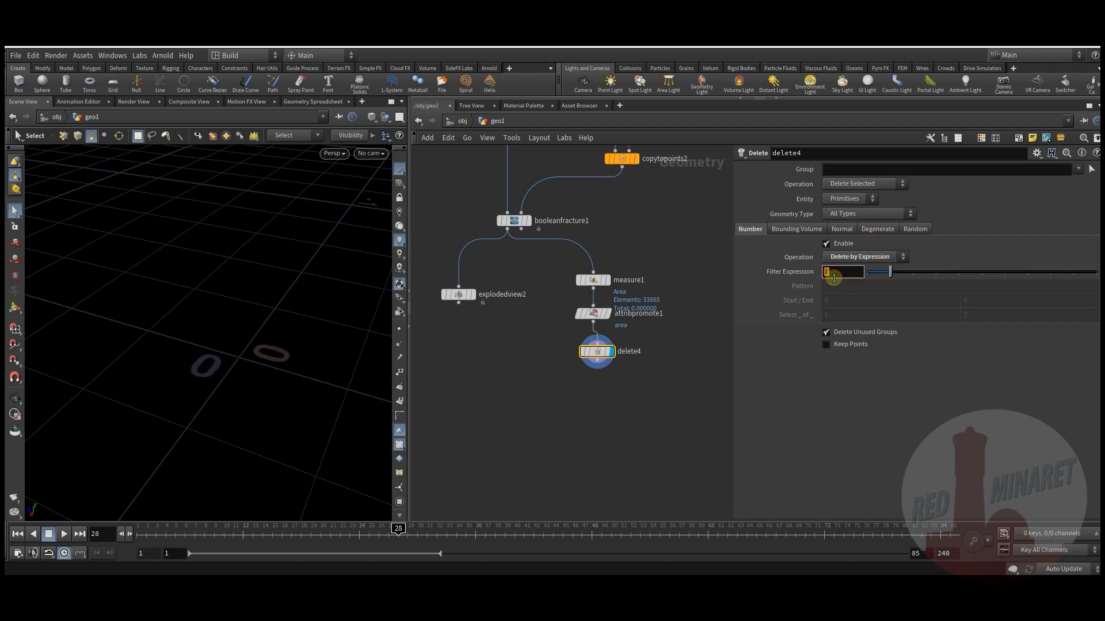
pyautogui.write('@area')
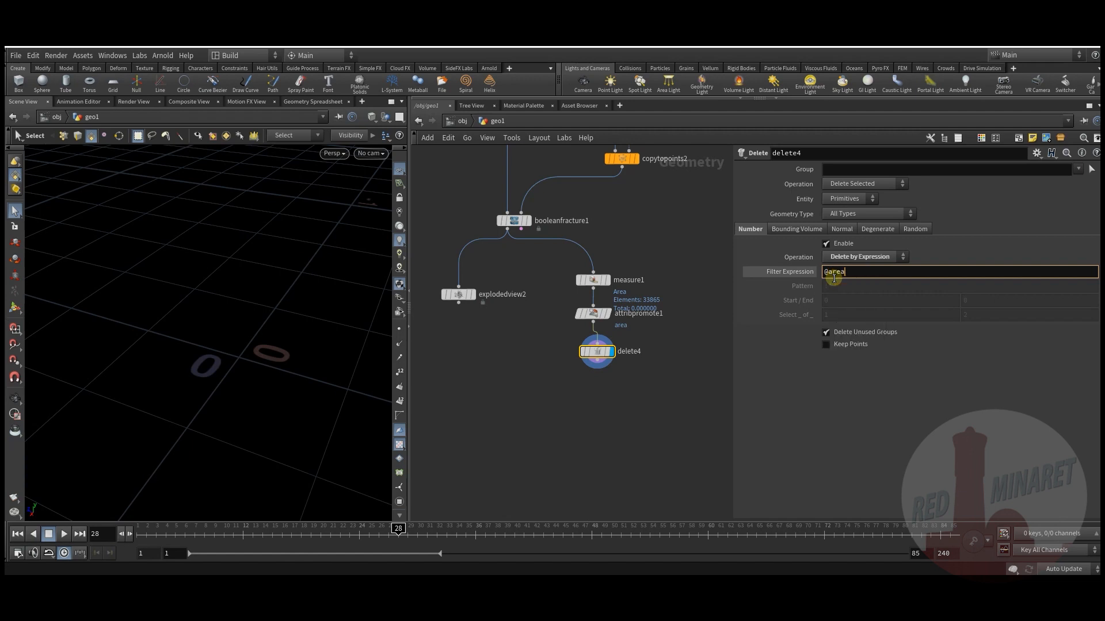
pyautogui.write('>.1')
pyautogui.press('Return')
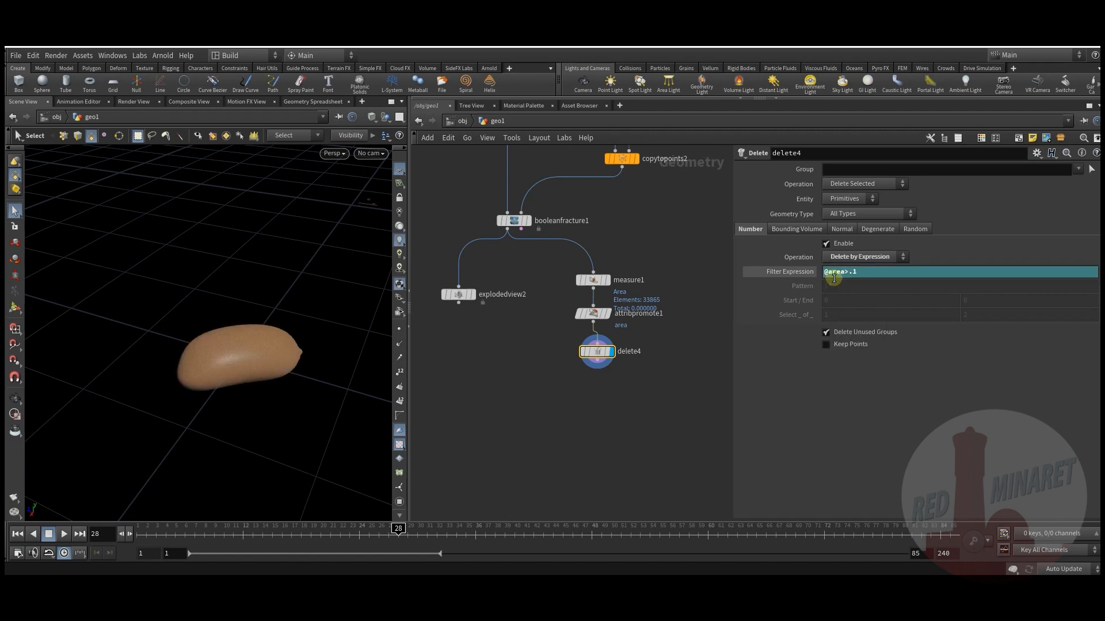
# Move explodedview2 below delete4, feed it from delete4's output and display the exploded view.
pyautogui.moveTo(458, 294); pyautogui.dragTo(477, 420)
pyautogui.moveTo(598, 366); pyautogui.dragTo(477, 415)
pyautogui.click(491, 420)
pyautogui.click(483, 421)
pyautogui.moveTo(263, 363); pyautogui.dragTo(316, 380)
# Switch delete4's operation to Delete Non-Selected and align the node under attribpromote1.
pyautogui.click(597, 352)
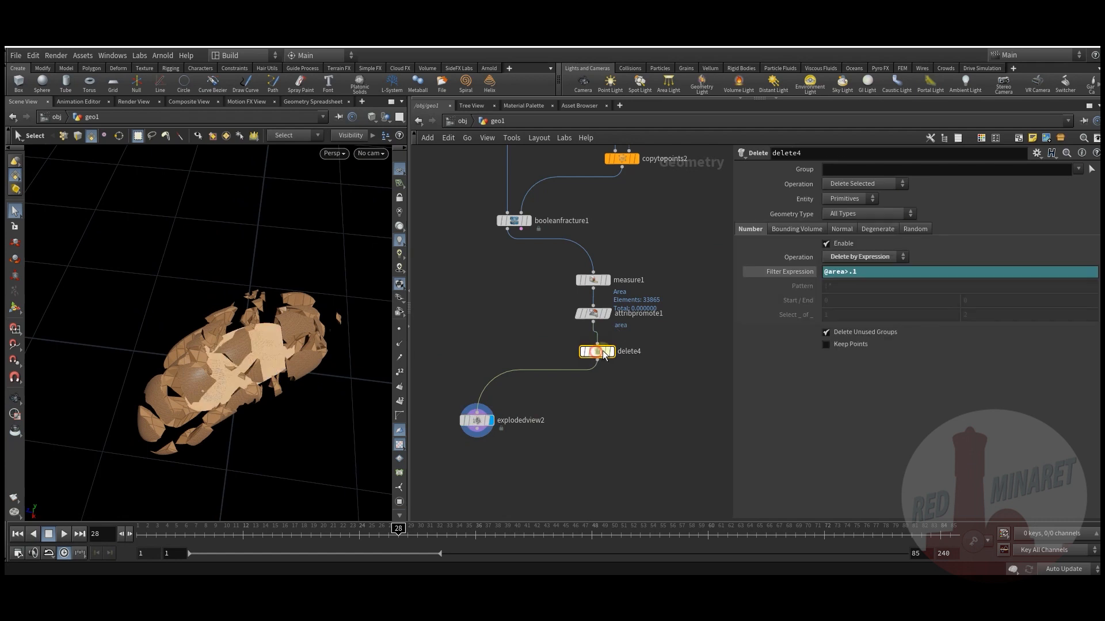
pyautogui.click(889, 185)
pyautogui.click(874, 206)
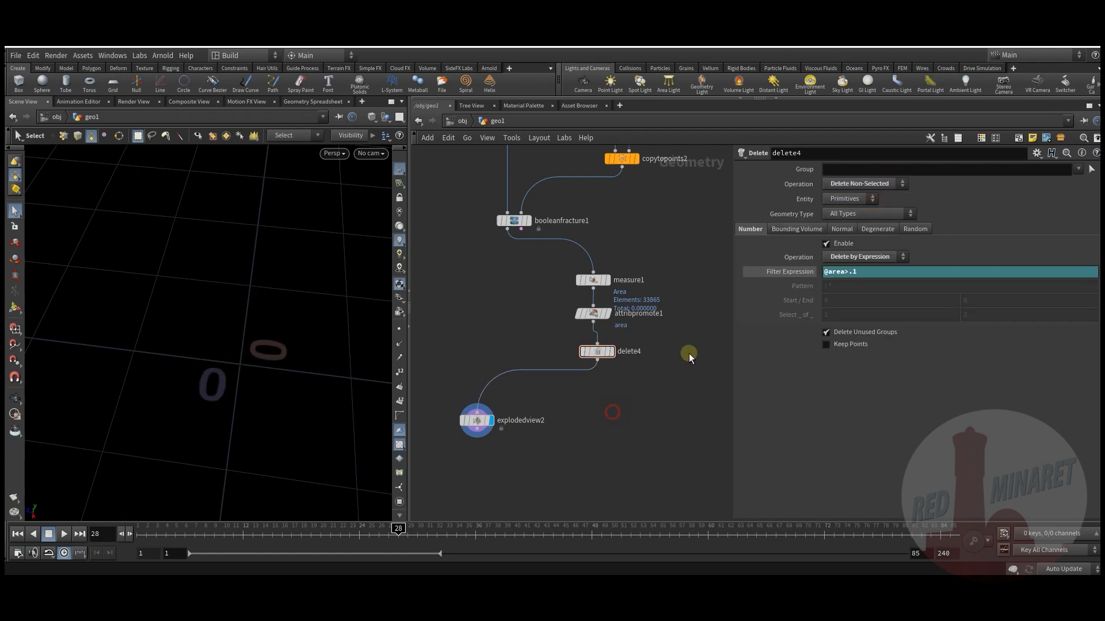
pyautogui.moveTo(600, 355); pyautogui.dragTo(597, 359)
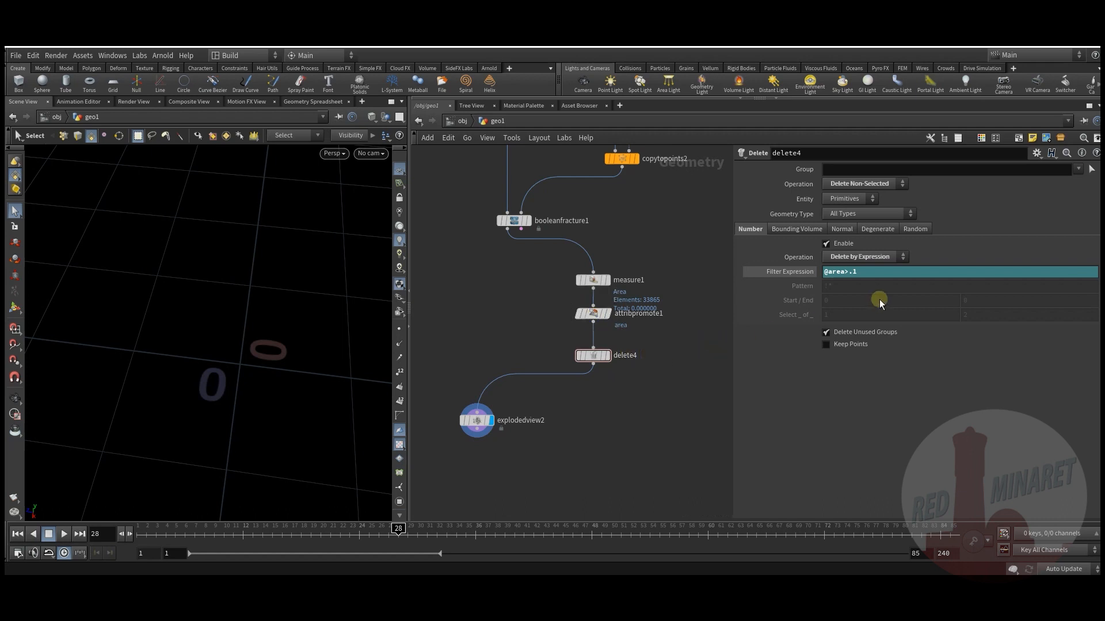
# Open attribpromote1's geometry spreadsheet and sort the primitives by area to examine the range of piece areas.
pyautogui.rightClick(599, 314)
pyautogui.click(622, 375)
pyautogui.click(483, 300)
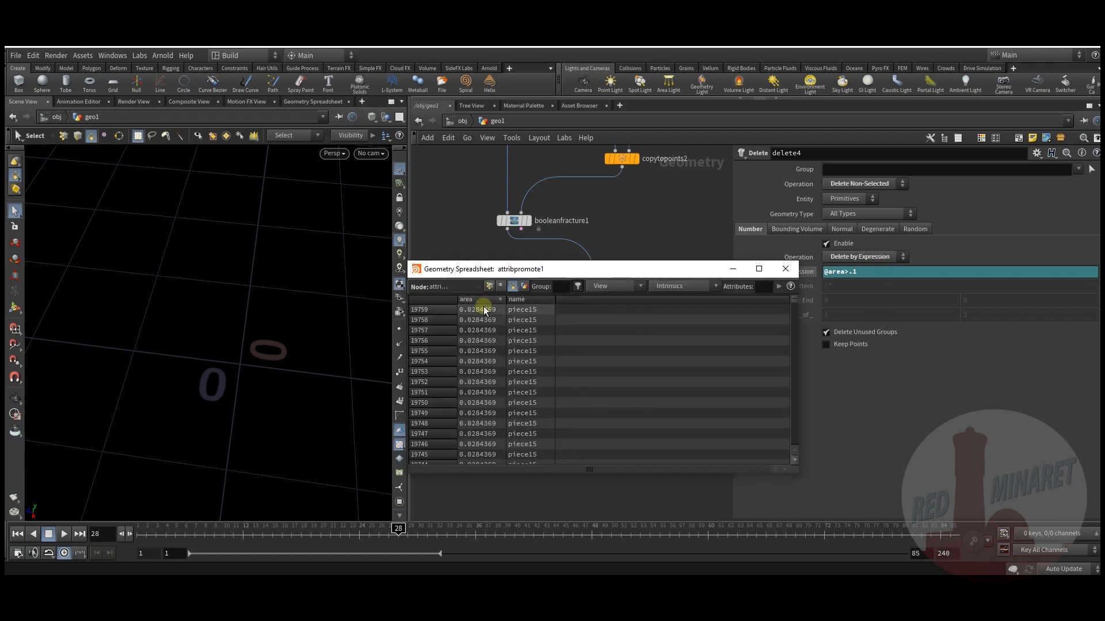
pyautogui.click(483, 299)
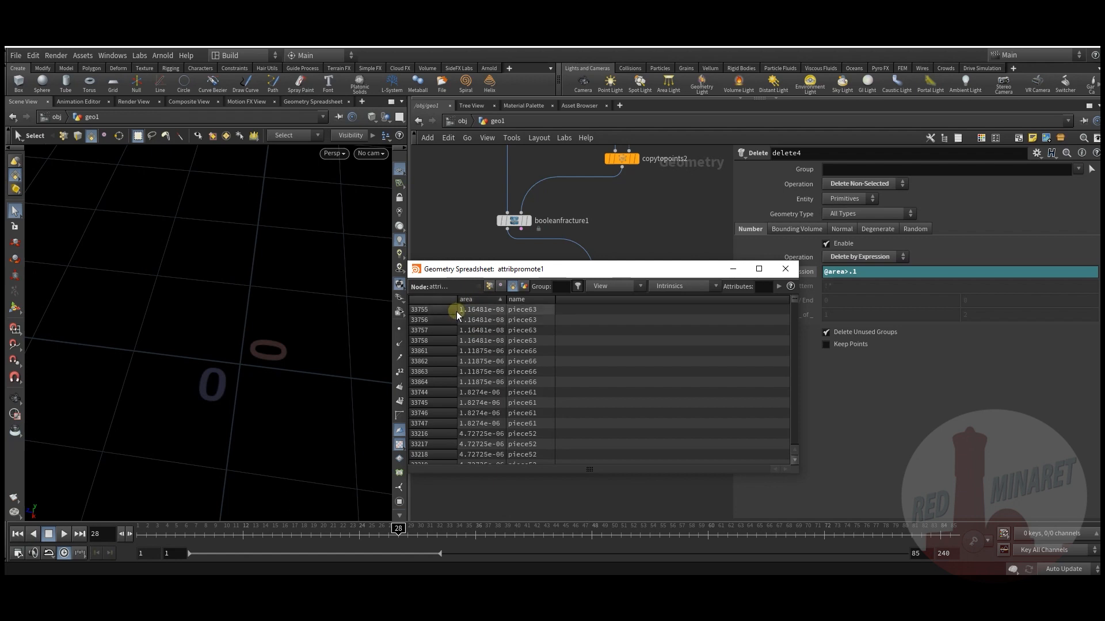
pyautogui.click(481, 299)
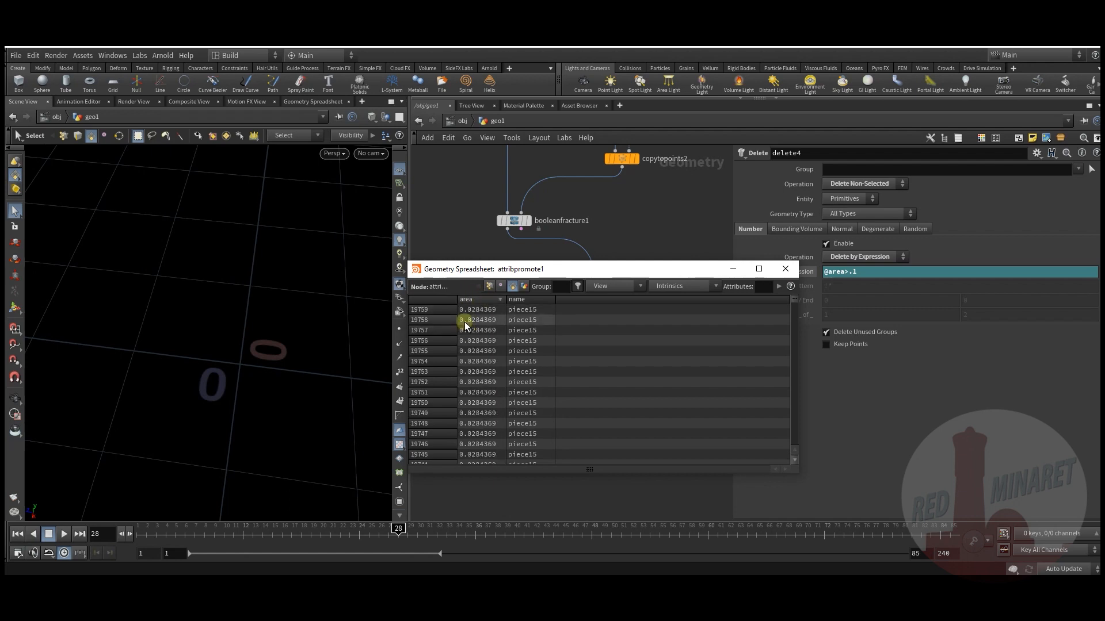
pyautogui.click(785, 268)
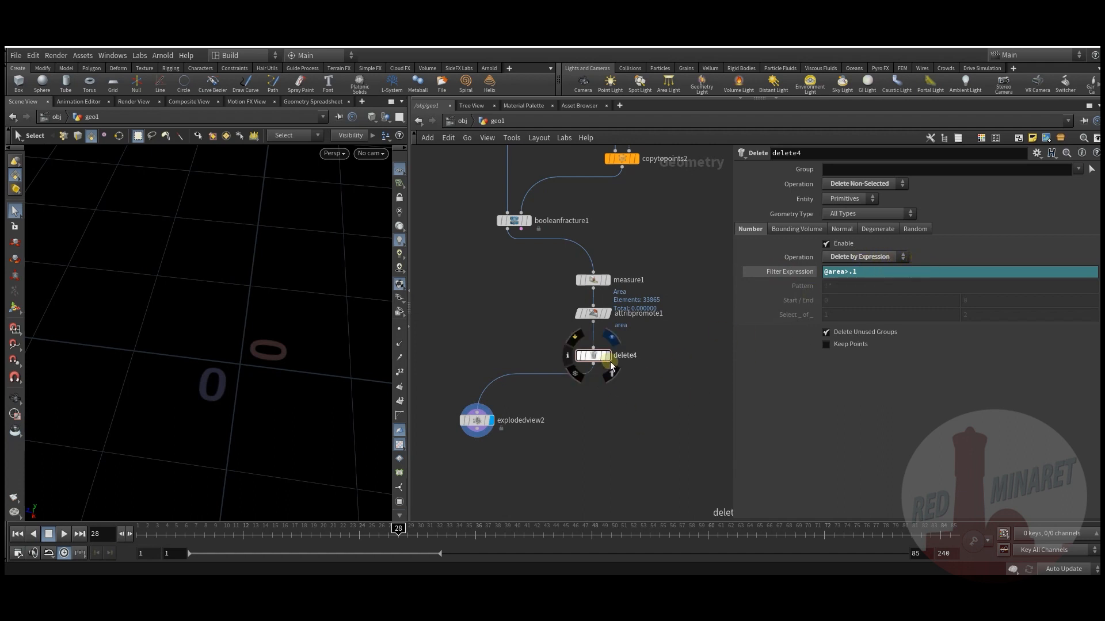
pyautogui.moveTo(633, 392); pyautogui.dragTo(599, 432, button='middle')
pyautogui.scroll(-1, 592, 420)
pyautogui.click(521, 393)
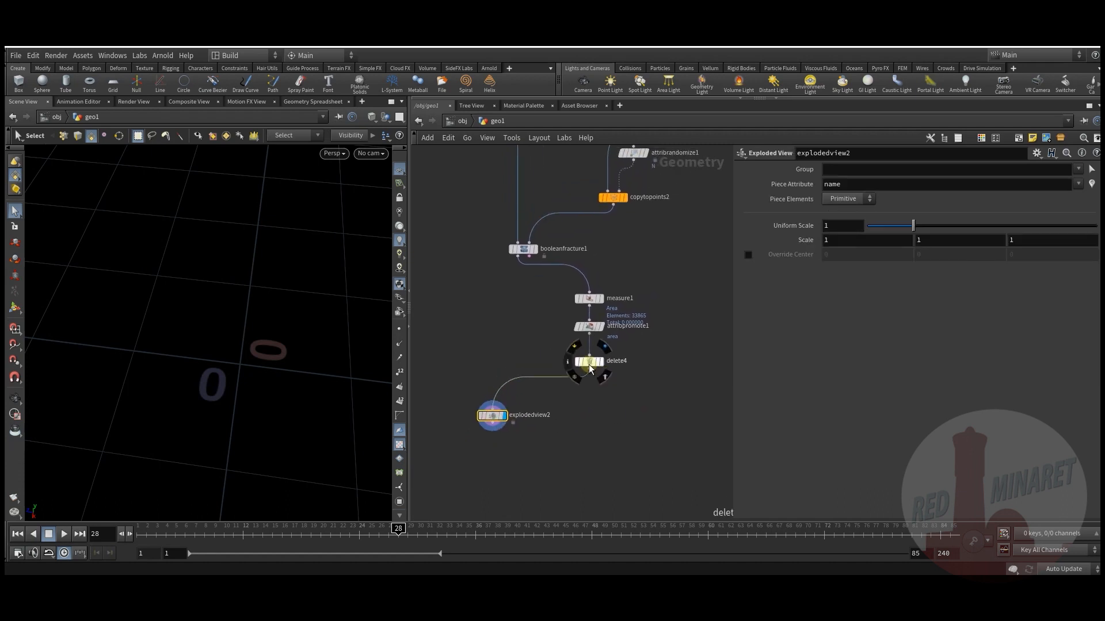
pyautogui.click(589, 363)
pyautogui.click(856, 275)
pyautogui.press('BackSpace')
pyautogui.write('5')
pyautogui.press('Return')
pyautogui.write('01')
pyautogui.press('Return')
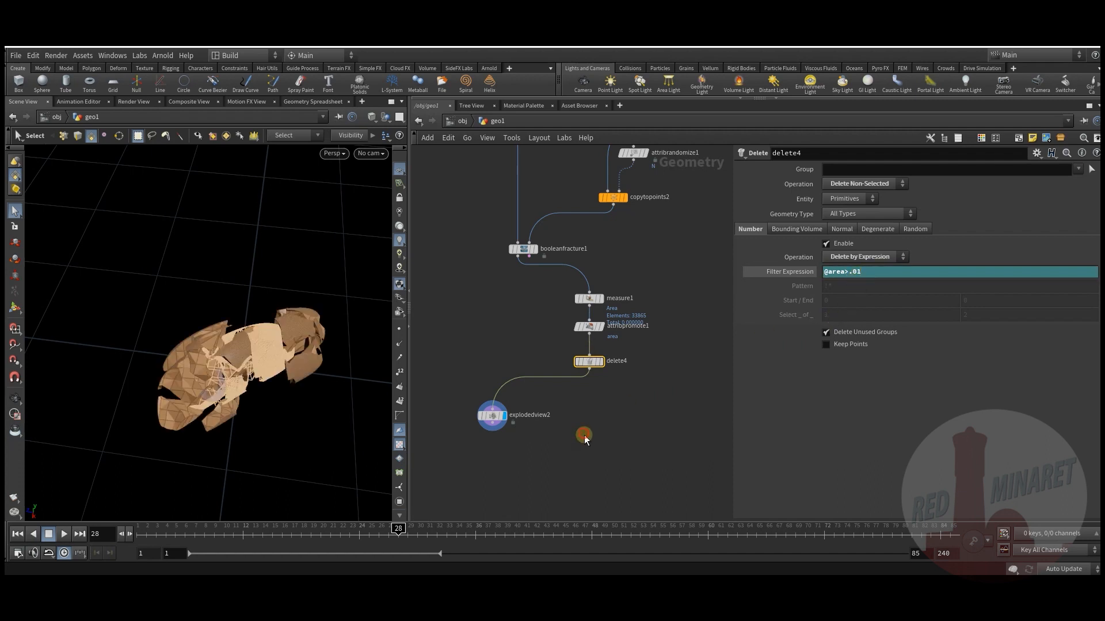
# Try thresholds of .03 and .02 in delete4's area filter expression and inspect the remaining pieces.
pyautogui.click(585, 439)
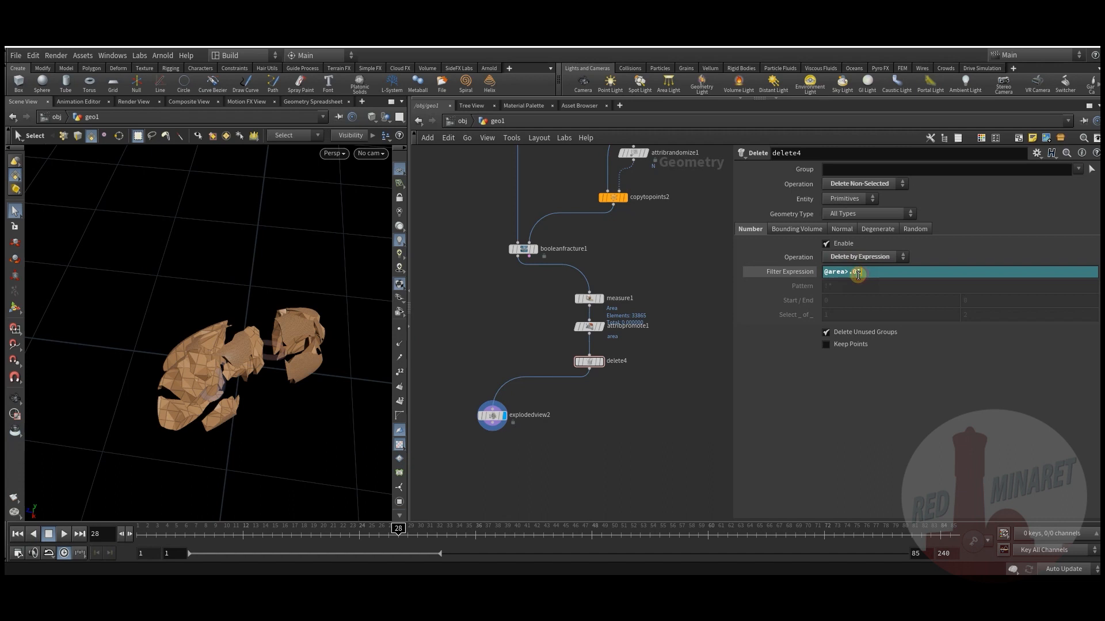
pyautogui.write('3')
pyautogui.press('Return')
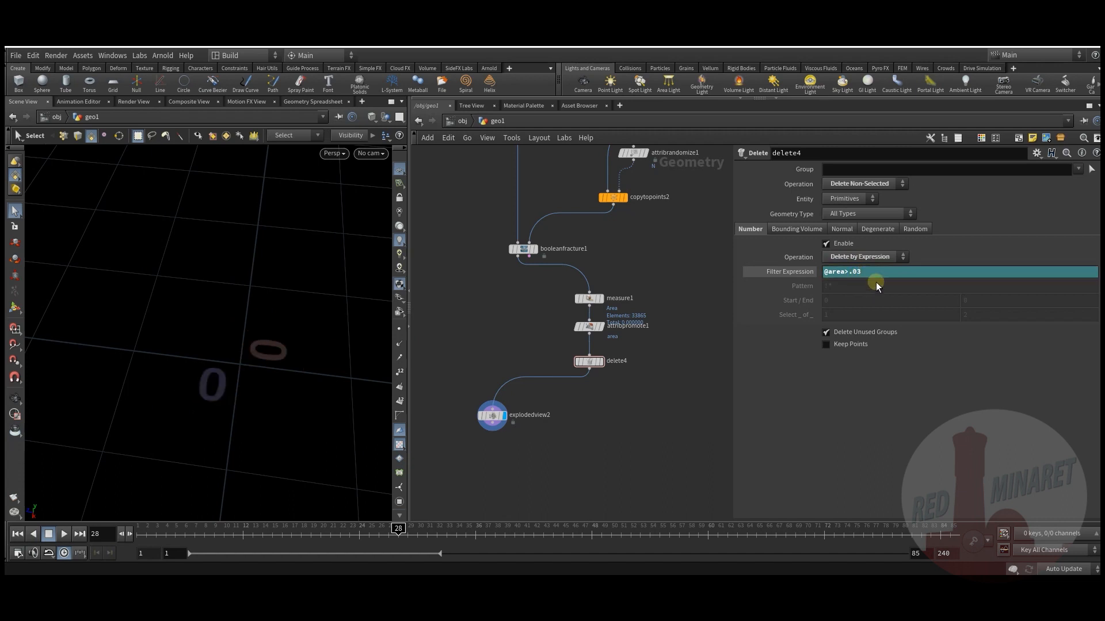
pyautogui.write('2')
pyautogui.press('Return')
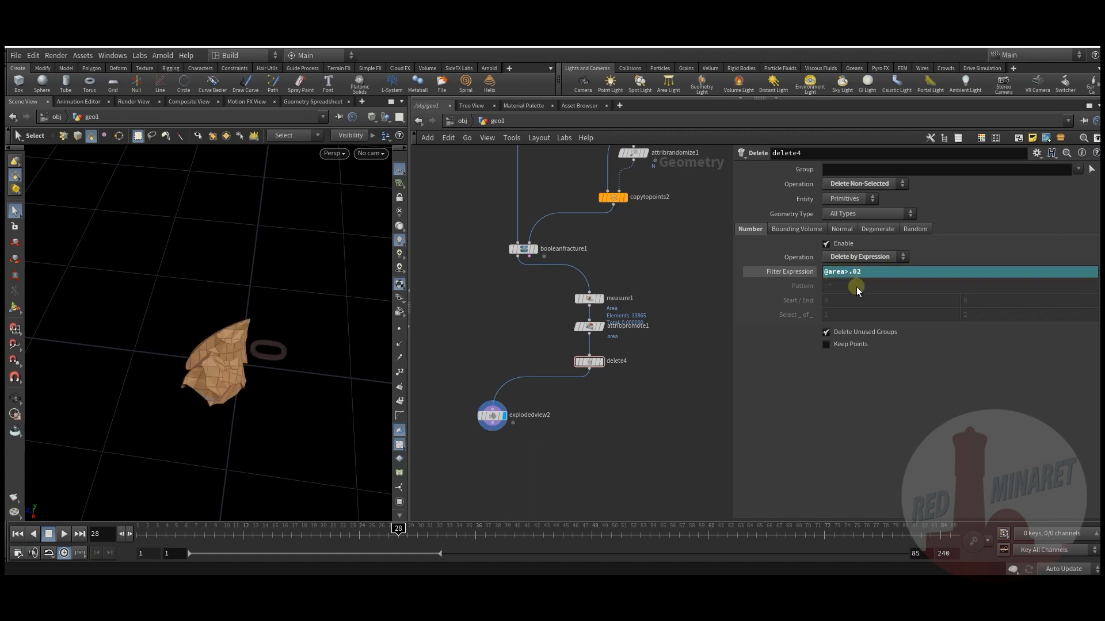
pyautogui.moveTo(638, 395); pyautogui.dragTo(659, 394, button='middle')
pyautogui.moveTo(277, 391); pyautogui.dragTo(345, 363)
pyautogui.press('s')
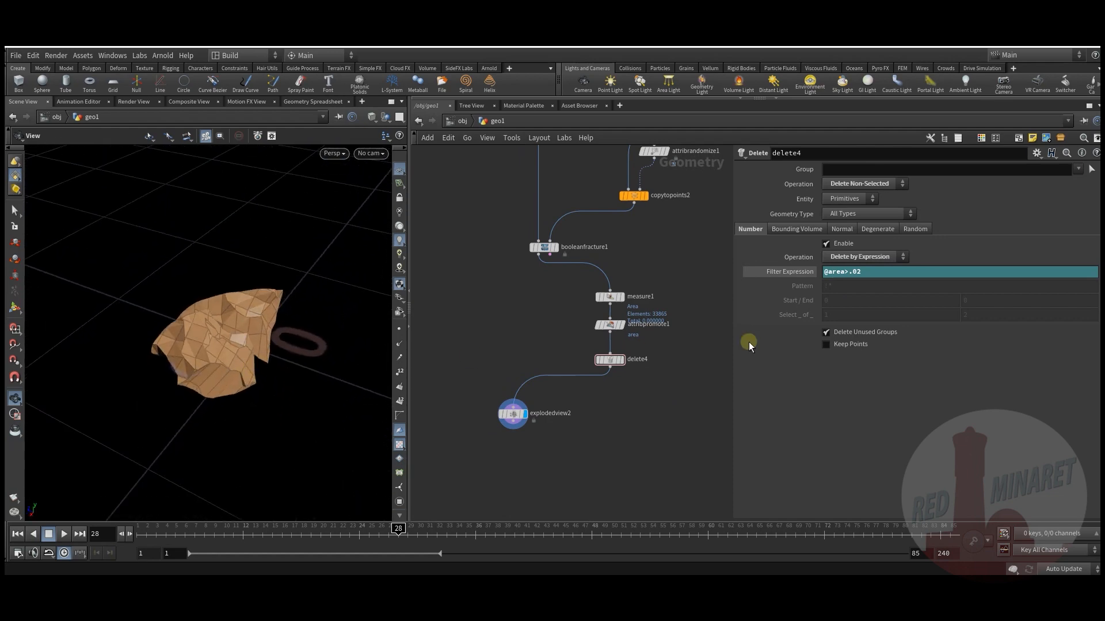
pyautogui.write('1')
pyautogui.press('Return')
pyautogui.press('Escape')
pyautogui.moveTo(233, 356); pyautogui.dragTo(485, 370)
pyautogui.press('s')
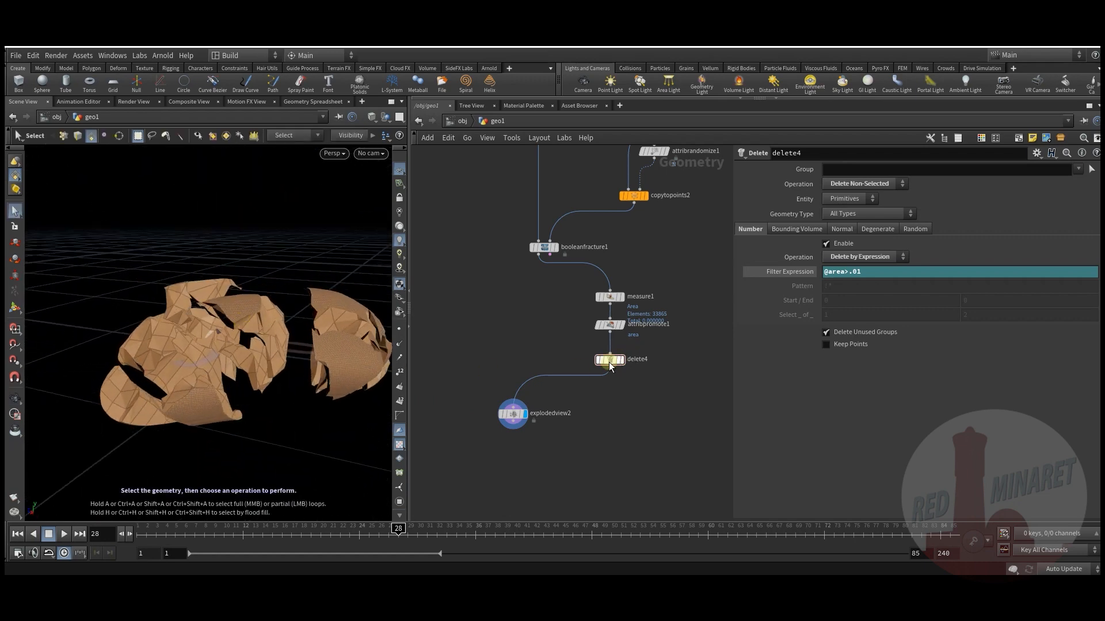
pyautogui.middleClick(612, 365)
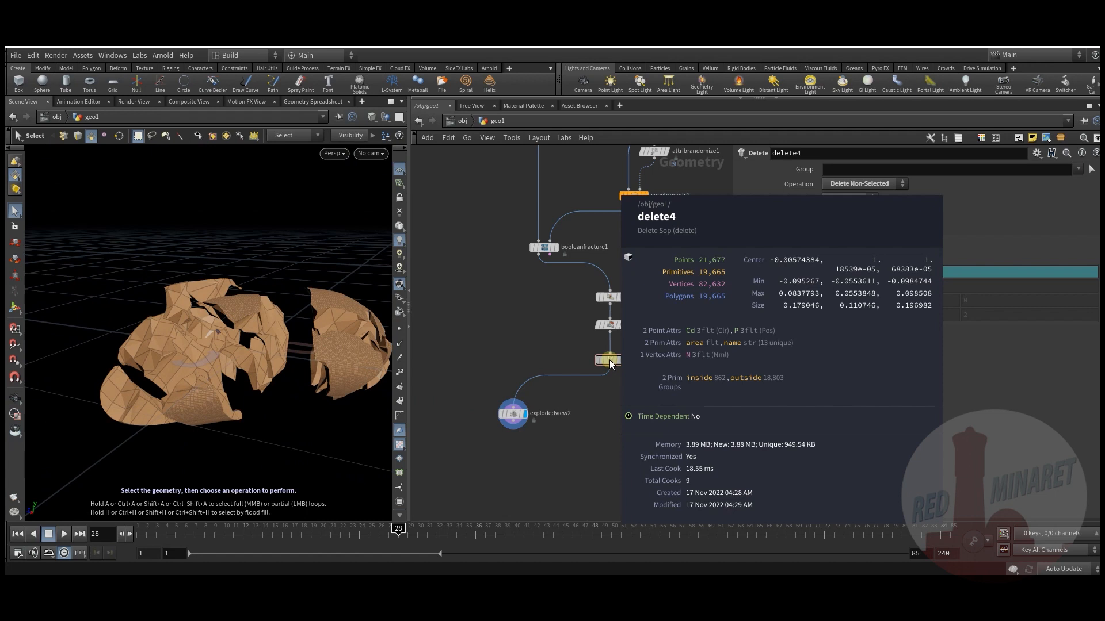
pyautogui.moveTo(610, 414); pyautogui.dragTo(624, 374, button='middle')
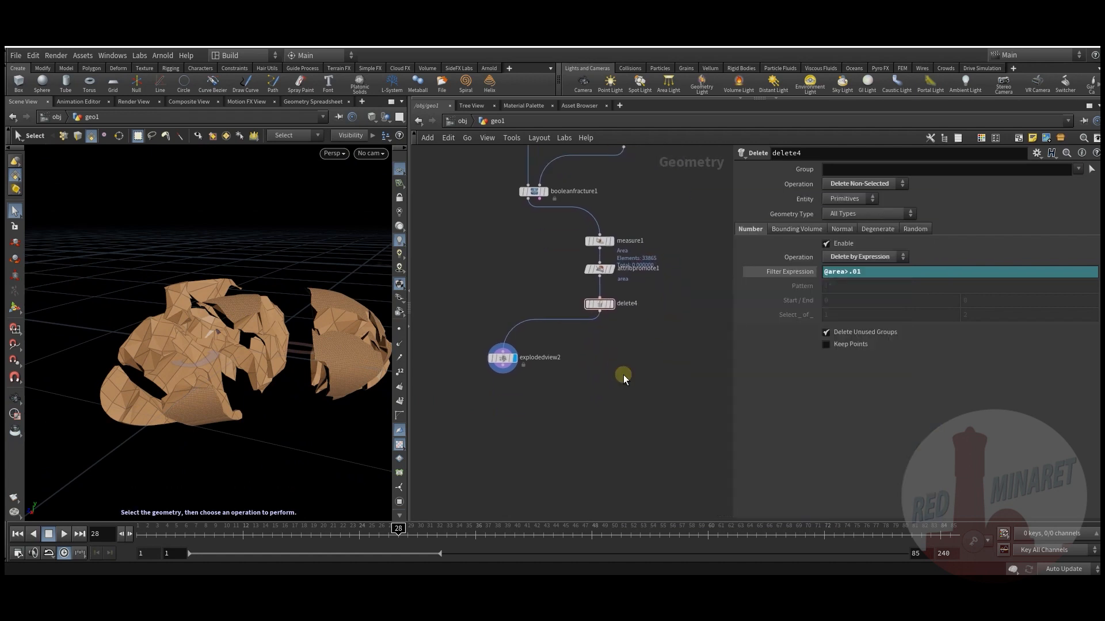
pyautogui.moveTo(306, 350); pyautogui.dragTo(295, 374)
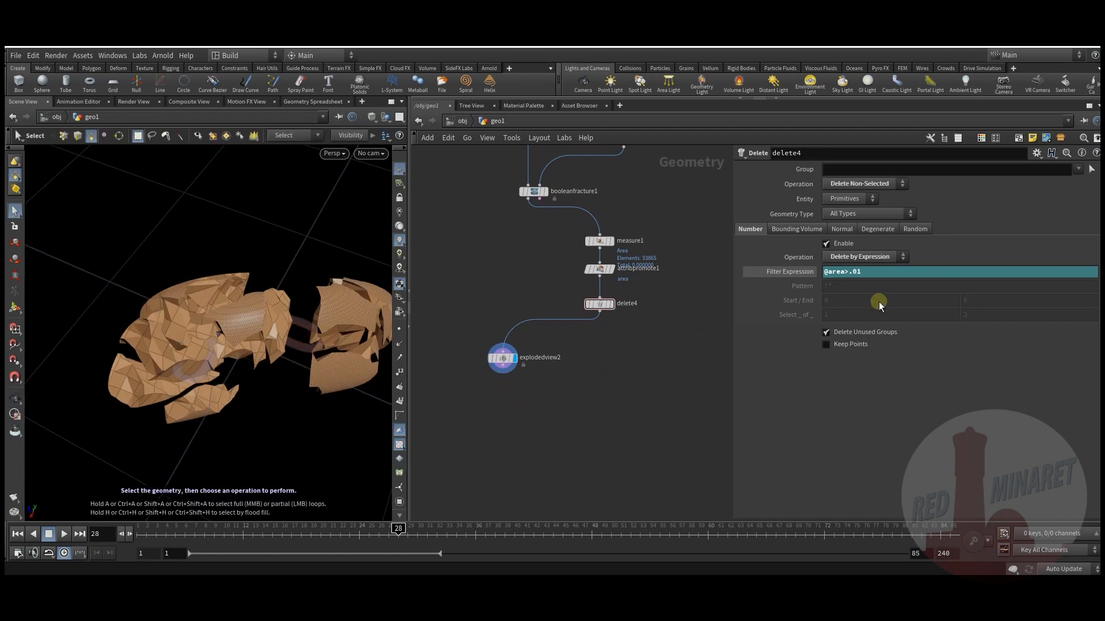
pyautogui.write('5')
pyautogui.press('Return')
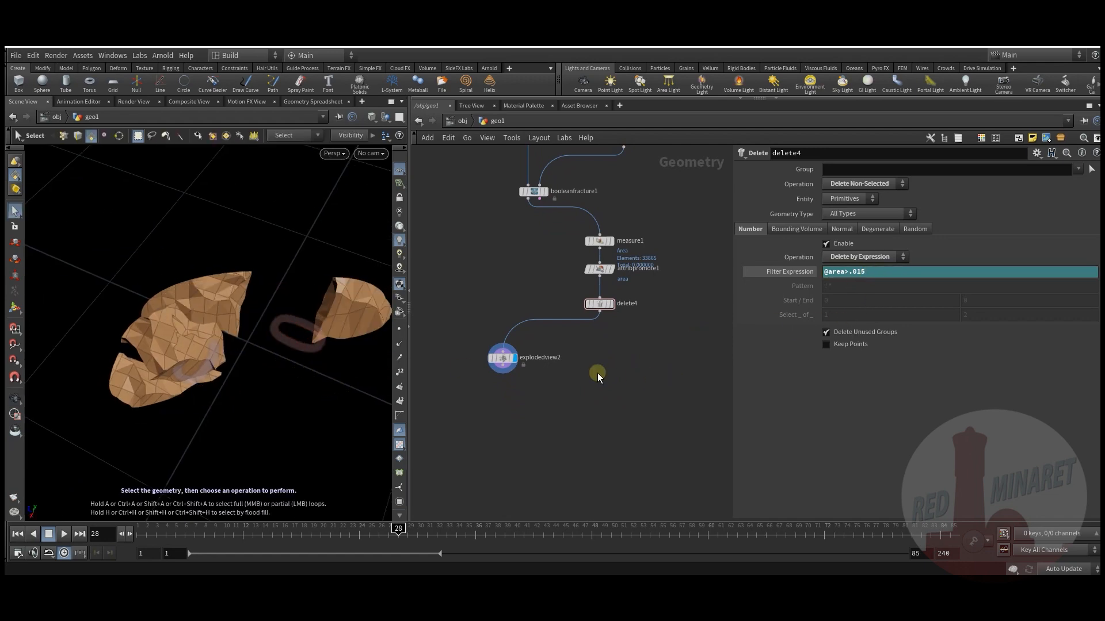
pyautogui.press('Escape')
pyautogui.moveTo(217, 349); pyautogui.dragTo(345, 270)
pyautogui.click(837, 273)
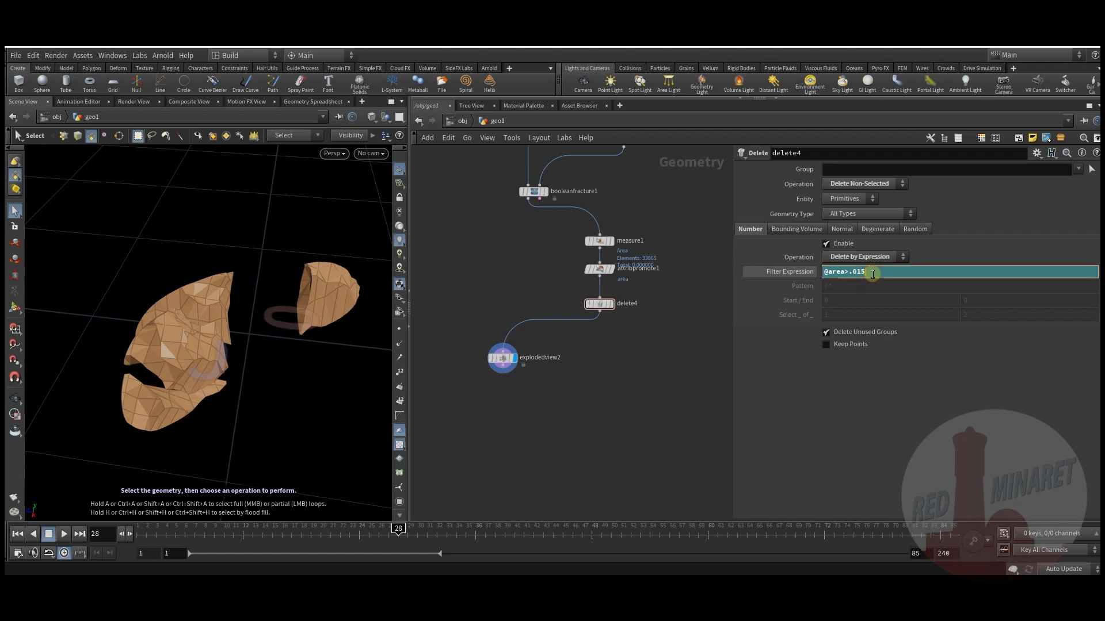
pyautogui.press('Return')
pyautogui.press('Escape')
pyautogui.moveTo(256, 374); pyautogui.dragTo(247, 341)
pyautogui.keyDown('alt'); pyautogui.moveTo(128, 347); pyautogui.dragTo(155, 371); pyautogui.keyUp('alt')
pyautogui.keyDown('alt'); pyautogui.moveTo(271, 316); pyautogui.dragTo(257, 328); pyautogui.keyUp('alt')
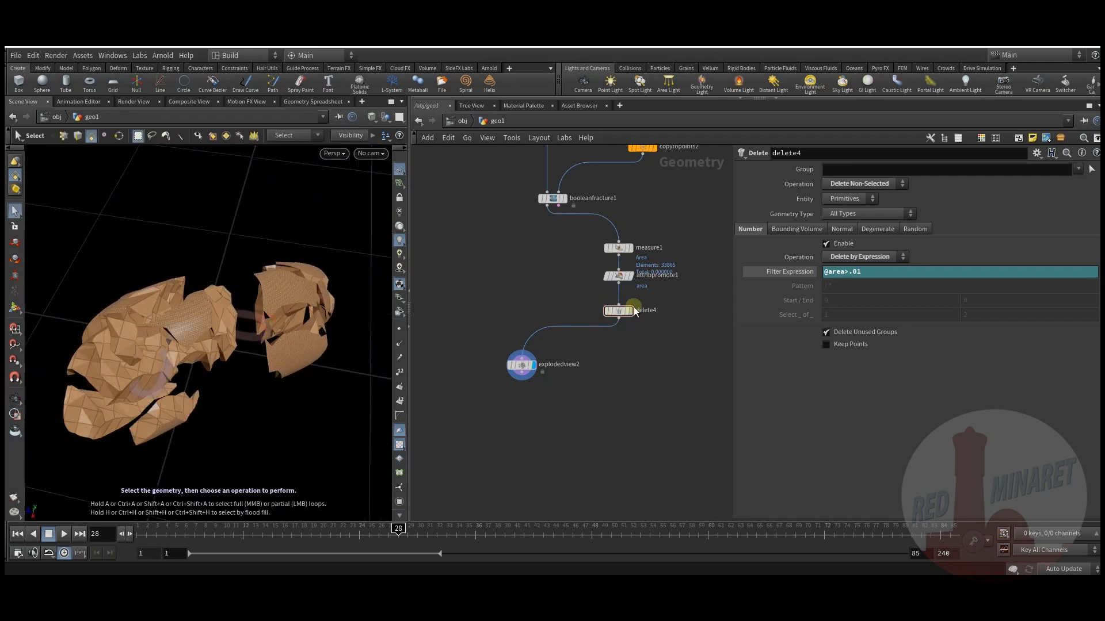
pyautogui.click(607, 296)
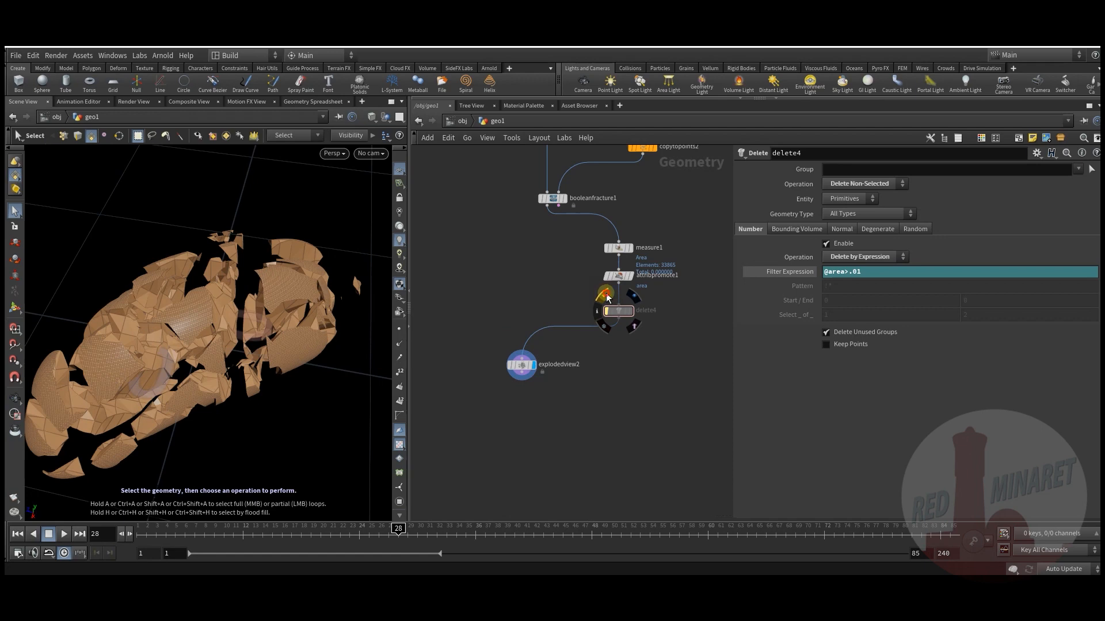
pyautogui.click(607, 295)
# Display the scattered points of delete1 below attribinterpolate1 and move that node farther out.
pyautogui.scroll(-5, 629, 321)
pyautogui.moveTo(629, 321); pyautogui.dragTo(558, 394, button='middle')
pyautogui.moveTo(476, 374); pyautogui.dragTo(582, 210)
pyautogui.click(596, 414)
pyautogui.moveTo(596, 414); pyautogui.dragTo(529, 346, button='middle')
pyautogui.scroll(5, 627, 419)
pyautogui.scroll(4, 589, 379)
pyautogui.click(605, 343)
pyautogui.moveTo(589, 343); pyautogui.dragTo(540, 346)
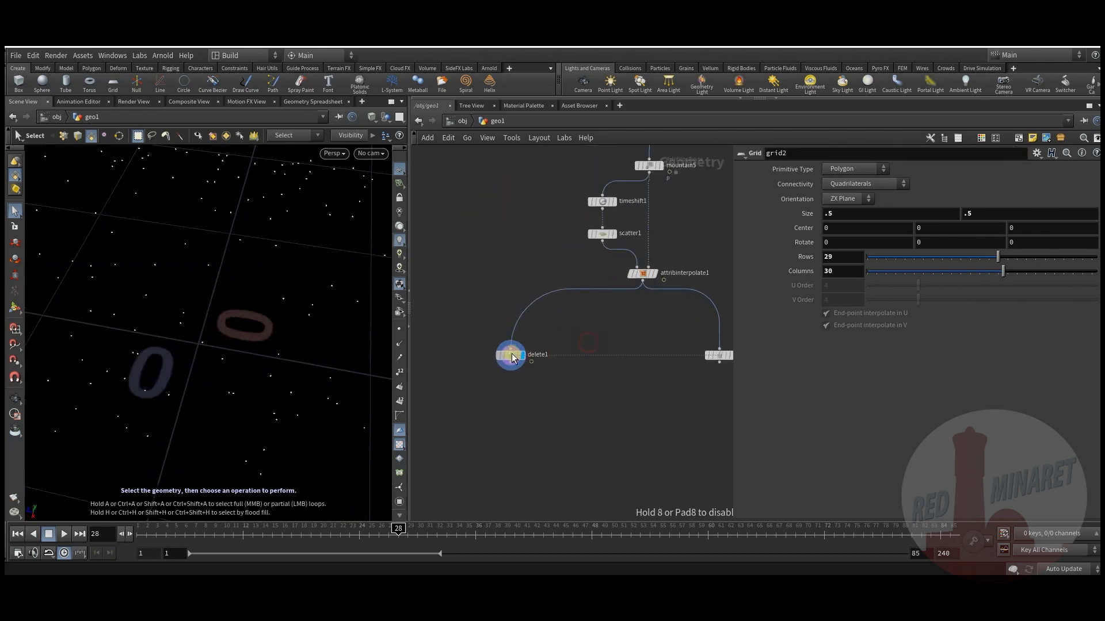
pyautogui.click(543, 346)
# Add a Null node beside delete1 and feed it from delete4's output.
pyautogui.scroll(-5, 574, 348)
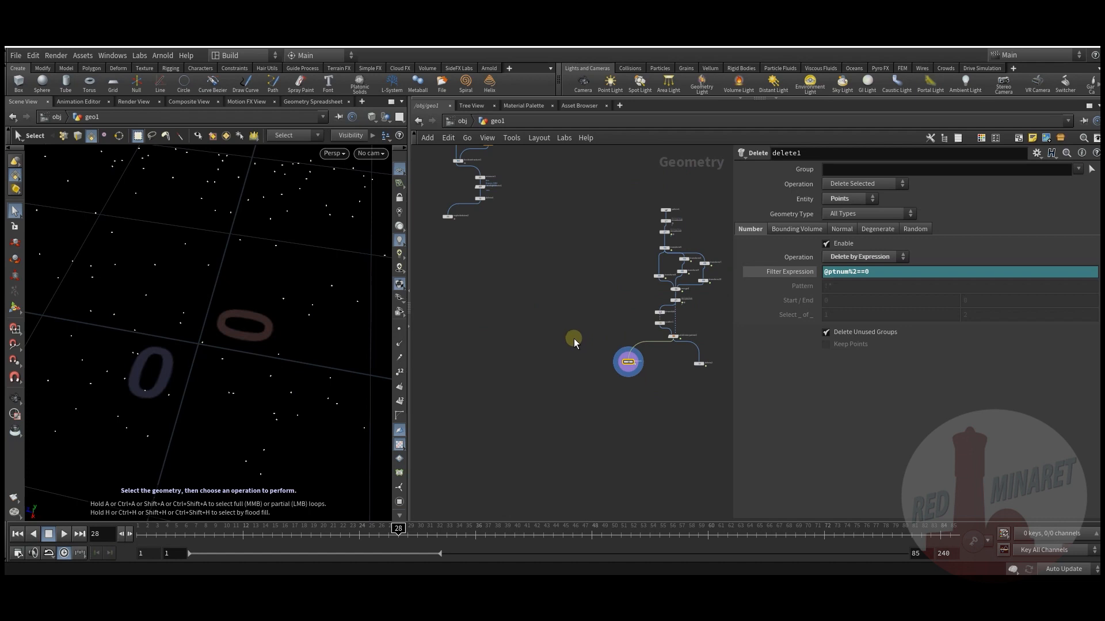
pyautogui.press('Tab')
pyautogui.write('add')
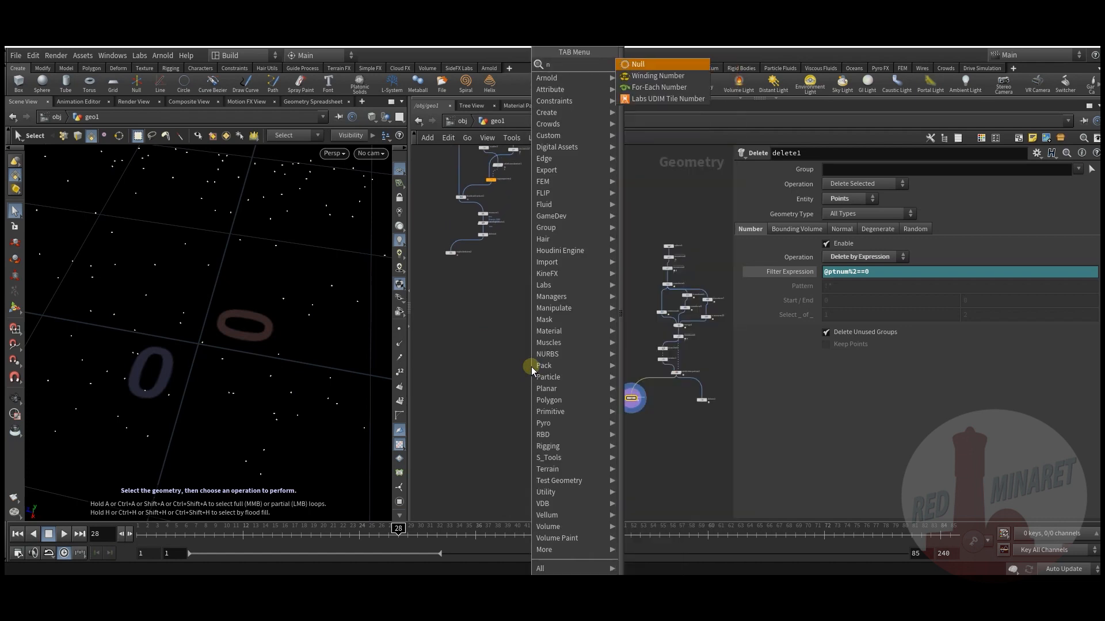
pyautogui.click(643, 65)
pyautogui.click(534, 399)
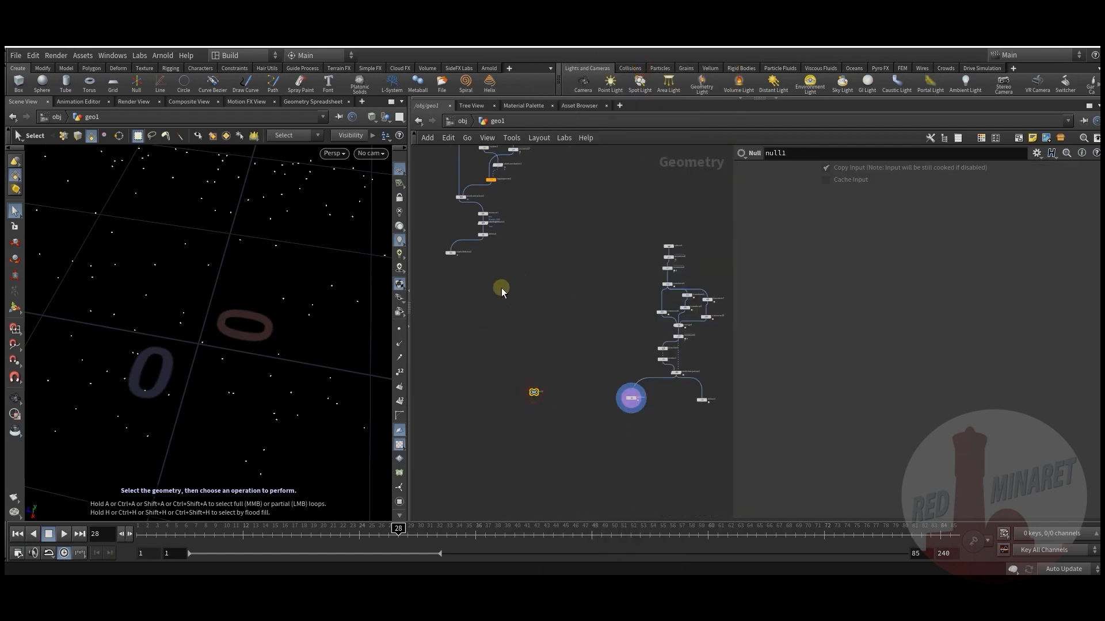
pyautogui.scroll(3, 506, 293)
pyautogui.click(480, 229)
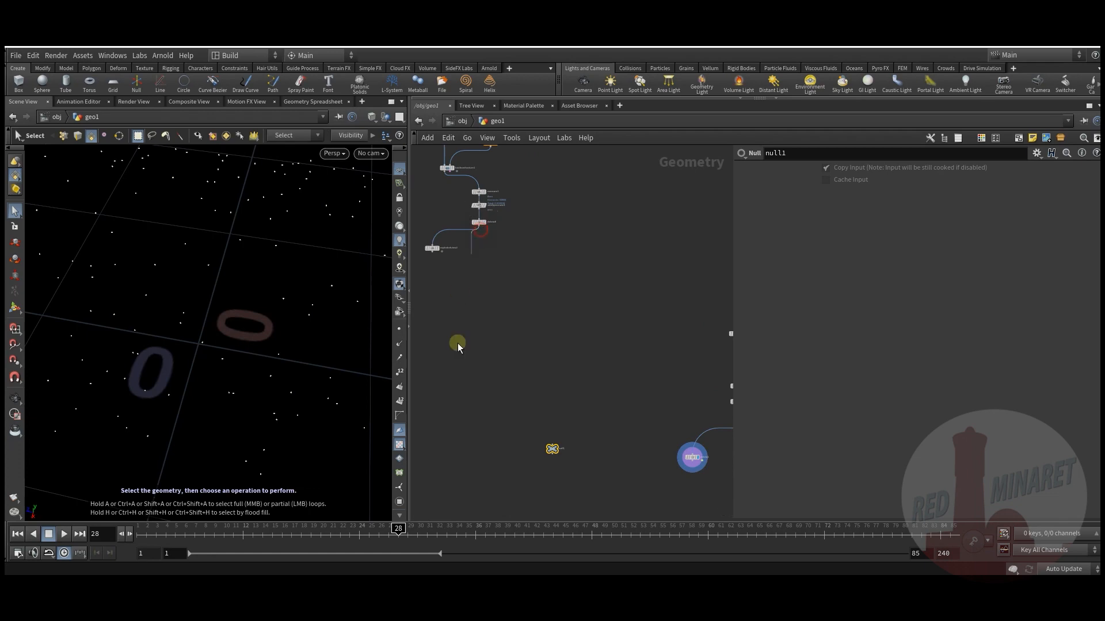
pyautogui.click(551, 443)
pyautogui.moveTo(581, 410); pyautogui.dragTo(547, 288, button='middle')
pyautogui.moveTo(519, 327); pyautogui.dragTo(526, 351)
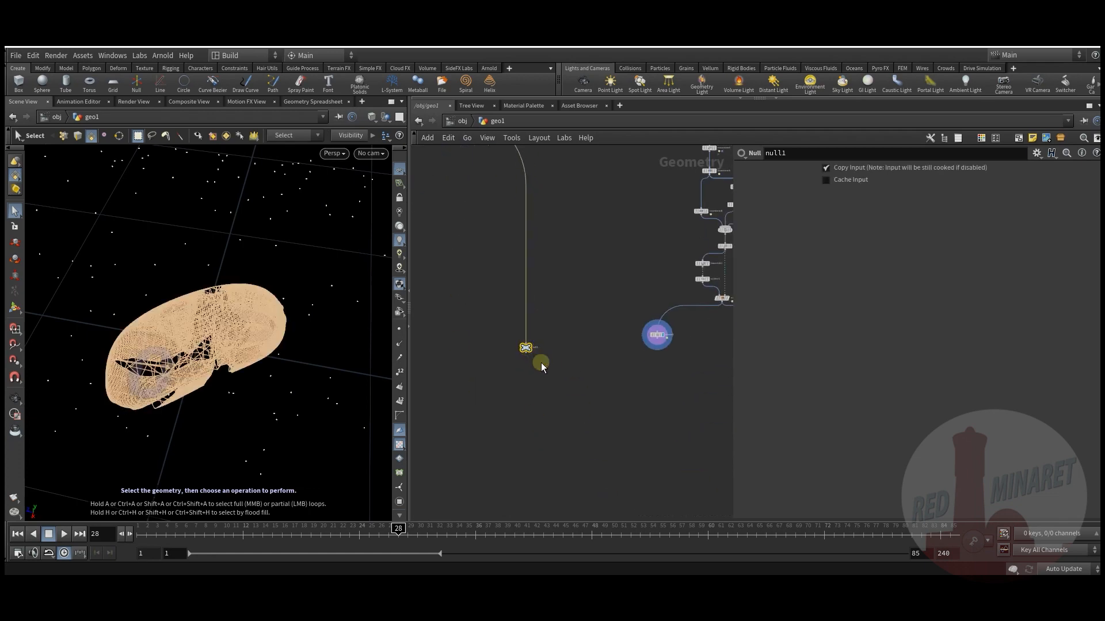
# Move null1 closer to delete1 and display its fractured nut pieces.
pyautogui.click(582, 374)
pyautogui.moveTo(624, 398); pyautogui.dragTo(572, 419, button='middle')
pyautogui.keyDown('alt'); pyautogui.moveTo(299, 330); pyautogui.dragTo(146, 353, button='right'); pyautogui.keyUp('alt')
pyautogui.moveTo(146, 354); pyautogui.dragTo(230, 329)
pyautogui.press('s')
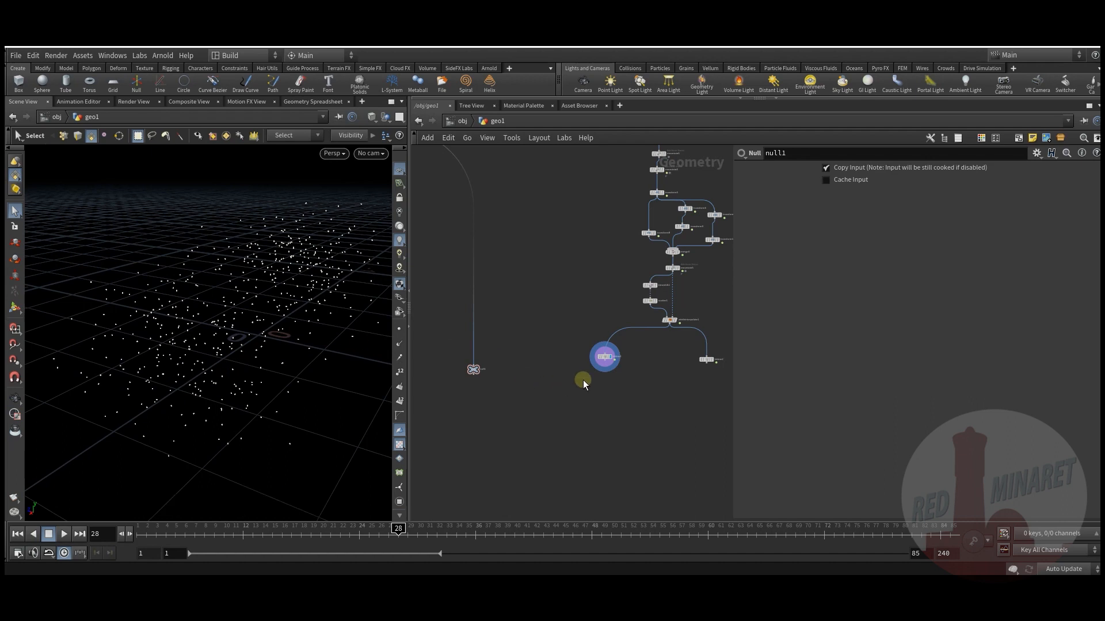
pyautogui.click(481, 372)
pyautogui.moveTo(469, 372); pyautogui.dragTo(496, 365)
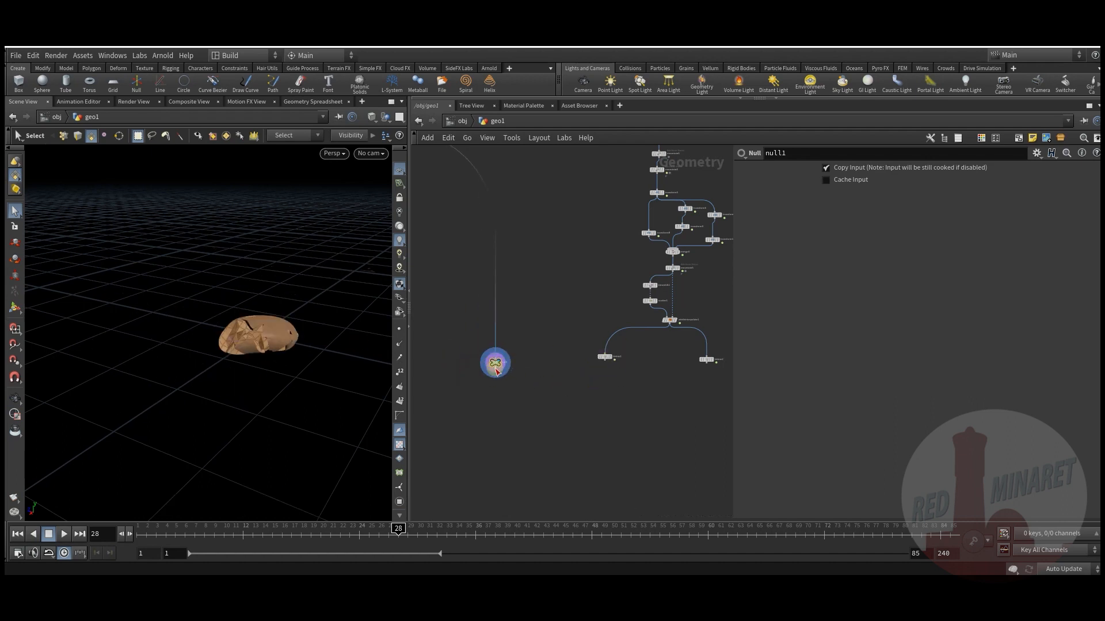
pyautogui.press('Escape')
pyautogui.moveTo(301, 355); pyautogui.dragTo(176, 358)
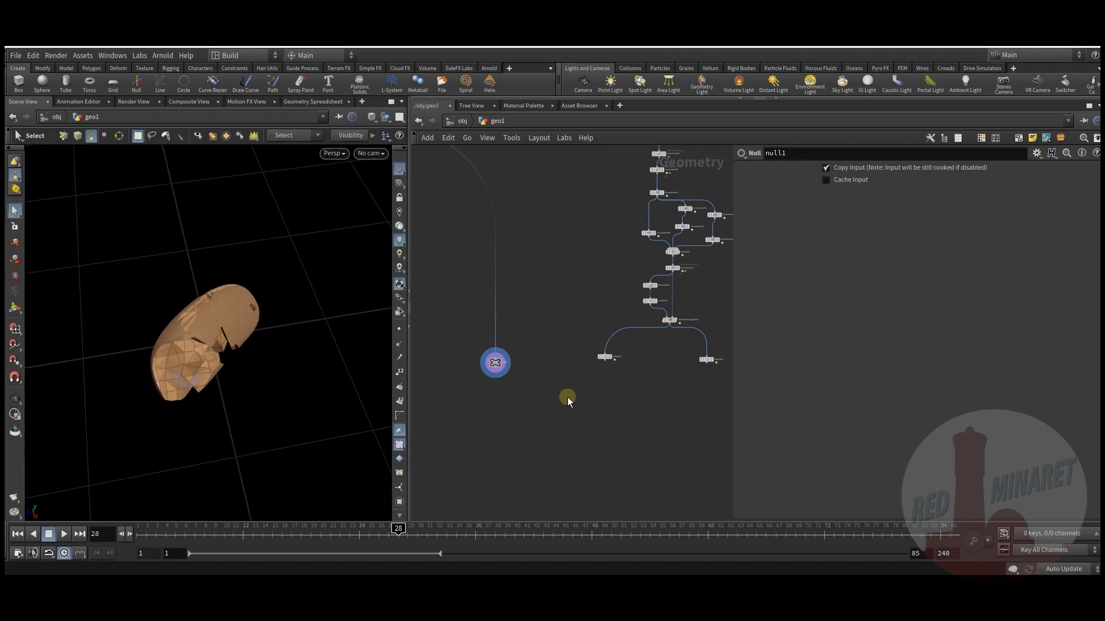
# Display the scattered points of delete1.
pyautogui.moveTo(610, 362); pyautogui.dragTo(597, 377, button='middle')
pyautogui.scroll(3, 598, 376)
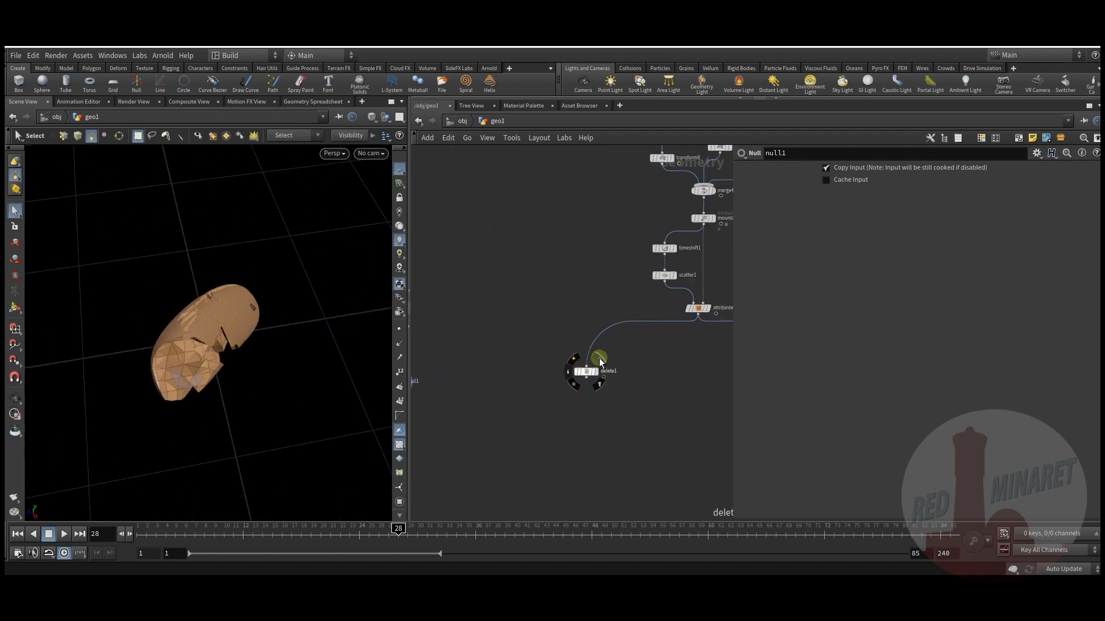
pyautogui.click(599, 358)
pyautogui.press('Escape')
pyautogui.moveTo(207, 360)
pyautogui.mouseDown()
pyautogui.moveTo(164, 354)
pyautogui.moveTo(205, 375)
pyautogui.mouseUp()
# Add a Copy to Points node in the space between null1 and delete1.
pyautogui.moveTo(547, 446); pyautogui.dragTo(561, 355, button='middle')
pyautogui.press('Tab')
pyautogui.write('c')
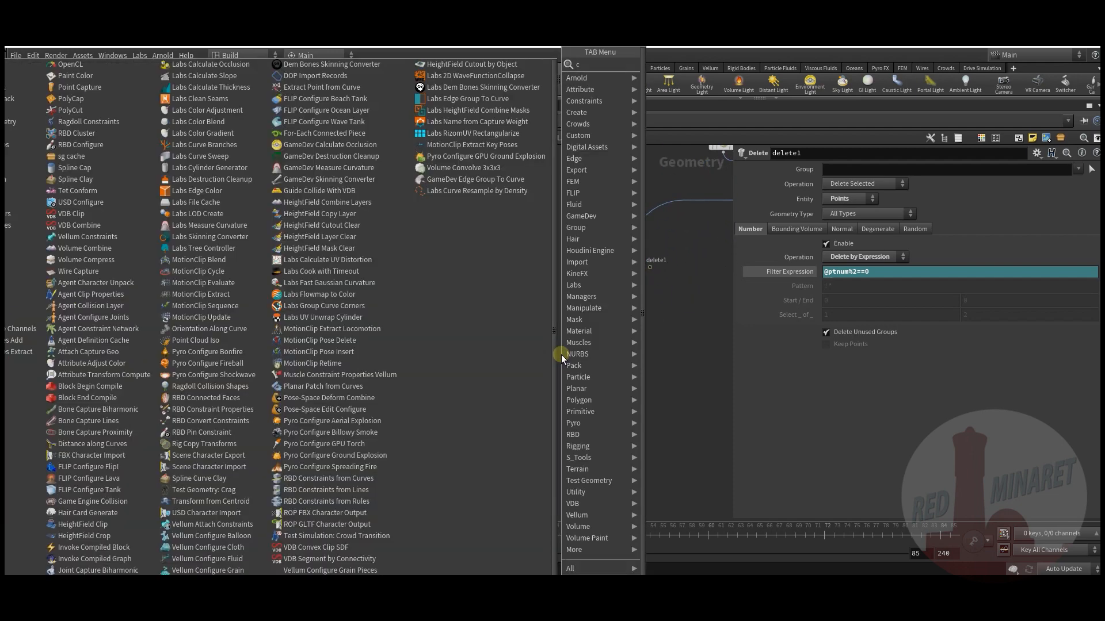
pyautogui.press('BackSpace')
pyautogui.press('Escape')
pyautogui.press('Tab')
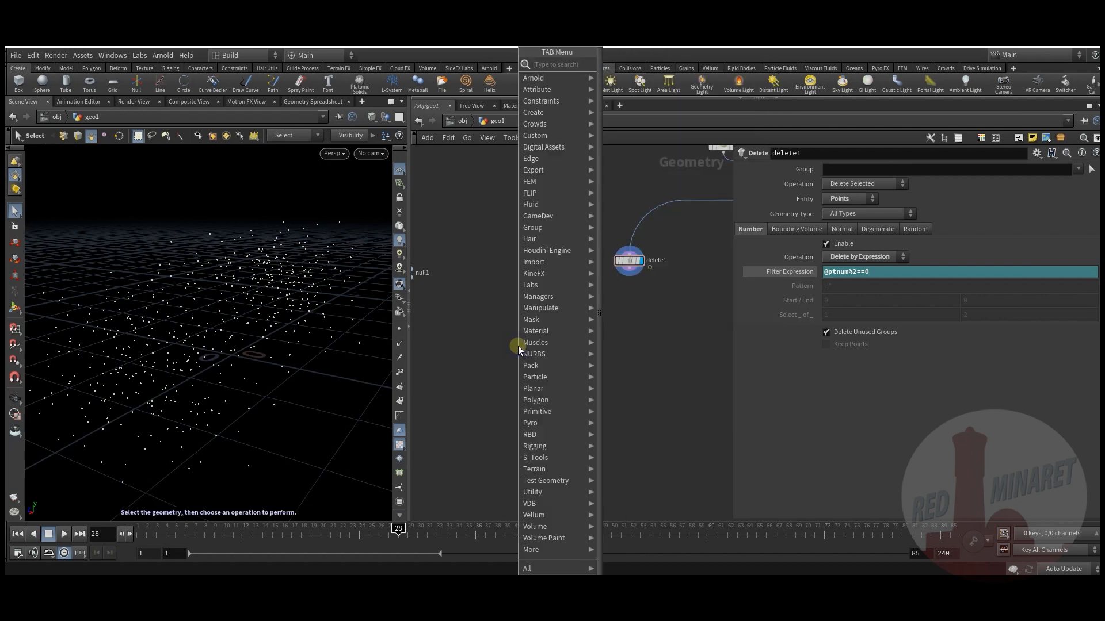
pyautogui.write('cop')
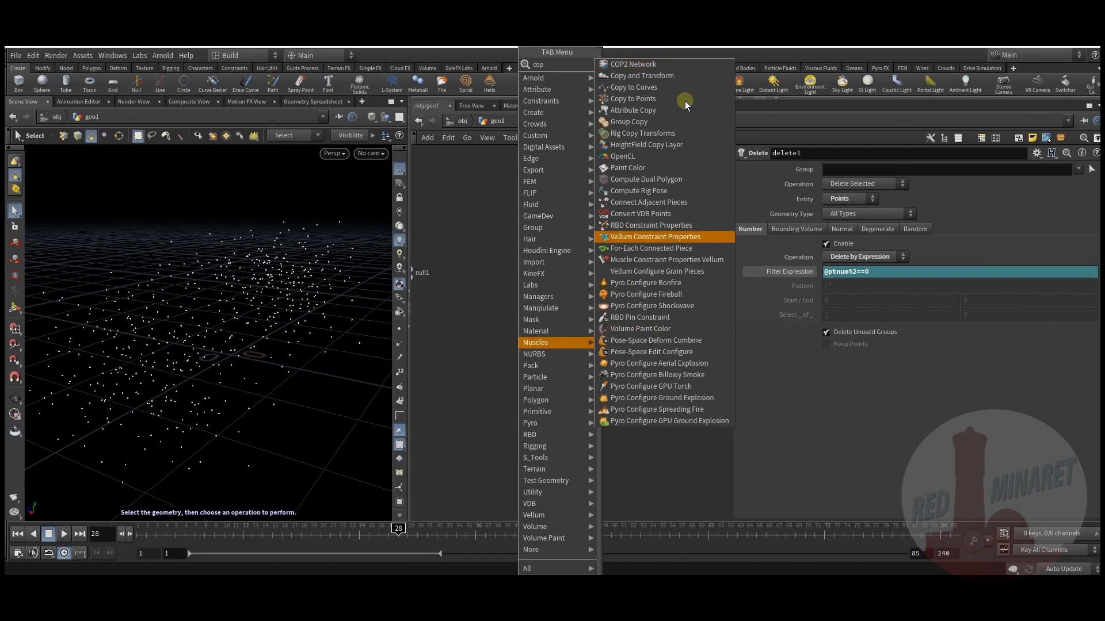
pyautogui.click(633, 99)
pyautogui.click(553, 372)
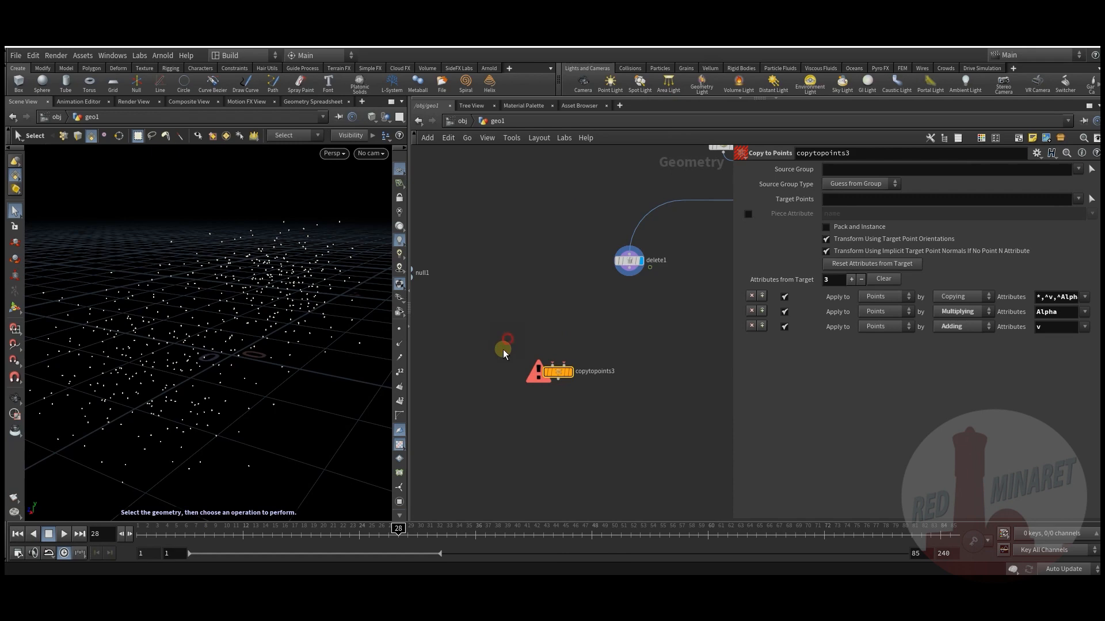
# Add a For-Each Point loop and move its end block farther down to make room inside.
pyautogui.press('Tab')
pyautogui.write('fo')
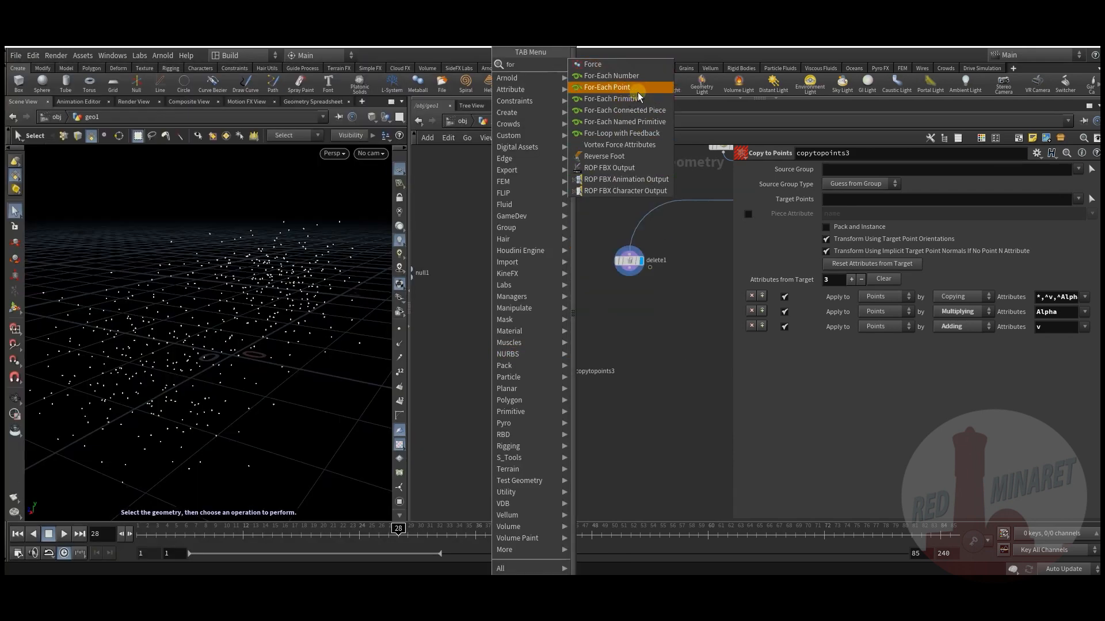
pyautogui.click(640, 92)
pyautogui.click(524, 329)
pyautogui.click(521, 368)
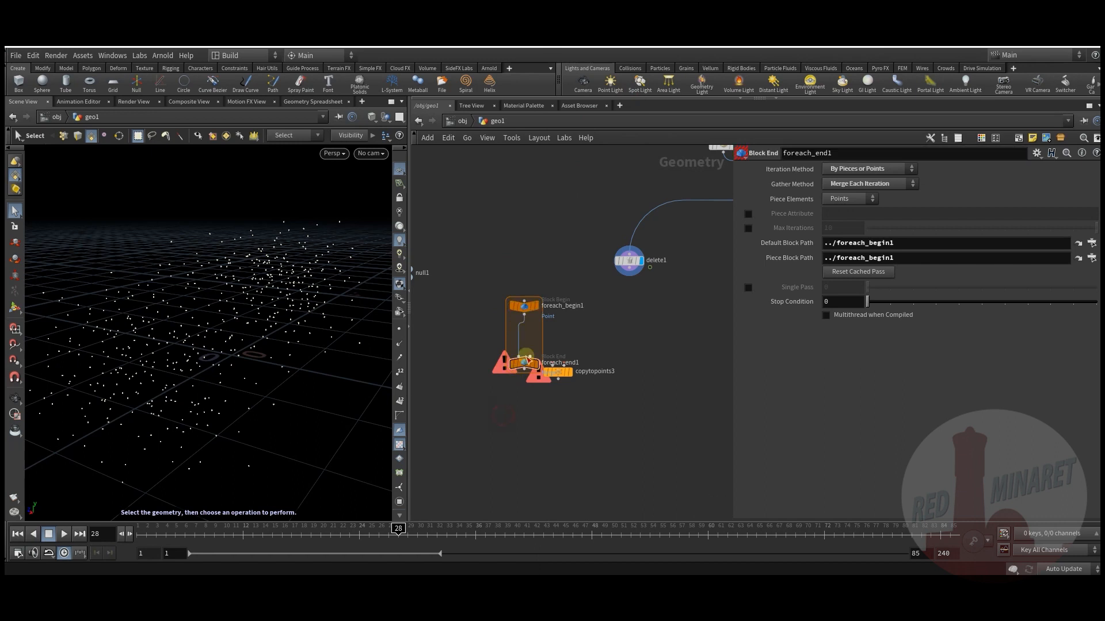
pyautogui.moveTo(520, 368); pyautogui.dragTo(505, 466)
# Feed delete1 into foreach_begin1 and connect that block to the target points input of copytopoints3.
pyautogui.moveTo(495, 328); pyautogui.dragTo(546, 300, button='middle')
pyautogui.moveTo(580, 297); pyautogui.dragTo(637, 297)
pyautogui.click(678, 248)
pyautogui.click(619, 288)
pyautogui.click(619, 303)
pyautogui.click(615, 334)
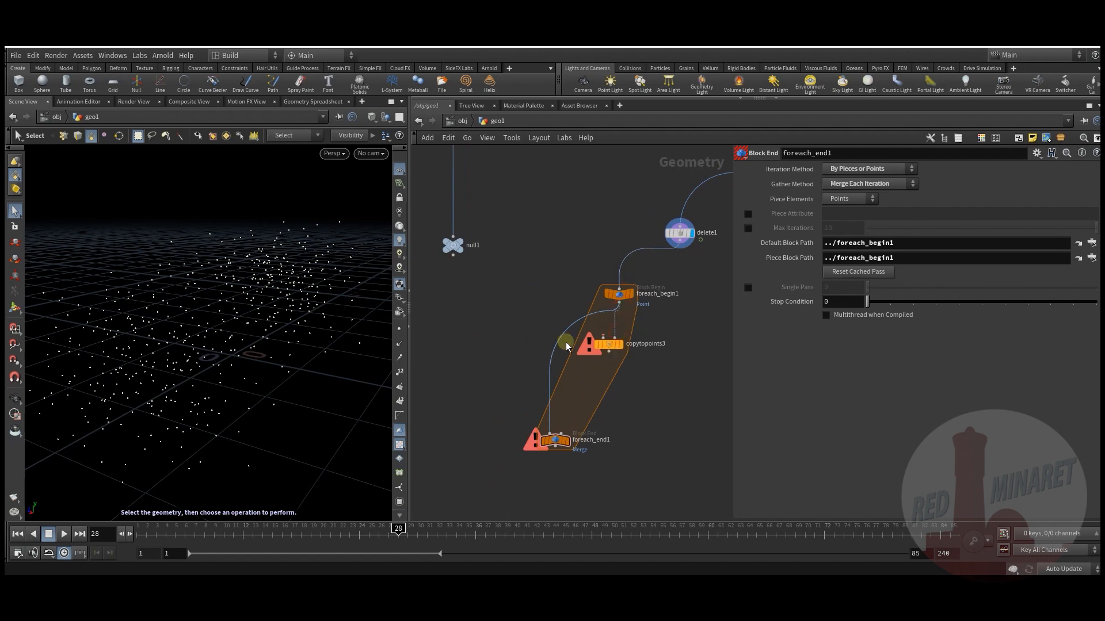
# Create a second begin block for the loop, feed it from null1 and set its method to Fetch Input.
pyautogui.click(496, 307)
pyautogui.click(453, 256)
pyautogui.click(502, 294)
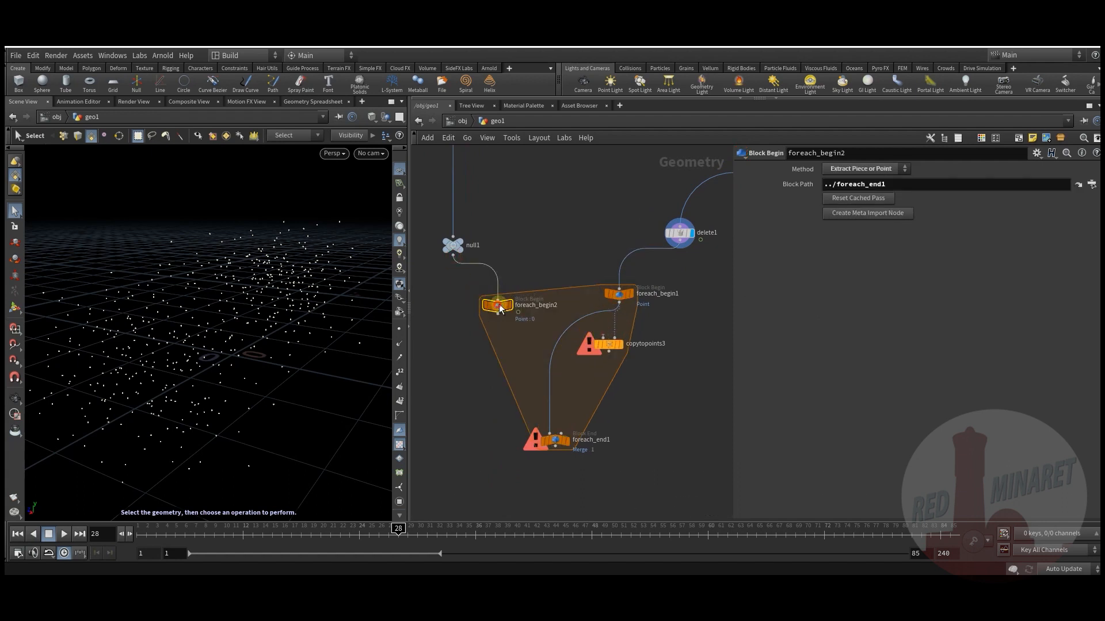
pyautogui.click(866, 168)
pyautogui.click(855, 214)
# Wire foreach_begin2 into the first input of copytopoints3 and feed copytopoints3's output into foreach_end1.
pyautogui.moveTo(630, 342); pyautogui.dragTo(603, 290, button='middle')
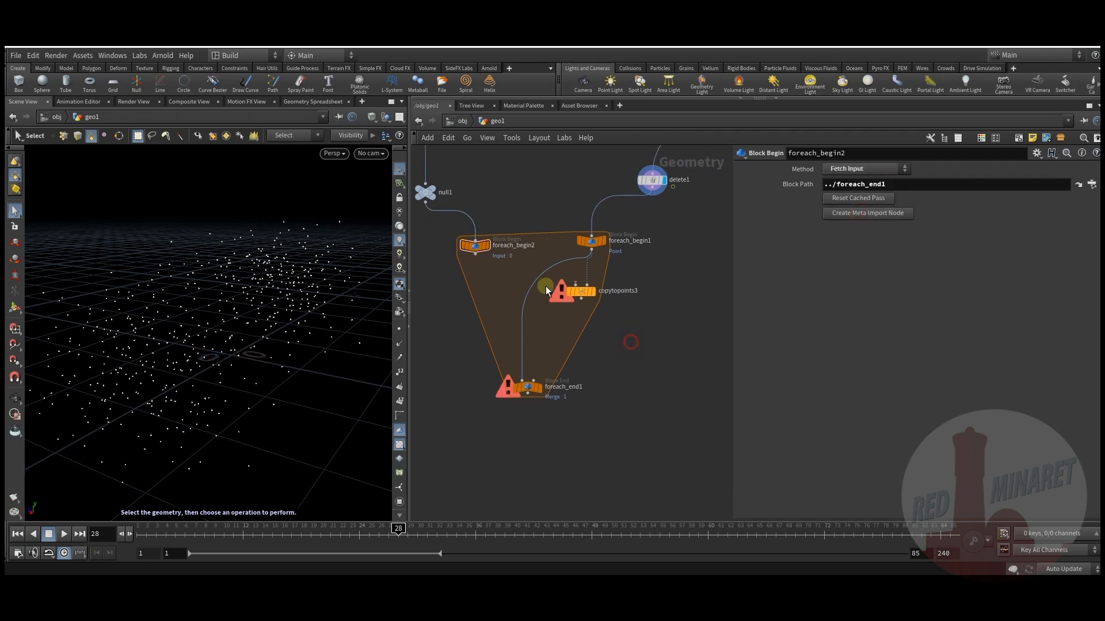
pyautogui.click(478, 256)
pyautogui.click(575, 286)
pyautogui.click(581, 299)
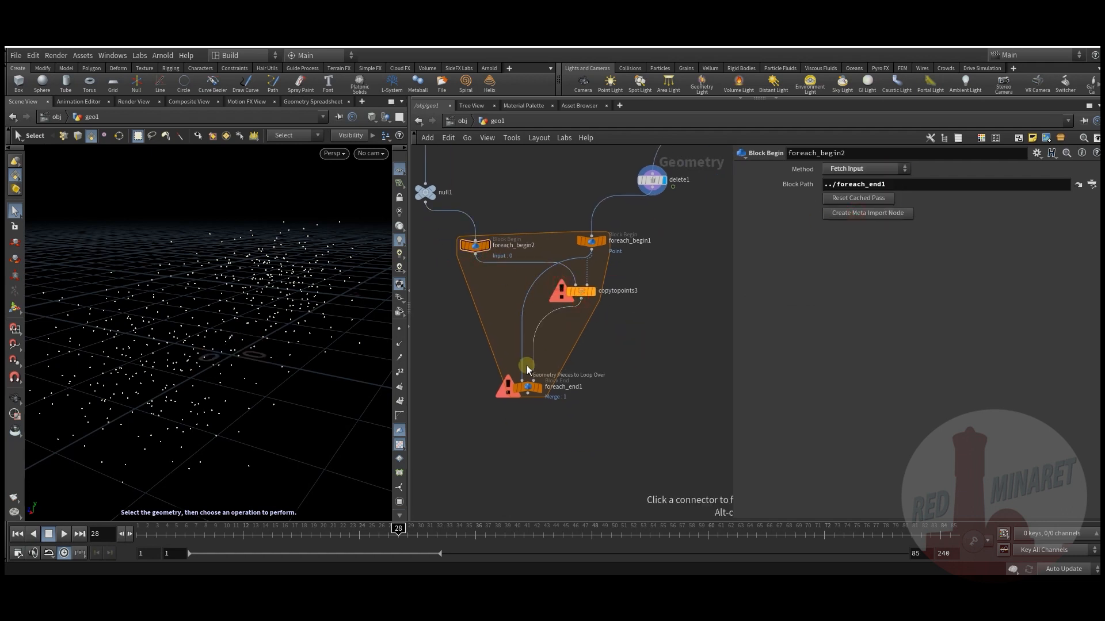
pyautogui.click(521, 379)
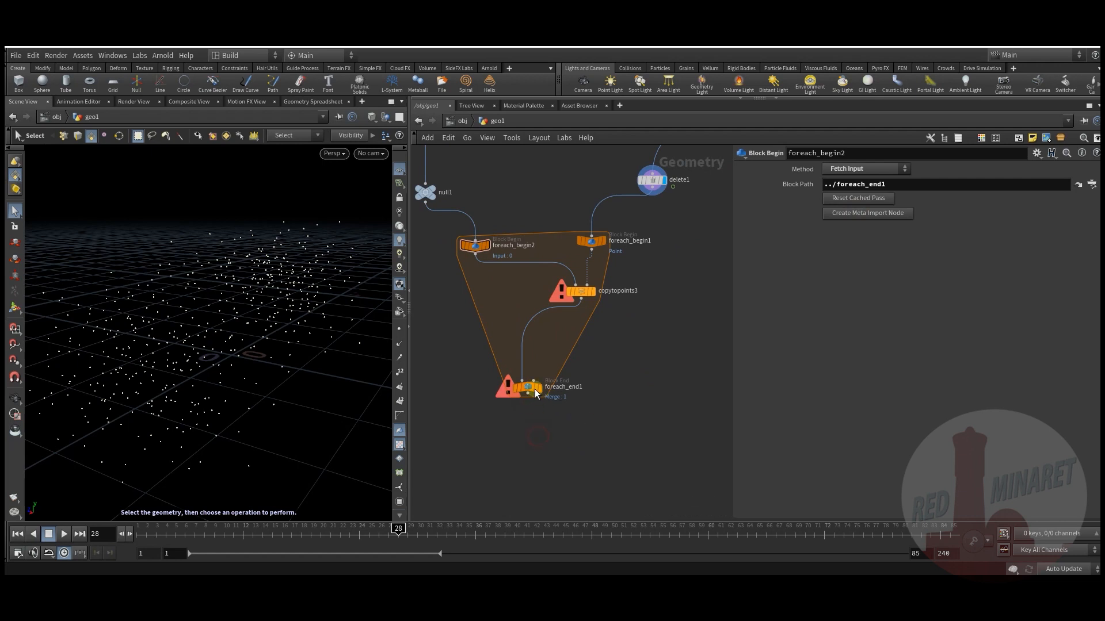
pyautogui.moveTo(532, 388); pyautogui.dragTo(549, 389)
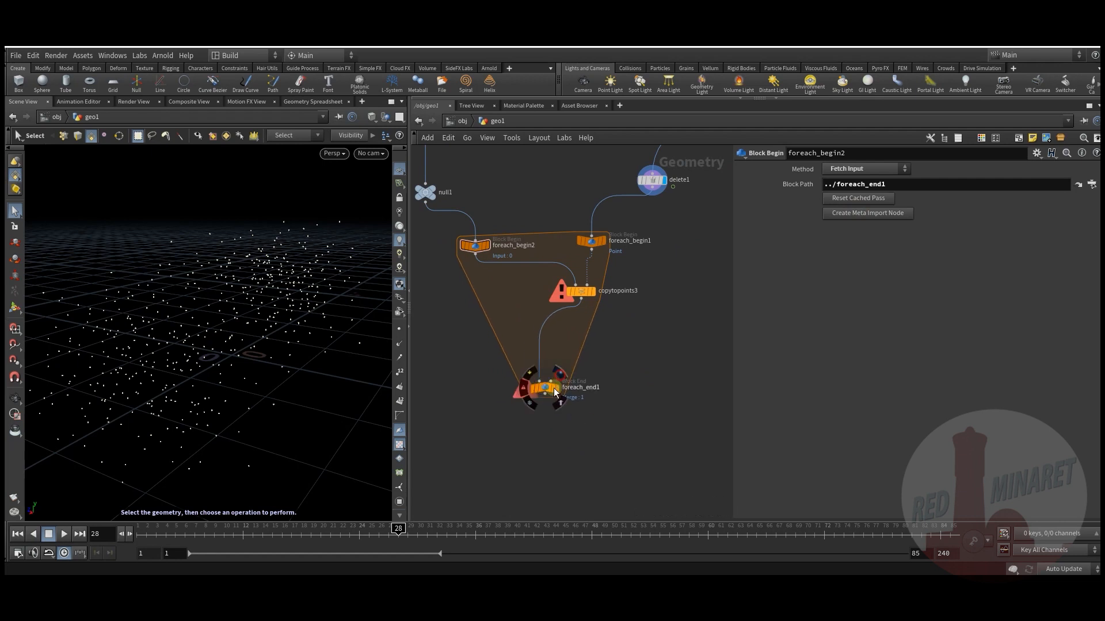
# Examine the loop's nut copies on the scattered points from several angles.
pyautogui.click(625, 350)
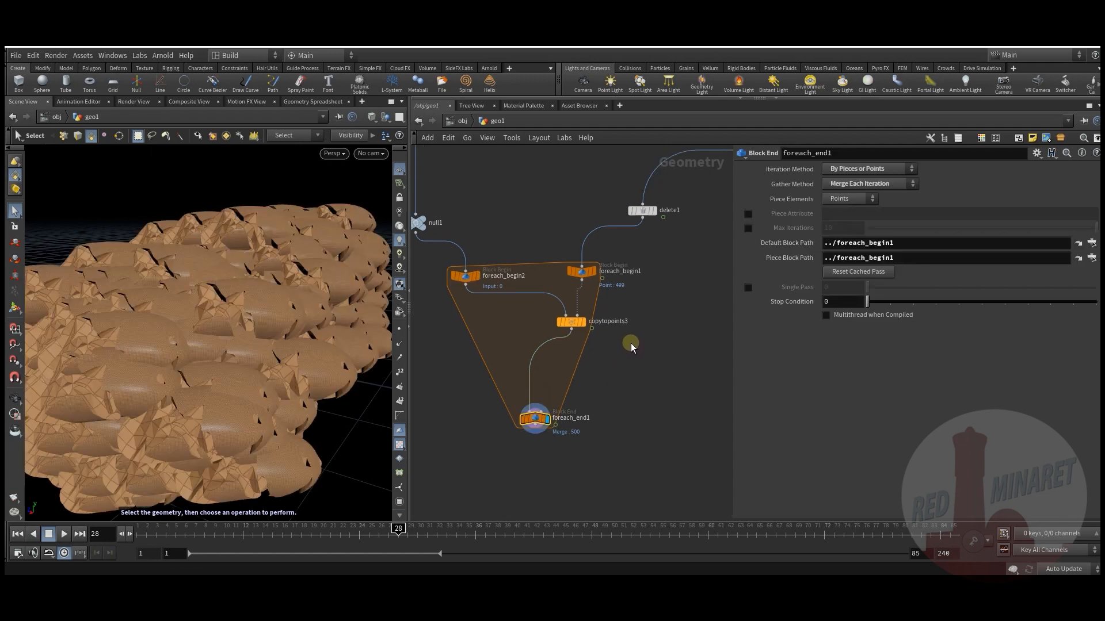
pyautogui.moveTo(636, 345); pyautogui.dragTo(662, 334, button='middle')
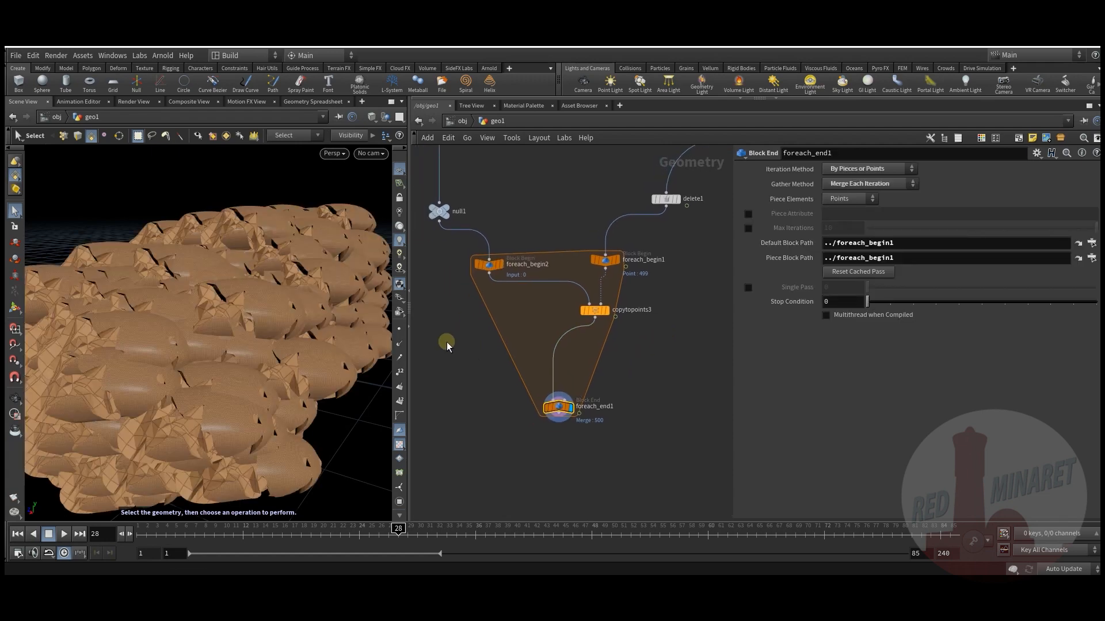
pyautogui.moveTo(446, 346); pyautogui.dragTo(486, 353, button='middle')
pyautogui.press('Escape')
pyautogui.moveTo(153, 320); pyautogui.dragTo(278, 299)
pyautogui.press('s')
pyautogui.moveTo(482, 222)
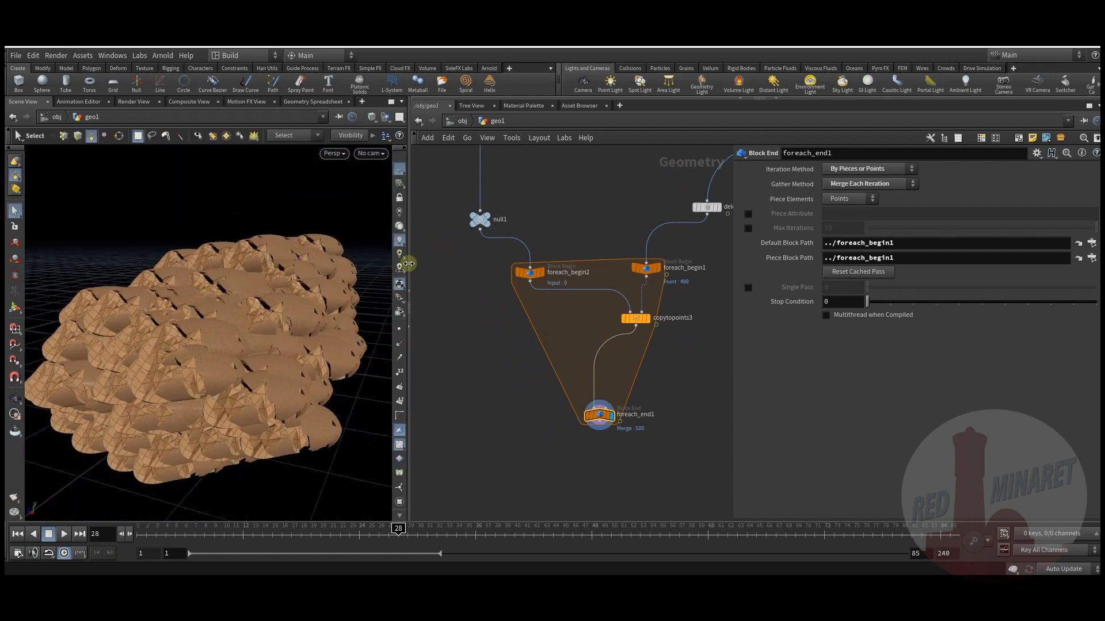
pyautogui.press('Escape')
pyautogui.moveTo(217, 348); pyautogui.dragTo(215, 308)
pyautogui.press('s')
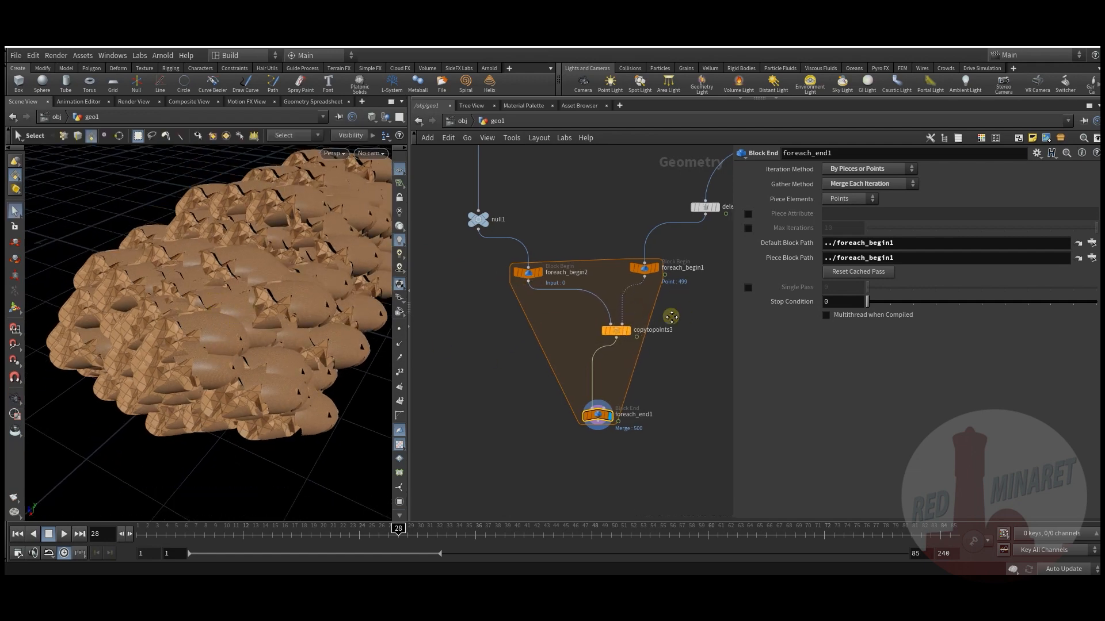
# Create a meta import node from foreach_begin1, place it beside the loop and rename it fm1.
pyautogui.moveTo(652, 272); pyautogui.dragTo(583, 263, button='middle')
pyautogui.click(583, 264)
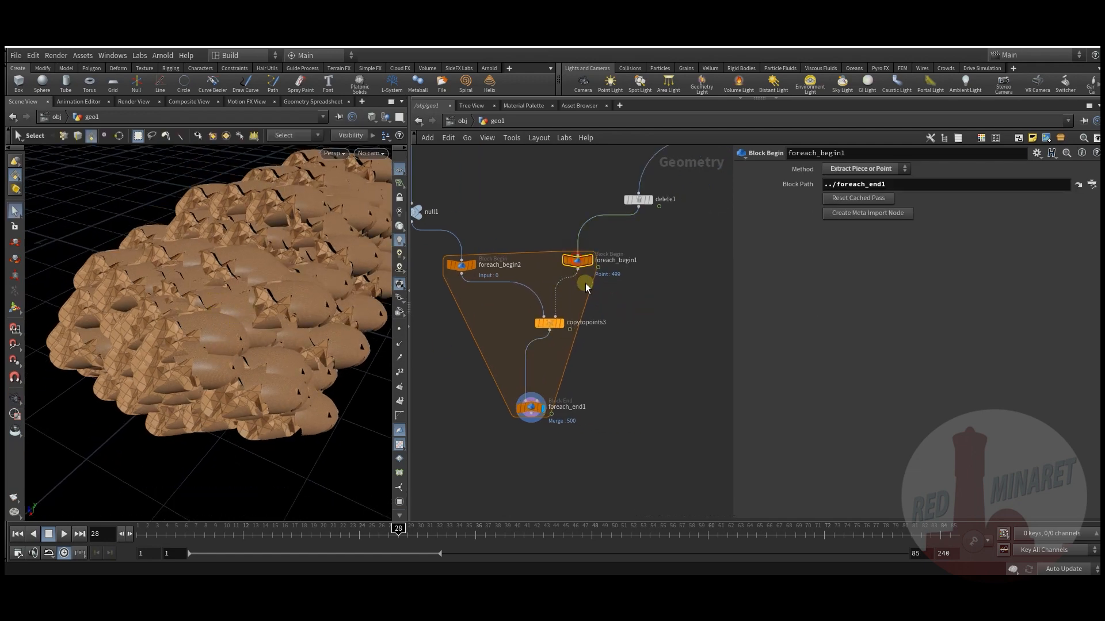
pyautogui.click(867, 214)
pyautogui.moveTo(623, 259); pyautogui.dragTo(583, 304)
pyautogui.doubleClick(653, 303)
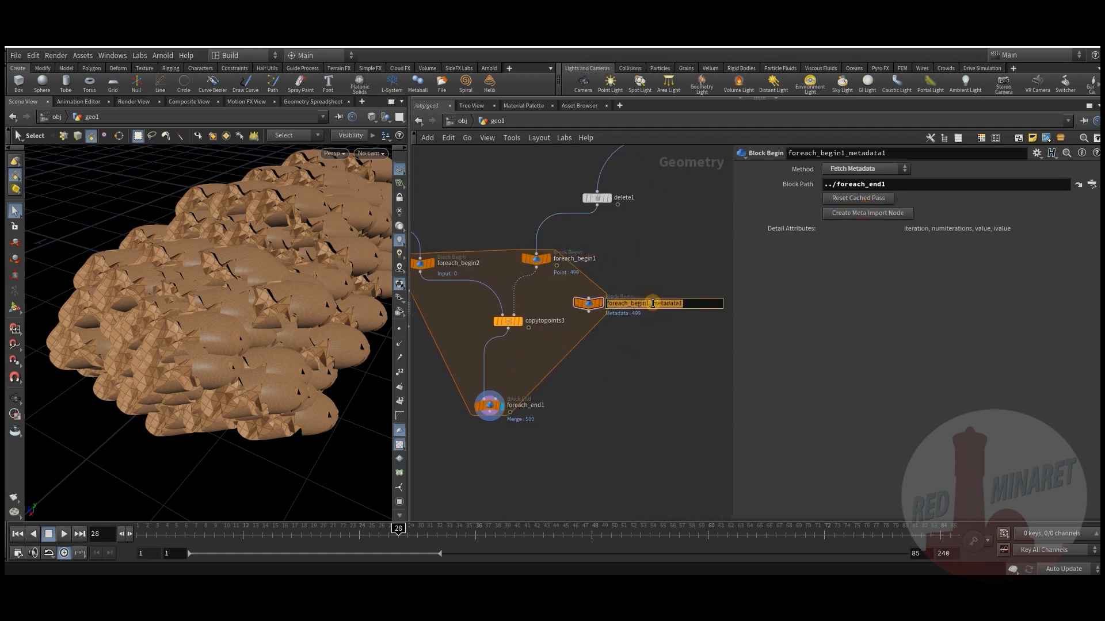
pyautogui.write('fm1')
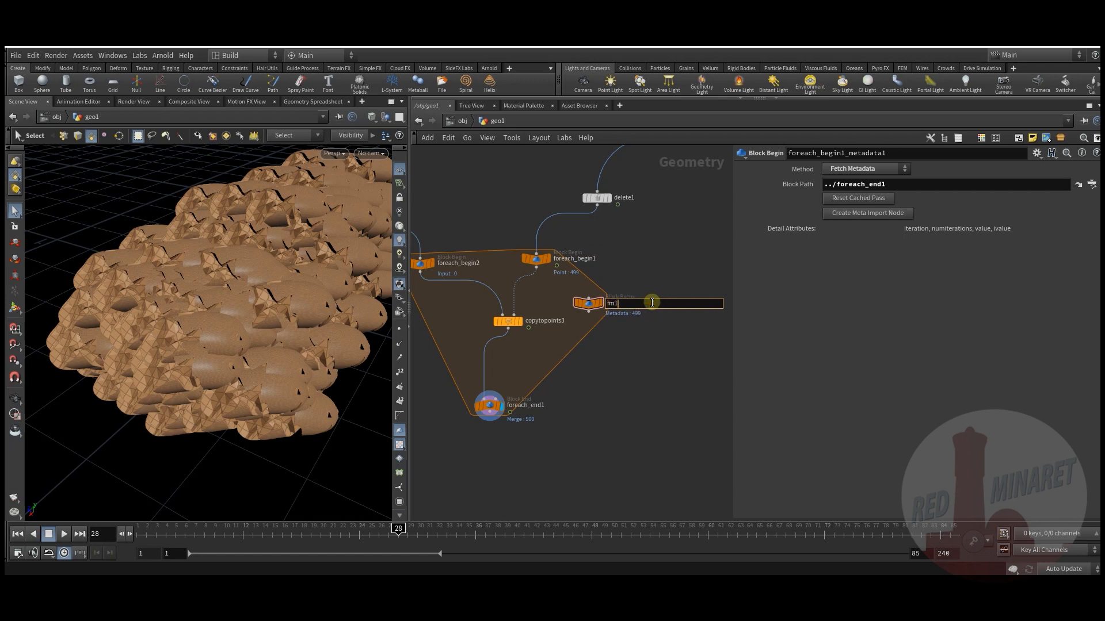
pyautogui.click(608, 362)
pyautogui.moveTo(608, 362); pyautogui.dragTo(638, 349, button='middle')
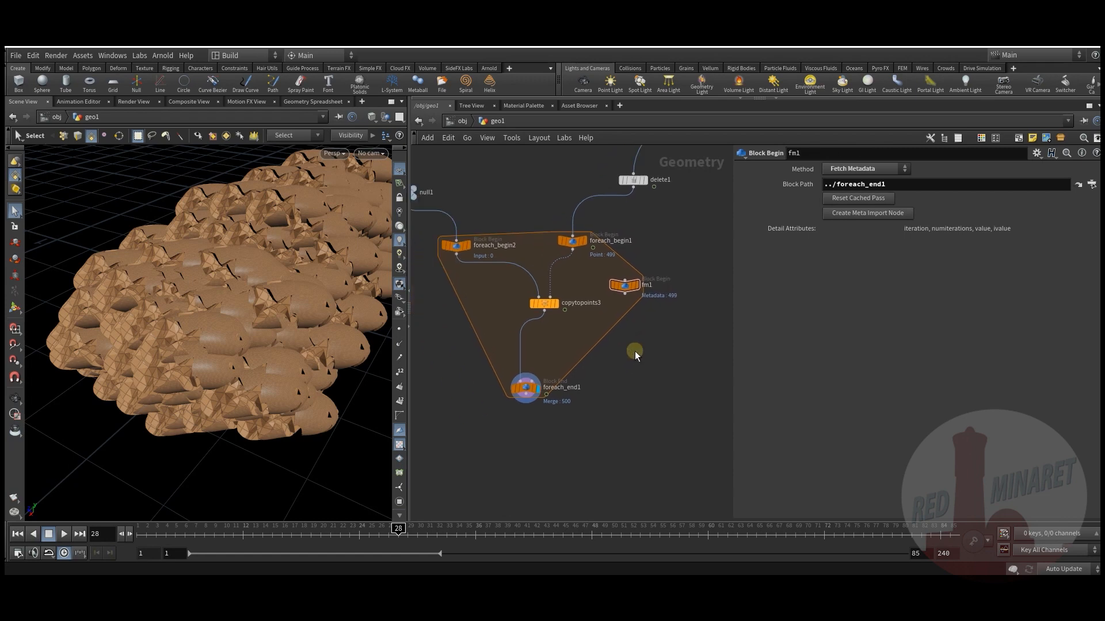
# Move copytopoints3 lower inside the loop and insert a Connectivity node directly above null1.
pyautogui.moveTo(464, 330)
pyautogui.mouseDown(button='middle')
pyautogui.moveTo(511, 320)
pyautogui.moveTo(481, 328)
pyautogui.moveTo(484, 311)
pyautogui.mouseUp(button='middle')
pyautogui.moveTo(580, 367)
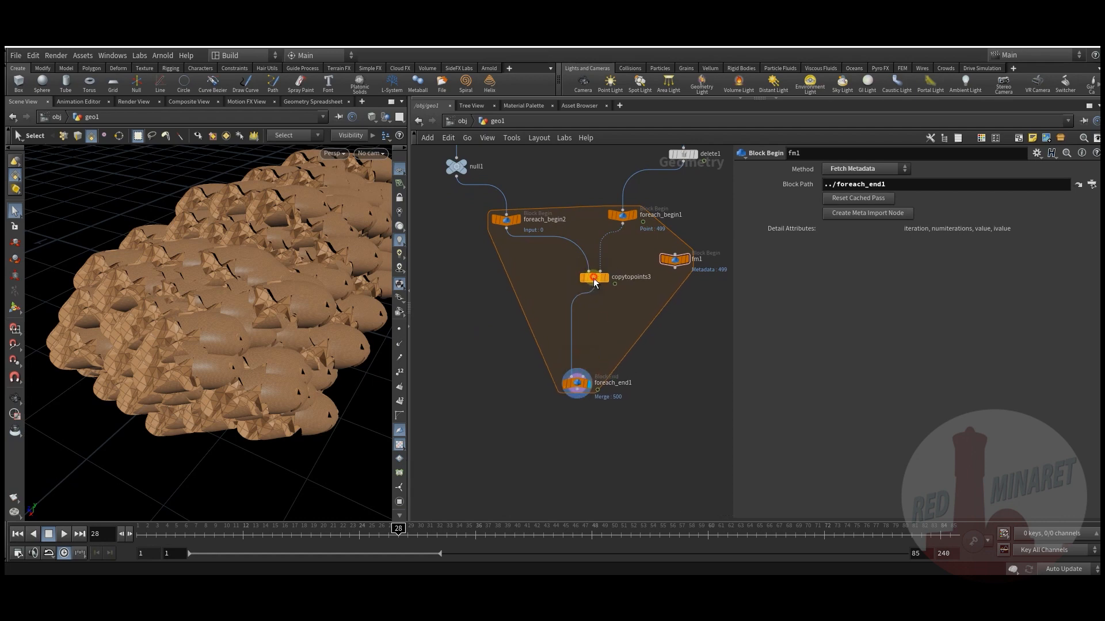
pyautogui.moveTo(596, 279); pyautogui.dragTo(595, 310)
pyautogui.moveTo(489, 303); pyautogui.dragTo(504, 374, button='middle')
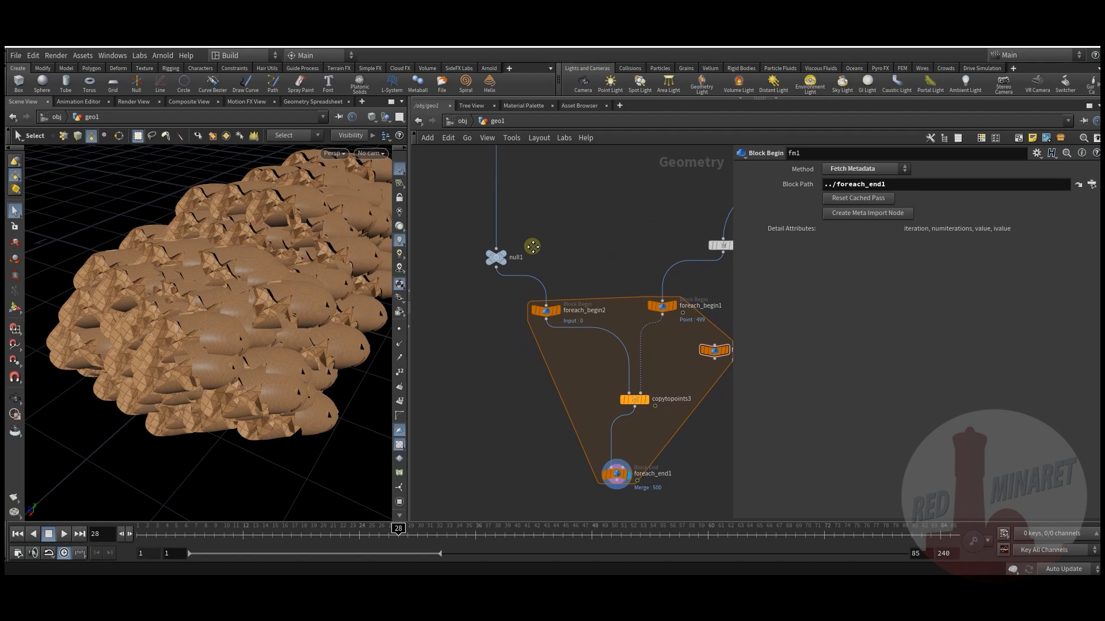
pyautogui.press('Tab')
pyautogui.write('co')
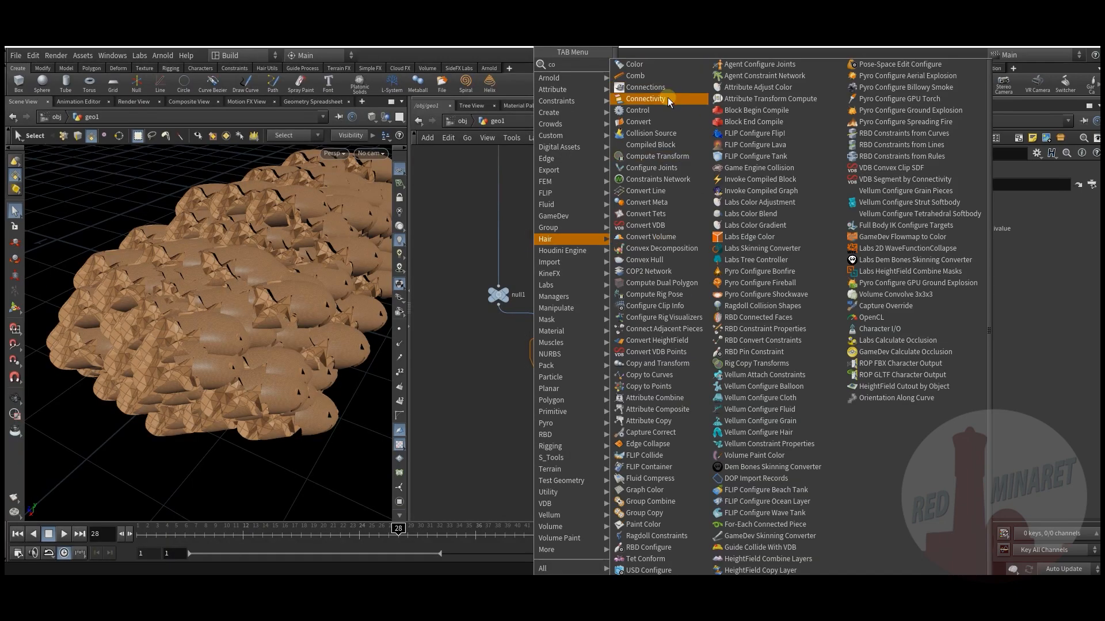
pyautogui.click(667, 98)
pyautogui.click(506, 250)
# Set connectivity3's connectivity type to Primitive.
pyautogui.click(847, 169)
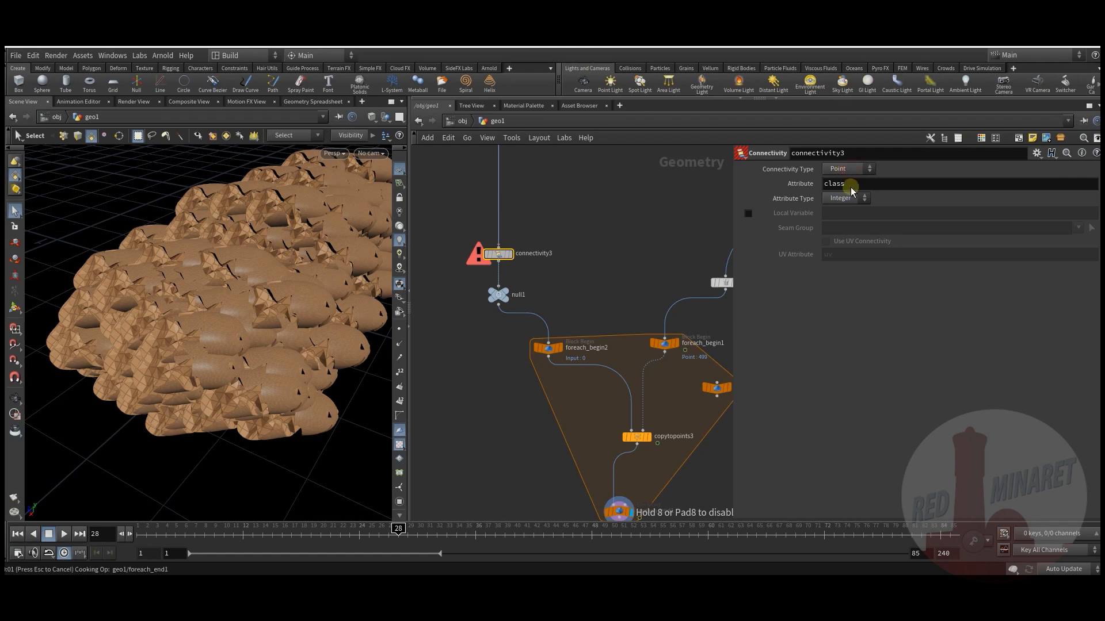
pyautogui.click(857, 170)
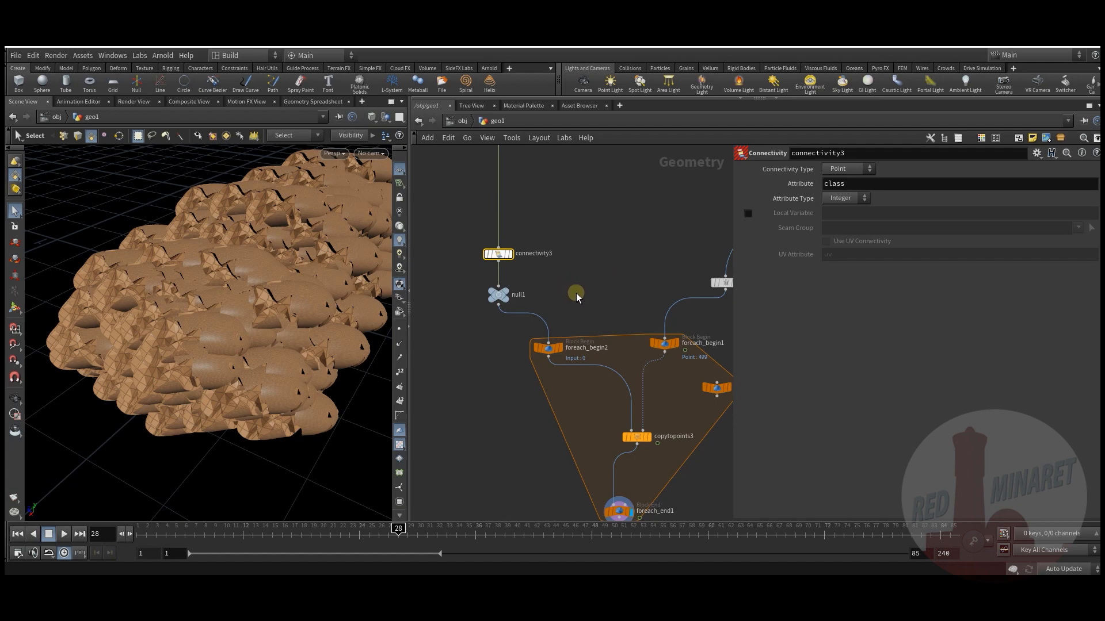
pyautogui.moveTo(510, 259); pyautogui.dragTo(587, 311, button='middle')
pyautogui.click(532, 319)
pyautogui.click(850, 169)
pyautogui.click(843, 180)
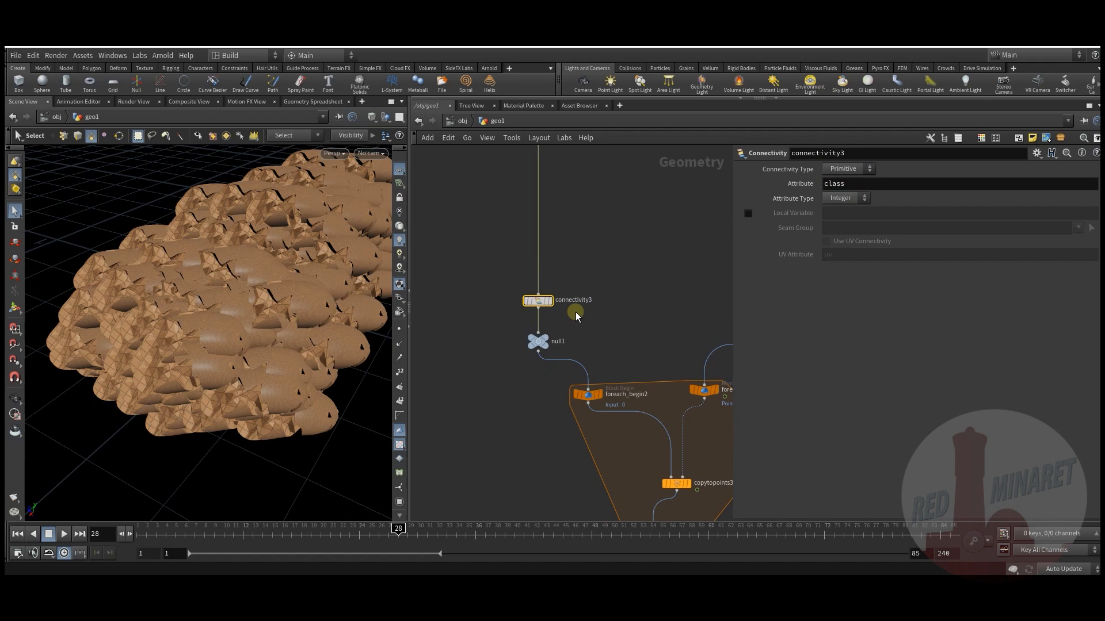
# Display connectivity3 and check the class values of its primitives in the geometry spreadsheet, sorted by class.
pyautogui.moveTo(571, 327); pyautogui.dragTo(545, 282, button='middle')
pyautogui.click(548, 306)
pyautogui.rightClick(544, 281)
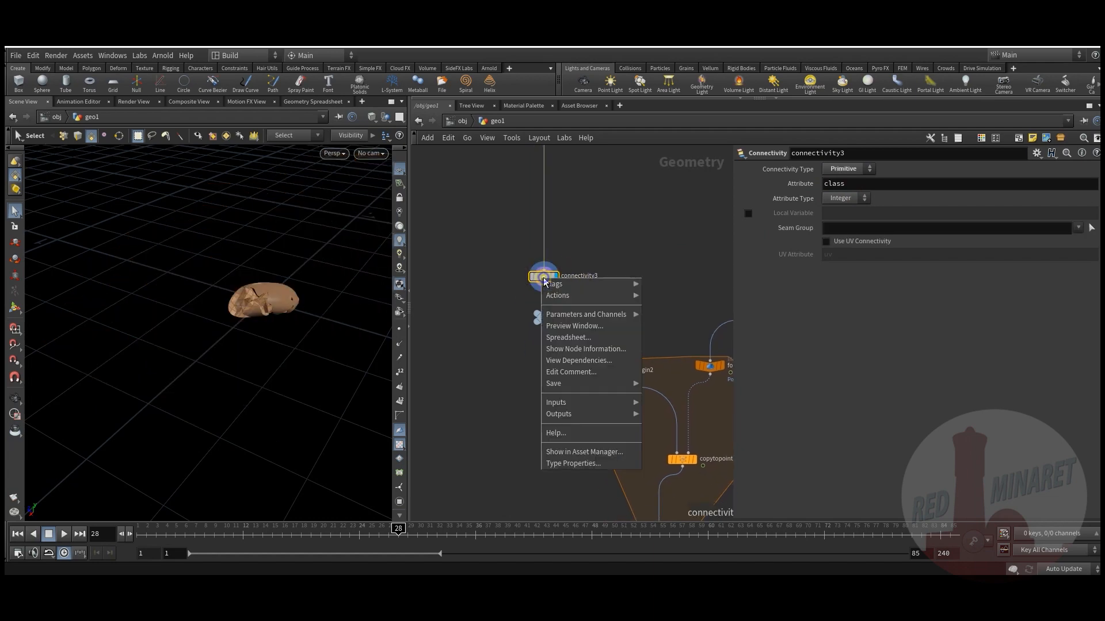
pyautogui.click(582, 338)
pyautogui.click(524, 302)
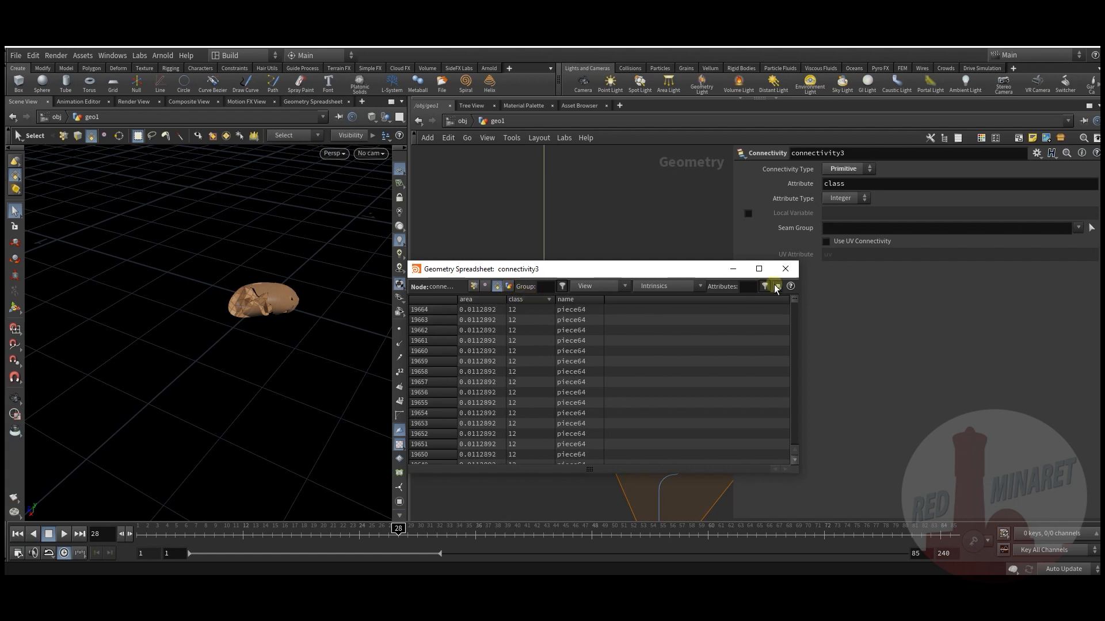
pyautogui.click(785, 269)
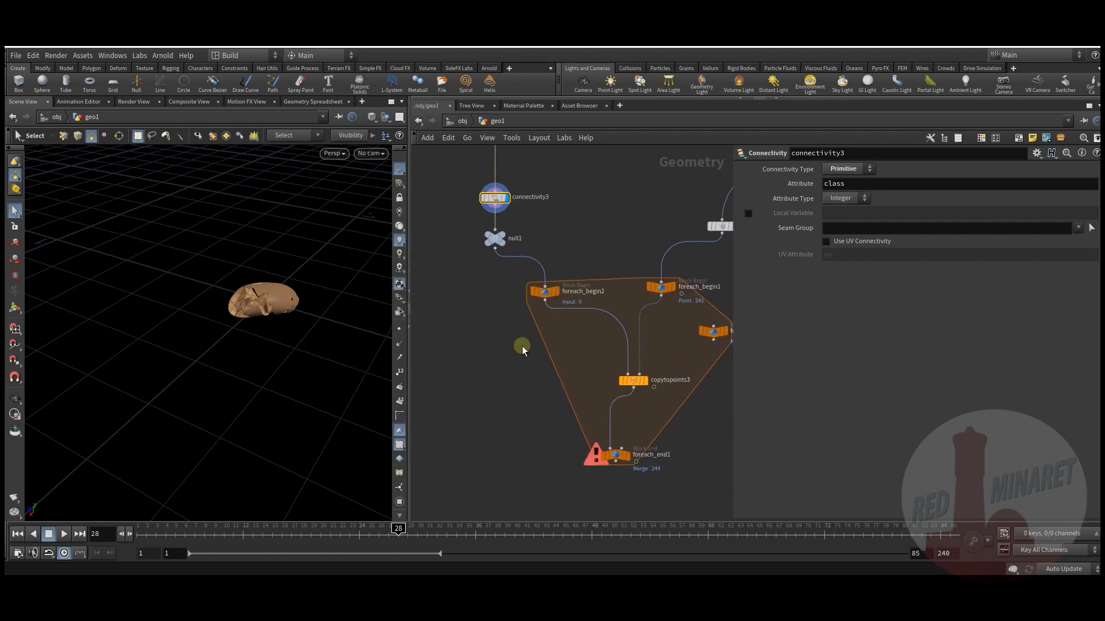
# Insert a Blast node between foreach_begin2 and copytopoints3 inside the loop.
pyautogui.press('Tab')
pyautogui.write('bla')
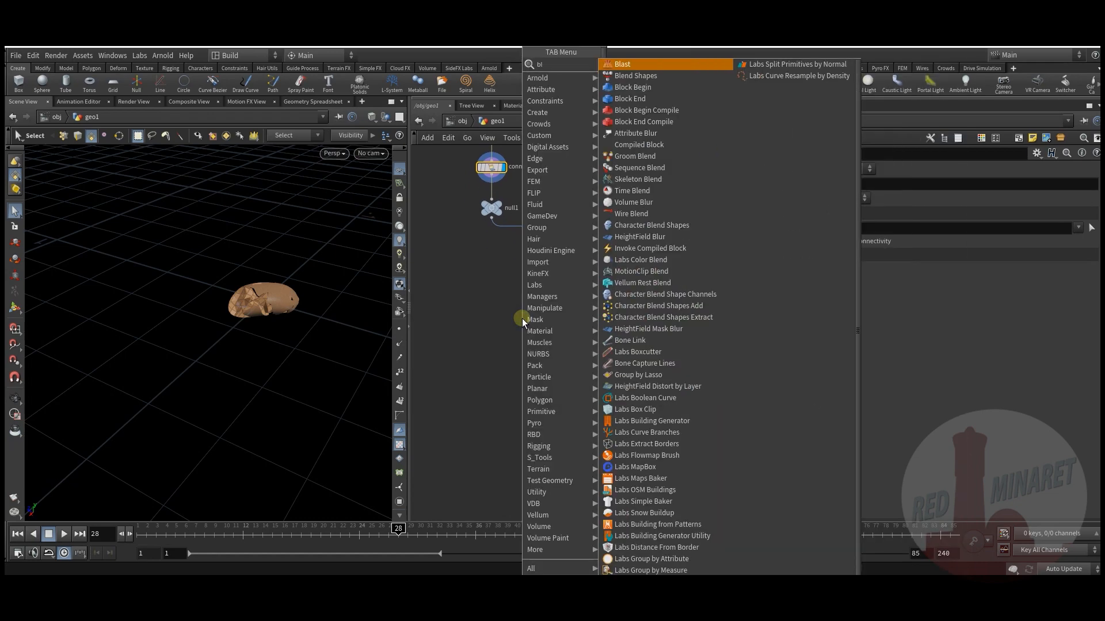
pyautogui.click(630, 65)
pyautogui.click(572, 310)
pyautogui.moveTo(568, 311); pyautogui.dragTo(541, 317)
pyautogui.moveTo(542, 267); pyautogui.dragTo(610, 341)
pyautogui.moveTo(571, 308); pyautogui.dragTo(547, 324)
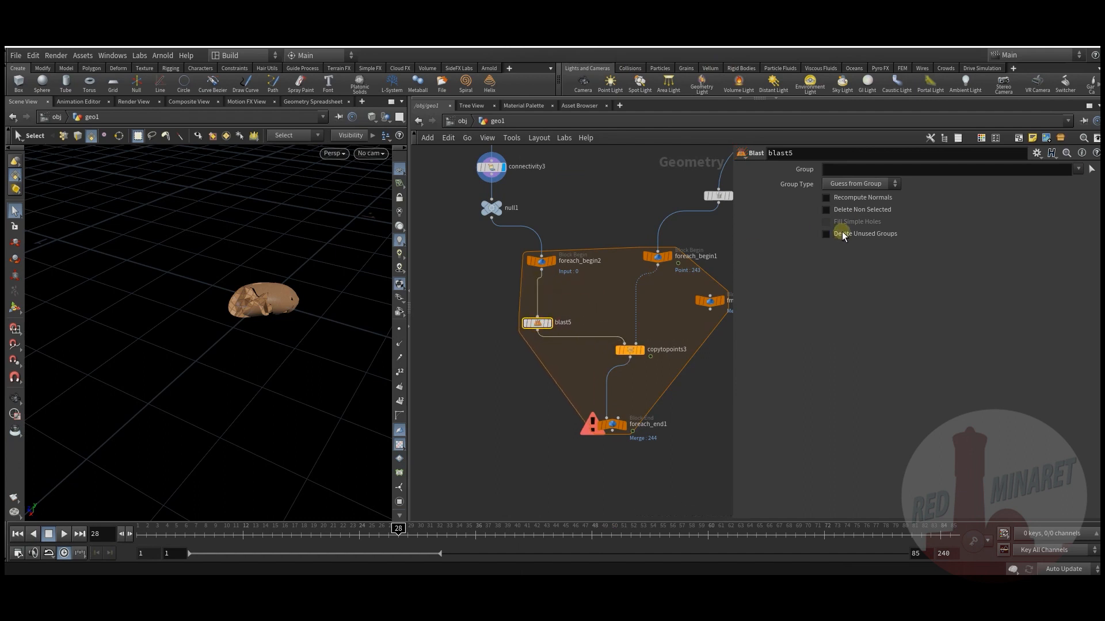
# Add a spare input to blast5 and link it to the loop's metadata node fm1.
pyautogui.click(1036, 159)
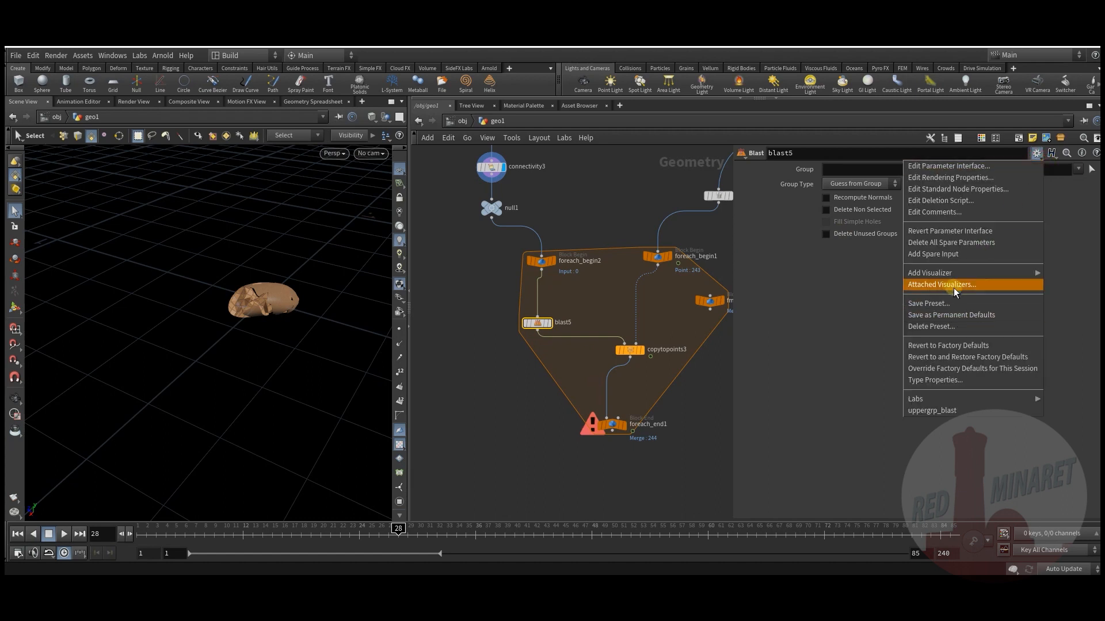
pyautogui.click(930, 255)
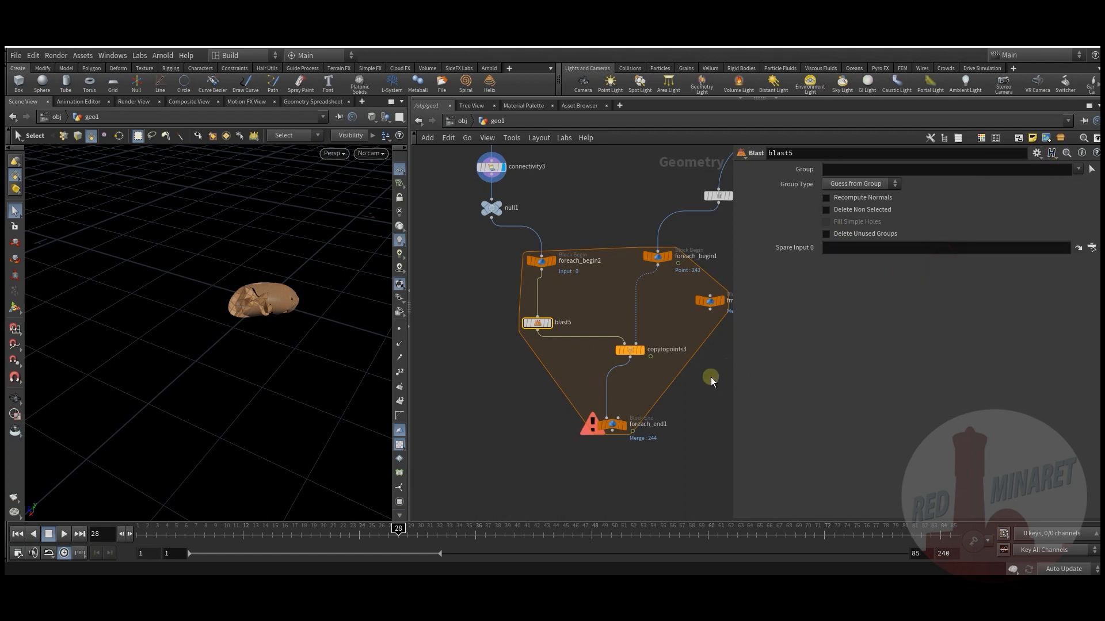
pyautogui.moveTo(710, 377); pyautogui.dragTo(636, 378, button='middle')
pyautogui.moveTo(636, 305); pyautogui.dragTo(863, 248)
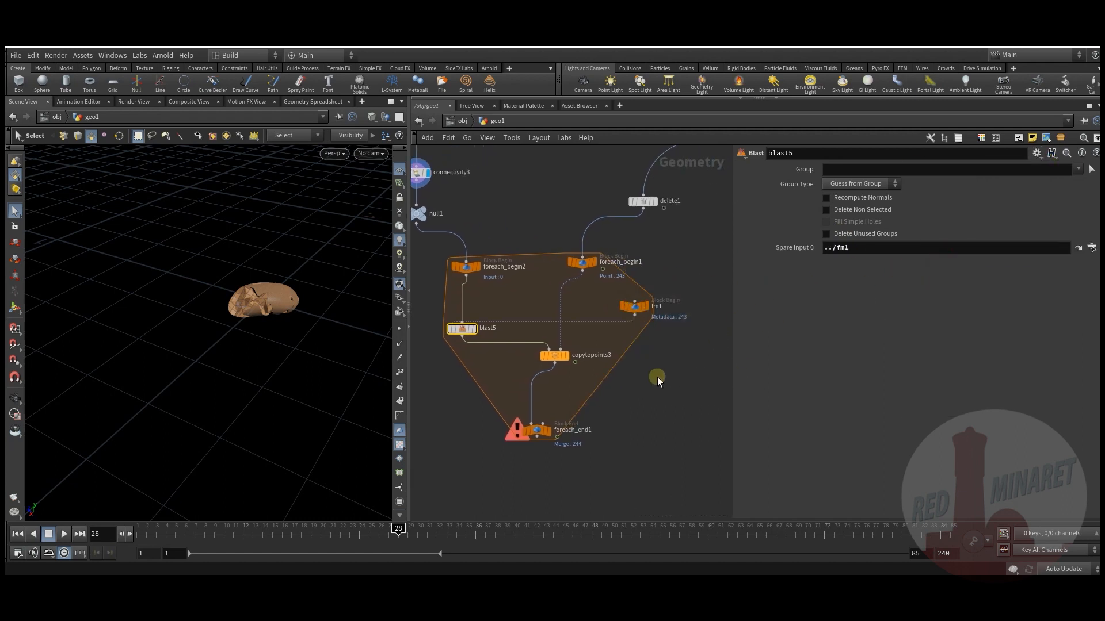
pyautogui.moveTo(659, 370); pyautogui.dragTo(713, 347, button='middle')
pyautogui.moveTo(524, 309)
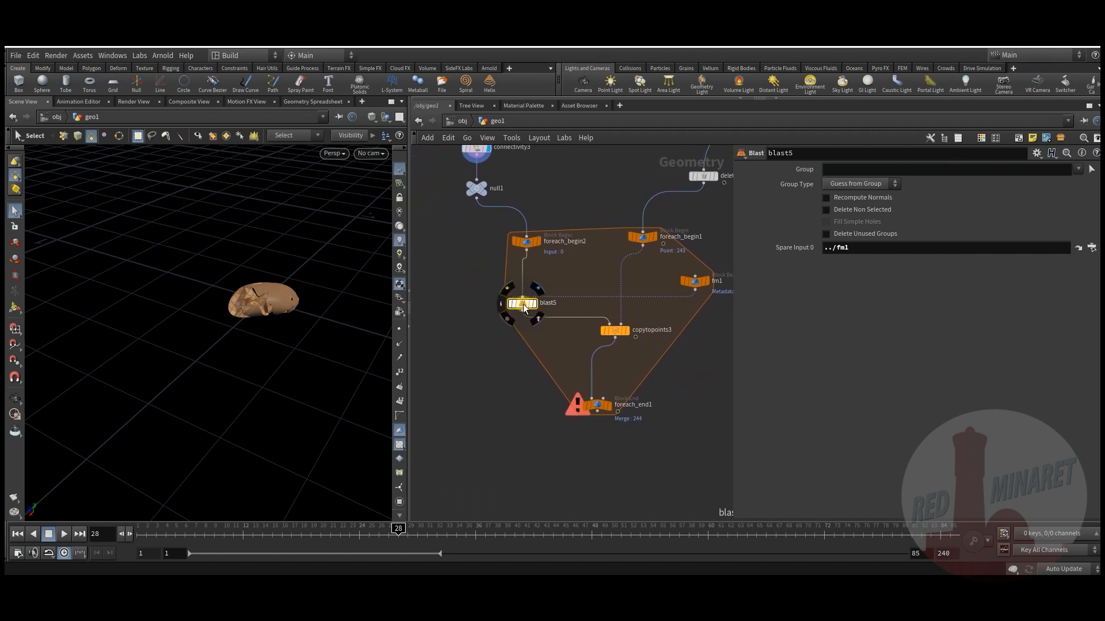
pyautogui.moveTo(484, 354); pyautogui.dragTo(499, 381, button='middle')
pyautogui.moveTo(484, 326); pyautogui.dragTo(493, 333, button='middle')
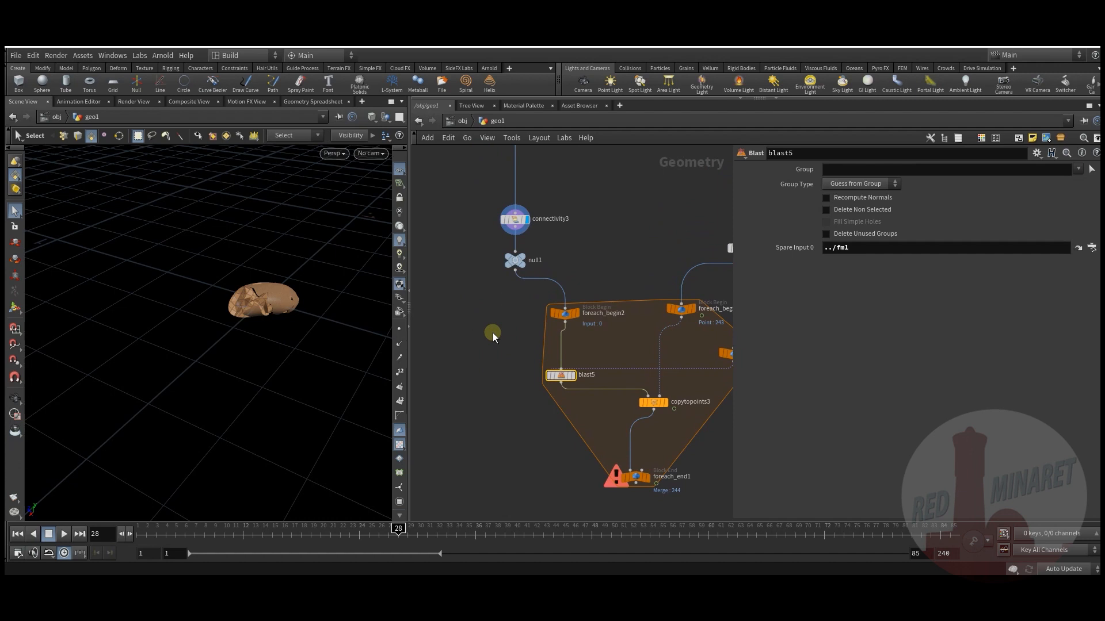
pyautogui.scroll(-2, 492, 337)
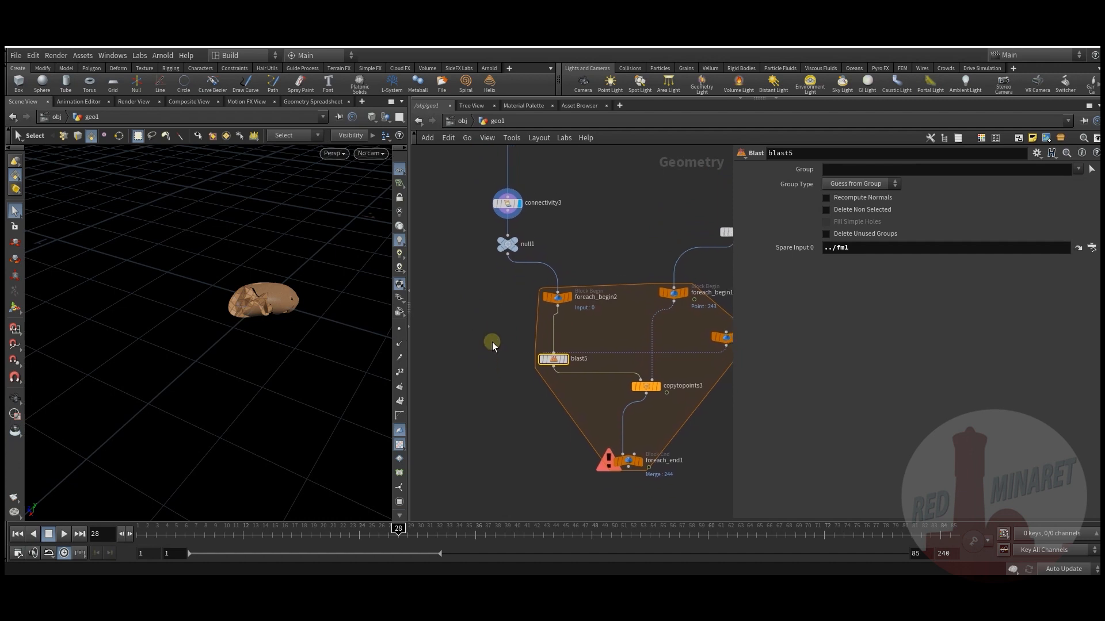
# Straighten blast5 under foreach_begin2, set its group type to Primitives and enable Delete Non Selected.
pyautogui.click(553, 352)
pyautogui.moveTo(555, 356); pyautogui.dragTo(559, 355)
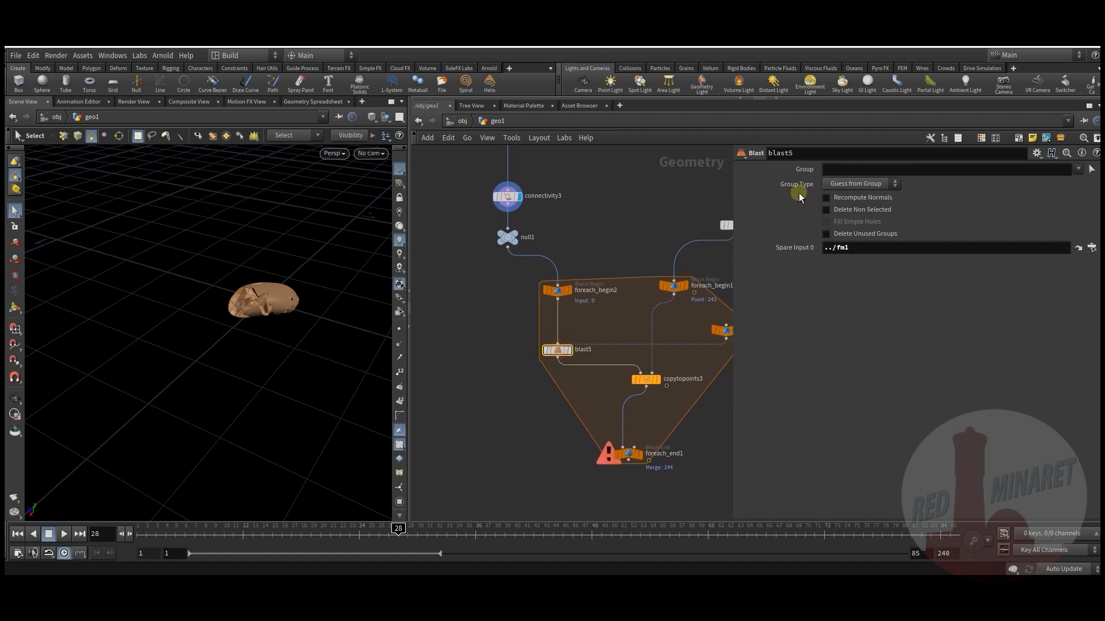
pyautogui.click(886, 184)
pyautogui.click(842, 241)
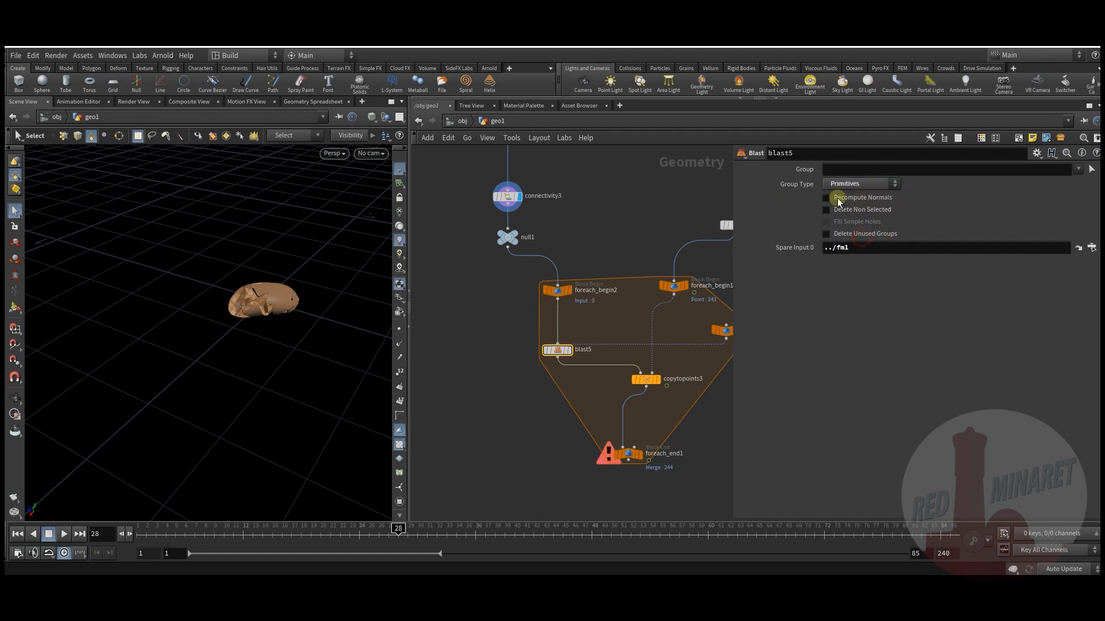
pyautogui.click(856, 209)
pyautogui.click(843, 170)
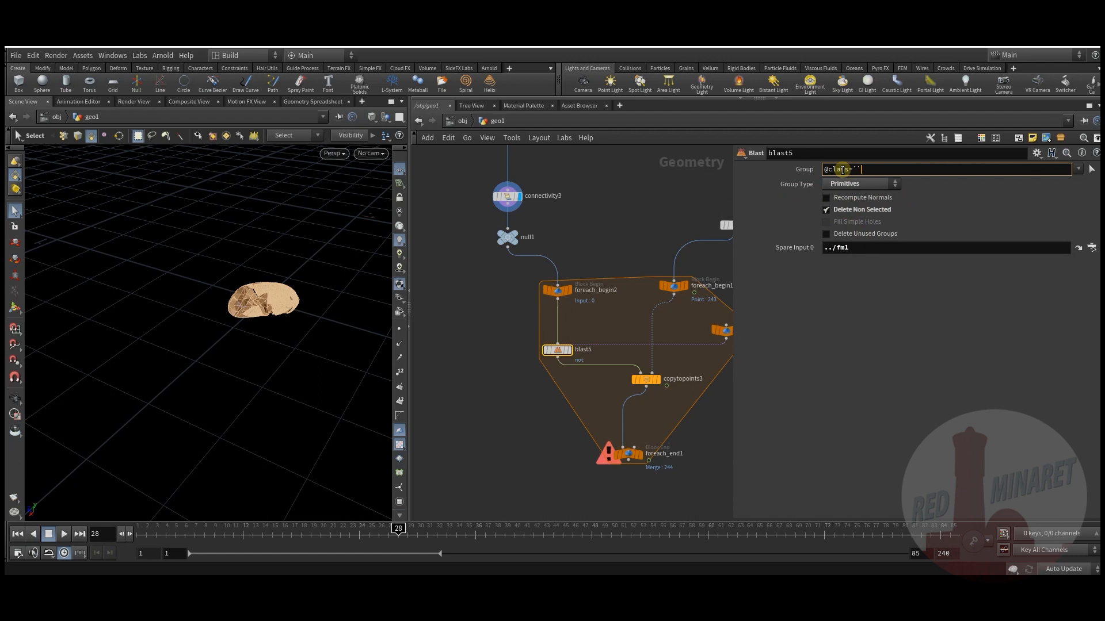
pyautogui.write('etail')
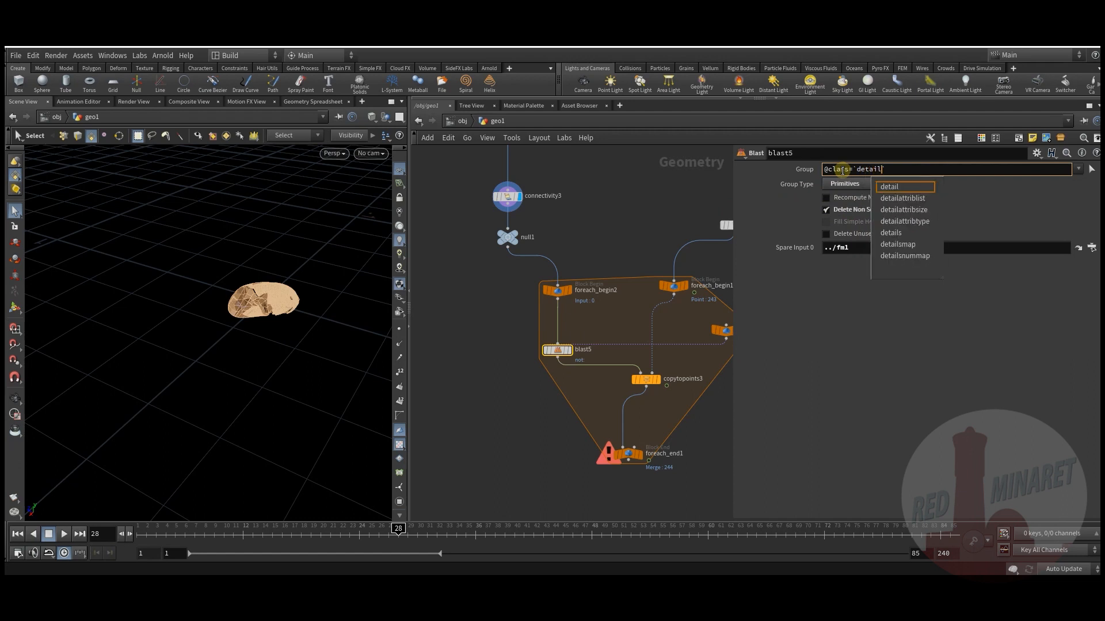
pyautogui.write('_')
pyautogui.press('BackSpace')
pyautogui.write('()')
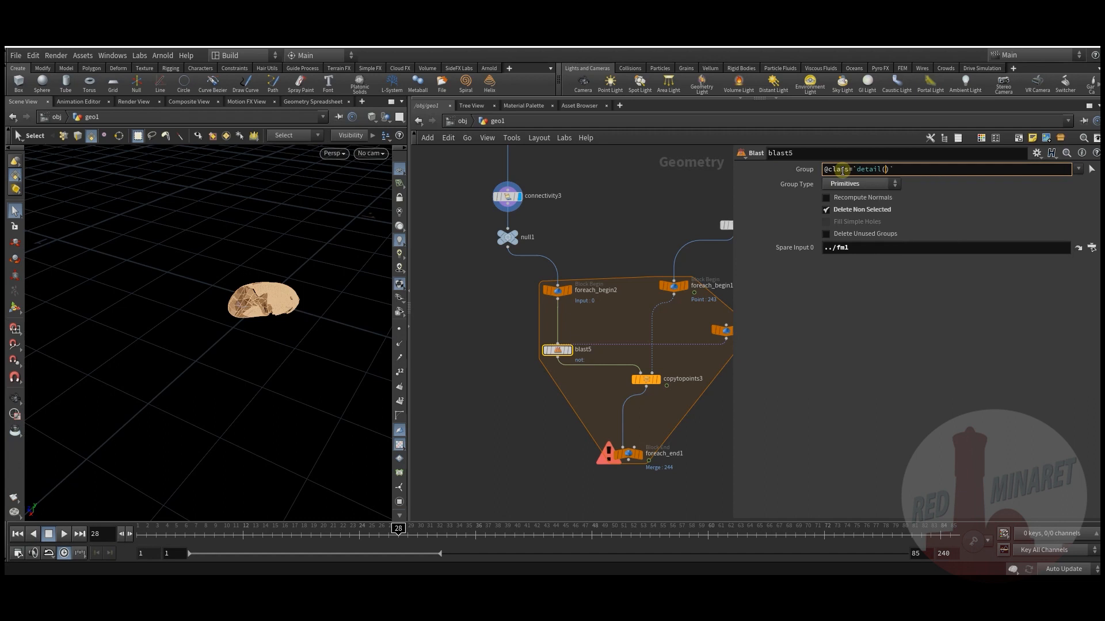
pyautogui.write("-1,'iteration")
pyautogui.press('Return')
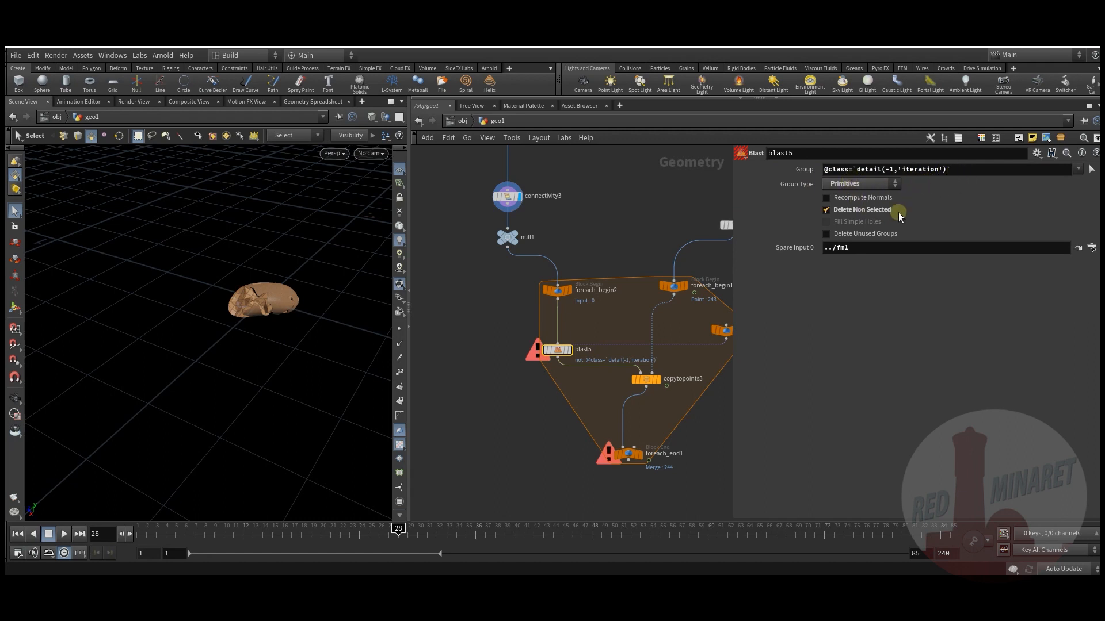
# Check connectivity3's attributes and try the details function instead of detail in blast5's group expression.
pyautogui.moveTo(486, 396); pyautogui.dragTo(528, 375, button='middle')
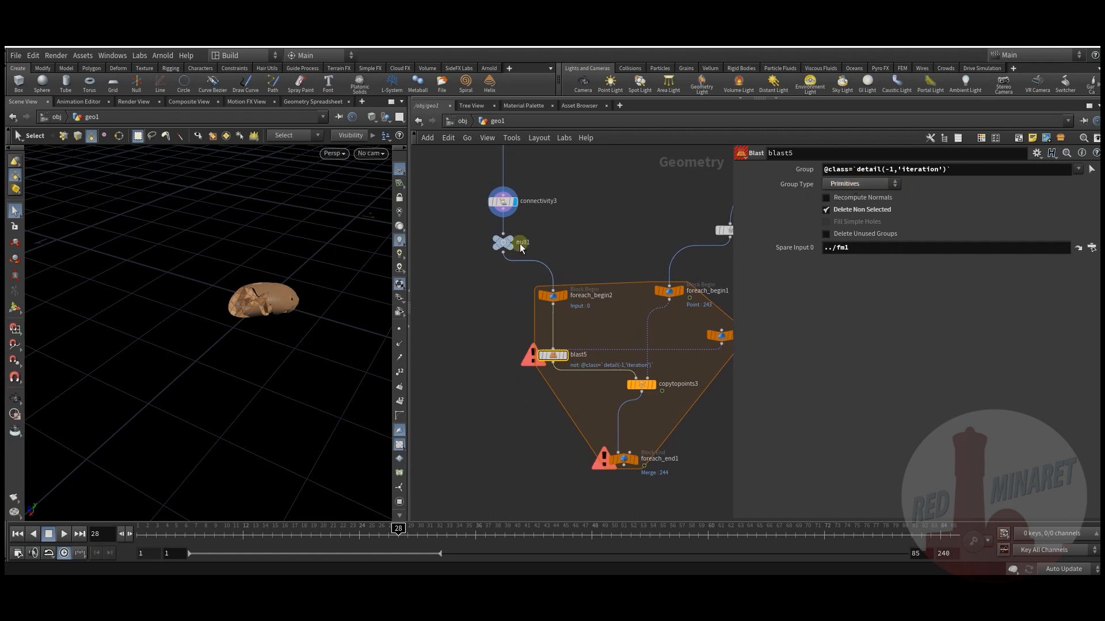
pyautogui.middleClick(502, 208)
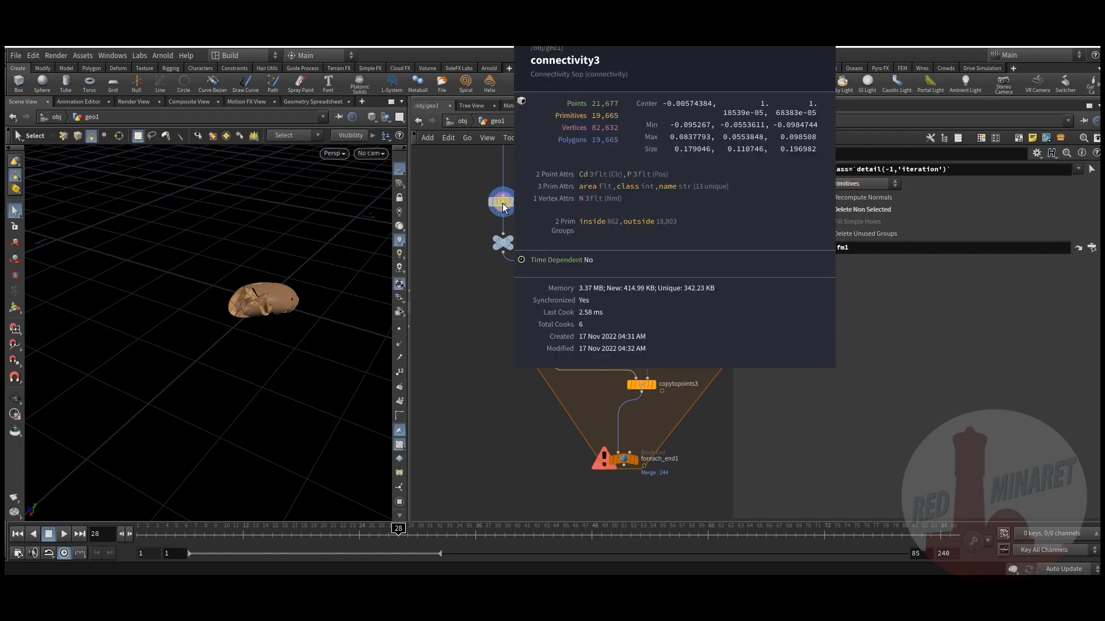
pyautogui.click(622, 365)
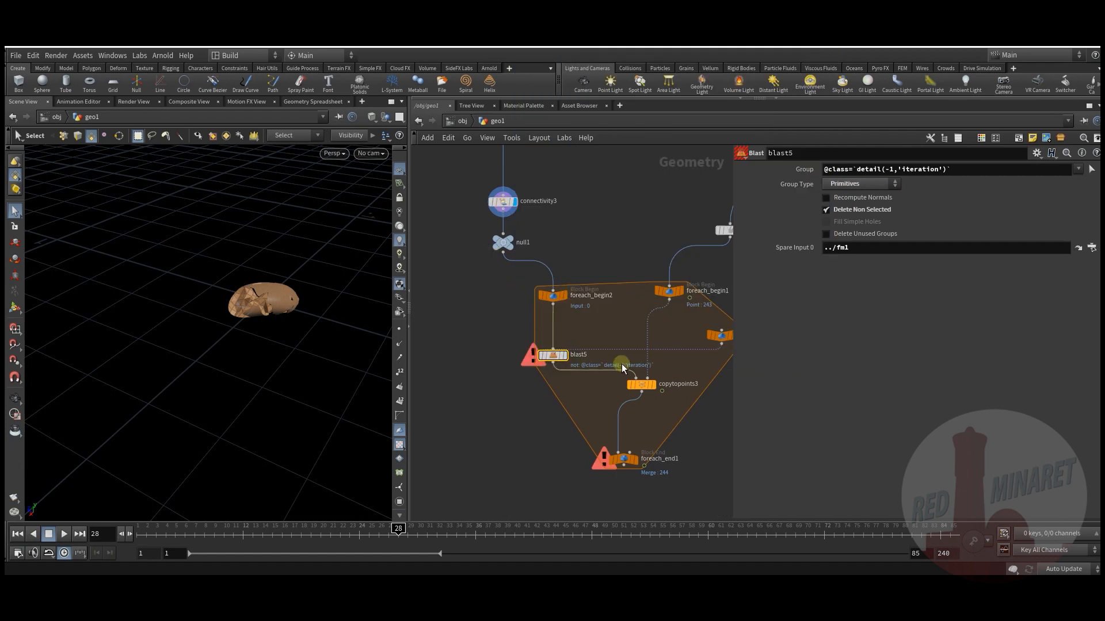
pyautogui.click(882, 169)
pyautogui.write('s')
pyautogui.click(493, 389)
pyautogui.middleClick(583, 320)
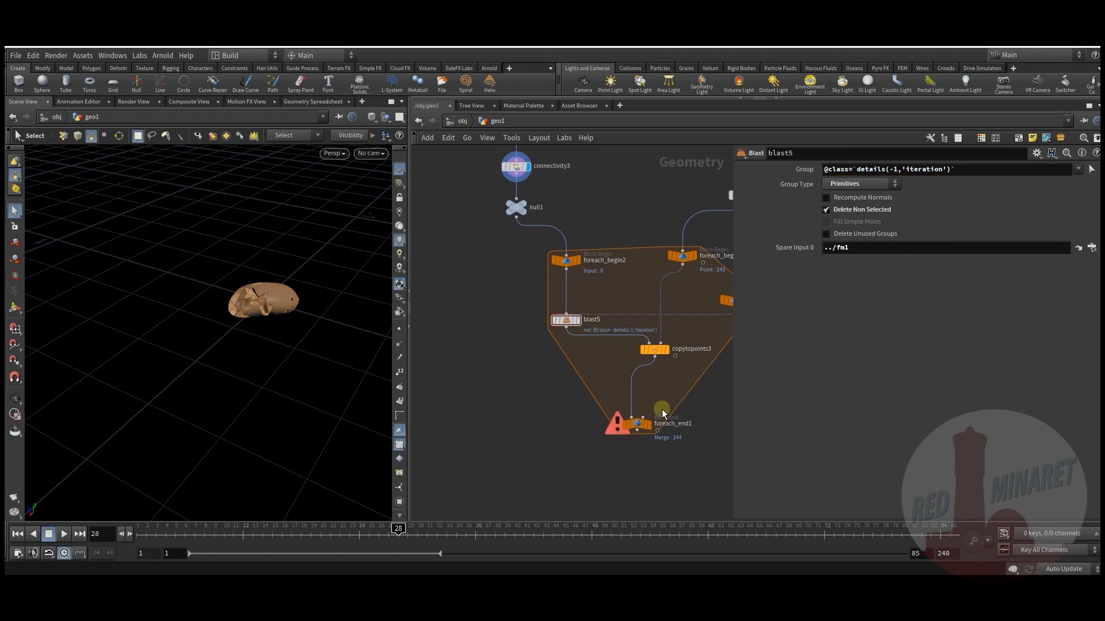
# Display foreach_end1, check delete1's node info and inspect the loop's output at frame 13.
pyautogui.click(649, 424)
pyautogui.moveTo(534, 390); pyautogui.dragTo(515, 399, button='middle')
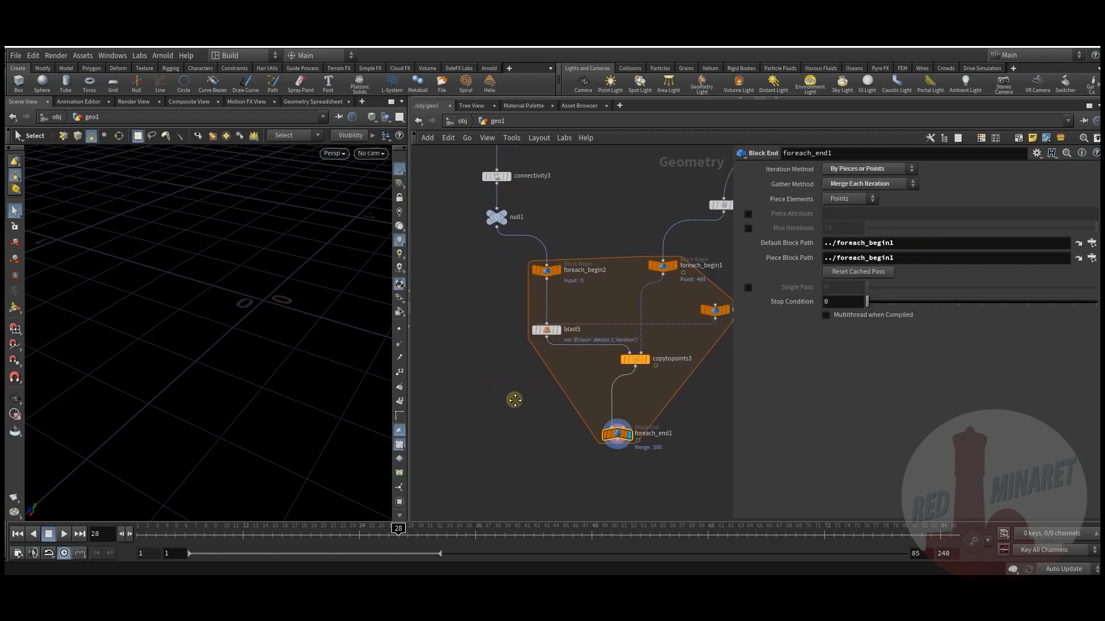
pyautogui.moveTo(648, 446); pyautogui.dragTo(664, 419, button='middle')
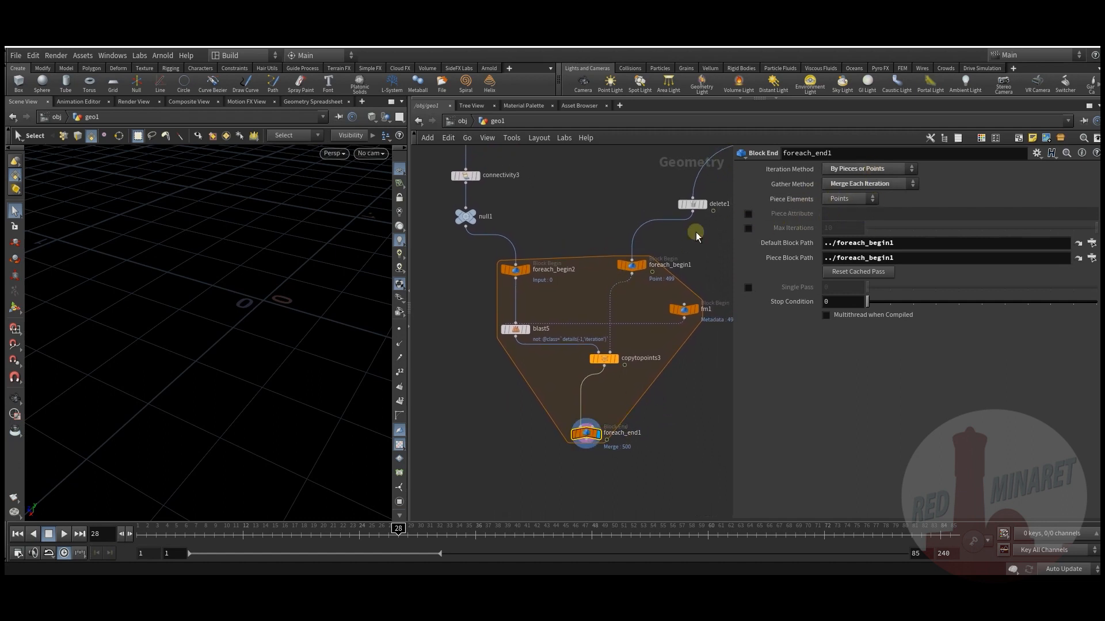
pyautogui.middleClick(691, 208)
pyautogui.moveTo(683, 382); pyautogui.dragTo(672, 375, button='middle')
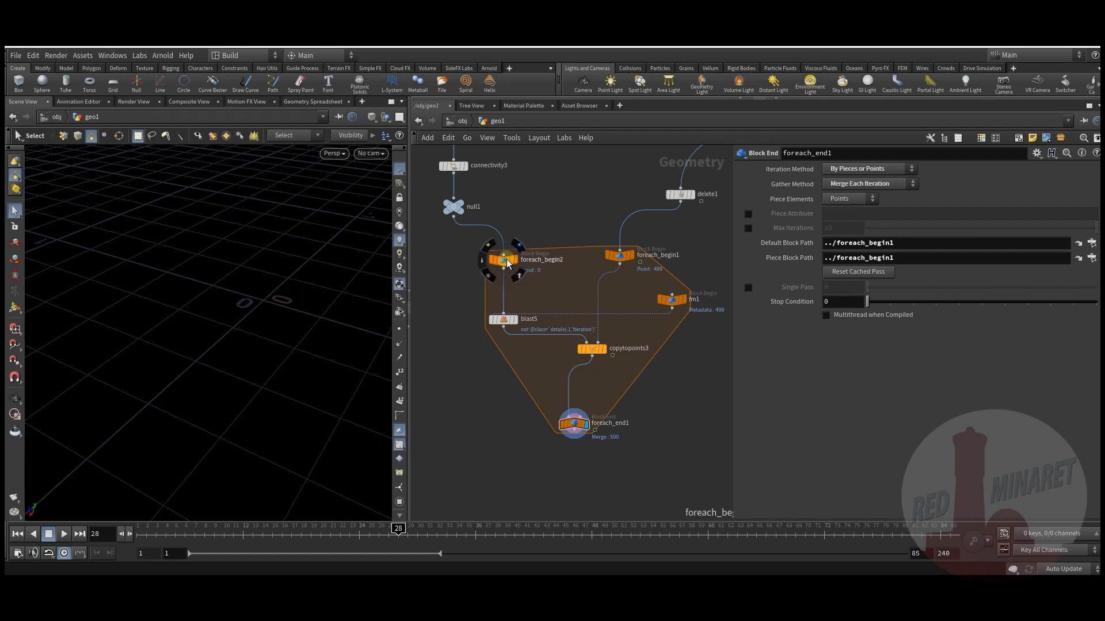
pyautogui.moveTo(486, 350); pyautogui.dragTo(495, 317, button='middle')
pyautogui.scroll(-5, 276, 302)
pyautogui.moveTo(266, 530)
pyautogui.mouseDown()
pyautogui.moveTo(220, 537)
pyautogui.moveTo(253, 535)
pyautogui.mouseUp()
pyautogui.scroll(4, 542, 345)
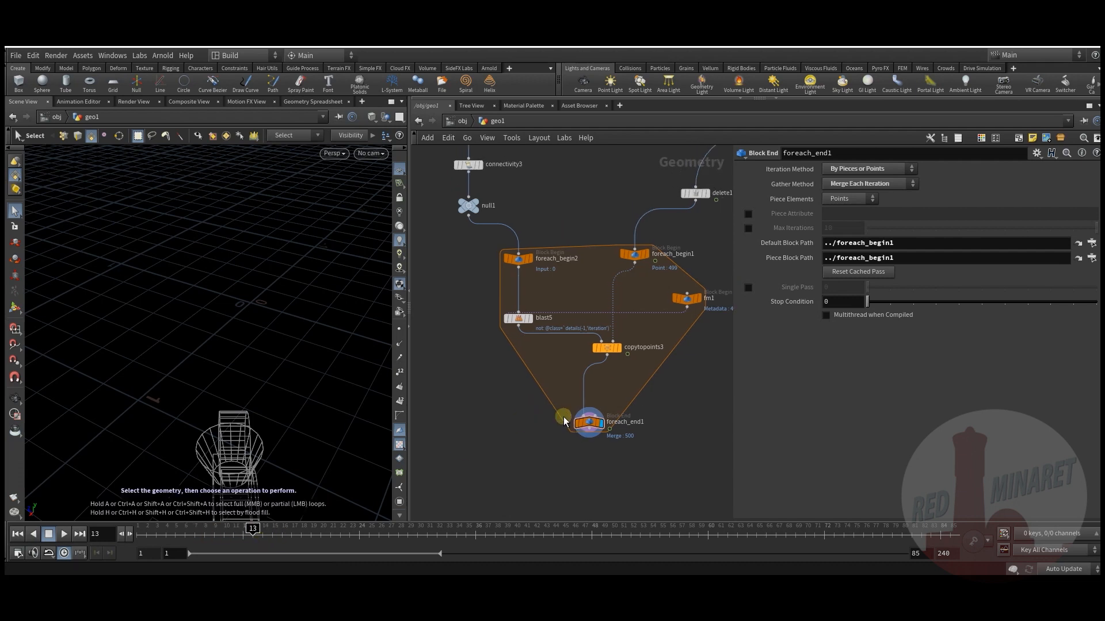
# Check fm1's detail attributes, then display copytopoints3 and review blast5's parameters.
pyautogui.moveTo(502, 283)
pyautogui.moveTo(502, 283); pyautogui.dragTo(512, 281)
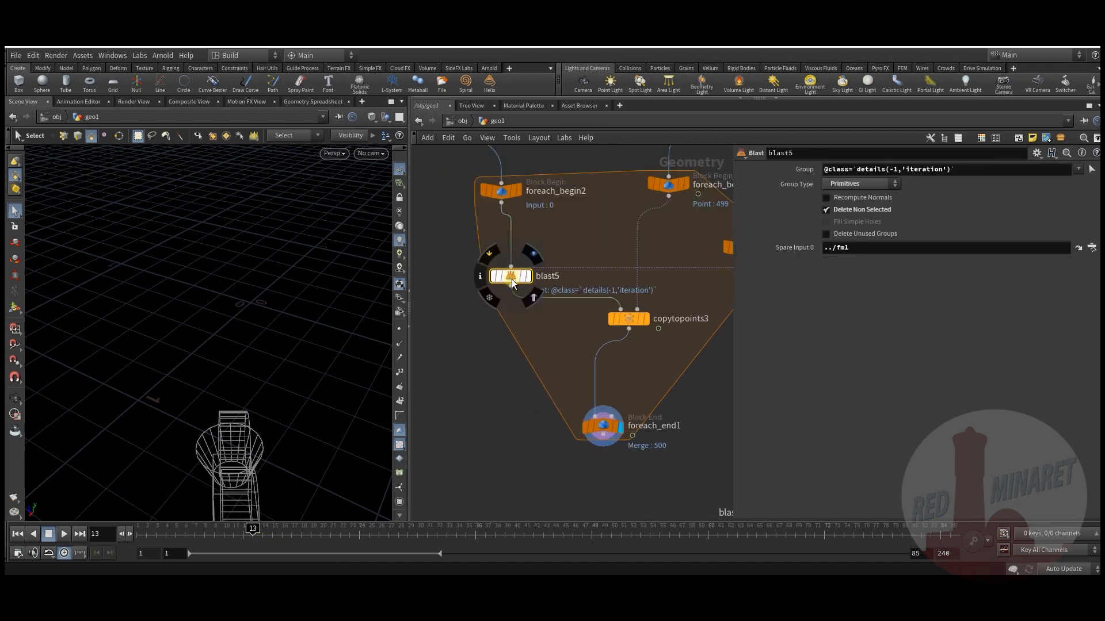
pyautogui.moveTo(703, 431); pyautogui.dragTo(625, 315, button='middle')
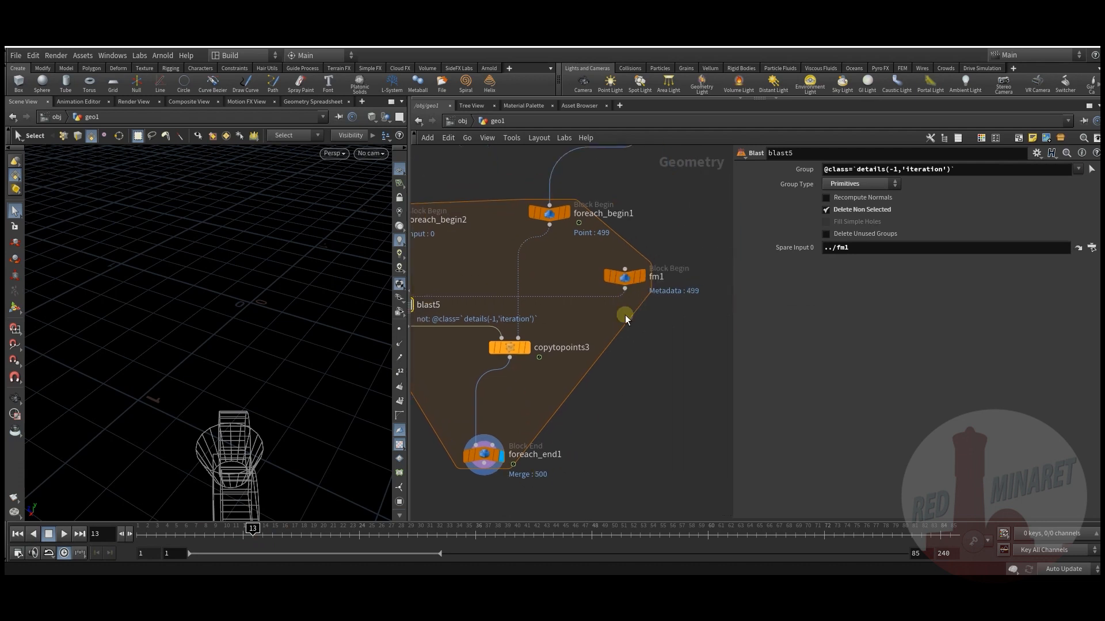
pyautogui.middleClick(629, 283)
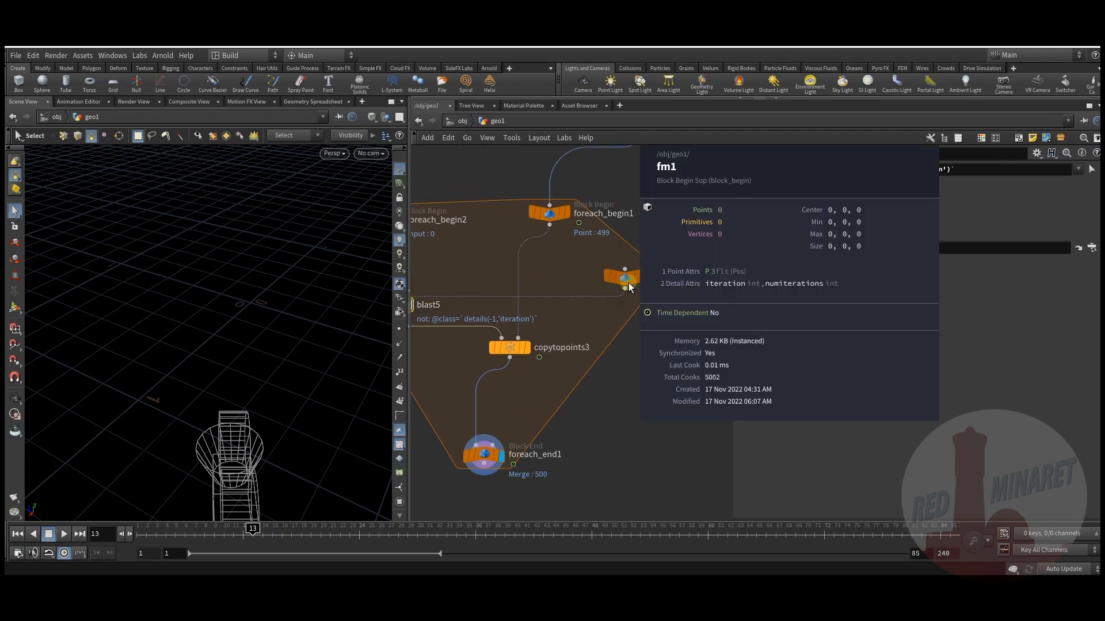
pyautogui.click(548, 219)
pyautogui.moveTo(522, 345); pyautogui.dragTo(568, 348, button='middle')
pyautogui.click(573, 352)
pyautogui.moveTo(440, 306); pyautogui.dragTo(531, 333, button='middle')
pyautogui.click(528, 334)
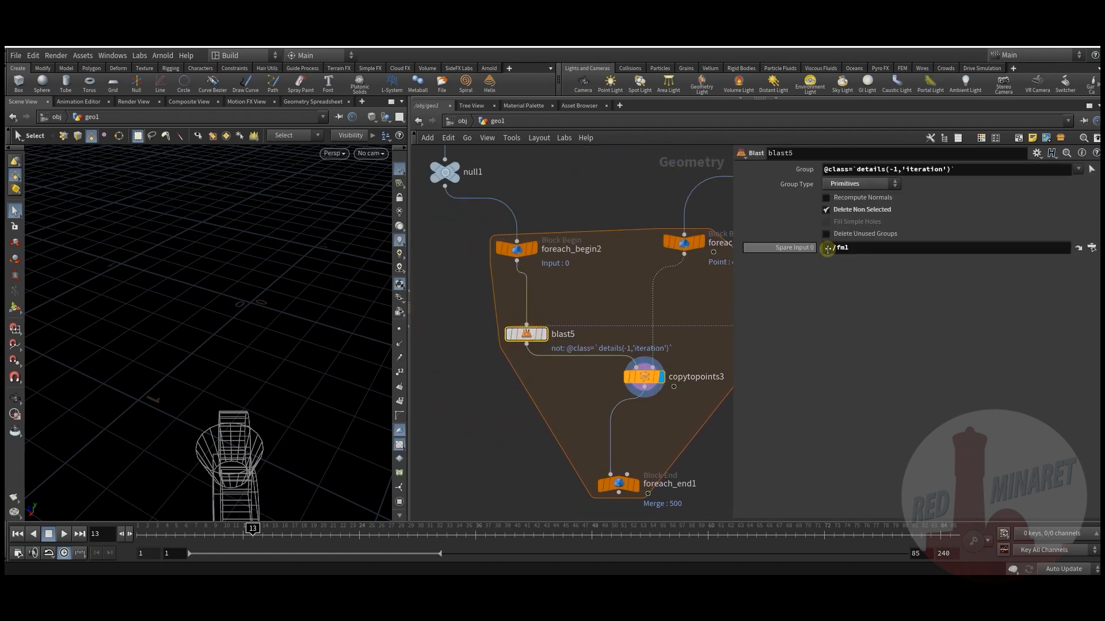
pyautogui.click(856, 171)
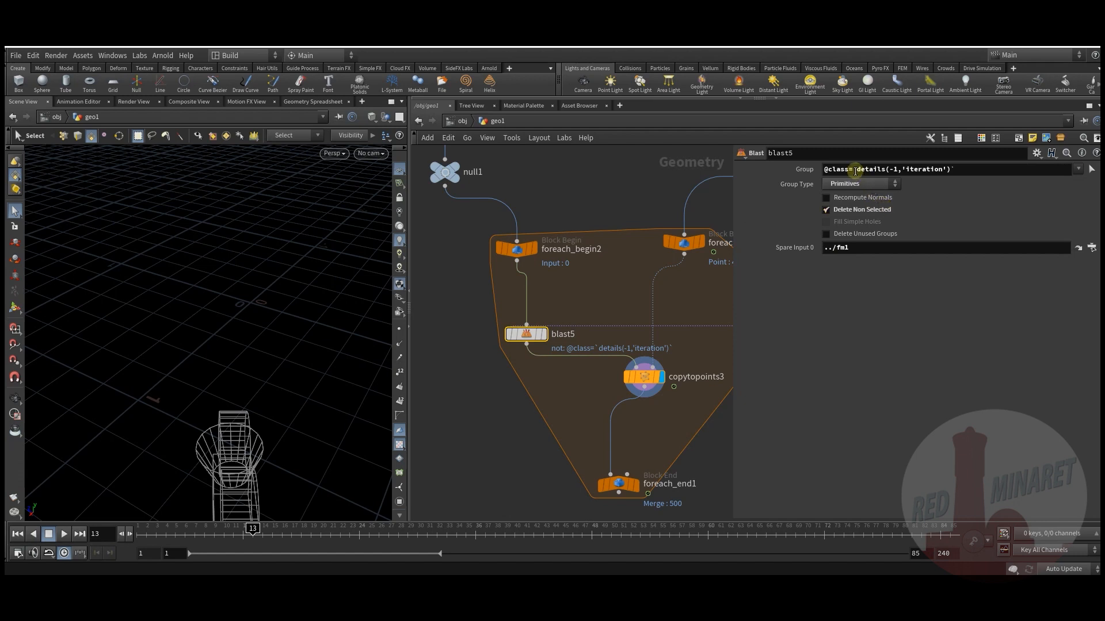
pyautogui.click(885, 169)
pyautogui.press('BackSpace')
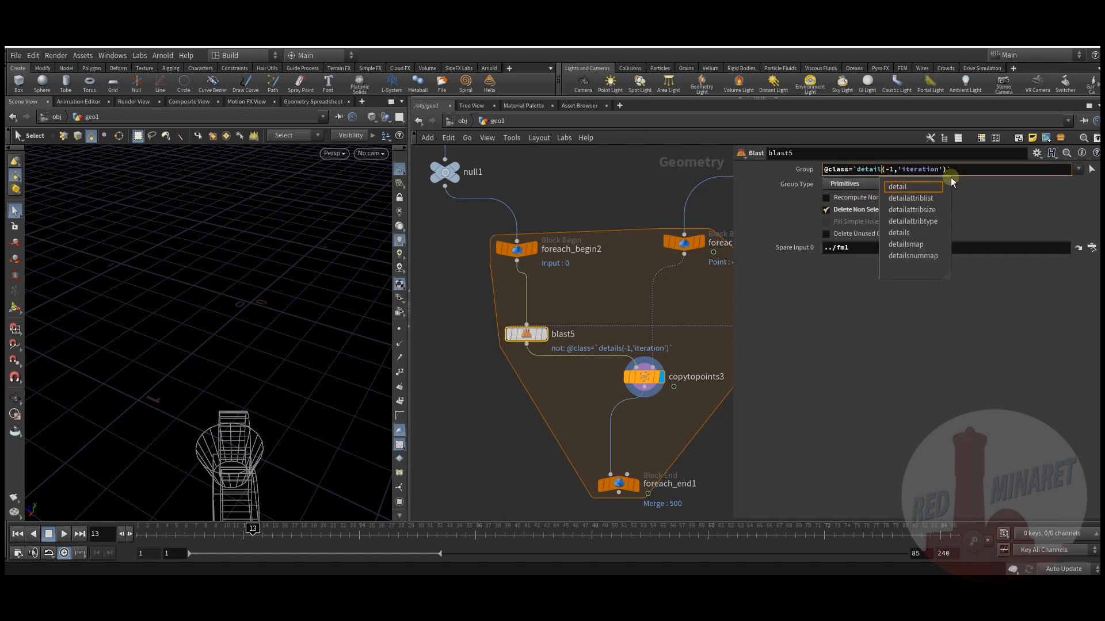
pyautogui.click(951, 180)
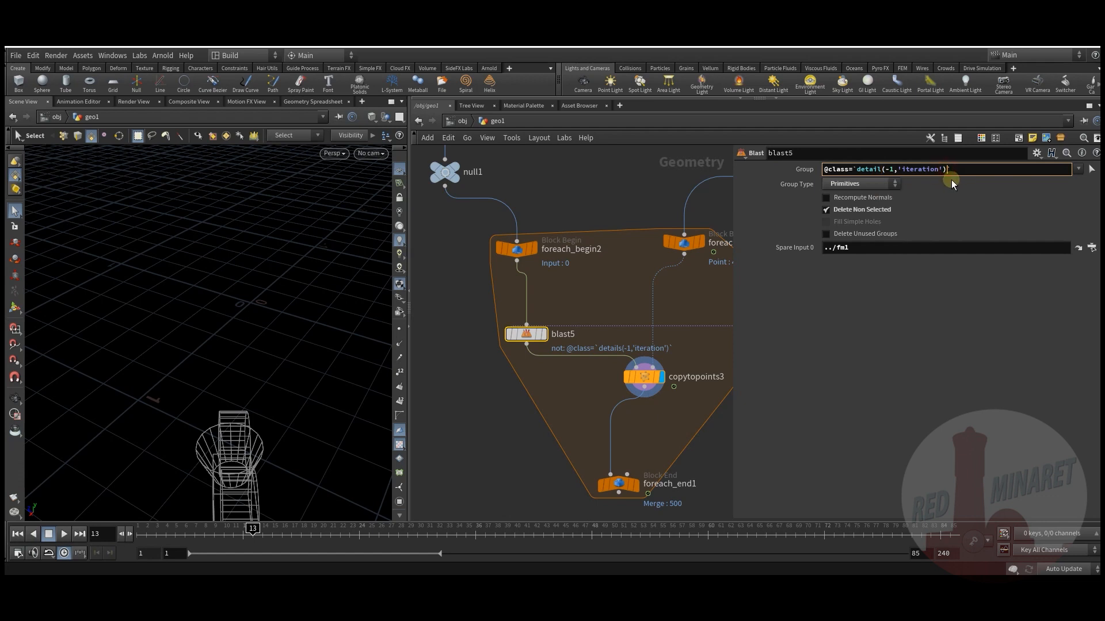
pyautogui.click(936, 170)
pyautogui.write(',0')
pyautogui.press('Return')
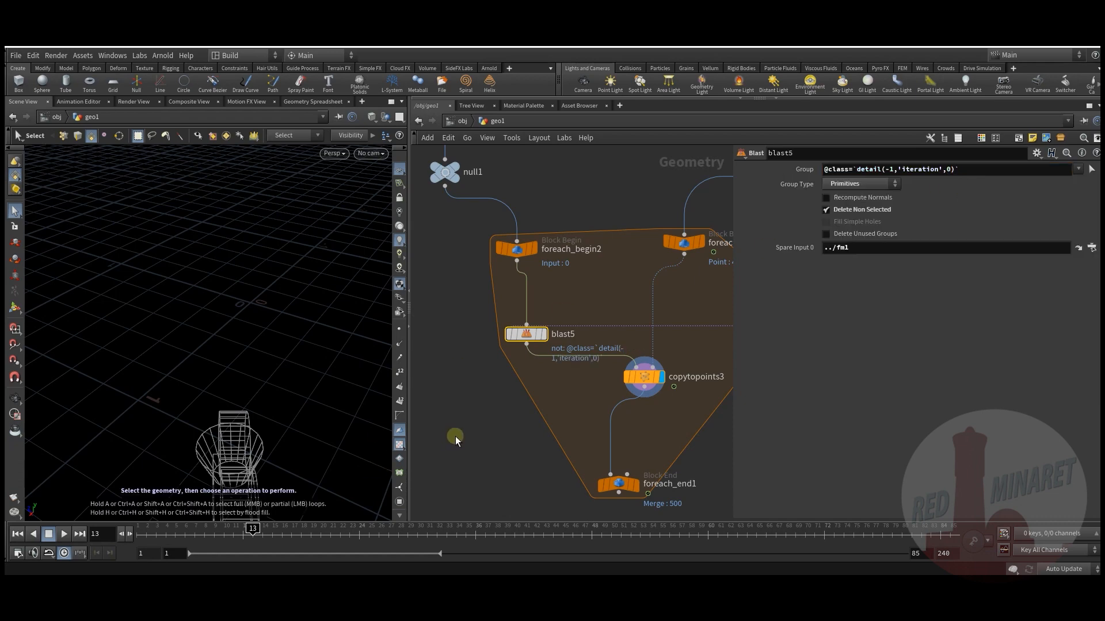
# Display foreach_end1 and inspect the nut pieces copied onto the points, from several angles and at frame 23.
pyautogui.click(635, 487)
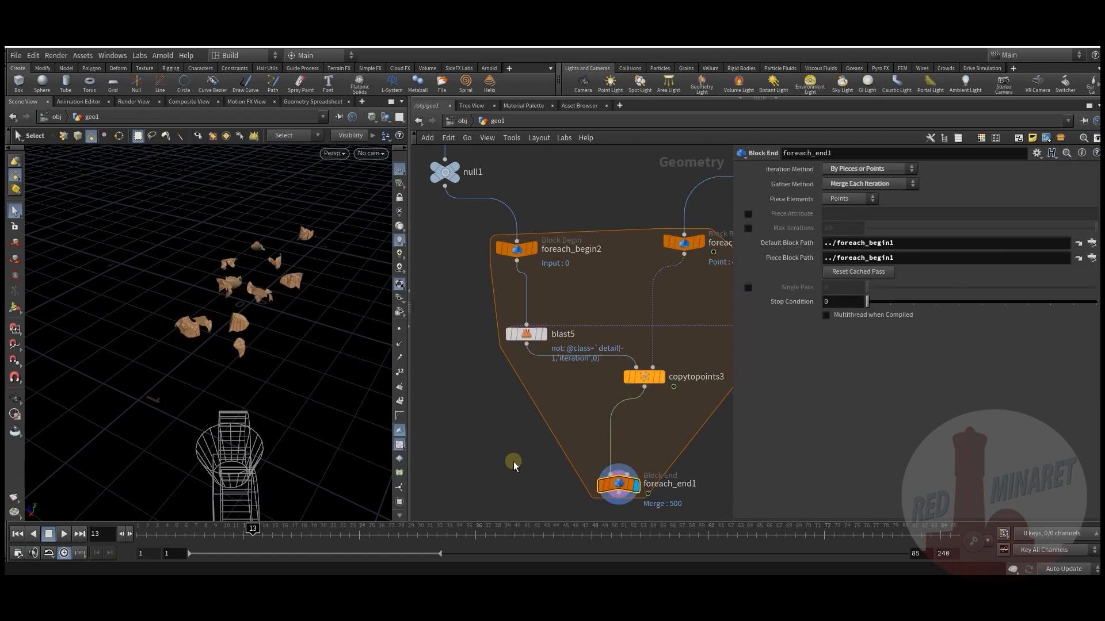
pyautogui.moveTo(523, 459); pyautogui.dragTo(531, 480, button='middle')
pyautogui.keyDown('alt'); pyautogui.moveTo(239, 323); pyautogui.dragTo(259, 320); pyautogui.keyUp('alt')
pyautogui.keyDown('alt'); pyautogui.moveTo(259, 320); pyautogui.dragTo(239, 362, button='right'); pyautogui.keyUp('alt')
pyautogui.moveTo(240, 362)
pyautogui.keyDown('alt'); pyautogui.mouseDown()
pyautogui.moveTo(281, 348)
pyautogui.moveTo(227, 338)
pyautogui.moveTo(220, 323)
pyautogui.moveTo(256, 377)
pyautogui.moveTo(233, 347)
pyautogui.moveTo(237, 359)
pyautogui.mouseUp(); pyautogui.keyUp('alt')
pyautogui.click(537, 354)
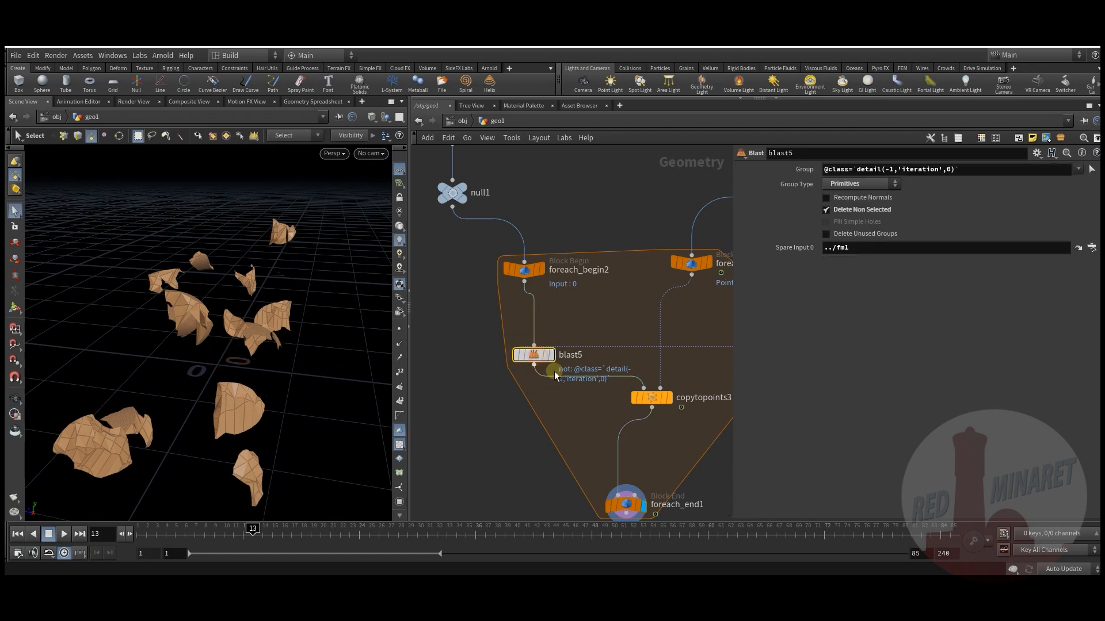
pyautogui.press('Escape')
pyautogui.scroll(-5, 222, 382)
pyautogui.moveTo(222, 382); pyautogui.dragTo(264, 352)
pyautogui.moveTo(265, 352); pyautogui.dragTo(249, 347, button='right')
pyautogui.moveTo(249, 347); pyautogui.dragTo(346, 403)
pyautogui.press('s')
pyautogui.moveTo(519, 437); pyautogui.dragTo(415, 376, button='middle')
pyautogui.moveTo(637, 390)
pyautogui.mouseDown(button='middle')
pyautogui.moveTo(648, 429)
pyautogui.moveTo(624, 443)
pyautogui.moveTo(618, 387)
pyautogui.mouseUp(button='middle')
pyautogui.scroll(-3, 639, 421)
pyautogui.moveTo(638, 280)
pyautogui.moveTo(342, 529)
pyautogui.mouseDown()
pyautogui.moveTo(154, 532)
pyautogui.moveTo(349, 533)
pyautogui.mouseUp()
# Move delete1 higher and insert an Attribute Wrangle node between it and foreach_begin1.
pyautogui.moveTo(645, 282); pyautogui.dragTo(587, 336, button='middle')
pyautogui.moveTo(578, 302); pyautogui.dragTo(550, 251)
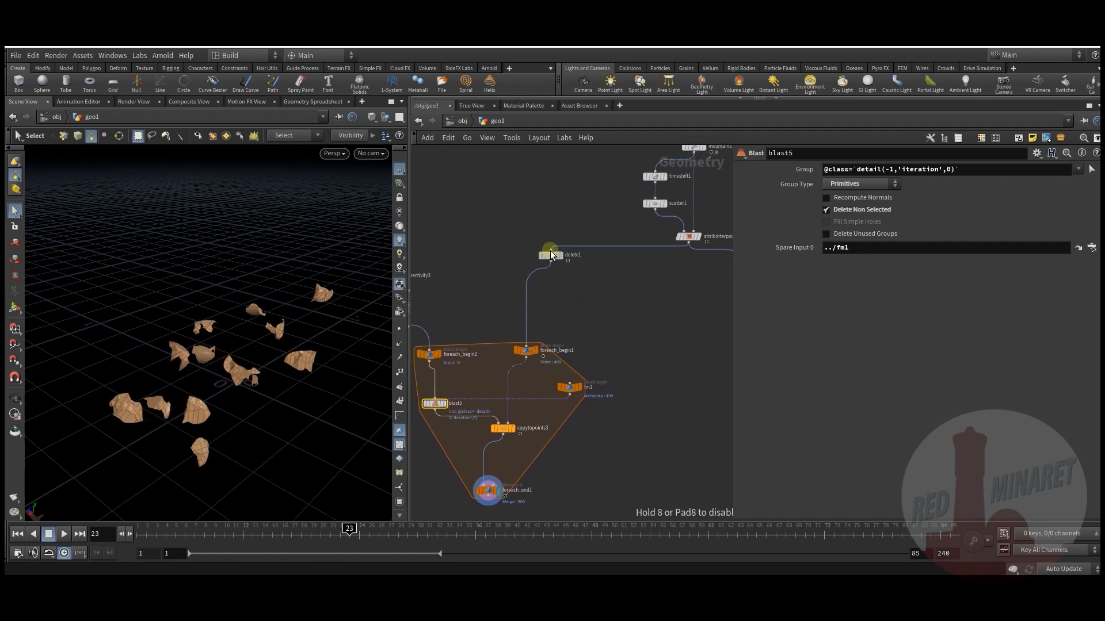
pyautogui.moveTo(567, 280); pyautogui.dragTo(577, 273, button='middle')
pyautogui.press('Tab')
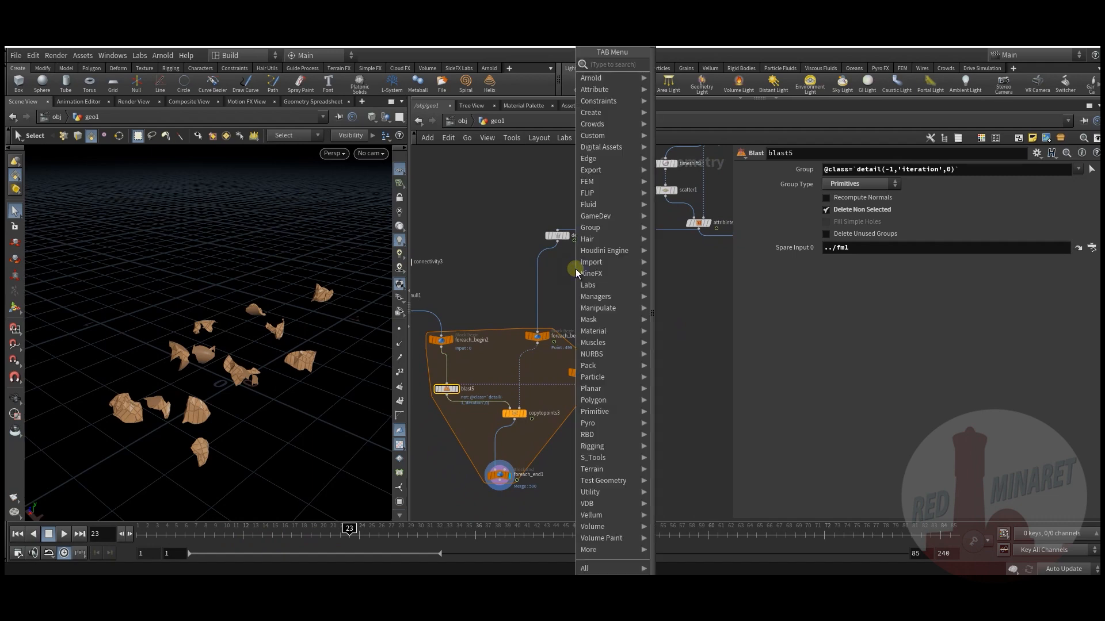
pyautogui.moveTo(616, 62)
pyautogui.click(683, 64)
pyautogui.click(540, 271)
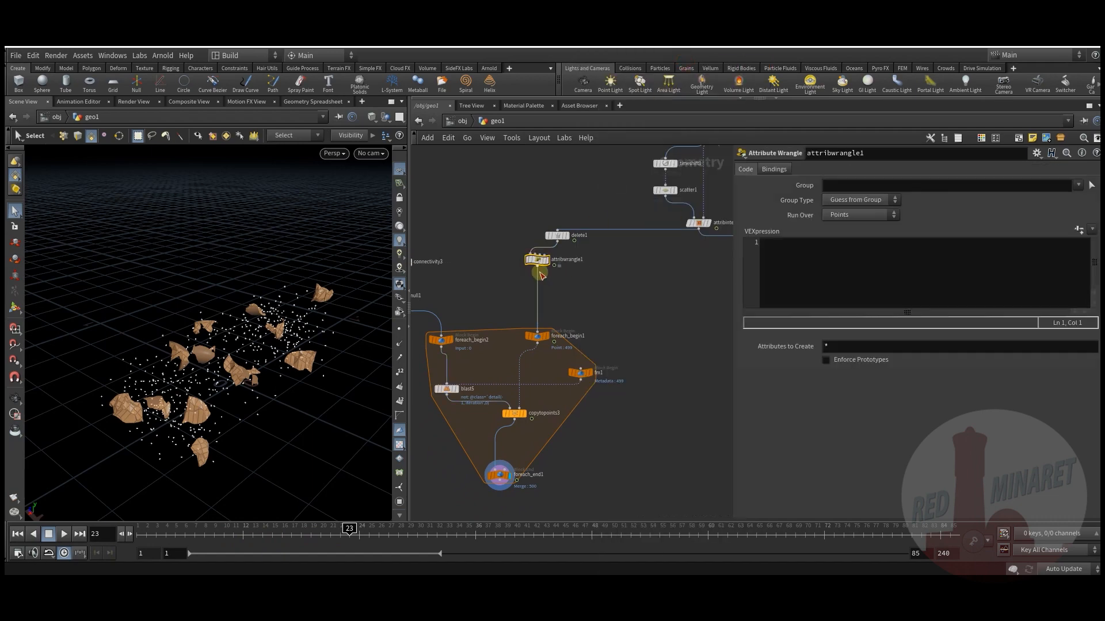
# Load the pscale_rand_ preset on attribwrangle1 to give the points random pscale values.
pyautogui.click(1034, 156)
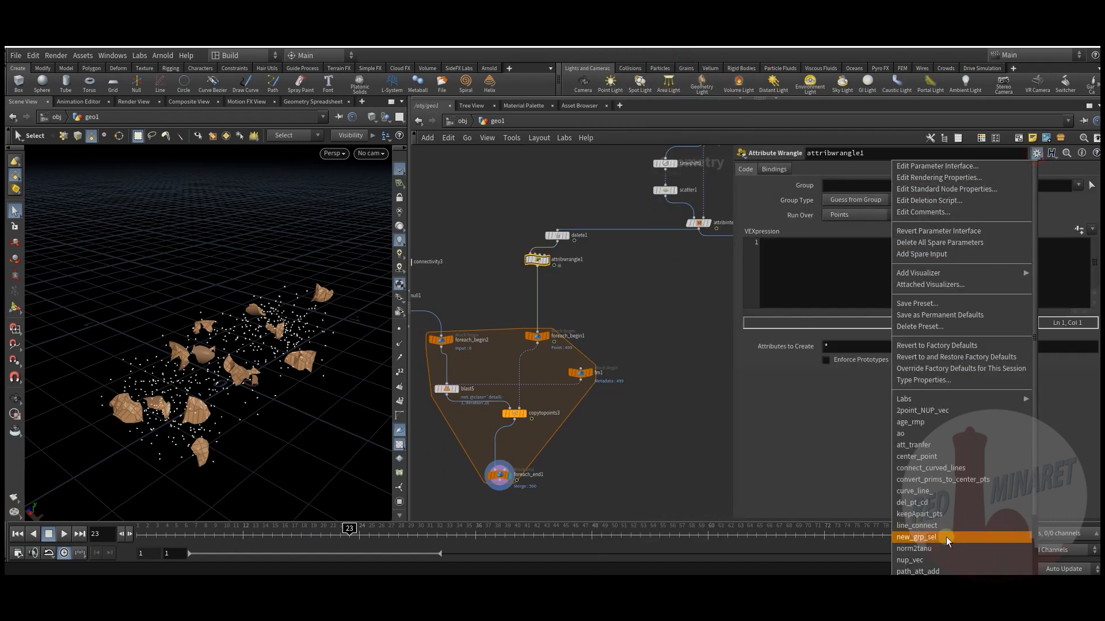
pyautogui.scroll(-2, 964, 561)
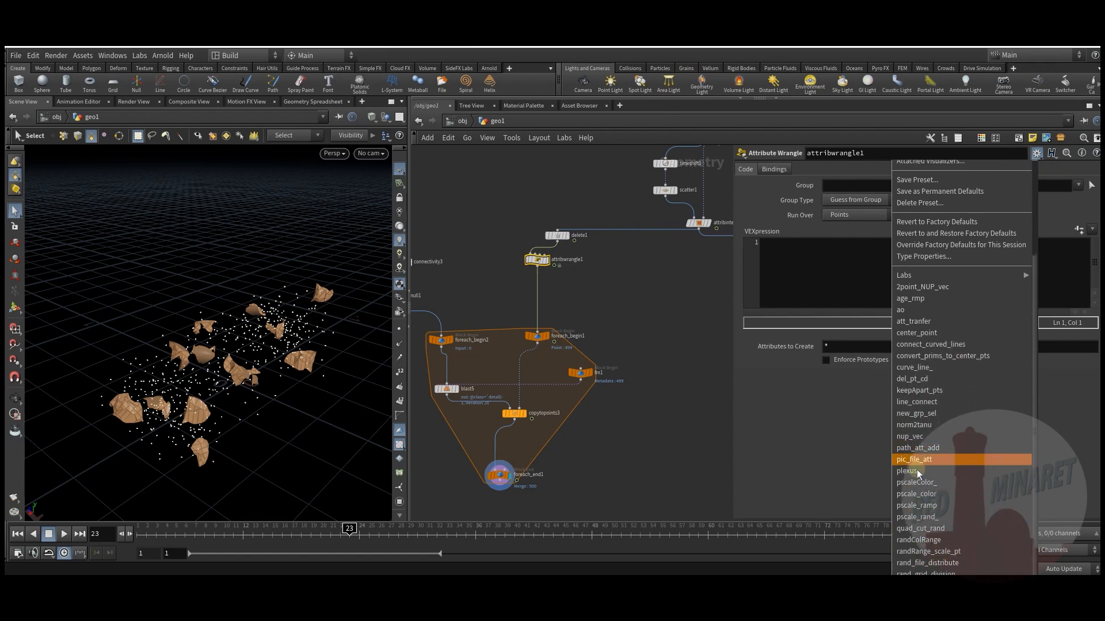
pyautogui.click(955, 514)
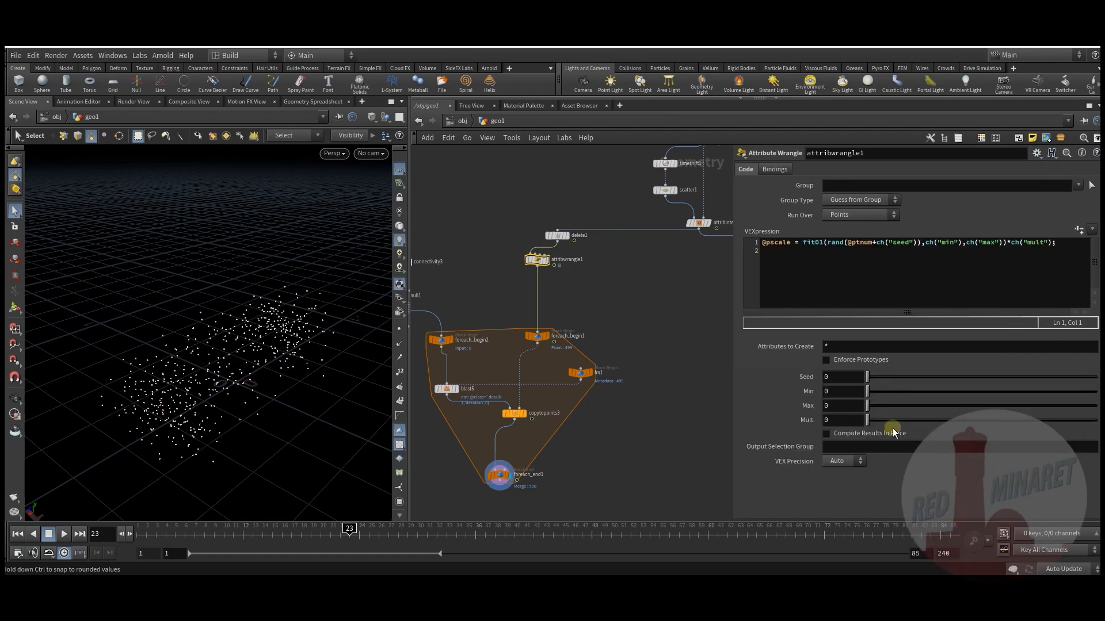
# Set attribwrangle1's Min to 0.108, Max to 0.359 and Mult to 0.894.
pyautogui.moveTo(968, 411); pyautogui.dragTo(909, 406)
pyautogui.click(901, 392)
pyautogui.click(614, 451)
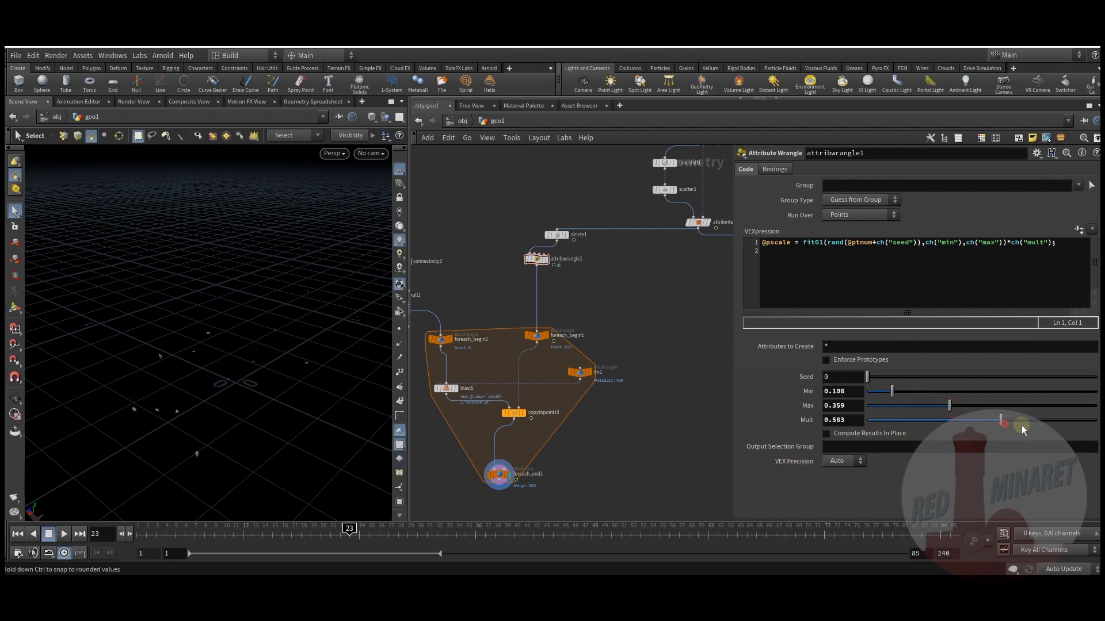
pyautogui.moveTo(1071, 425); pyautogui.dragTo(1074, 425)
# Examine the size and spread of the rescaled nut pieces from several angles and review the for-each network.
pyautogui.moveTo(487, 412); pyautogui.dragTo(515, 400, button='middle')
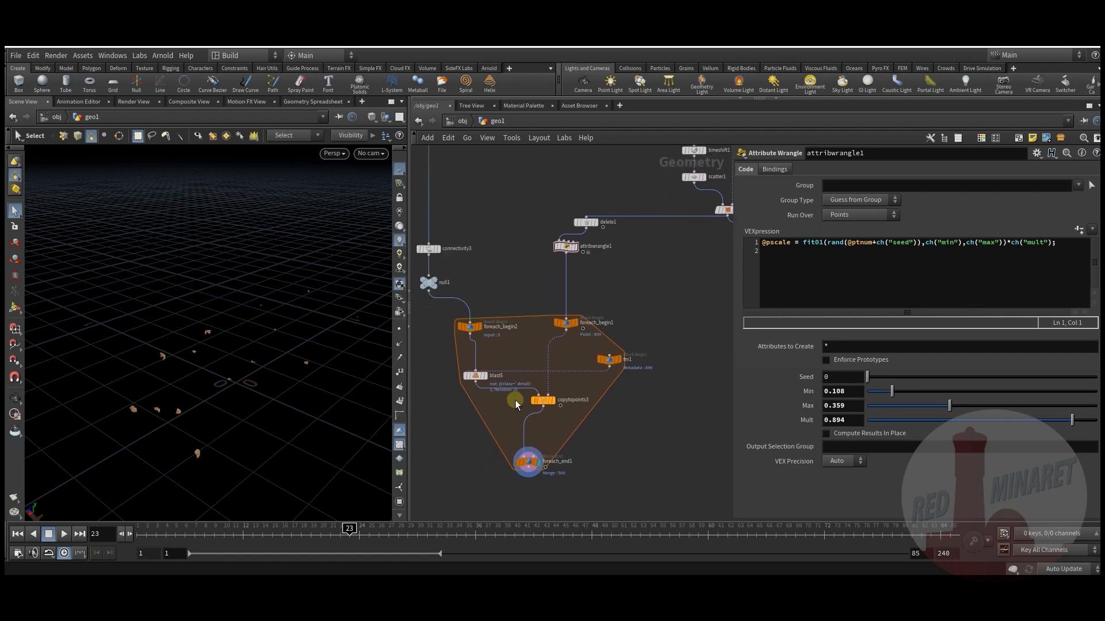
pyautogui.moveTo(454, 416); pyautogui.dragTo(498, 423, button='middle')
pyautogui.keyDown('alt'); pyautogui.moveTo(232, 402); pyautogui.dragTo(276, 397); pyautogui.keyUp('alt')
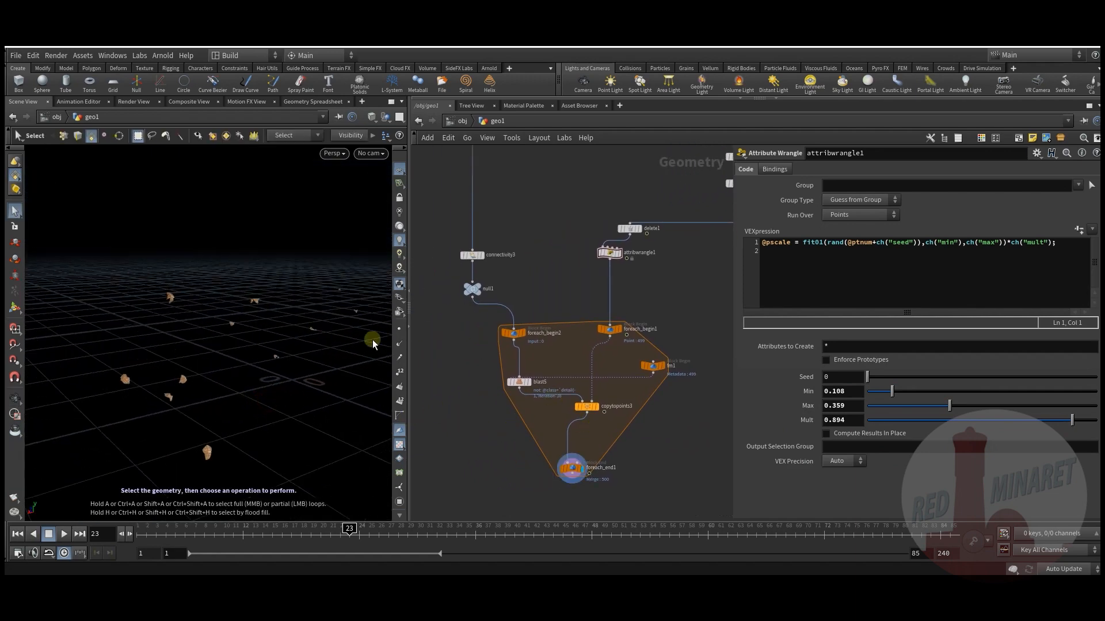
pyautogui.click(399, 327)
pyautogui.click(400, 329)
pyautogui.keyDown('alt'); pyautogui.moveTo(357, 340); pyautogui.dragTo(270, 351); pyautogui.keyUp('alt')
pyautogui.moveTo(596, 270); pyautogui.dragTo(631, 231, button='middle')
pyautogui.scroll(2, 510, 352)
pyautogui.moveTo(482, 352); pyautogui.dragTo(451, 387, button='middle')
pyautogui.moveTo(523, 344)
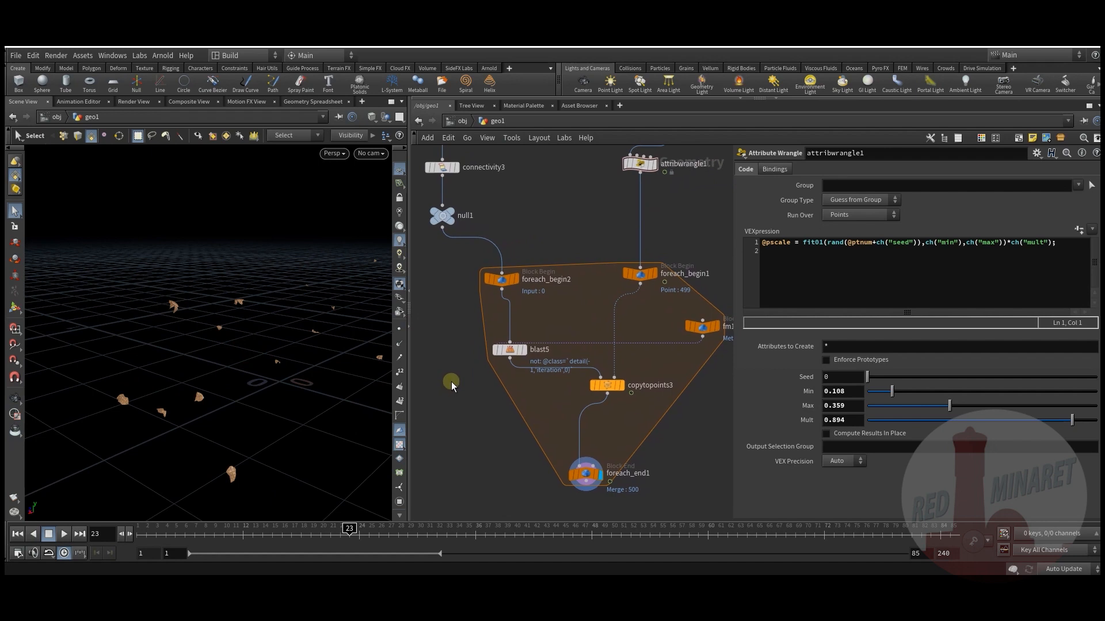
pyautogui.press('Escape')
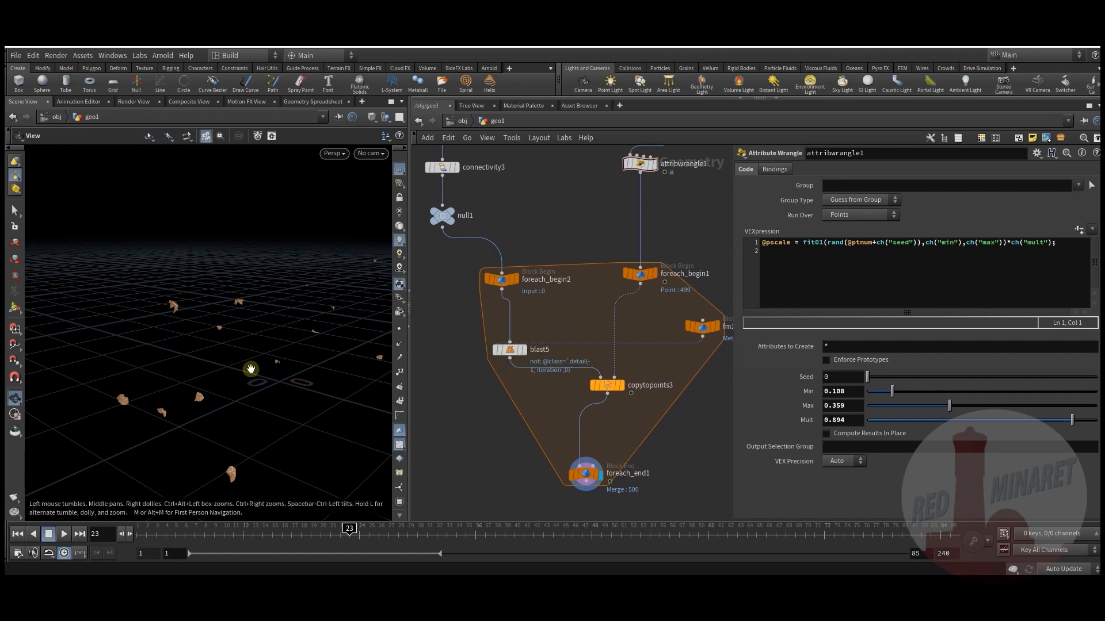
pyautogui.moveTo(250, 371); pyautogui.dragTo(250, 373)
# Add a For-Each Named Primitive loop above connectivity3.
pyautogui.scroll(-1, 250, 372)
pyautogui.moveTo(510, 209); pyautogui.dragTo(591, 373, button='middle')
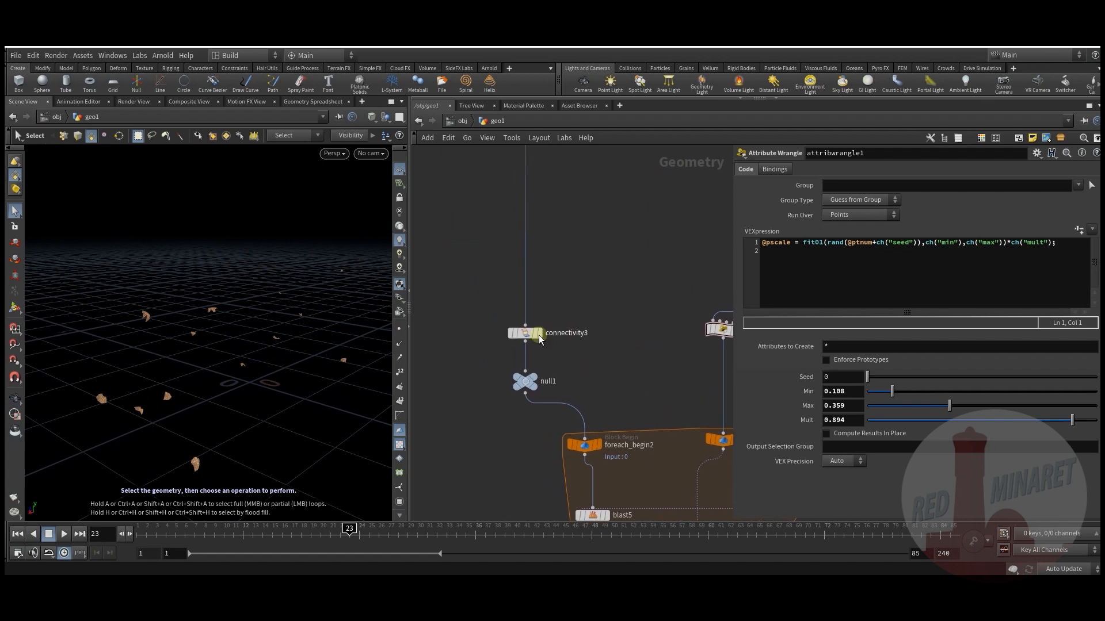
pyautogui.moveTo(544, 301); pyautogui.dragTo(614, 329, button='middle')
pyautogui.scroll(-3, 572, 392)
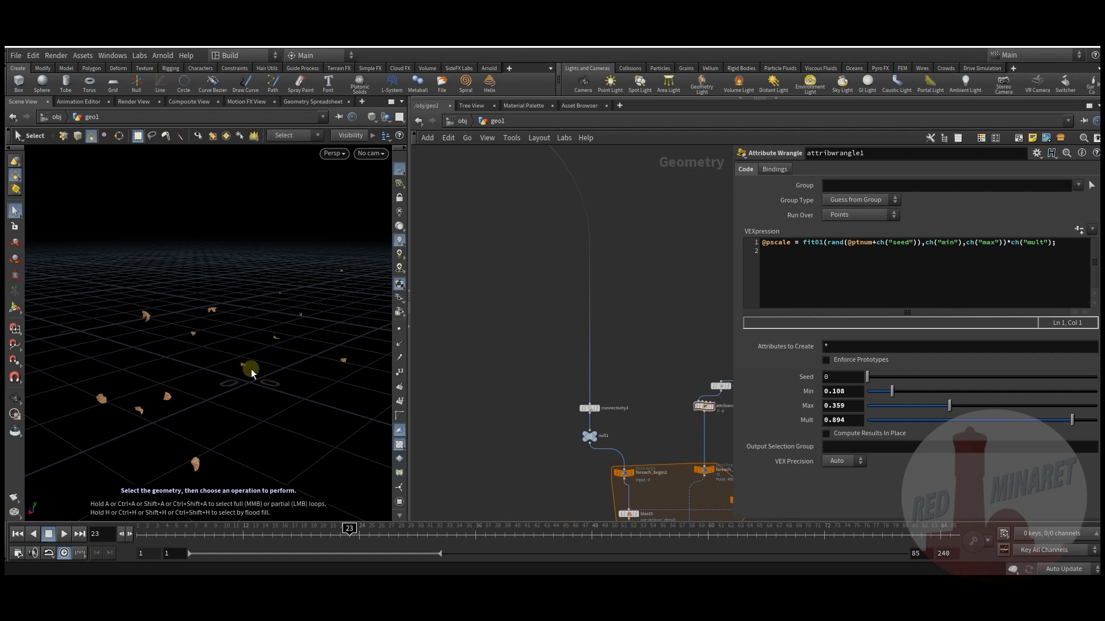
pyautogui.moveTo(611, 368); pyautogui.dragTo(579, 314, button='middle')
pyautogui.scroll(3, 584, 342)
pyautogui.scroll(-3, 602, 327)
pyautogui.moveTo(492, 251); pyautogui.dragTo(535, 328, button='middle')
pyautogui.moveTo(514, 377); pyautogui.dragTo(530, 337, button='middle')
pyautogui.press('Tab')
pyautogui.write('fo')
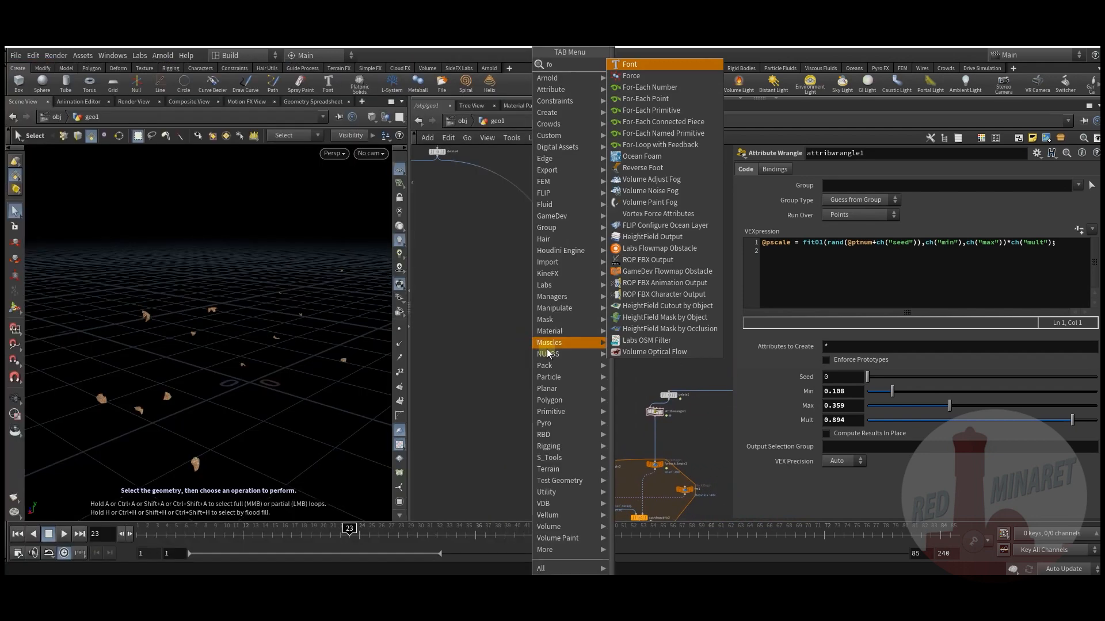
pyautogui.click(667, 136)
pyautogui.click(541, 296)
pyautogui.scroll(3, 503, 249)
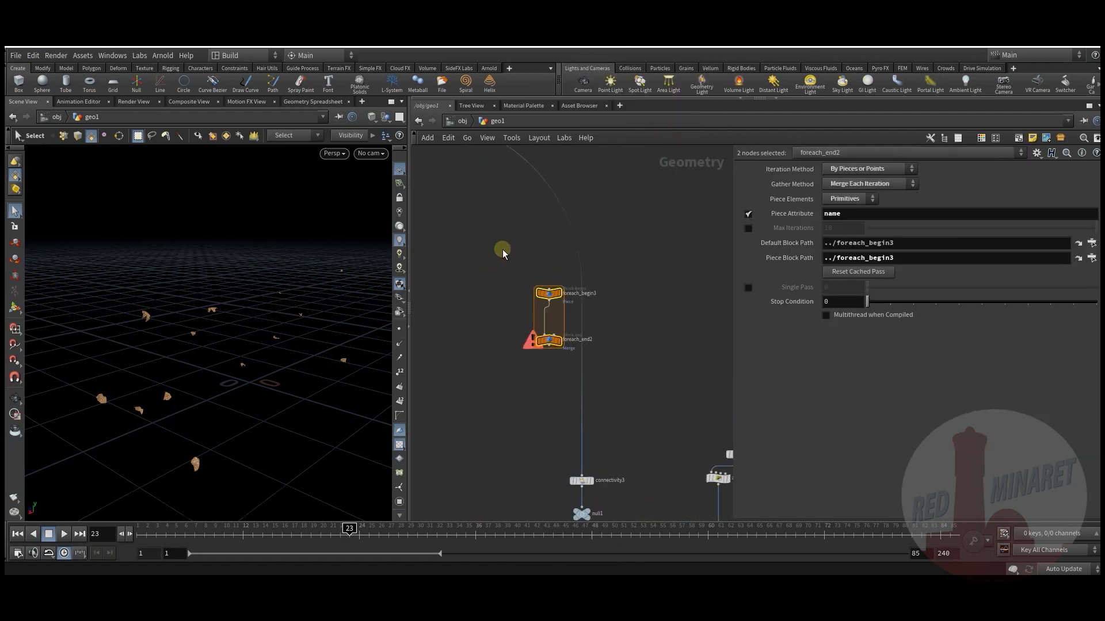
# Wire the new named-primitive loop into the branch feeding connectivity3.
pyautogui.moveTo(443, 182); pyautogui.dragTo(508, 274, button='middle')
pyautogui.click(507, 276)
pyautogui.moveTo(475, 212); pyautogui.dragTo(619, 386)
# Insert a Transform node between foreach_begin3 and foreach_end2.
pyautogui.scroll(2, 579, 378)
pyautogui.press('Tab')
pyautogui.write('tr')
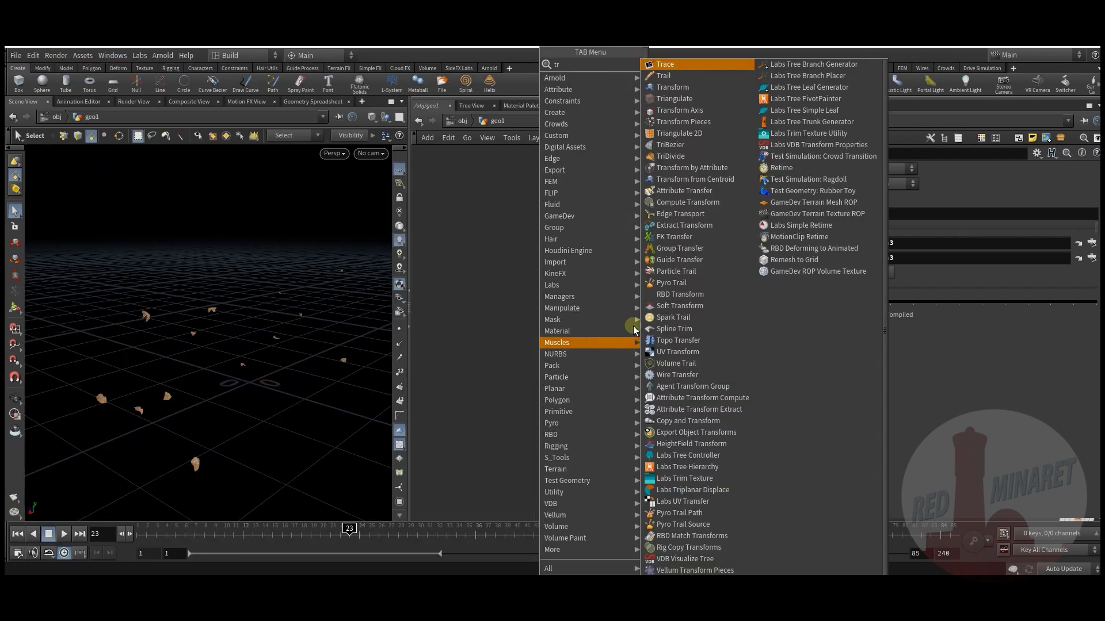
pyautogui.click(672, 87)
pyautogui.click(597, 338)
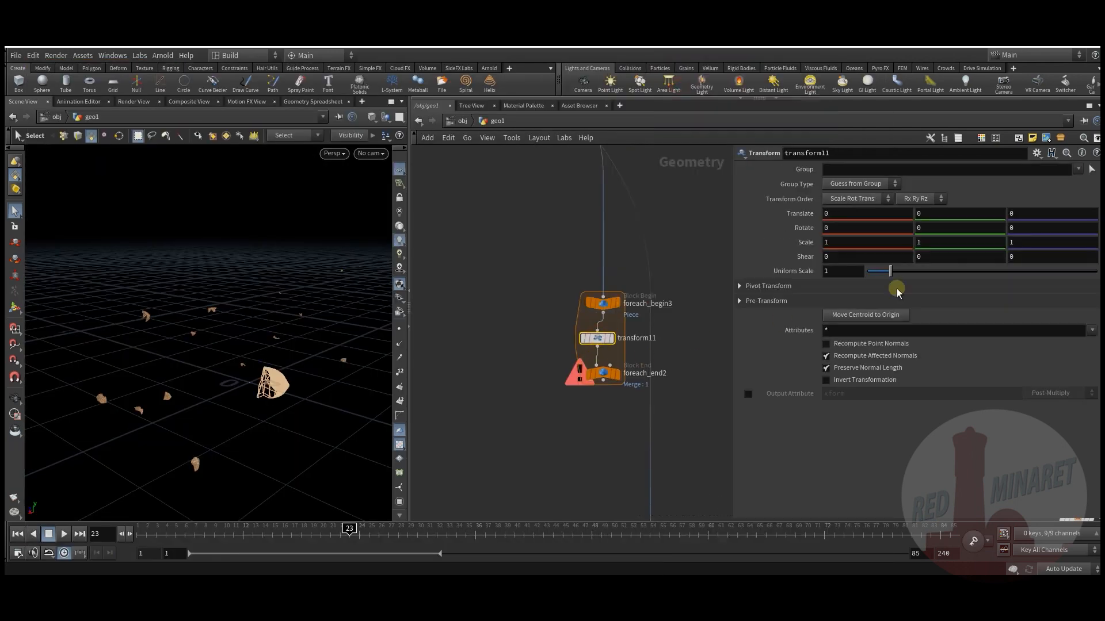
# Load the toCenter preset on transform11 and display foreach_end2.
pyautogui.click(1037, 154)
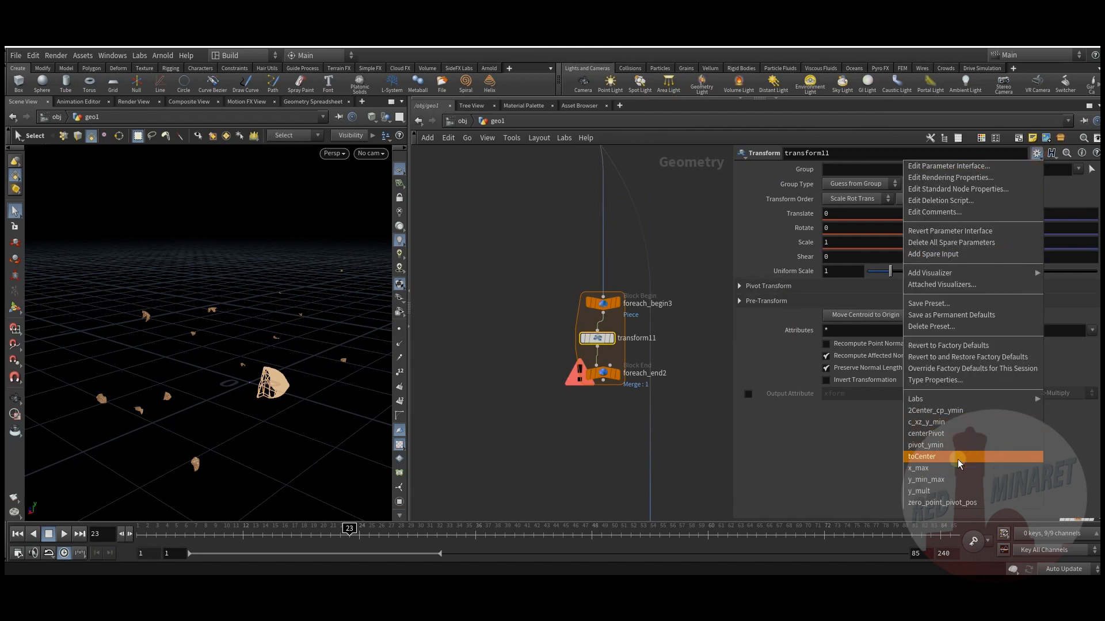
pyautogui.click(958, 458)
pyautogui.click(612, 378)
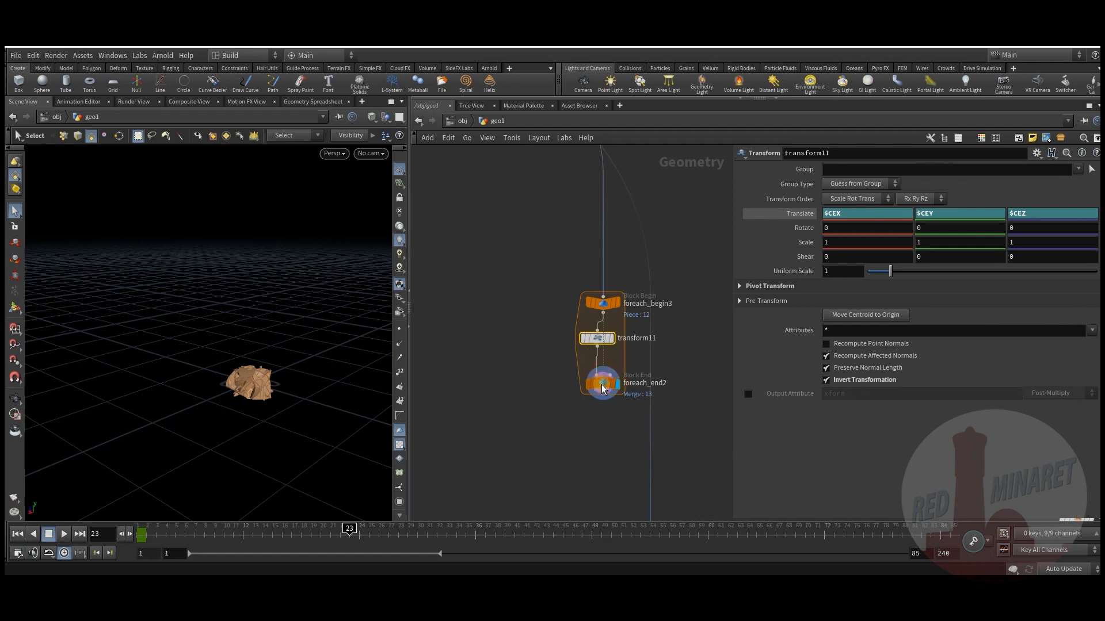
# View the centred pieces, align transform11 with its loop nodes and expand its Pivot Transform parameters.
pyautogui.keyDown('alt'); pyautogui.moveTo(248, 384); pyautogui.dragTo(256, 415); pyautogui.keyUp('alt')
pyautogui.moveTo(611, 316)
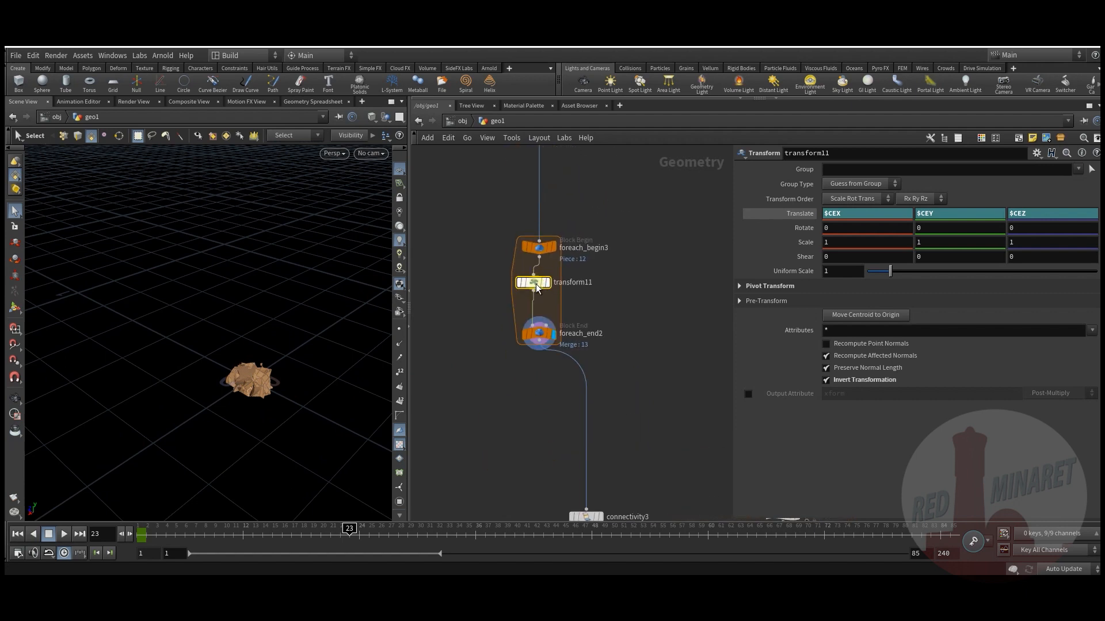
pyautogui.moveTo(536, 288); pyautogui.dragTo(542, 294)
pyautogui.click(471, 334)
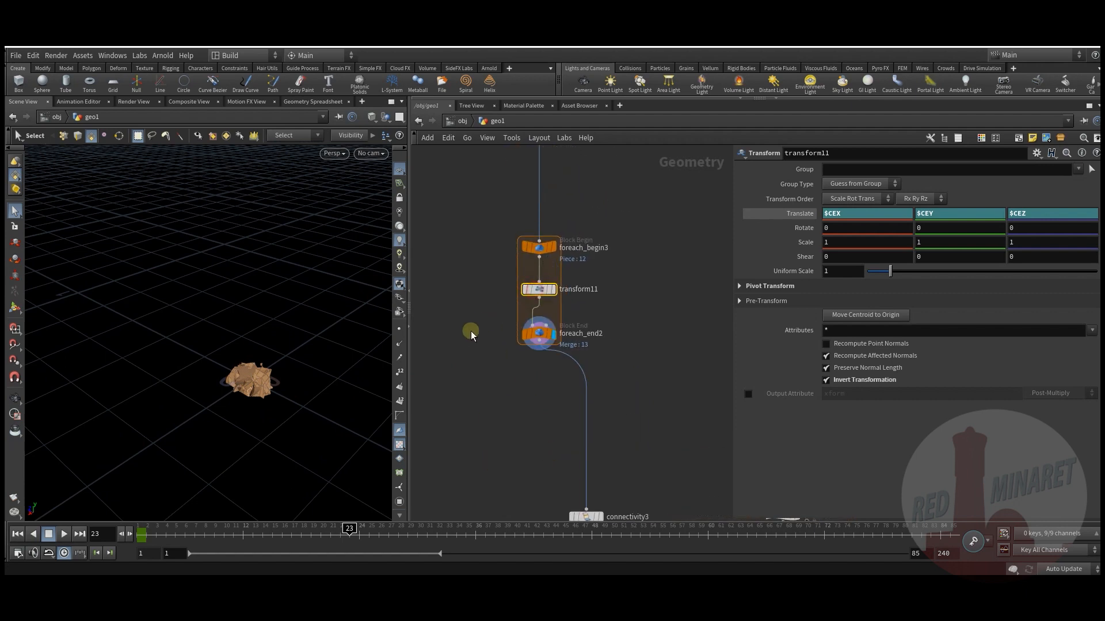
pyautogui.click(741, 285)
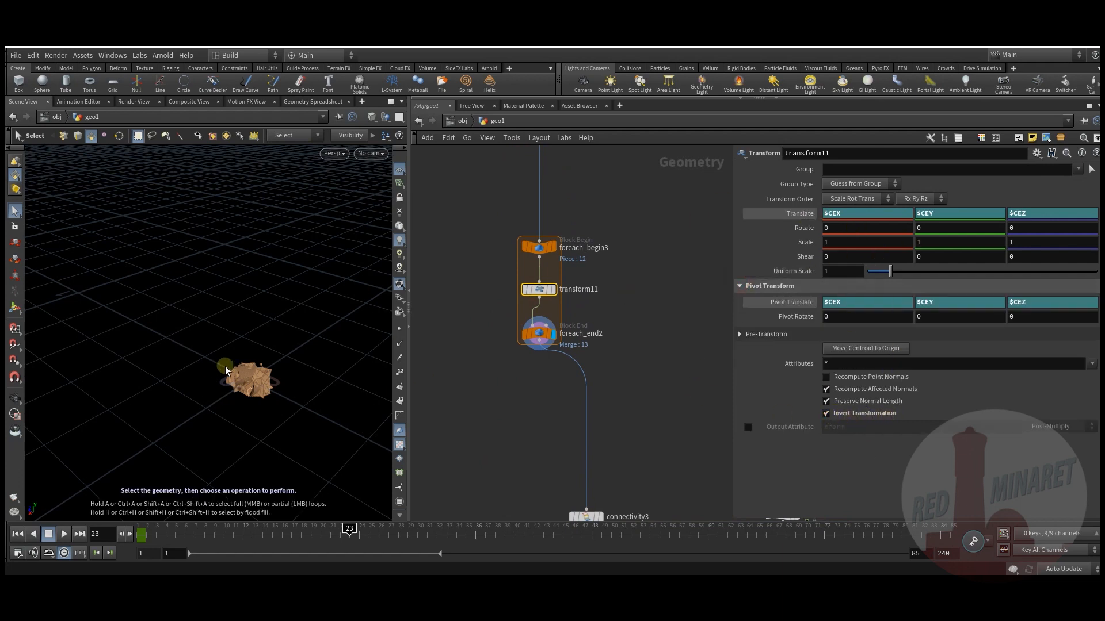
# Display foreach_end1 and check how the centred pieces sit on the points.
pyautogui.moveTo(599, 439); pyautogui.dragTo(572, 281, button='middle')
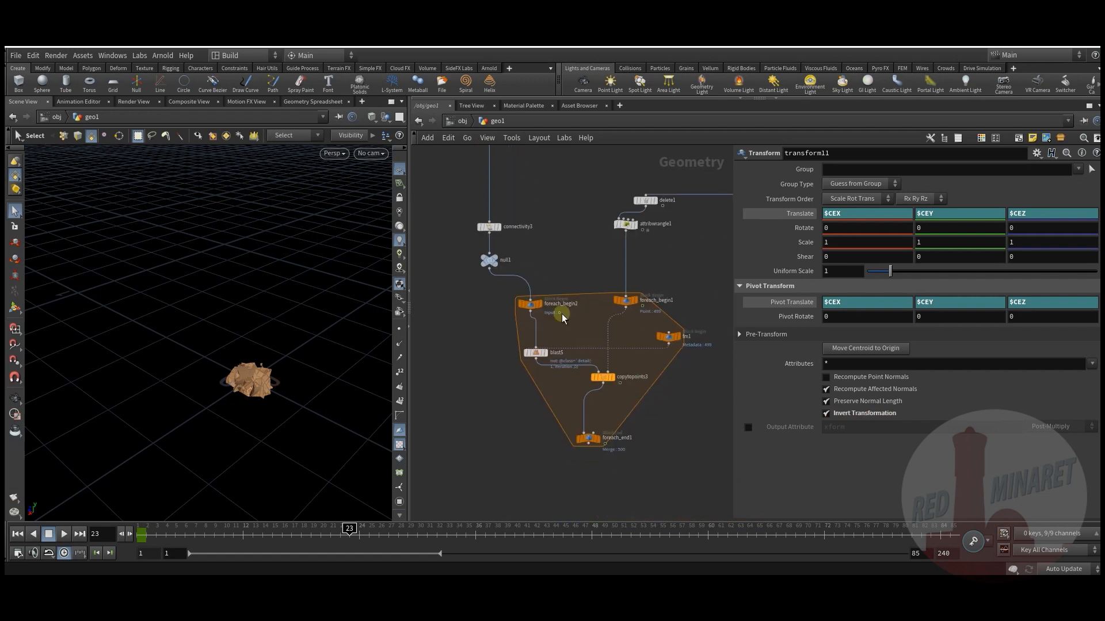
pyautogui.click(595, 430)
pyautogui.click(573, 420)
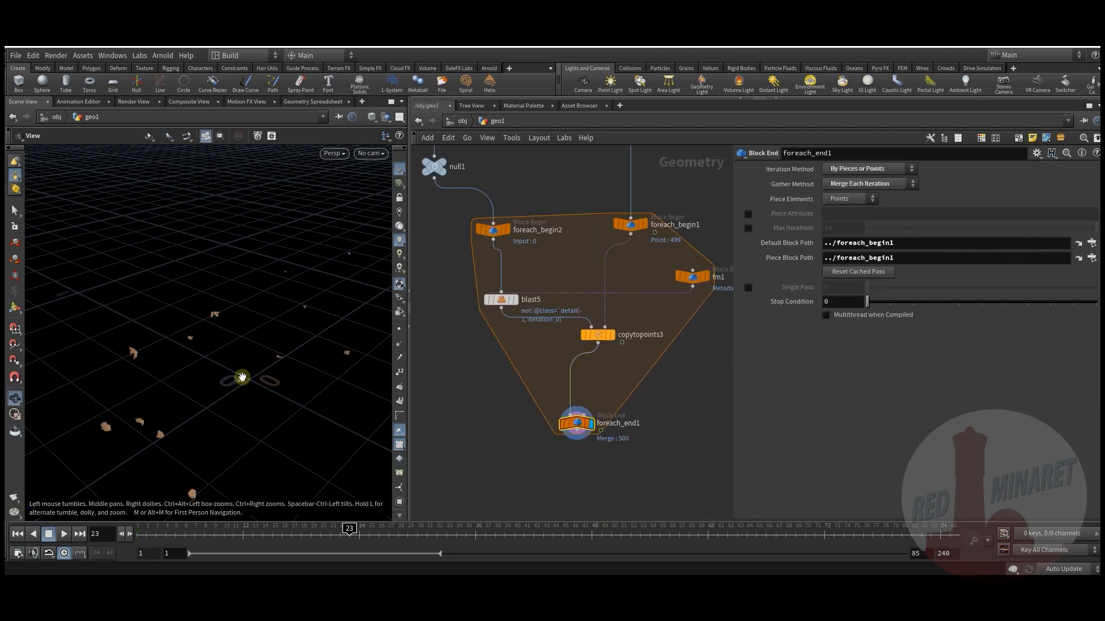
pyautogui.moveTo(529, 320); pyautogui.dragTo(513, 340, button='middle')
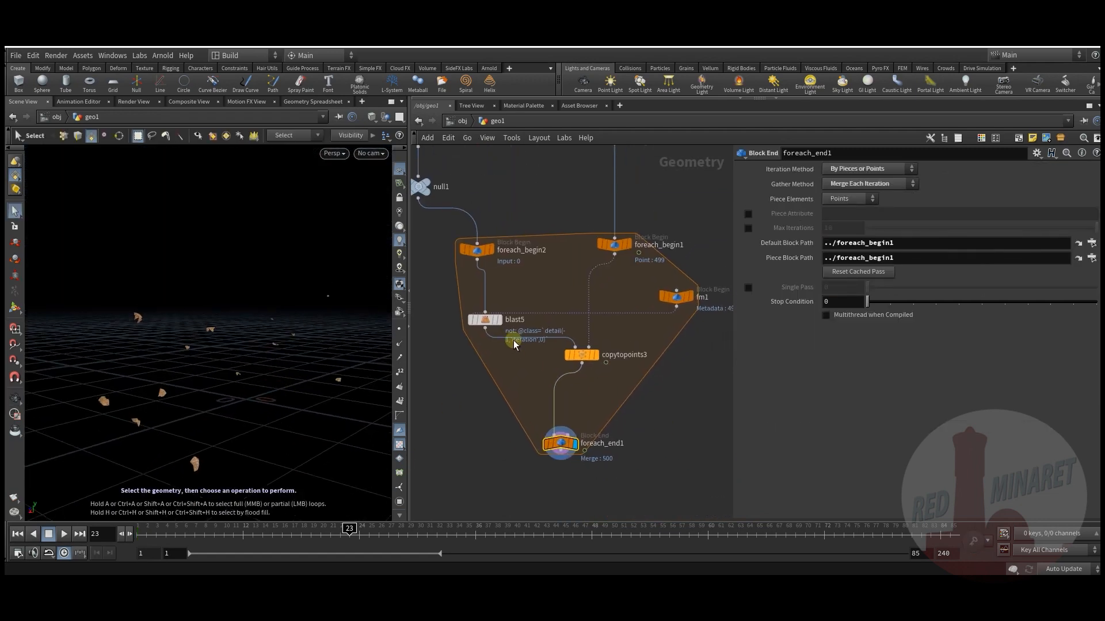
pyautogui.click(486, 319)
pyautogui.moveTo(649, 298); pyautogui.dragTo(654, 316, button='middle')
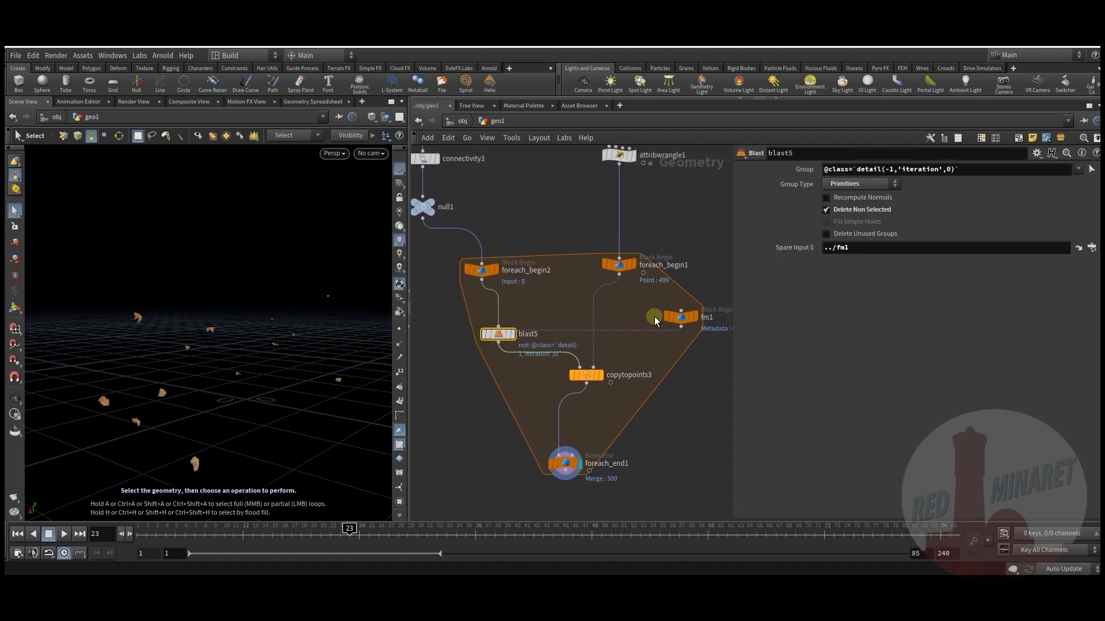
pyautogui.click(855, 169)
pyautogui.moveTo(881, 214)
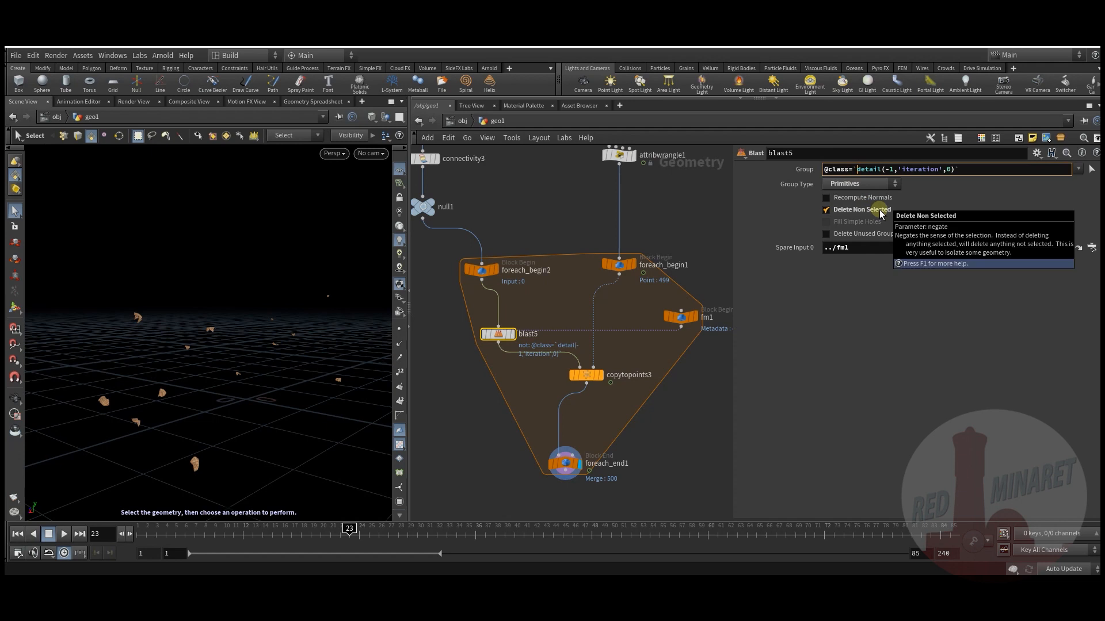
pyautogui.write('rand(')
pyautogui.press('Right')
pyautogui.press('Right')
pyautogui.press('Right')
pyautogui.press('Right')
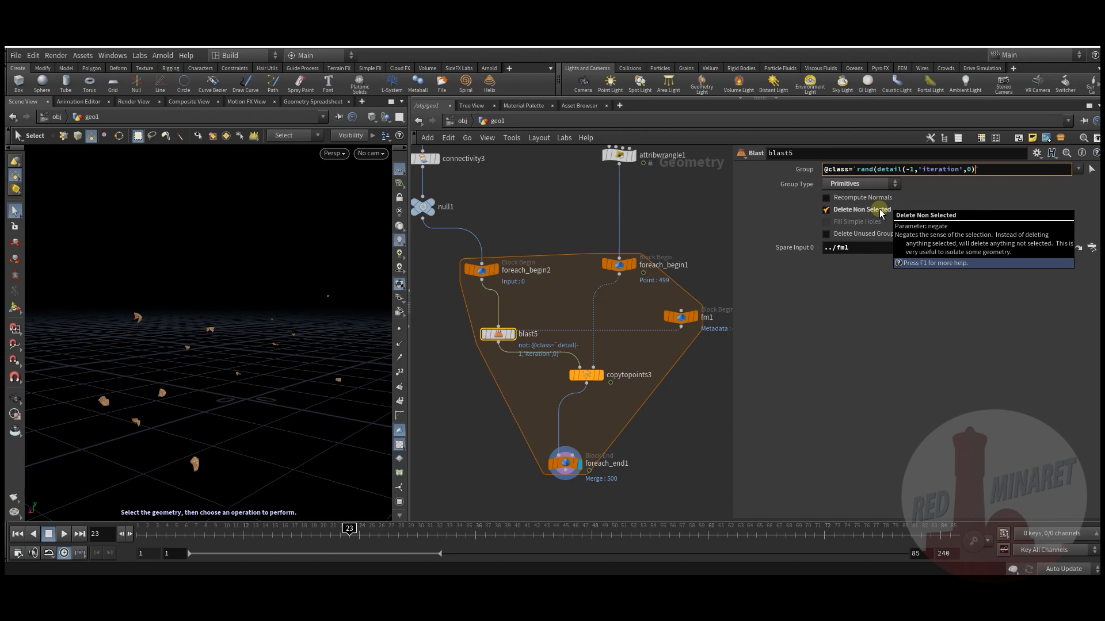
pyautogui.press('Return')
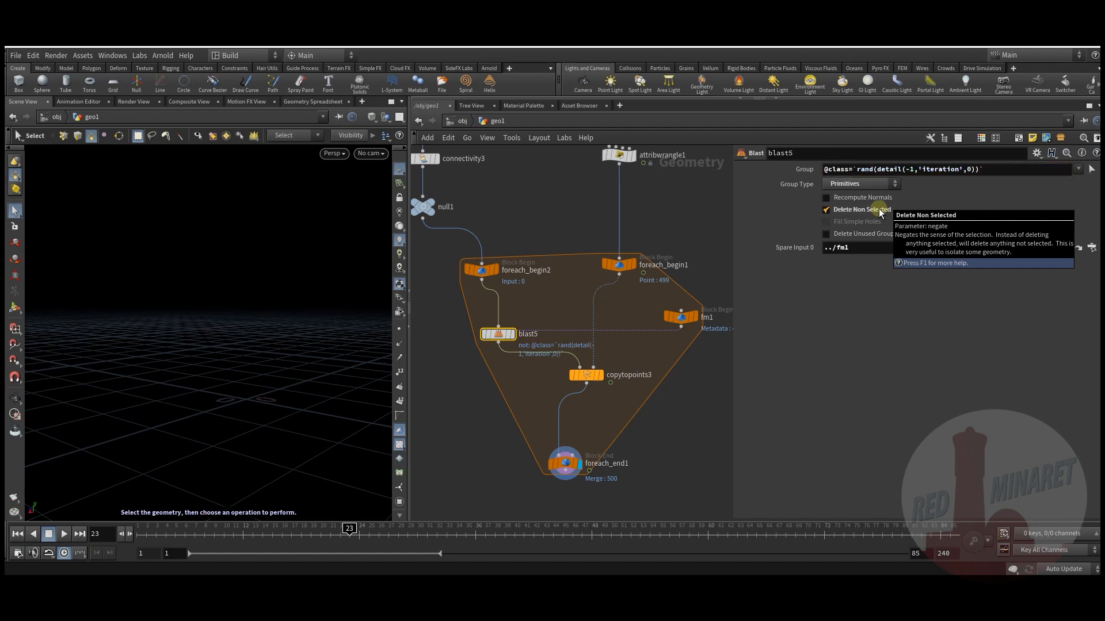
pyautogui.click(855, 168)
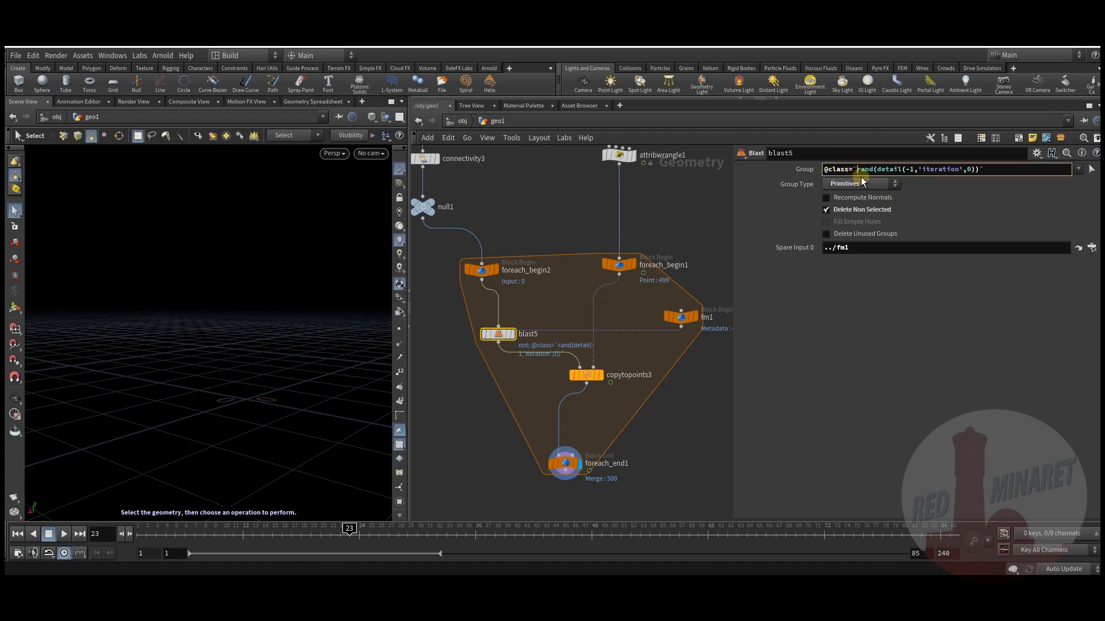
pyautogui.press('End')
pyautogui.write('*15')
pyautogui.press('Return')
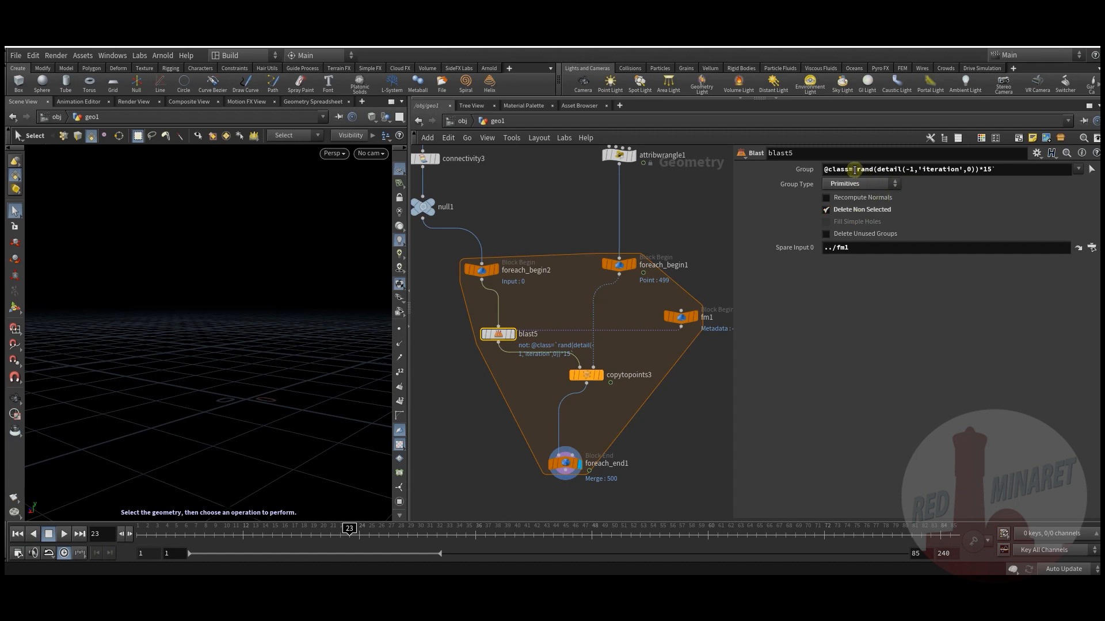
pyautogui.click(858, 169)
pyautogui.write('ceil(')
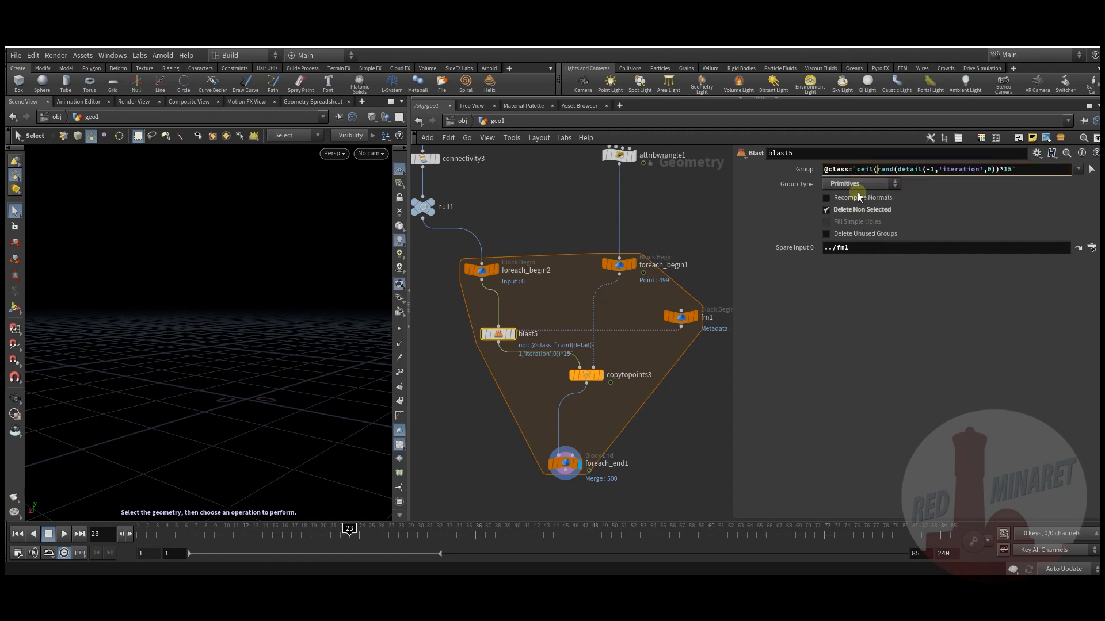
pyautogui.press('End')
pyautogui.press('Return')
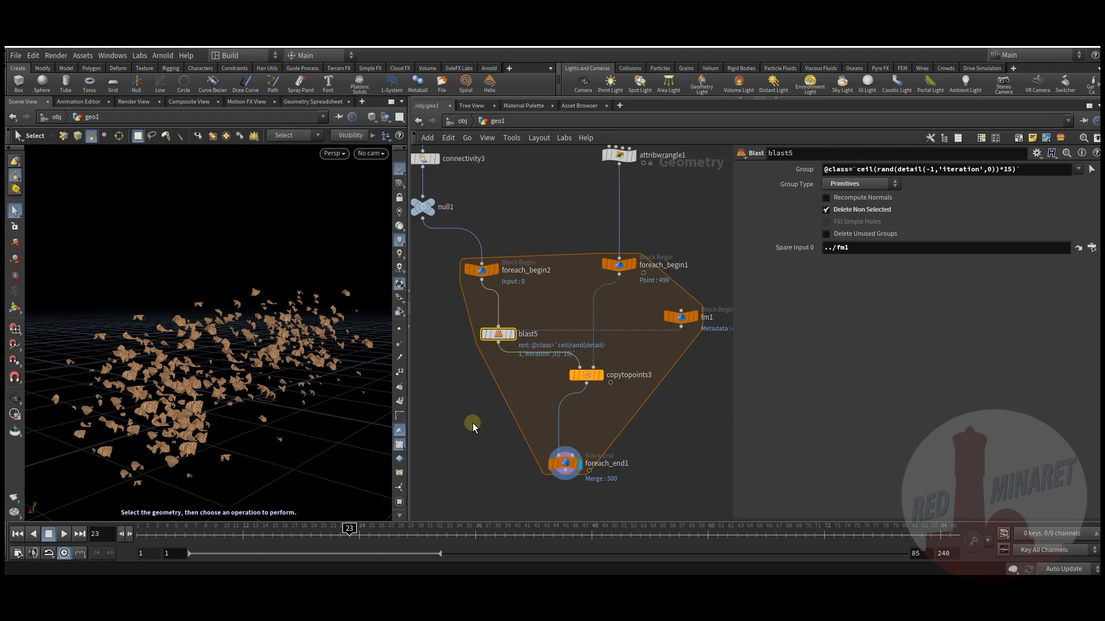
# Inspect the randomly chosen nut pieces copied across the points.
pyautogui.moveTo(470, 424); pyautogui.dragTo(489, 402, button='middle')
pyautogui.press('Escape')
pyautogui.moveTo(262, 351)
pyautogui.mouseDown()
pyautogui.moveTo(247, 365)
pyautogui.moveTo(250, 349)
pyautogui.moveTo(257, 358)
pyautogui.moveTo(247, 347)
pyautogui.moveTo(261, 353)
pyautogui.mouseUp()
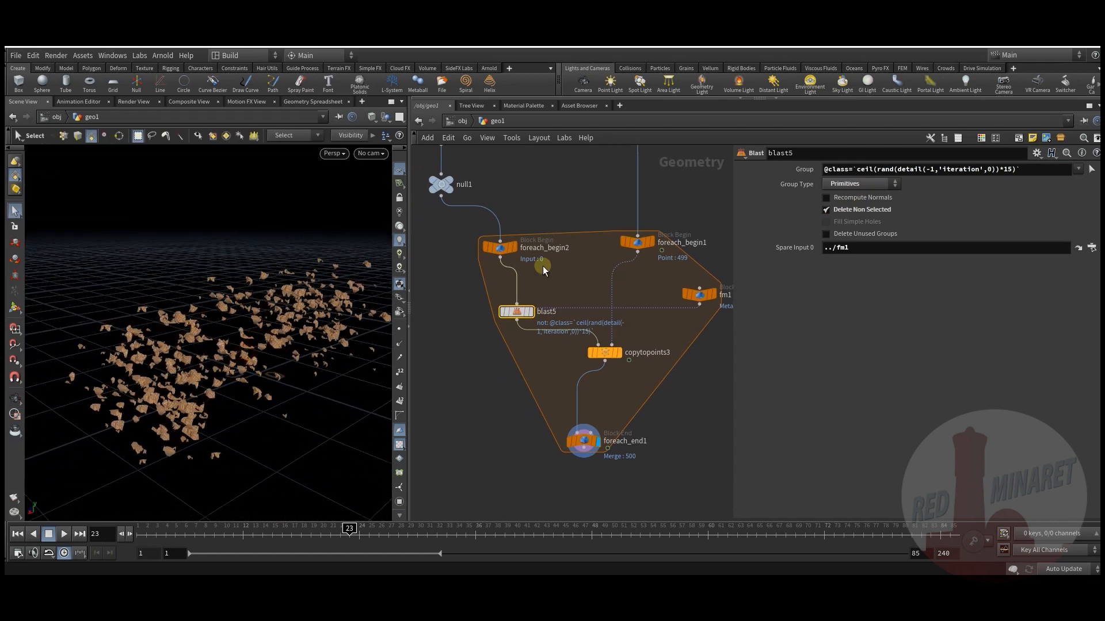
# Display attribwrangle1 to review its points and pscale settings, then display blast5 to check its output.
pyautogui.moveTo(562, 276); pyautogui.dragTo(496, 417, button='middle')
pyautogui.click(575, 274)
pyautogui.click(584, 274)
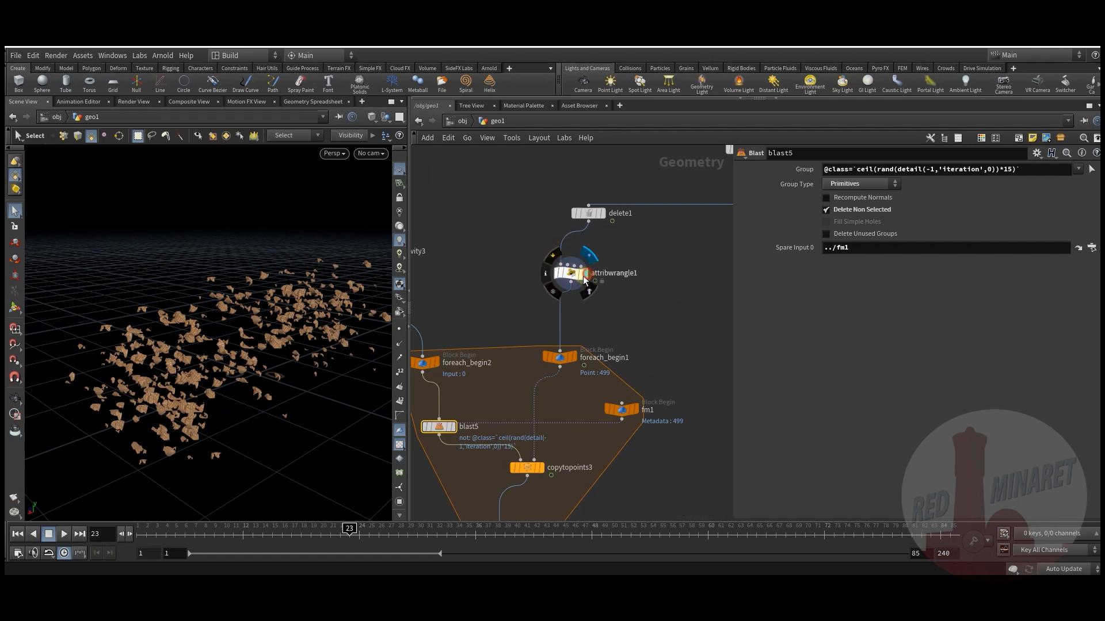
pyautogui.moveTo(489, 282); pyautogui.dragTo(561, 234, button='middle')
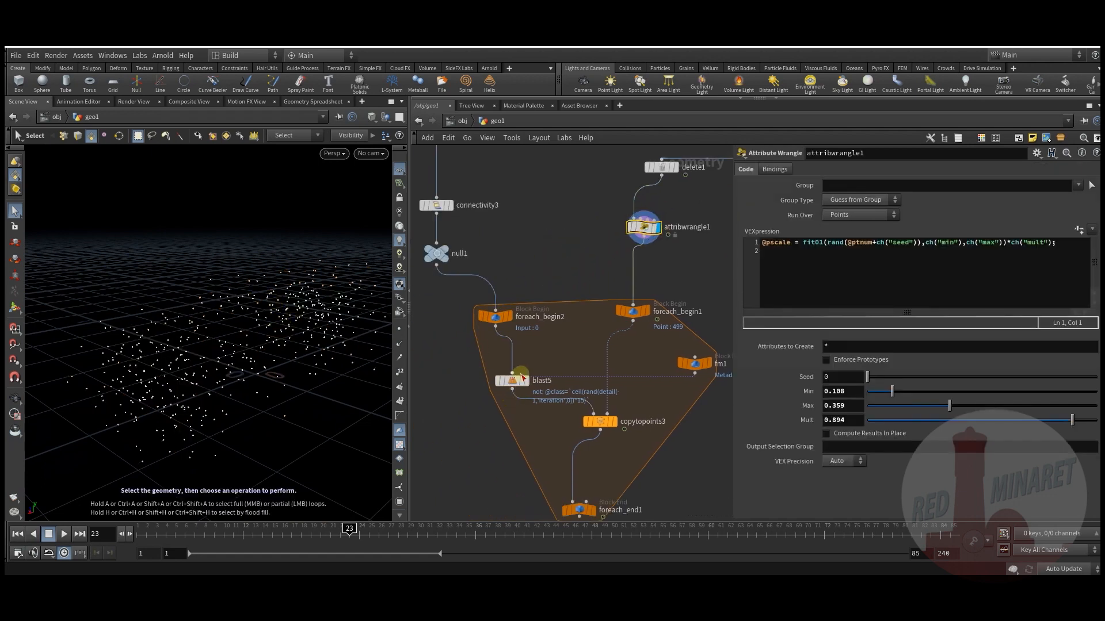
pyautogui.click(528, 382)
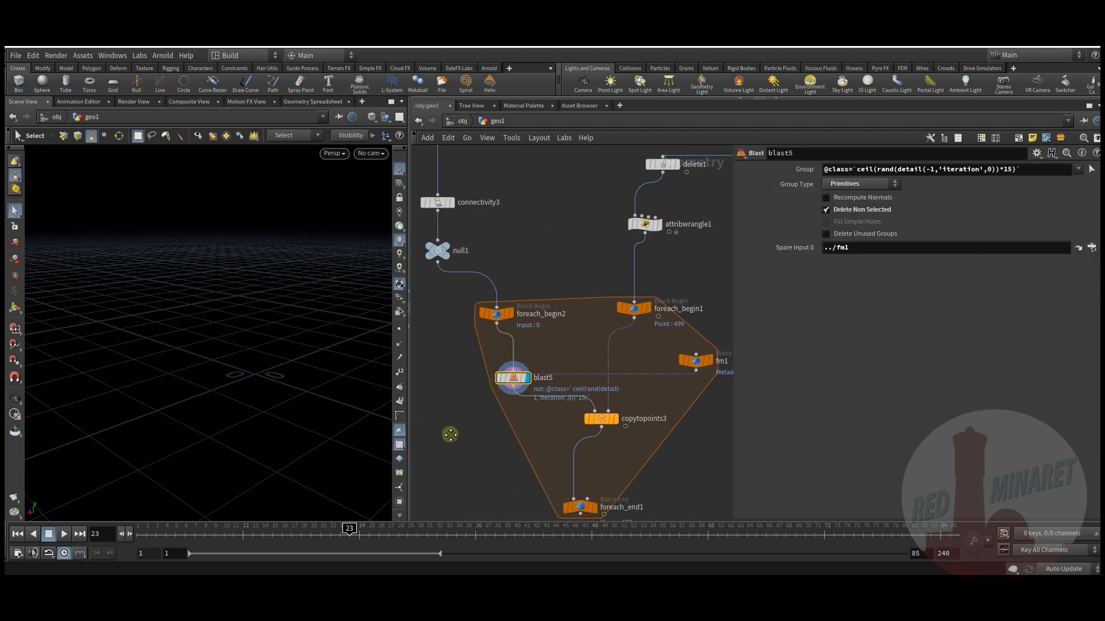
pyautogui.moveTo(549, 403); pyautogui.dragTo(547, 361, button='middle')
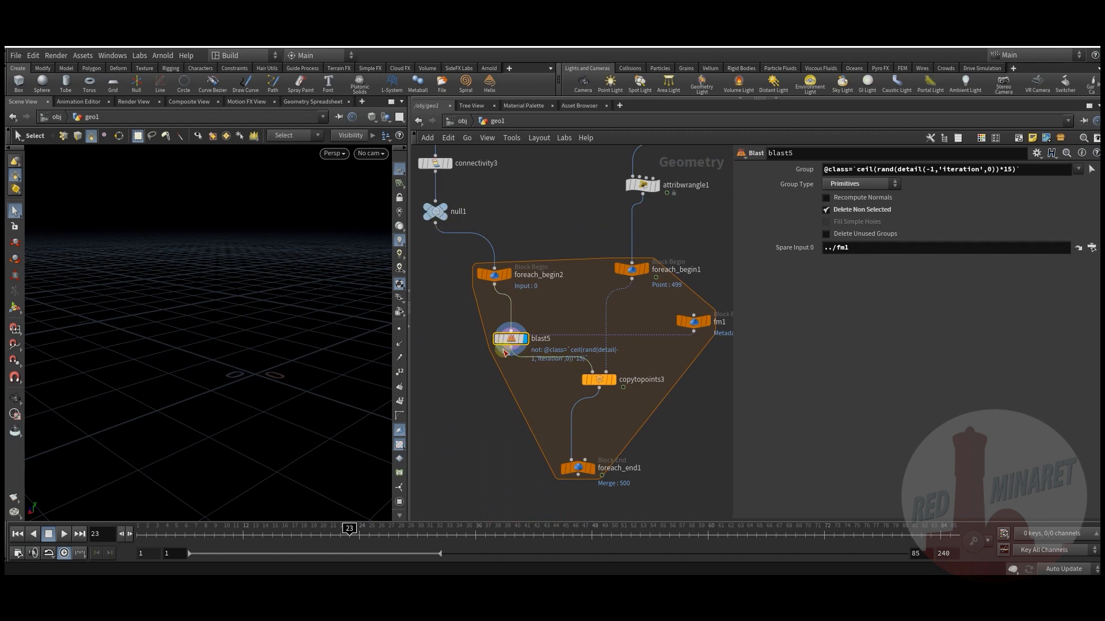
# Display the merged output of foreach_end1.
pyautogui.moveTo(464, 303); pyautogui.dragTo(475, 322, button='middle')
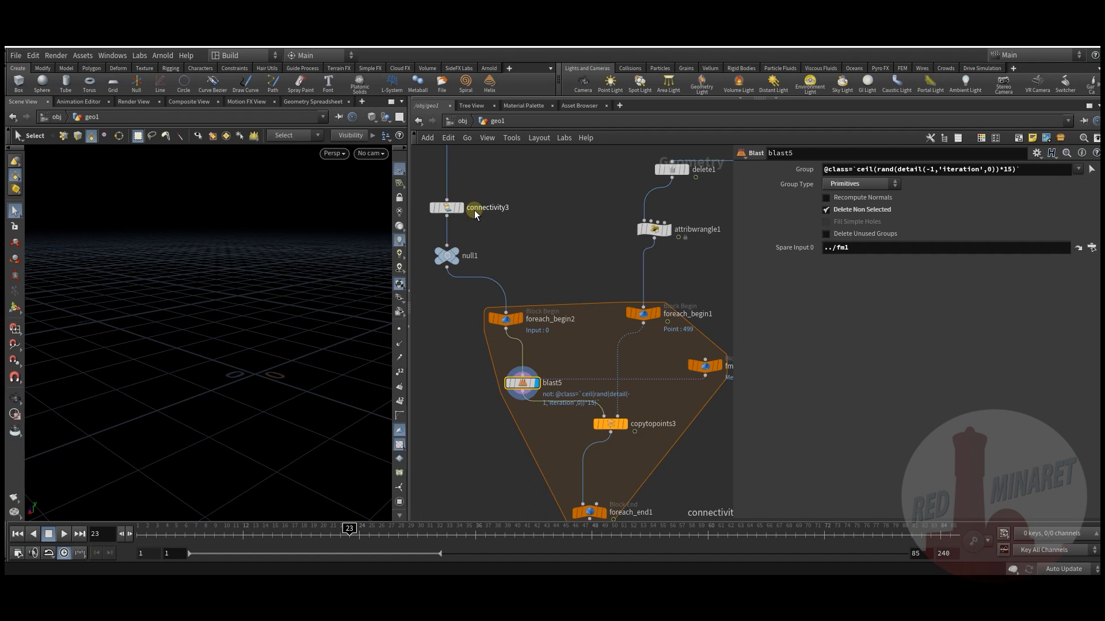
pyautogui.moveTo(480, 334); pyautogui.dragTo(460, 219, button='middle')
pyautogui.click(589, 395)
pyautogui.moveTo(590, 395); pyautogui.dragTo(533, 515, button='middle')
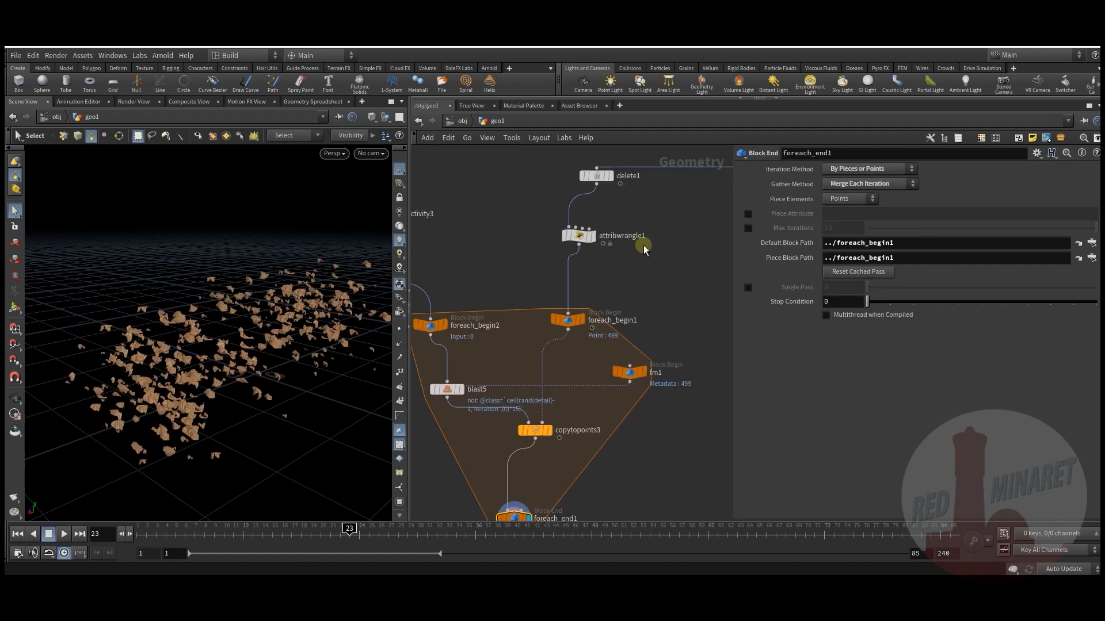
# Move attribwrangle1 closer to delete1 and adjust its pscale range to Min 0.058 and Max 0.317.
pyautogui.moveTo(631, 288); pyautogui.dragTo(625, 301, button='middle')
pyautogui.moveTo(569, 251); pyautogui.dragTo(588, 226)
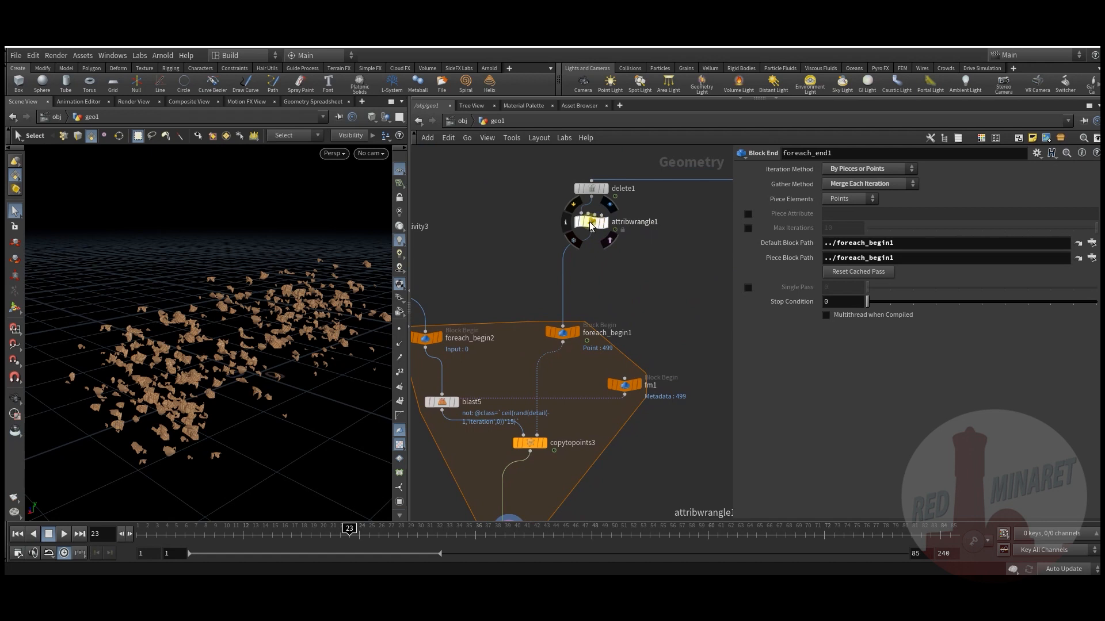
pyautogui.click(588, 226)
pyautogui.moveTo(947, 406); pyautogui.dragTo(881, 393)
# Enable Pack and Instance on copytopoints3.
pyautogui.moveTo(671, 458); pyautogui.dragTo(653, 370, button='middle')
pyautogui.click(529, 382)
pyautogui.click(825, 227)
pyautogui.press('Escape')
# Scrub the animation to frame 48 and examine the copied nut pieces from another angle.
pyautogui.moveTo(144, 449); pyautogui.dragTo(225, 369)
pyautogui.press('s')
pyautogui.moveTo(281, 541); pyautogui.dragTo(592, 537)
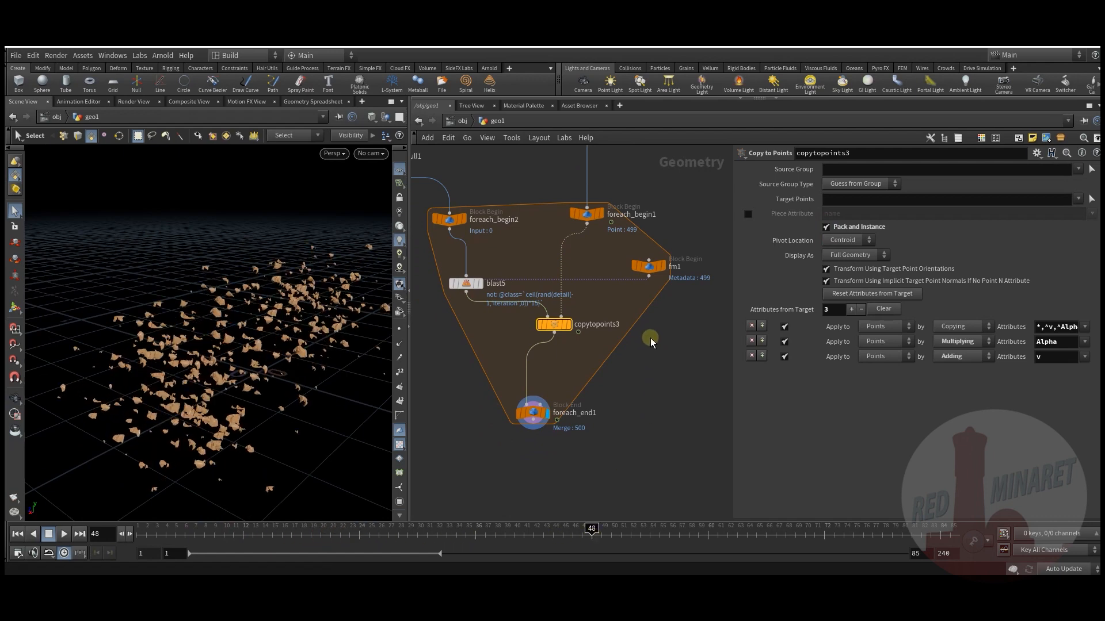
pyautogui.moveTo(246, 387); pyautogui.dragTo(394, 400)
# Reduce the Force Total Count of scatter1 to 150.
pyautogui.moveTo(614, 439); pyautogui.dragTo(555, 473, button='middle')
pyautogui.scroll(-3, 555, 473)
pyautogui.moveTo(576, 331); pyautogui.dragTo(529, 454, button='middle')
pyautogui.scroll(1, 511, 311)
pyautogui.moveTo(536, 249); pyautogui.dragTo(498, 333, button='middle')
pyautogui.moveTo(520, 267)
pyautogui.mouseDown(button='middle')
pyautogui.moveTo(504, 297)
pyautogui.moveTo(518, 257)
pyautogui.moveTo(517, 167)
pyautogui.mouseUp(button='middle')
pyautogui.scroll(2, 503, 294)
pyautogui.moveTo(509, 450); pyautogui.dragTo(511, 353, button='middle')
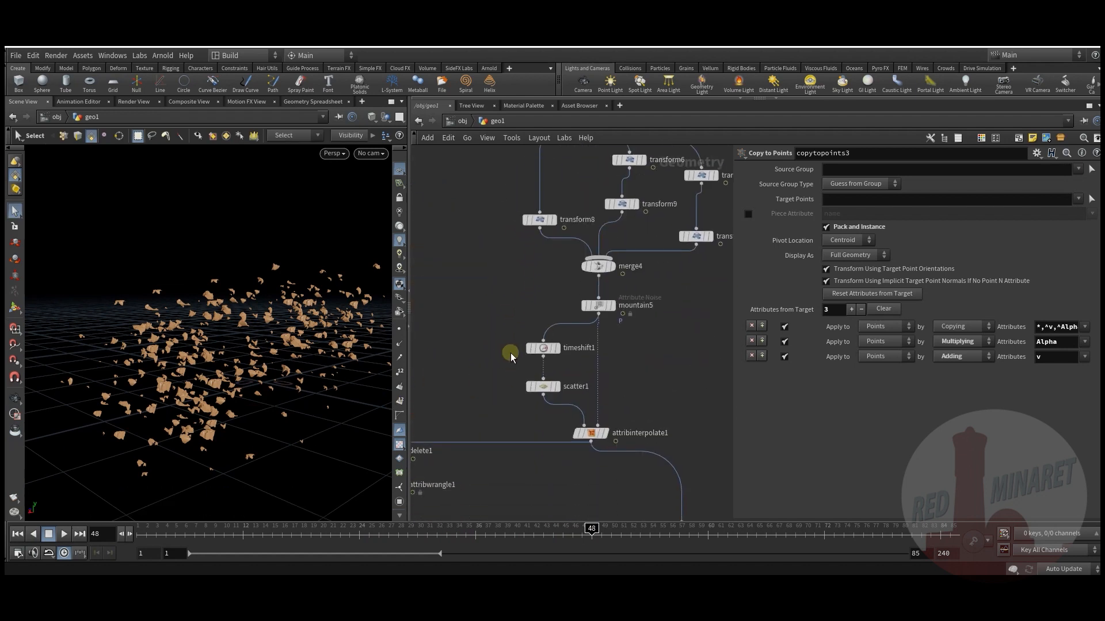
pyautogui.click(538, 386)
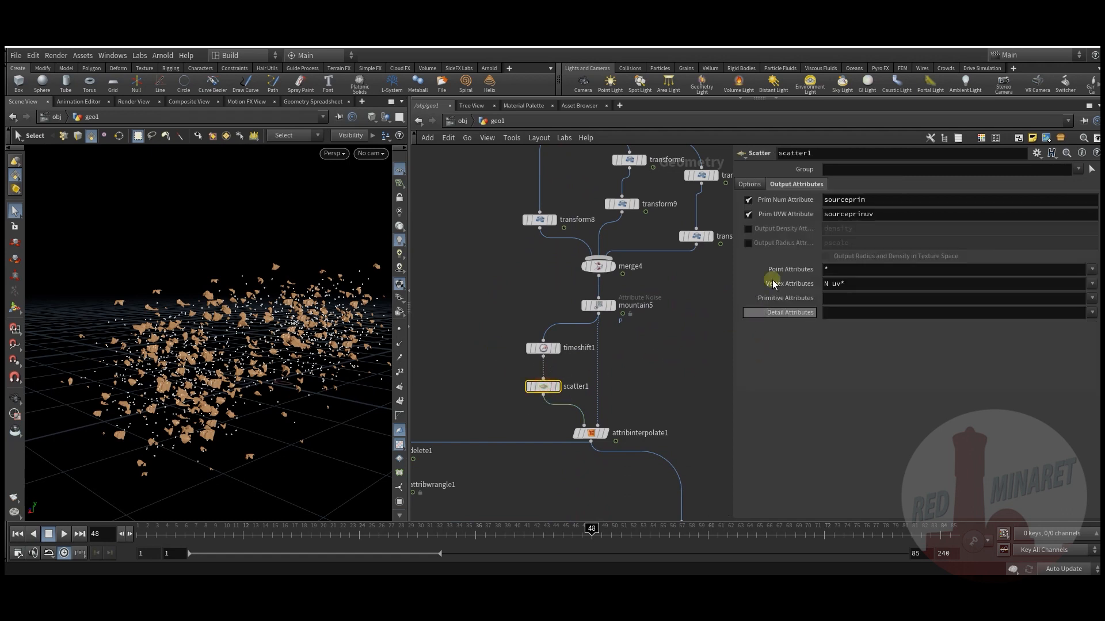
pyautogui.click(749, 184)
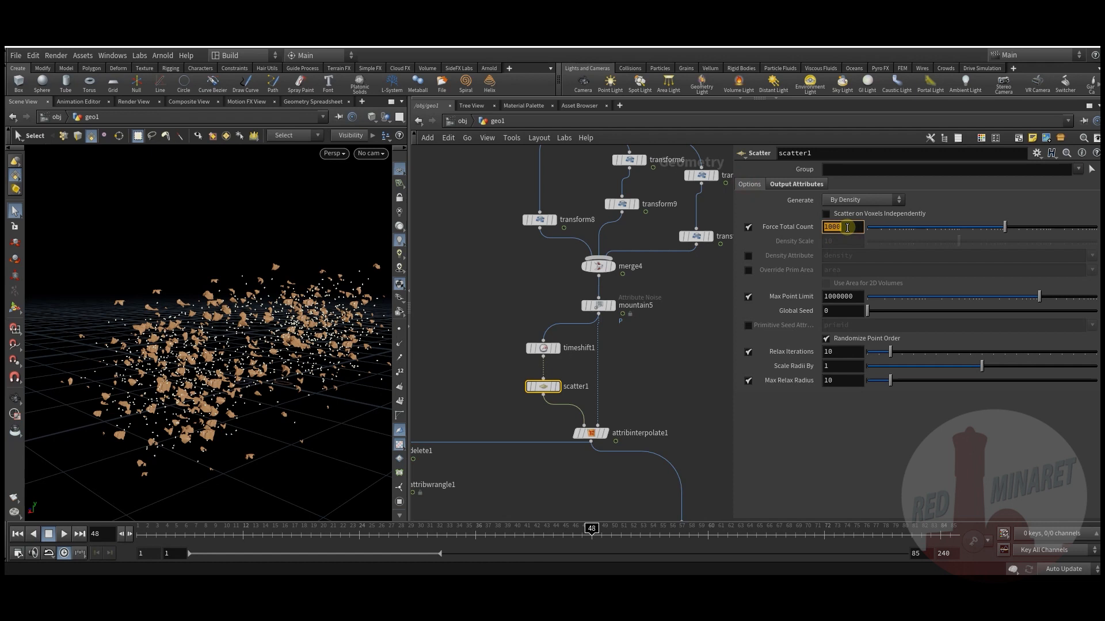
pyautogui.write('50')
pyautogui.press('Return')
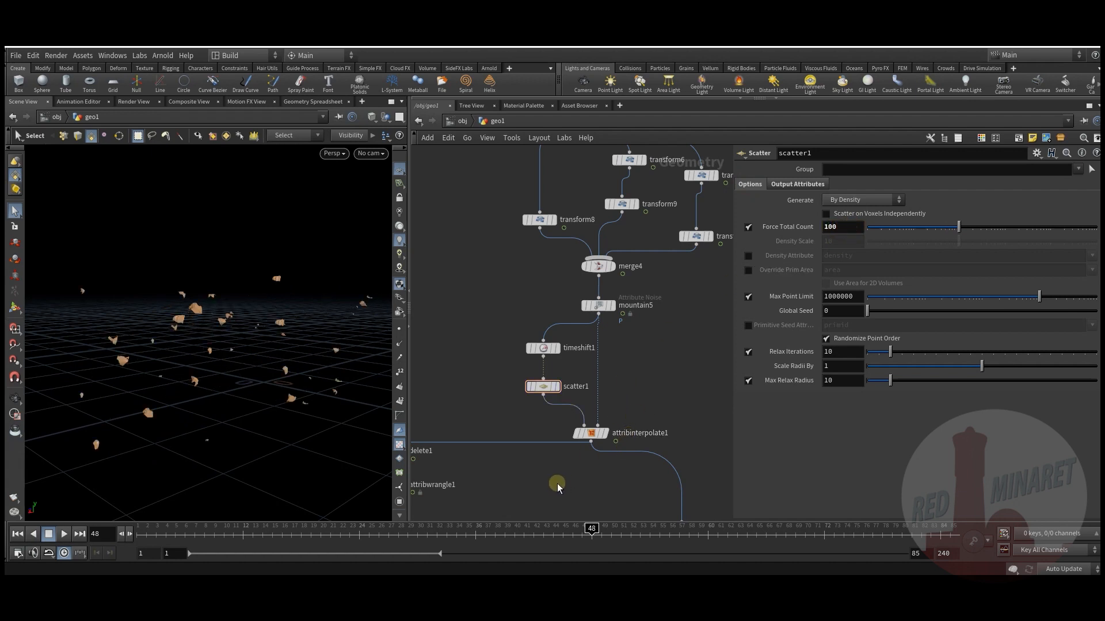
pyautogui.moveTo(562, 461); pyautogui.dragTo(598, 403, button='middle')
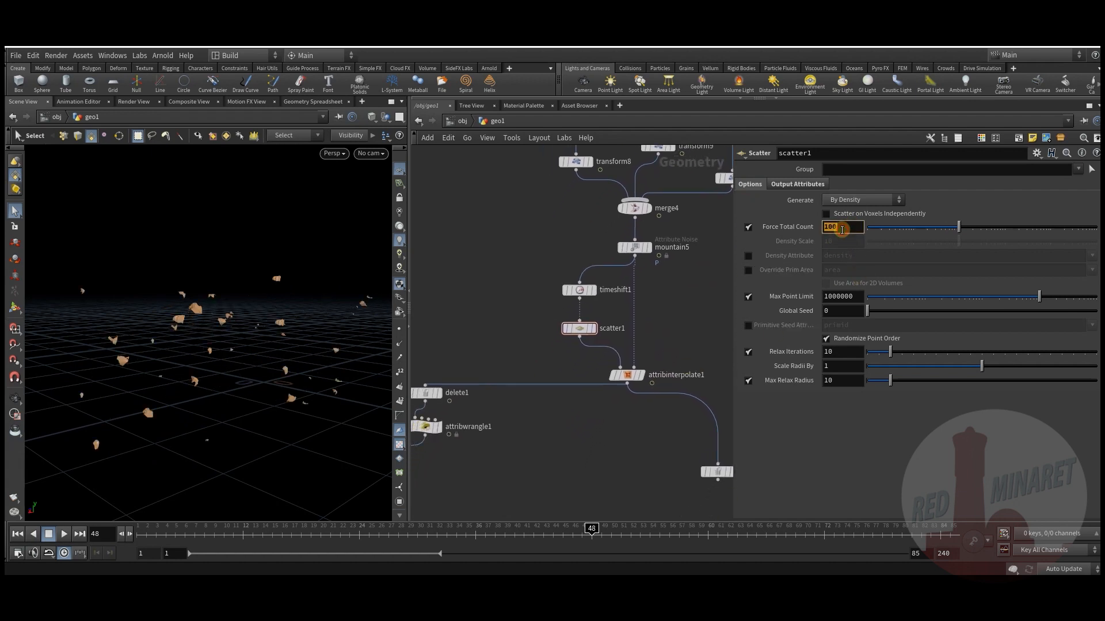
pyautogui.moveTo(562, 446); pyautogui.dragTo(659, 288, button='middle')
pyautogui.scroll(-3, 659, 289)
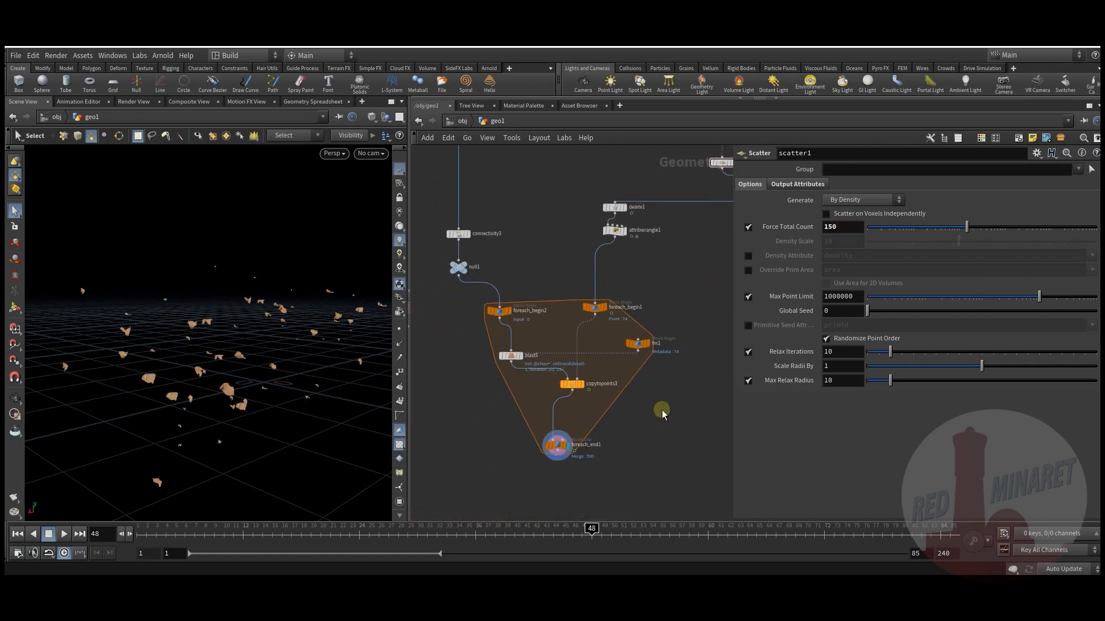
# Scrub the animation to frame 43 to check the density and size of the nut pieces.
pyautogui.moveTo(276, 414); pyautogui.dragTo(314, 405)
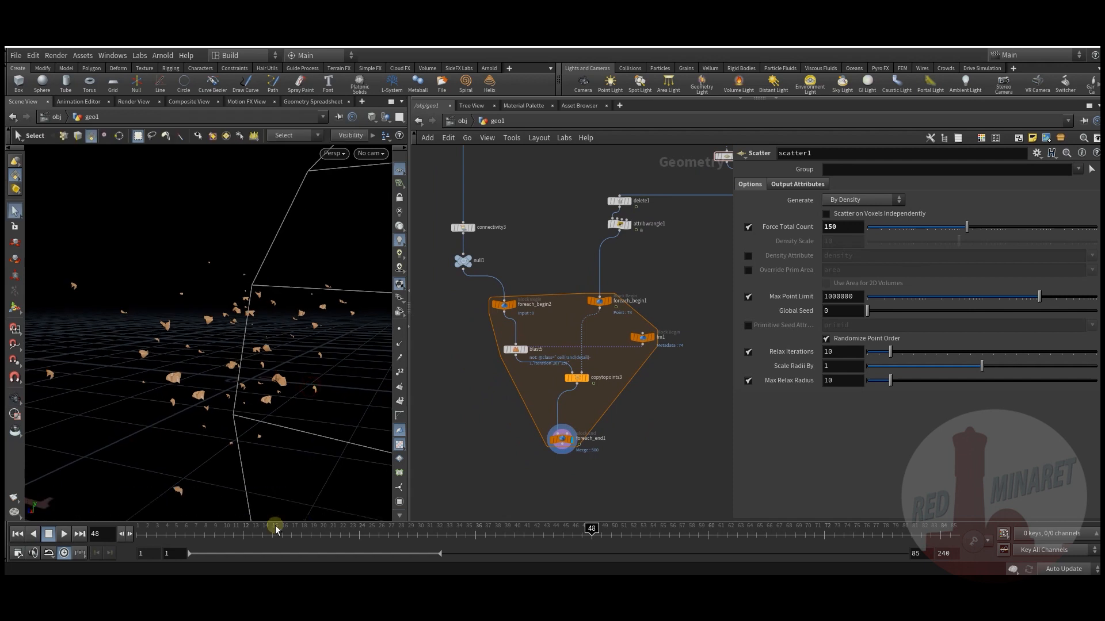
pyautogui.moveTo(194, 531); pyautogui.dragTo(542, 544)
pyautogui.keyDown('alt'); pyautogui.moveTo(260, 389); pyautogui.dragTo(380, 384); pyautogui.keyUp('alt')
# Set the Max scale of attribwrangle1 to 0.42.
pyautogui.moveTo(639, 258); pyautogui.dragTo(604, 291, button='middle')
pyautogui.scroll(3, 589, 310)
pyautogui.click(583, 251)
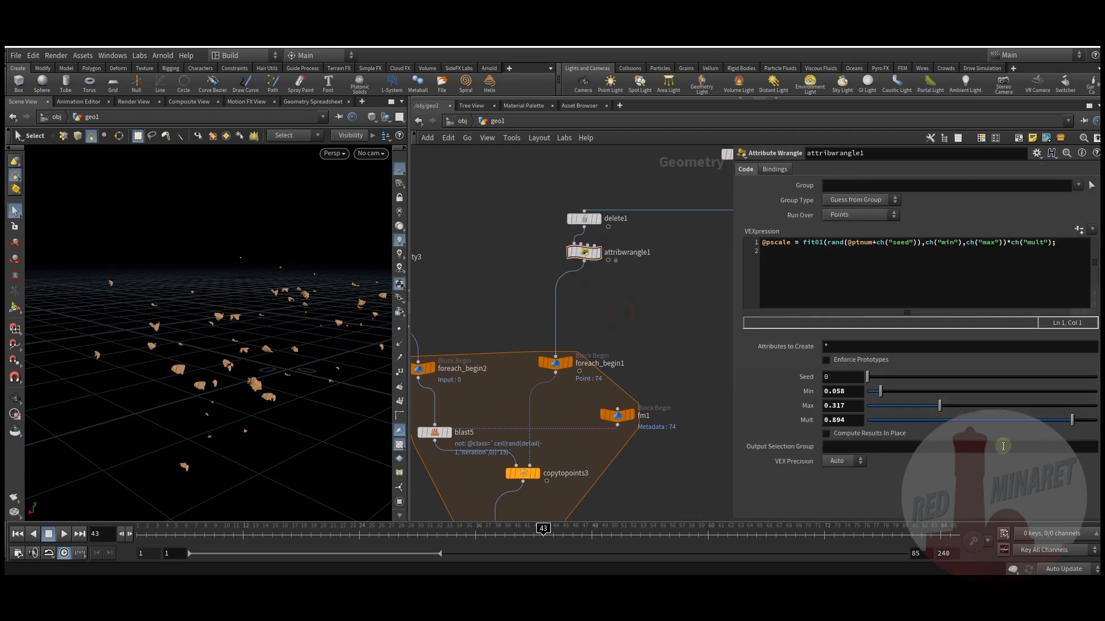
pyautogui.moveTo(627, 314)
pyautogui.mouseDown(button='middle')
pyautogui.moveTo(633, 325)
pyautogui.moveTo(607, 305)
pyautogui.mouseUp(button='middle')
# Insert an Attribute Randomize node between attribwrangle1 and foreach_begin1 and set its attribute name to N.
pyautogui.press('Tab')
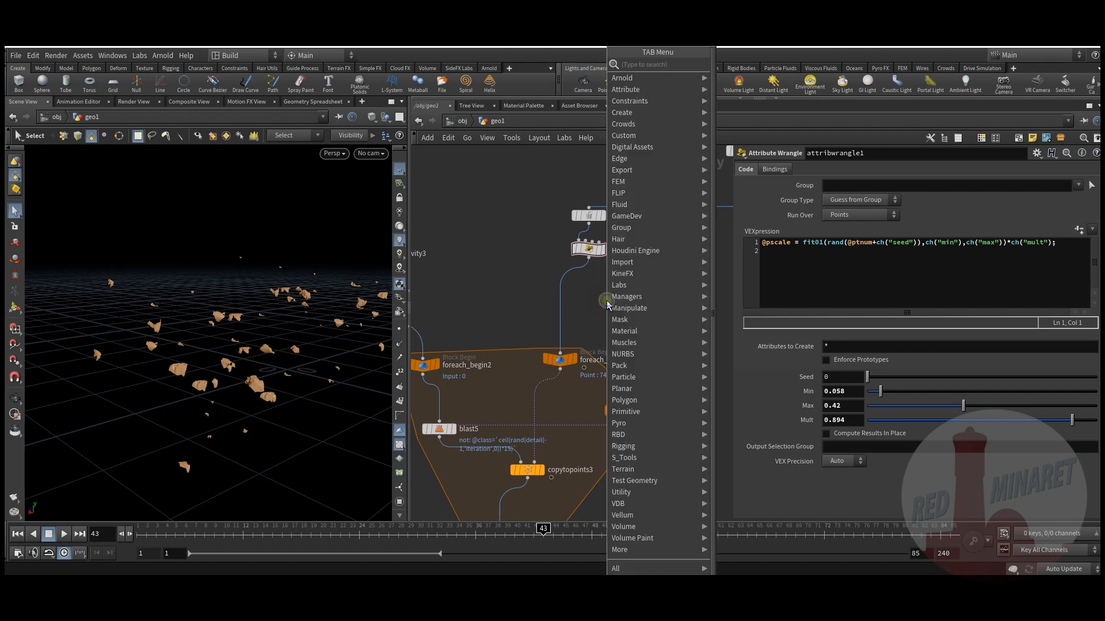
pyautogui.write('at')
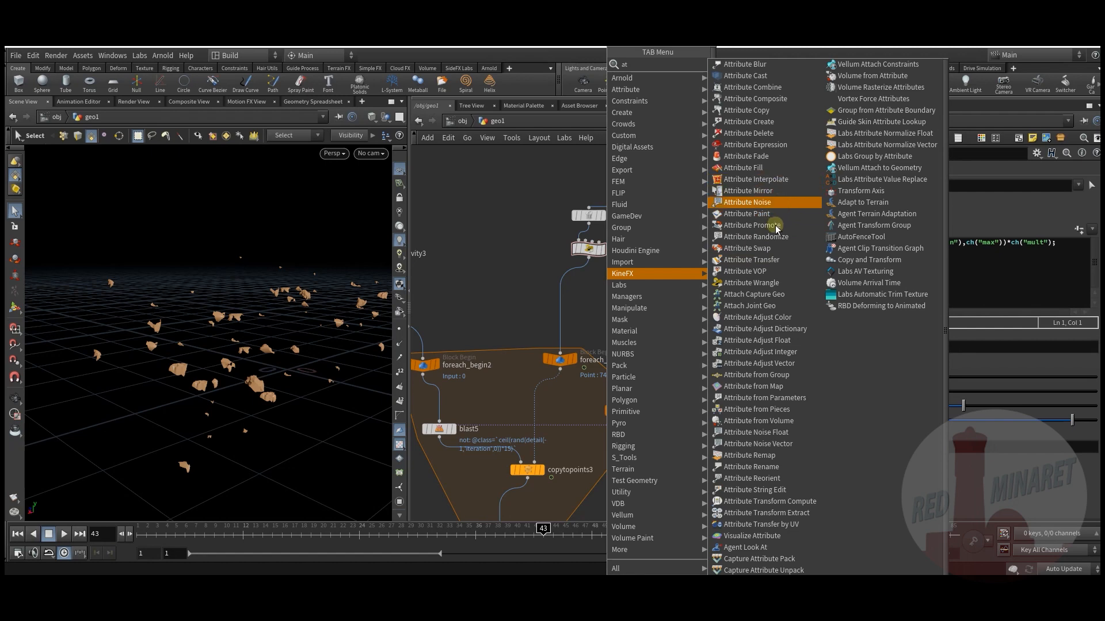
pyautogui.click(758, 236)
pyautogui.click(568, 292)
pyautogui.moveTo(568, 291); pyautogui.dragTo(579, 288)
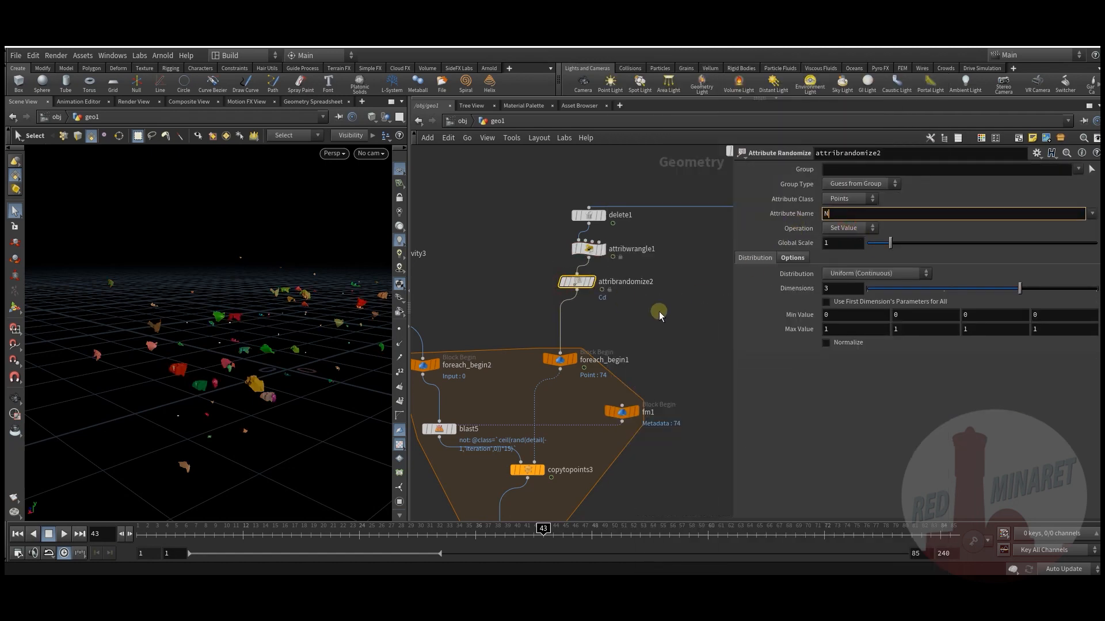
pyautogui.write('N')
pyautogui.click(679, 307)
# Set the distribution of attribrandomize2 to Inside Sphere and align the node under attribwrangle1.
pyautogui.click(907, 273)
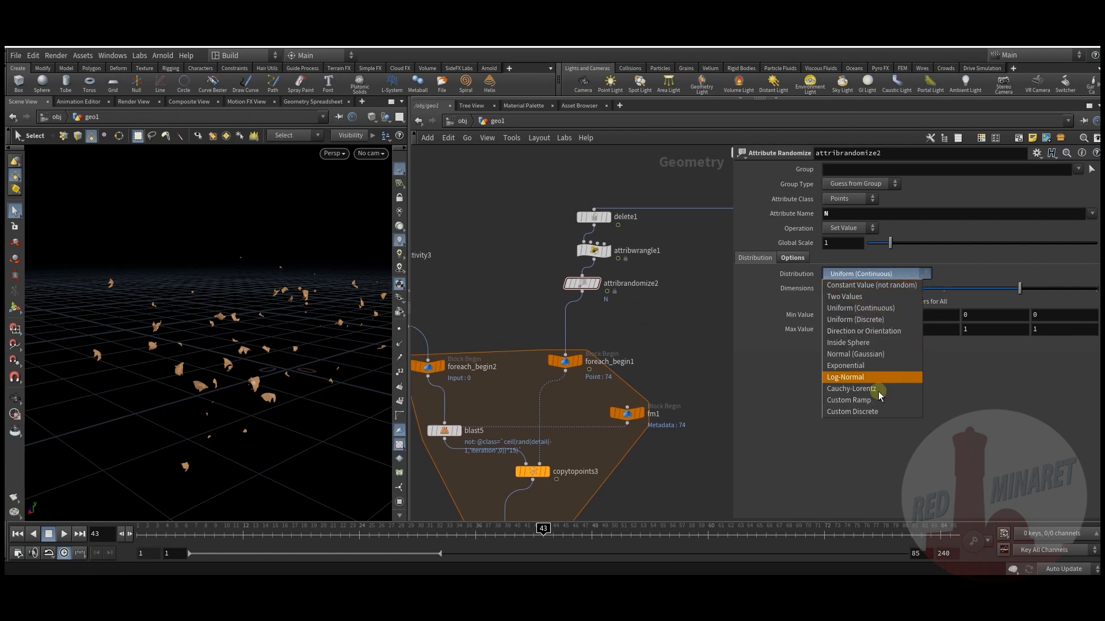
pyautogui.click(851, 343)
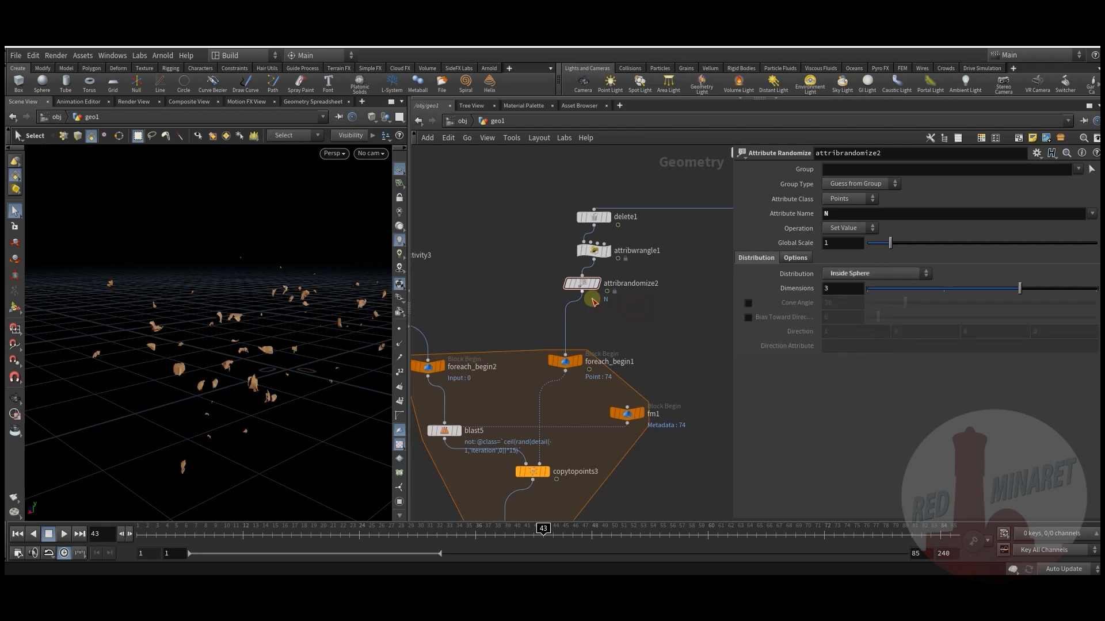
pyautogui.moveTo(585, 284); pyautogui.dragTo(602, 284)
# Move the for-each block nodes further down below attribrandomize2.
pyautogui.moveTo(637, 332); pyautogui.dragTo(654, 271, button='middle')
pyautogui.scroll(-2, 654, 271)
pyautogui.moveTo(490, 460); pyautogui.dragTo(597, 361)
pyautogui.click(622, 295)
pyautogui.moveTo(619, 292); pyautogui.dragTo(620, 334, button='middle')
pyautogui.scroll(1, 615, 320)
pyautogui.moveTo(515, 342); pyautogui.dragTo(530, 327, button='middle')
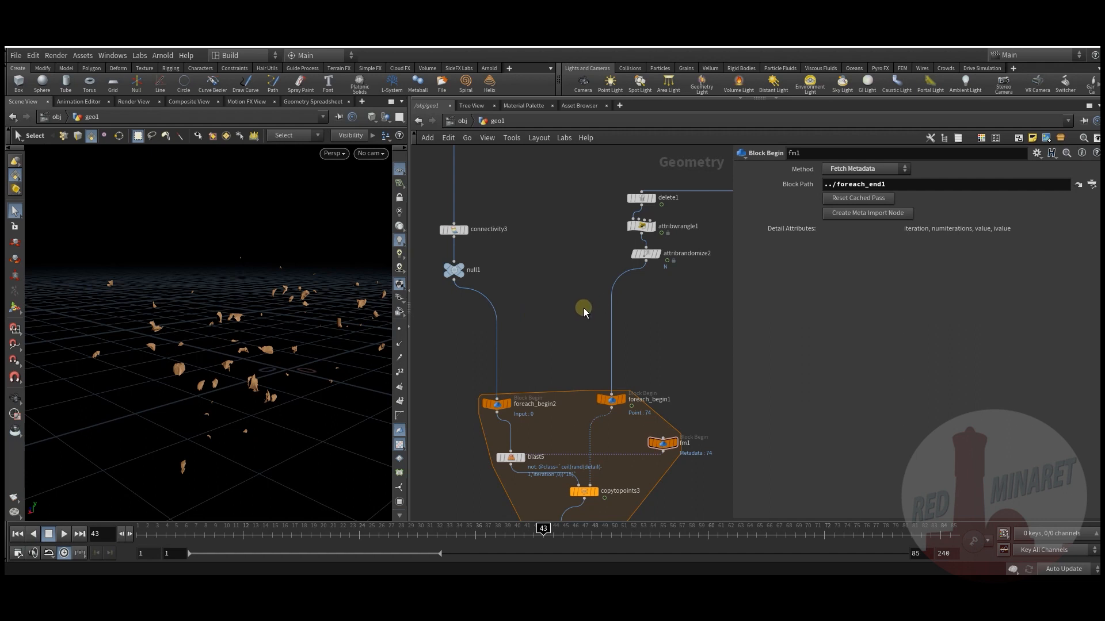
# Scrub the animation to frame 39 and examine how the randomly oriented nut pieces move.
pyautogui.moveTo(656, 316); pyautogui.dragTo(614, 325, button='middle')
pyautogui.scroll(1, 615, 326)
pyautogui.moveTo(121, 541); pyautogui.dragTo(534, 543)
pyautogui.press('Escape')
pyautogui.moveTo(218, 368); pyautogui.dragTo(251, 447)
pyautogui.press('Escape')
pyautogui.moveTo(173, 539); pyautogui.dragTo(504, 539)
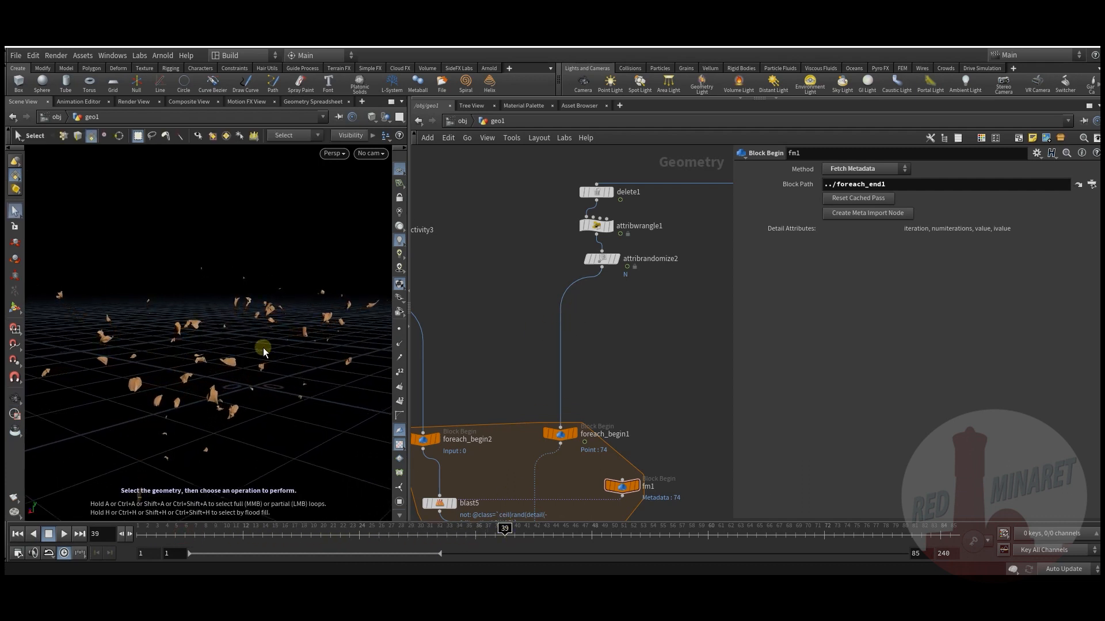
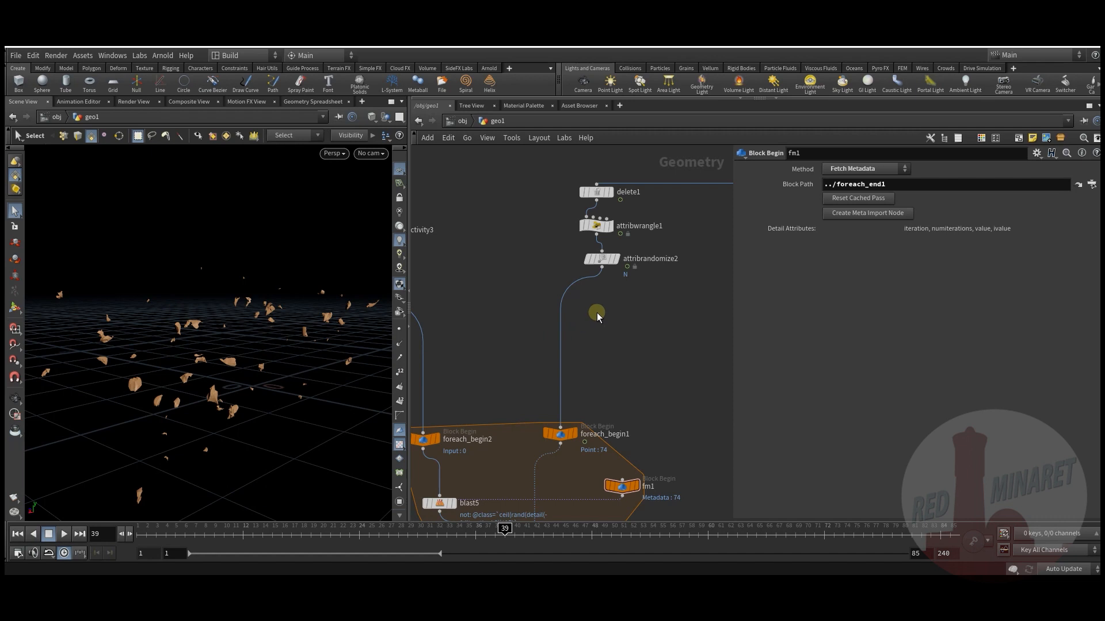
# Insert an Attribute VOP node between attribrandomize2 and foreach_begin1.
pyautogui.moveTo(603, 317); pyautogui.dragTo(572, 327, button='middle')
pyautogui.scroll(2, 572, 328)
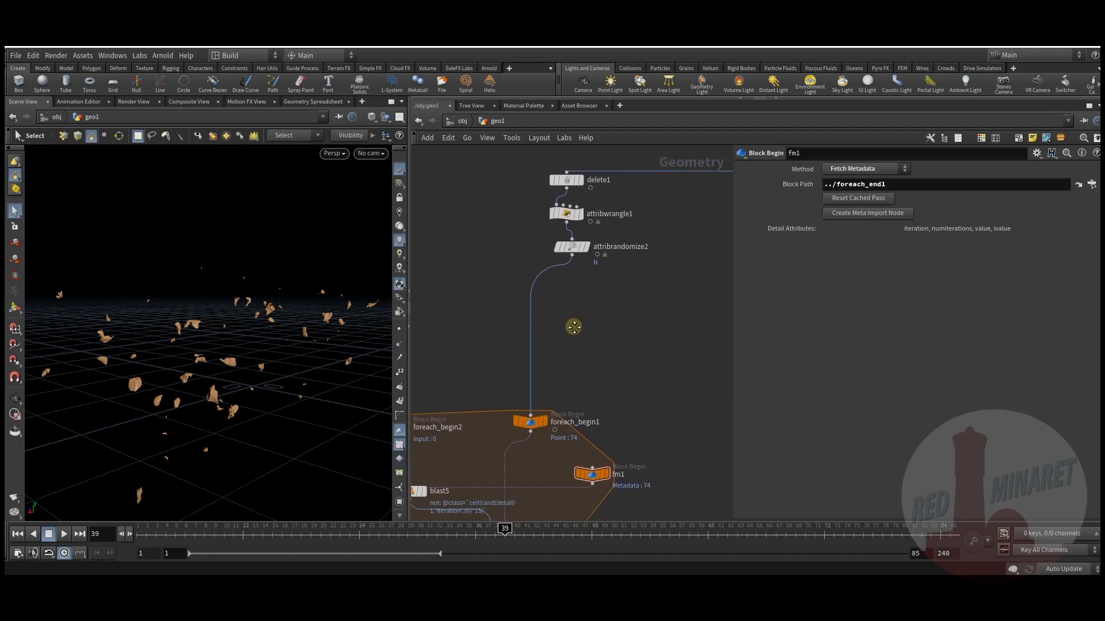
pyautogui.moveTo(568, 318); pyautogui.dragTo(576, 295, button='middle')
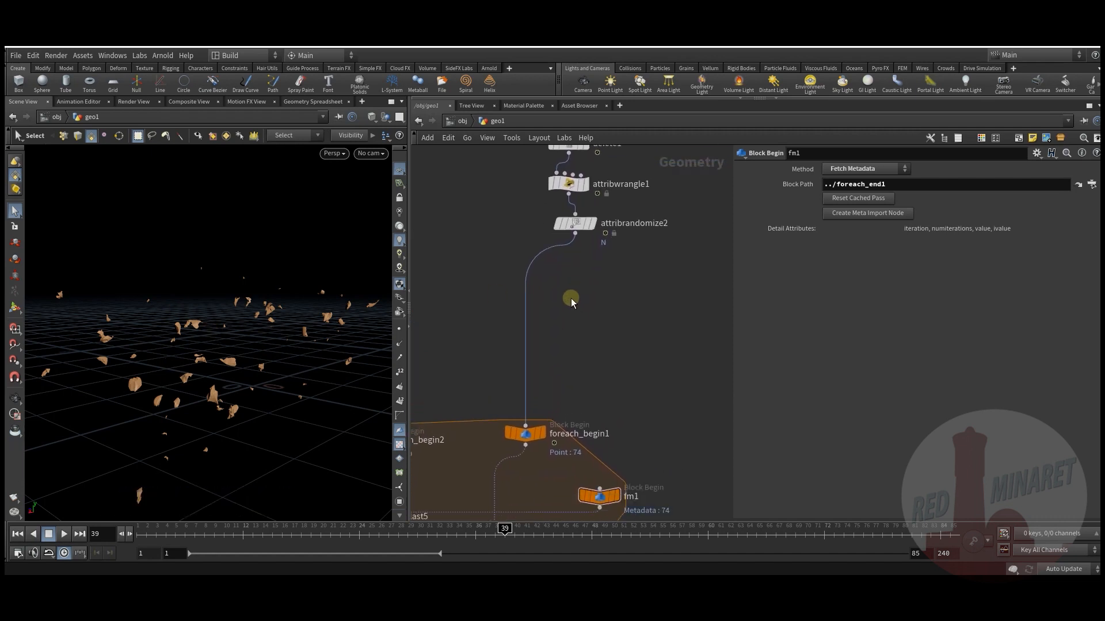
pyautogui.press('Tab')
pyautogui.write('v')
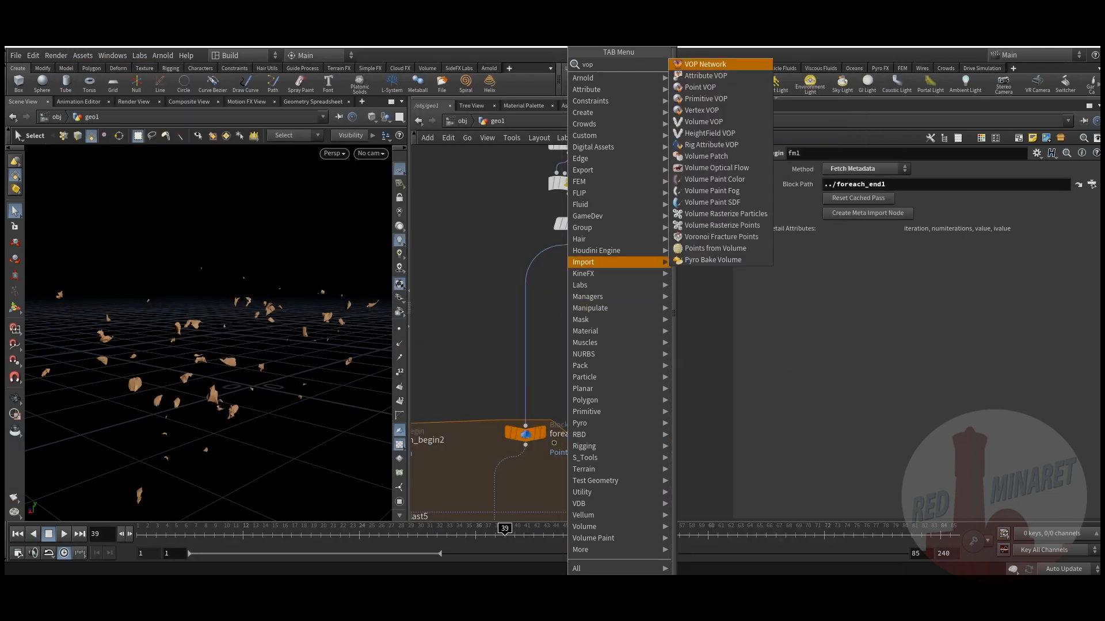
pyautogui.moveTo(587, 89)
pyautogui.click(714, 75)
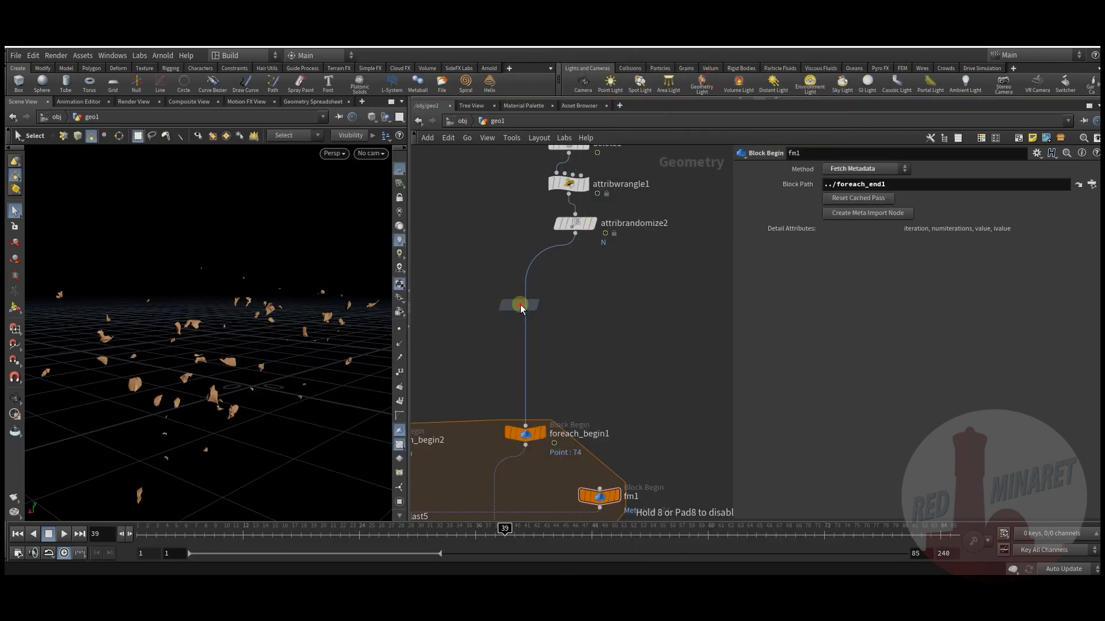
pyautogui.click(524, 309)
# Inside attribvop1, add a Quaternion node and connect the global N output to its axis input.
pyautogui.doubleClick(525, 309)
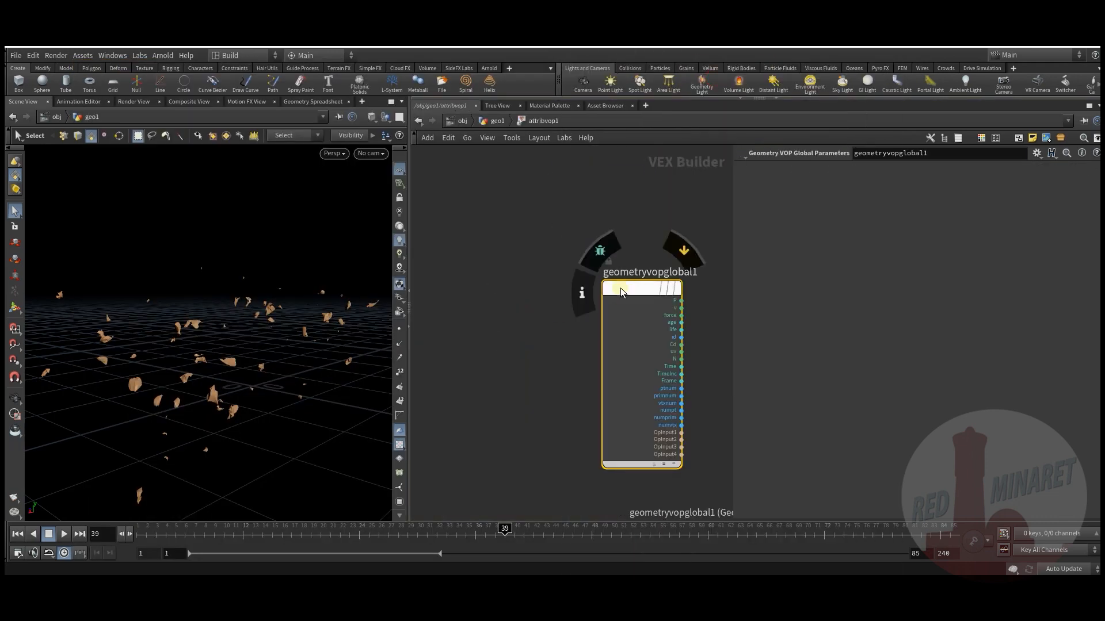
pyautogui.moveTo(629, 292); pyautogui.dragTo(431, 296, button='middle')
pyautogui.scroll(-3, 512, 319)
pyautogui.scroll(1, 551, 327)
pyautogui.scroll(3, 510, 345)
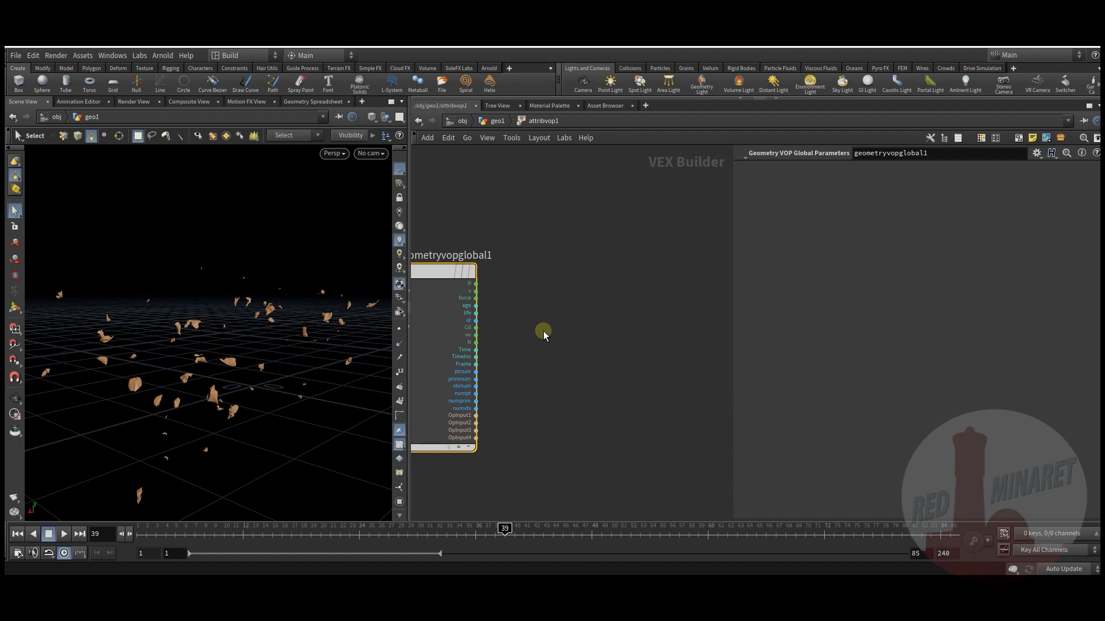
pyautogui.moveTo(572, 341); pyautogui.dragTo(552, 323, button='middle')
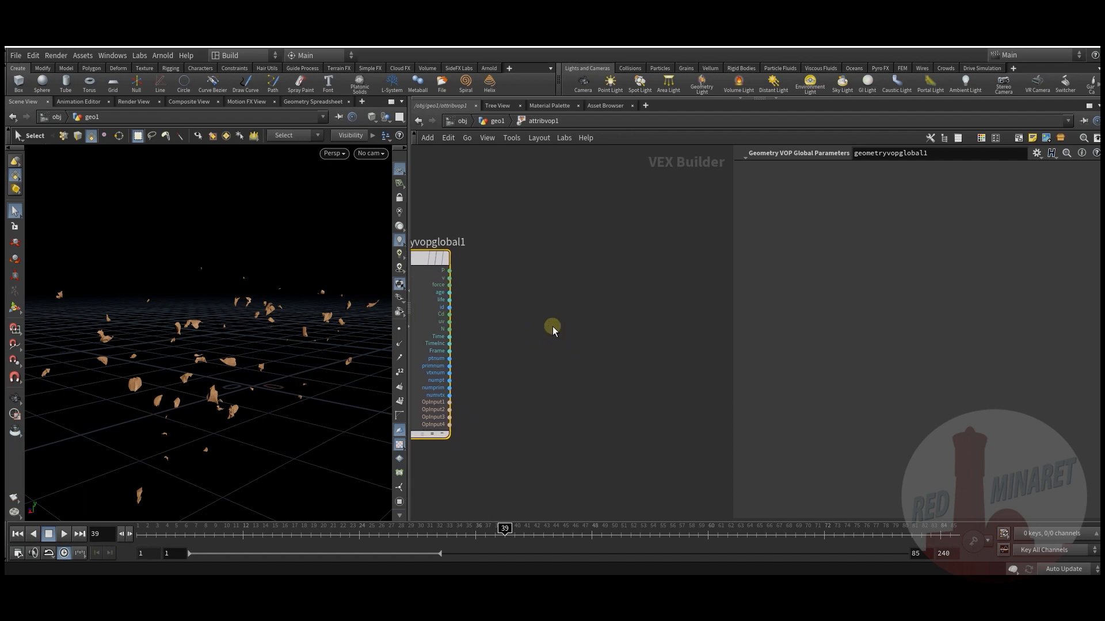
pyautogui.press('Tab')
pyautogui.write('q')
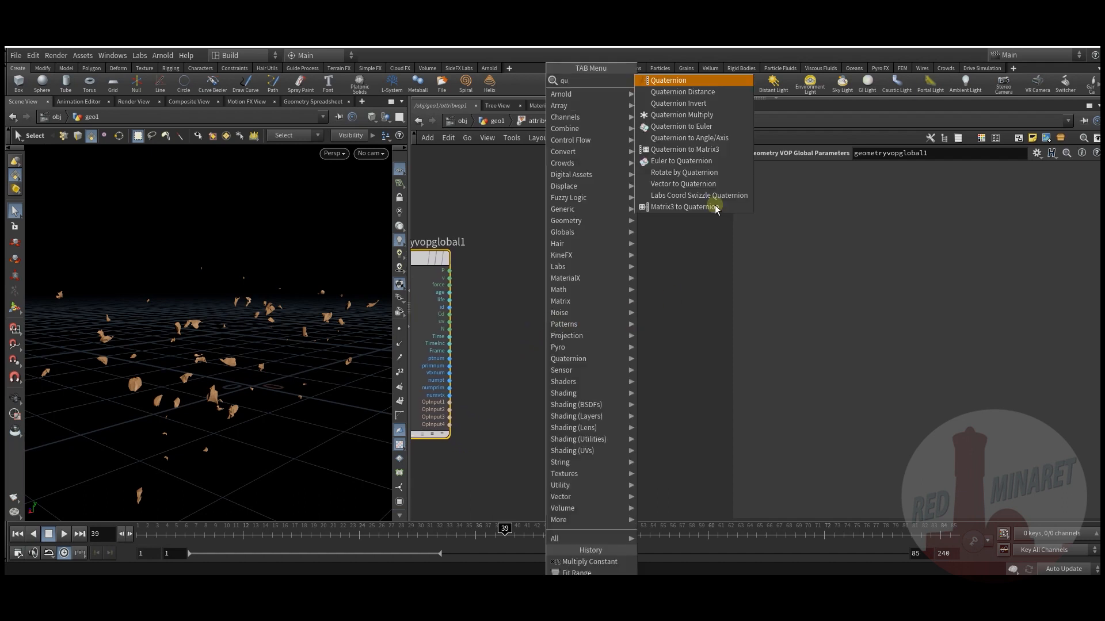
pyautogui.click(668, 80)
pyautogui.click(551, 311)
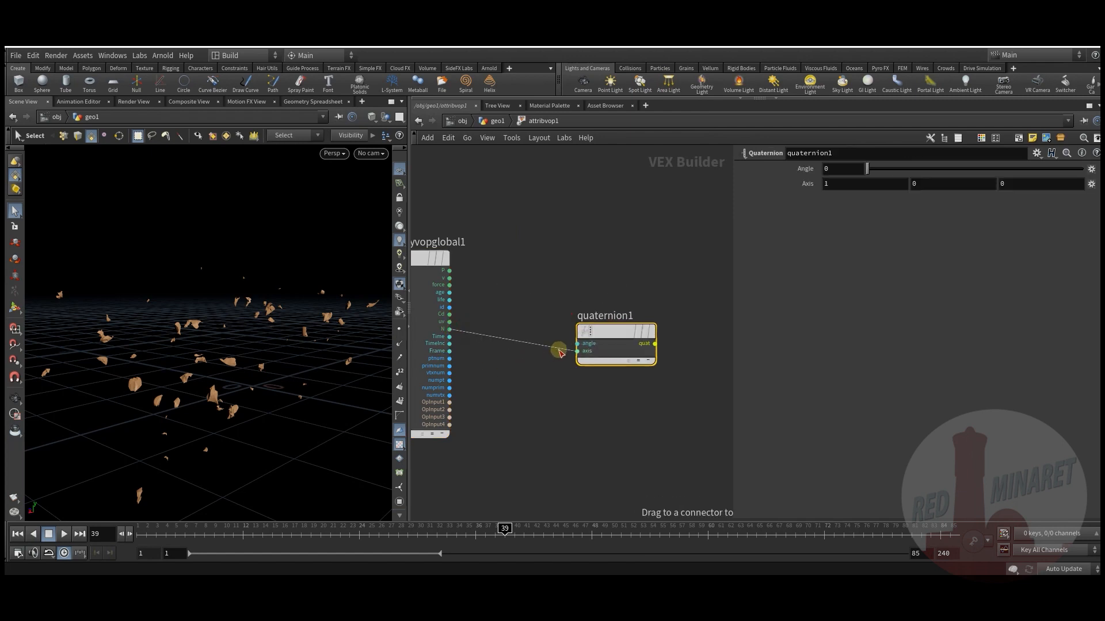
pyautogui.moveTo(561, 352); pyautogui.dragTo(577, 351)
# Add a Bind node, feed it the quaternion output, and place it below geometryvopoutput1.
pyautogui.moveTo(577, 351)
pyautogui.mouseDown(button='middle')
pyautogui.moveTo(547, 379)
pyautogui.moveTo(571, 341)
pyautogui.mouseUp(button='middle')
pyautogui.scroll(-2, 547, 380)
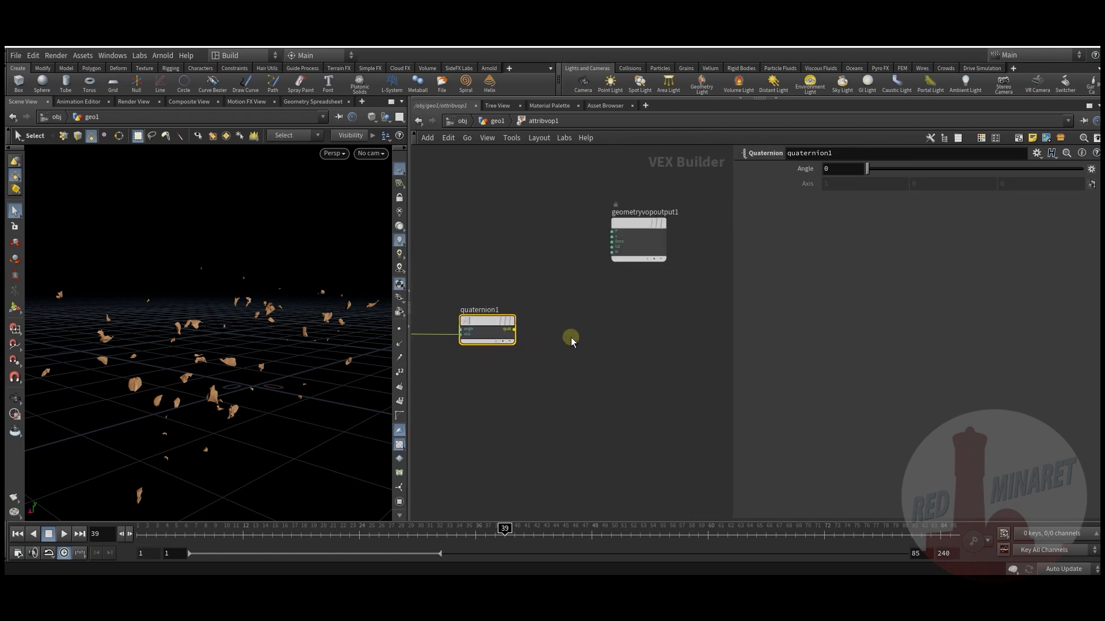
pyautogui.press('Tab')
pyautogui.write('bi')
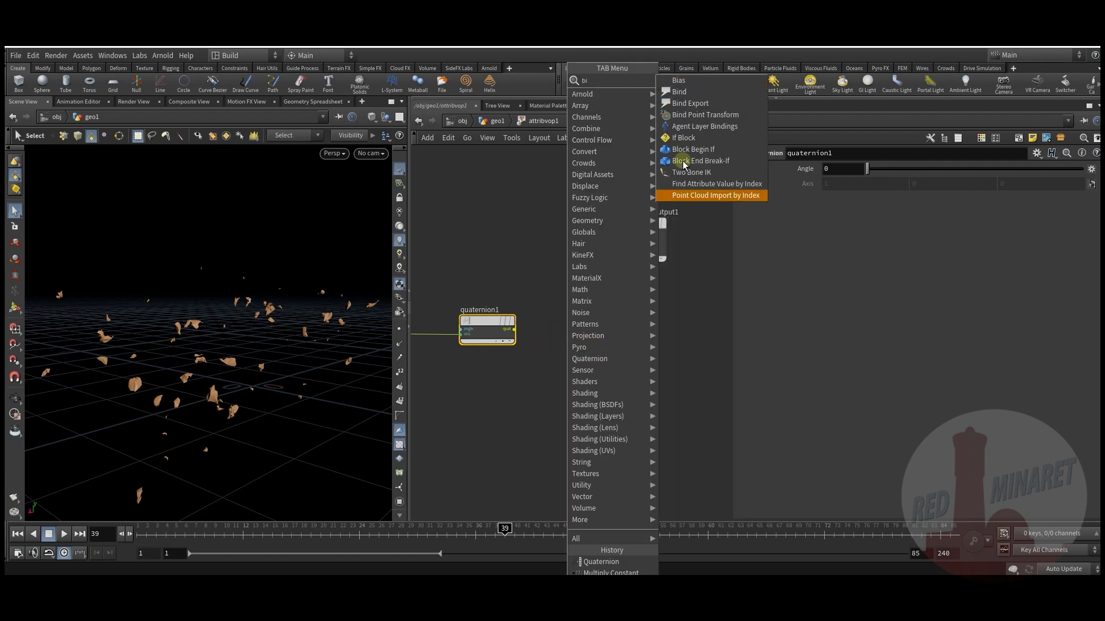
pyautogui.click(689, 93)
pyautogui.click(545, 343)
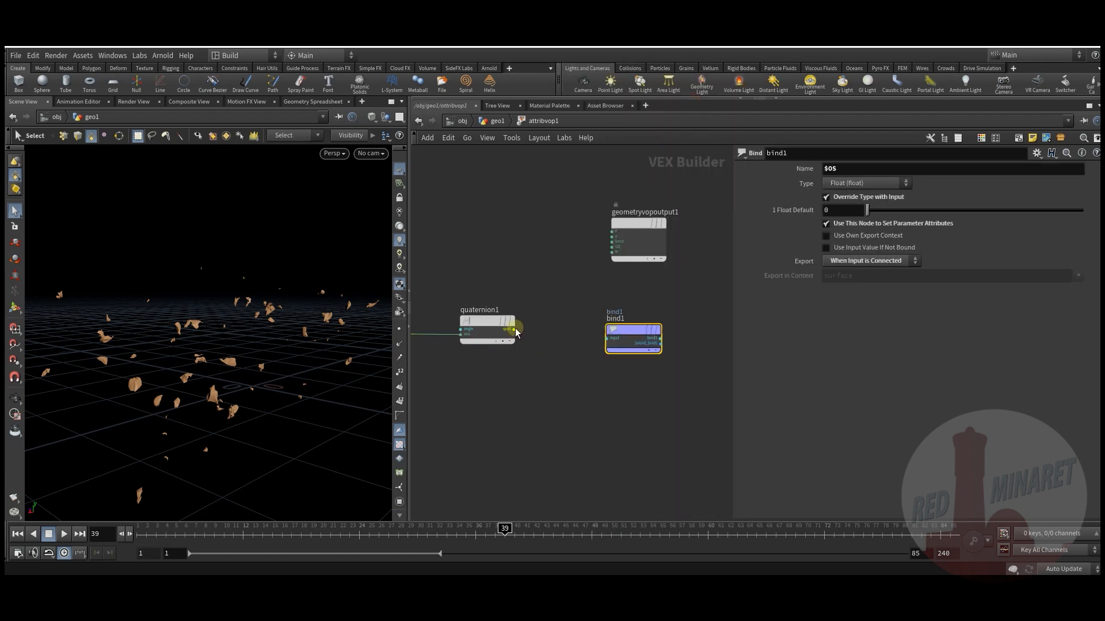
pyautogui.click(607, 339)
pyautogui.moveTo(623, 334); pyautogui.dragTo(629, 352)
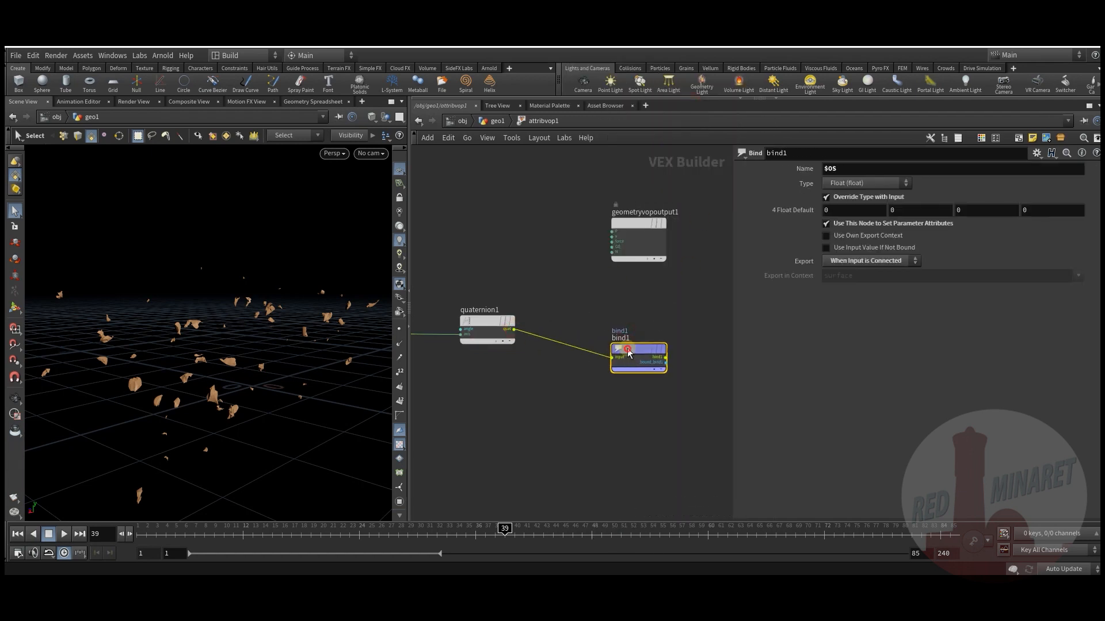
# Name the bound attribute orient and set its type to 4 Floats (vector4).
pyautogui.click(844, 168)
pyautogui.write('orient')
pyautogui.press('Return')
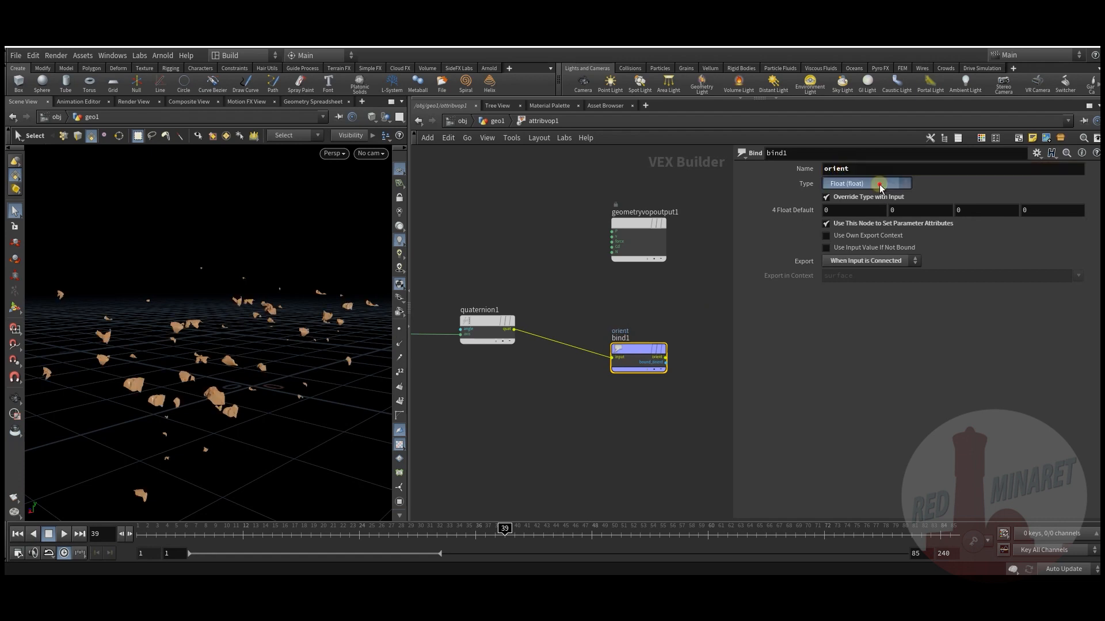
pyautogui.click(879, 184)
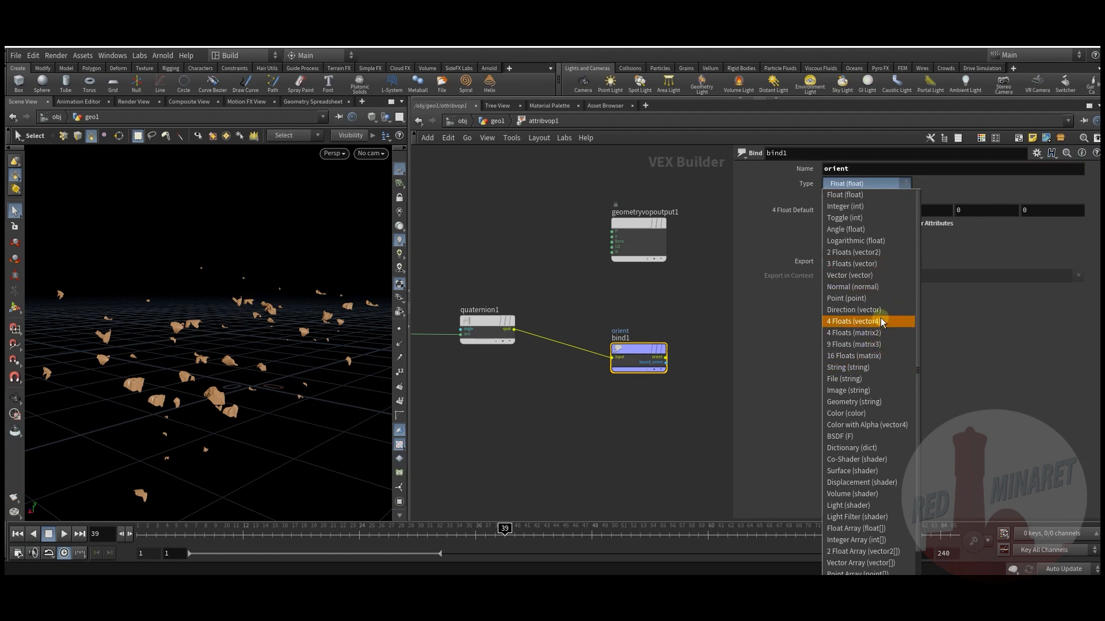
pyautogui.click(880, 321)
# Connect the global Time output to the quaternion's angle input and scrub the animation to check the rotation.
pyautogui.scroll(3, 527, 370)
pyautogui.scroll(1, 528, 384)
pyautogui.moveTo(528, 384); pyautogui.dragTo(492, 344, button='middle')
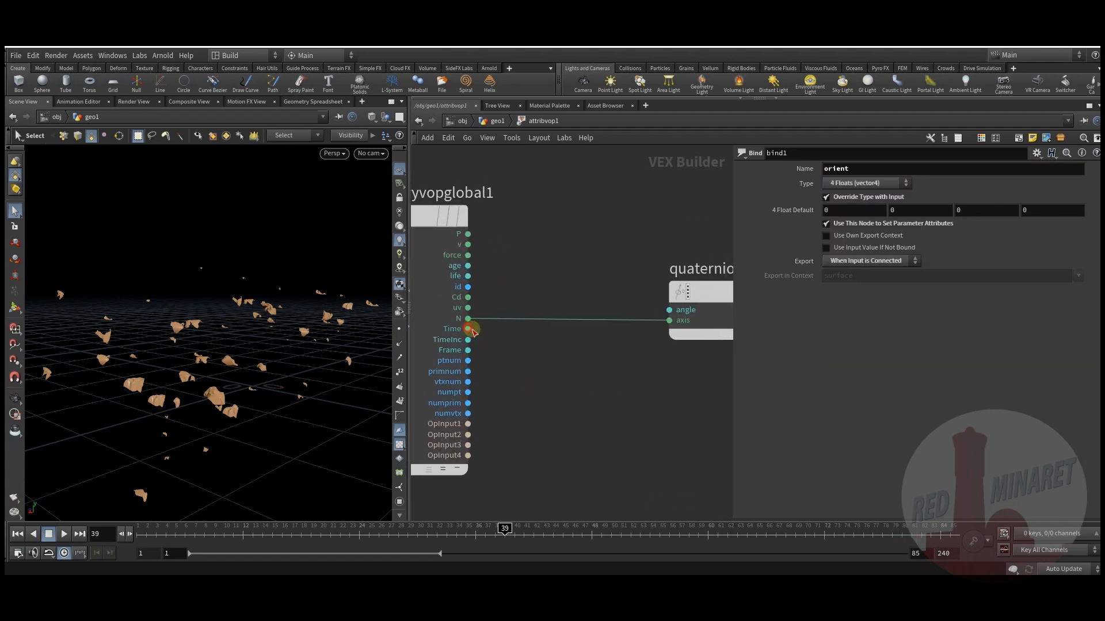
pyautogui.moveTo(650, 310); pyautogui.dragTo(657, 311)
pyautogui.moveTo(600, 369); pyautogui.dragTo(639, 356, button='middle')
pyautogui.moveTo(207, 540); pyautogui.dragTo(505, 535)
# Return to the geo1 network, add a Merge node and connect foreach_end1 to it.
pyautogui.click(496, 121)
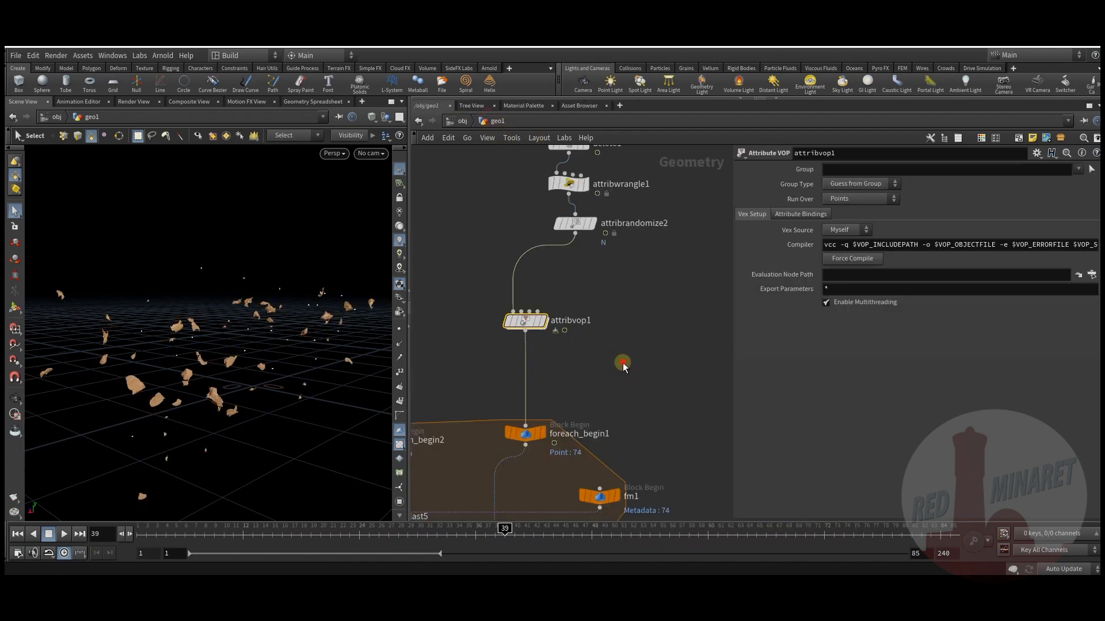
pyautogui.click(370, 153)
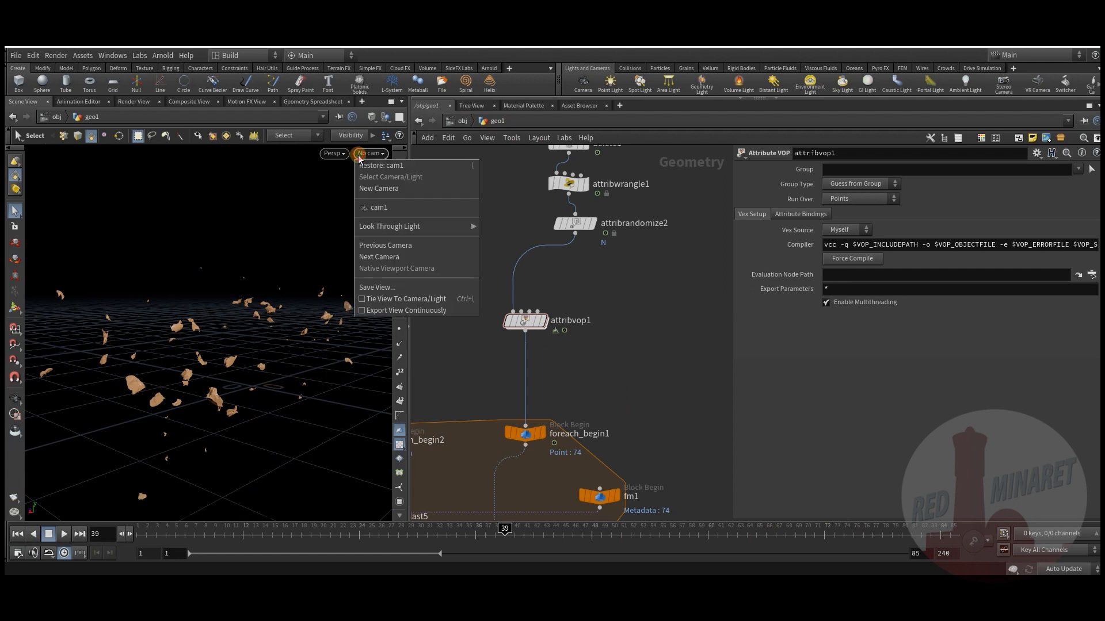
pyautogui.scroll(-6, 630, 324)
pyautogui.moveTo(645, 360); pyautogui.dragTo(552, 320, button='middle')
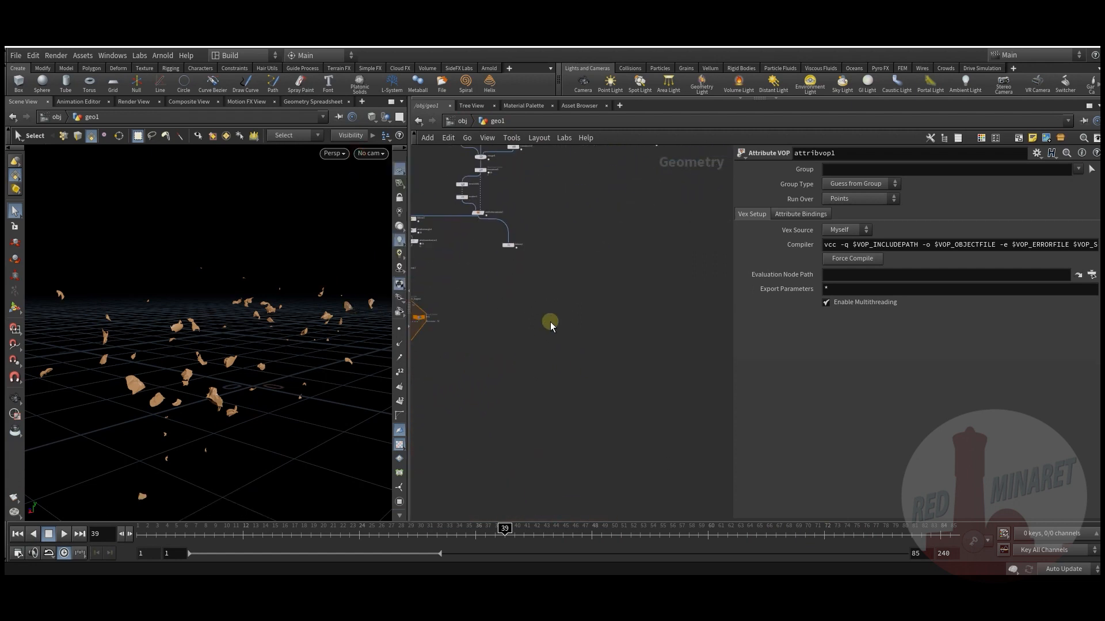
pyautogui.press('Tab')
pyautogui.write('mer')
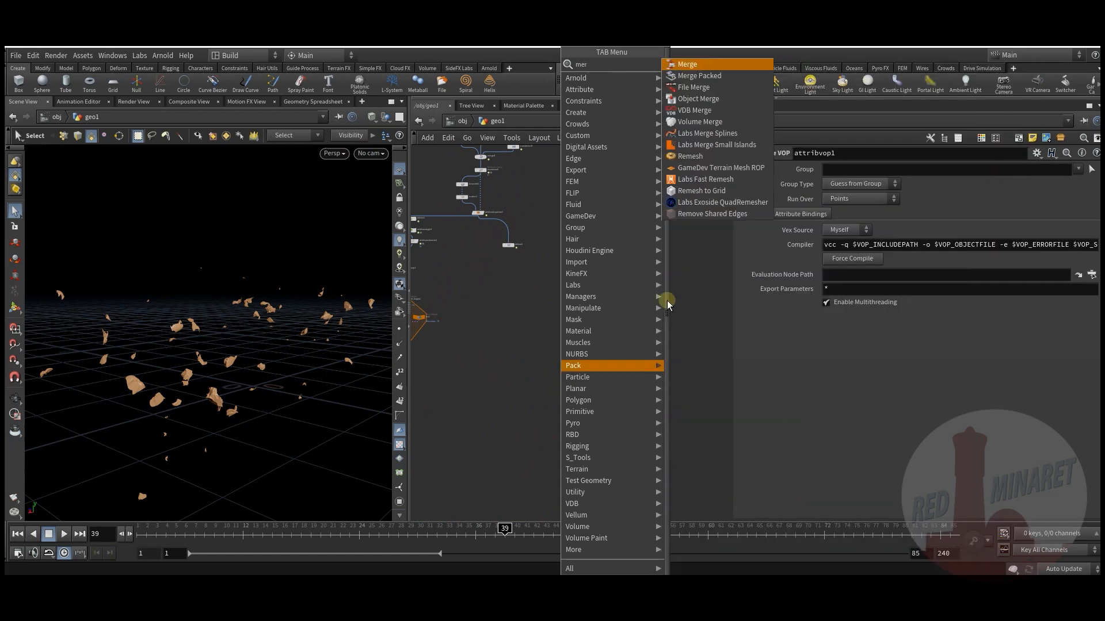
pyautogui.click(688, 64)
pyautogui.click(587, 417)
pyautogui.scroll(3, 586, 409)
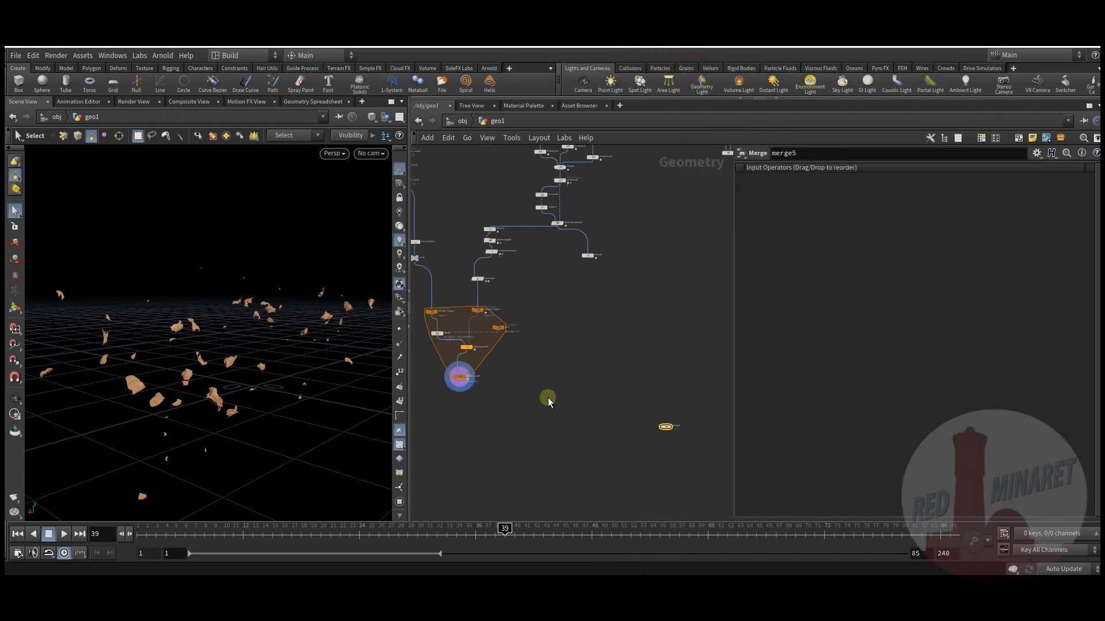
pyautogui.click(602, 403)
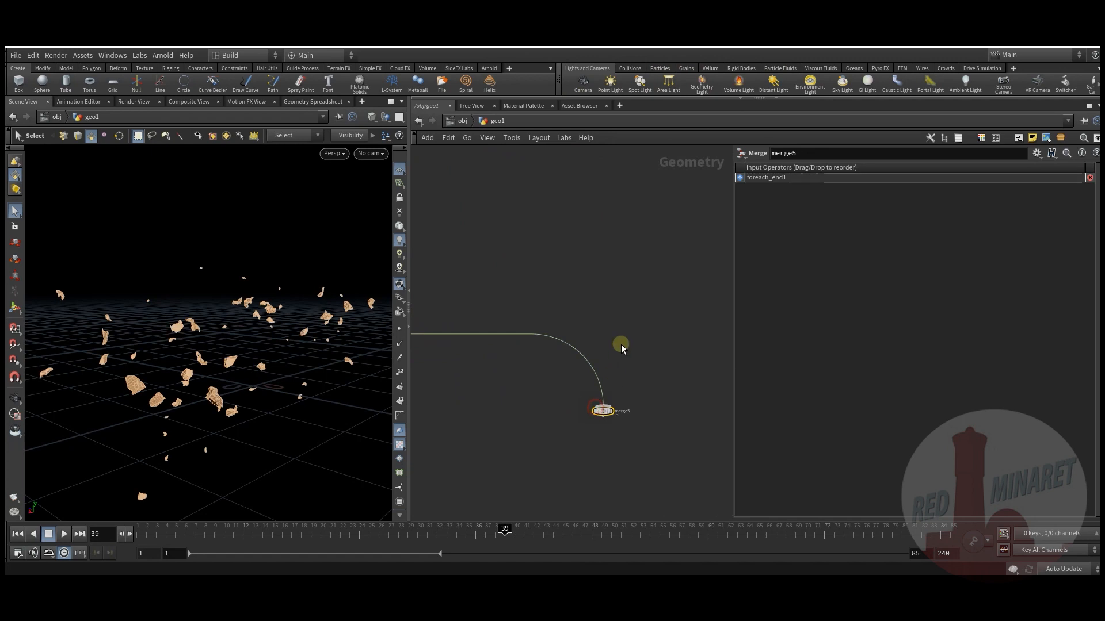
# Connect blendshapes1 to merge5 as a second input and display the merge node.
pyautogui.click(609, 222)
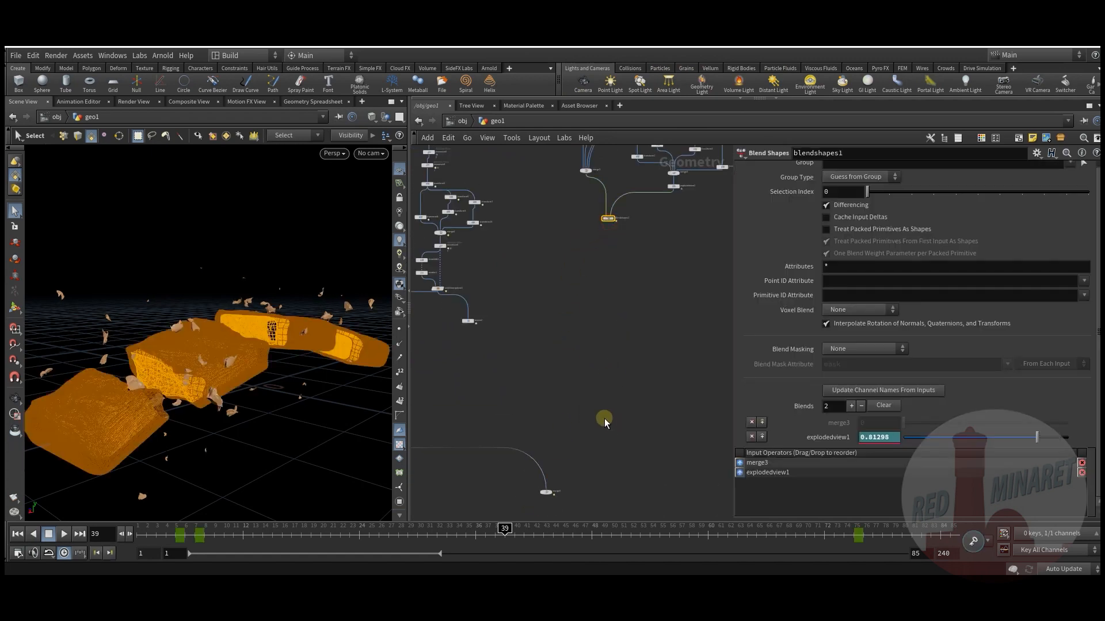
pyautogui.scroll(-2, 594, 357)
pyautogui.scroll(4, 614, 309)
pyautogui.scroll(-5, 607, 259)
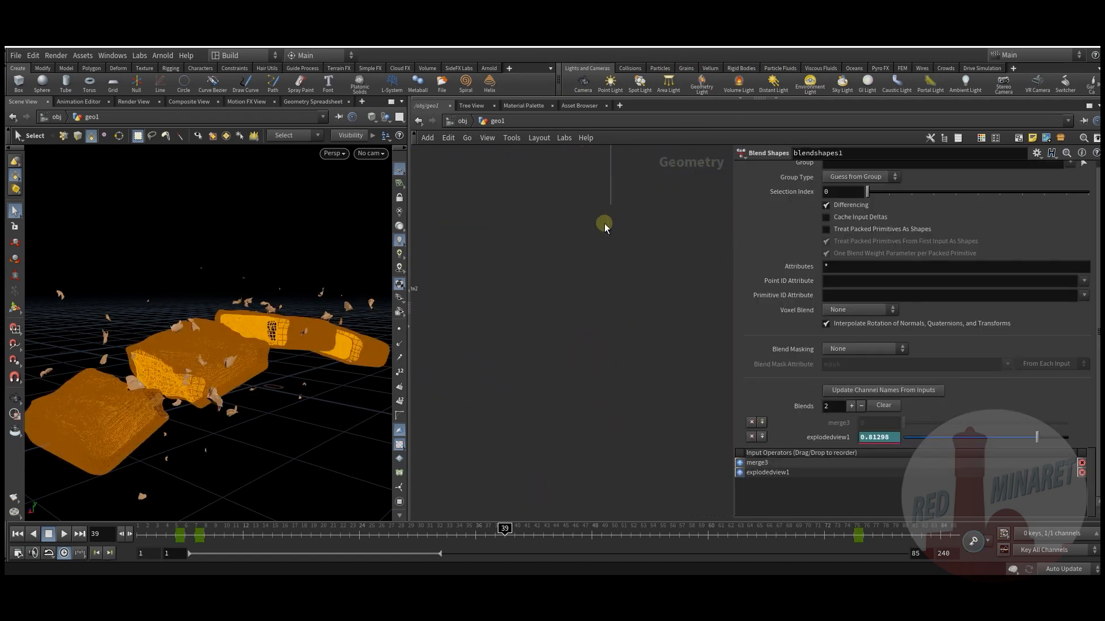
pyautogui.scroll(3, 603, 398)
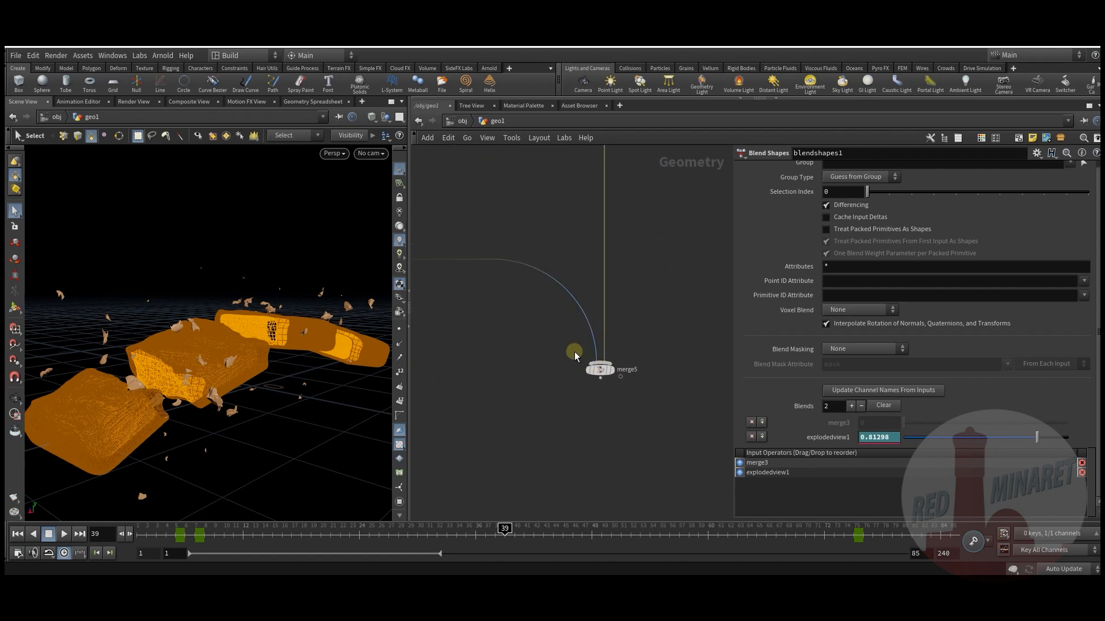
pyautogui.click(618, 357)
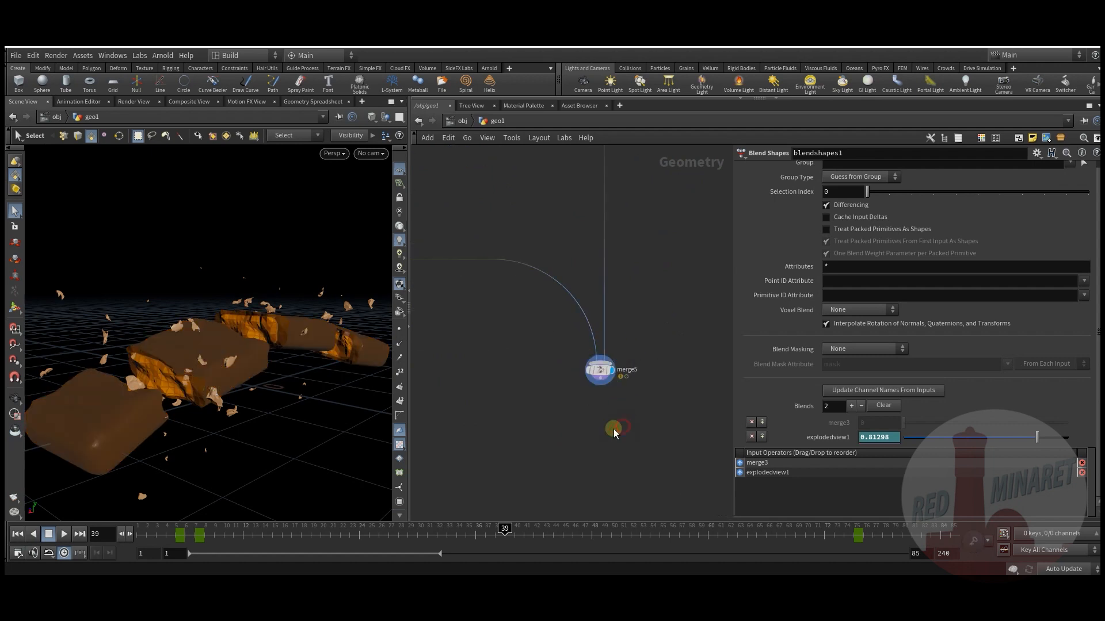
# Look through cam1 and scrub back to frame 1 to check the chocolate with the nut pieces.
pyautogui.click(368, 153)
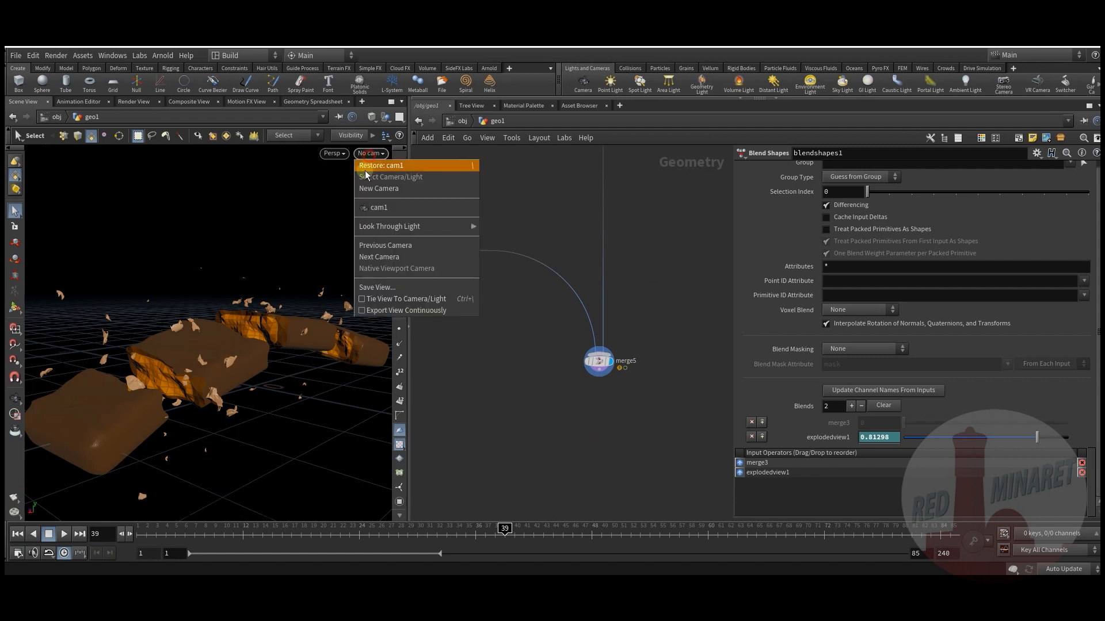
pyautogui.click(392, 208)
pyautogui.click(143, 535)
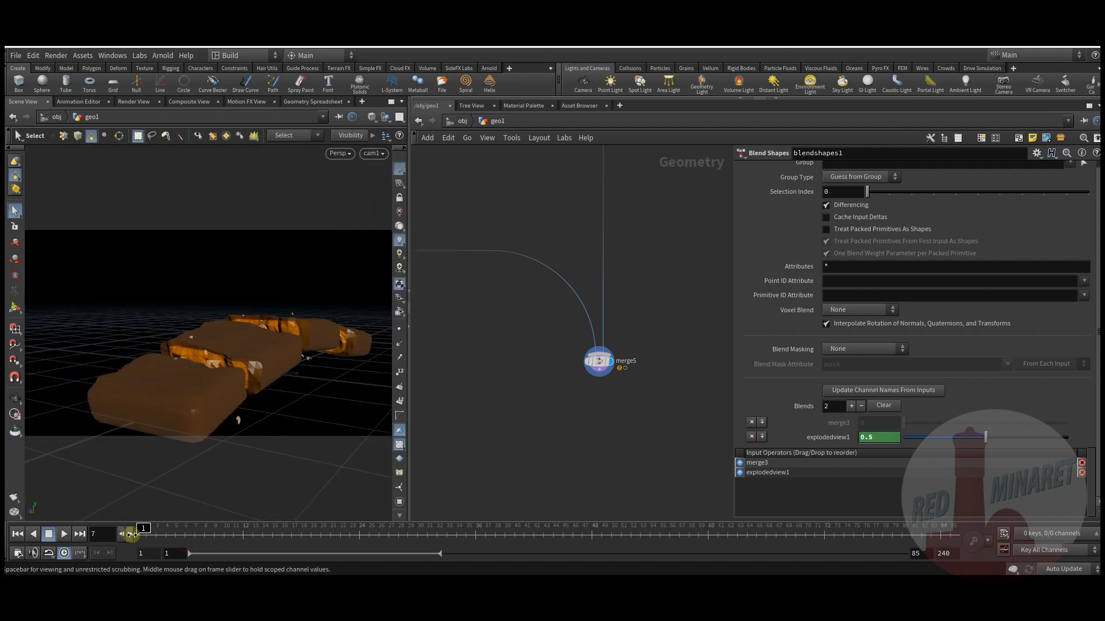
pyautogui.moveTo(234, 537); pyautogui.dragTo(60, 527)
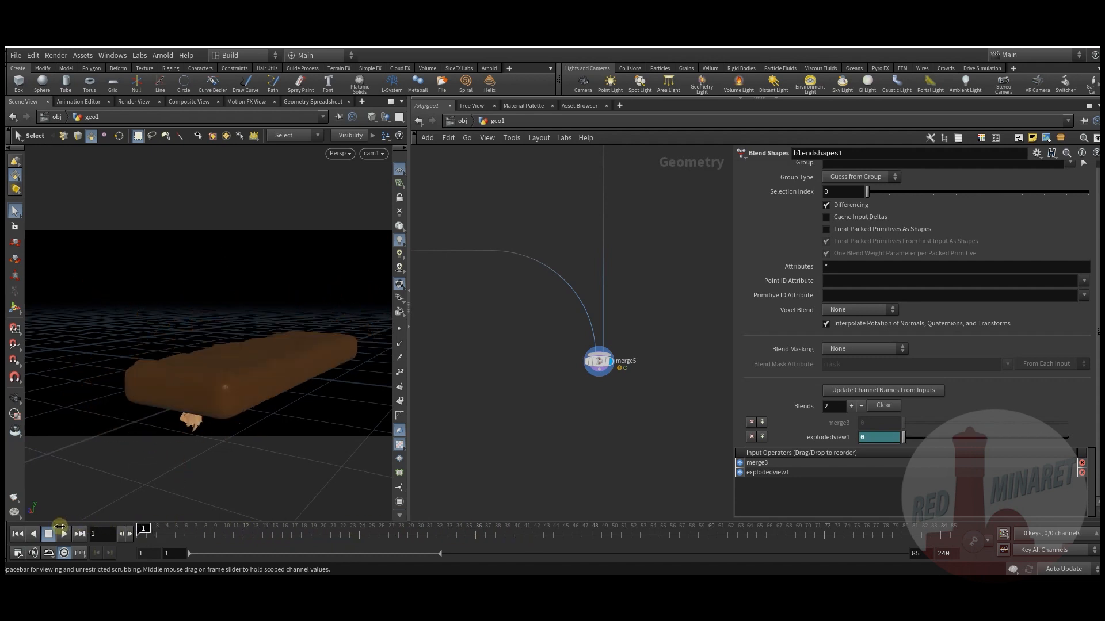
# On transform5, below mountain4, set the Uniform Scale to 0.01 at frame 5.
pyautogui.moveTo(488, 347); pyautogui.dragTo(563, 402, button='middle')
pyautogui.scroll(-4, 557, 404)
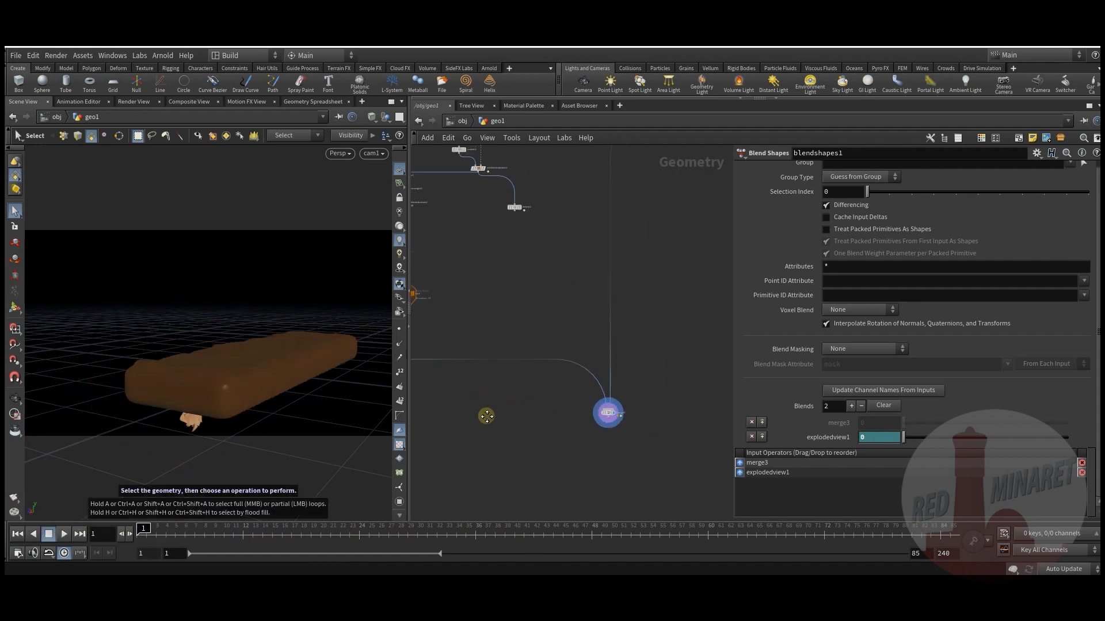
pyautogui.moveTo(417, 397); pyautogui.dragTo(555, 440, button='middle')
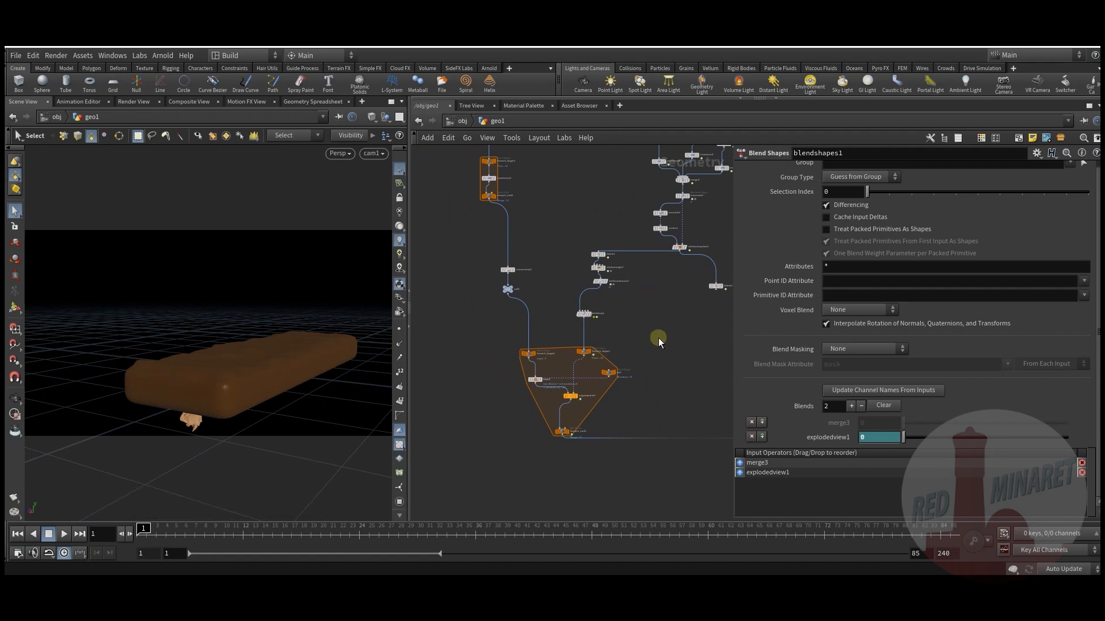
pyautogui.moveTo(656, 298); pyautogui.dragTo(554, 378, button='middle')
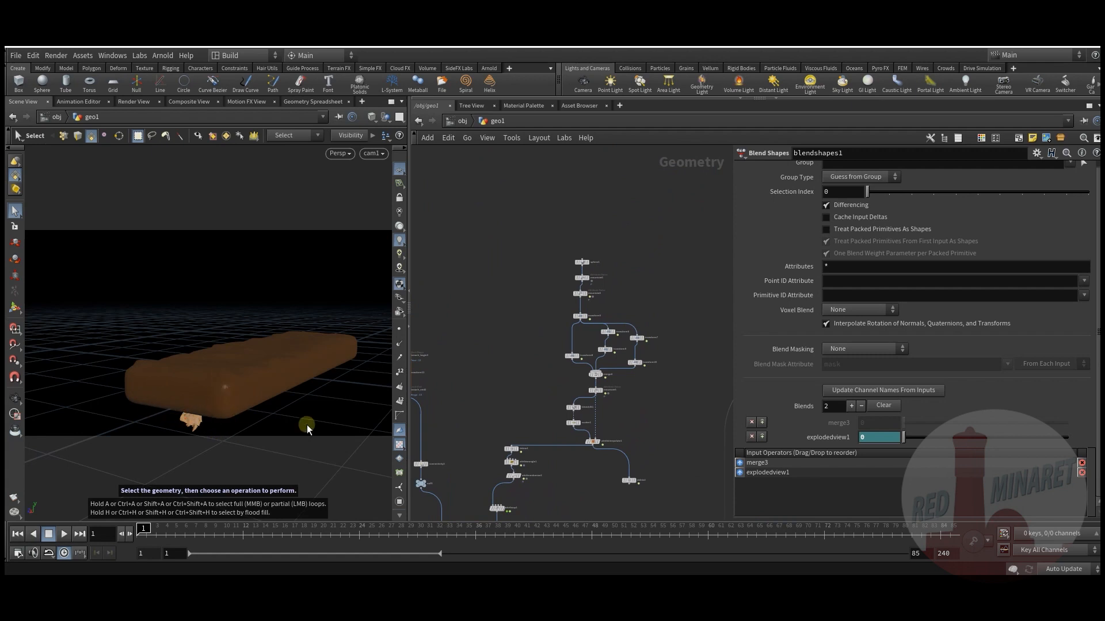
pyautogui.scroll(3, 536, 339)
pyautogui.click(542, 348)
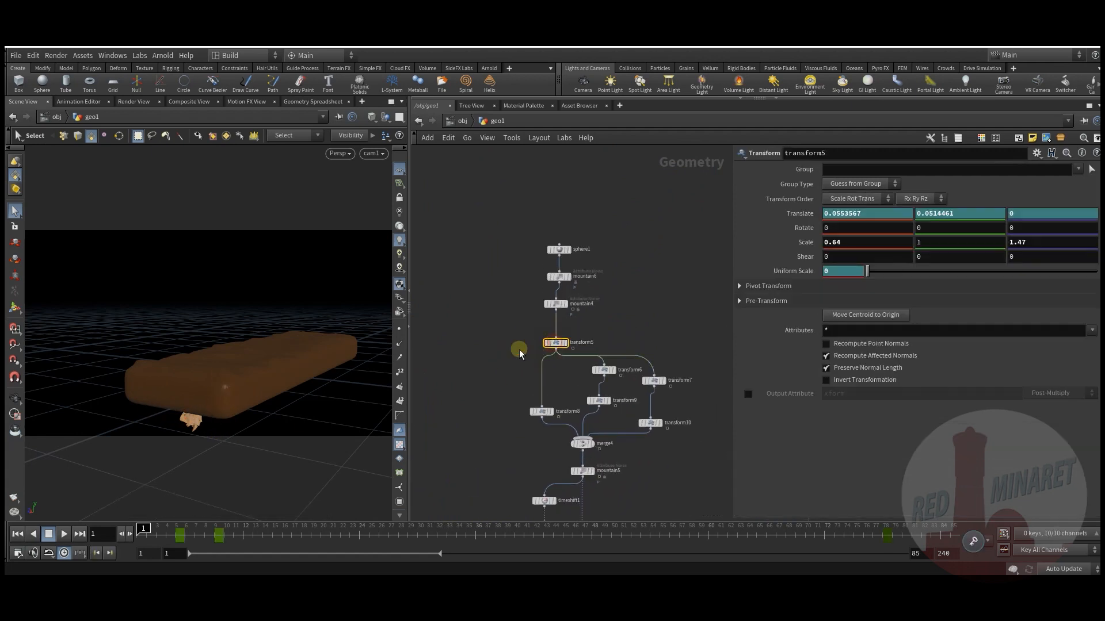
pyautogui.click(490, 361)
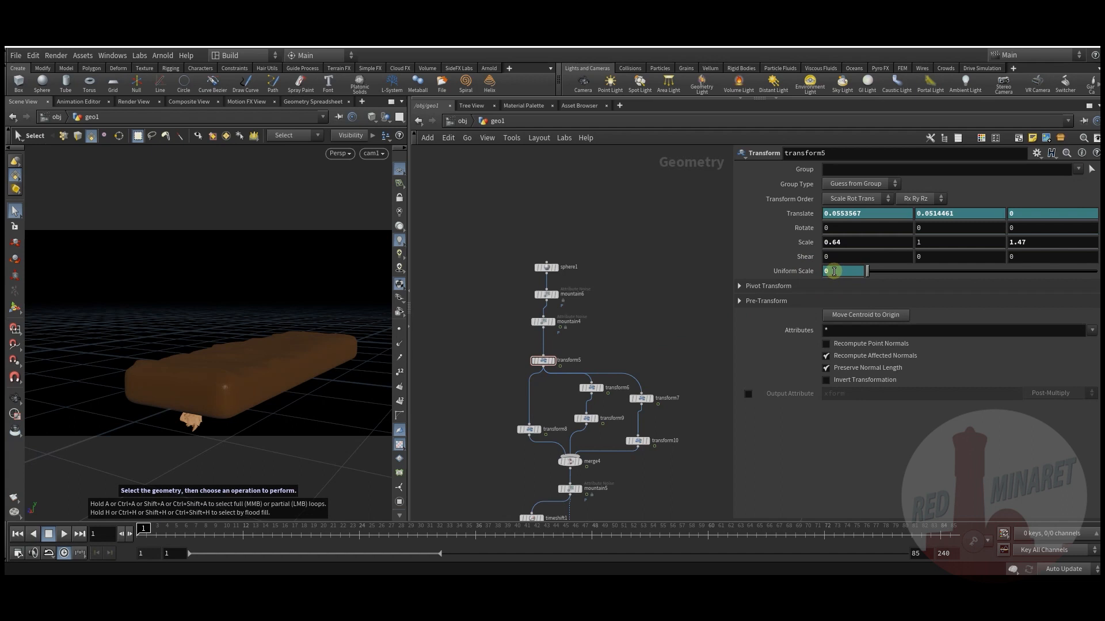
pyautogui.click(544, 362)
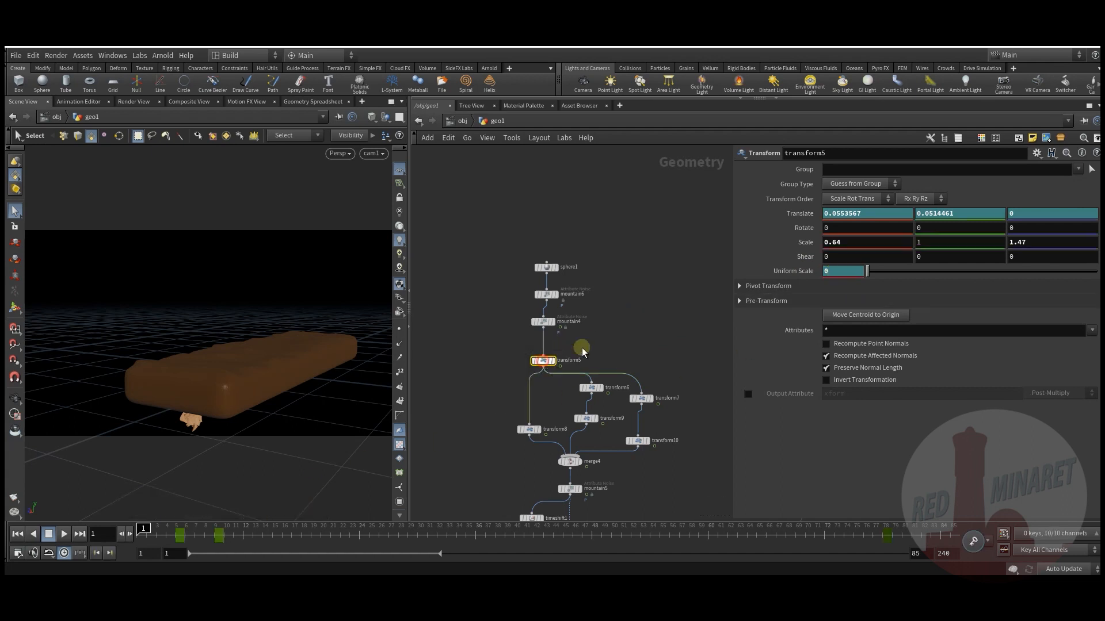
pyautogui.click(174, 536)
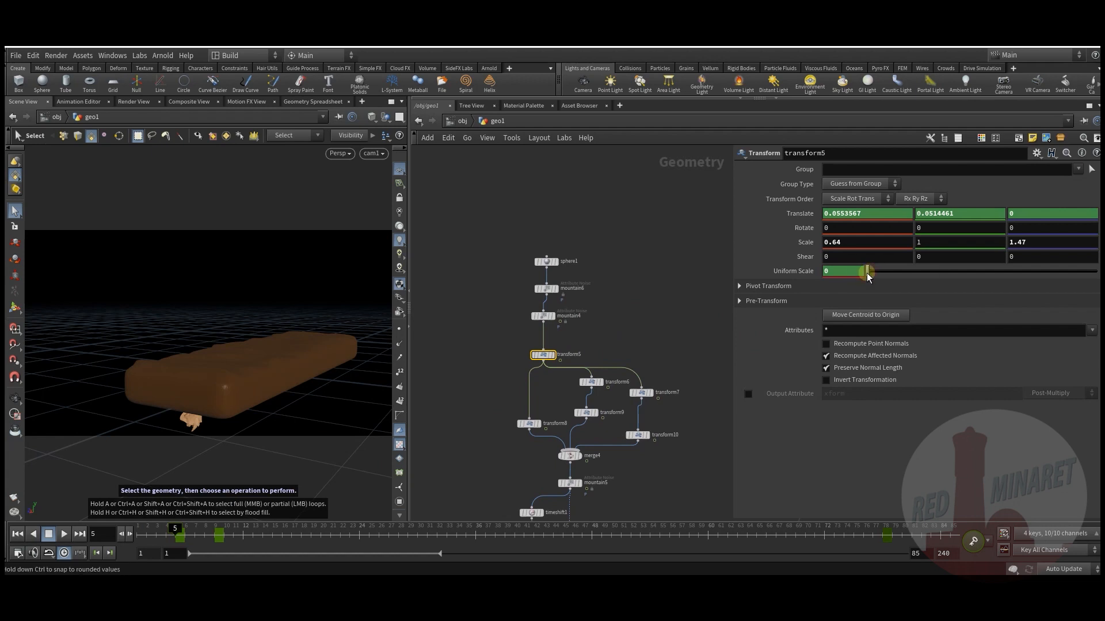
pyautogui.moveTo(868, 275); pyautogui.dragTo(869, 275)
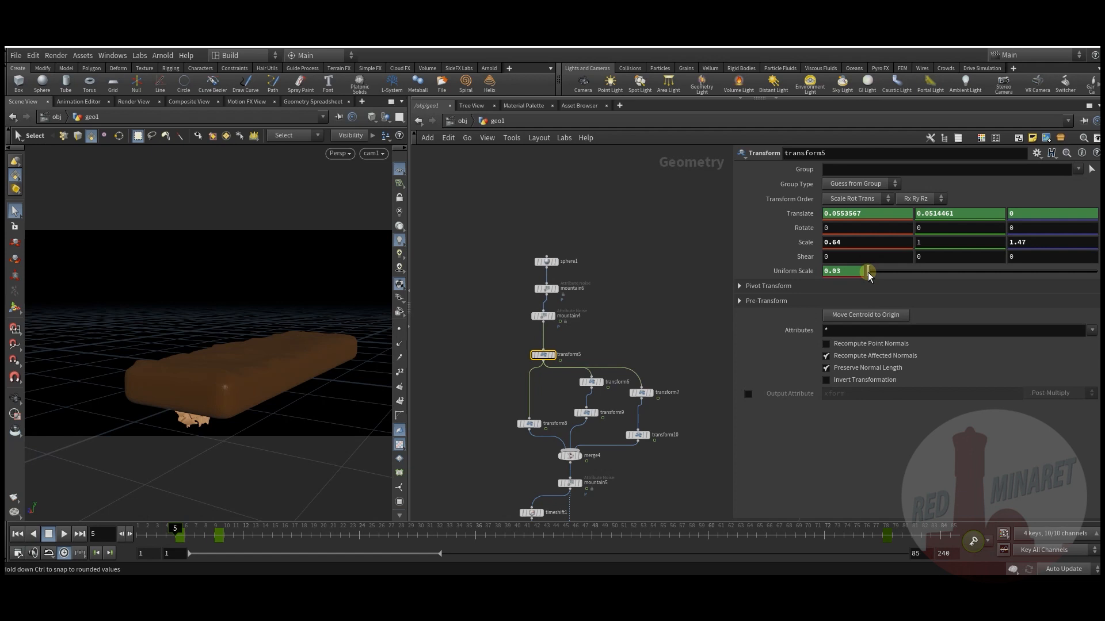
pyautogui.write('1')
pyautogui.press('Return')
pyautogui.click(466, 423)
# On attribwrangle1, set Mult to 0 and keyframe it at frame 5.
pyautogui.moveTo(466, 422); pyautogui.dragTo(588, 350, button='middle')
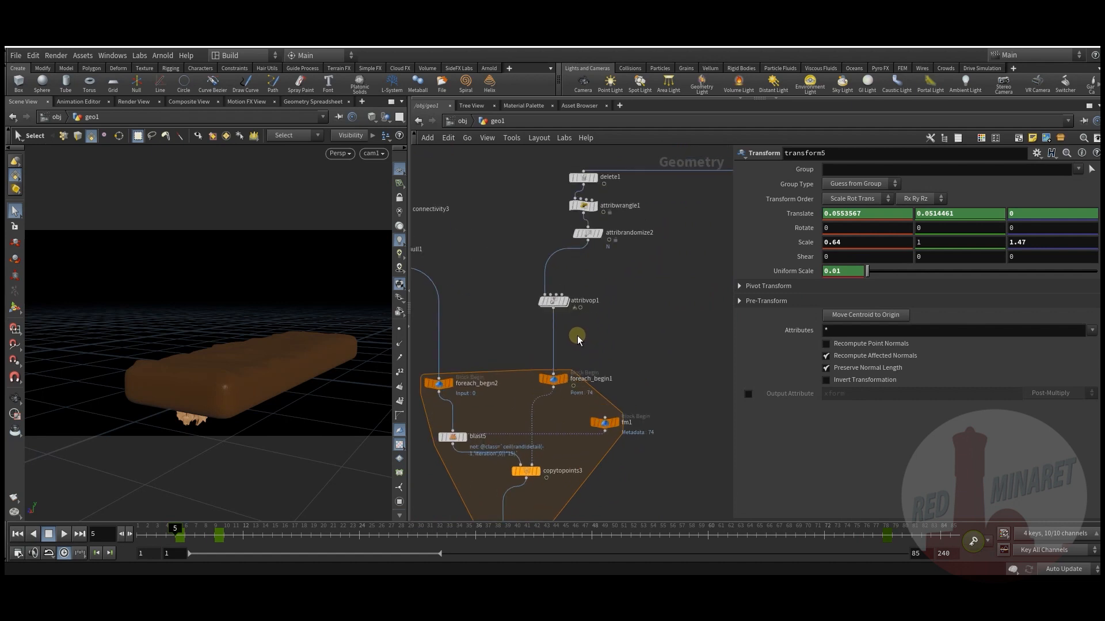
pyautogui.scroll(3, 578, 337)
pyautogui.click(558, 274)
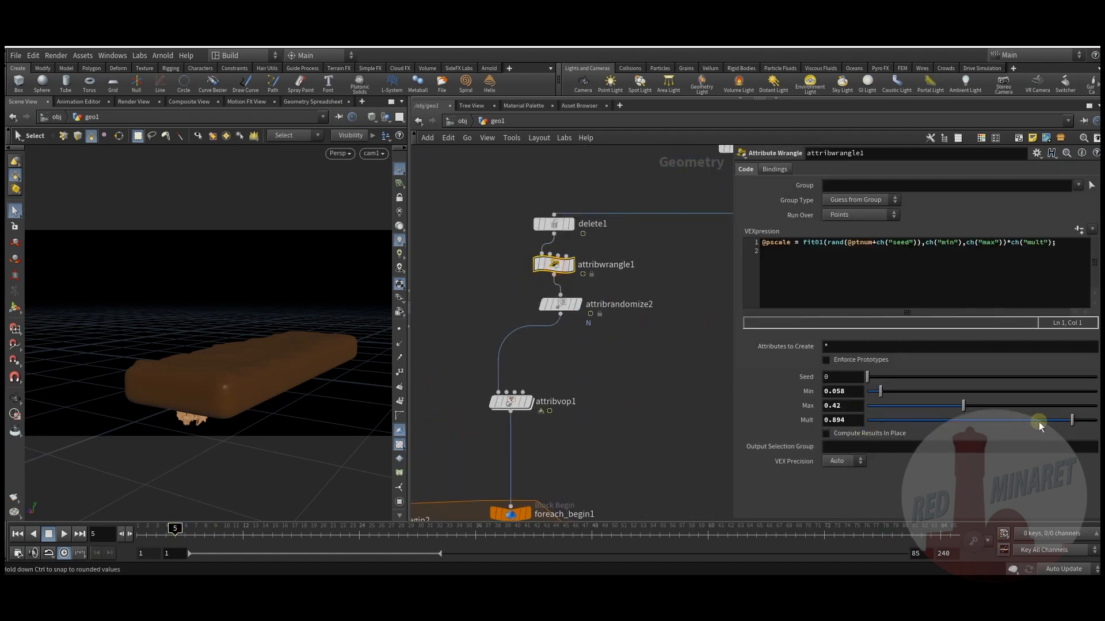
pyautogui.moveTo(1071, 423); pyautogui.dragTo(832, 429)
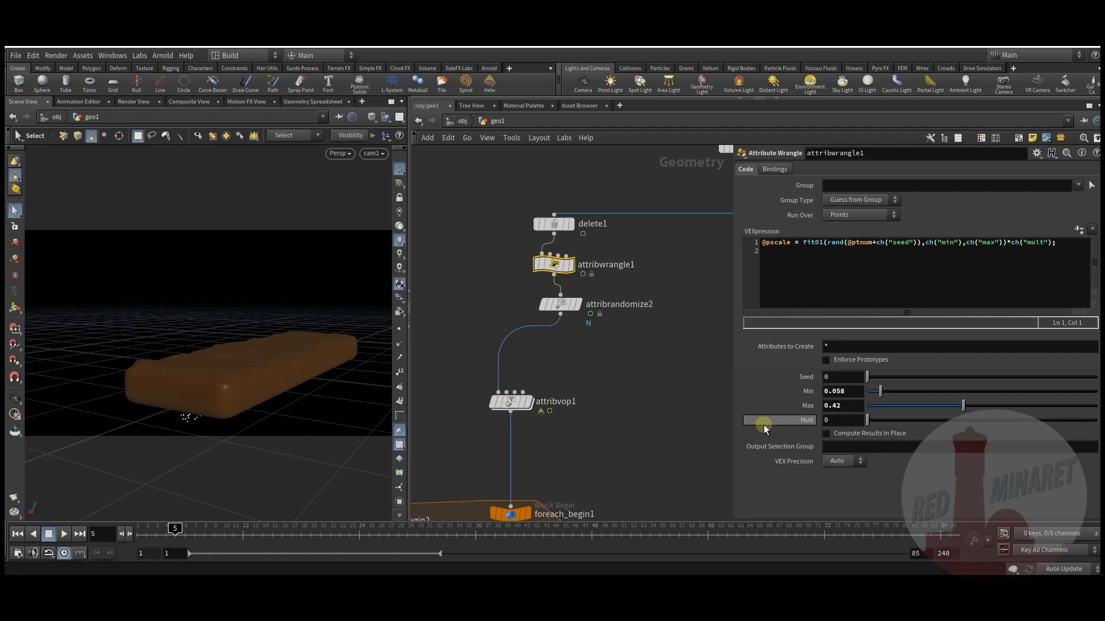
pyautogui.moveTo(614, 409); pyautogui.dragTo(610, 414, button='middle')
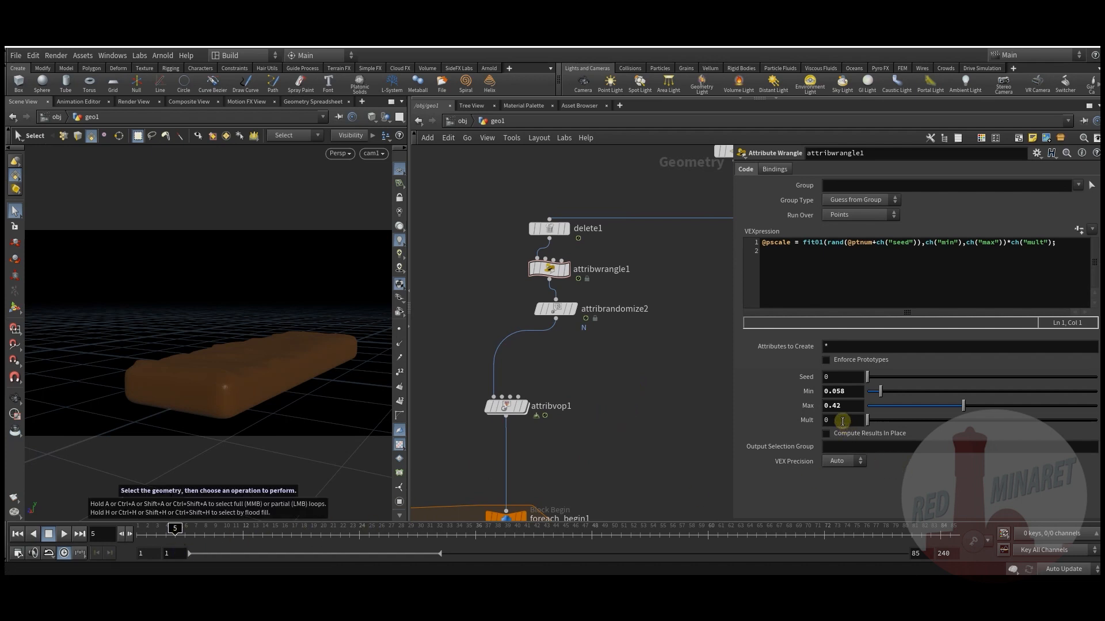
# Go to frame 8 and keyframe attribwrangle1's Mult at 0.8.
pyautogui.click(206, 535)
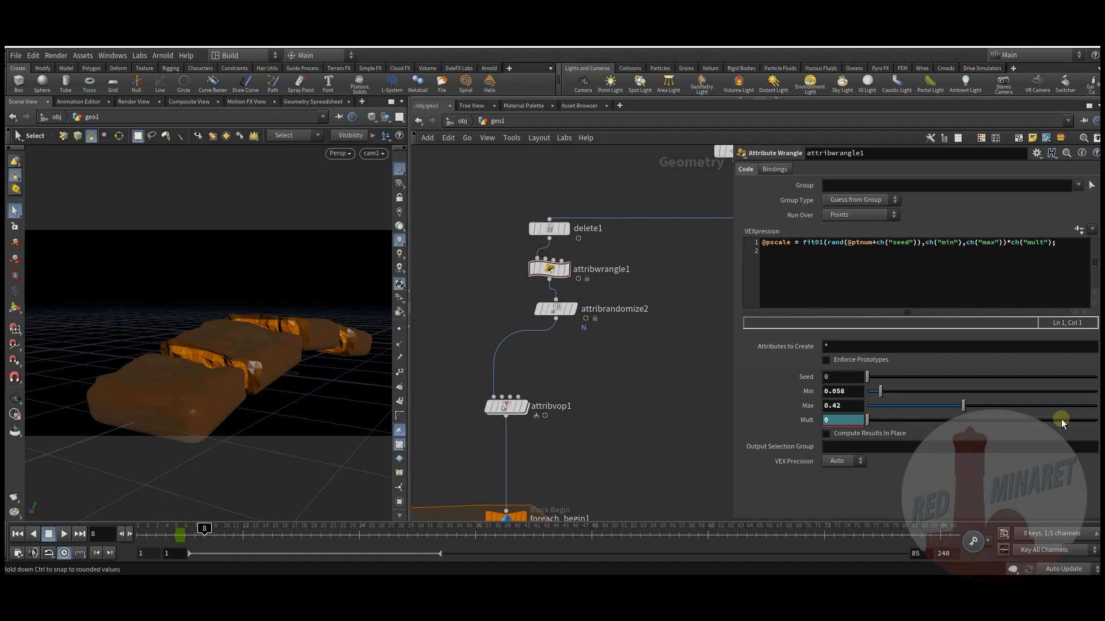
pyautogui.moveTo(1061, 421); pyautogui.dragTo(1066, 425)
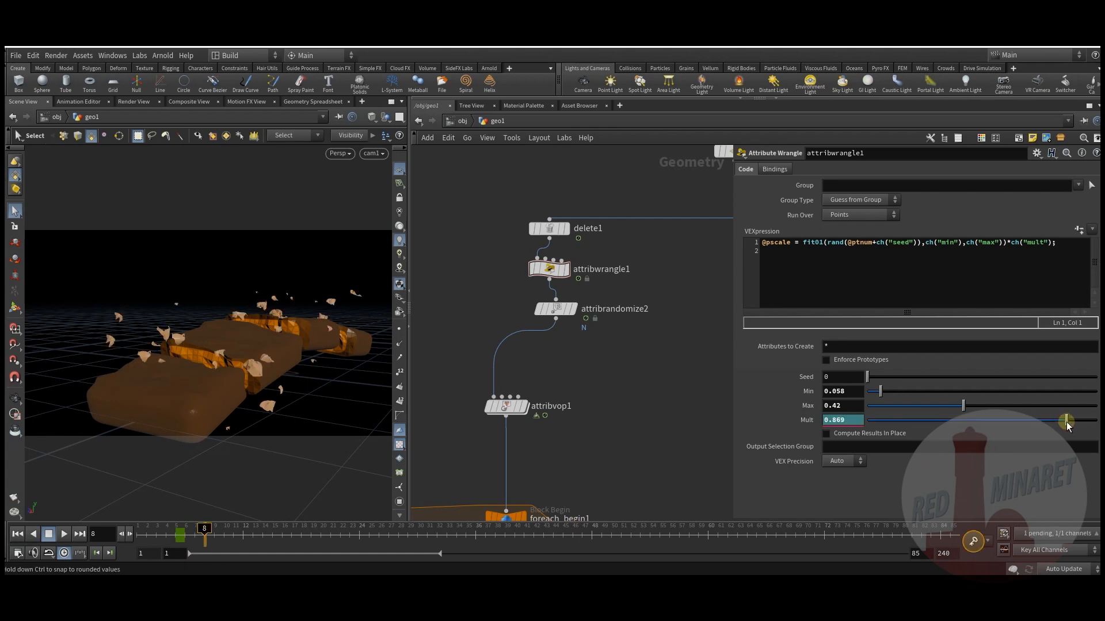
pyautogui.moveTo(1068, 424); pyautogui.dragTo(1067, 425)
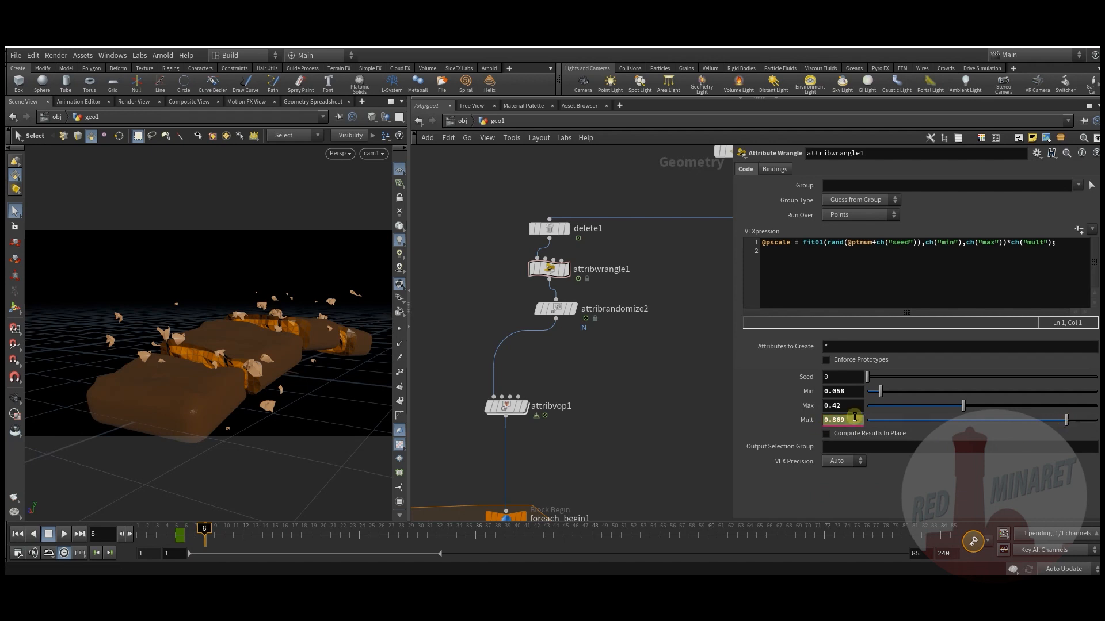
pyautogui.click(854, 419)
pyautogui.write('1')
pyautogui.press('Return')
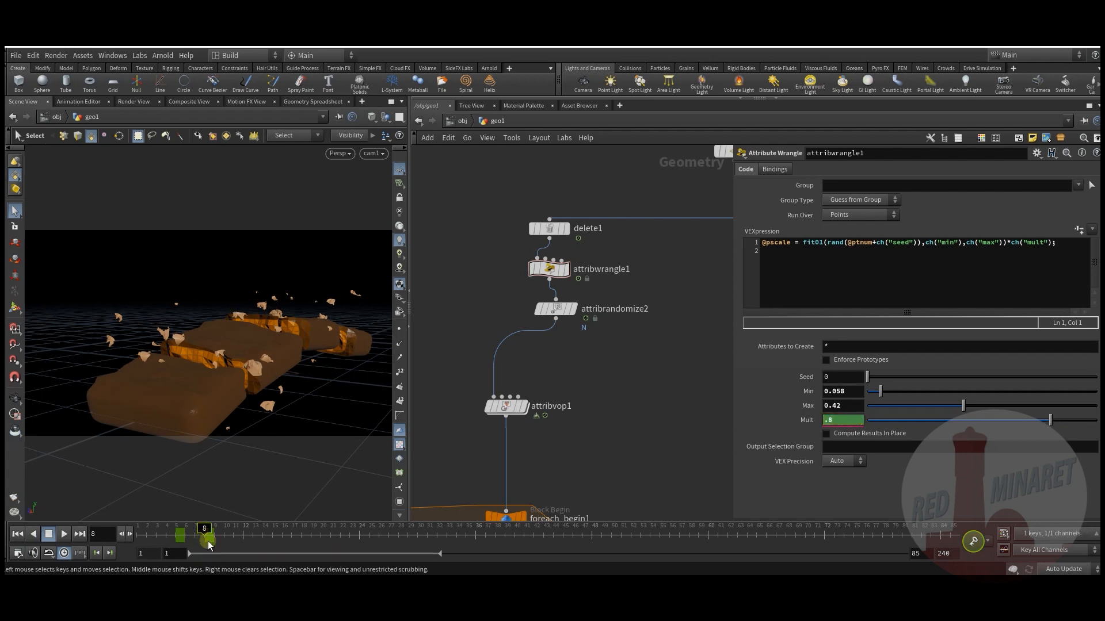
# Move the second Mult keyframe to frame 7 and scrub the animation to frame 41 to review the nuts.
pyautogui.moveTo(198, 543); pyautogui.dragTo(523, 538)
pyautogui.click(185, 535)
pyautogui.scroll(-8, 612, 416)
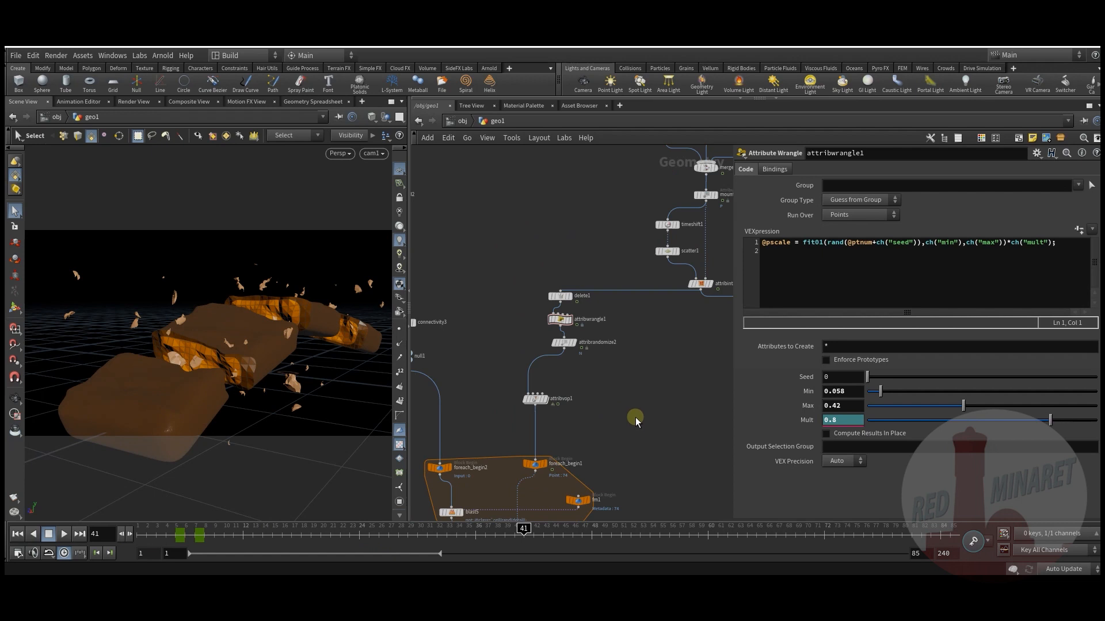
pyautogui.scroll(-4, 579, 393)
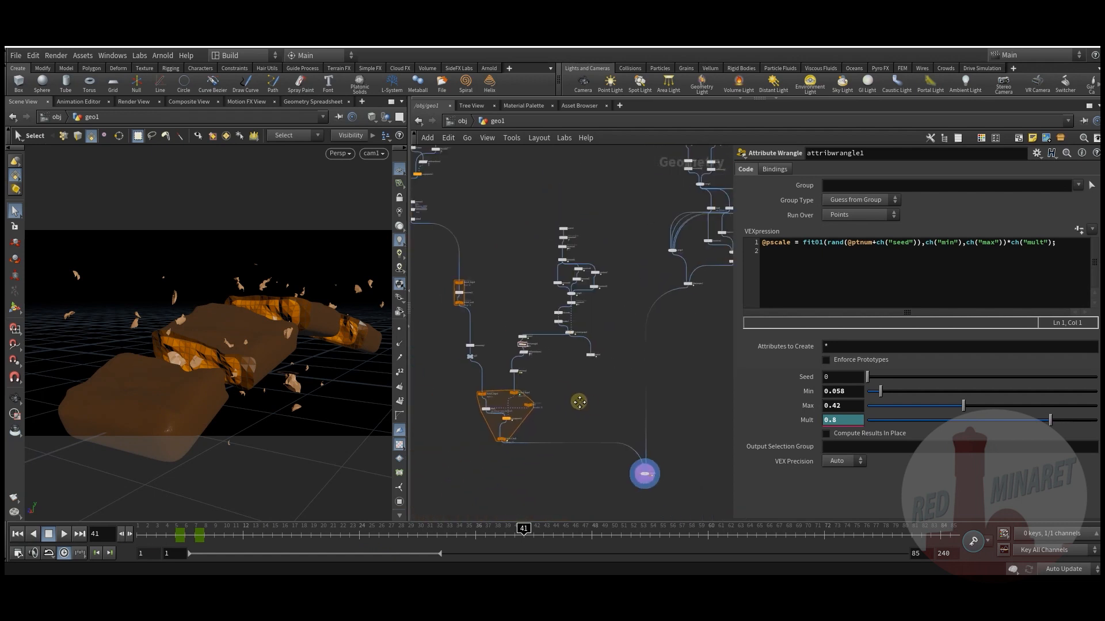
pyautogui.scroll(3, 571, 411)
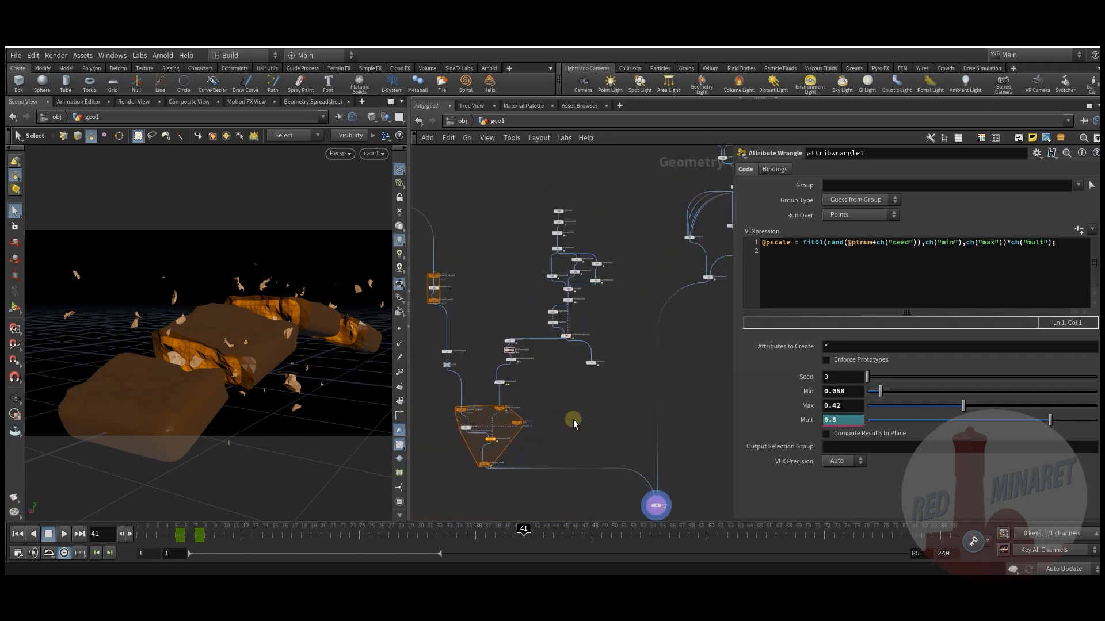
# Scrub the animation back to frame 15 and review the nut pieces around the breaking bar in an enlarged viewport.
pyautogui.moveTo(216, 535); pyautogui.dragTo(272, 540)
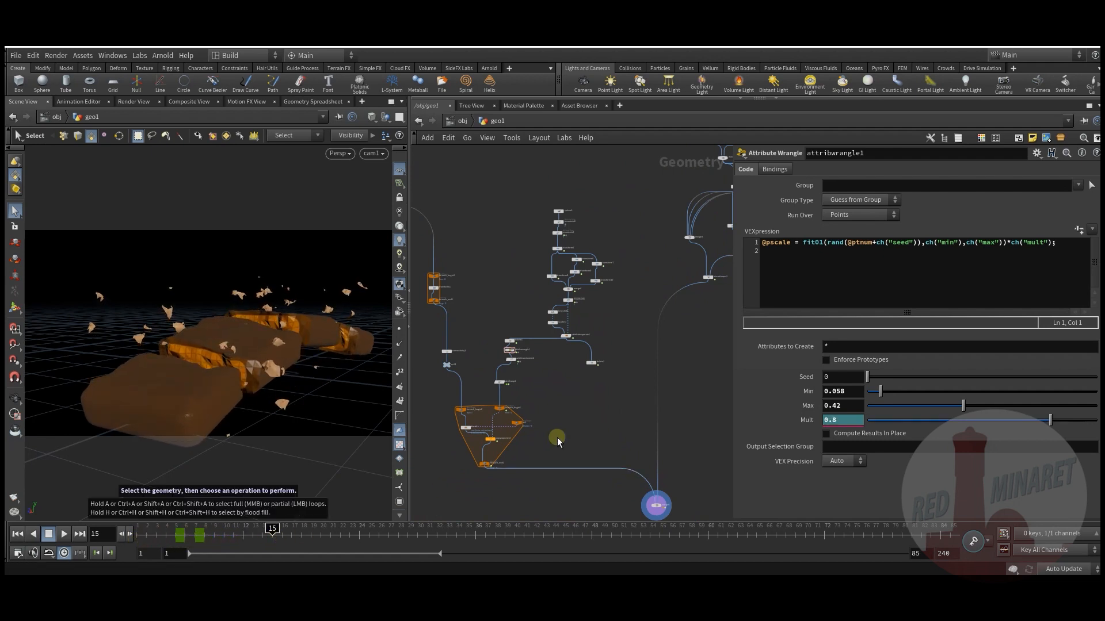
pyautogui.moveTo(409, 468); pyautogui.dragTo(543, 449)
pyautogui.scroll(4, 616, 402)
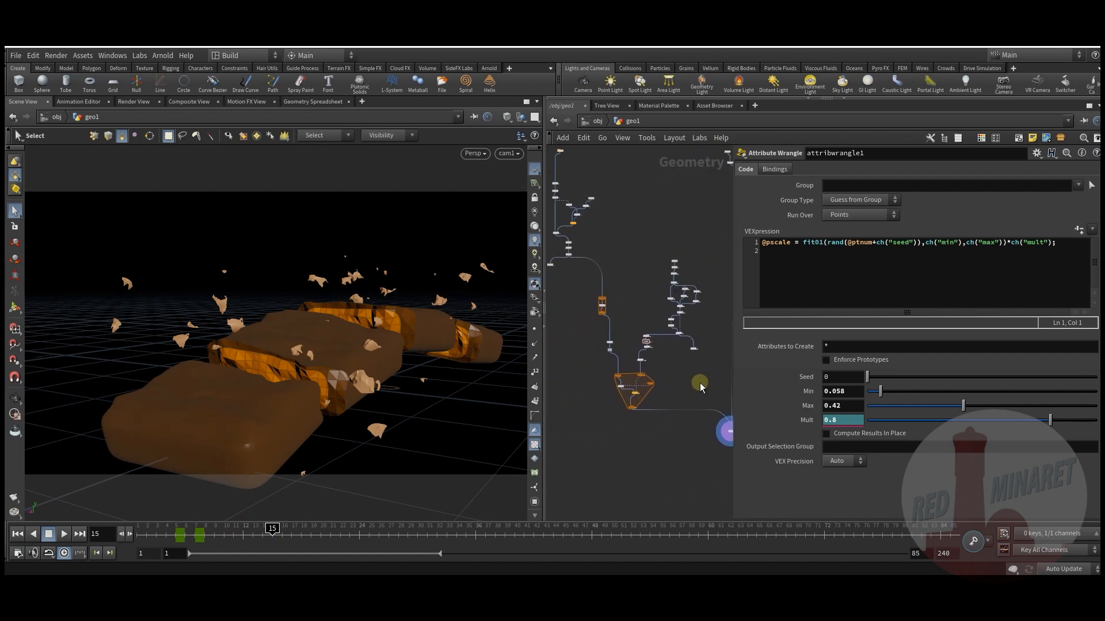
pyautogui.moveTo(545, 469); pyautogui.dragTo(418, 460)
pyautogui.scroll(3, 523, 410)
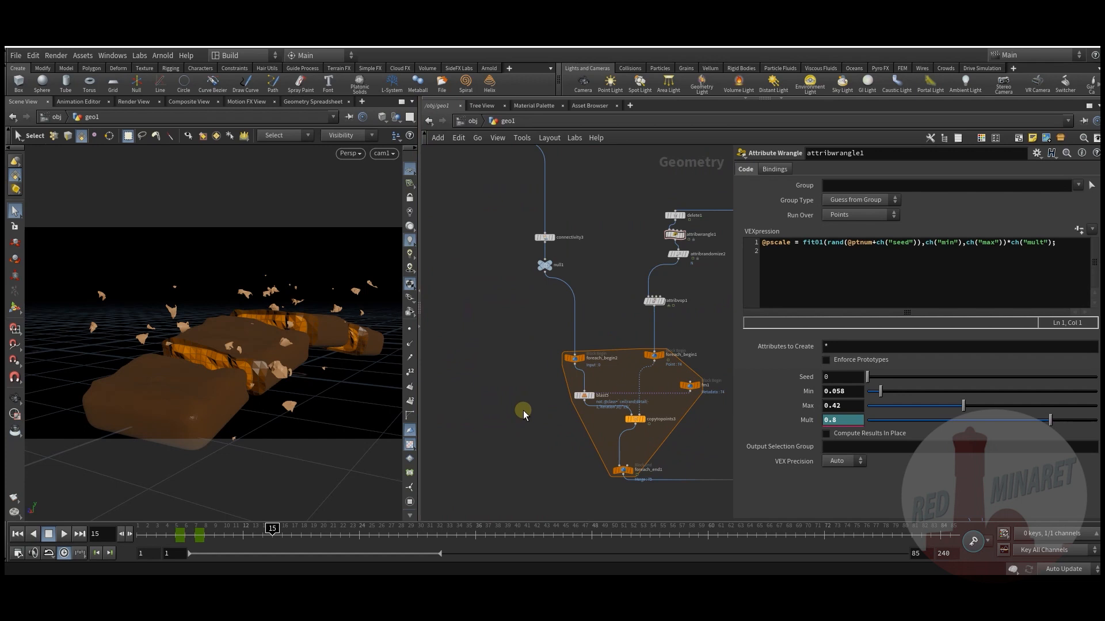
# Examine the connectivity3 and null1 nodes and how they feed the nut for-each block.
pyautogui.scroll(2, 501, 420)
pyautogui.moveTo(629, 345); pyautogui.dragTo(548, 356, button='middle')
pyautogui.moveTo(523, 397); pyautogui.dragTo(671, 485)
pyautogui.moveTo(467, 327); pyautogui.dragTo(695, 509)
pyautogui.moveTo(468, 327); pyautogui.dragTo(685, 494)
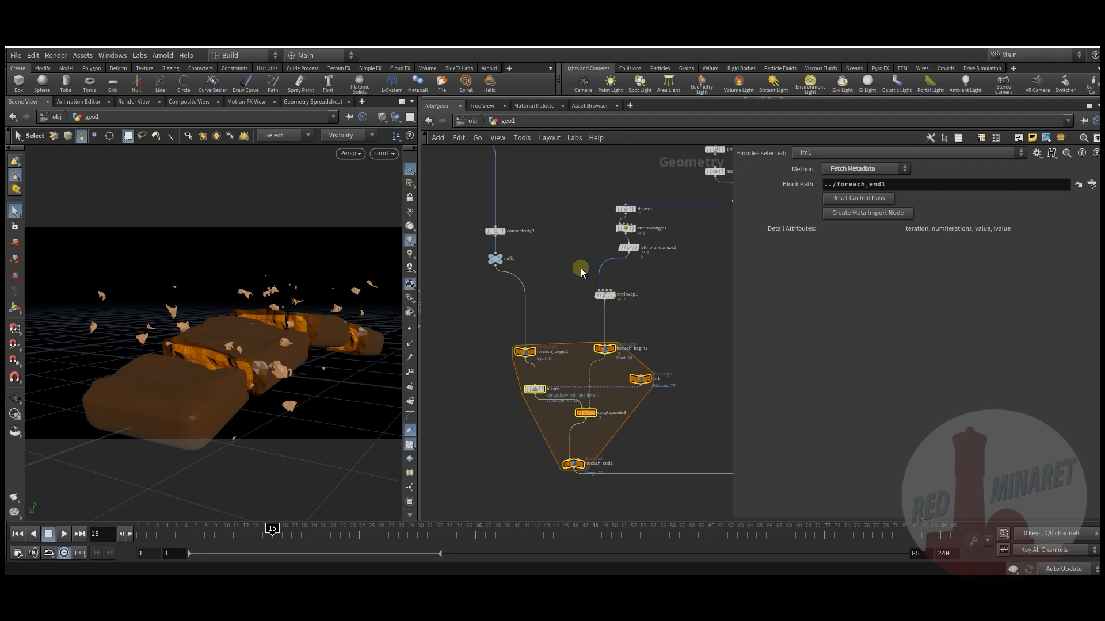
pyautogui.moveTo(490, 314); pyautogui.dragTo(521, 347, button='middle')
pyautogui.moveTo(475, 248); pyautogui.dragTo(556, 356)
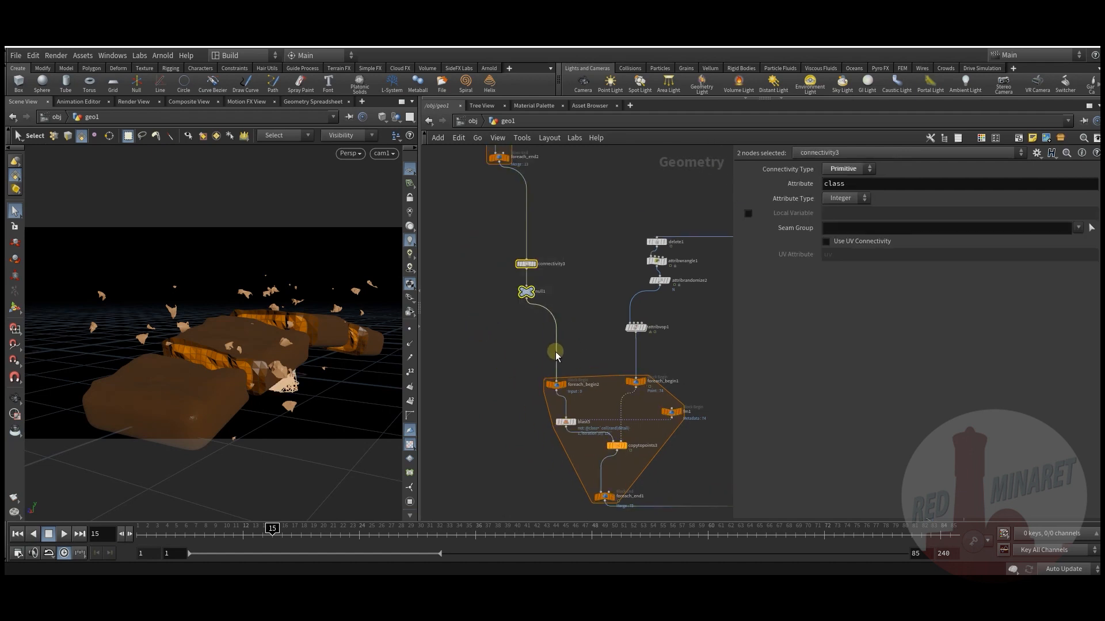
pyautogui.moveTo(486, 372); pyautogui.dragTo(499, 367, button='middle')
pyautogui.click(498, 367)
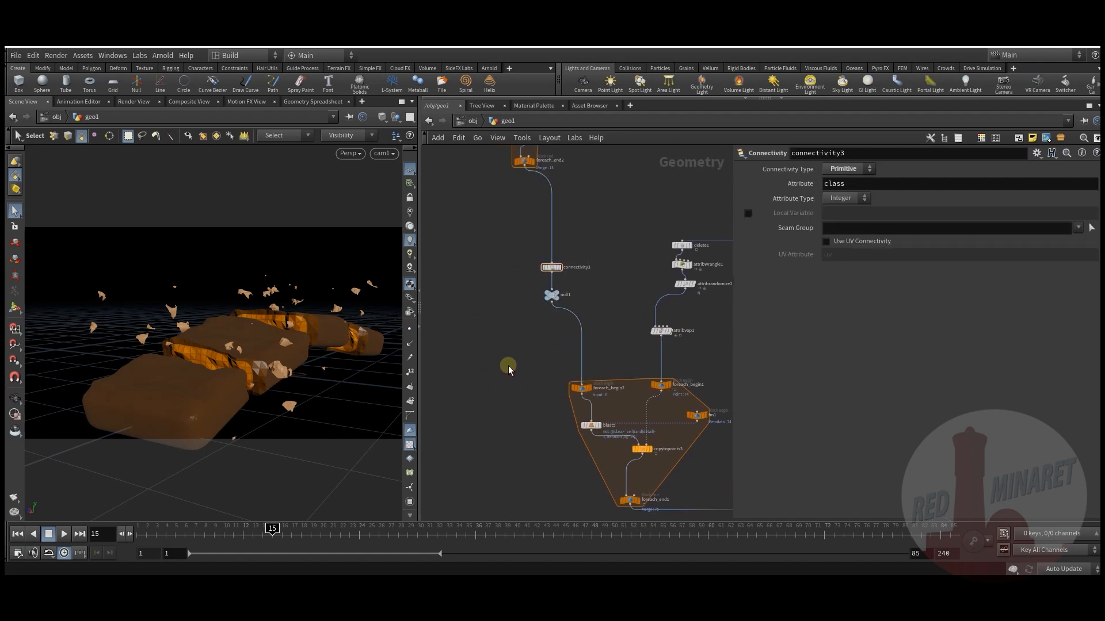
pyautogui.moveTo(507, 246); pyautogui.dragTo(598, 336)
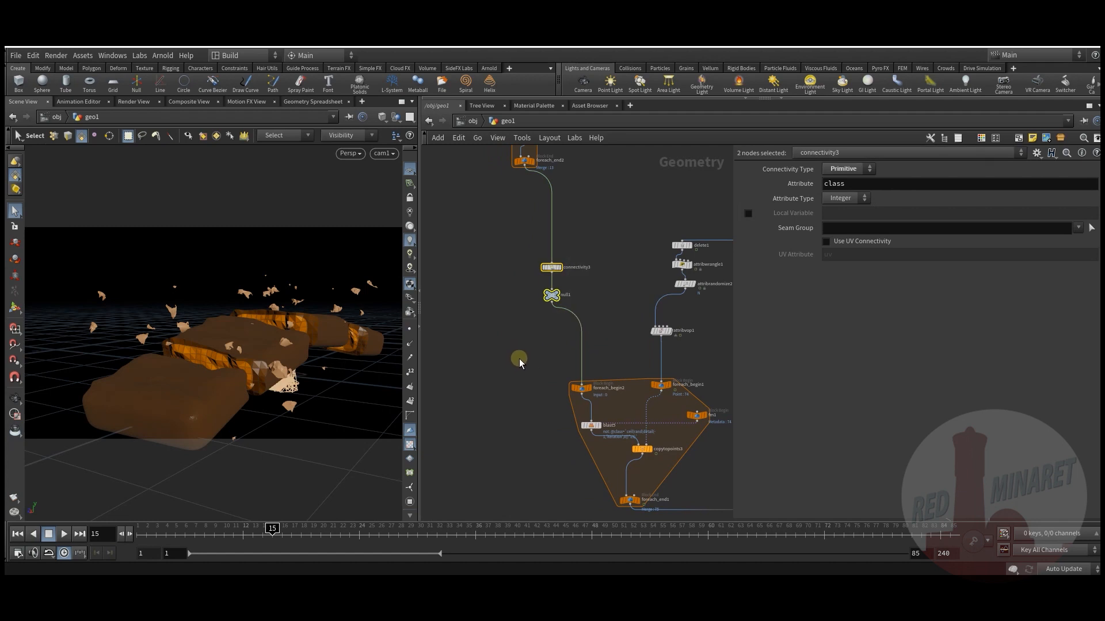
pyautogui.moveTo(512, 246); pyautogui.dragTo(591, 322)
pyautogui.moveTo(528, 375); pyautogui.dragTo(472, 326, button='middle')
pyautogui.moveTo(460, 311); pyautogui.dragTo(660, 461)
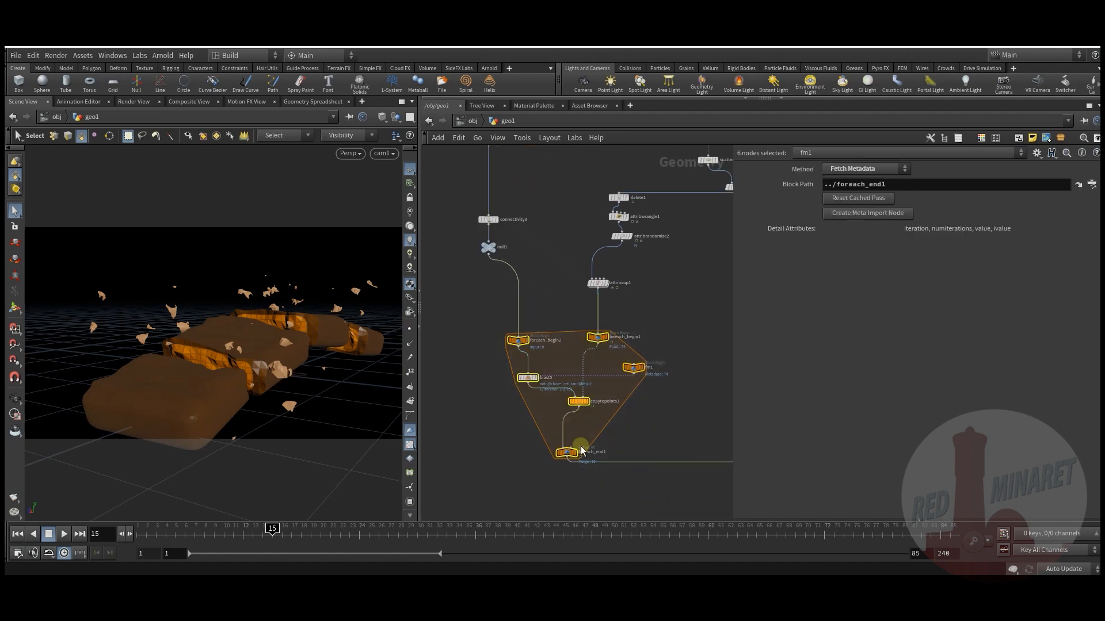
# Examine the nodes inside the for-each block, including the blast, the copy to points and the fm1 metadata node.
pyautogui.moveTo(515, 447); pyautogui.dragTo(562, 482, button='middle')
pyautogui.moveTo(549, 419); pyautogui.dragTo(499, 371, button='middle')
pyautogui.moveTo(474, 303); pyautogui.dragTo(685, 472)
pyautogui.moveTo(473, 309); pyautogui.dragTo(722, 494)
pyautogui.moveTo(485, 322); pyautogui.dragTo(679, 487)
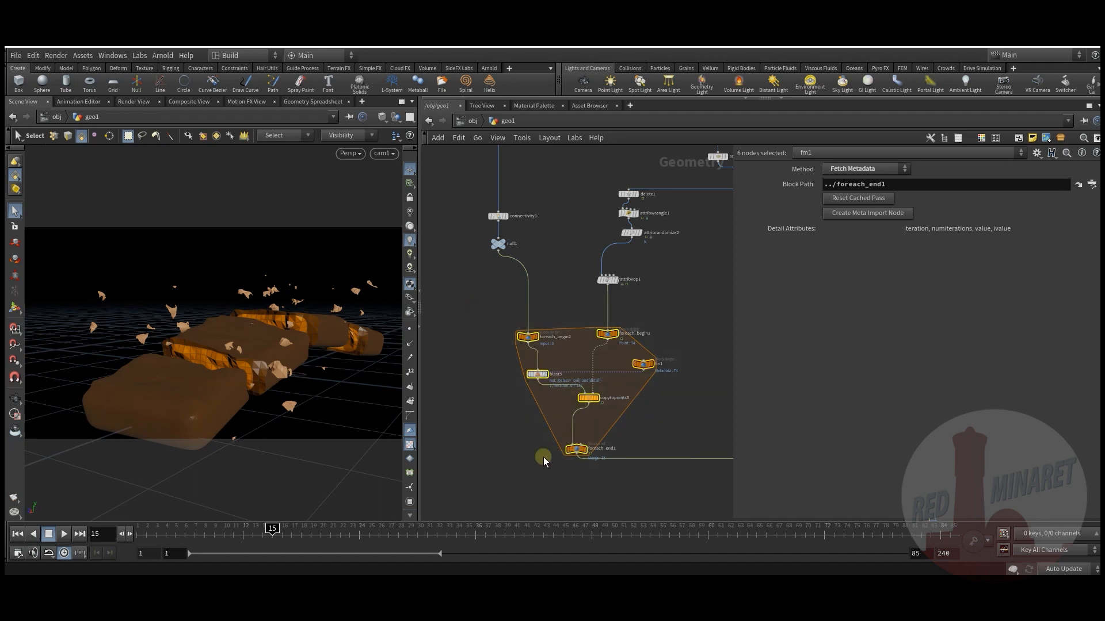
pyautogui.moveTo(485, 410); pyautogui.dragTo(501, 435, button='middle')
pyautogui.moveTo(489, 356); pyautogui.dragTo(495, 375, button='middle')
pyautogui.moveTo(490, 349); pyautogui.dragTo(719, 538)
pyautogui.moveTo(538, 468); pyautogui.dragTo(500, 406, button='middle')
pyautogui.click(466, 322)
pyautogui.moveTo(465, 320)
pyautogui.mouseDown(button='middle')
pyautogui.moveTo(484, 365)
pyautogui.moveTo(506, 309)
pyautogui.moveTo(503, 325)
pyautogui.moveTo(473, 306)
pyautogui.mouseUp(button='middle')
pyautogui.scroll(2, 506, 308)
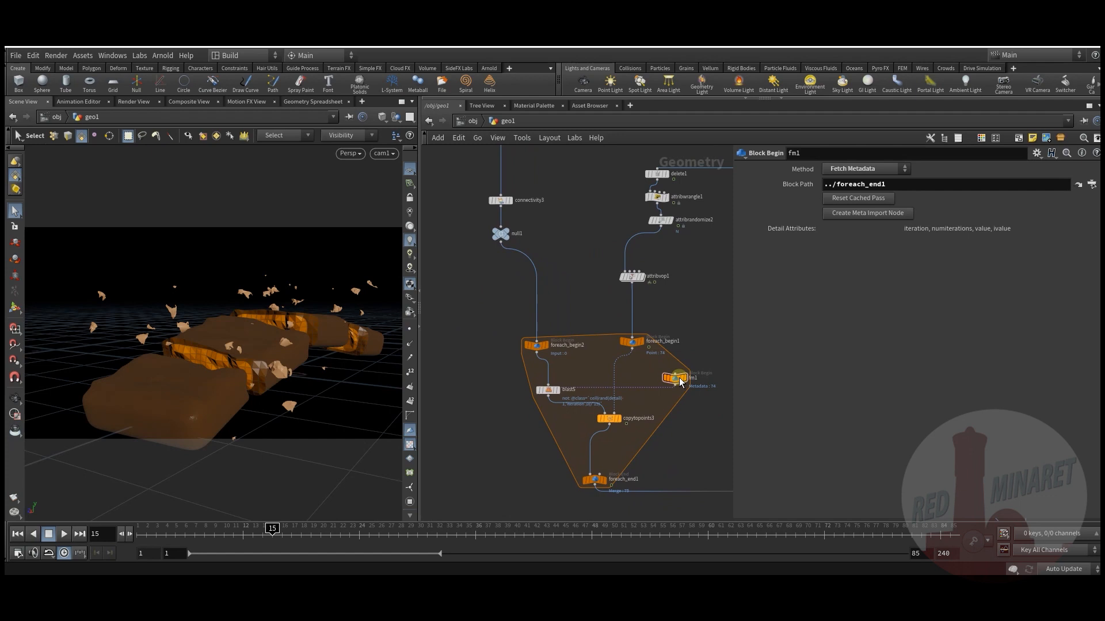
pyautogui.moveTo(710, 335); pyautogui.dragTo(666, 415)
pyautogui.moveTo(701, 343); pyautogui.dragTo(650, 401)
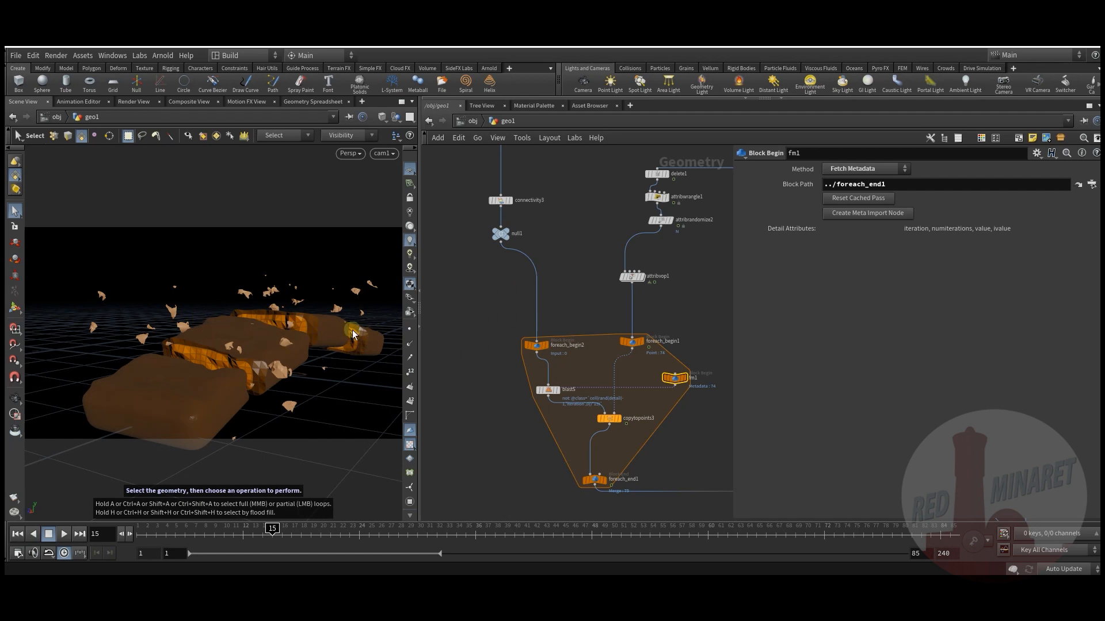
# Review the whole nut network, from the source branches through the for-each block to the final merge.
pyautogui.moveTo(514, 297); pyautogui.dragTo(532, 274, button='middle')
pyautogui.scroll(-5, 597, 439)
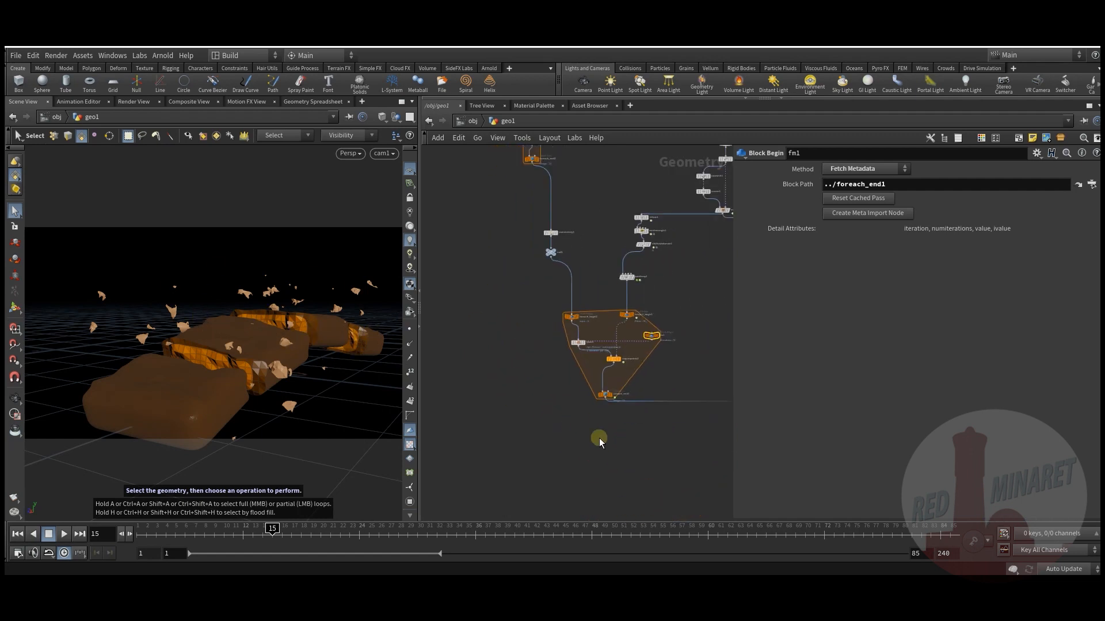
pyautogui.scroll(-2, 524, 374)
pyautogui.moveTo(548, 393); pyautogui.dragTo(540, 334, button='middle')
pyautogui.scroll(2, 544, 327)
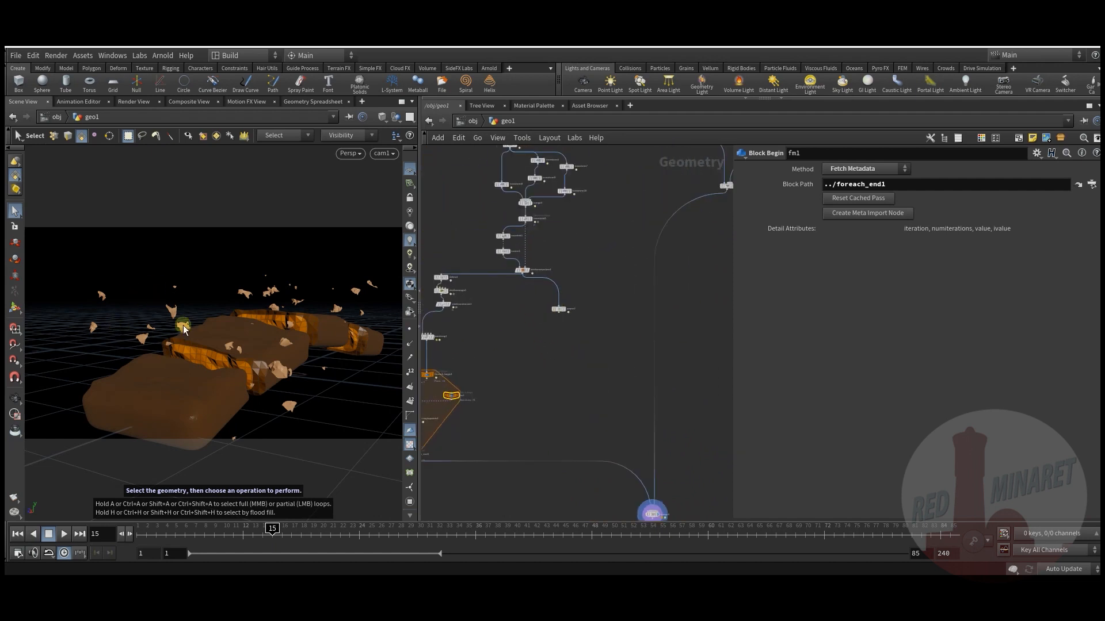
pyautogui.moveTo(424, 388); pyautogui.dragTo(636, 362, button='middle')
pyautogui.scroll(-2, 516, 372)
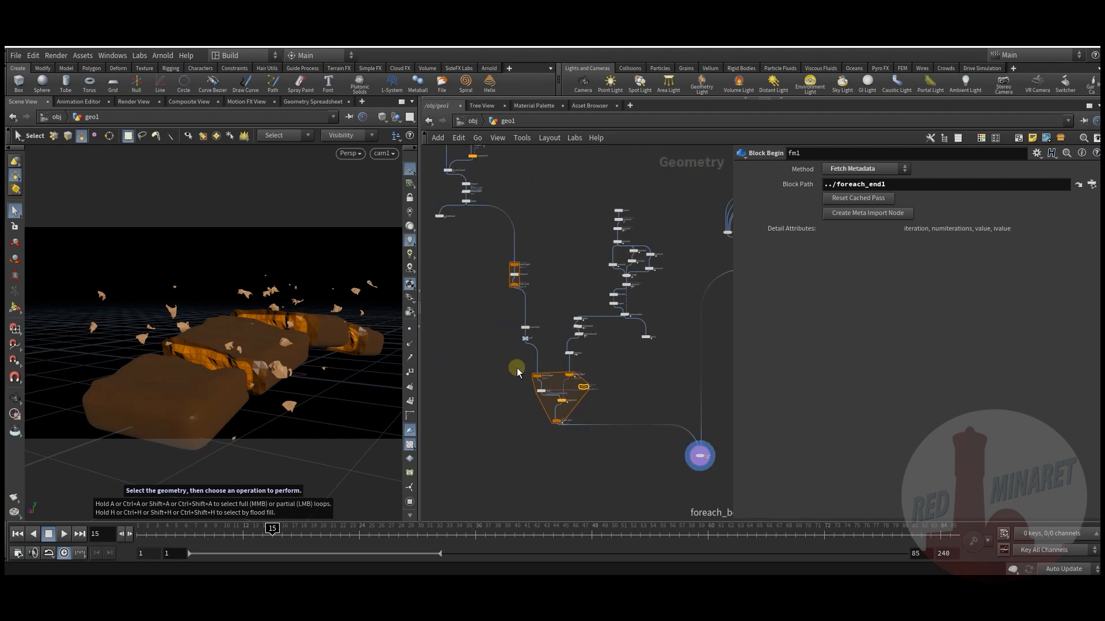
pyautogui.moveTo(487, 322); pyautogui.dragTo(530, 401, button='middle')
pyautogui.scroll(-2, 530, 402)
pyautogui.moveTo(471, 200); pyautogui.dragTo(662, 485)
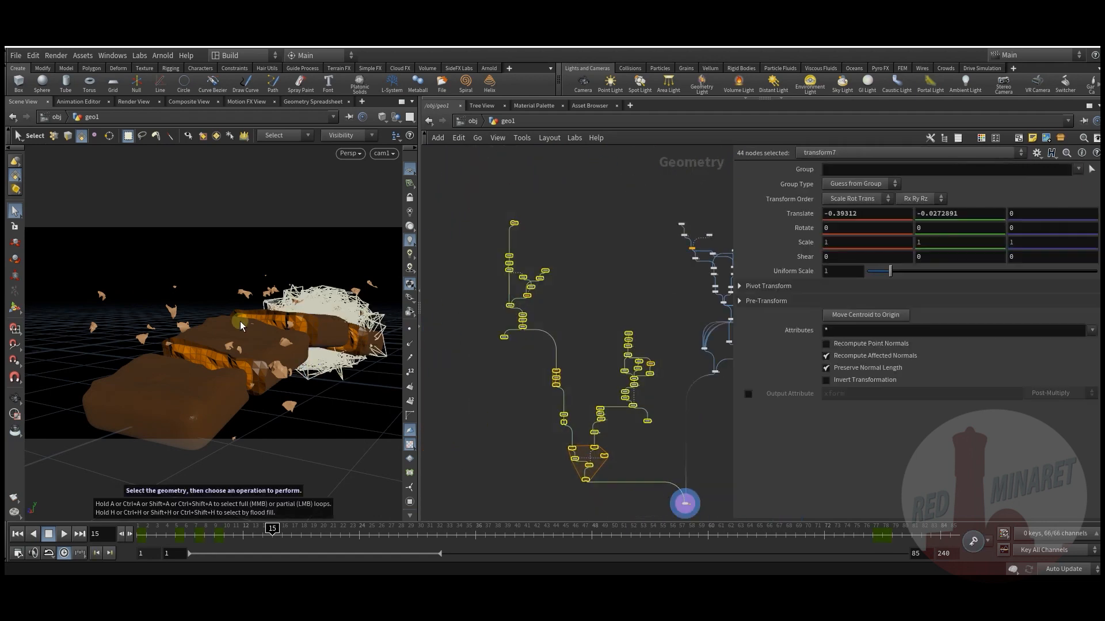
pyautogui.click(636, 443)
pyautogui.moveTo(639, 463)
pyautogui.mouseDown(button='middle')
pyautogui.moveTo(636, 436)
pyautogui.moveTo(595, 392)
pyautogui.moveTo(581, 399)
pyautogui.moveTo(572, 362)
pyautogui.moveTo(612, 322)
pyautogui.mouseUp(button='middle')
pyautogui.scroll(5, 595, 391)
# Widen the viewport, render a flipbook of frames 1 to 75 from it, and play the result in MPlay.
pyautogui.moveTo(175, 535)
pyautogui.mouseDown()
pyautogui.moveTo(205, 538)
pyautogui.moveTo(129, 536)
pyautogui.moveTo(224, 535)
pyautogui.mouseUp()
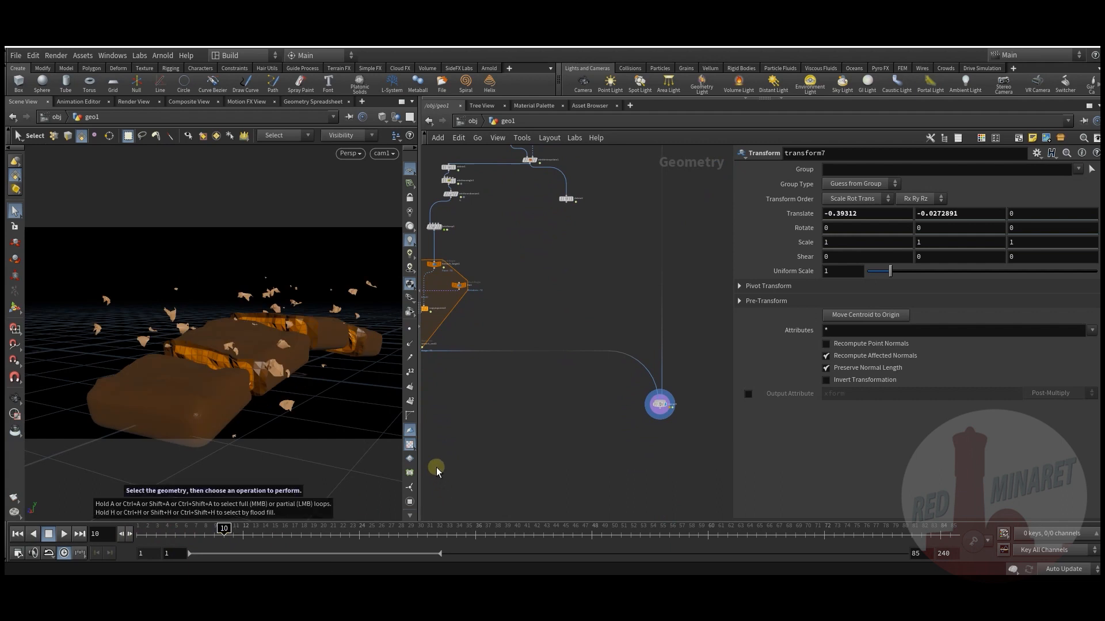
pyautogui.moveTo(422, 467); pyautogui.dragTo(604, 460)
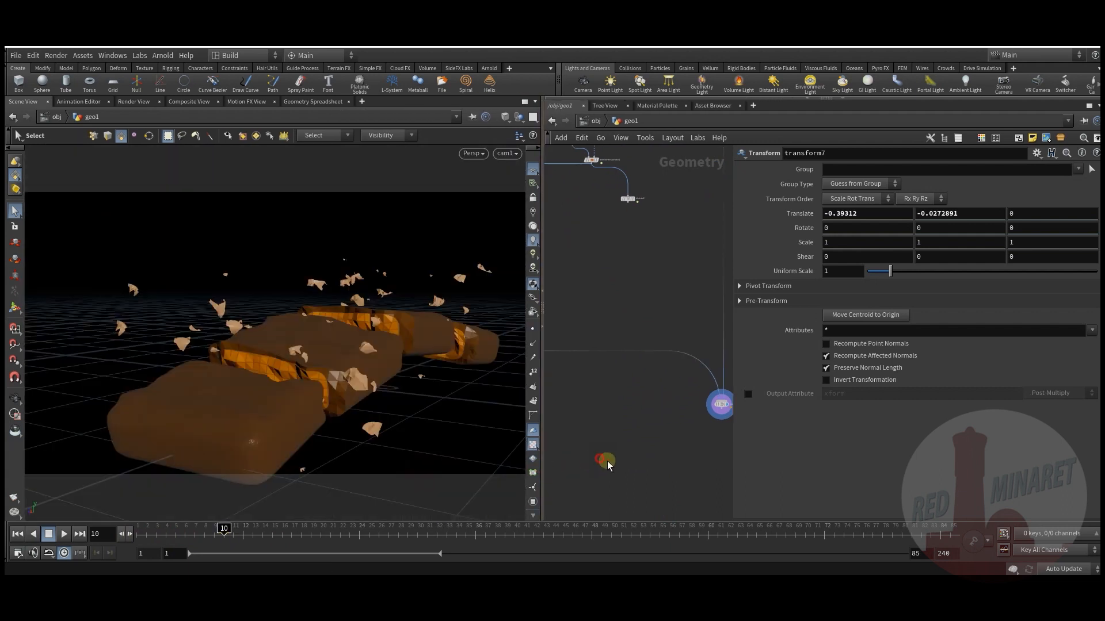
pyautogui.click(16, 498)
pyautogui.click(22, 421)
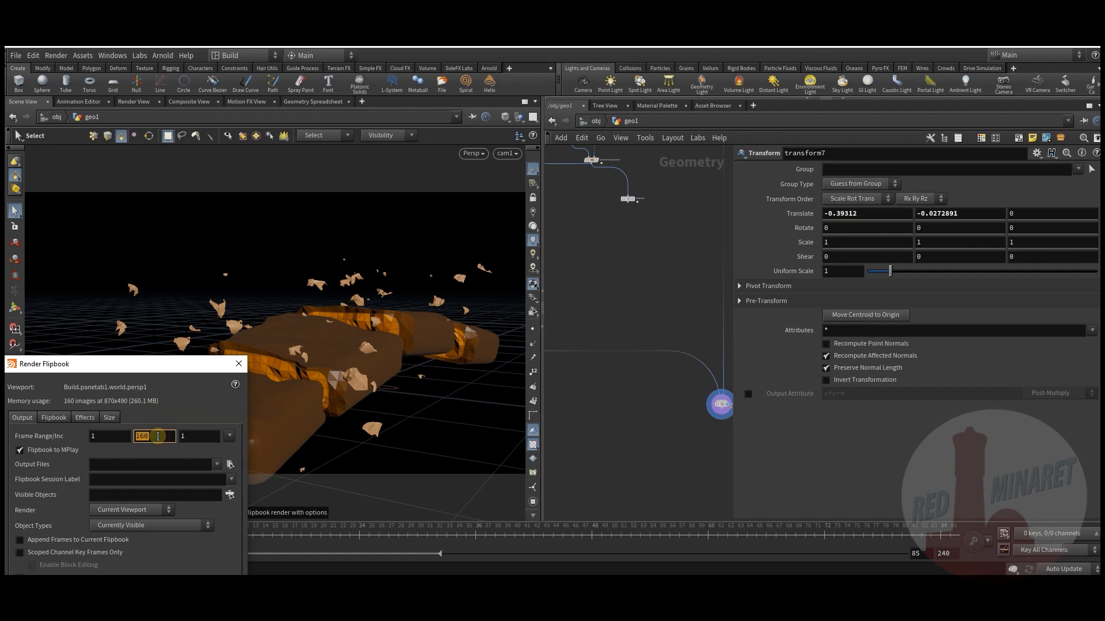
pyautogui.write('75')
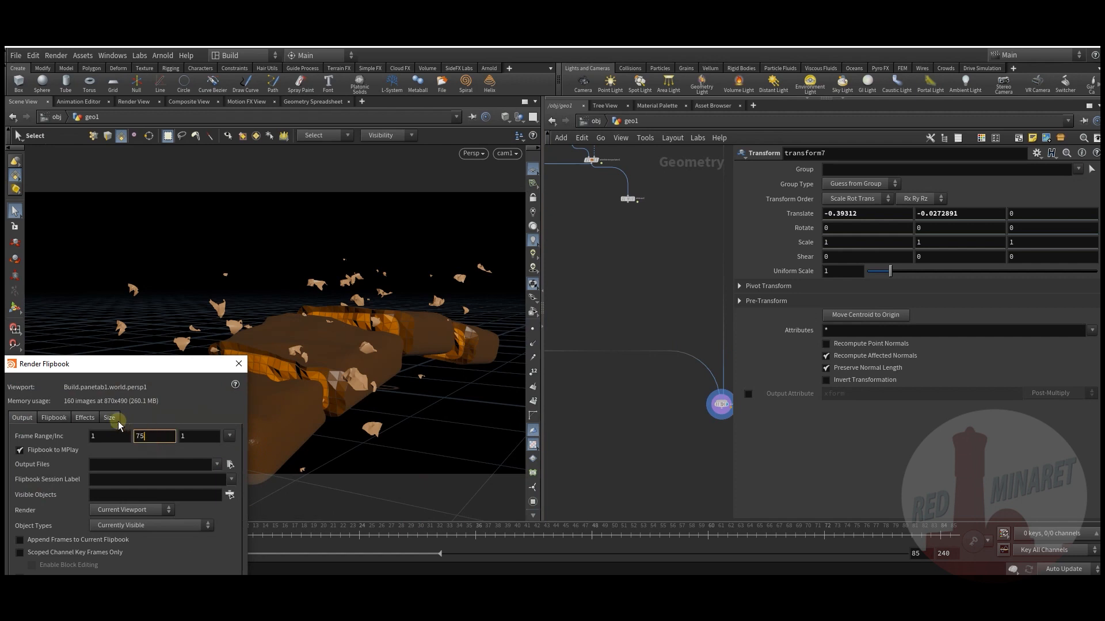
pyautogui.click(118, 422)
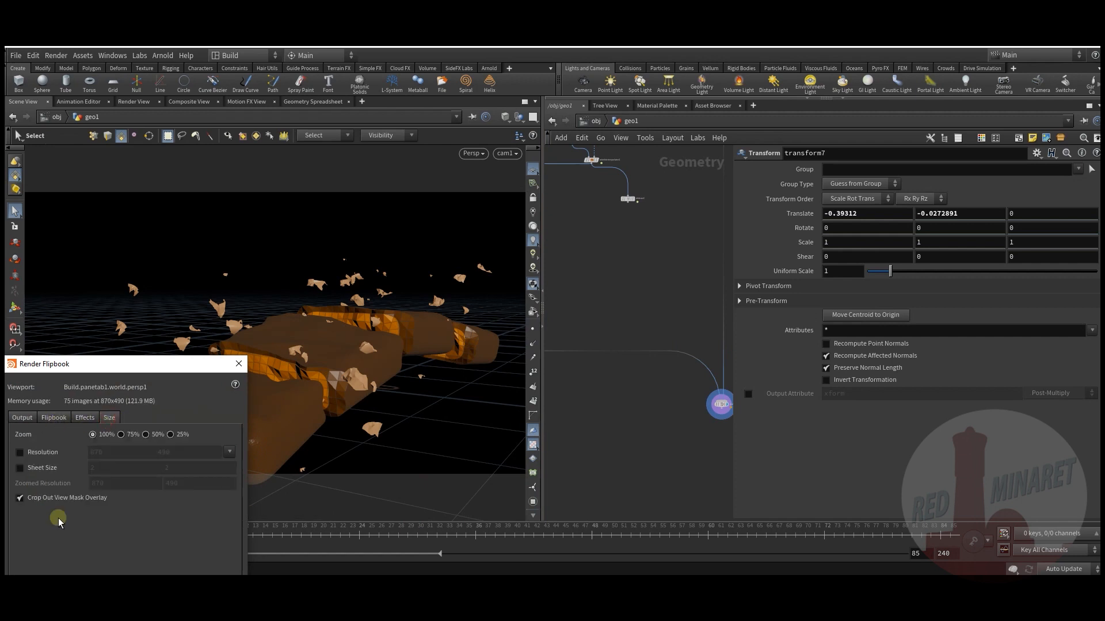
pyautogui.click(164, 588)
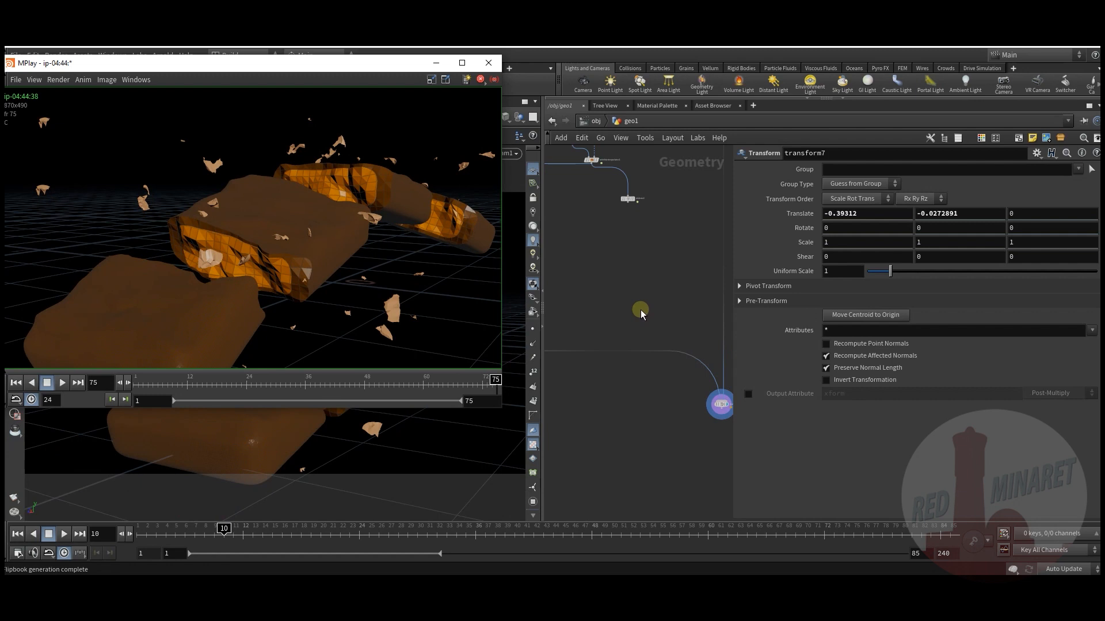
pyautogui.click(62, 383)
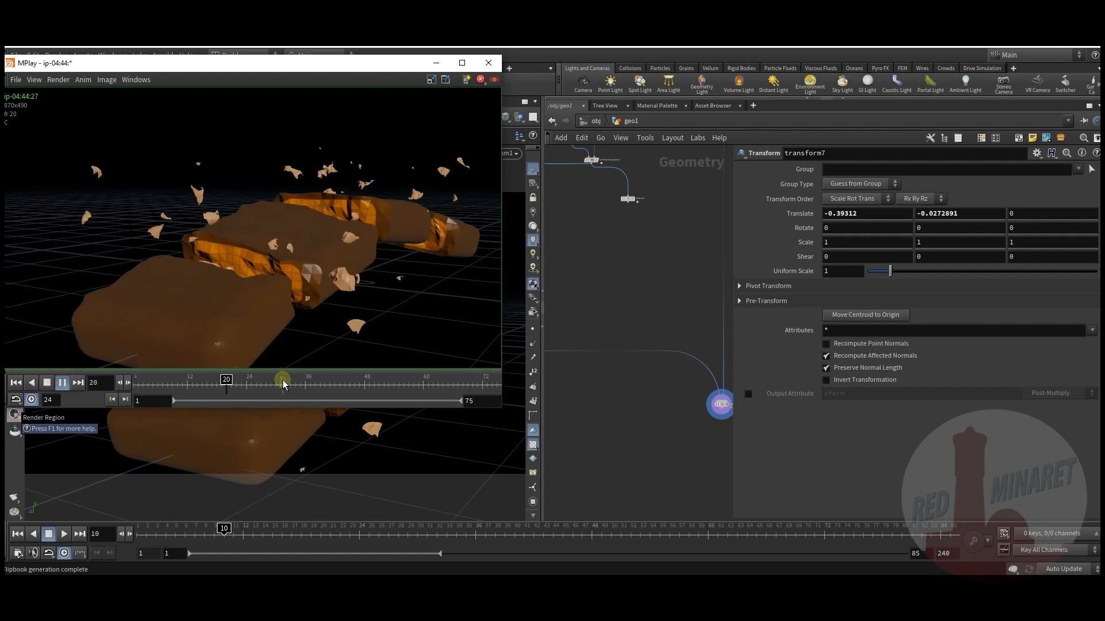